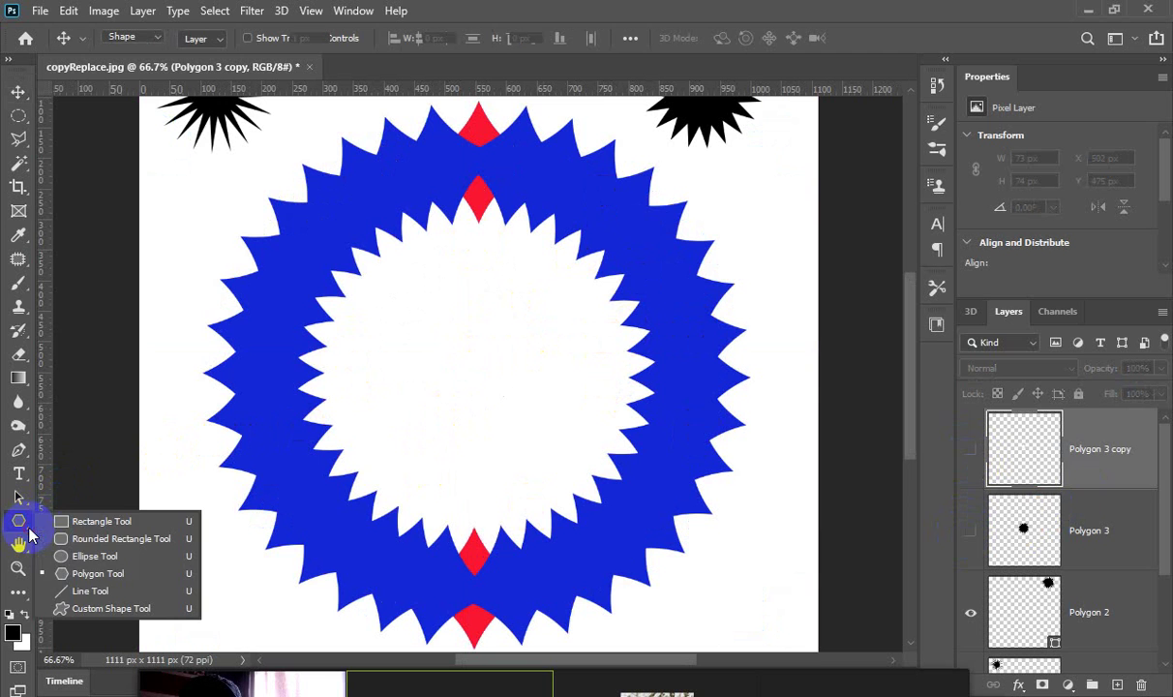
Draw a black five-sided star about 190 by 182 px below the upper-right starburst with the Polygon tool.
left_click(92, 575)
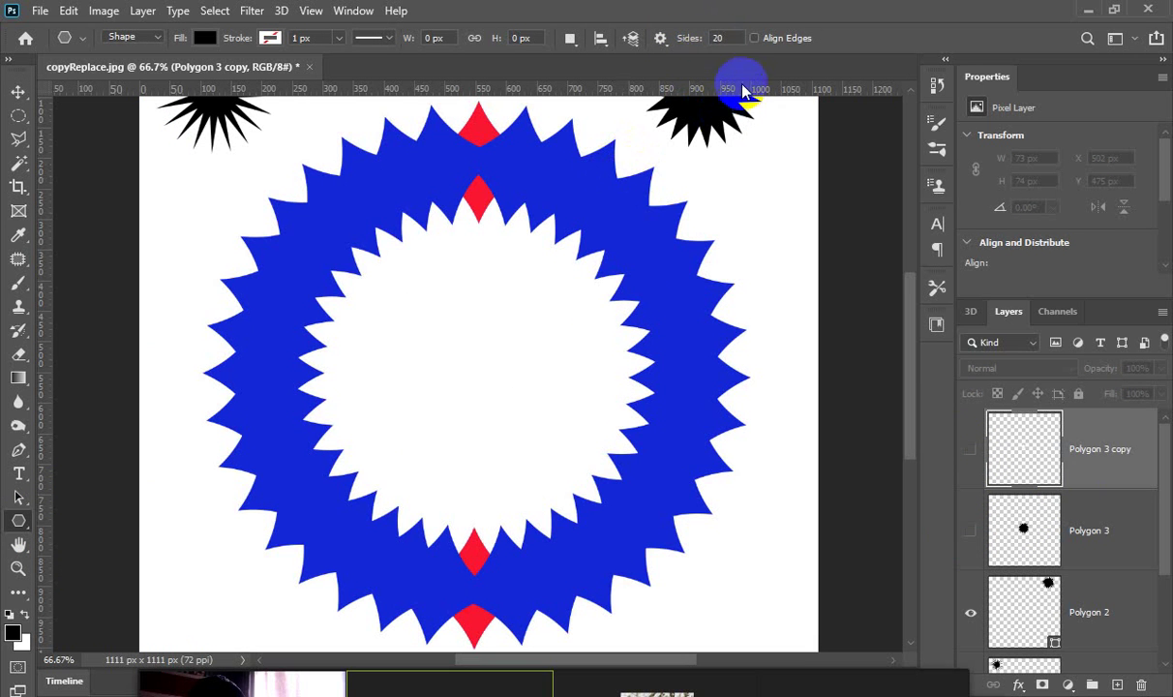
left_click(728, 38)
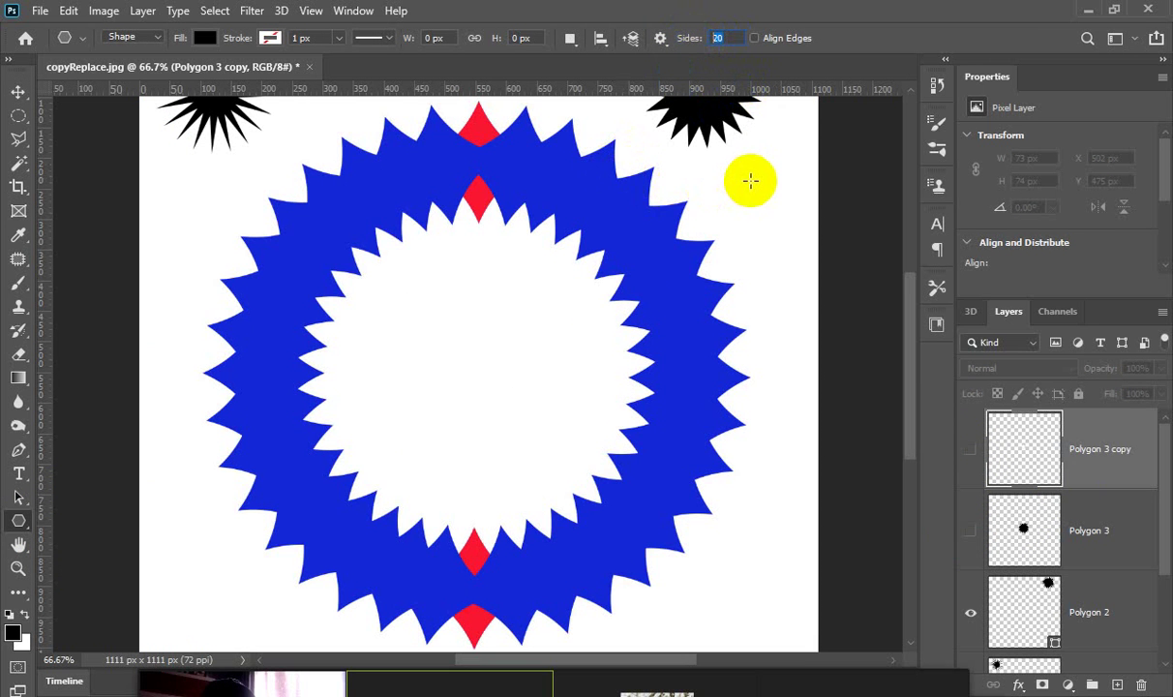
type("5")
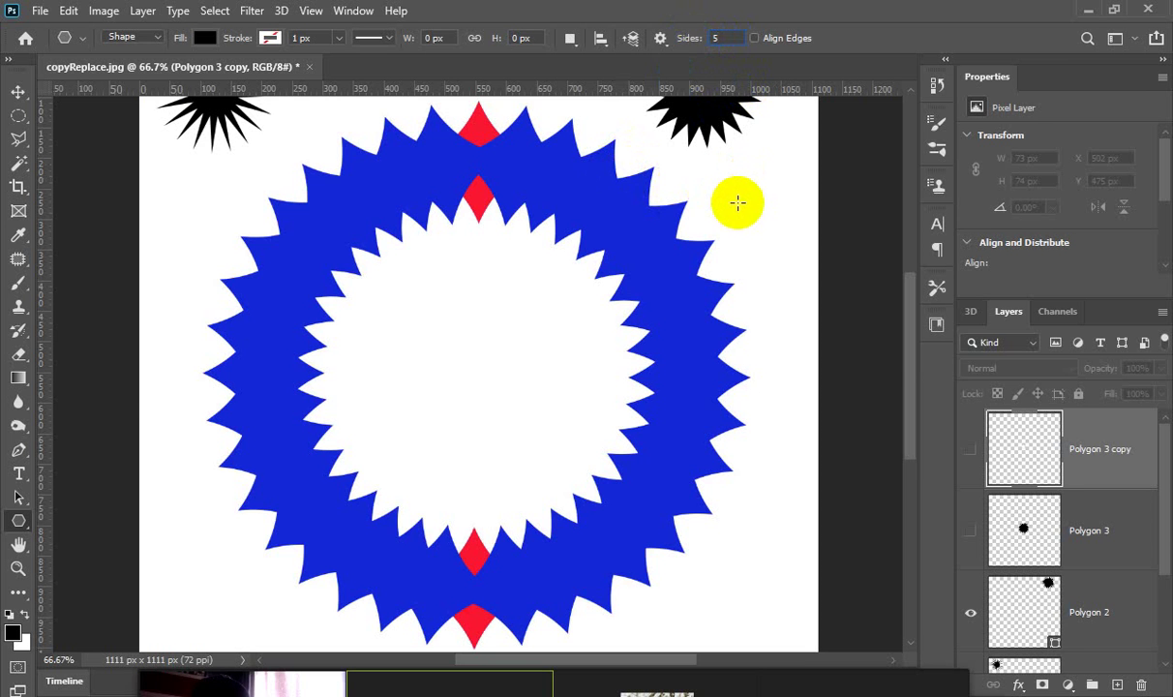
left_click(738, 202)
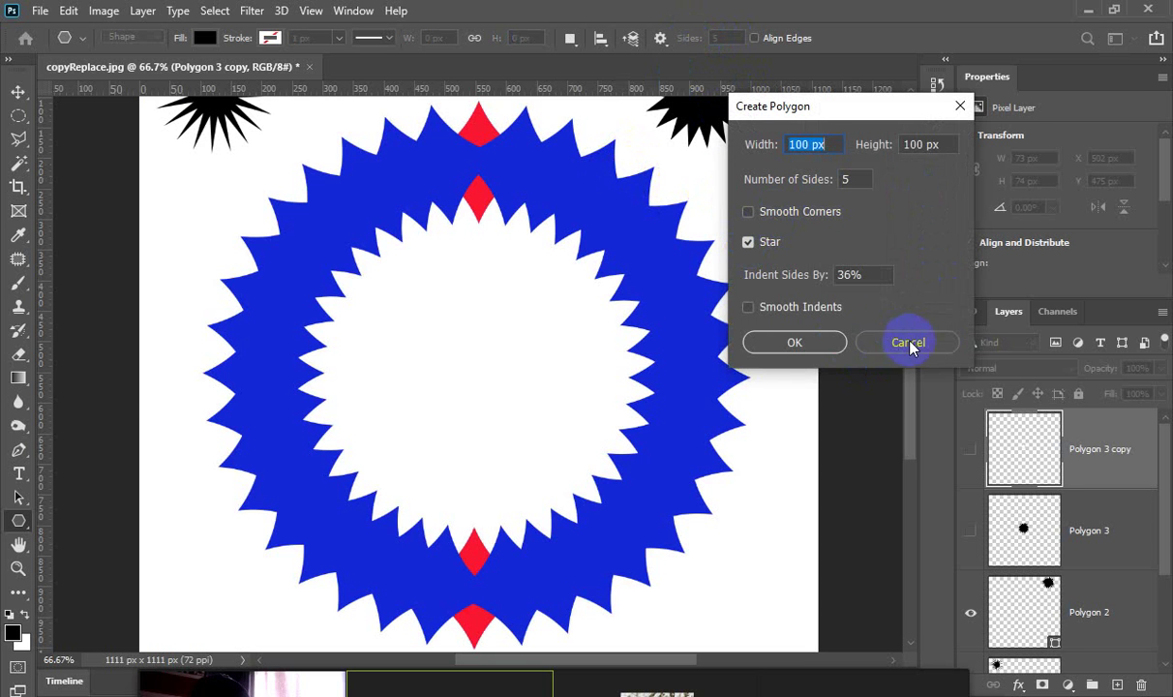
left_click(904, 341)
left_click_drag(731, 183, 759, 214)
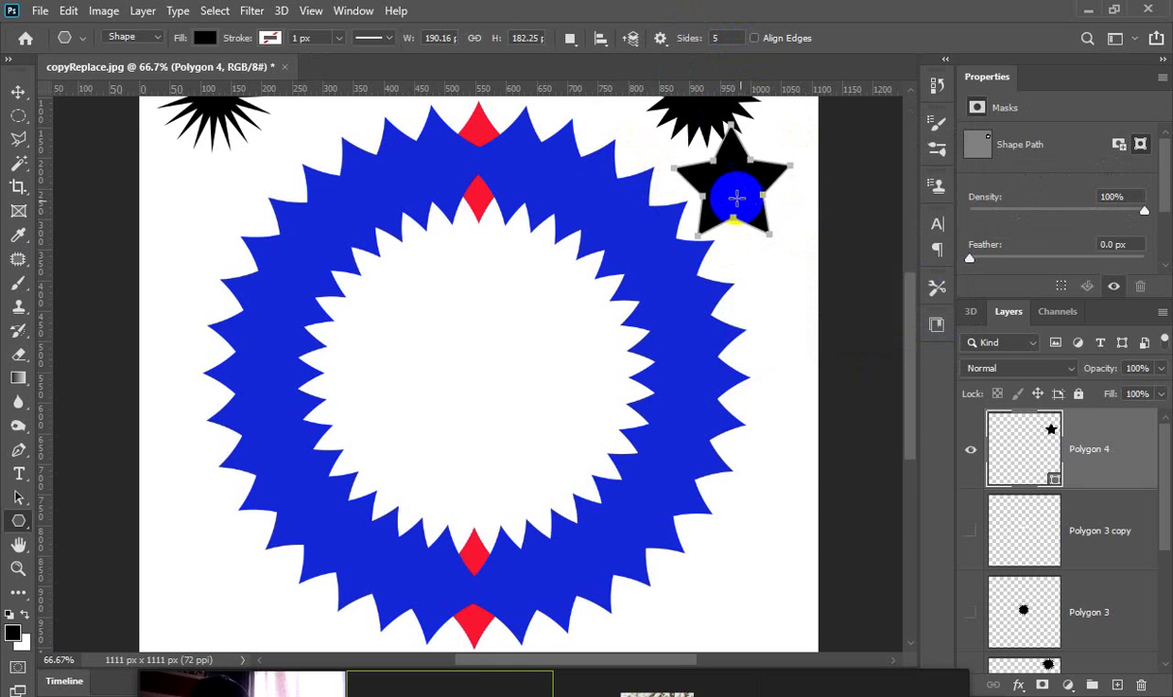
Try a five-pointed star with Smooth Corners, about 133 by 137 px, below the sharp star, and undo both stars.
left_click(661, 39)
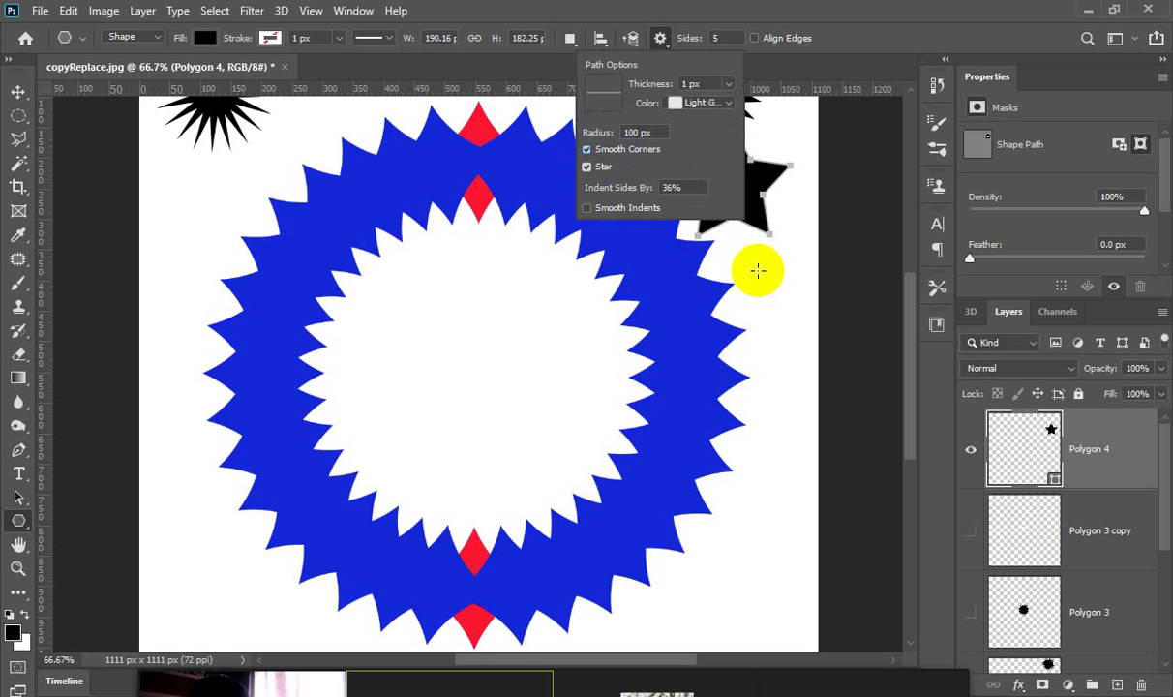
mouse_move(757, 272)
left_mouse_down()
mouse_move(765, 297)
mouse_move(742, 246)
mouse_move(777, 289)
mouse_move(743, 215)
mouse_move(776, 279)
left_mouse_up()
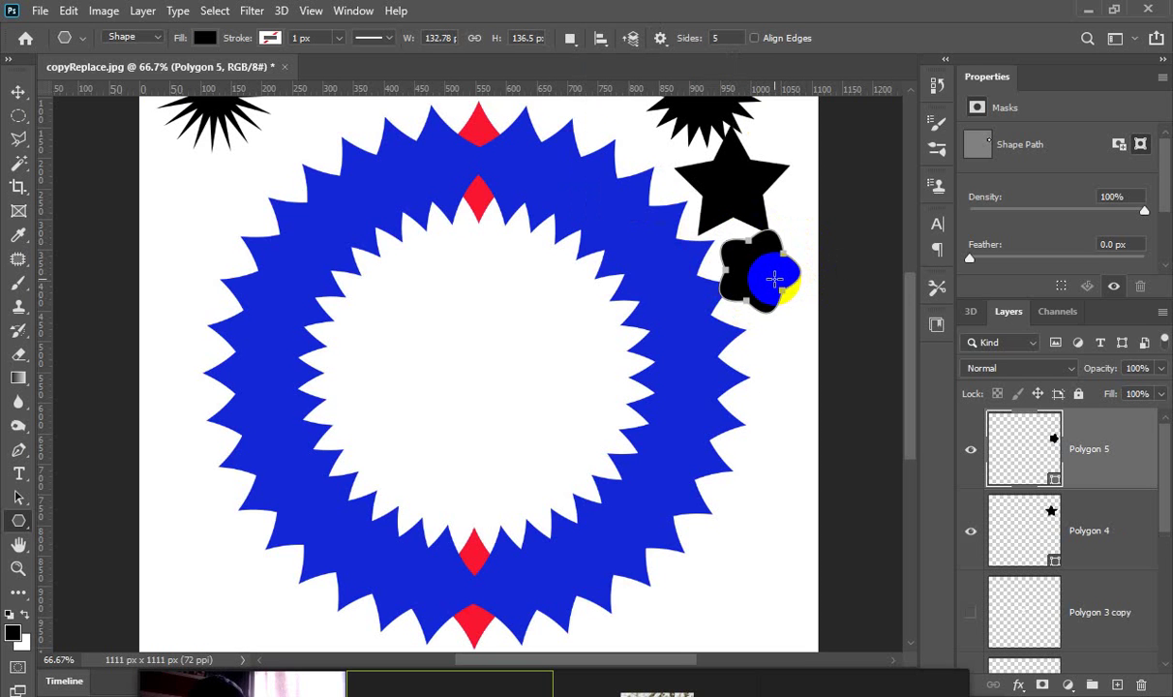
key("ctrl+z")
key("ctrl+z")
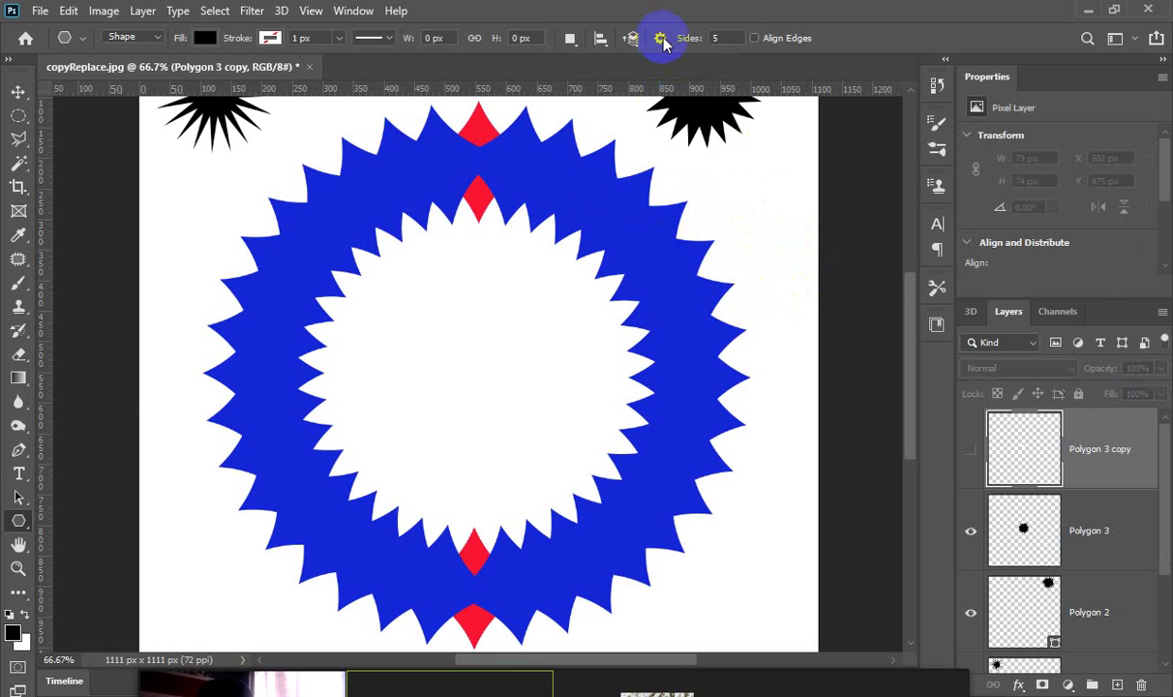
Undo back to before the Polygon 3 copy layer and delete the black starburst inside the blue ring.
key("ctrl+z")
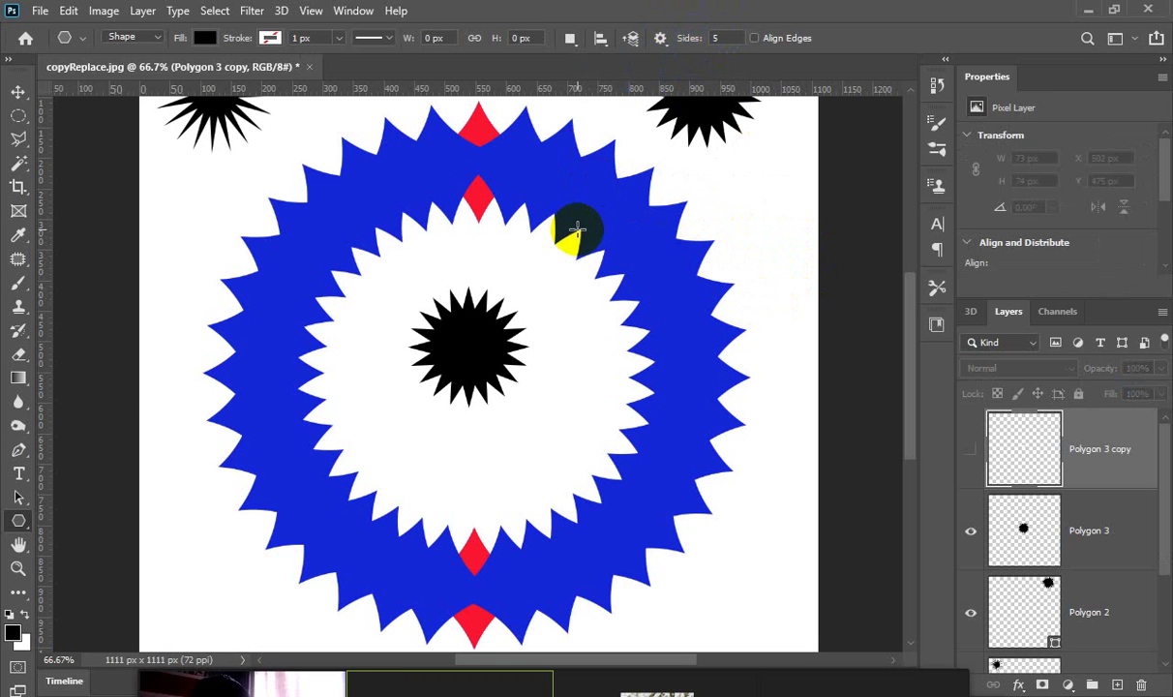
key("ctrl+z")
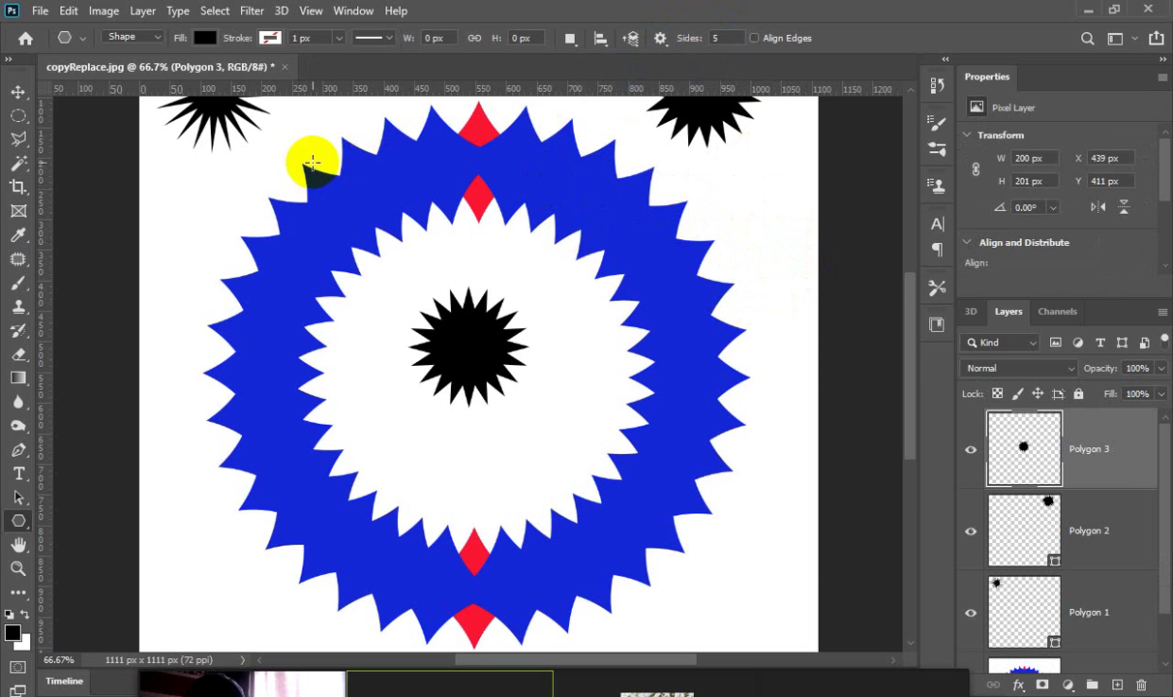
left_click(19, 90)
left_click(462, 345)
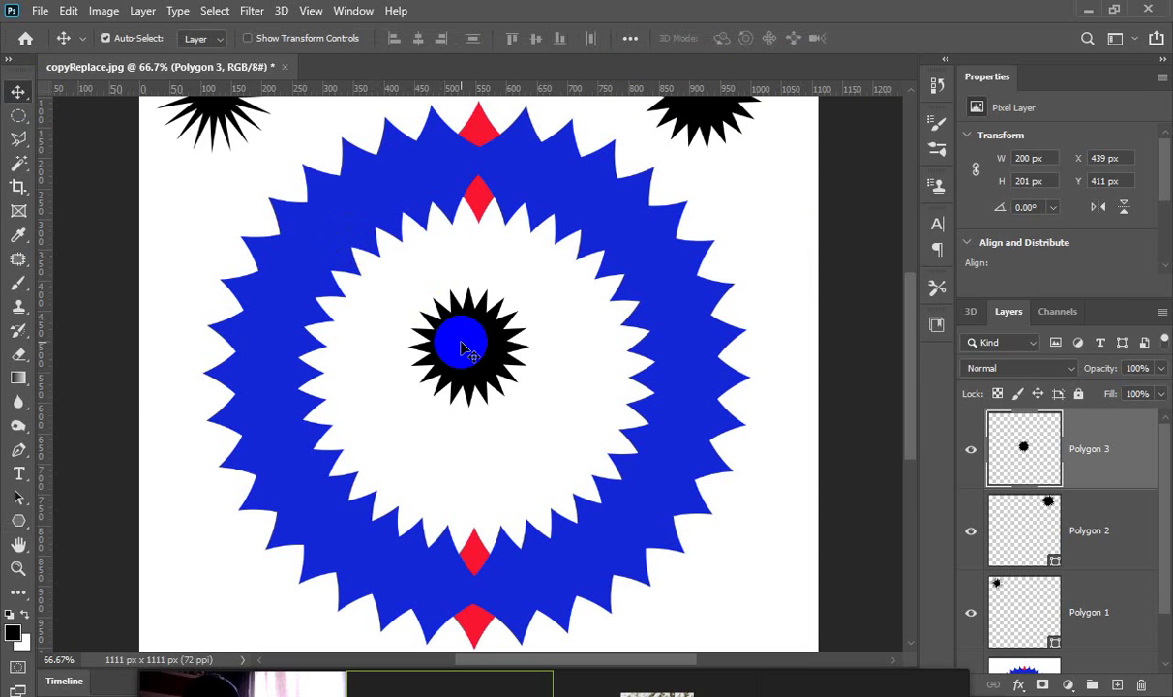
key("Delete")
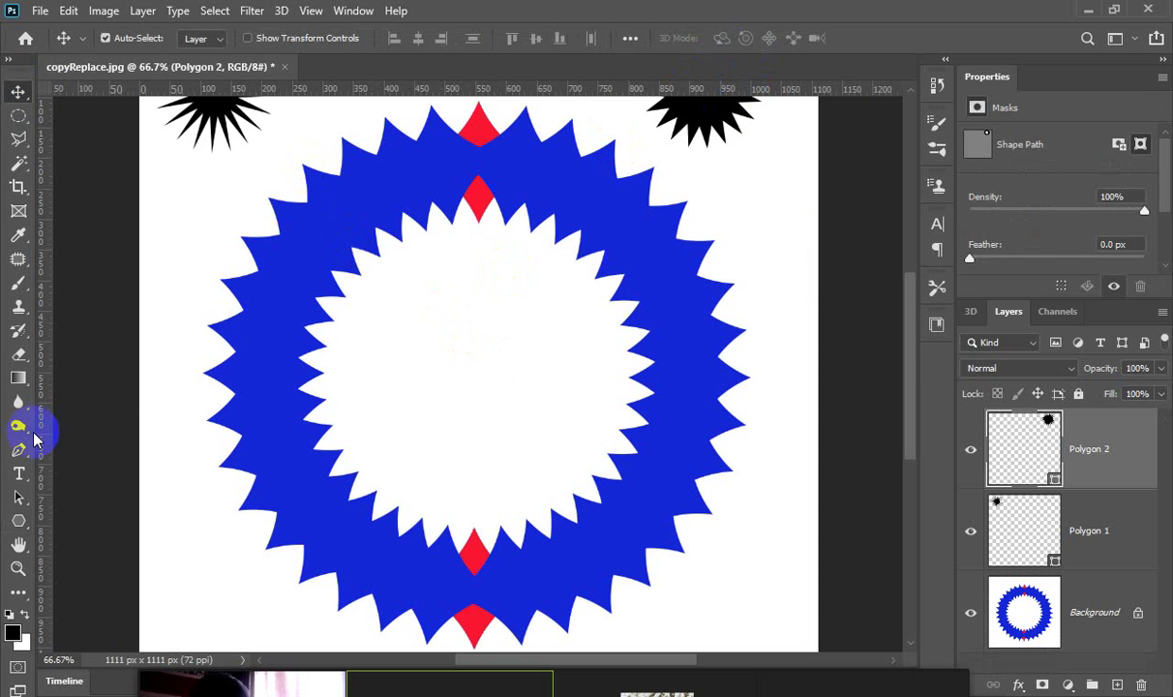
Turn off Smooth Corners in the Polygon tool's path options.
left_click(19, 522)
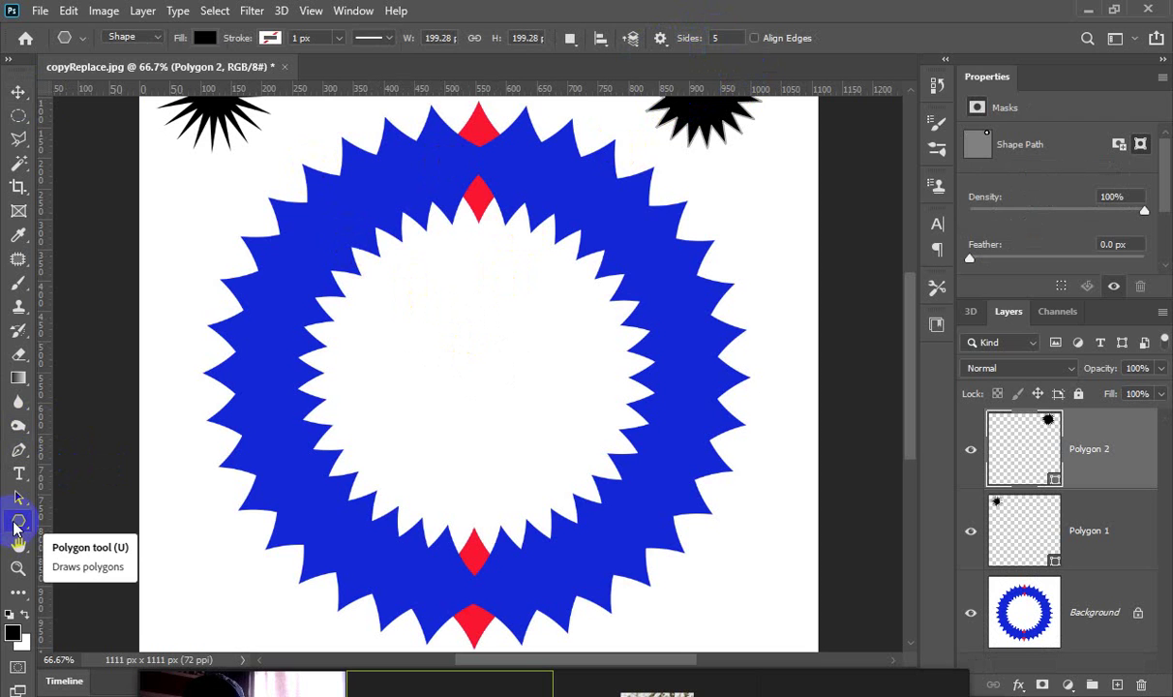
left_click(661, 40)
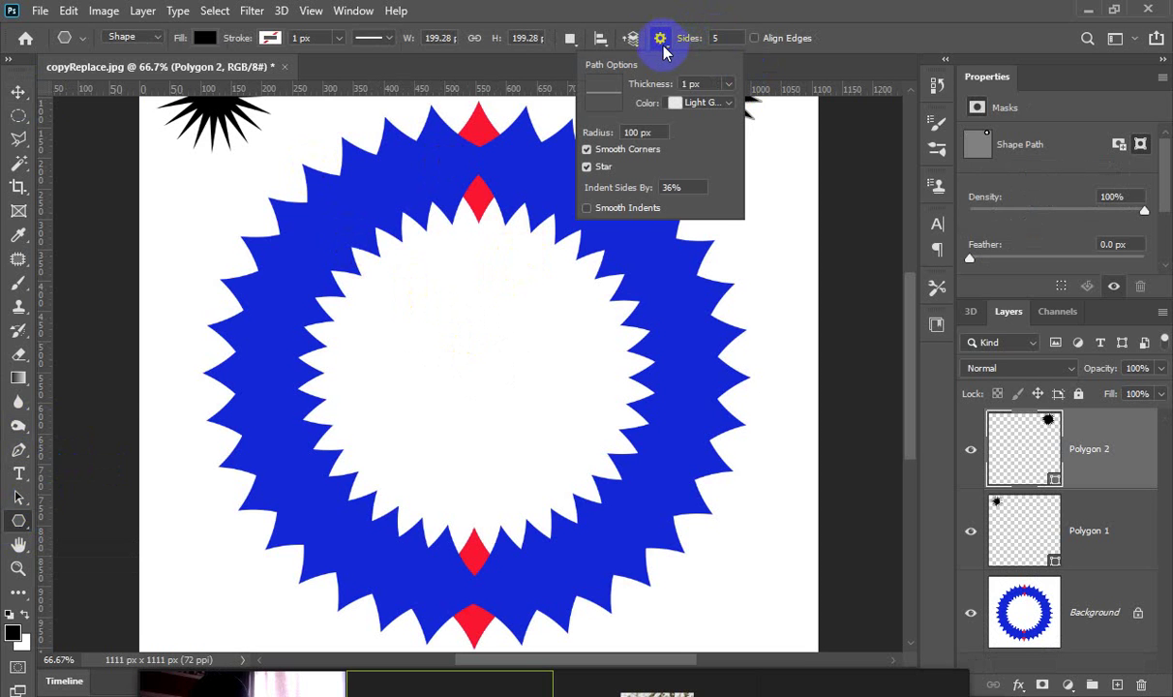
left_click(586, 150)
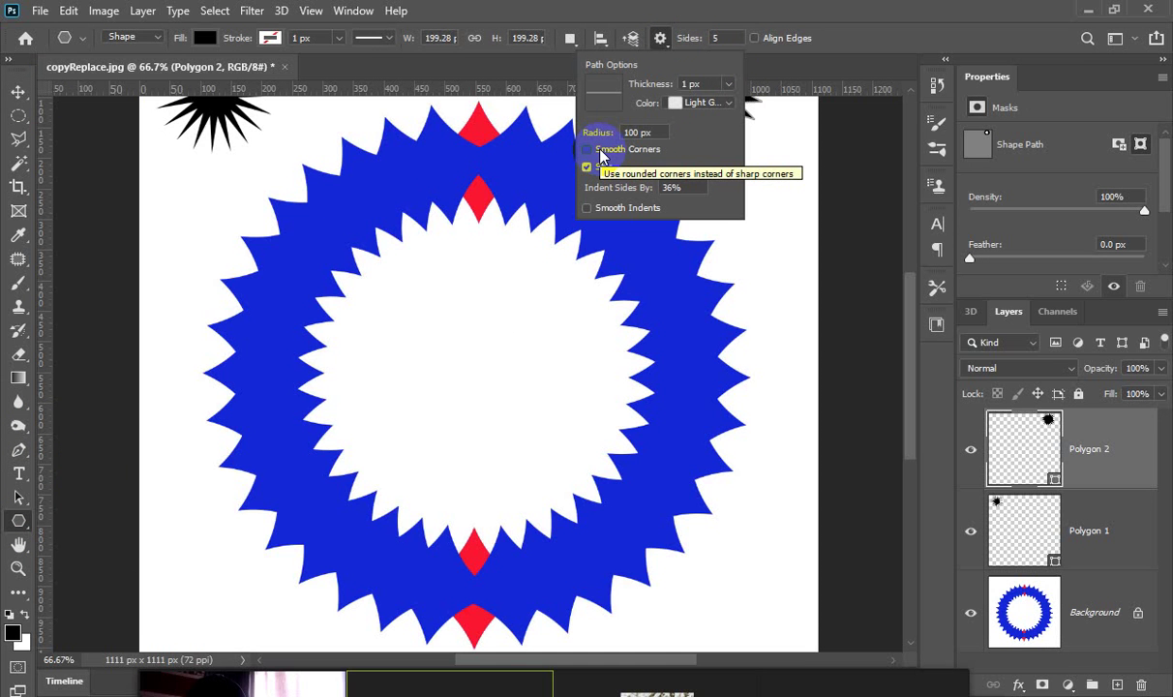
Try a five-pointed star about 181 by 190 px with sides indented by 71%, and undo it.
left_click(671, 186)
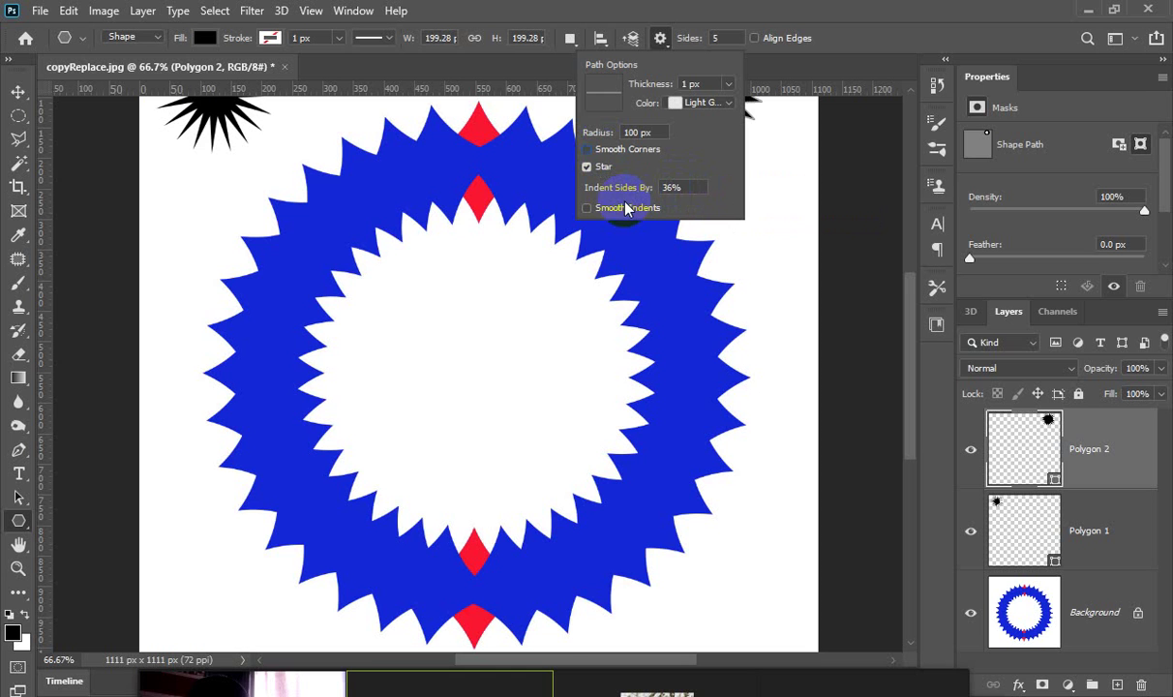
left_click(690, 191)
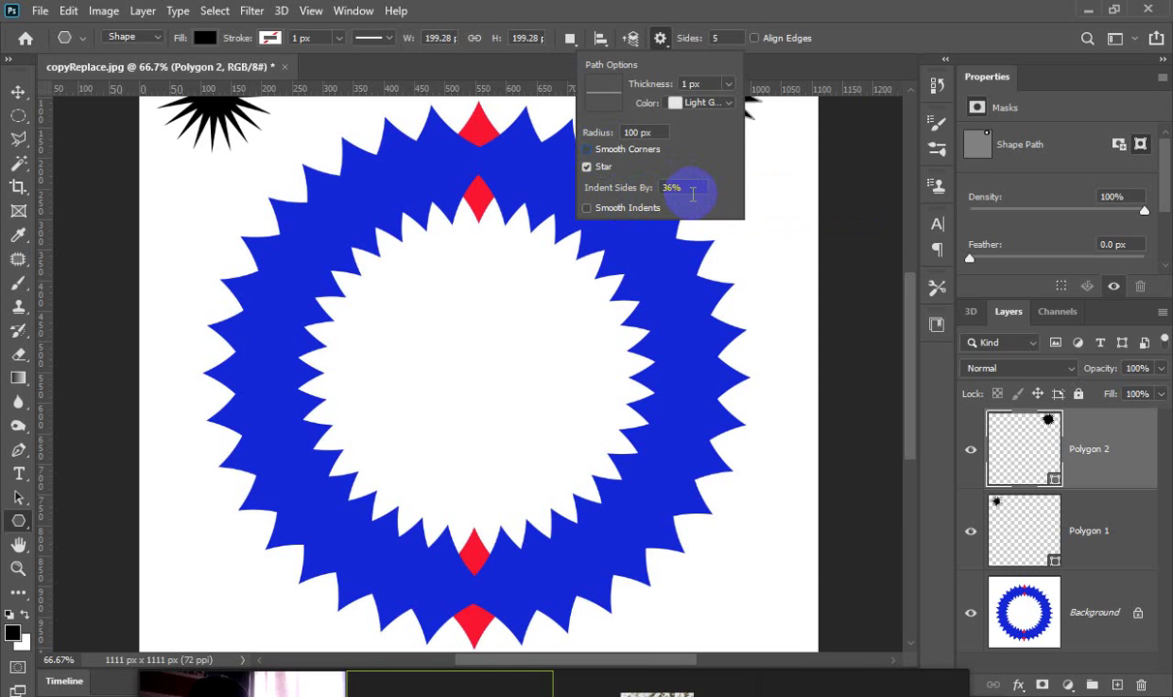
scroll(692, 194, "up", 1)
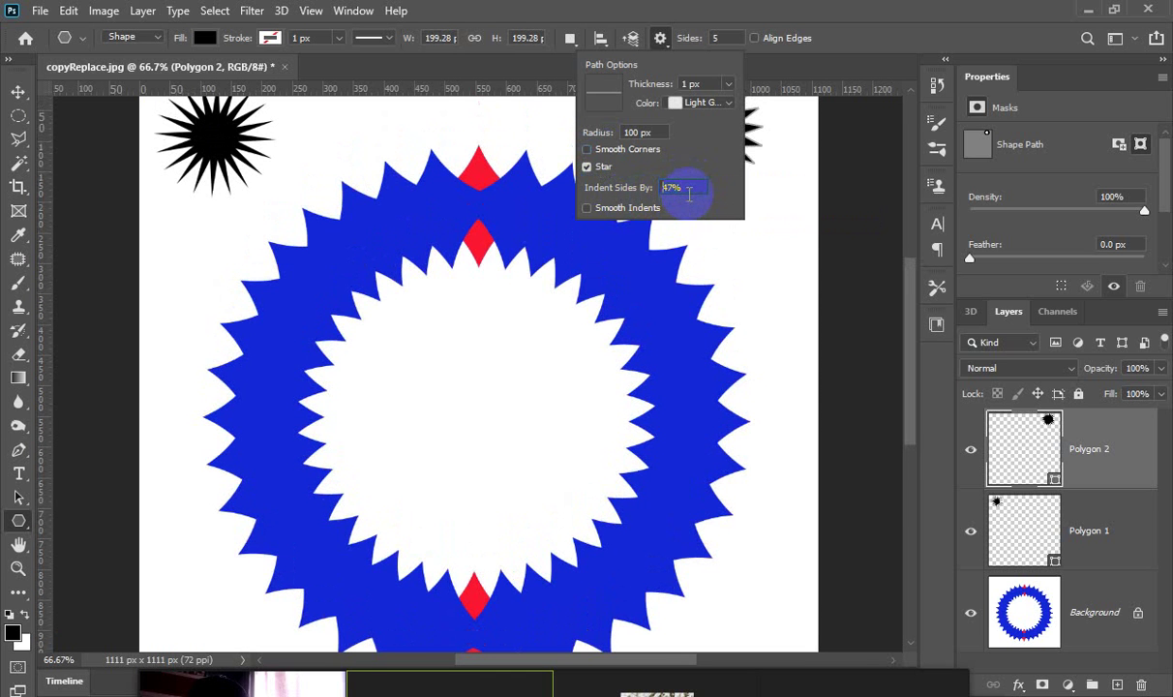
key("BackSpace")
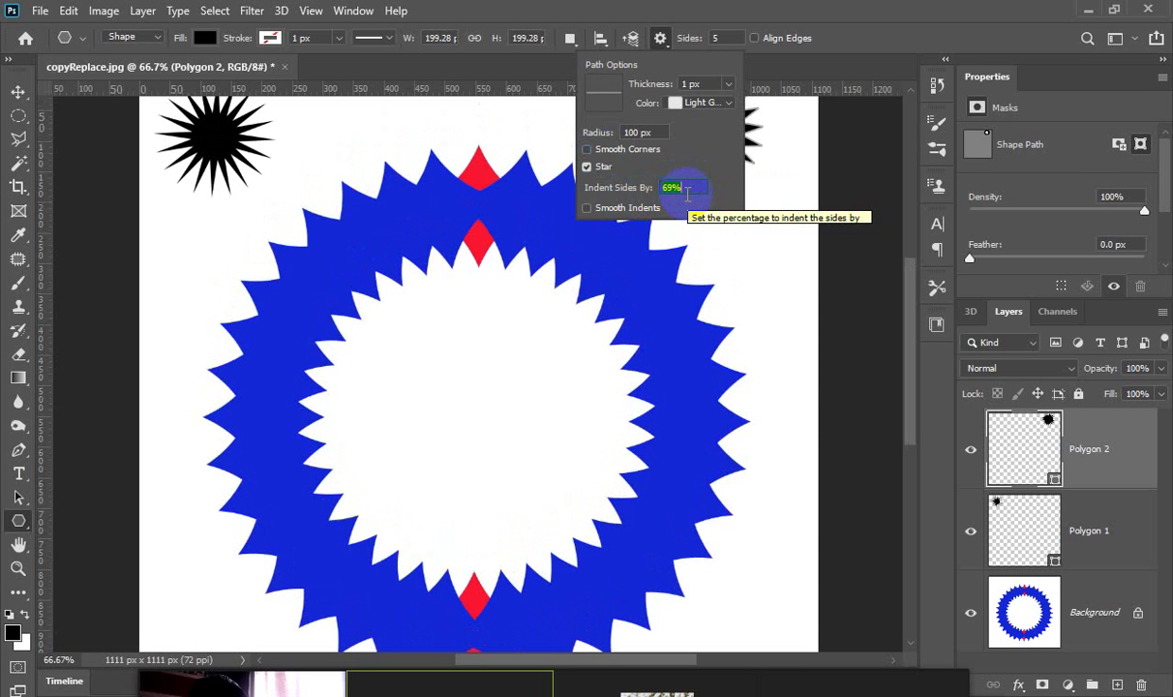
key("Return")
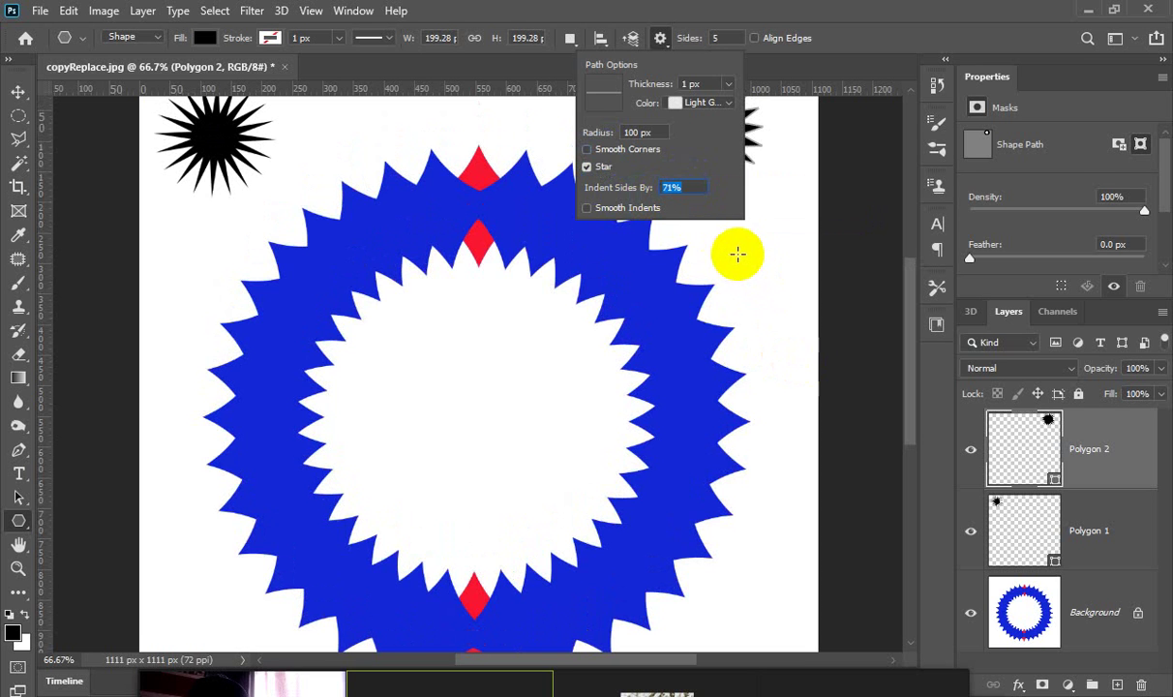
left_click_drag(734, 248, 735, 221)
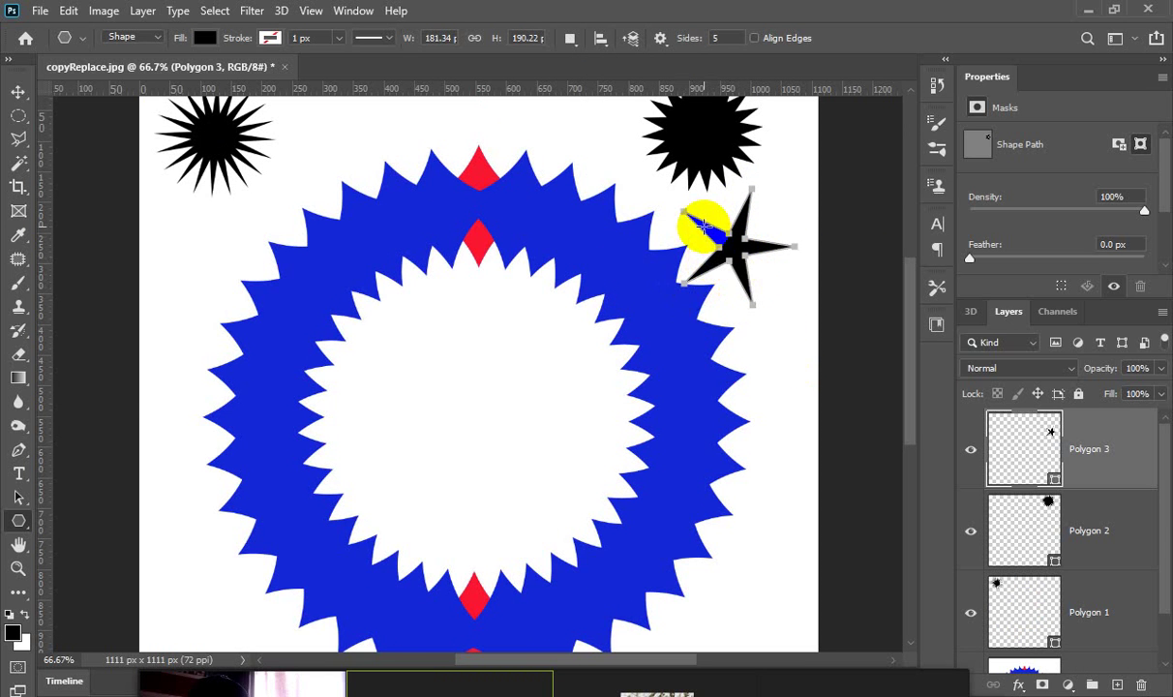
key("ctrl+z")
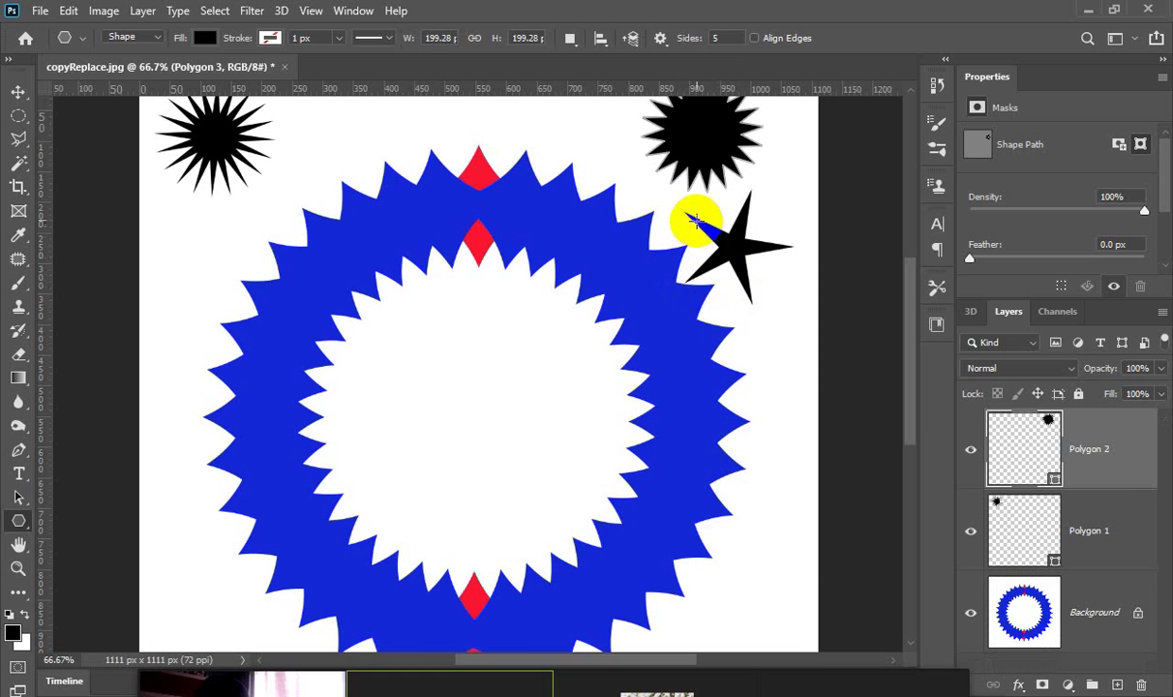
Set the Polygon tool's star side indent to 30%.
left_click(660, 38)
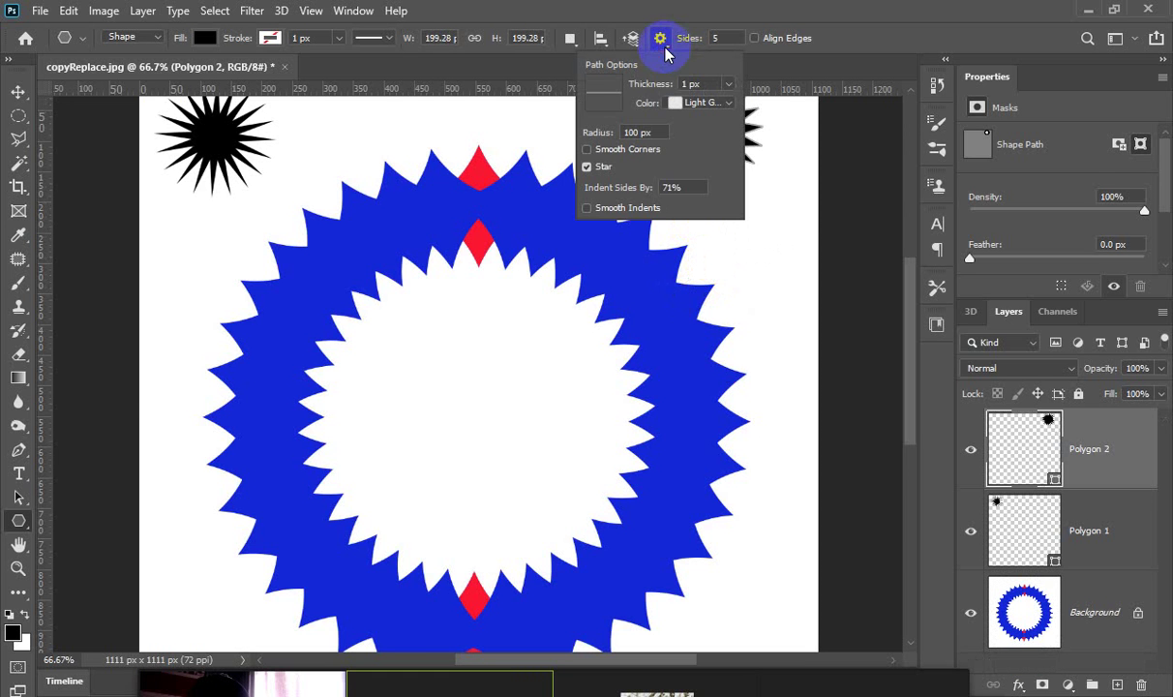
scroll(676, 196, "down", 3)
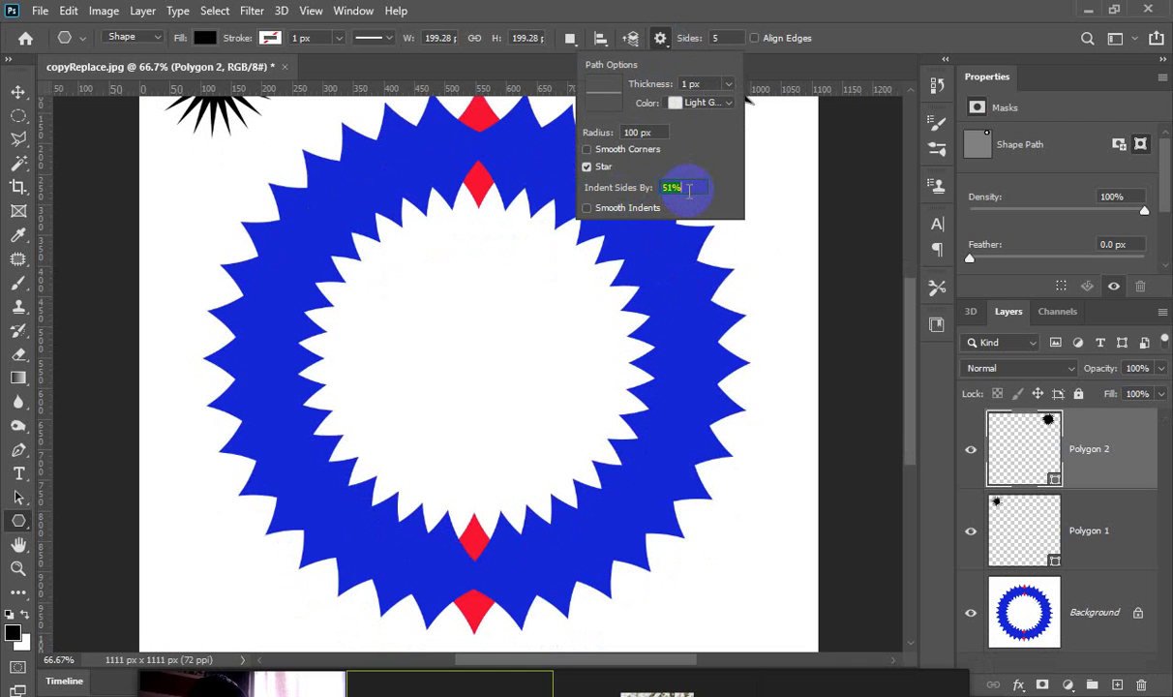
scroll(689, 189, "down", 9)
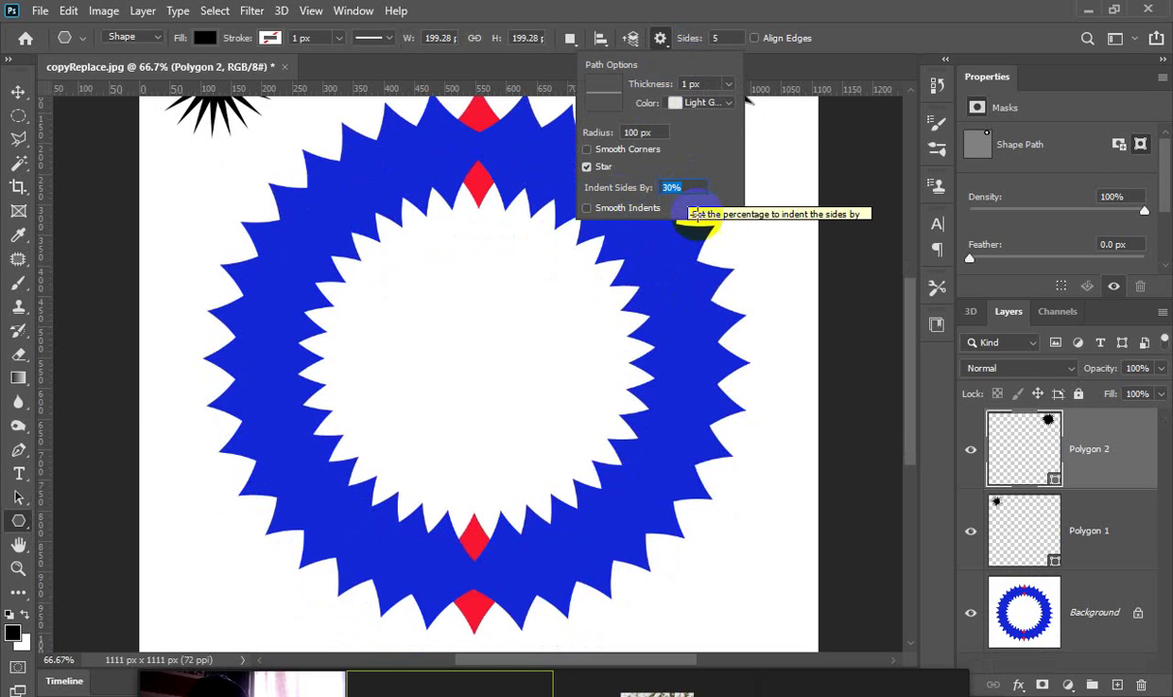
left_click(660, 38)
Try a five-pointed star about 190 by 182 px below the upper-right starburst, and undo it.
left_click_drag(720, 188, 732, 143)
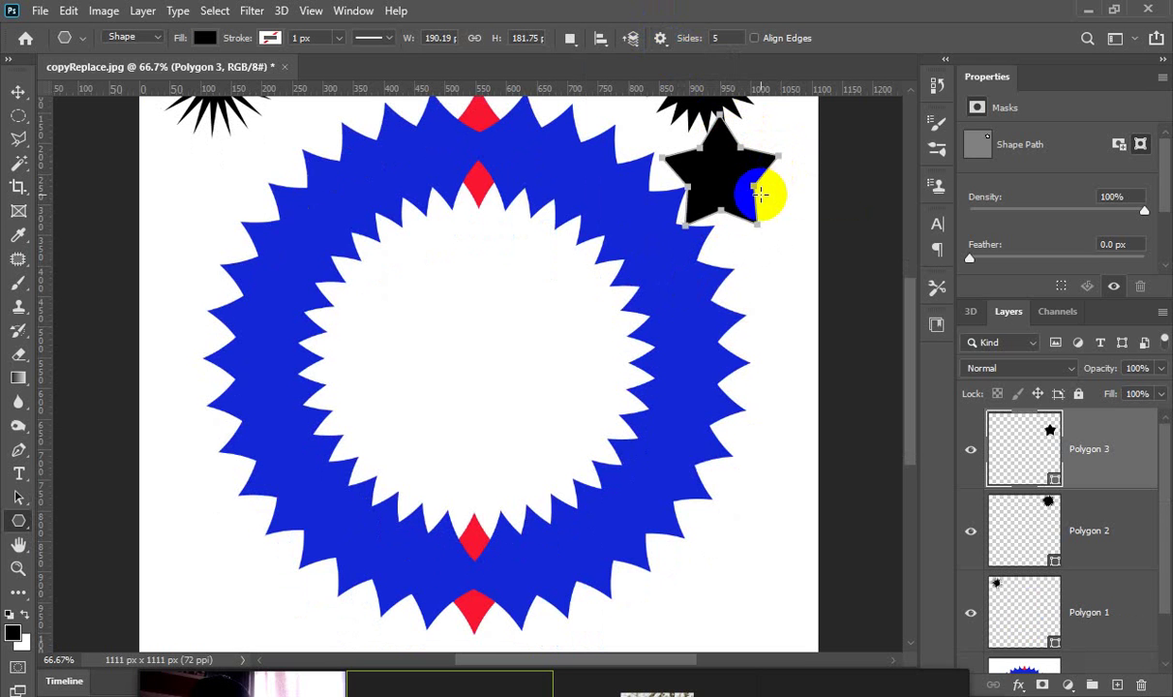
scroll(241, 164, "up", 2)
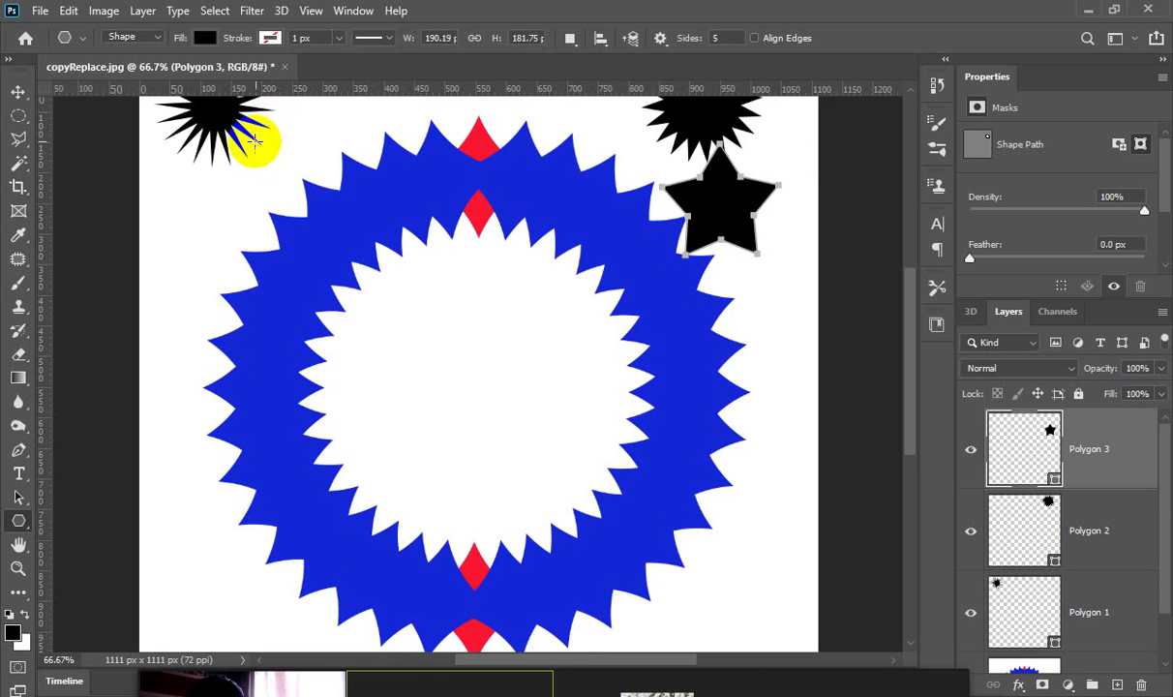
left_click_drag(723, 230, 735, 202)
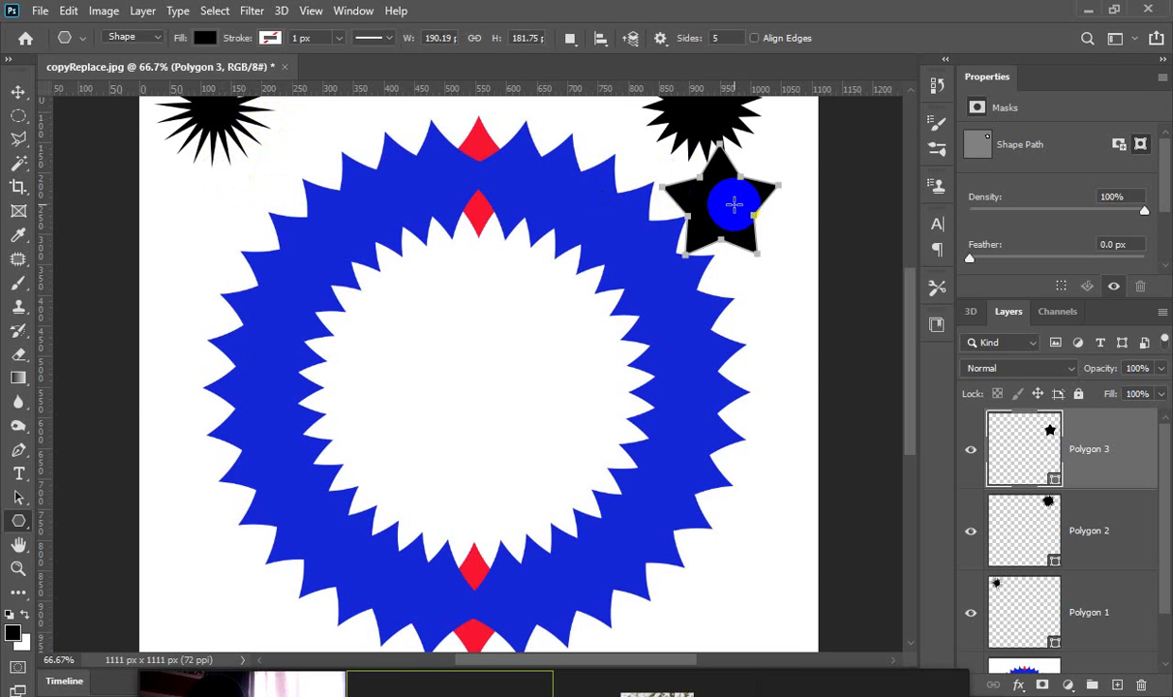
mouse_move(733, 203)
left_mouse_down()
mouse_move(706, 199)
mouse_move(704, 217)
left_mouse_up()
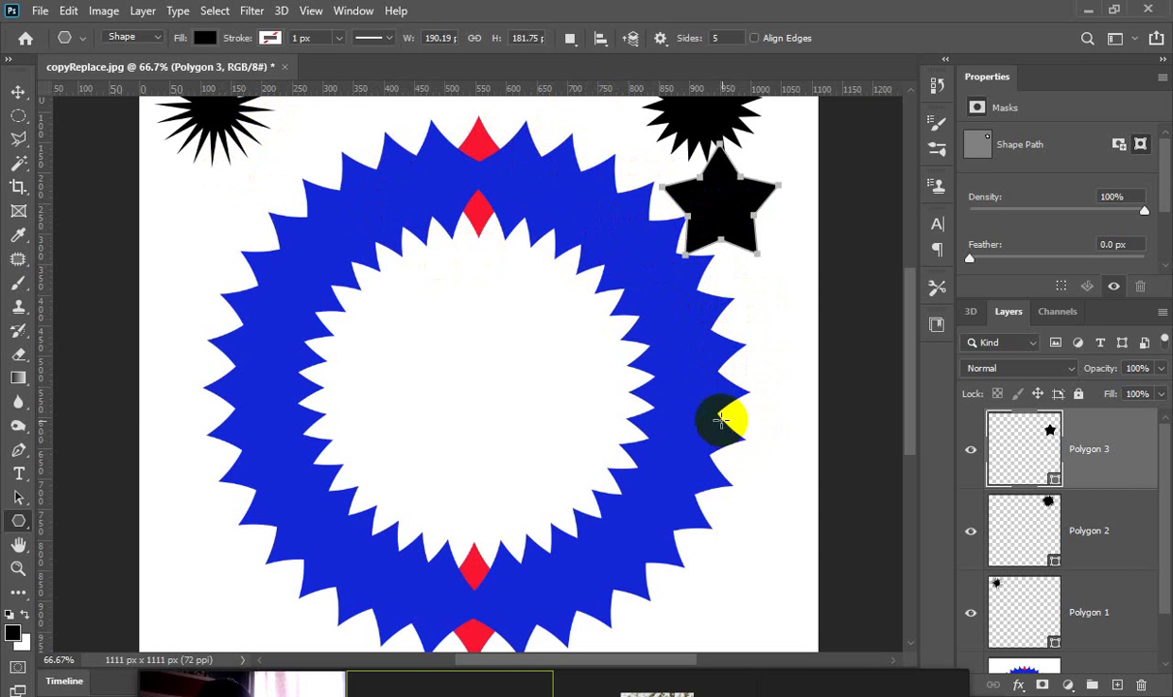
key("ctrl+z")
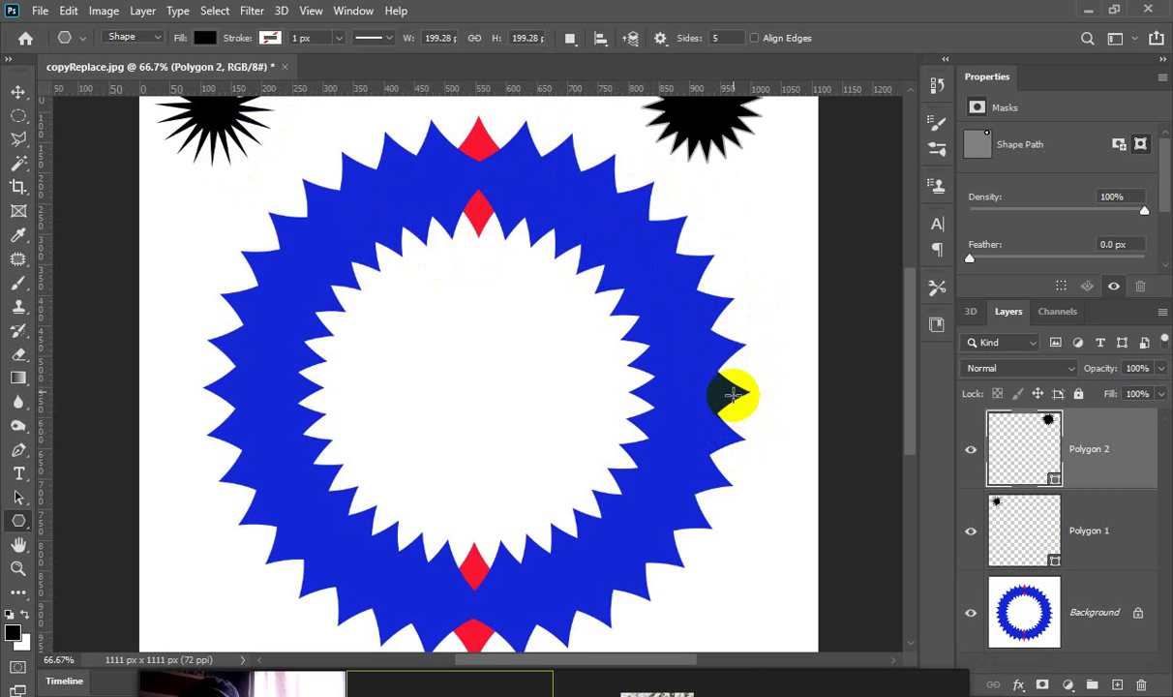
Draw a 20-sided star about 198 px wide from the centre of the blue ring.
left_click(722, 36)
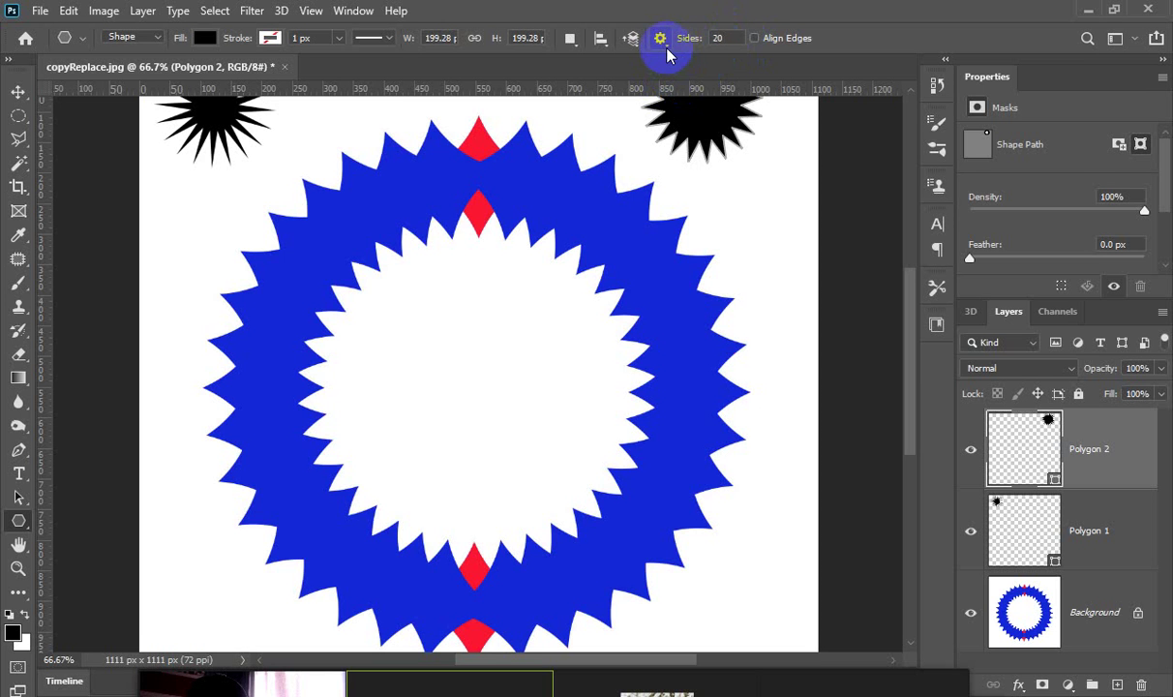
left_click(523, 337)
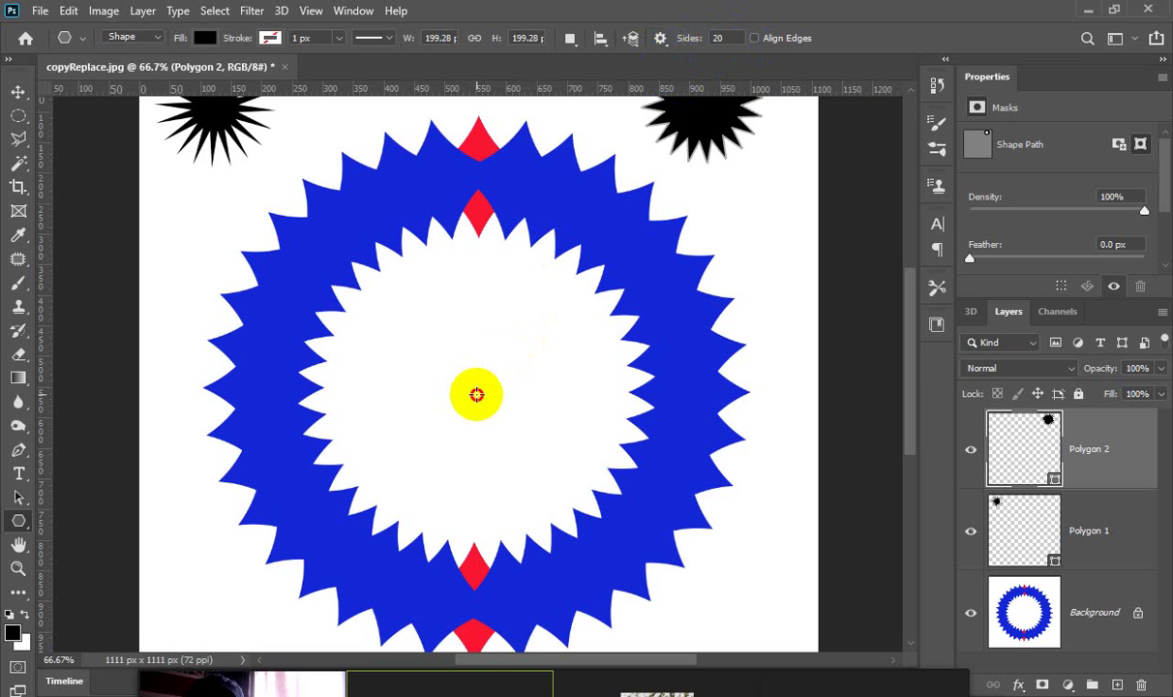
left_click_drag(476, 395, 450, 361)
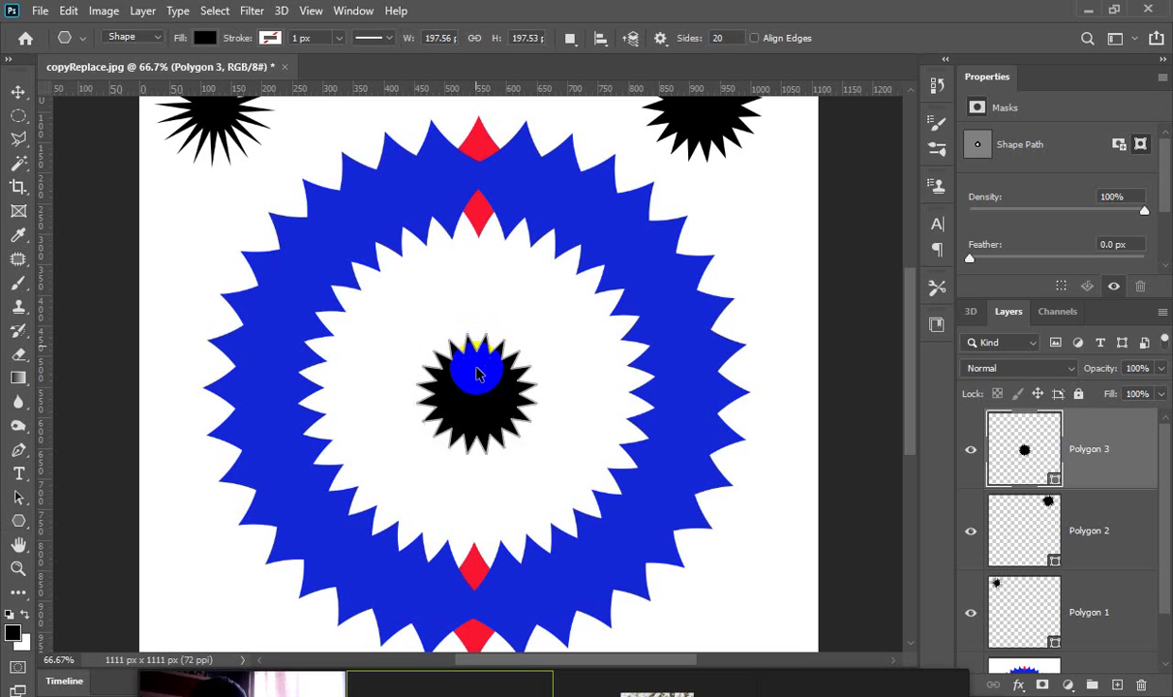
Enlarge the central black starburst about its centre to about 141%, making it about 279 by 278 px.
key("ctrl+t")
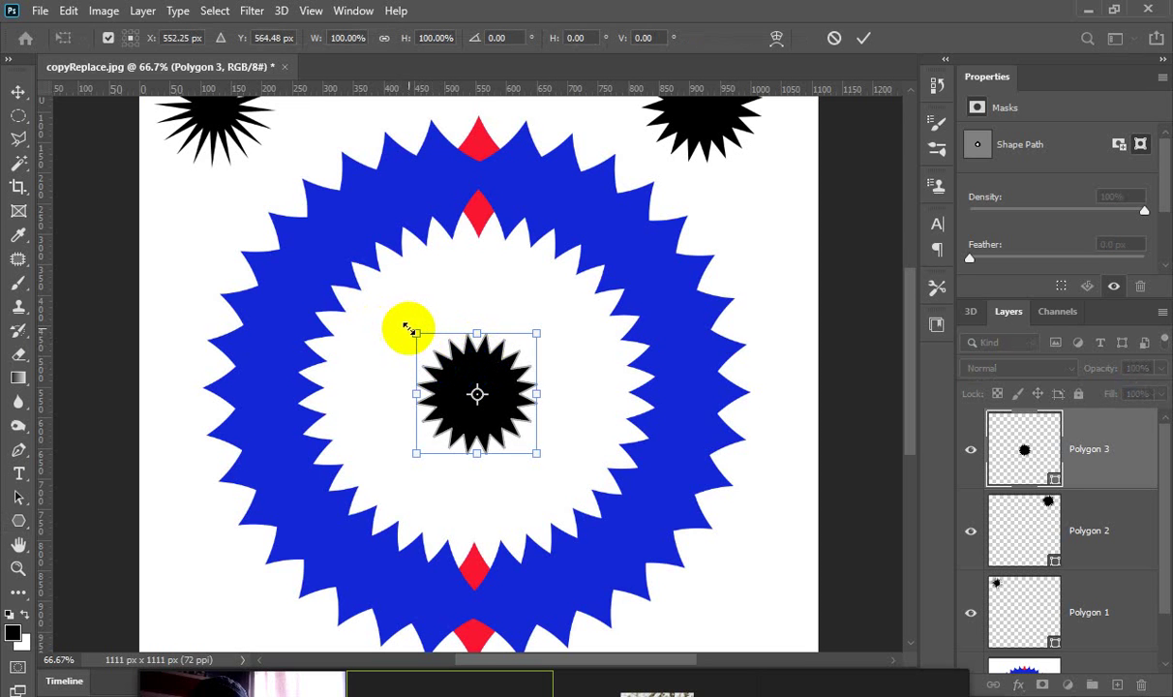
left_click_drag(415, 330, 391, 308)
right_click(480, 377)
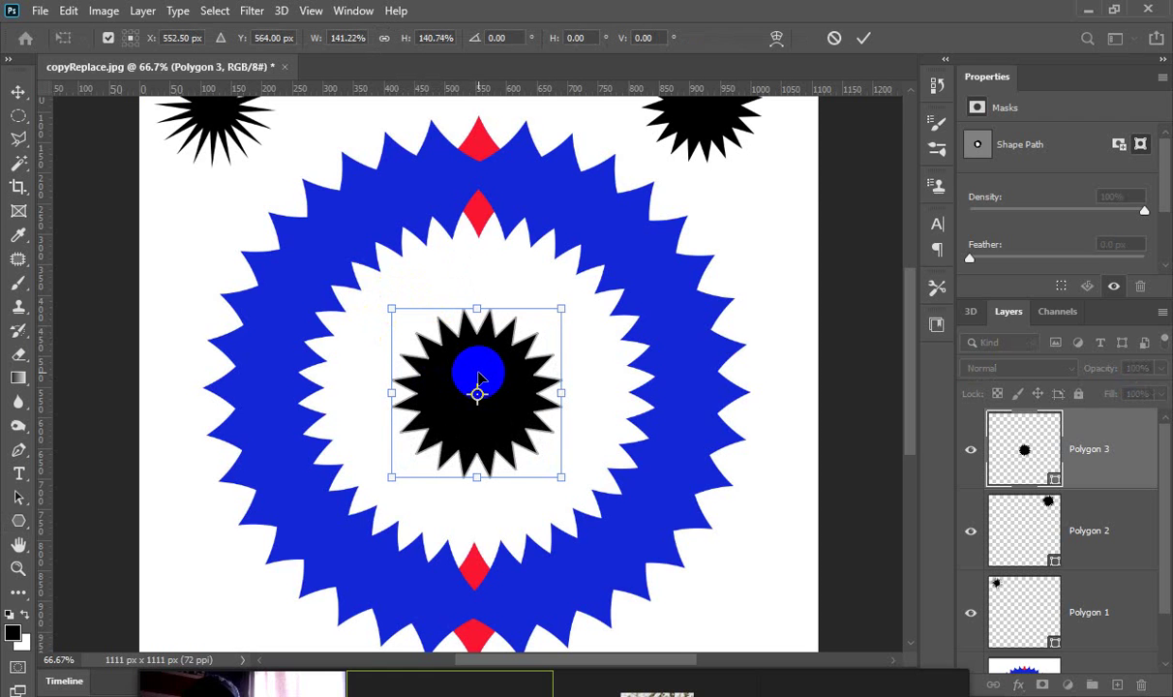
key("ctrl+plus")
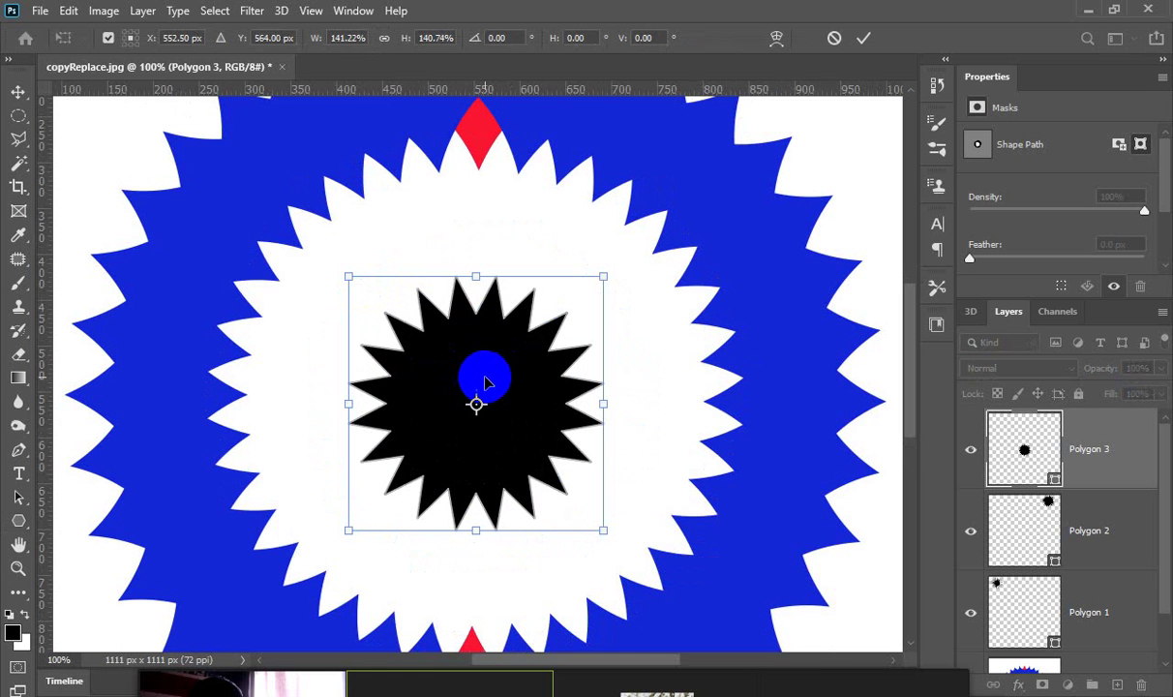
left_click(864, 38)
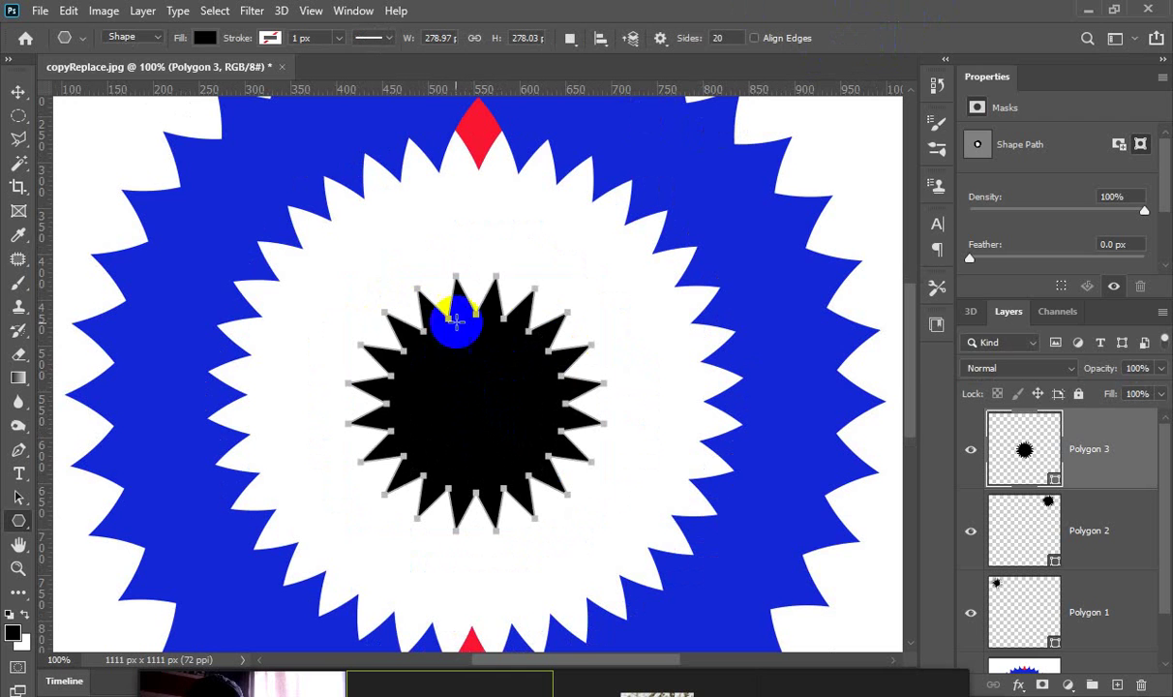
left_click(417, 165)
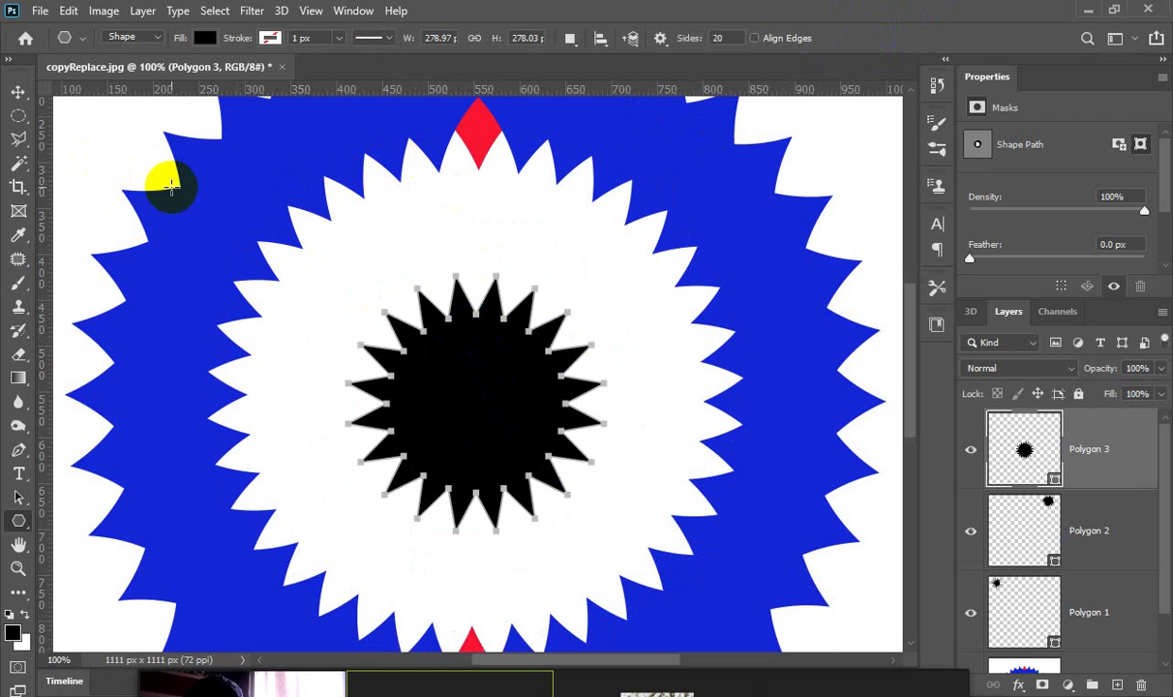
left_click(381, 331)
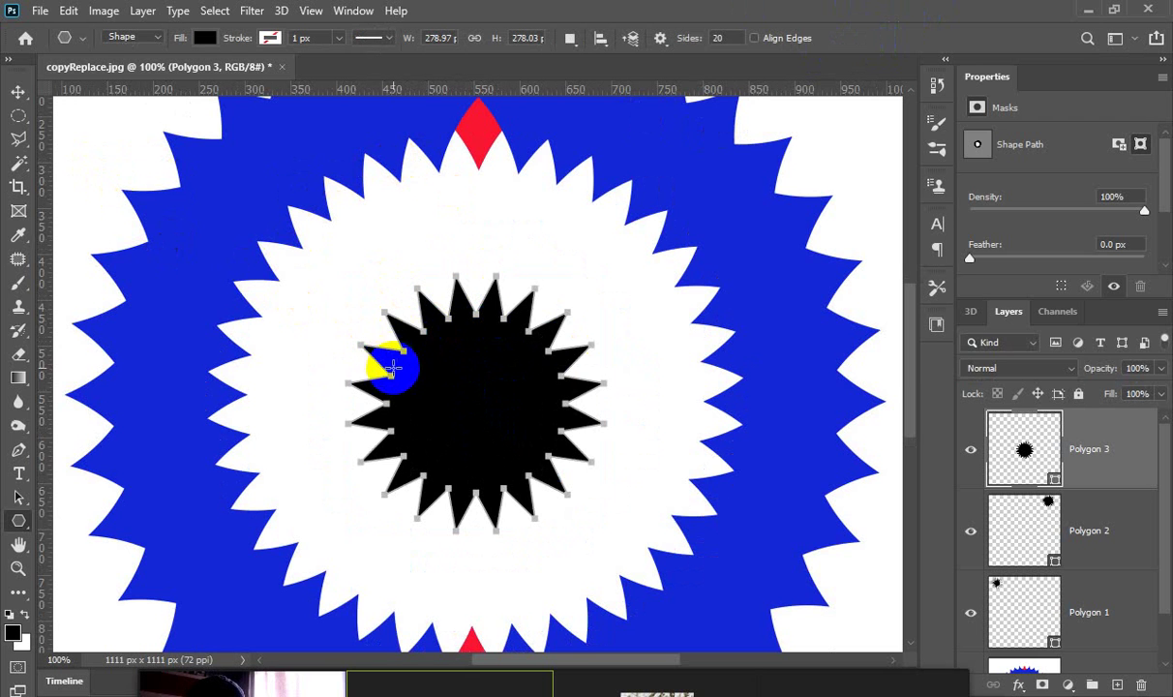
left_click(365, 392)
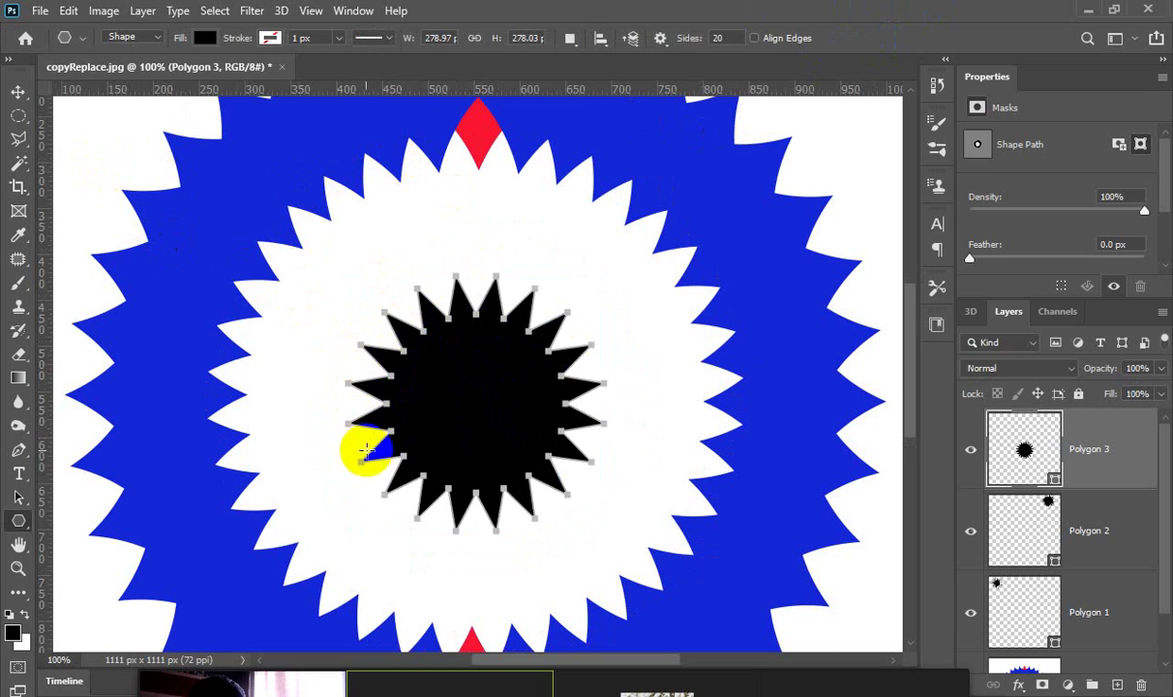
left_click(419, 476)
left_click(516, 492)
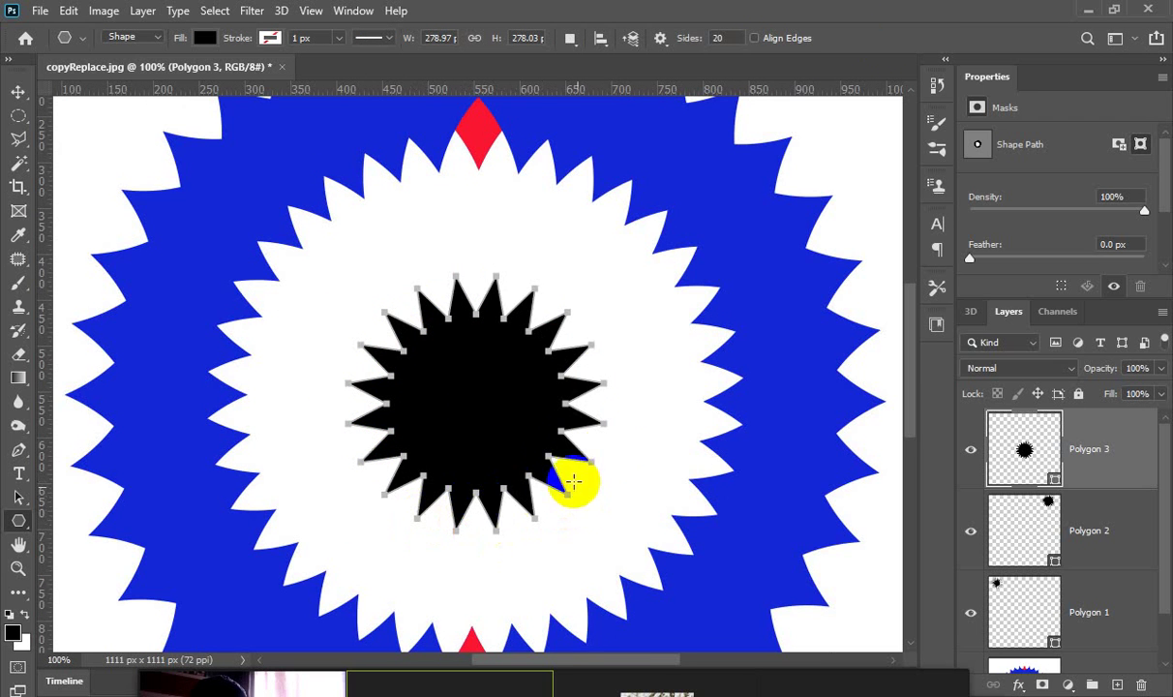
left_click(604, 388)
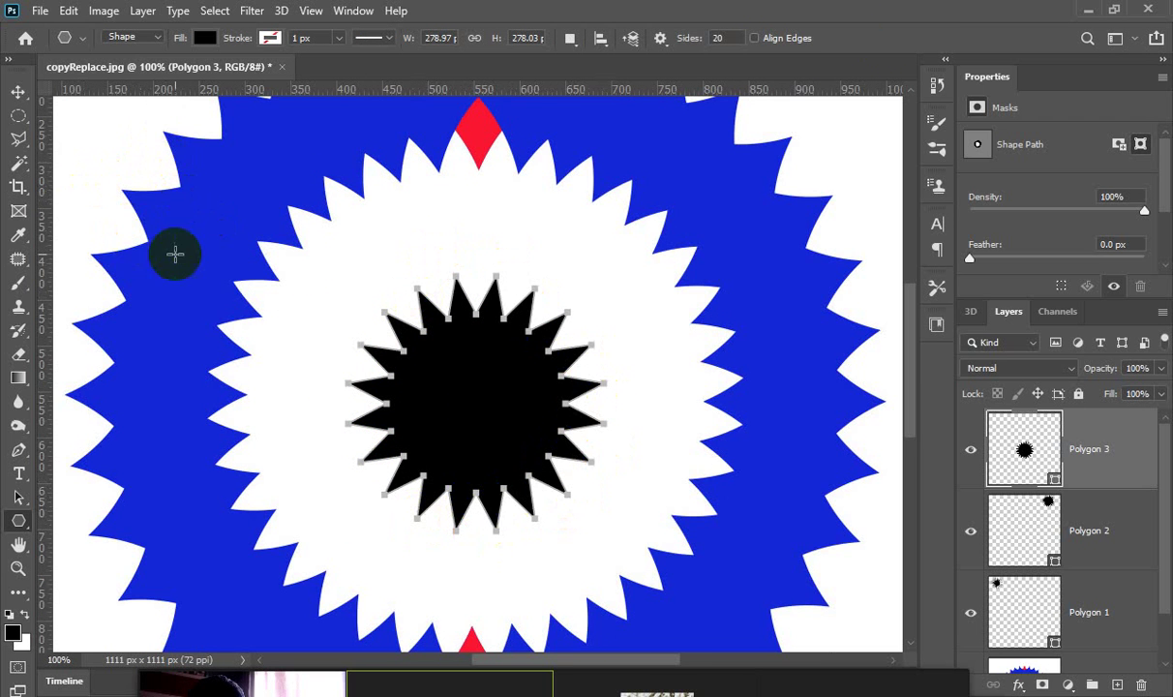
left_click(501, 454)
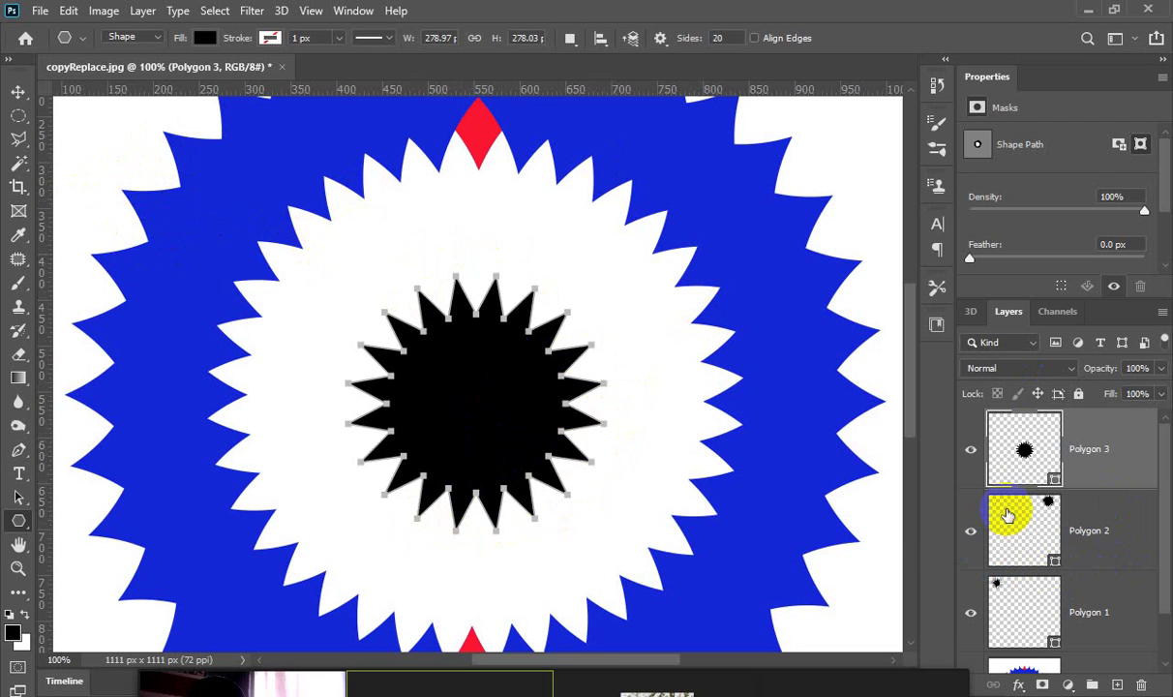
Delete the Polygon 1 and Polygon 2 layers, keeping the central starburst.
left_click(1091, 463)
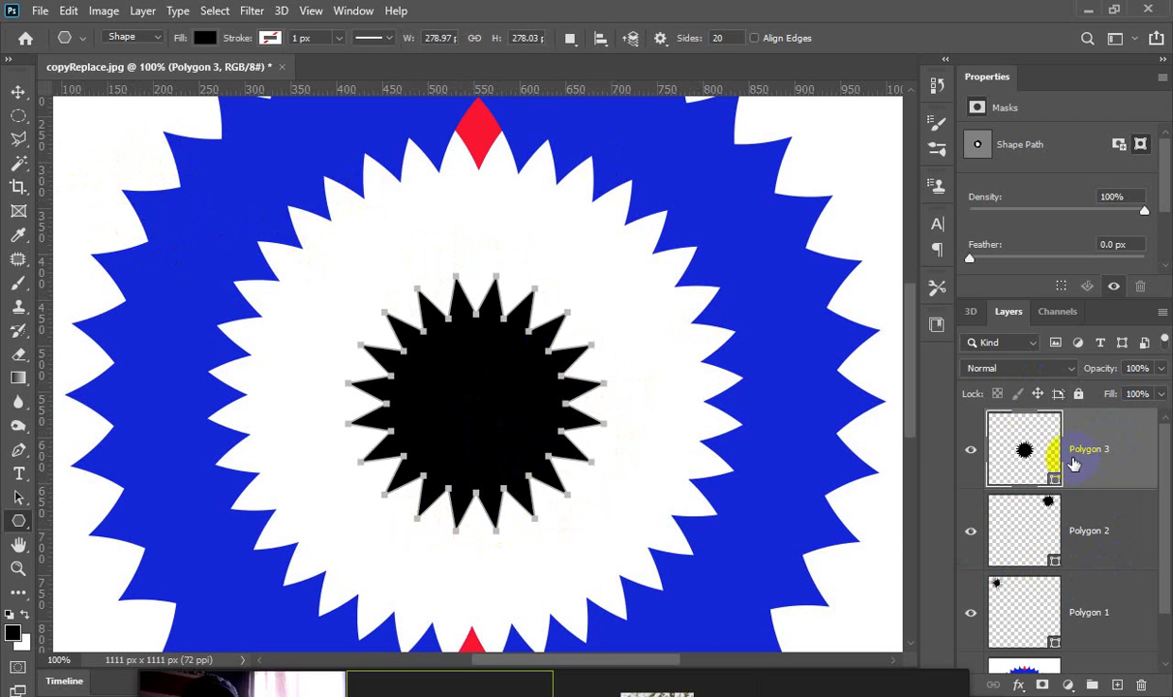
left_click(1084, 534)
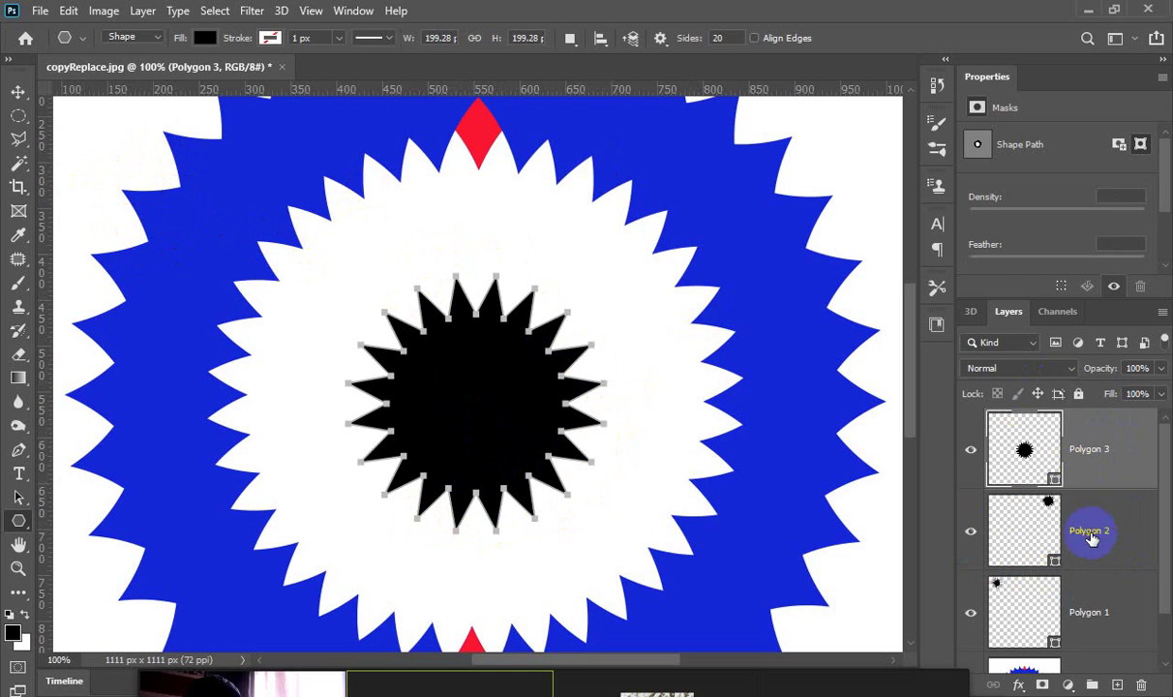
left_click(1108, 620, "shift")
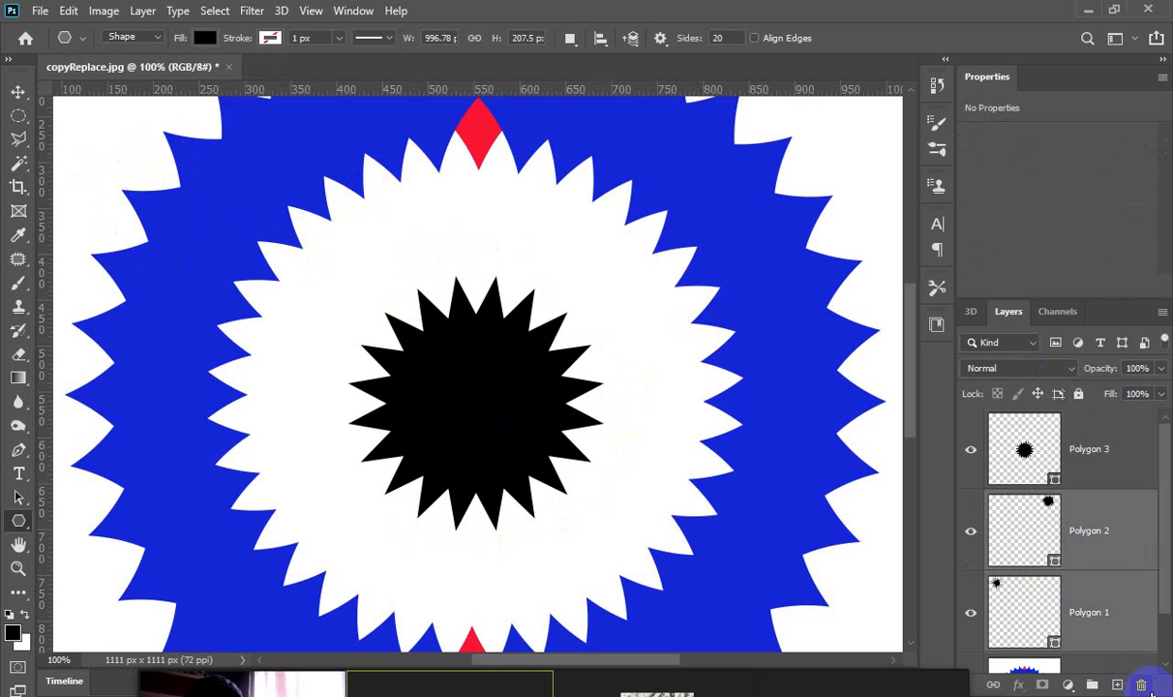
left_click(1141, 685)
left_click(491, 273)
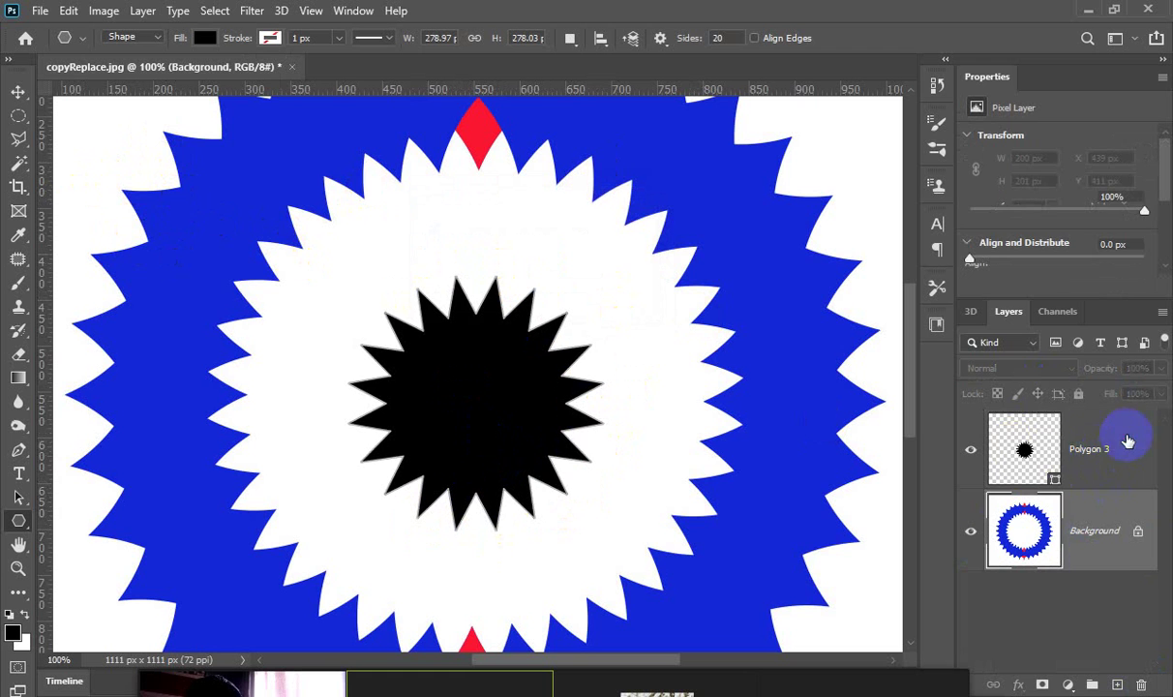
Duplicate the Polygon 3 layer and scale the copy about its centre to about 53%, roughly 148 by 147 px.
left_click(1059, 450)
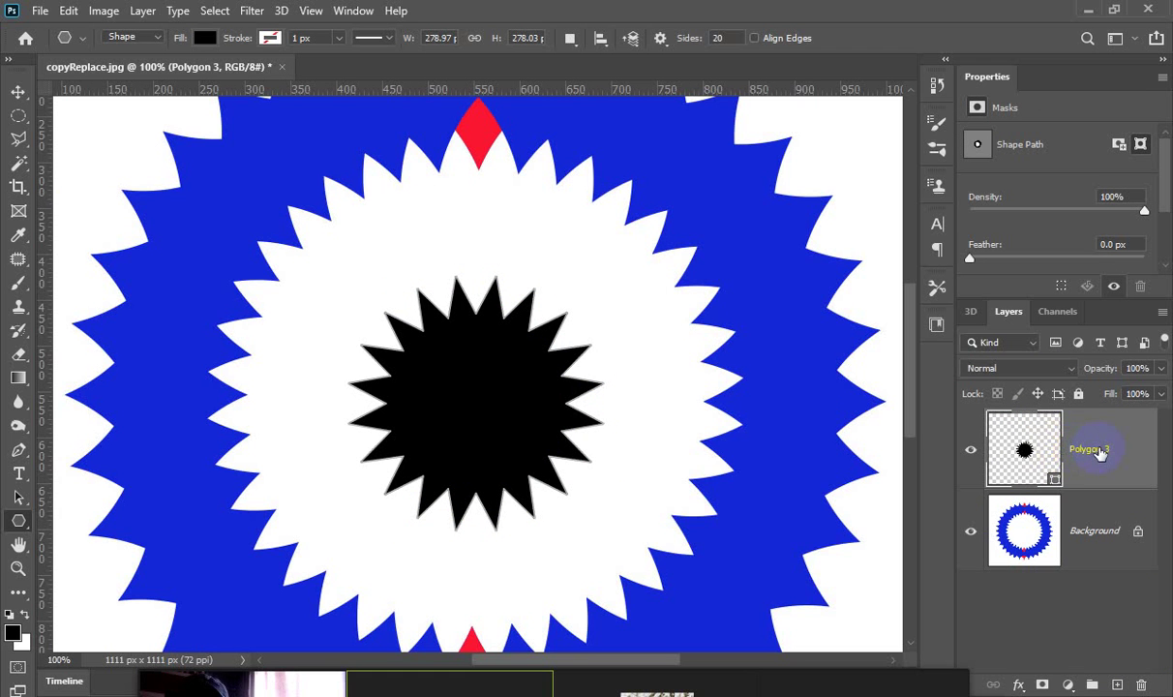
key("ctrl+j")
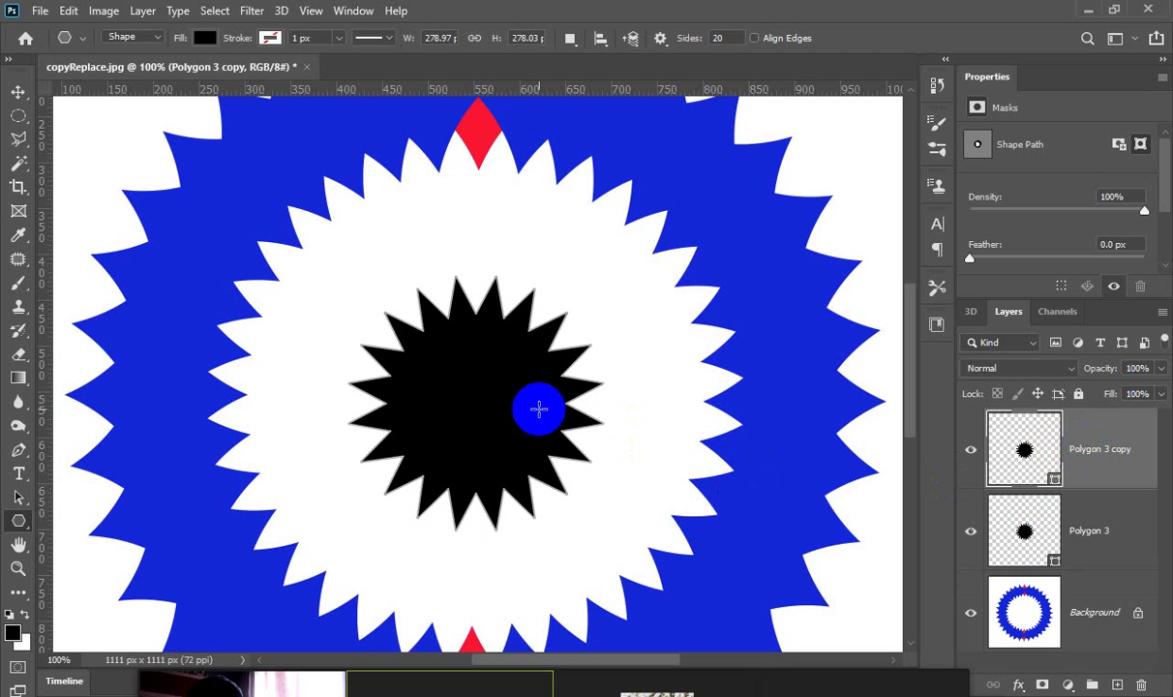
key("ctrl+t")
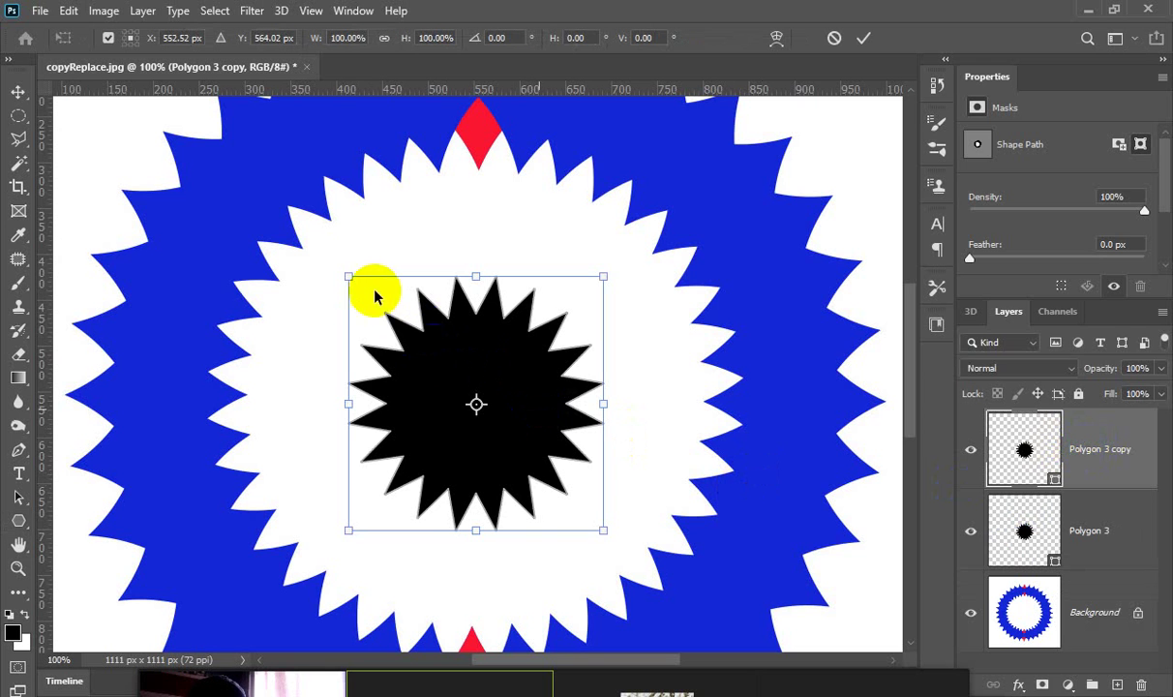
left_click_drag(349, 277, 415, 330)
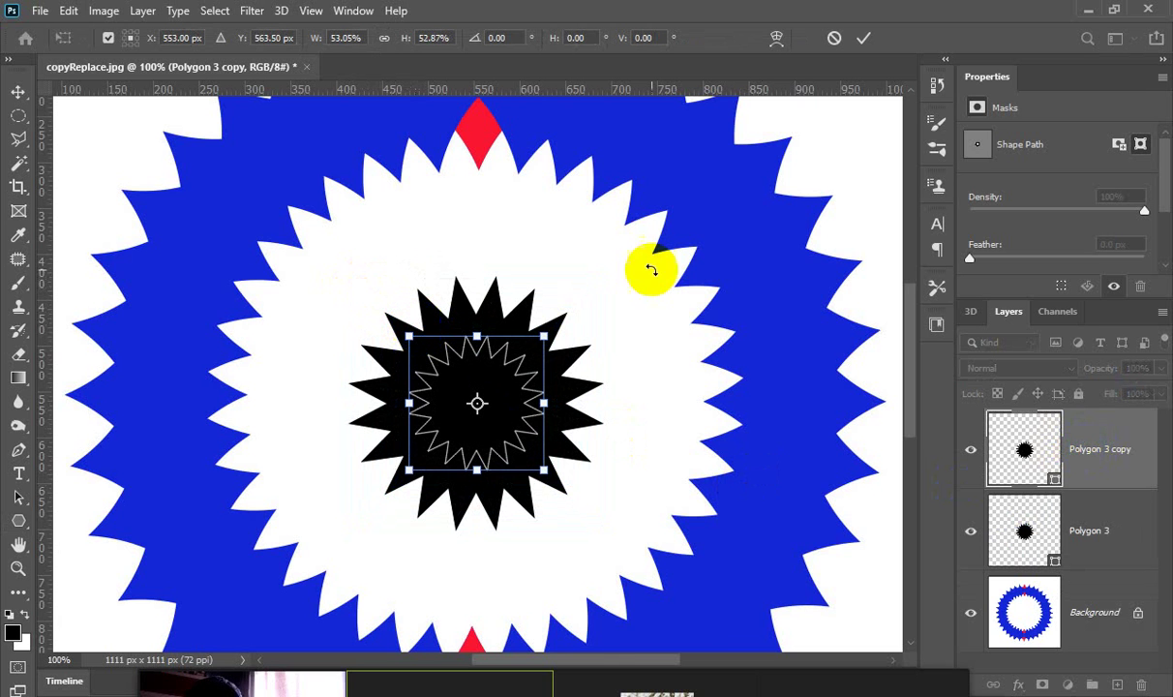
left_click(864, 39)
mouse_move(488, 359)
left_mouse_down()
mouse_move(487, 409)
mouse_move(511, 397)
left_mouse_up()
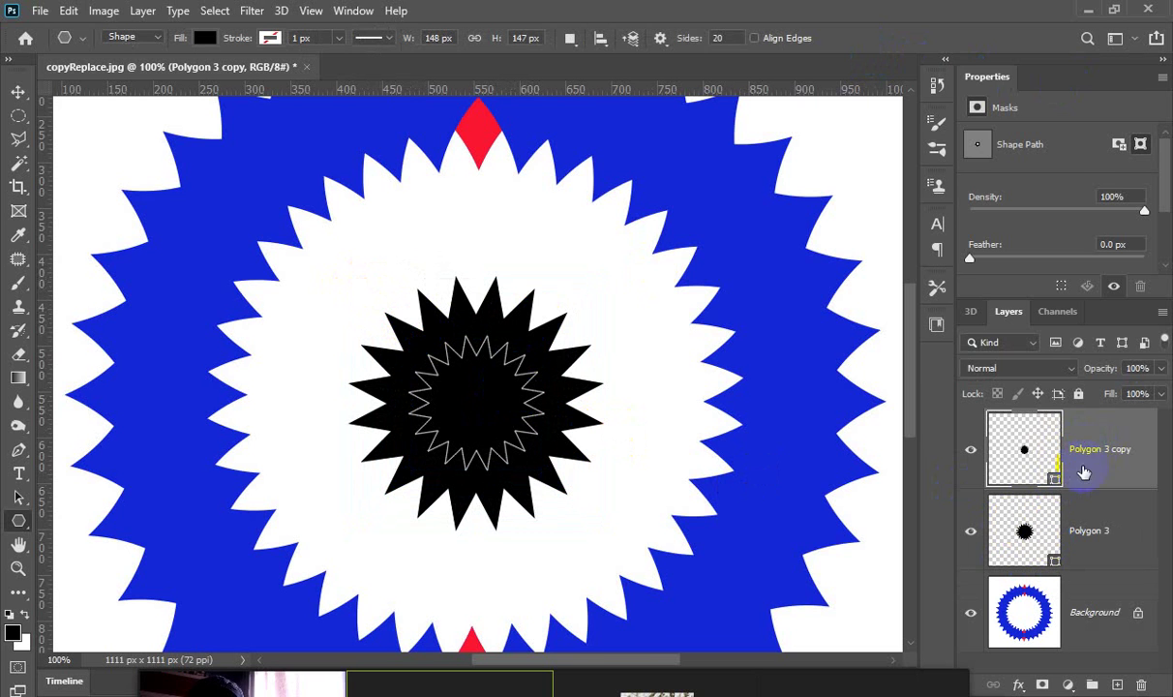
Toggle the visibility of the smaller starburst off and on, and load its outline as a selection.
left_click(970, 449)
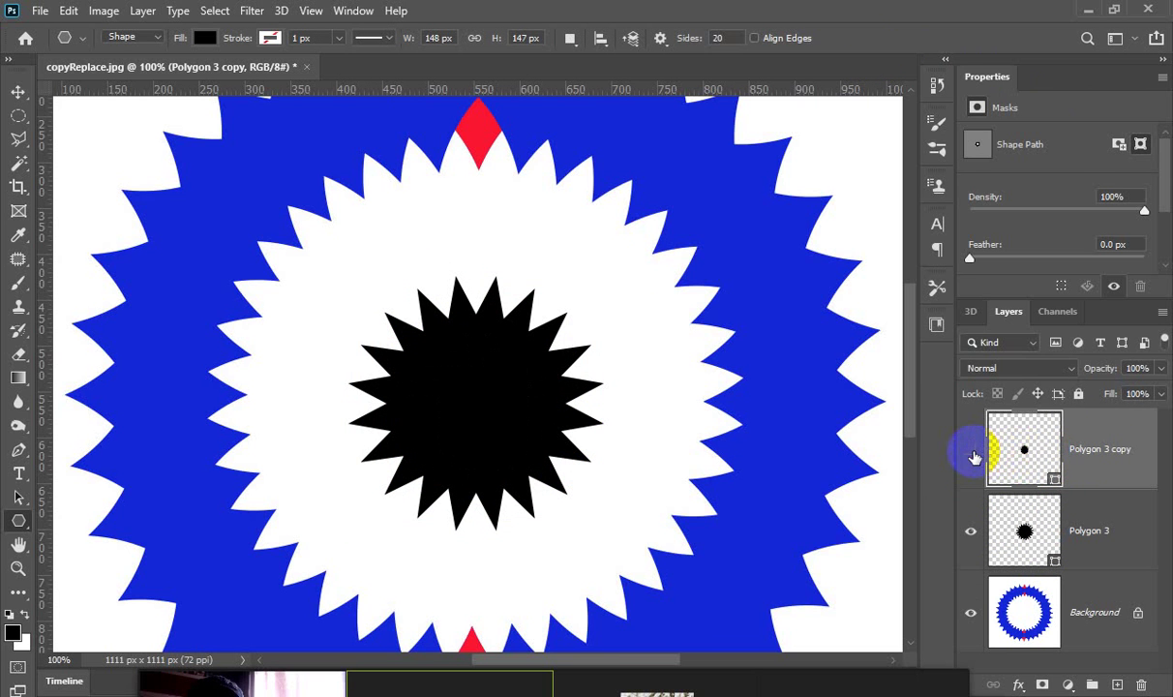
left_click(971, 449)
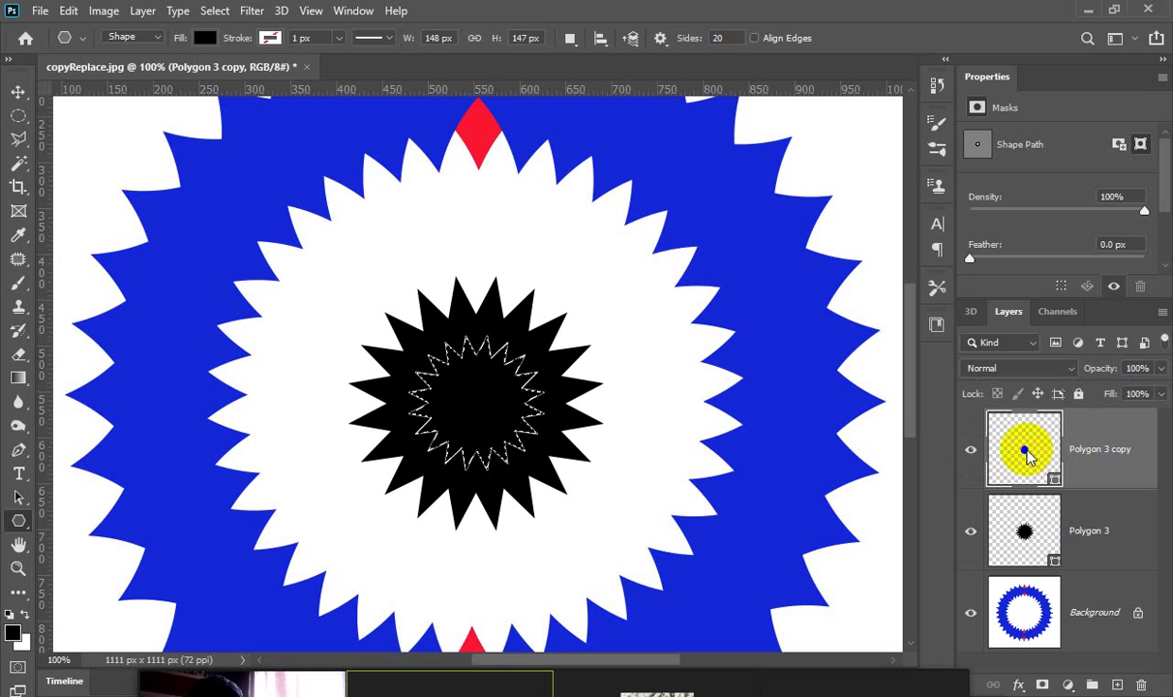
left_click(1026, 451)
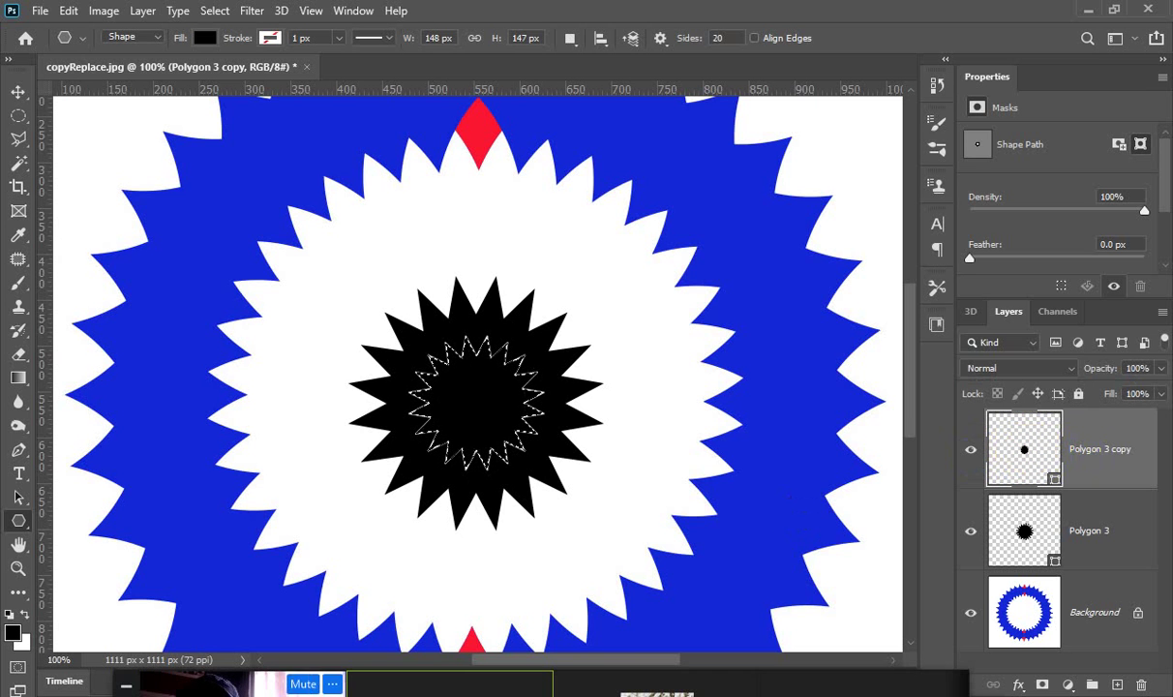
Set the fill colour of the smaller inner starburst to the bright red from the recently used colours.
left_click(13, 633)
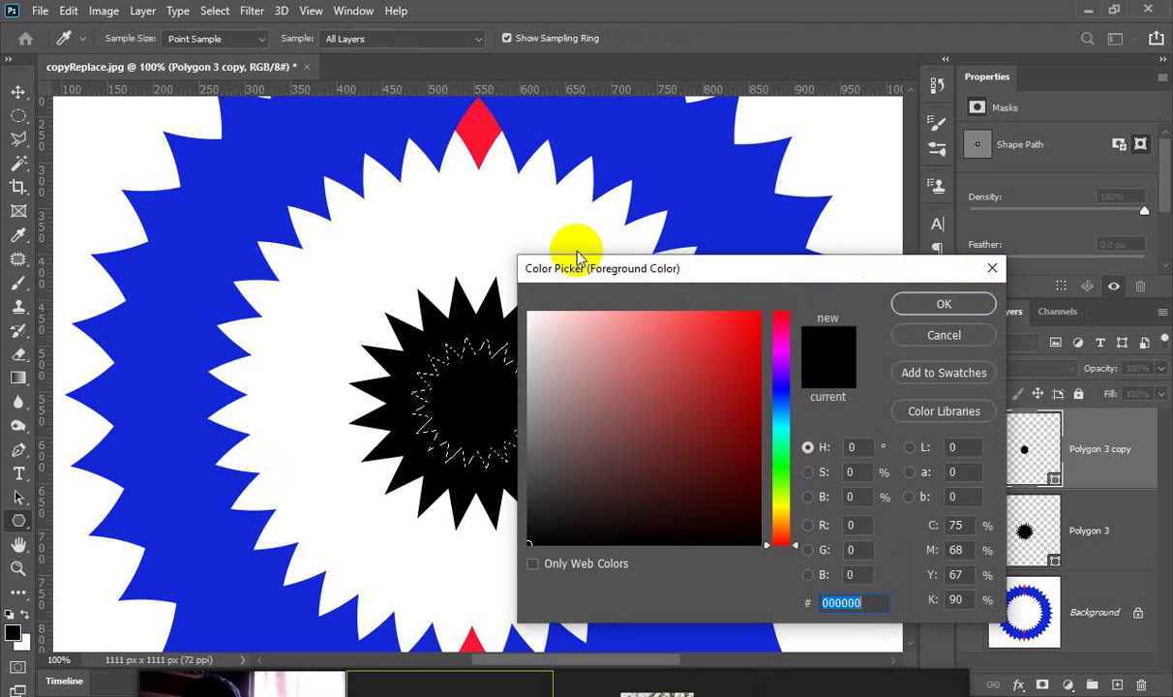
key("Escape")
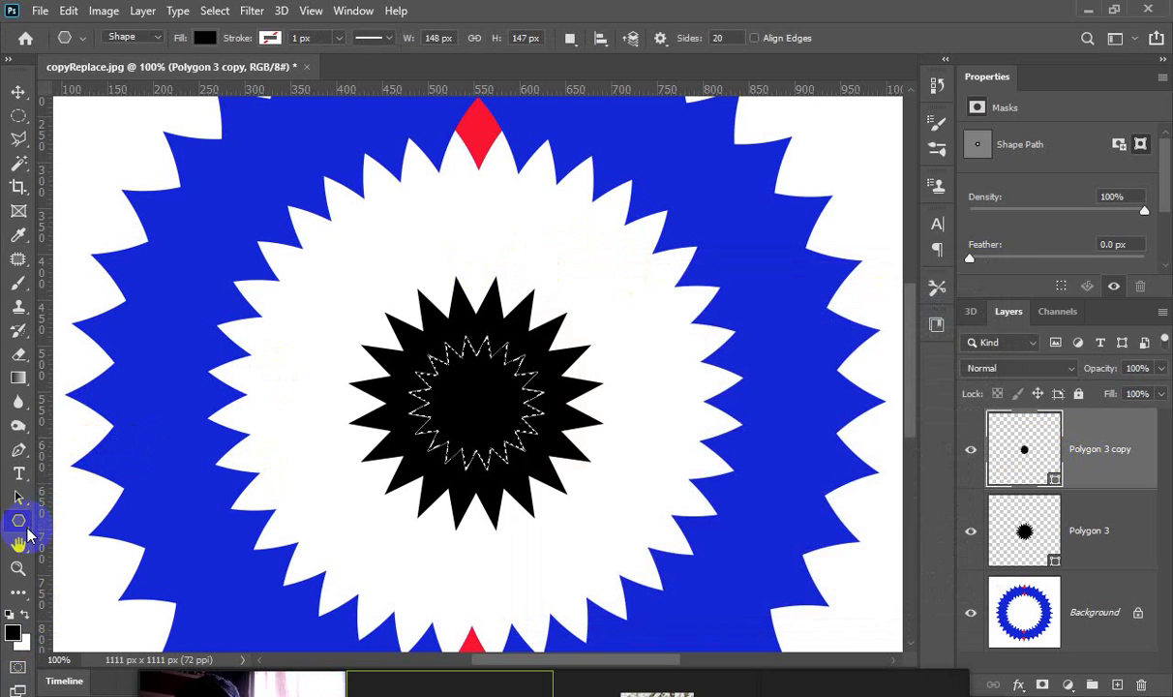
left_click(204, 39)
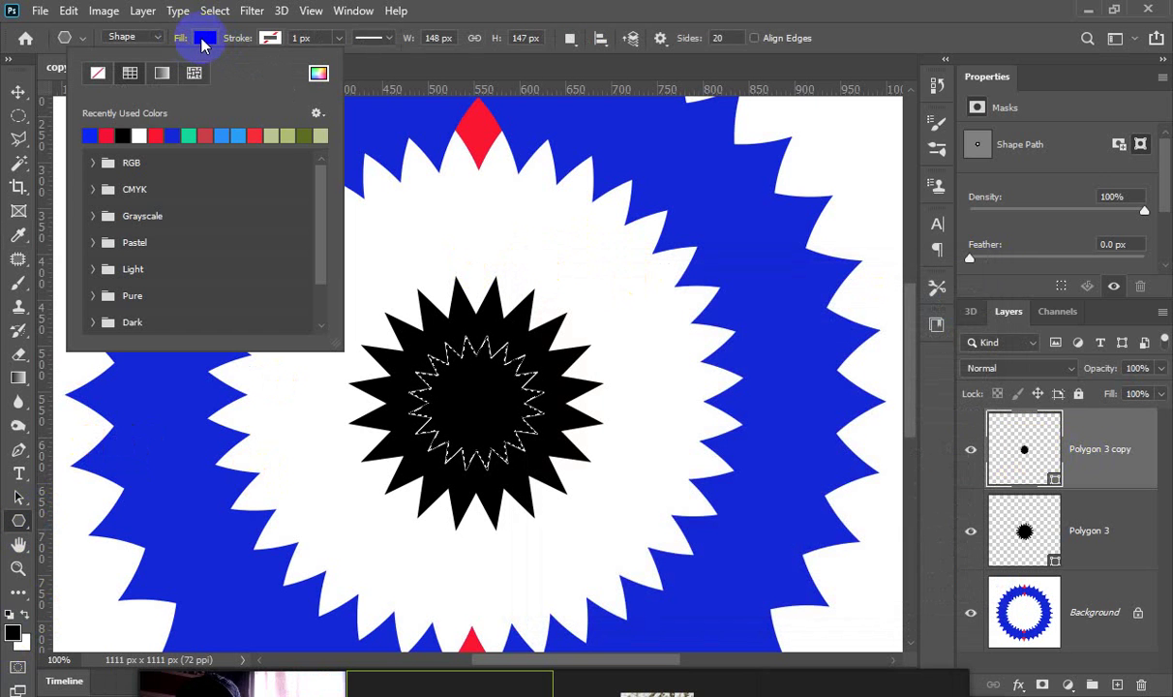
left_click(155, 136)
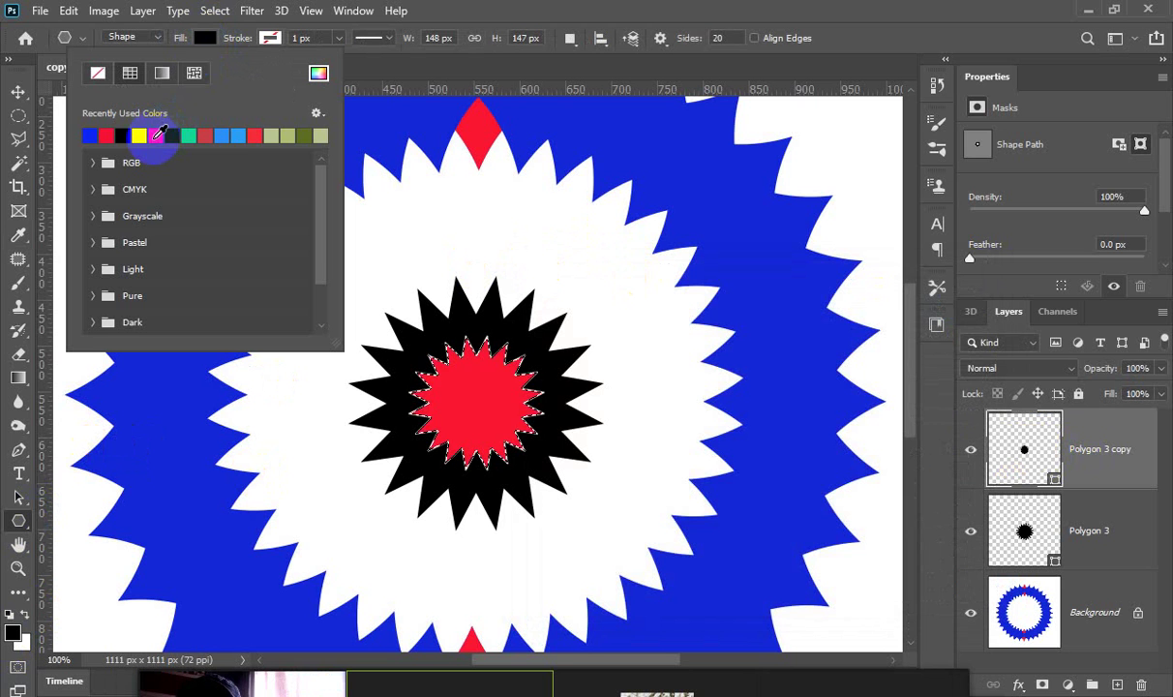
left_click(576, 20)
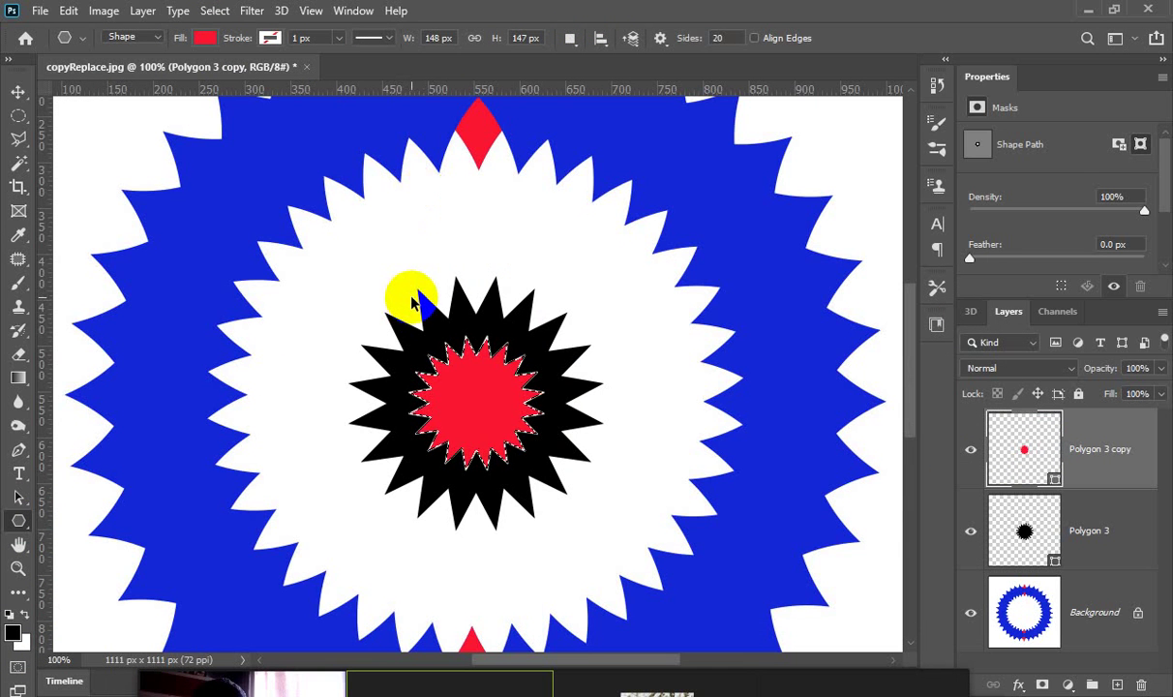
Set the foreground colour to blue 165fe4.
left_click(20, 633)
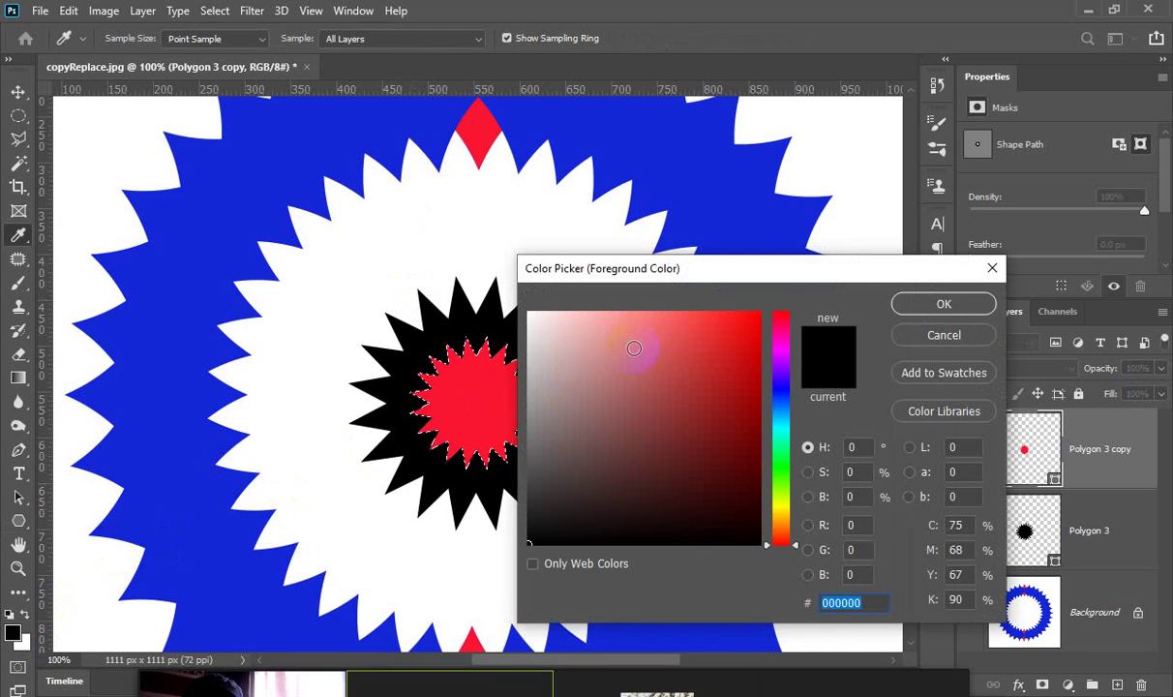
left_click_drag(777, 367, 766, 334)
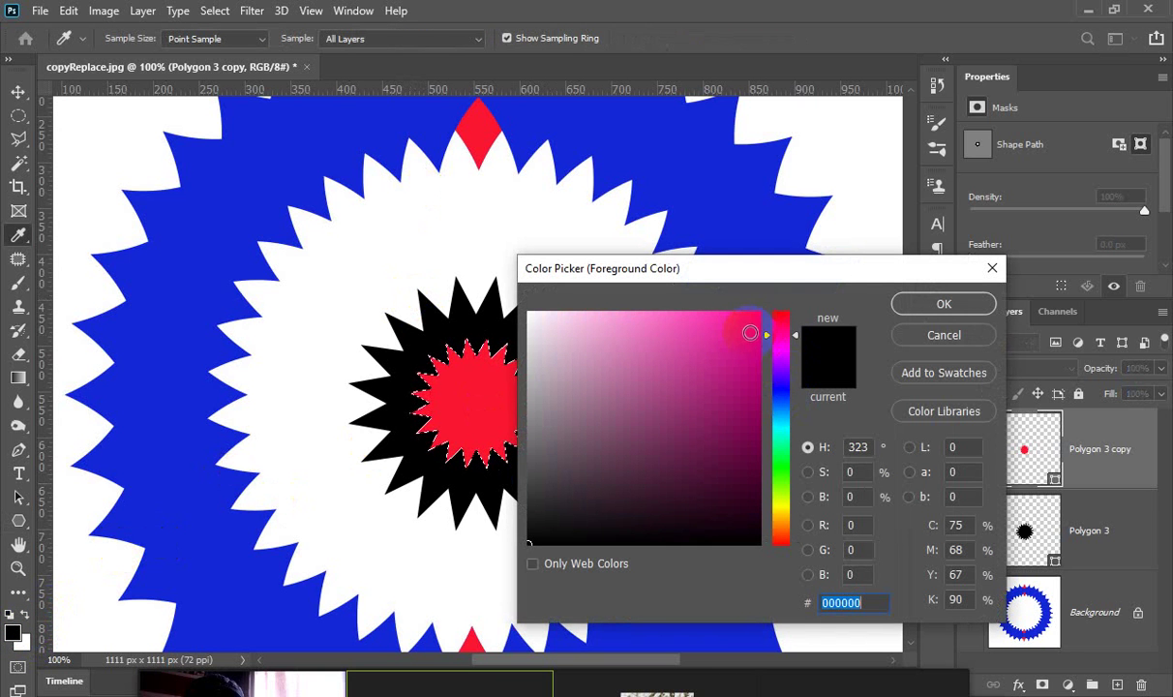
left_click(776, 402)
left_click(738, 334)
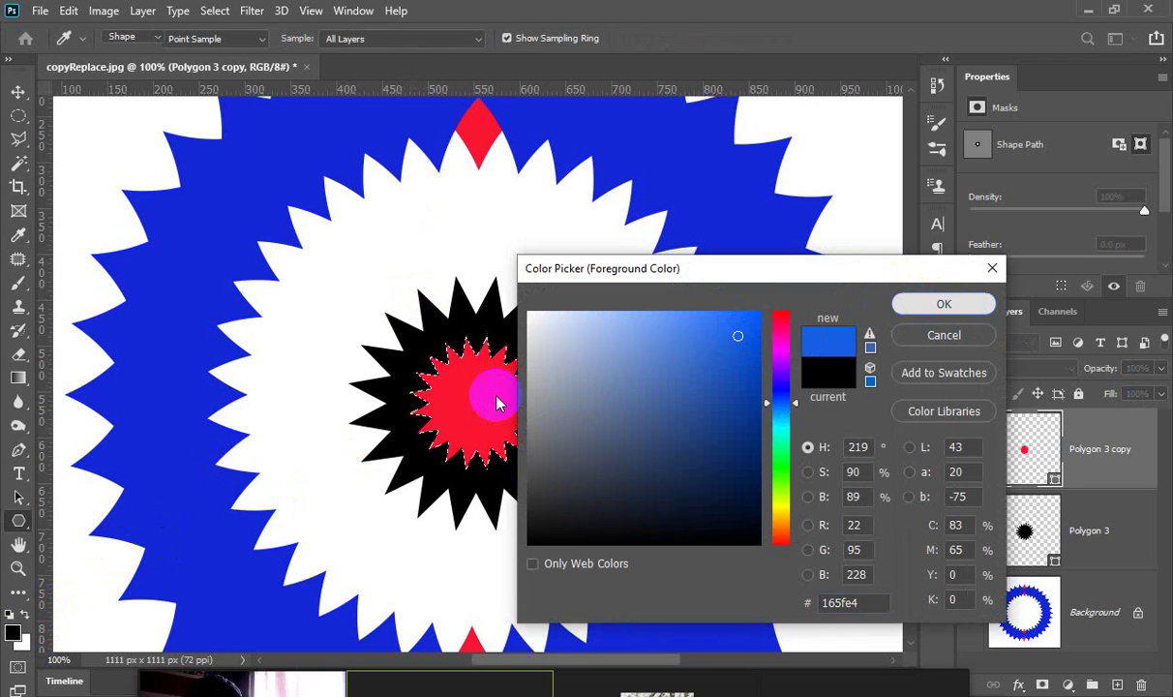
key("Return")
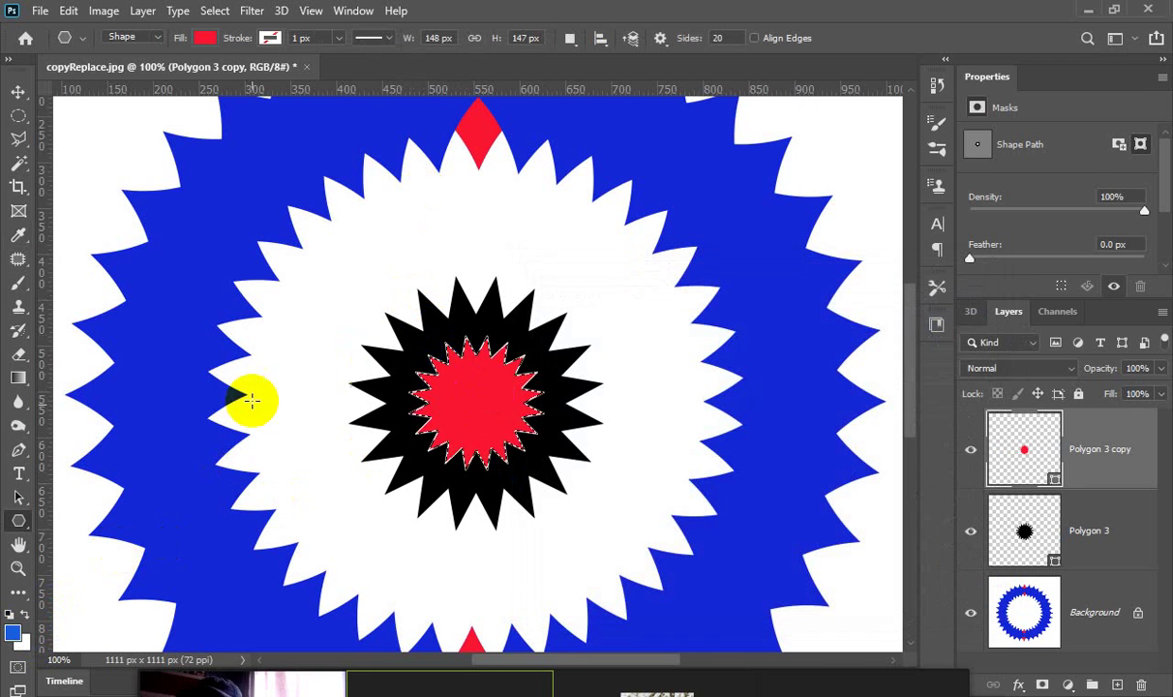
Try to fill the red inner starburst with the blue foreground colour using the Paint Bucket tool, declining to rasterize the shape.
left_click(16, 385)
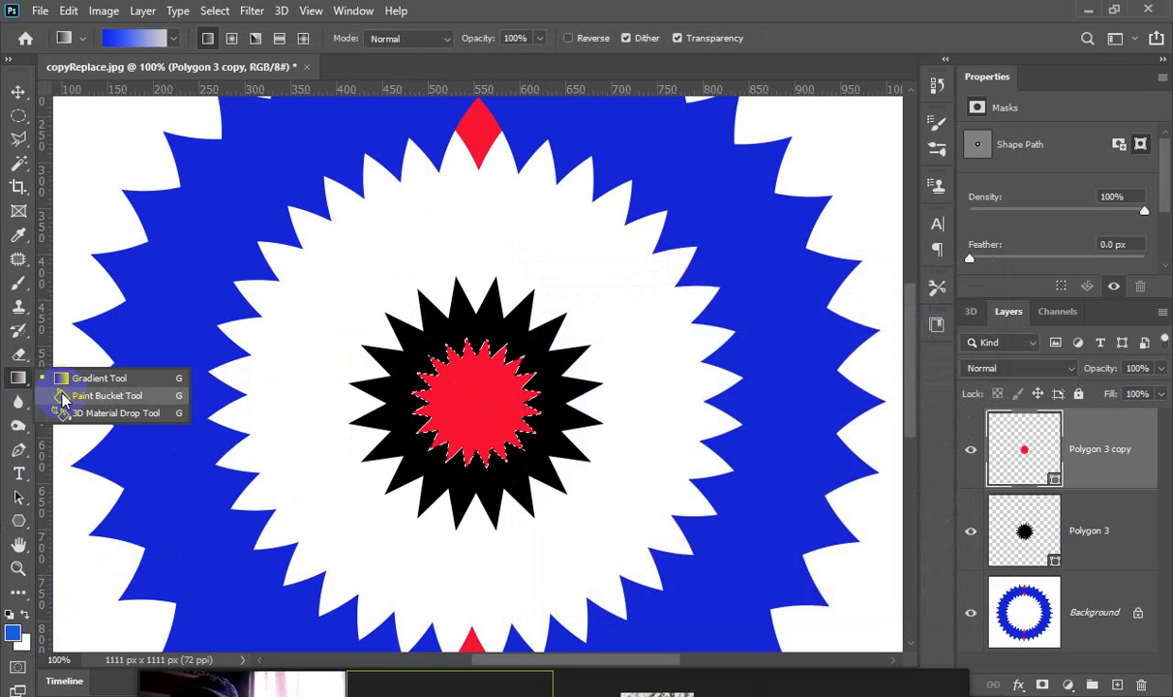
left_click(97, 390)
left_click(466, 408)
left_click(471, 409)
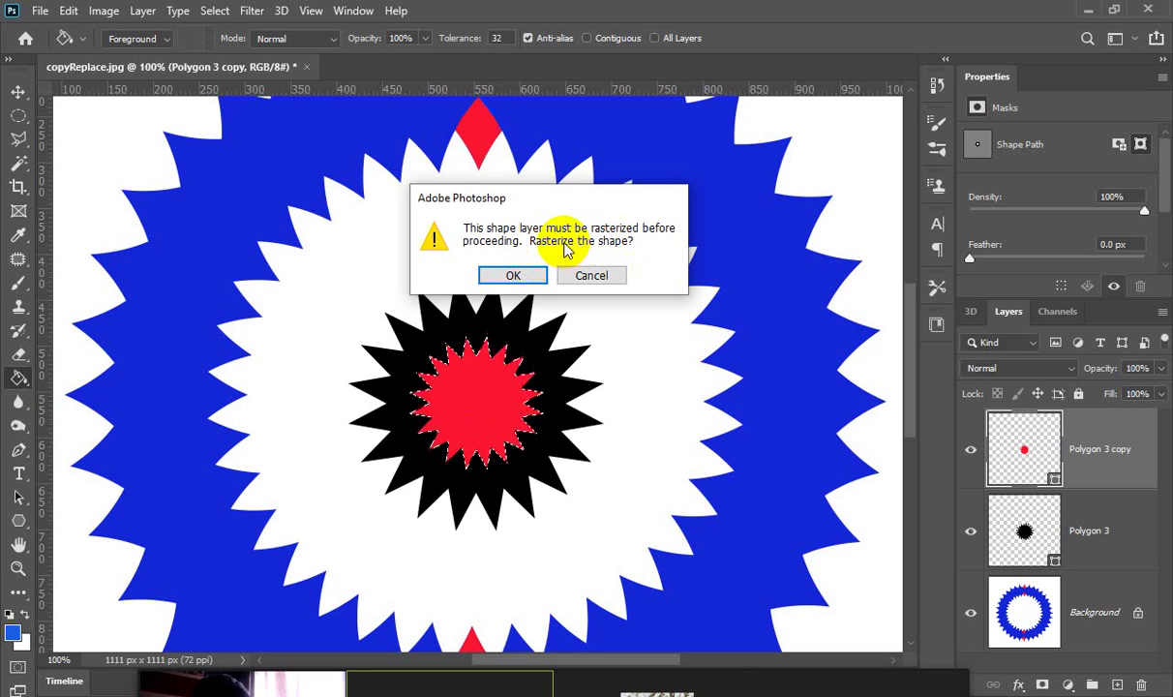
left_click(591, 275)
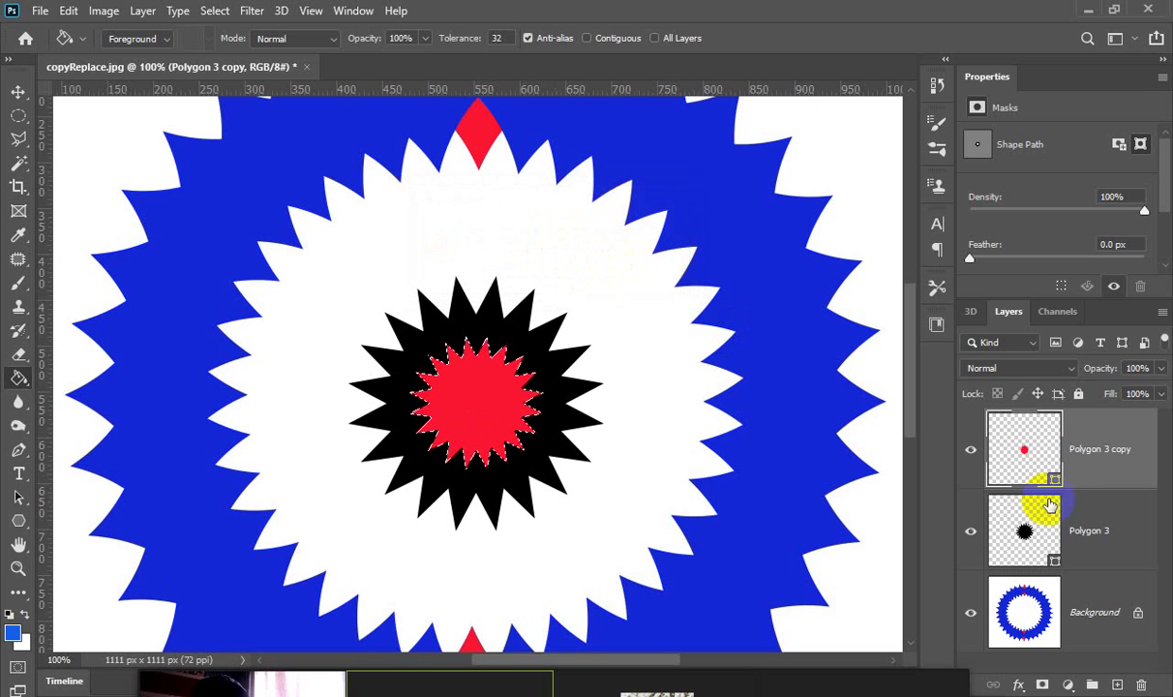
Rasterize the smaller starburst's layer and fill the selected shape with the blue foreground colour.
right_click(1091, 455)
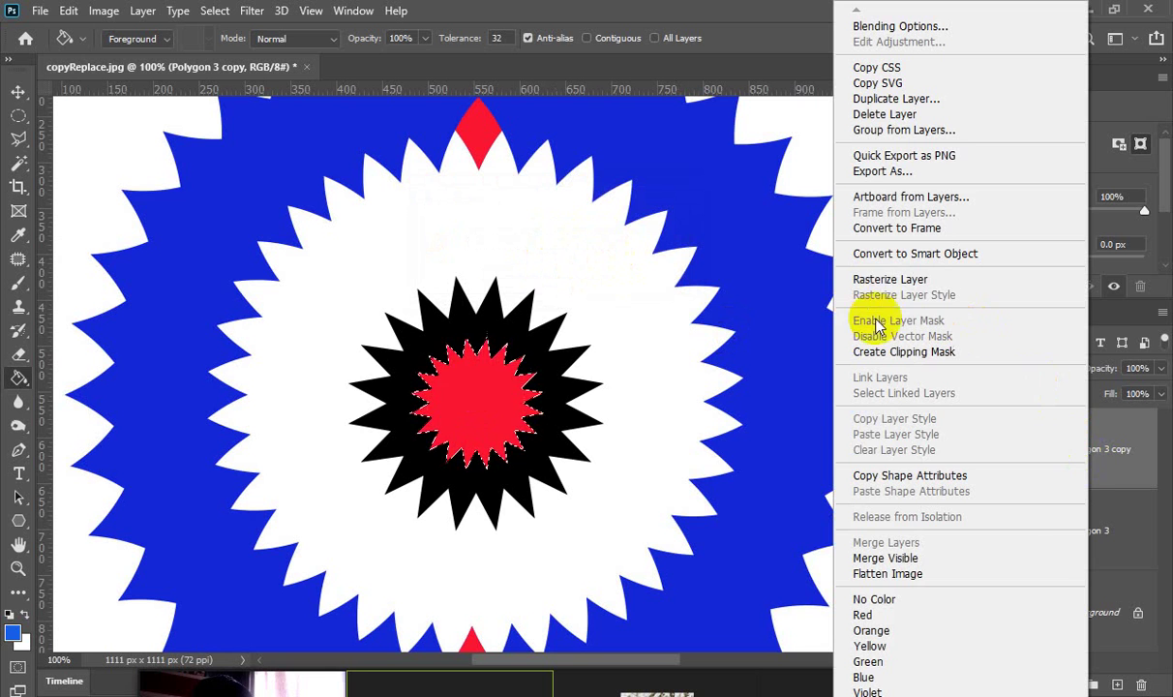
left_click(878, 281)
left_click(497, 406)
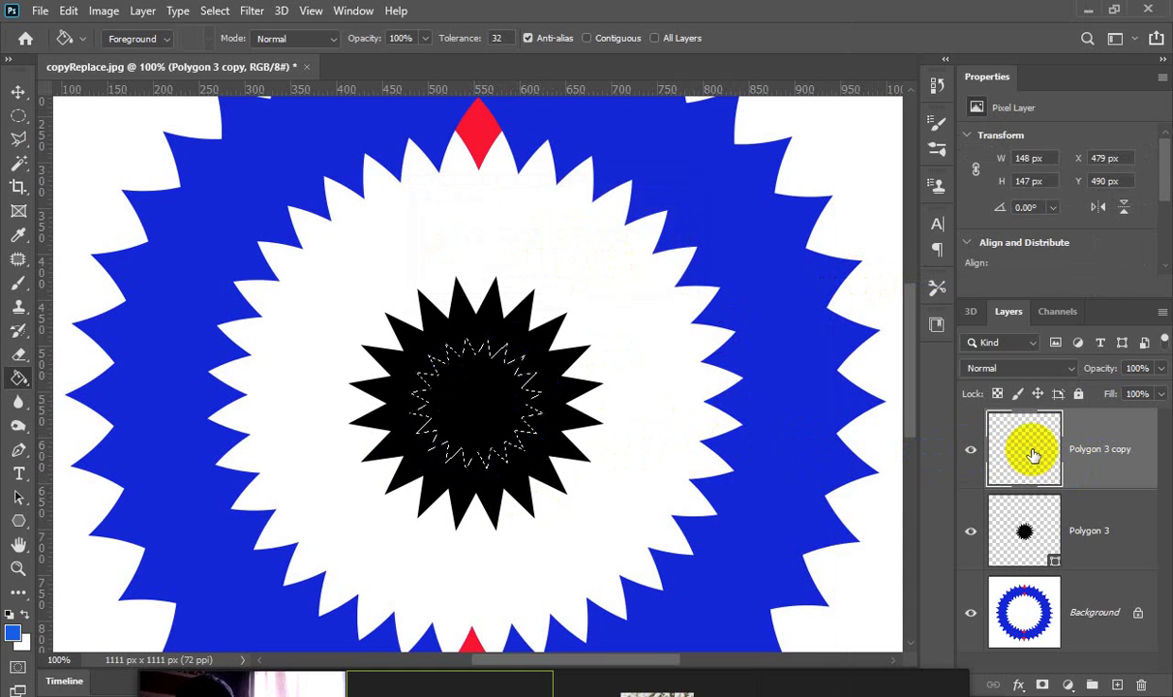
Try to delete the selected centre area from the larger black starburst while it is still a shape layer.
left_click(1092, 530)
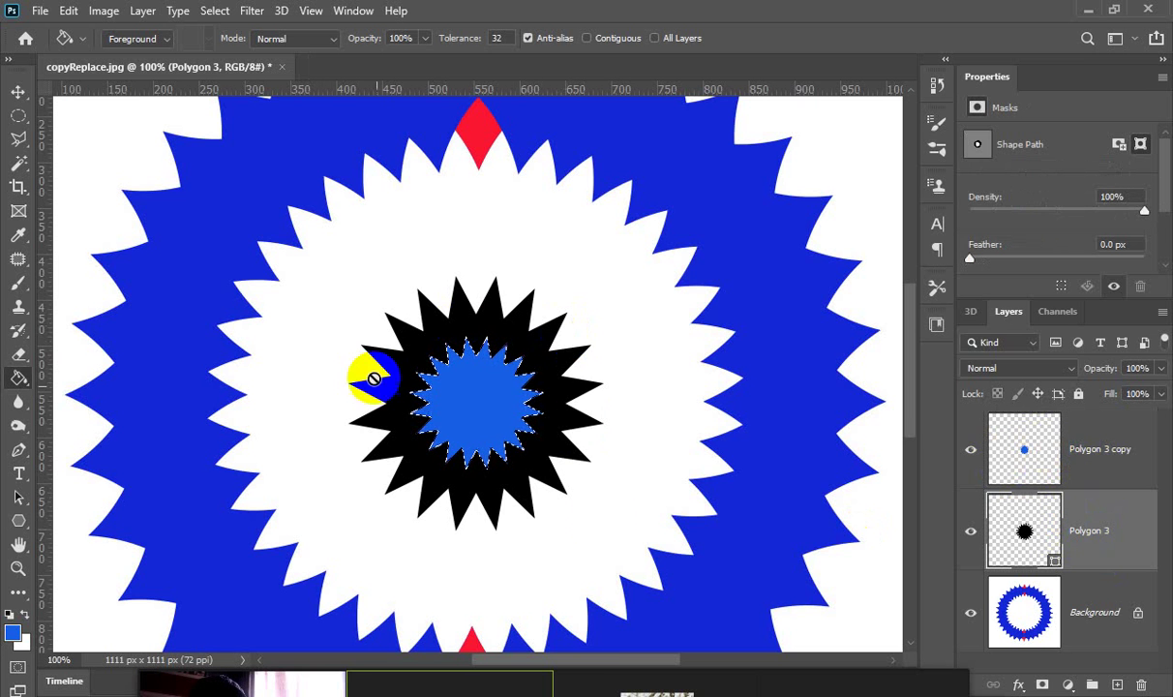
key("alt+BackSpace")
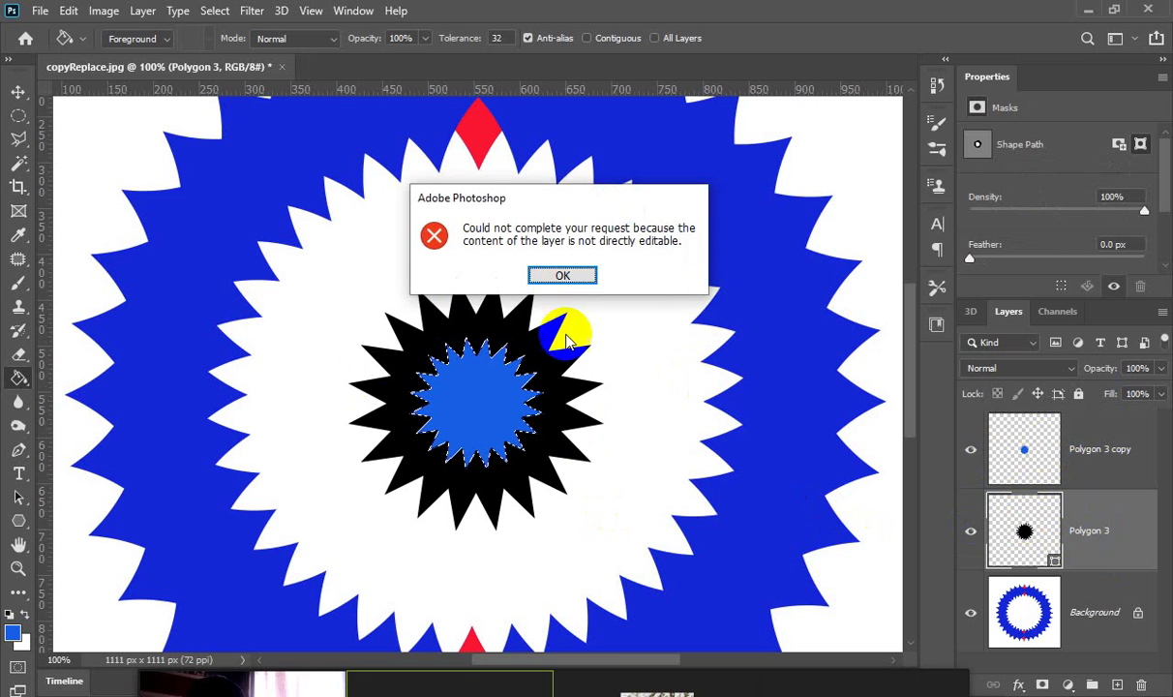
left_click(563, 277)
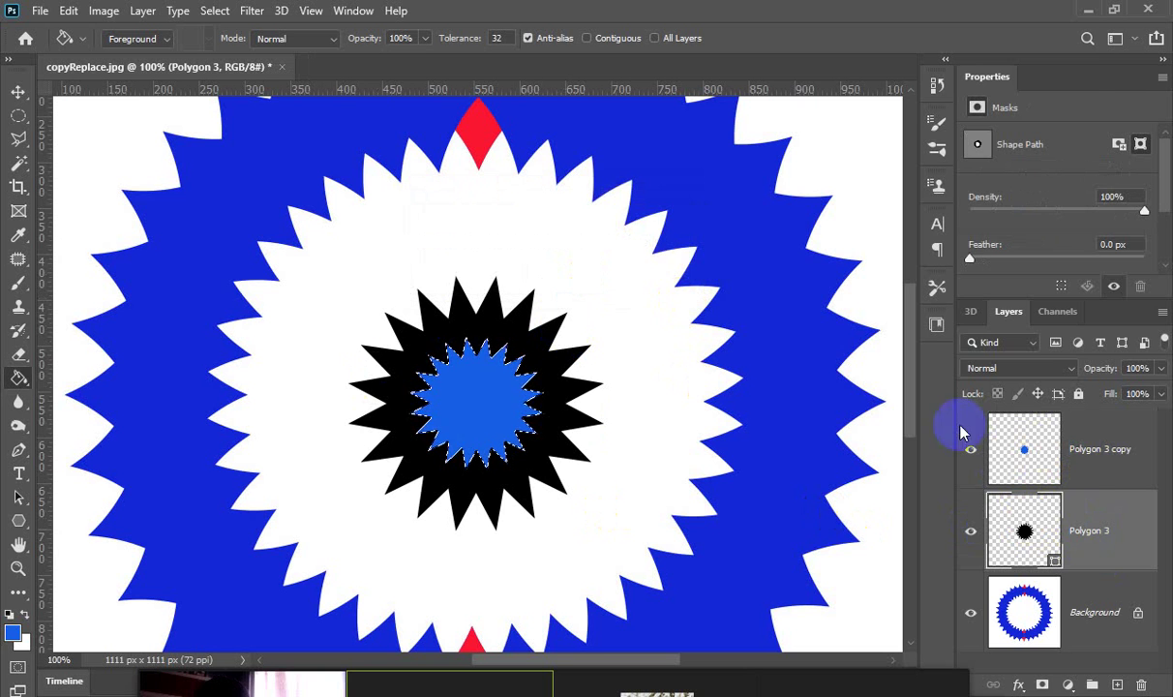
Rasterize the larger black starburst's layer and delete the selected area from its centre.
right_click(1109, 550)
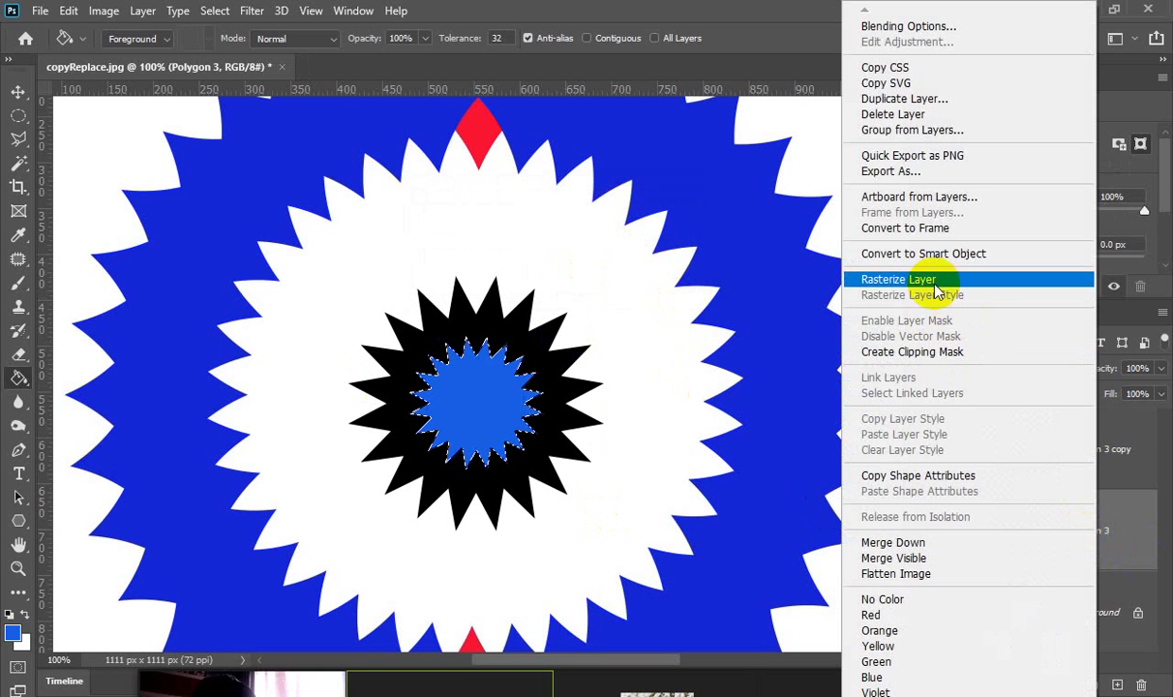
left_click(898, 280)
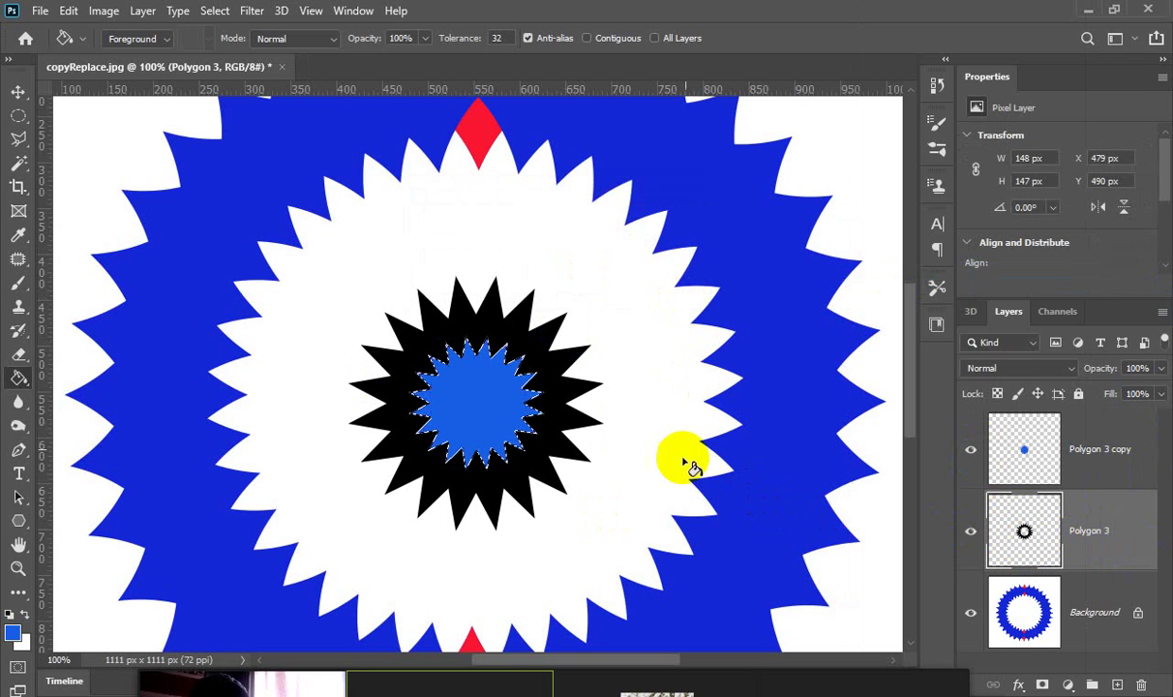
left_click(483, 383)
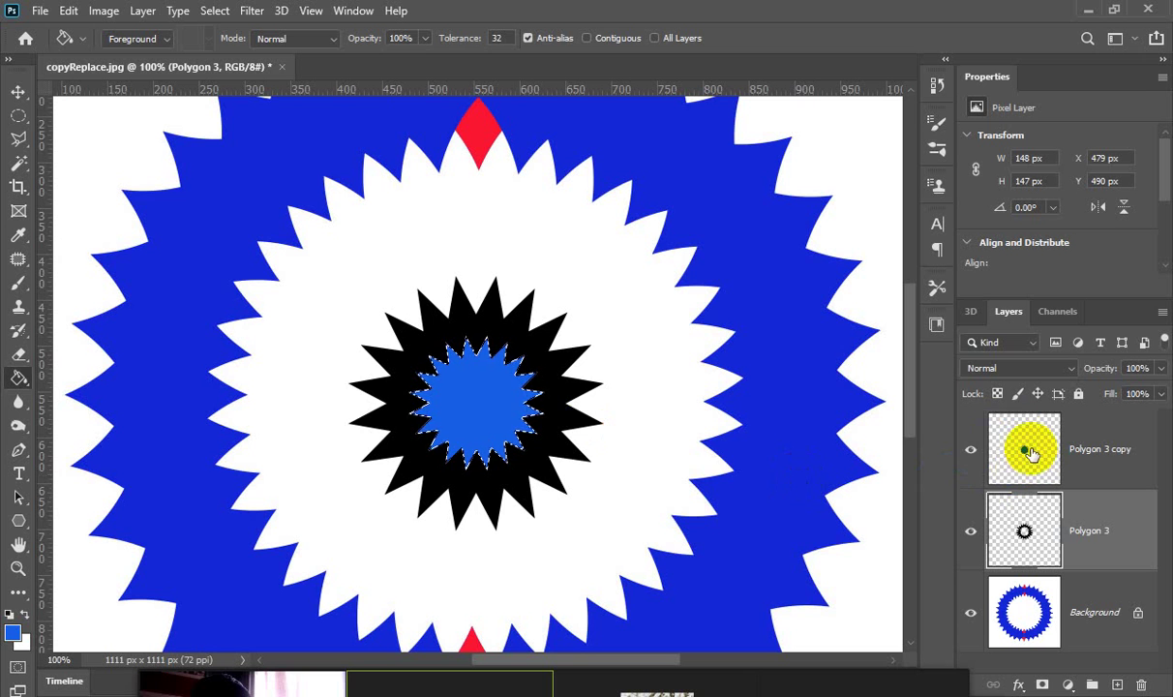
Hide the blue inner starburst's layer and clear the selection.
left_click(964, 454)
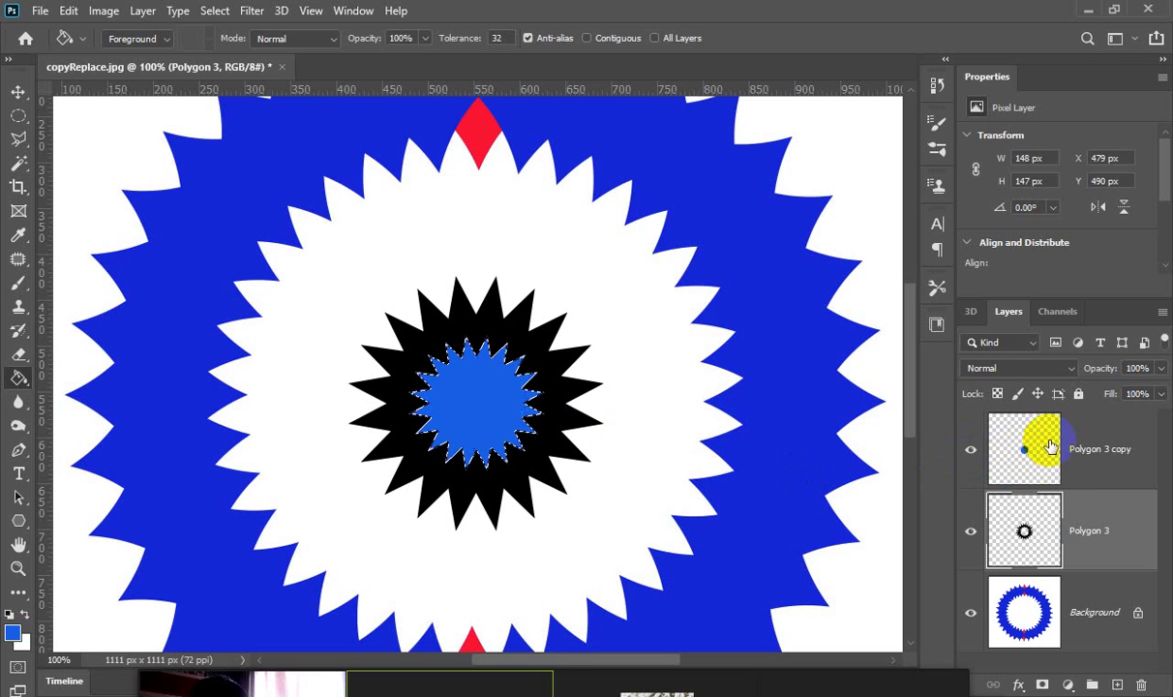
left_click(971, 451)
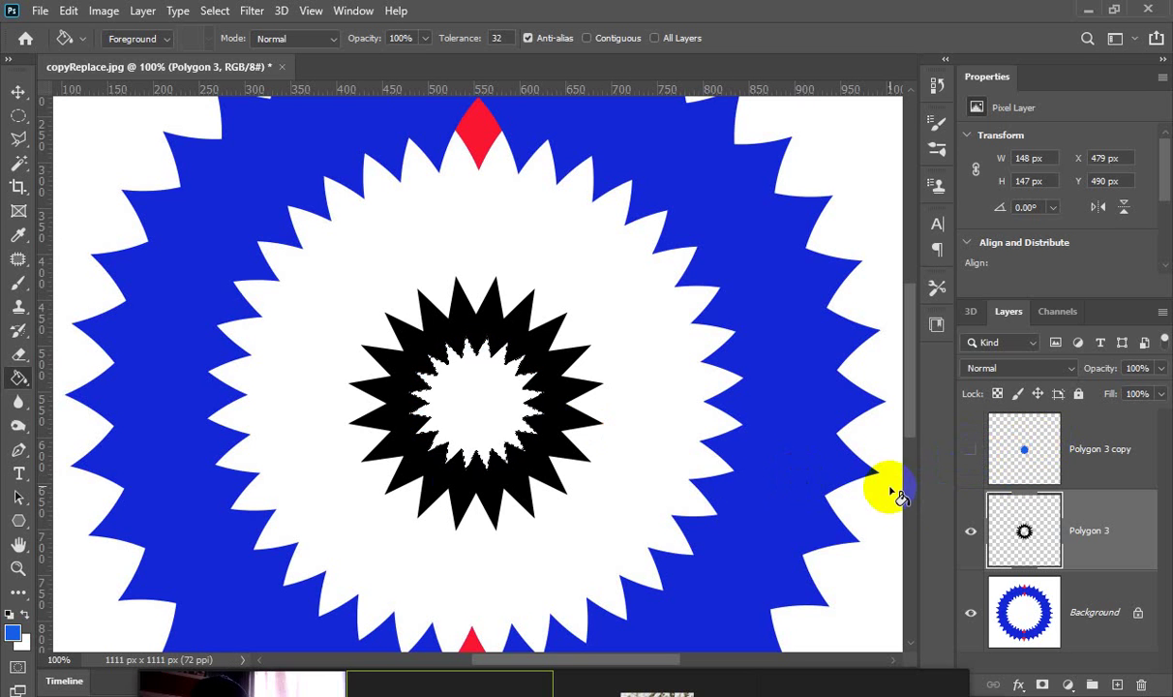
left_click(461, 484)
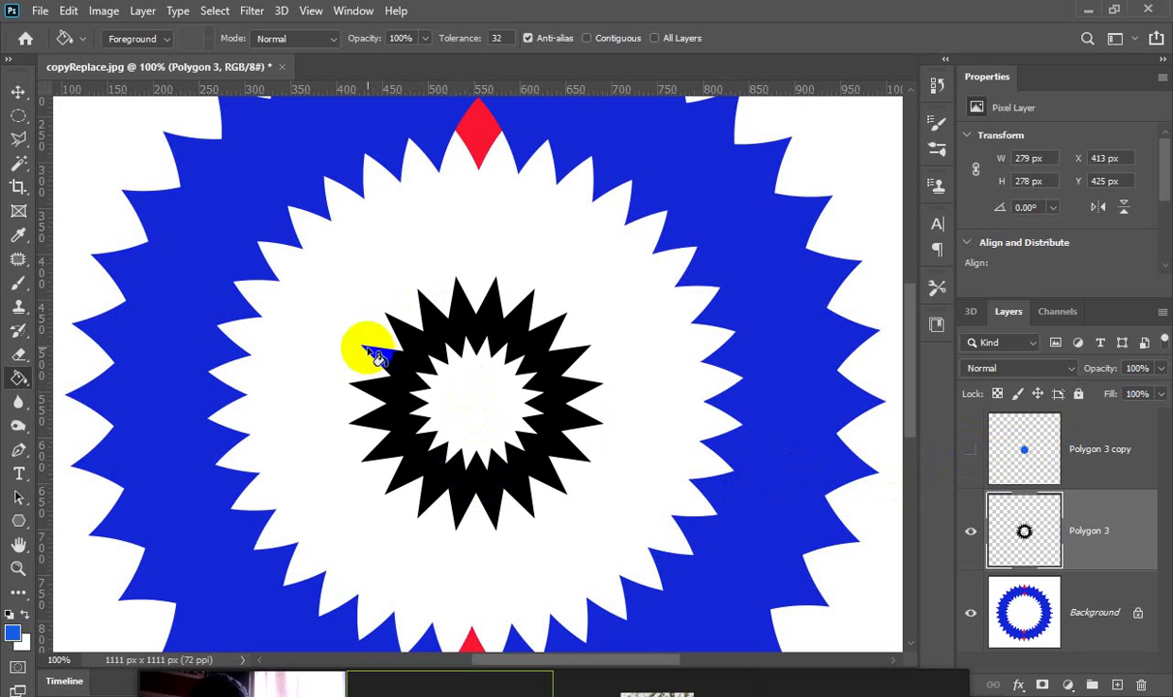
left_click(530, 492)
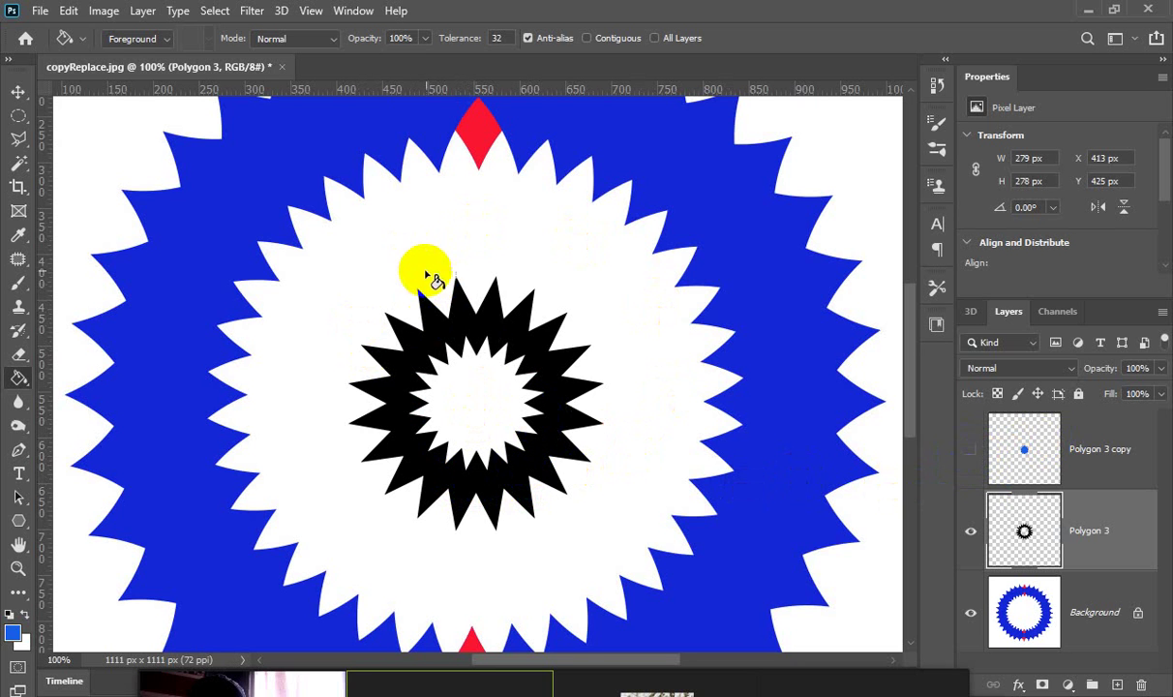
left_click(435, 305)
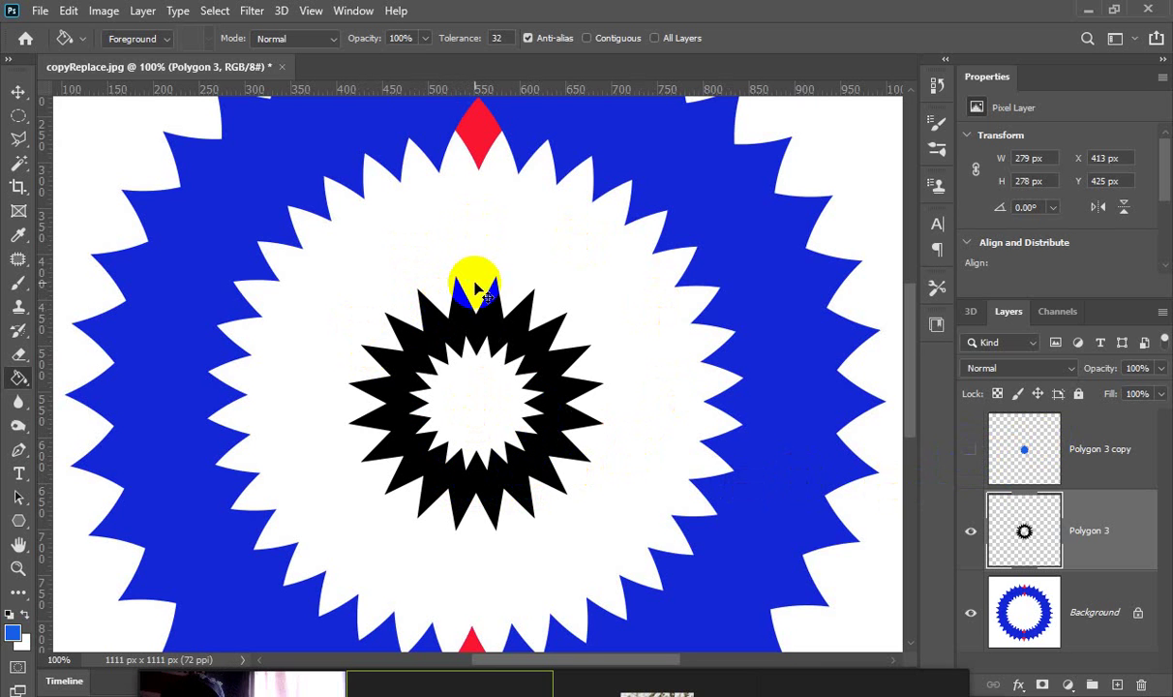
Move the black starburst ring slightly upward with the Move tool, to about X 416 px and Y 399 px.
key("ctrl+minus")
key("ctrl+minus")
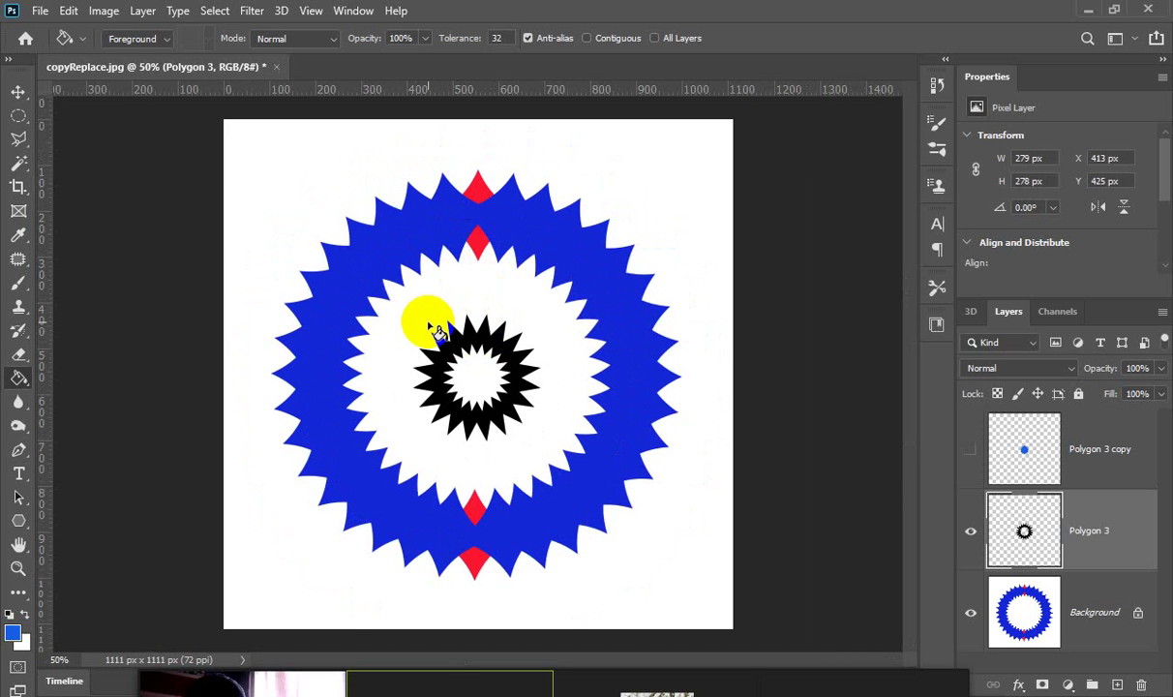
left_click(481, 427)
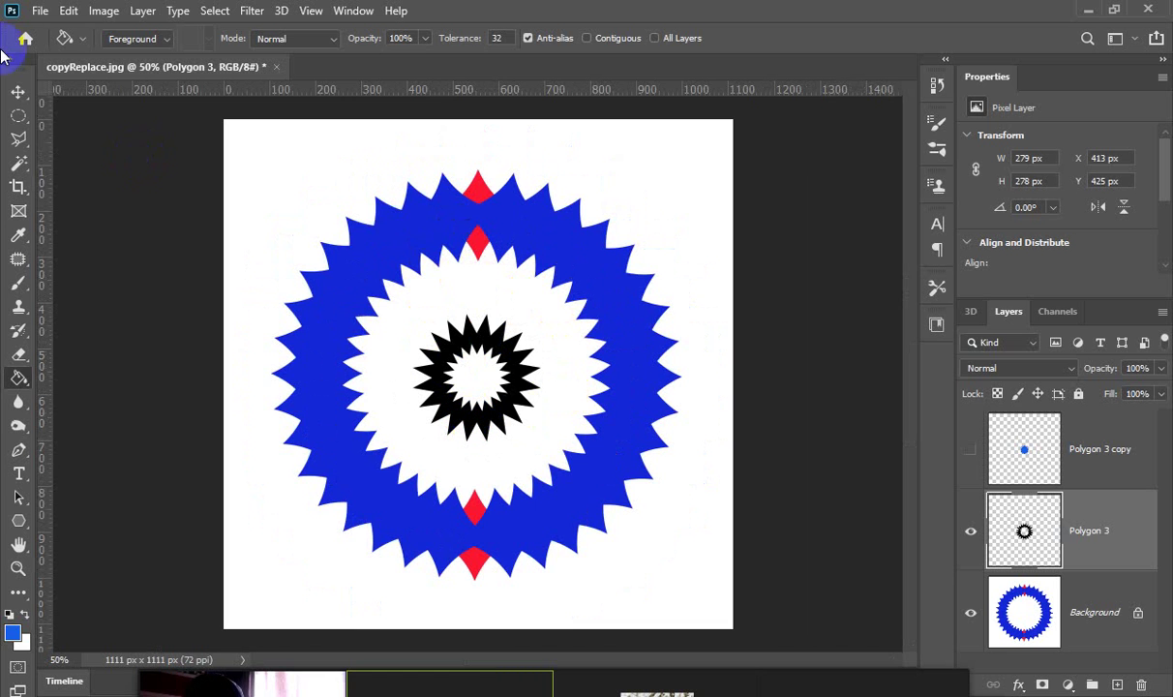
left_click(19, 92)
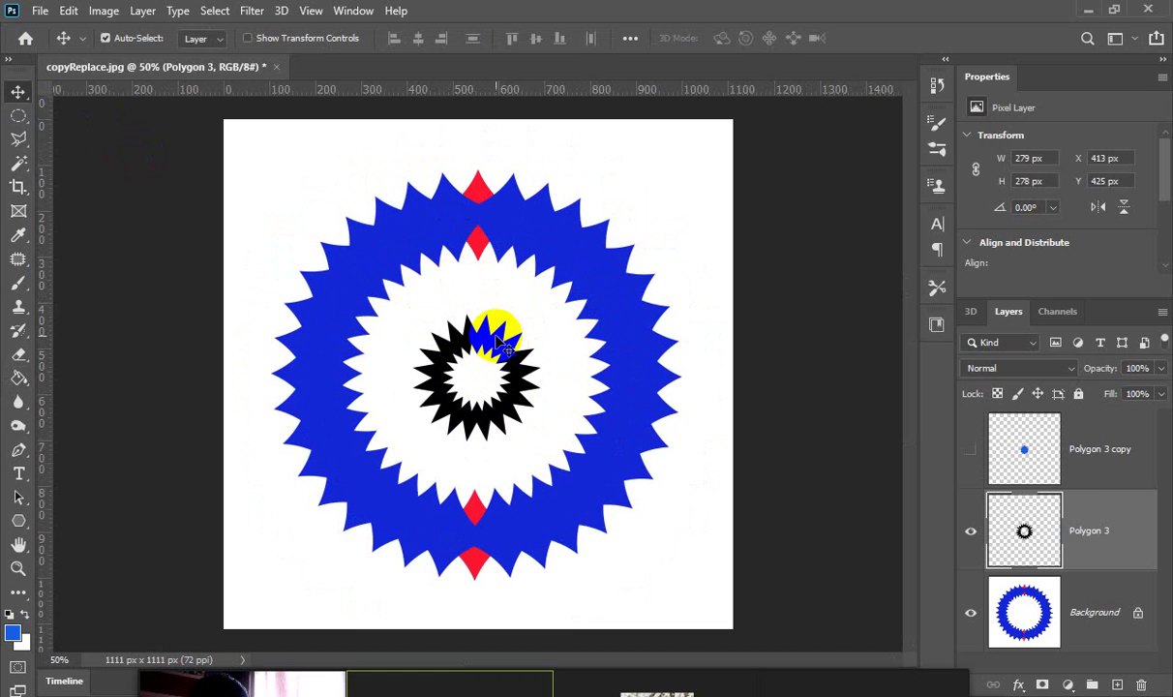
mouse_move(496, 337)
left_mouse_down()
mouse_move(504, 304)
mouse_move(528, 337)
mouse_move(514, 319)
mouse_move(504, 325)
left_mouse_up()
Convert the locked background holding the blue zigzag ring into a regular layer with the default name.
left_click_drag(527, 246, 571, 237)
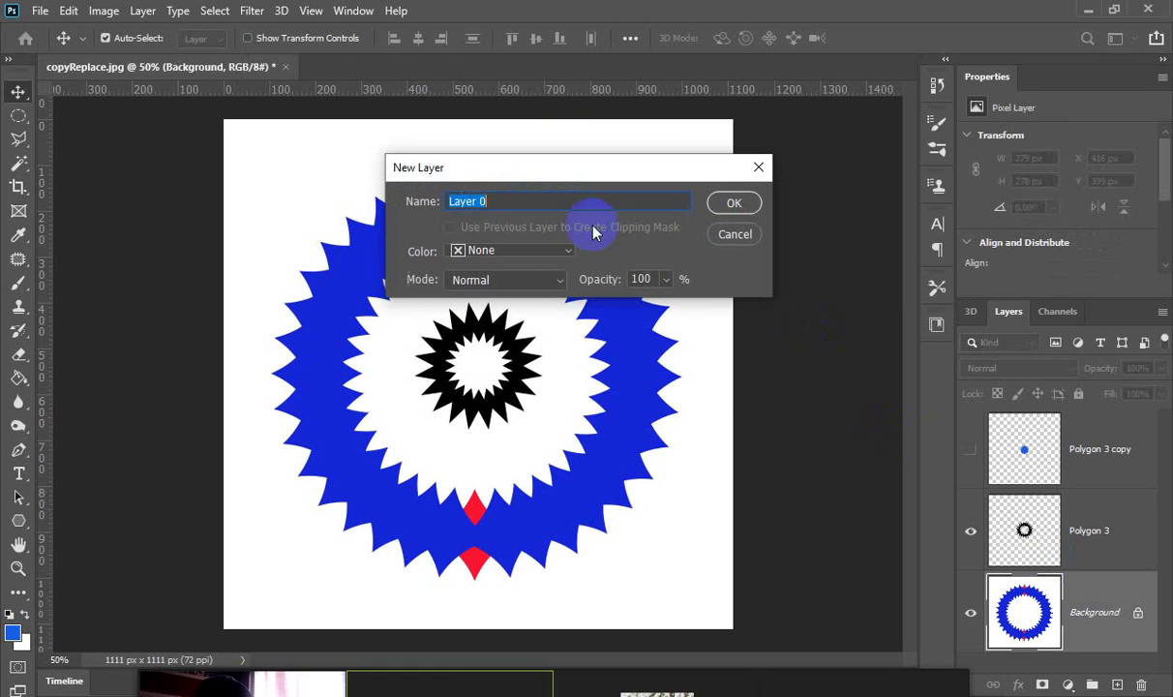
left_click(730, 204)
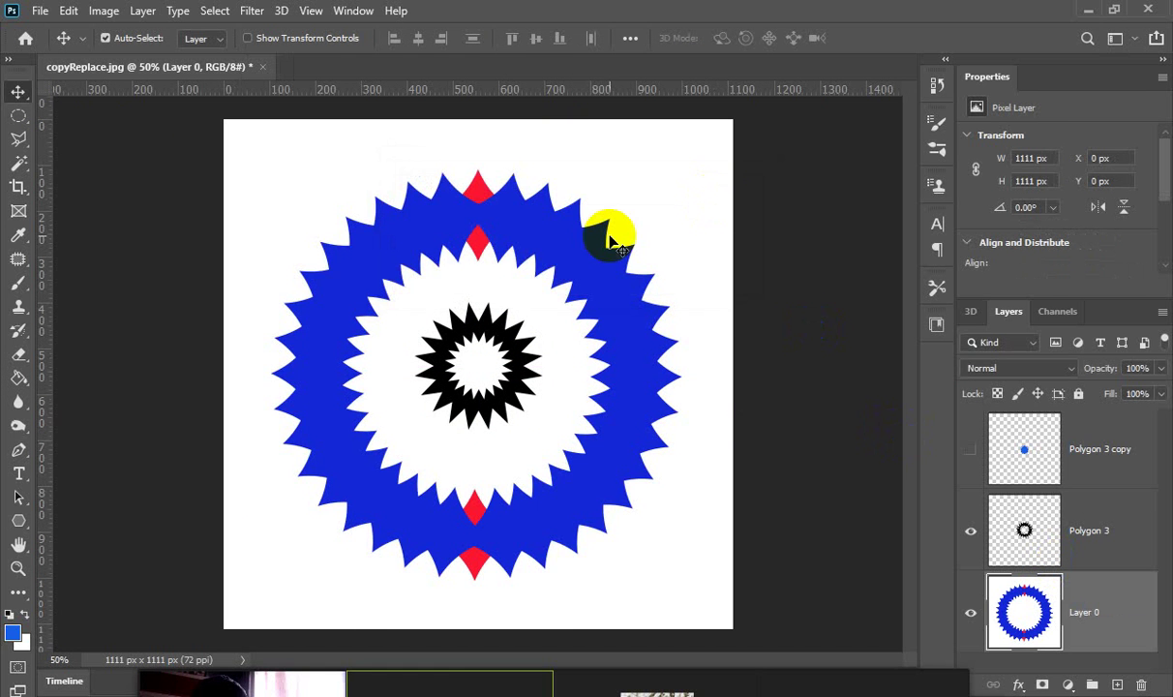
left_click(598, 240)
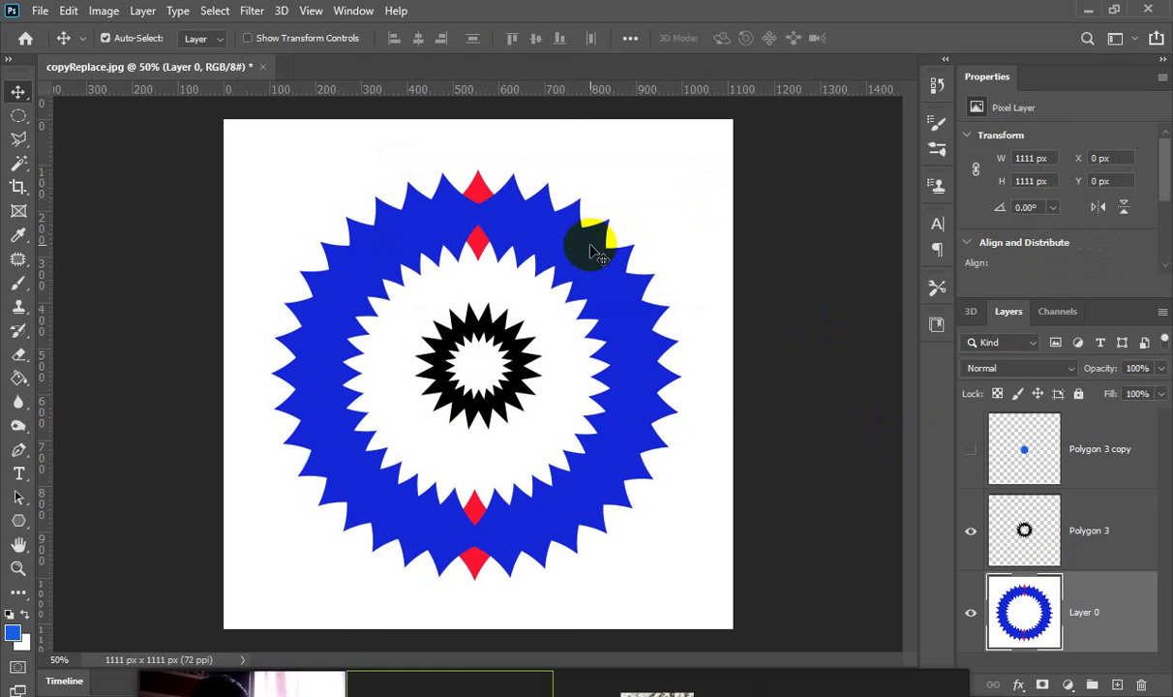
mouse_move(591, 244)
left_mouse_down()
mouse_move(618, 213)
mouse_move(594, 247)
mouse_move(581, 237)
left_mouse_up()
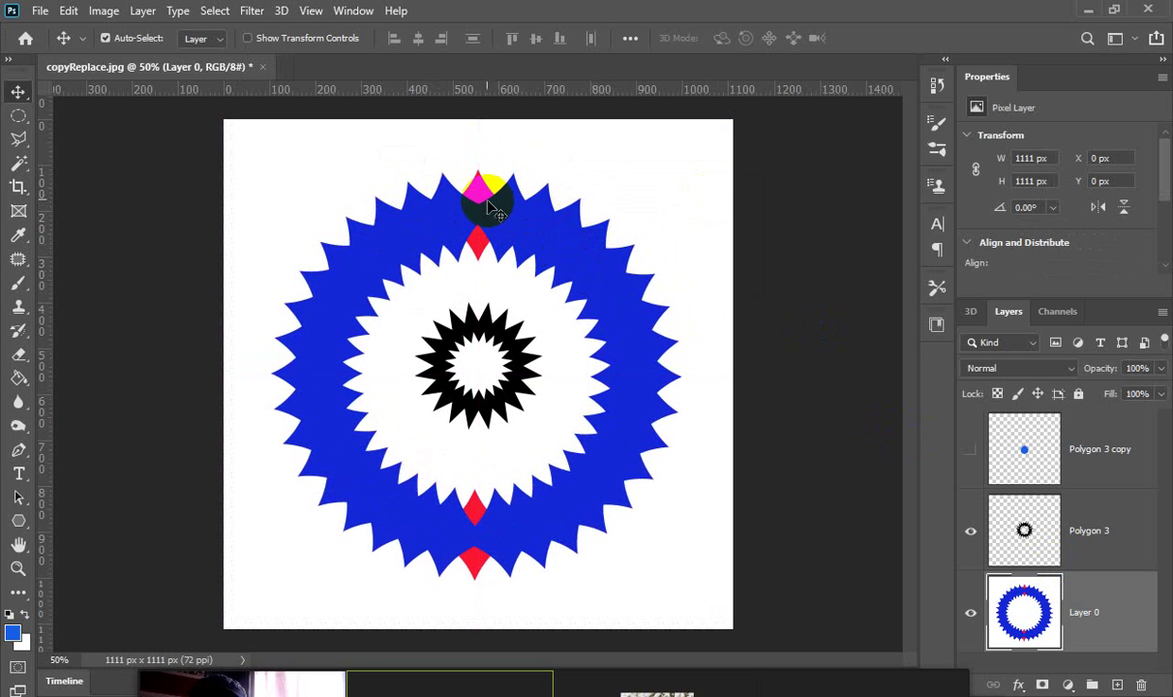
left_click(19, 138)
left_click(92, 147)
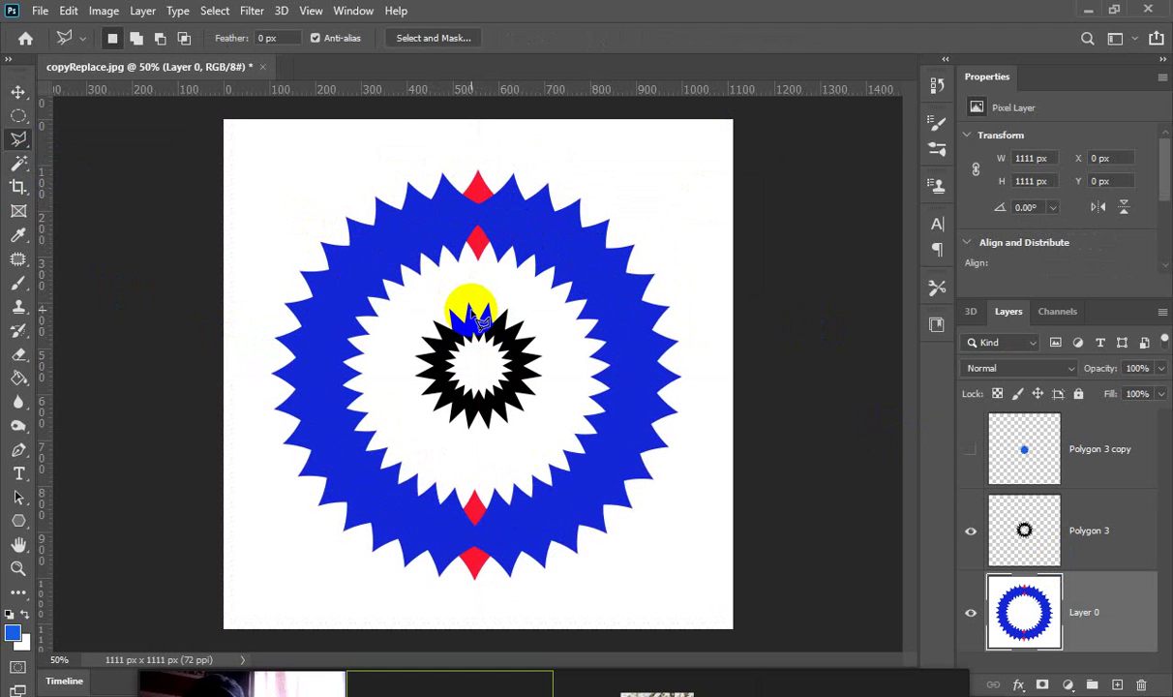
key("ctrl+plus")
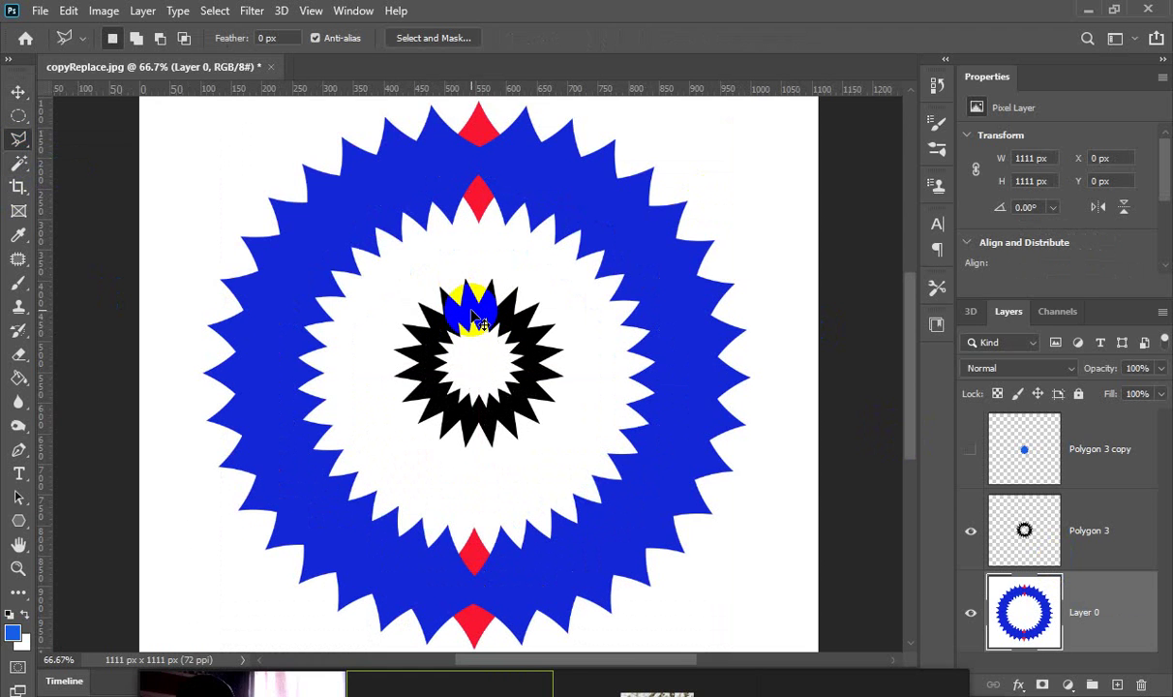
key("ctrl+plus")
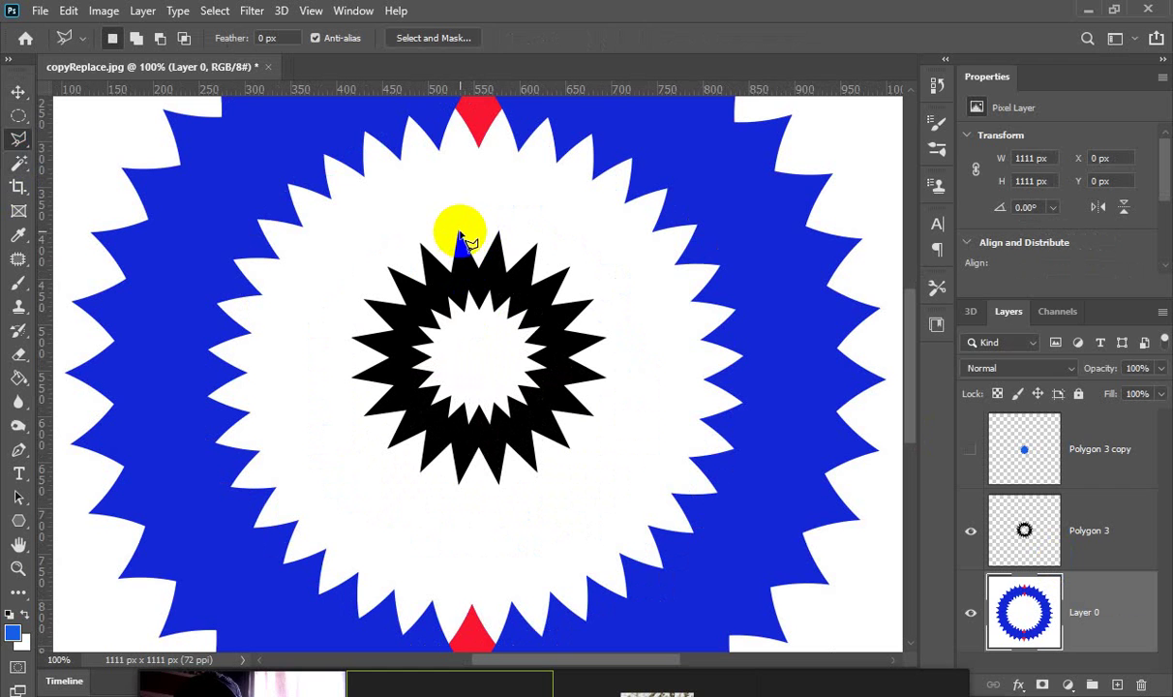
left_click(459, 233)
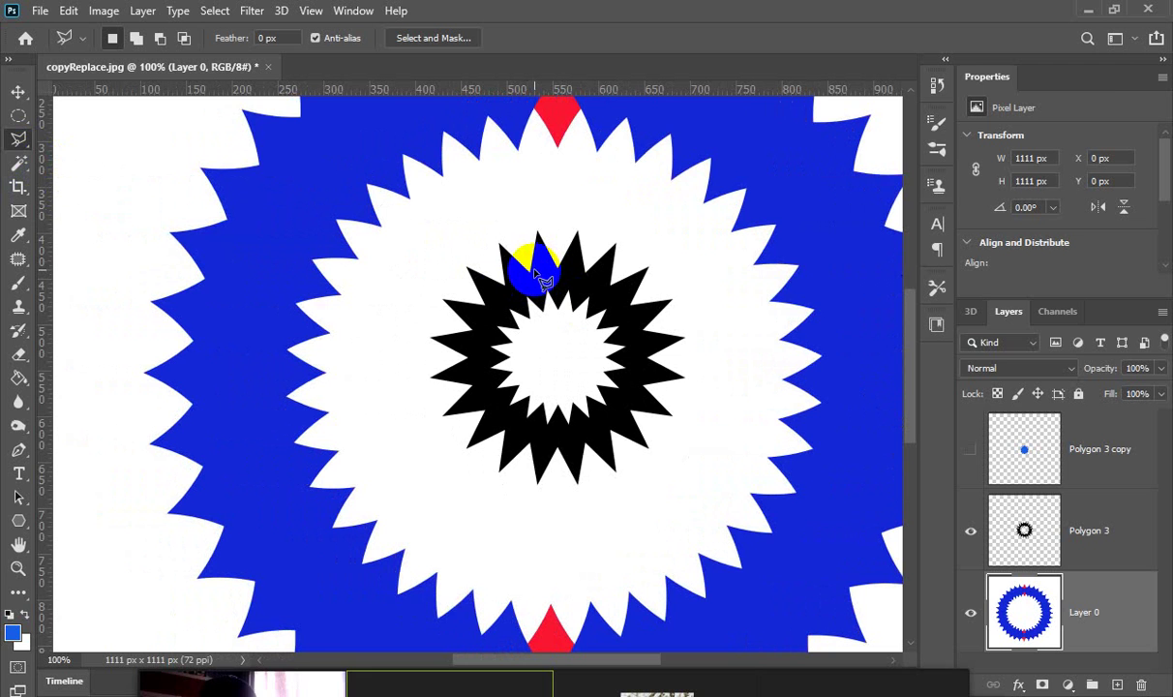
right_click(26, 141)
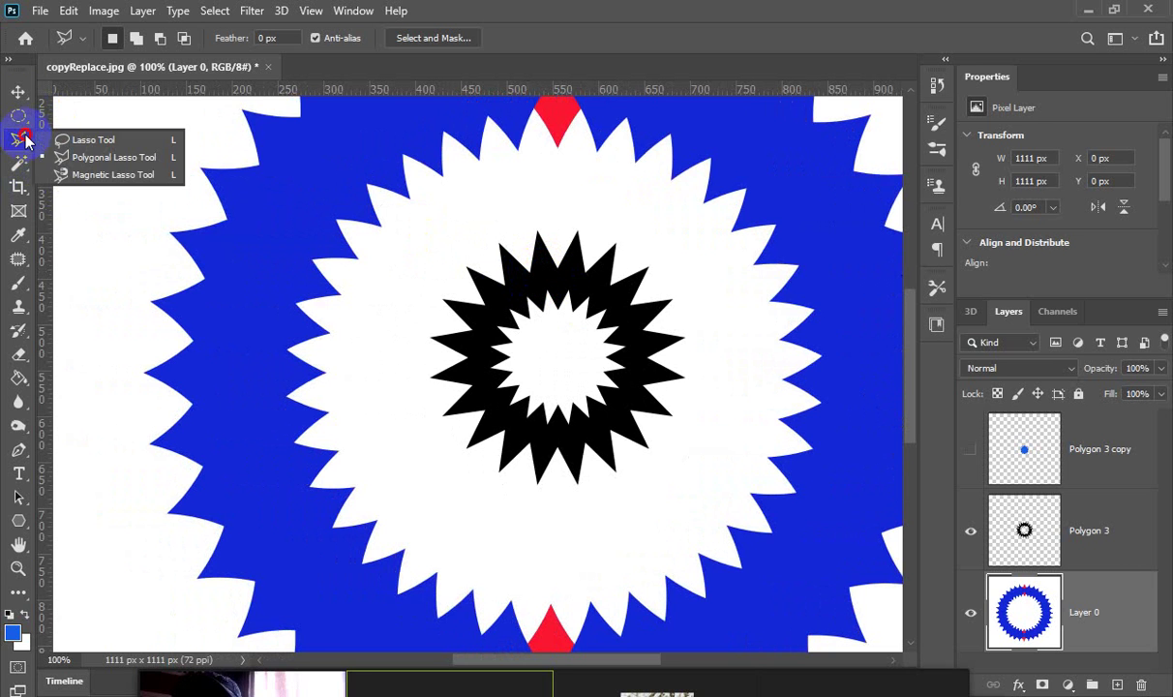
Try the Magic Wand tool on the black starburst ring while the blue zigzag ring's layer is active.
left_click(21, 165)
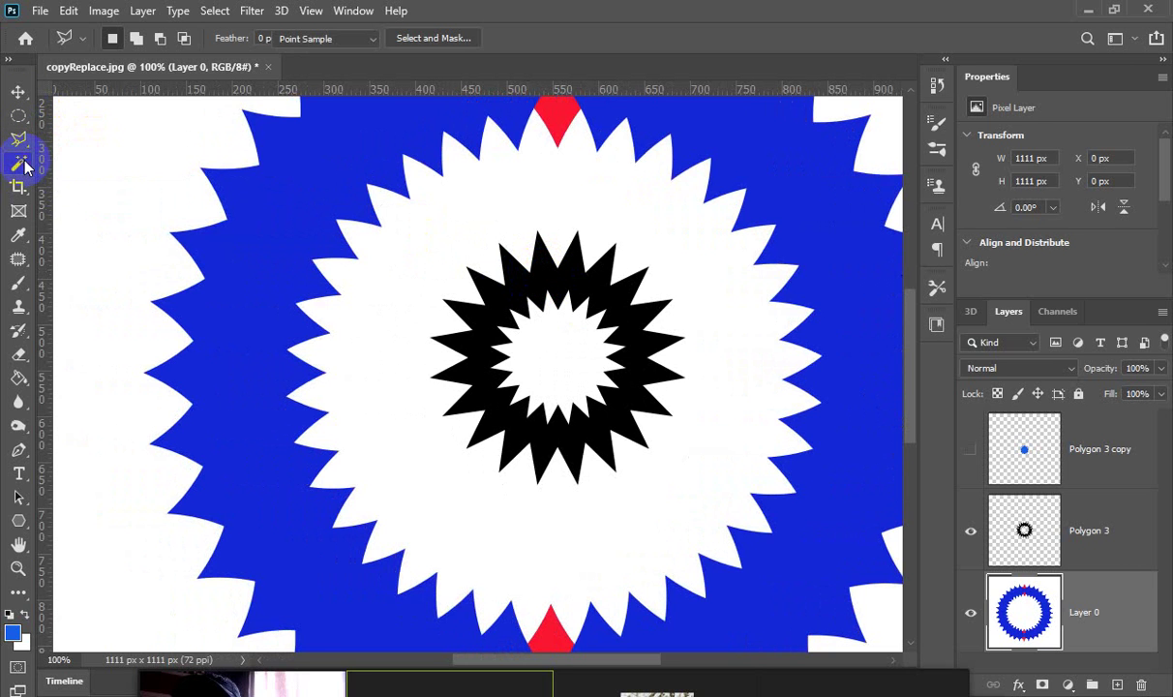
right_click(24, 167)
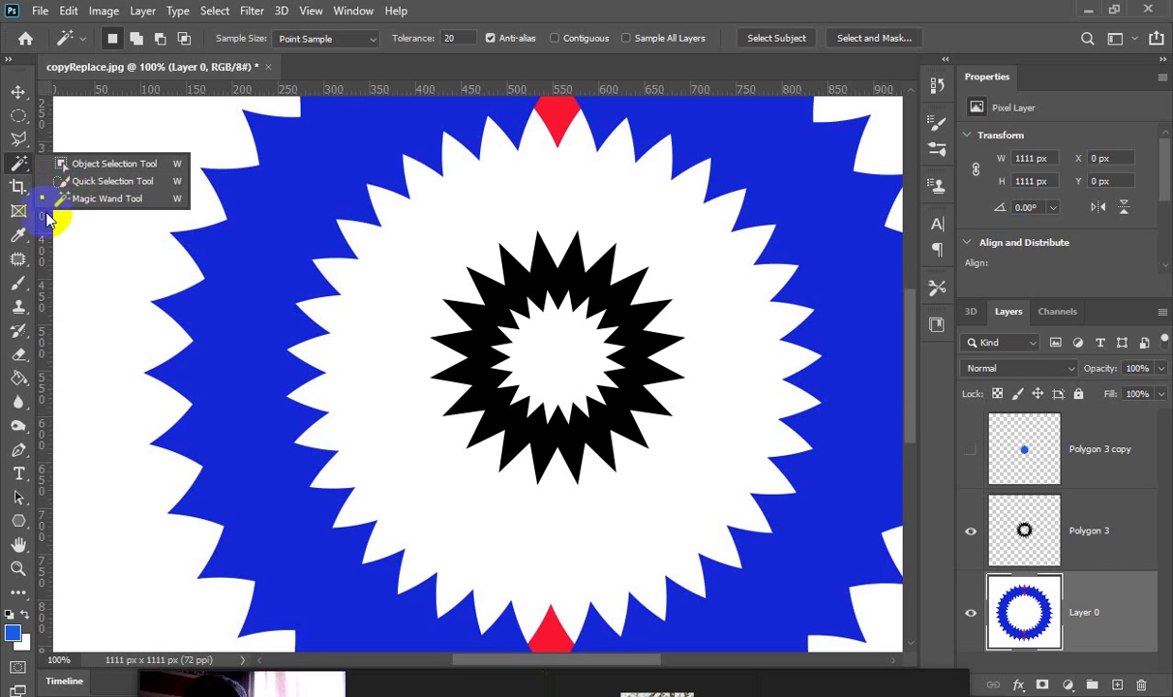
left_click(97, 198)
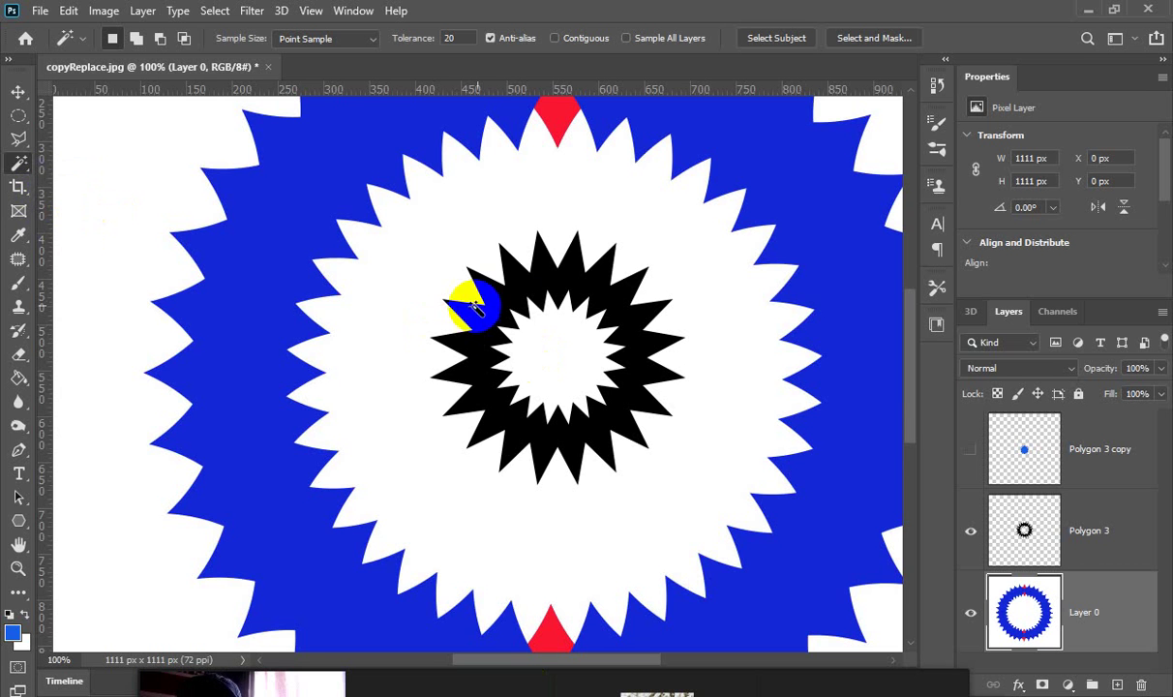
left_click(608, 289)
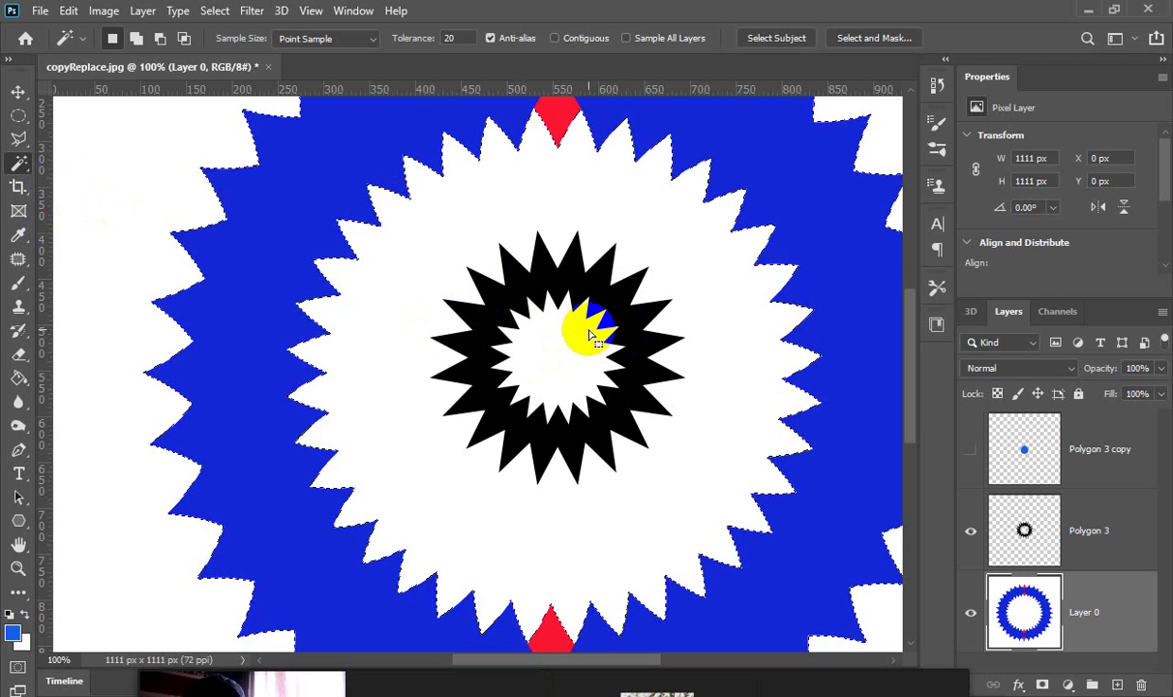
Activate the Polygon 3 layer and select its black starburst ring with the Magic Wand tool.
left_click(1101, 519)
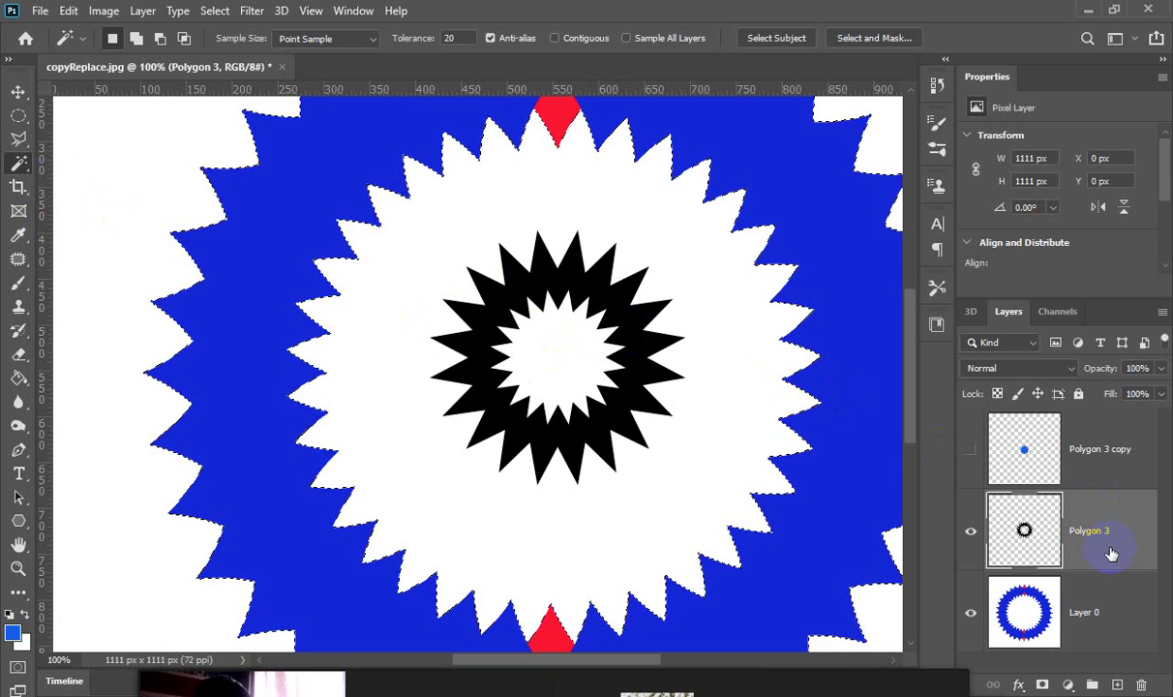
left_click(553, 324)
left_click(519, 325)
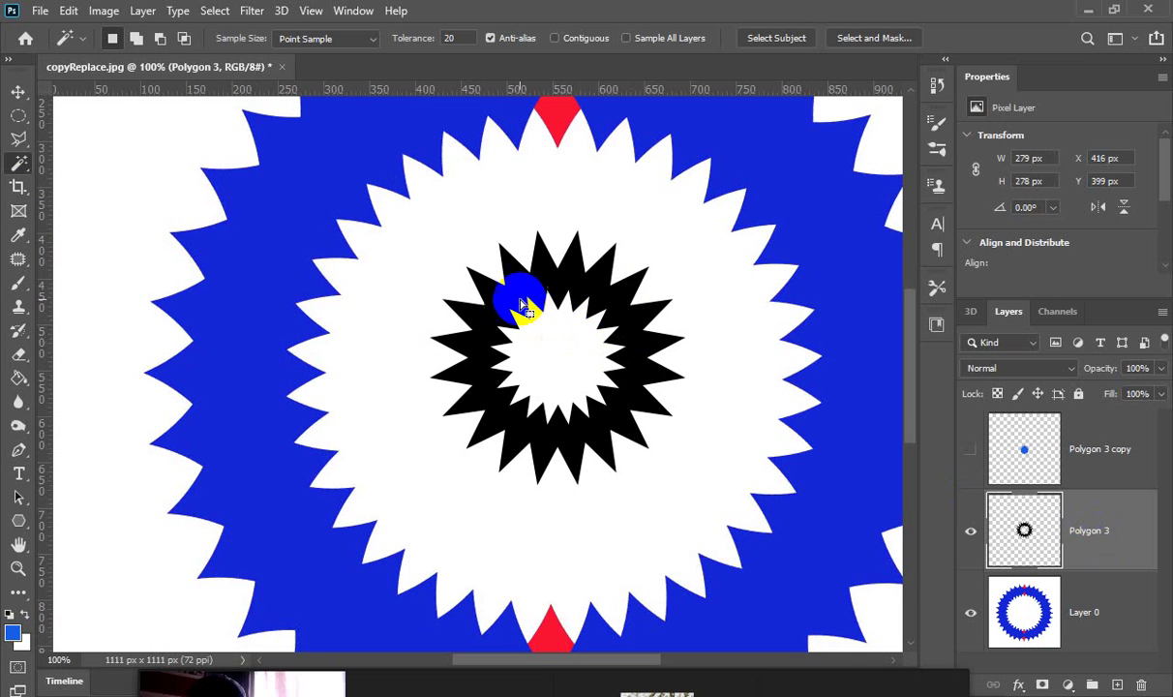
left_click(605, 300)
left_click(532, 270)
Try the Quick Selection tool on the black starburst ring and clear the selection.
left_click(18, 165)
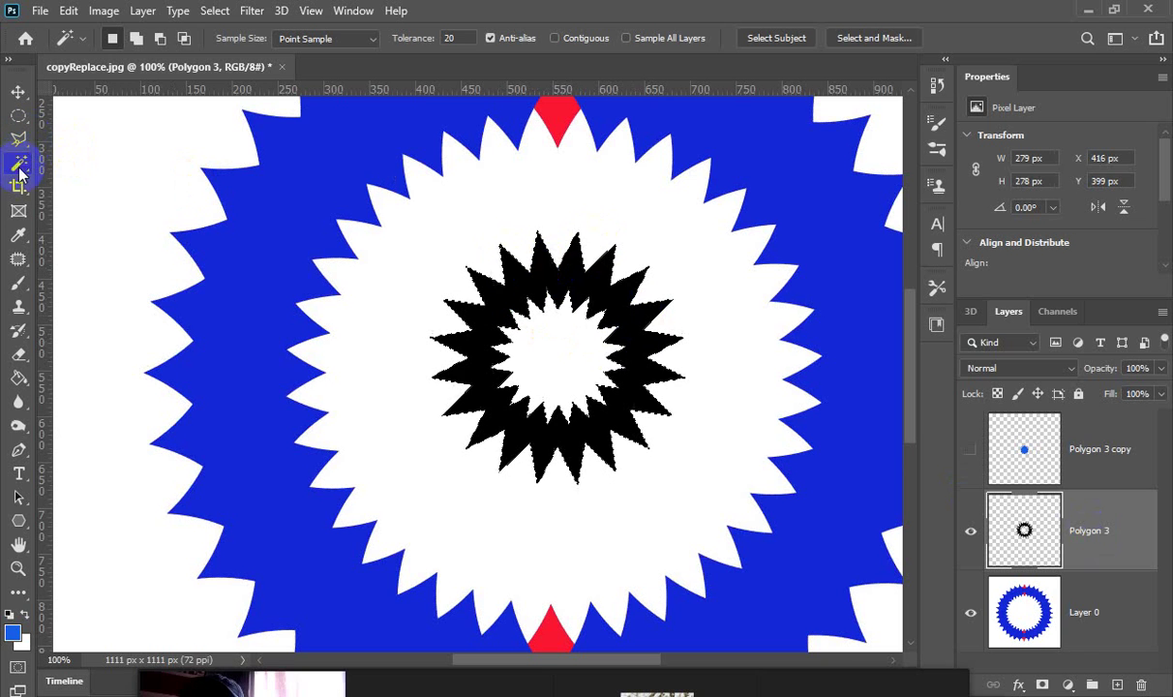
left_click(98, 178)
mouse_move(571, 308)
left_mouse_down()
mouse_move(506, 252)
mouse_move(537, 274)
left_mouse_up()
key("ctrl+d")
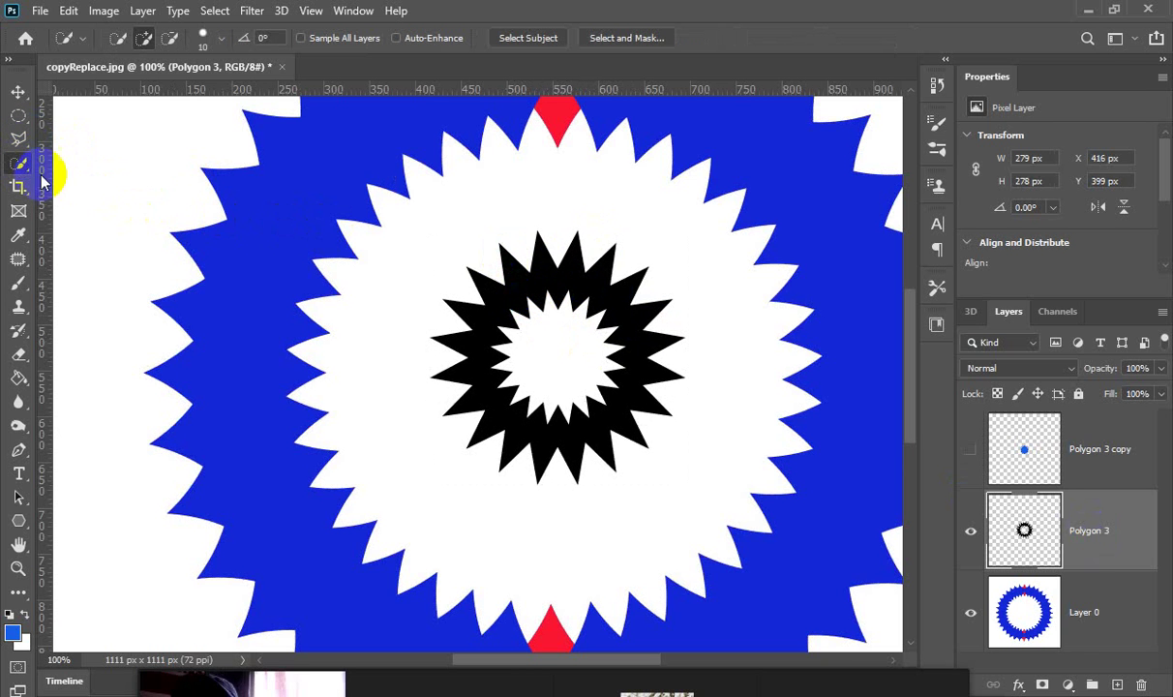
Try outlining the spike just left of the black ring's upper centre with the Polygonal Lasso, and clear the selection.
right_click(12, 145)
left_click(71, 161)
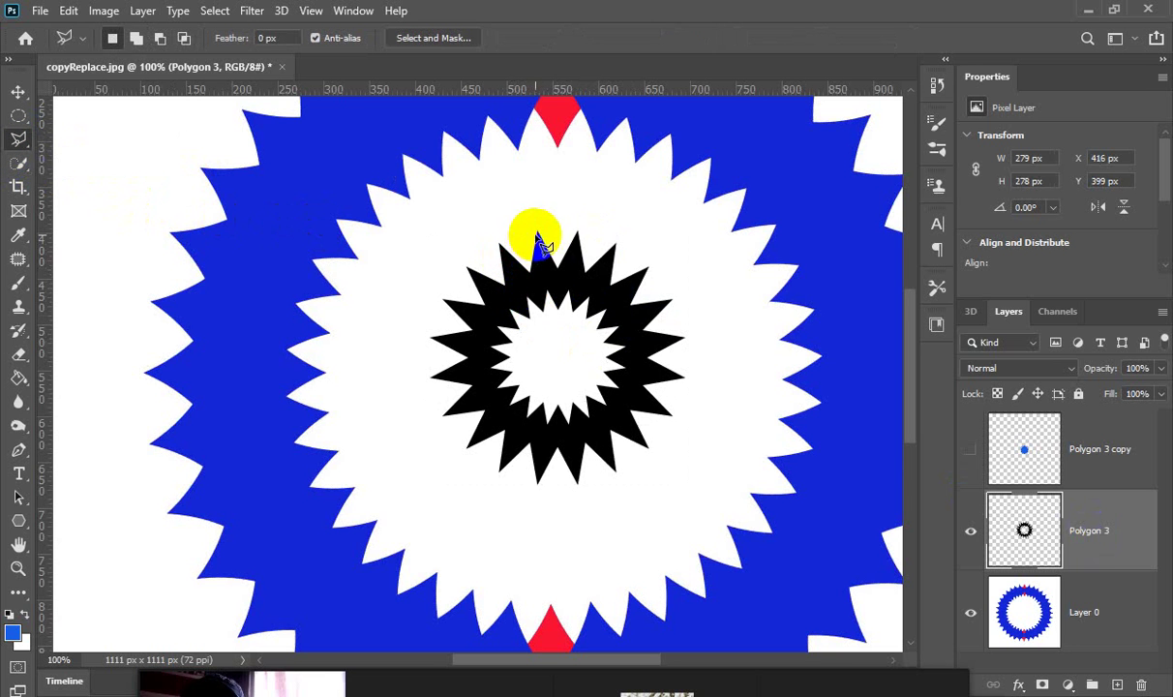
left_click(538, 234)
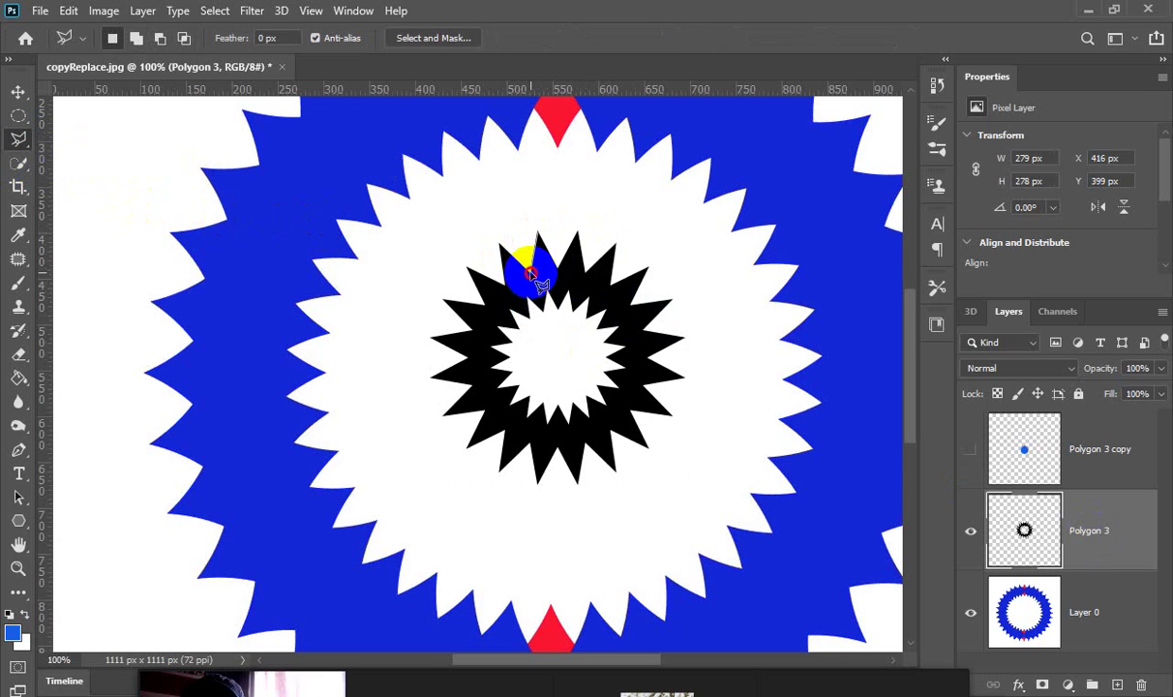
left_click(530, 274)
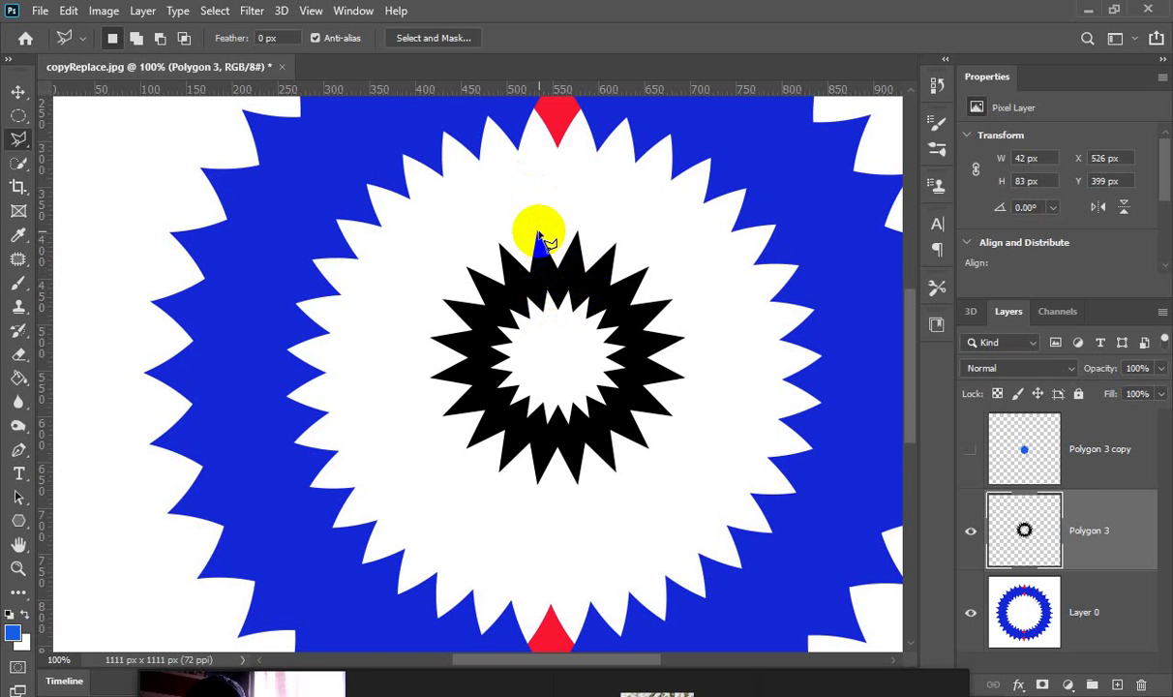
left_click(538, 235)
scroll(607, 290, "up", 5)
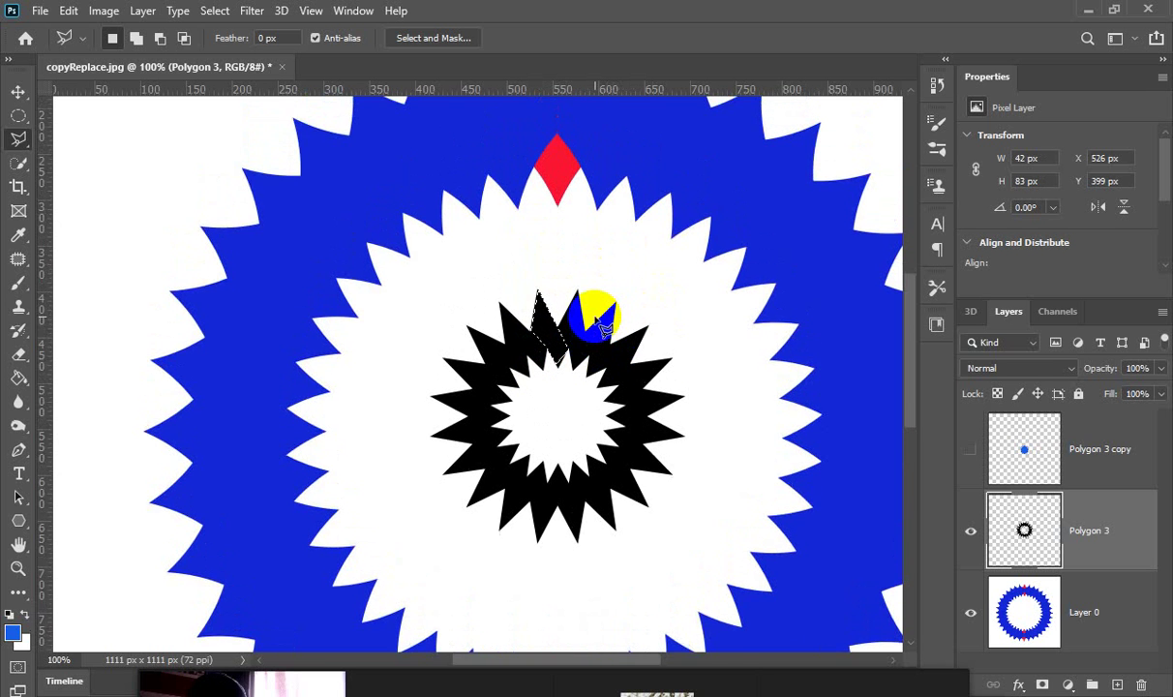
scroll(597, 317, "up", 2)
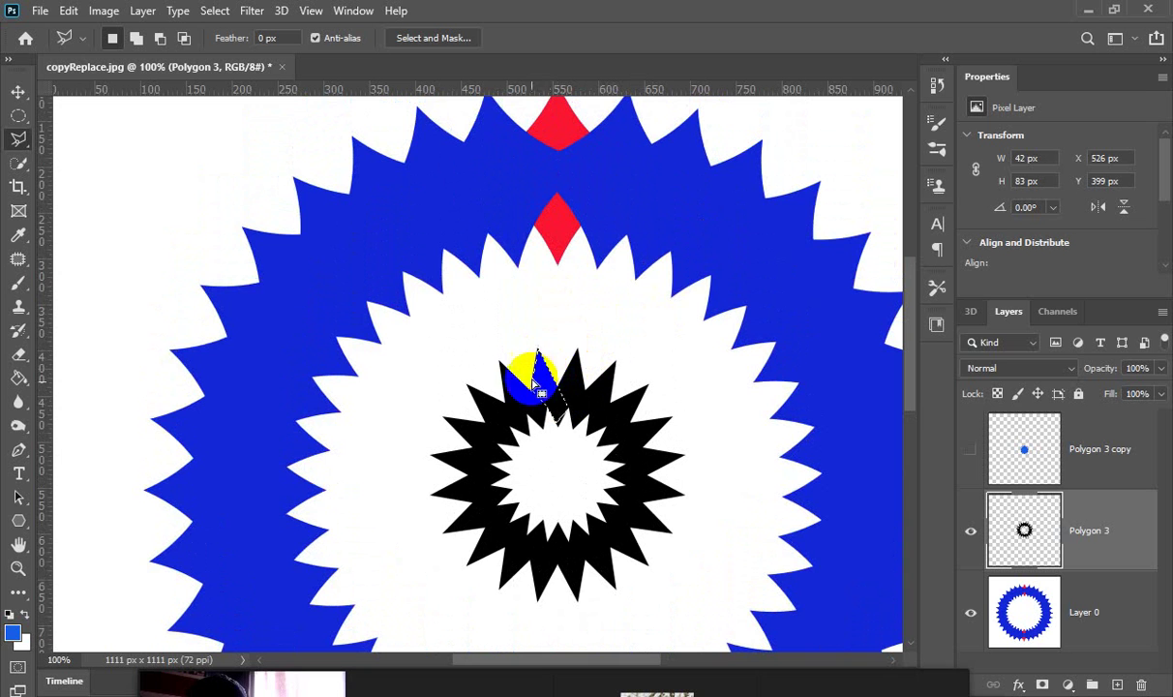
key("ctrl+d")
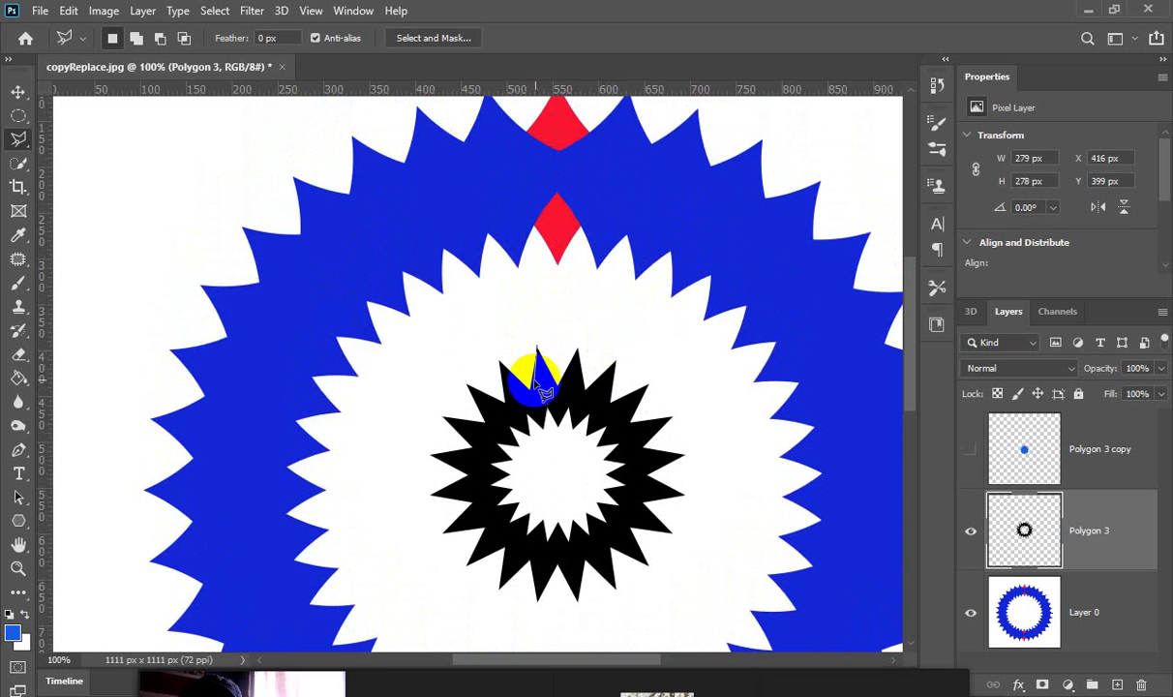
Select only the triangular tip of the black ring's upper-centre-left spike with the Polygonal Lasso tool.
left_click(532, 387)
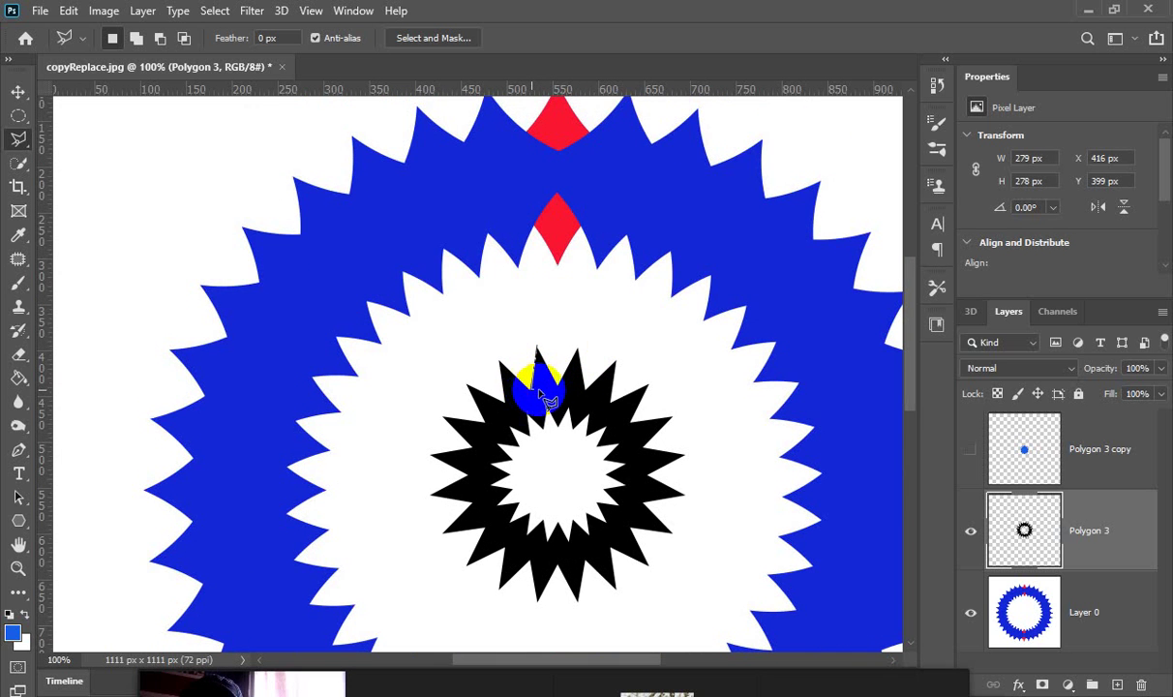
left_click(558, 384)
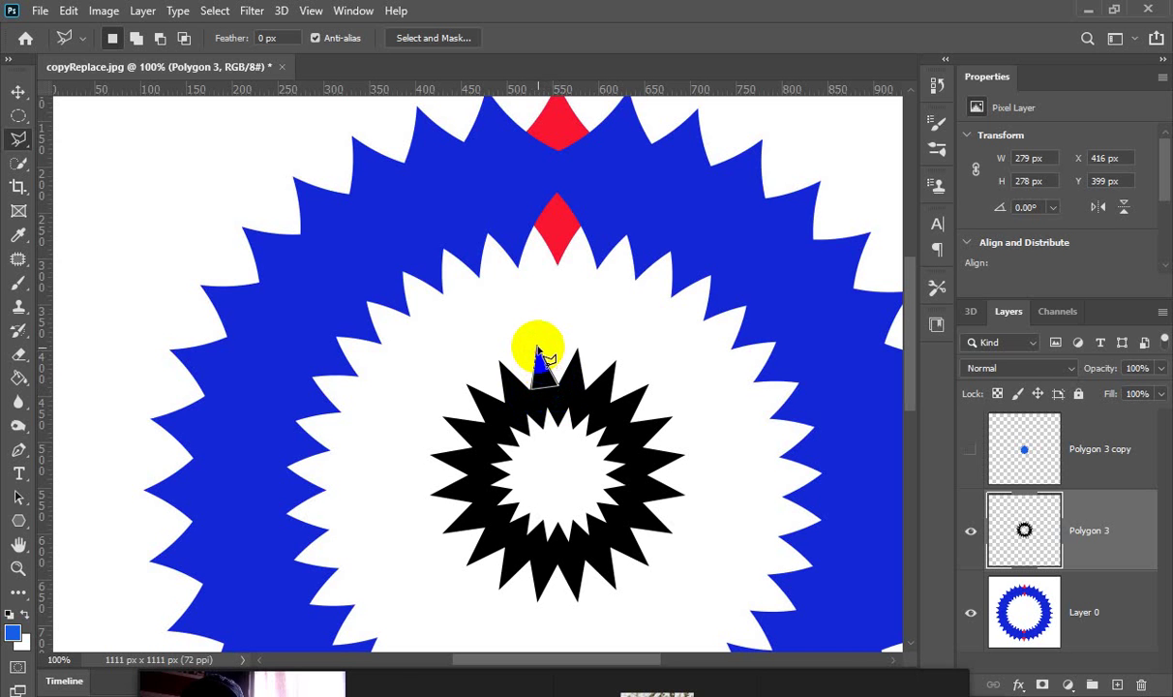
left_click(537, 348)
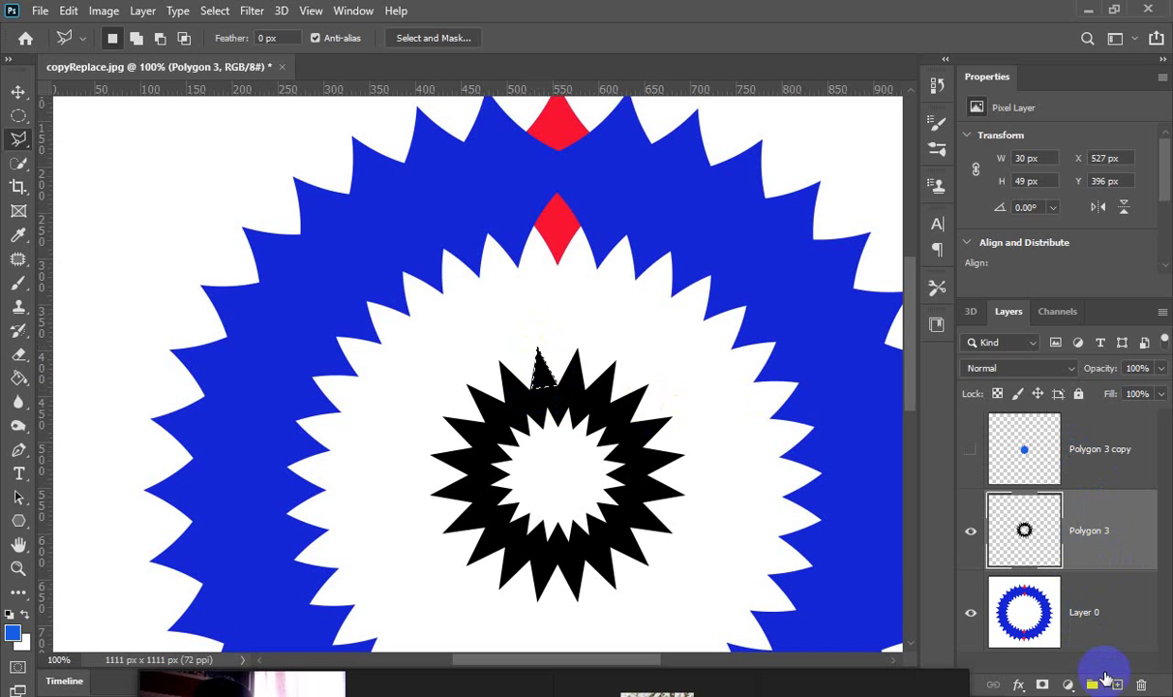
Add a new layer above Polygon 3 and set the foreground colour to red e41625.
left_click(1115, 684)
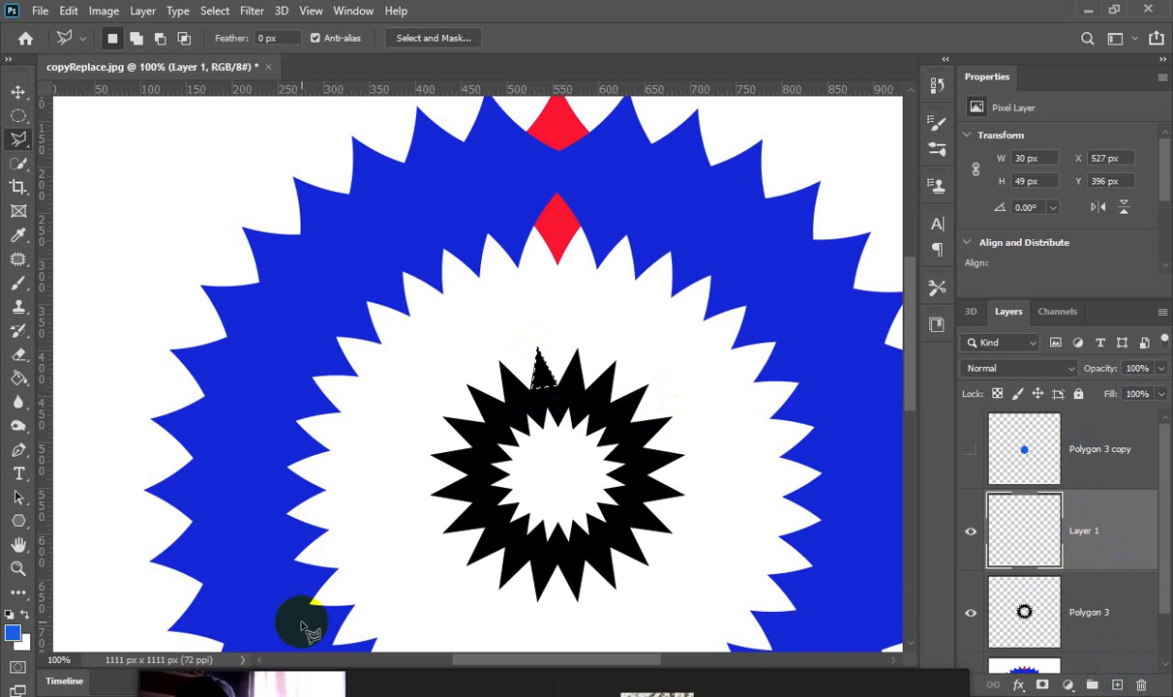
left_click(15, 645)
left_click(13, 639)
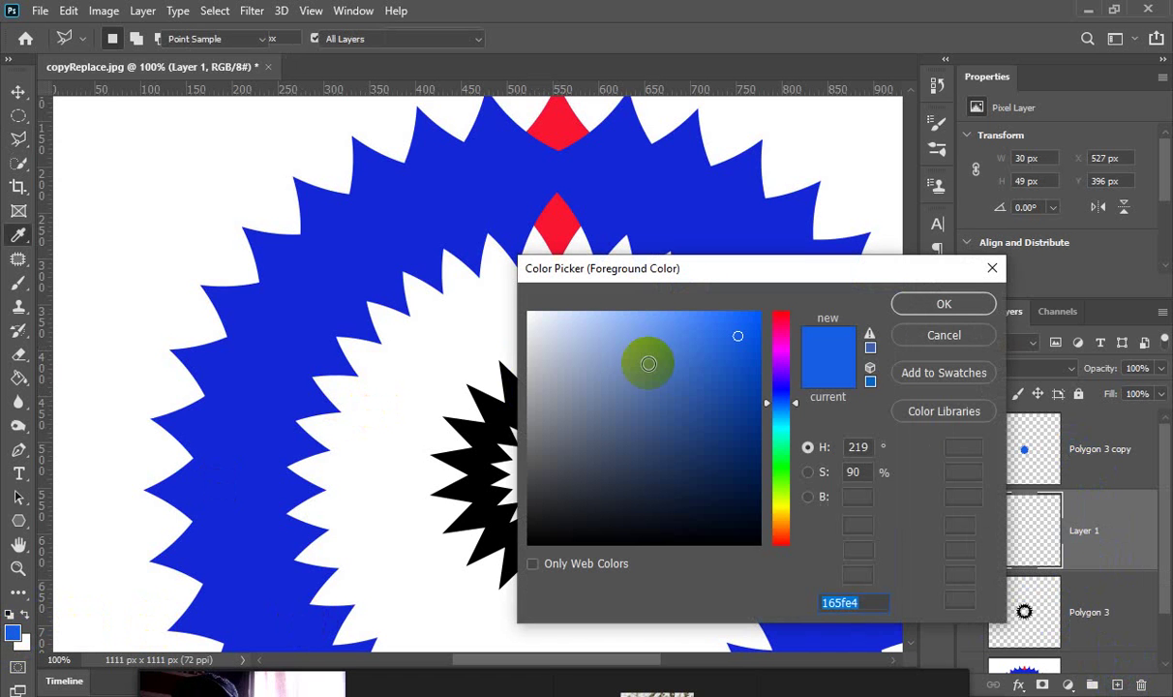
left_click(782, 323)
left_click(904, 305)
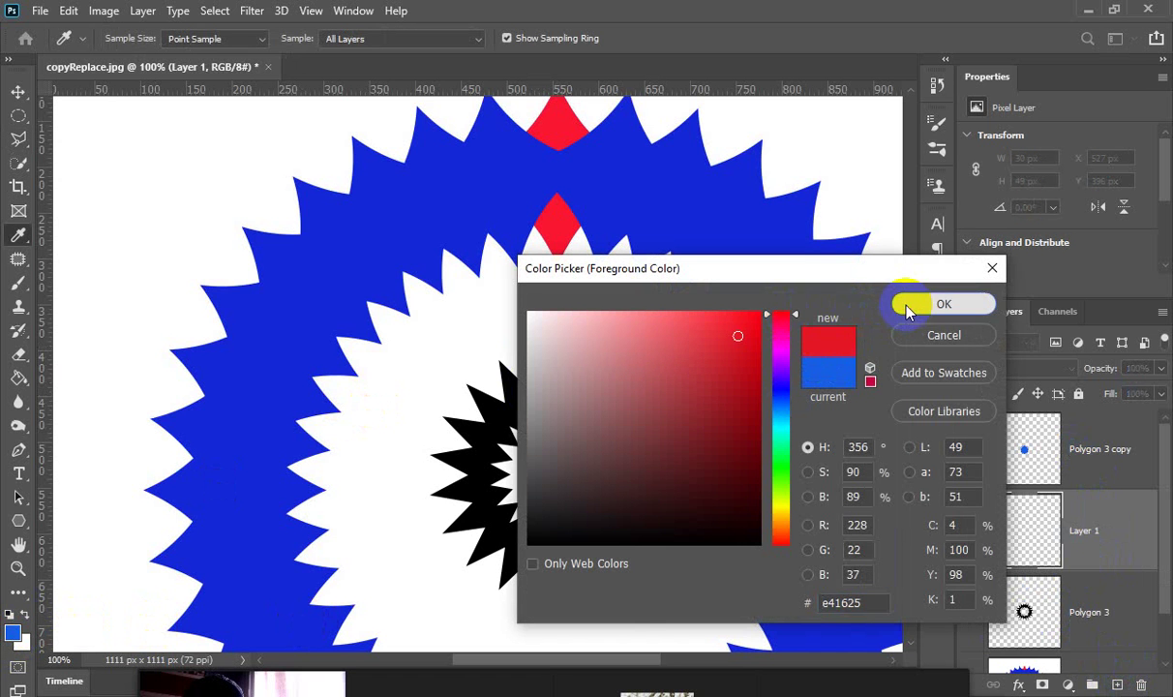
Fill the spike selection with the foreground red, clear the selection and shift the red spike 1 px left.
key("l")
left_click(538, 354)
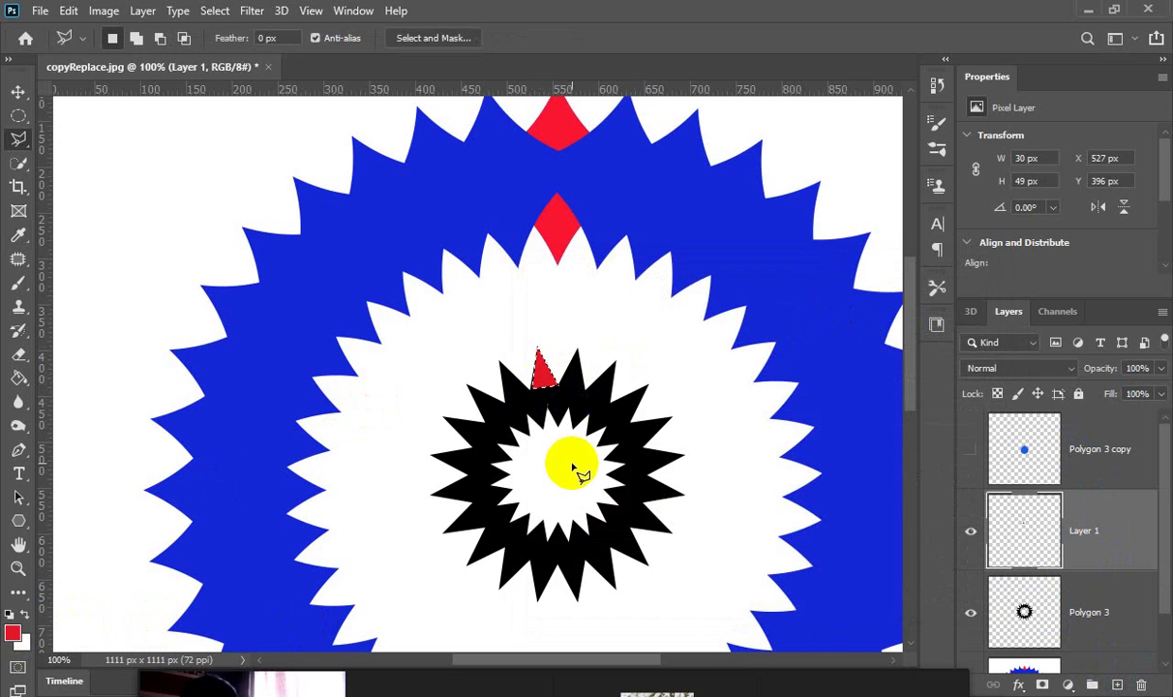
left_click(544, 385)
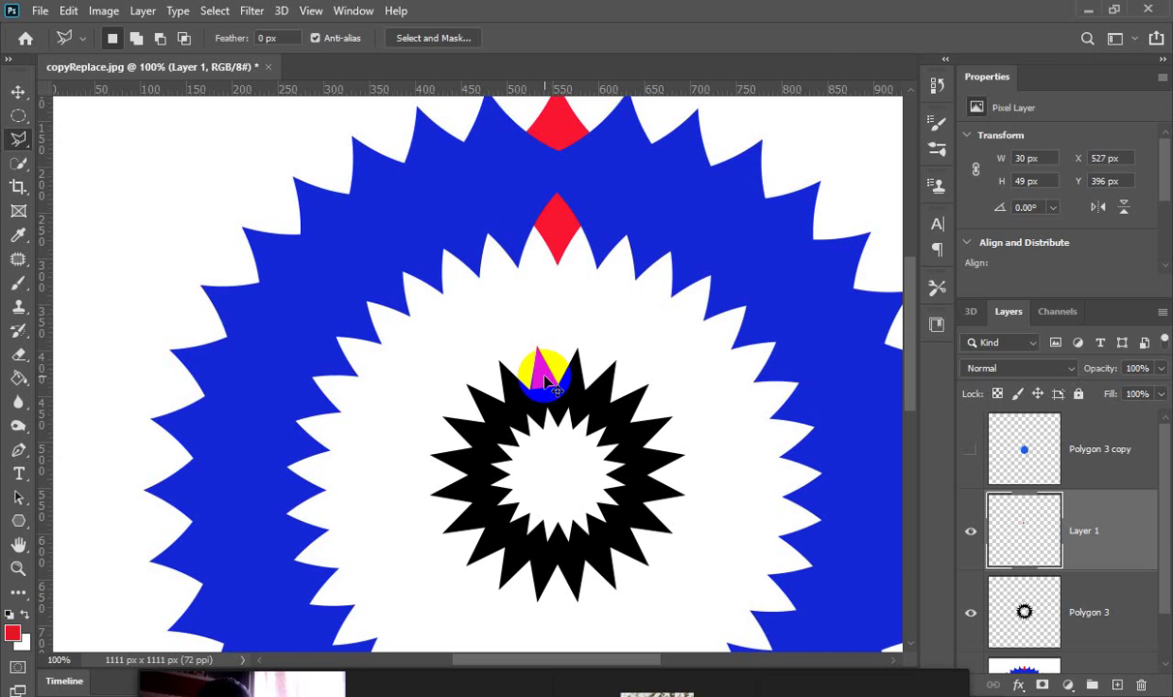
key("ctrl+t")
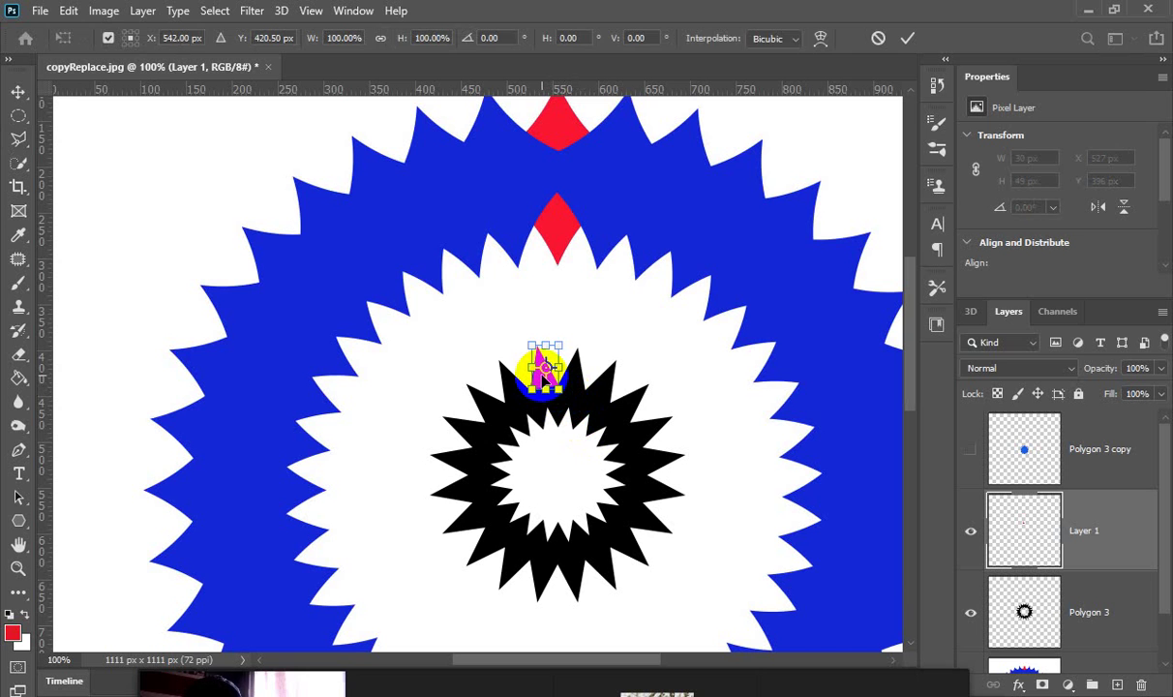
key("l")
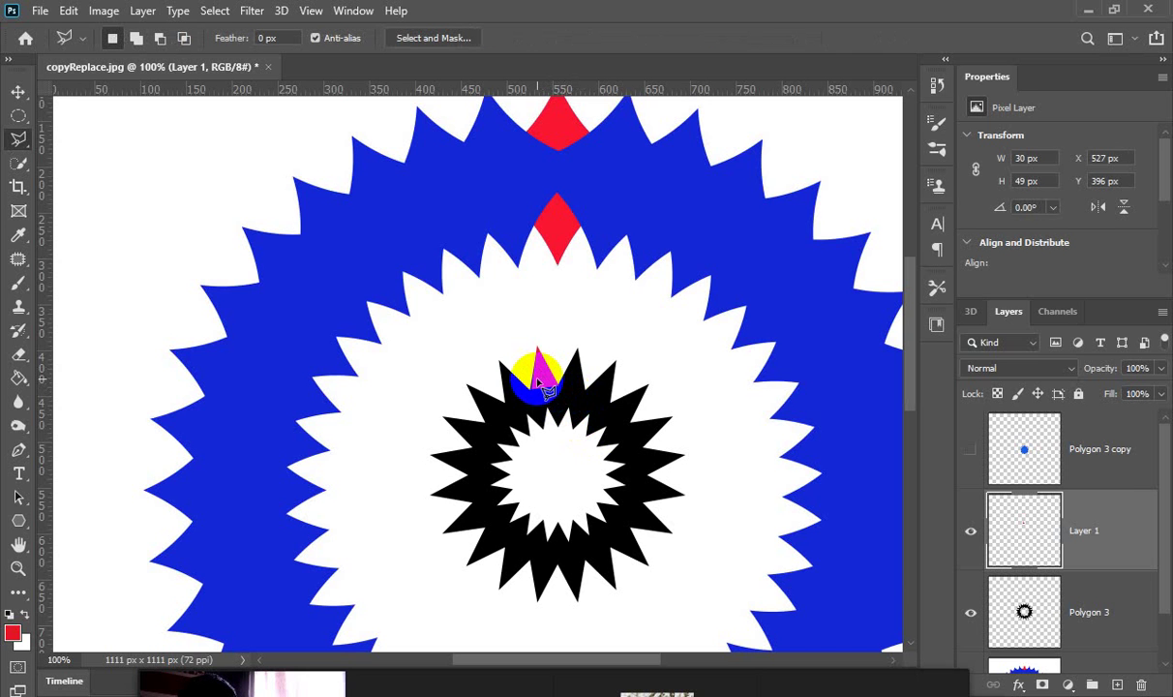
left_click(18, 92)
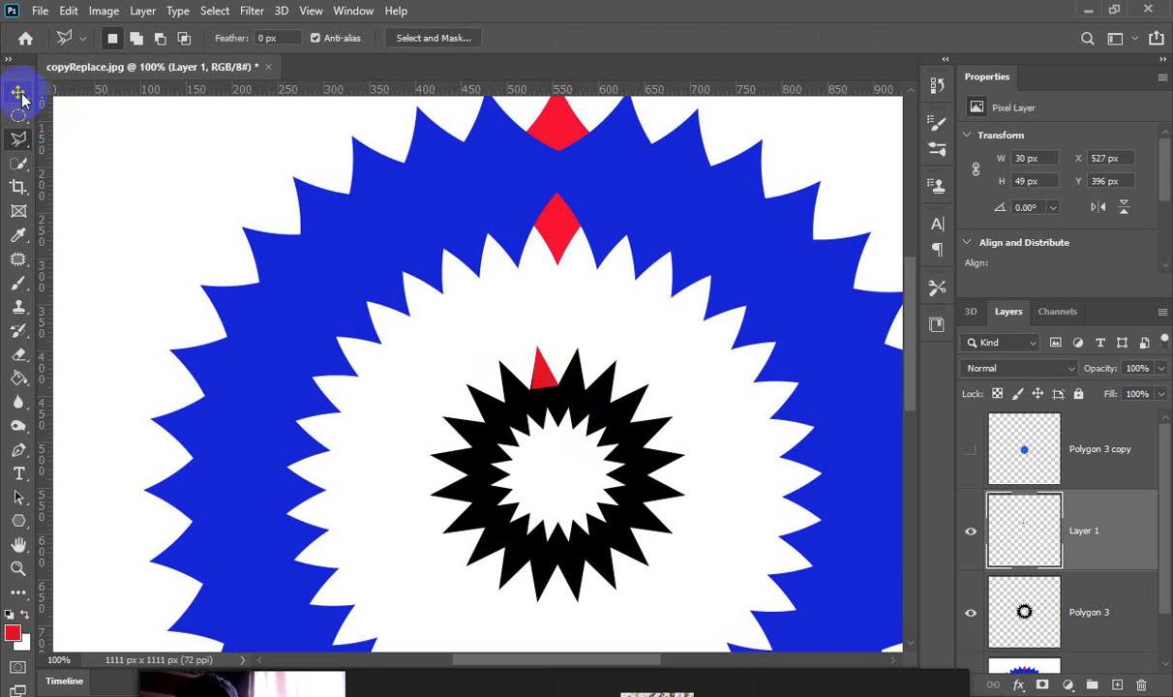
left_click_drag(481, 413, 553, 382)
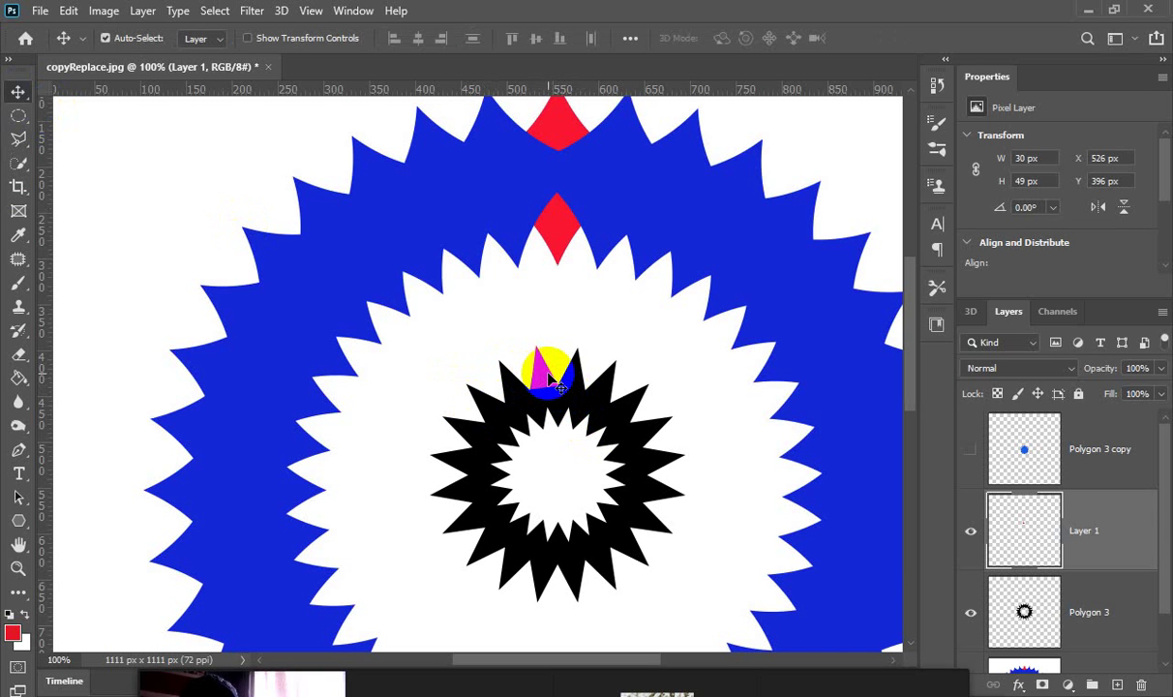
Duplicate the red spike and place the vertically flipped copy directly beneath the original.
key("ctrl+j")
mouse_move(549, 381)
left_mouse_down()
mouse_move(607, 385)
mouse_move(597, 374)
mouse_move(564, 391)
mouse_move(565, 345)
mouse_move(585, 394)
mouse_move(550, 374)
left_mouse_up()
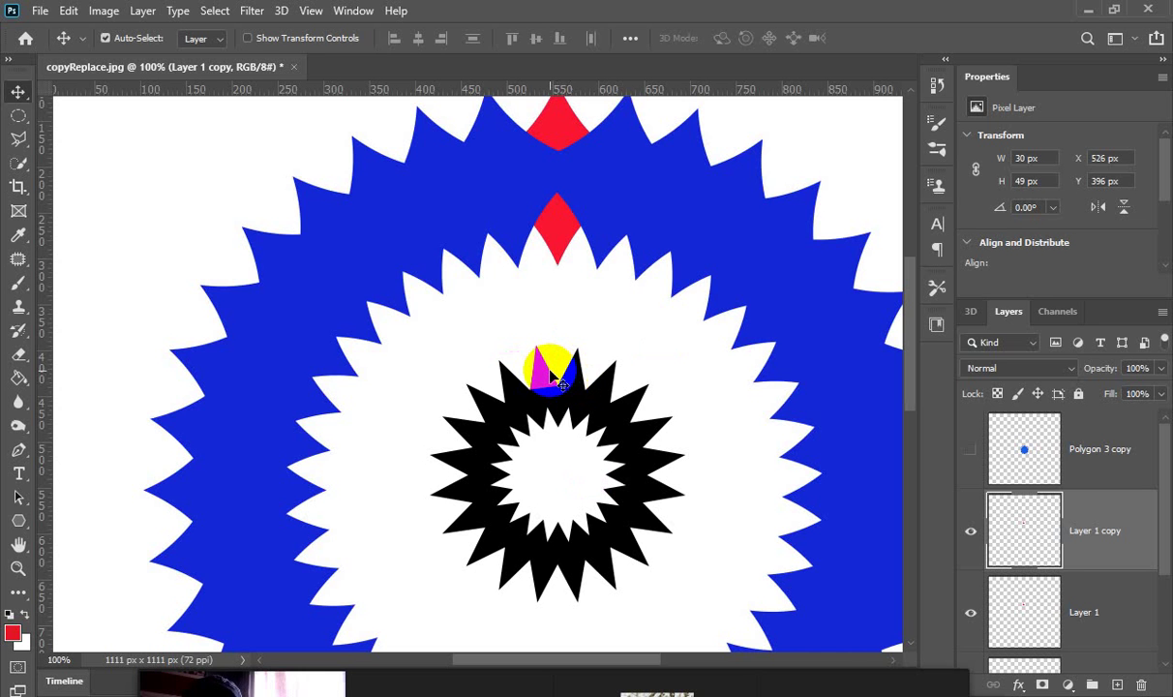
key("ctrl+t")
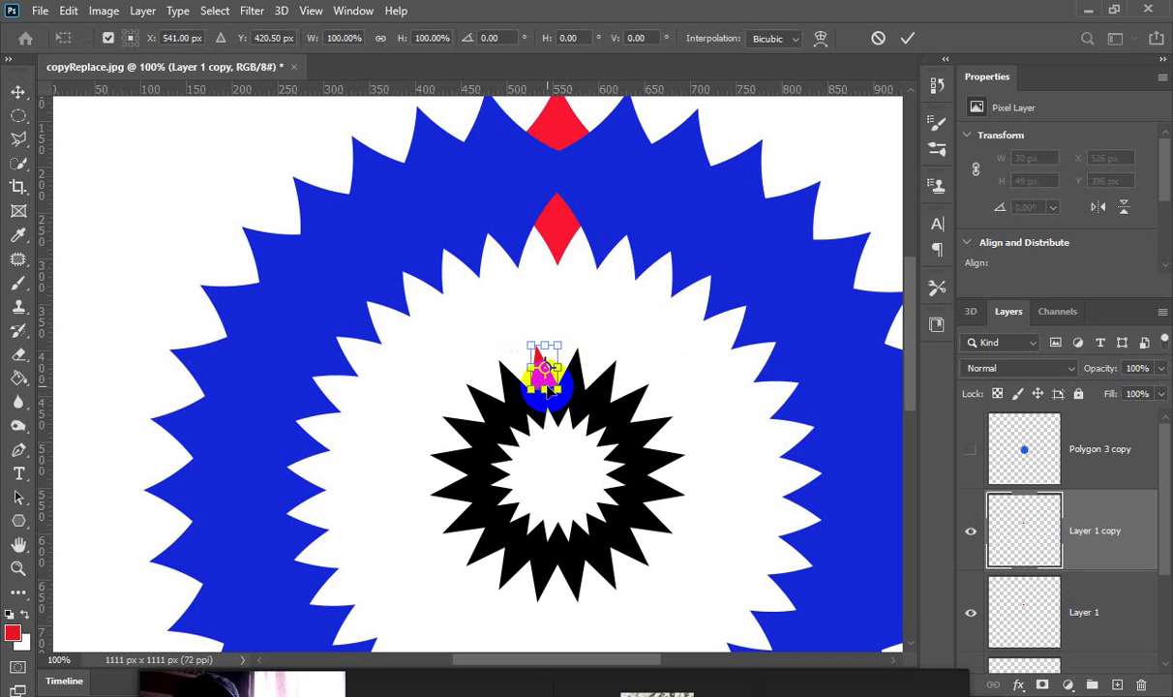
right_click(542, 383)
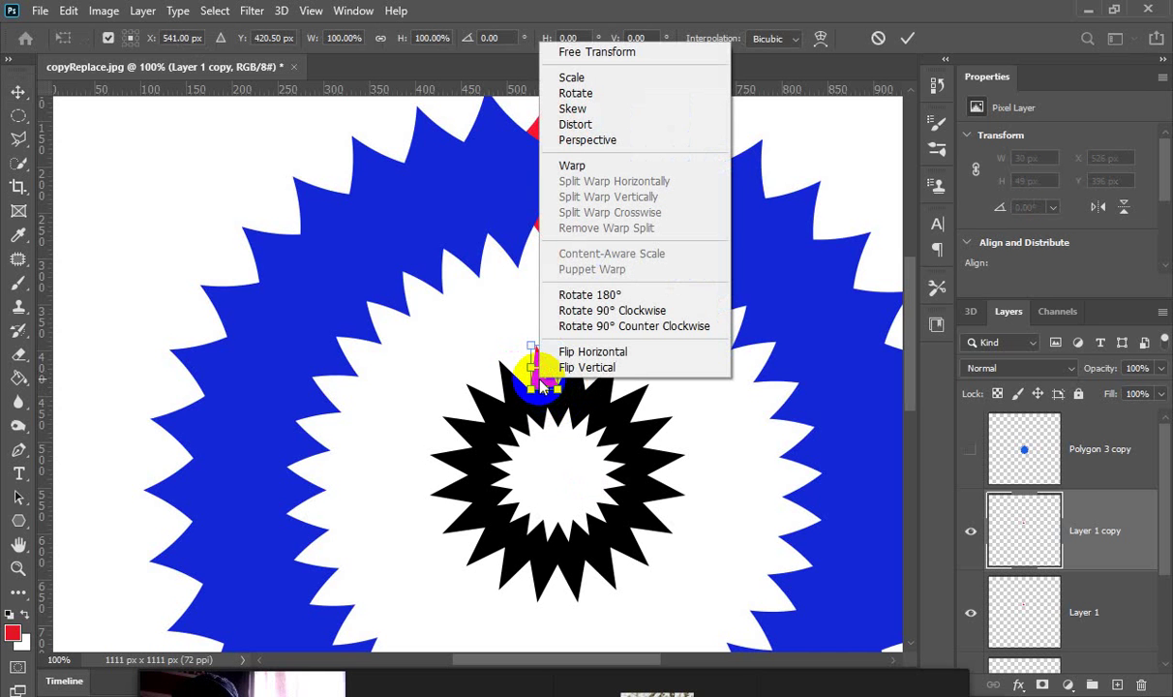
left_click(577, 368)
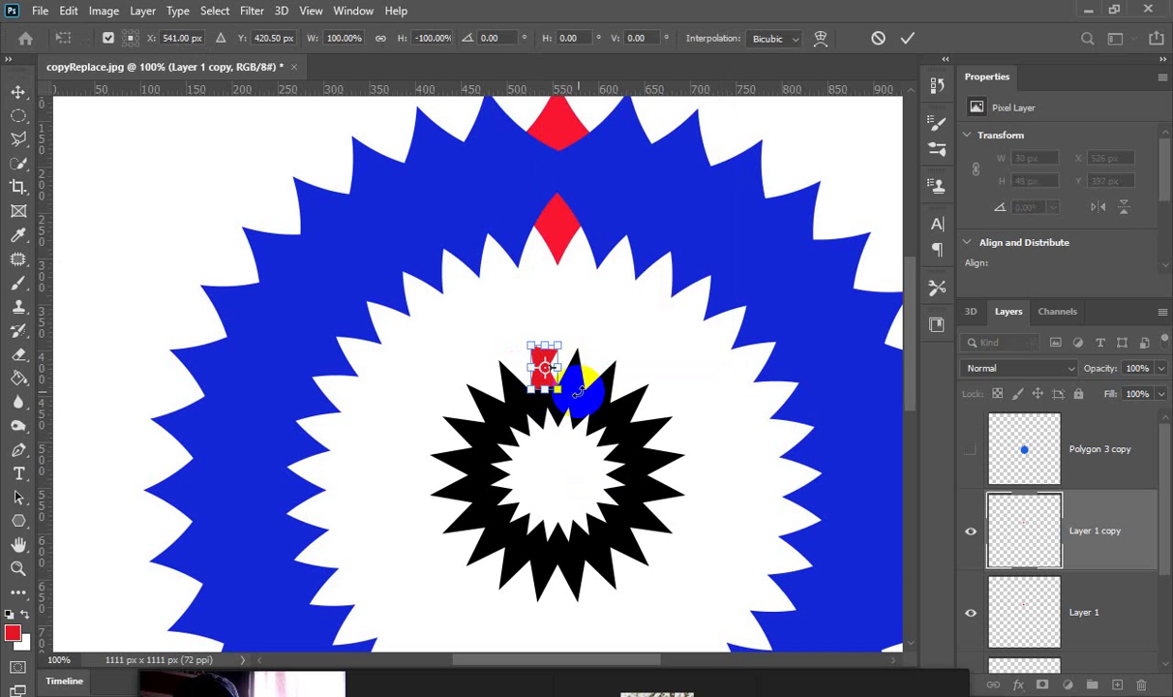
left_click_drag(543, 356, 548, 394)
key("Up")
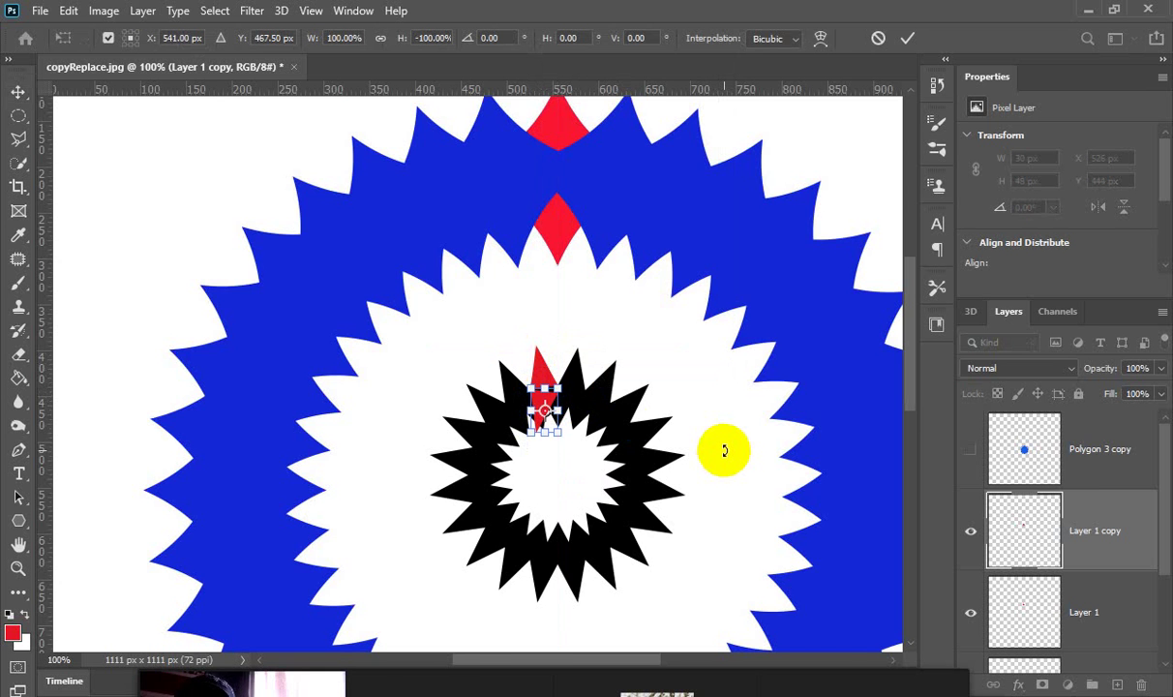
Rotate the flipped red spike about -15.26° and nudge it up so both spikes form one diamond across the black ring.
key("ctrl+plus")
left_click_drag(655, 440, 679, 423)
key("Up")
key("Up")
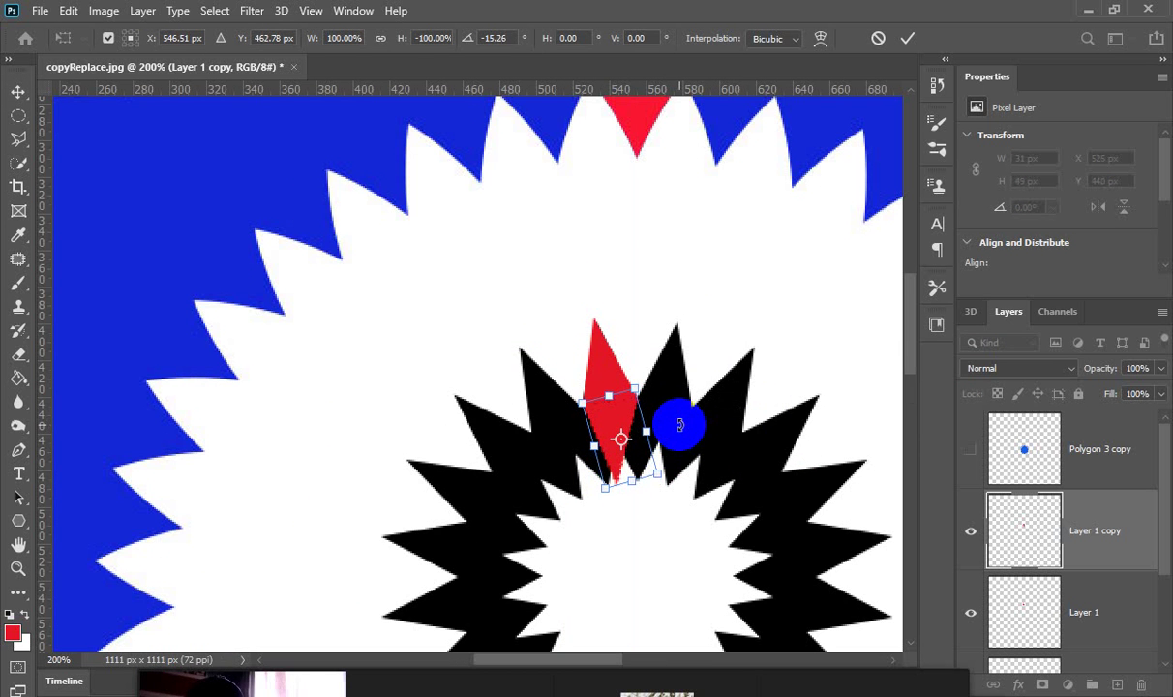
key("Return")
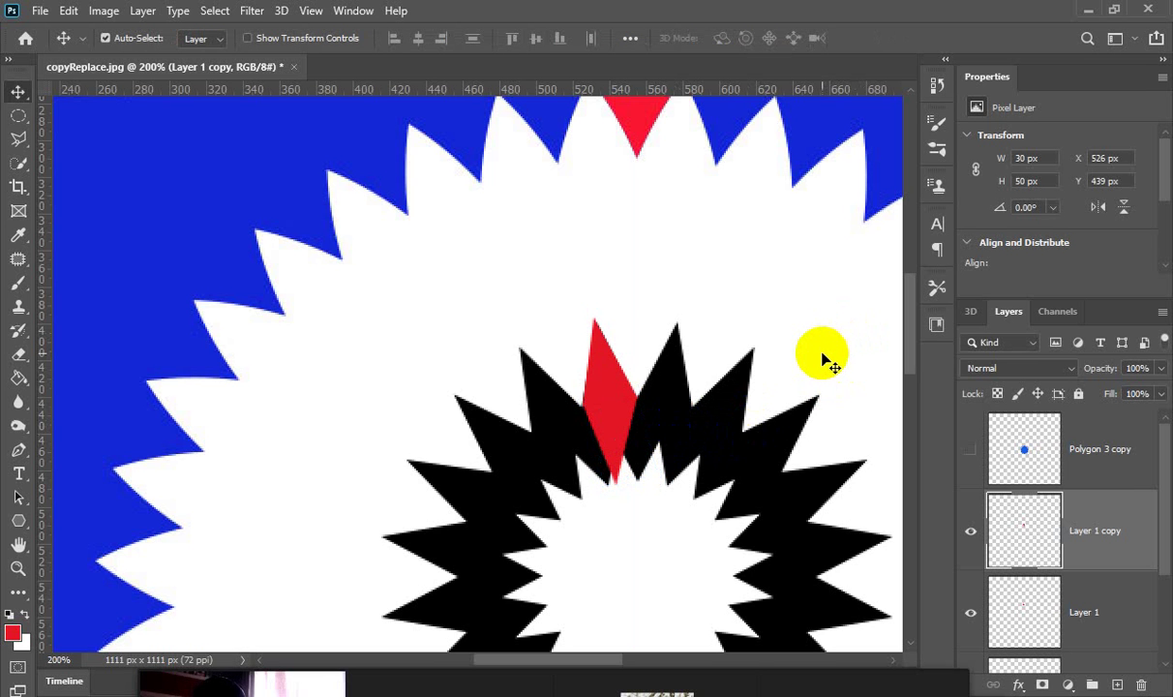
key("Left")
key("Right")
key("ctrl")
key("ctrl+0")
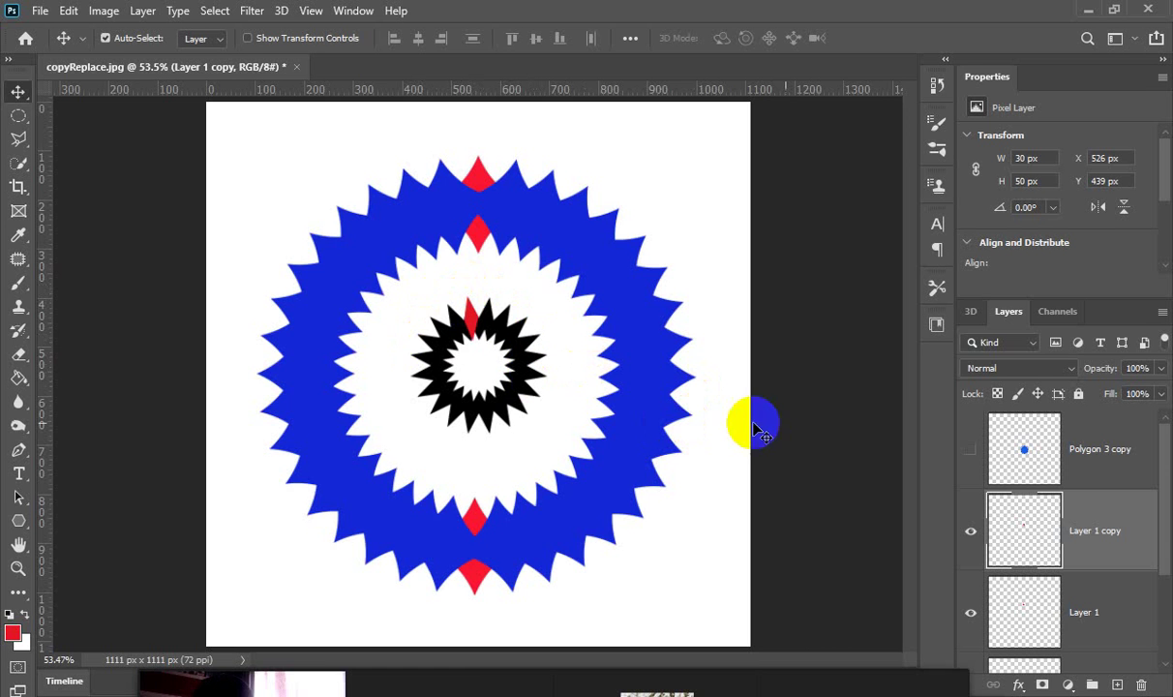
Delete the Polygon 3 copy, Layer 1 copy, Layer 1 and Polygon 3 layers.
left_click(1040, 537)
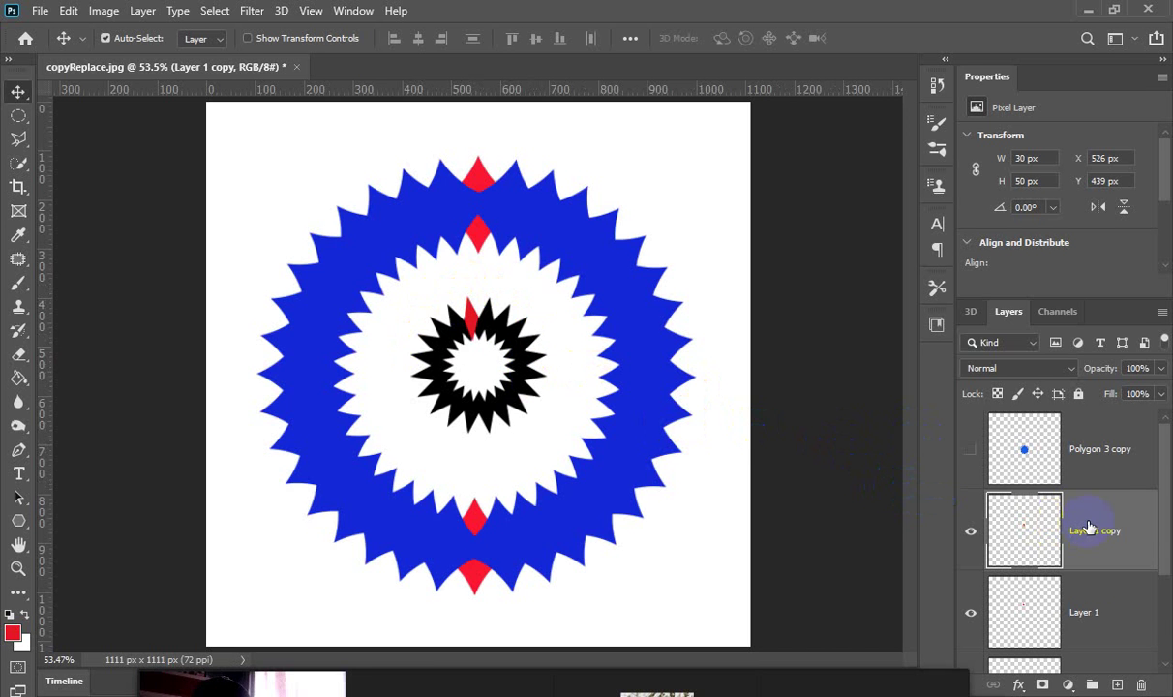
scroll(1087, 531, "down", 1)
left_click(1090, 547)
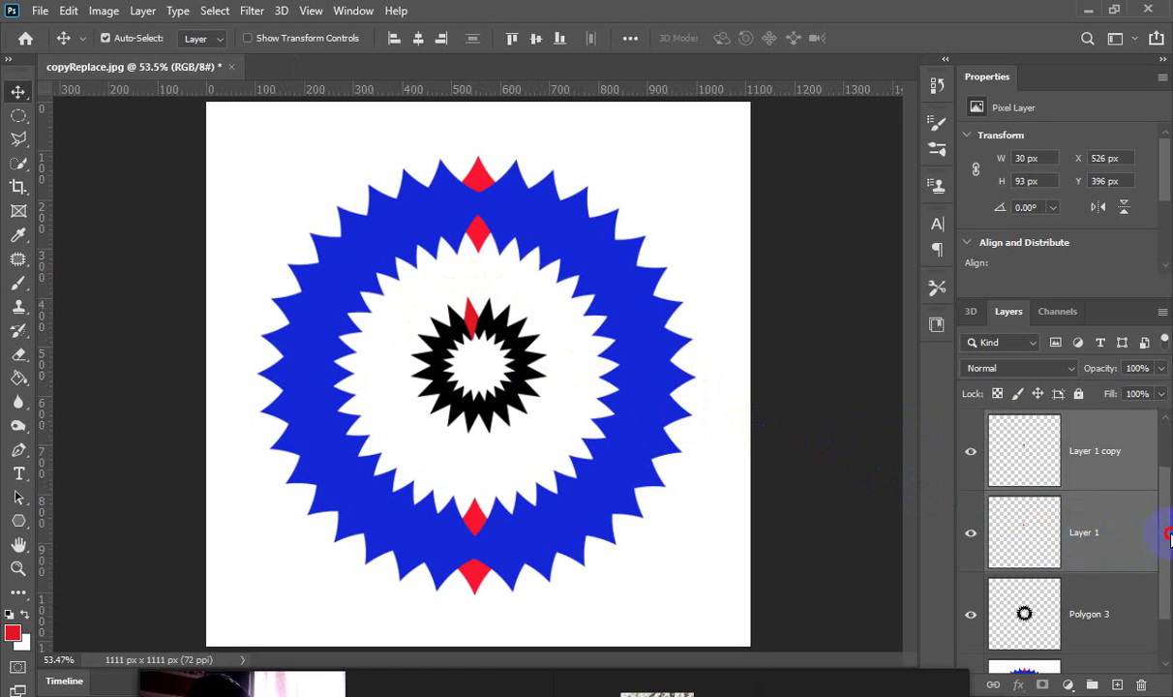
scroll(1157, 537, "up", 1)
left_click(1085, 470)
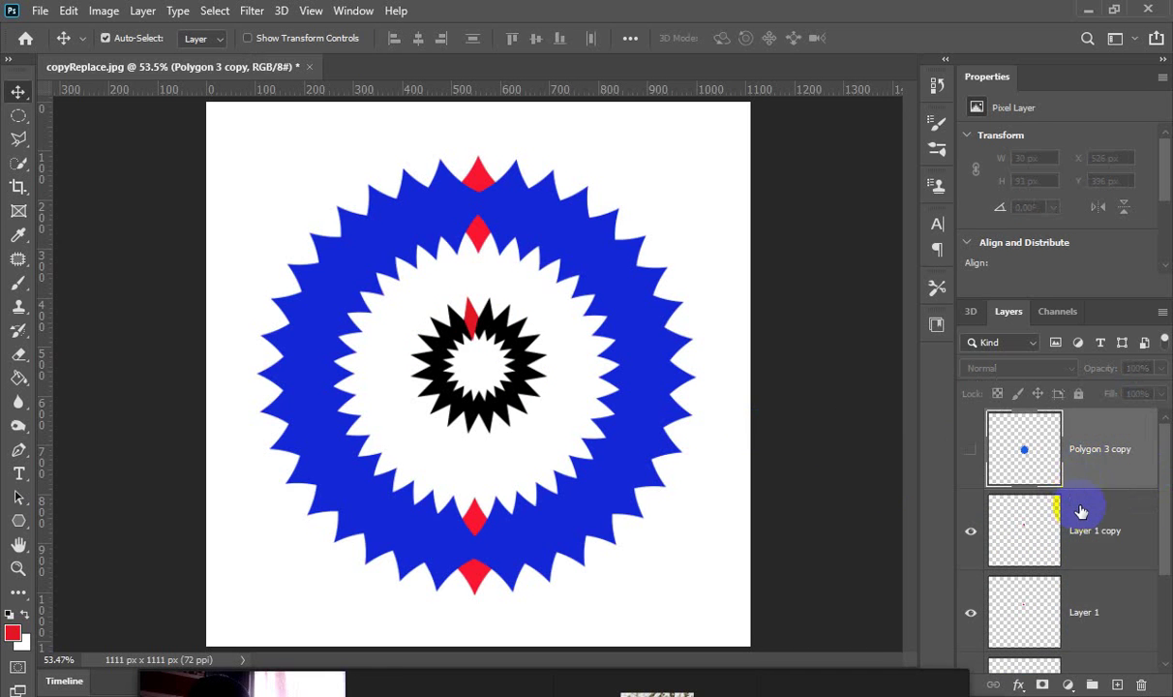
scroll(1065, 503, "down", 2)
left_click(1097, 528)
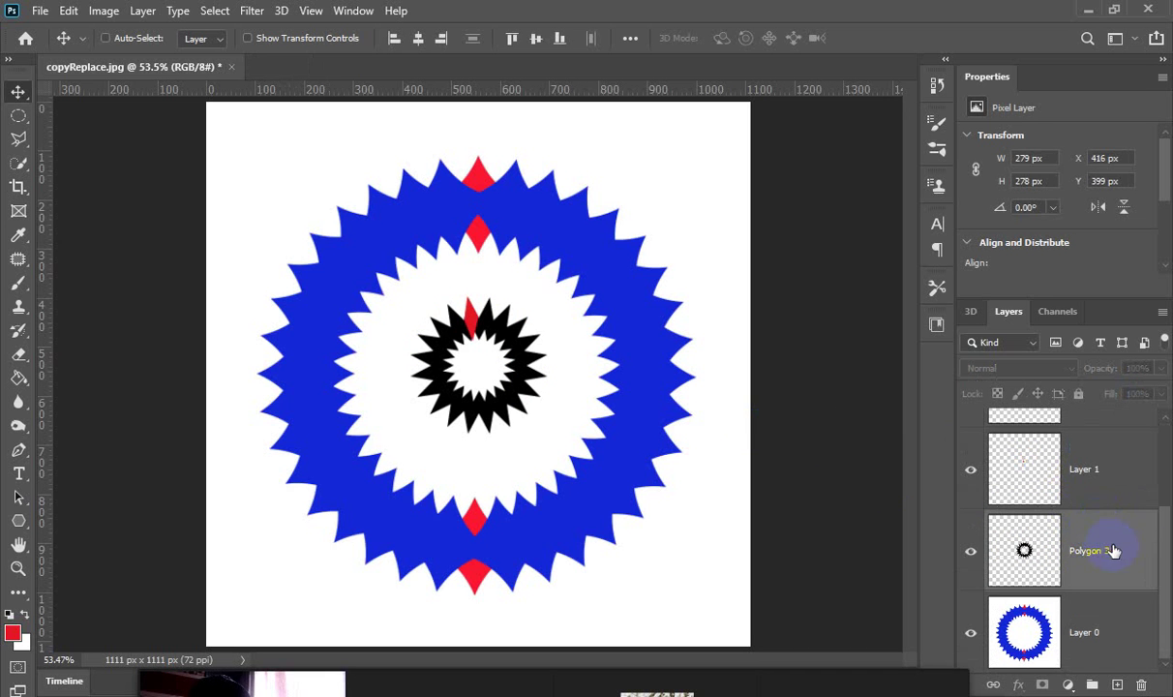
scroll(1166, 542, "up", 2)
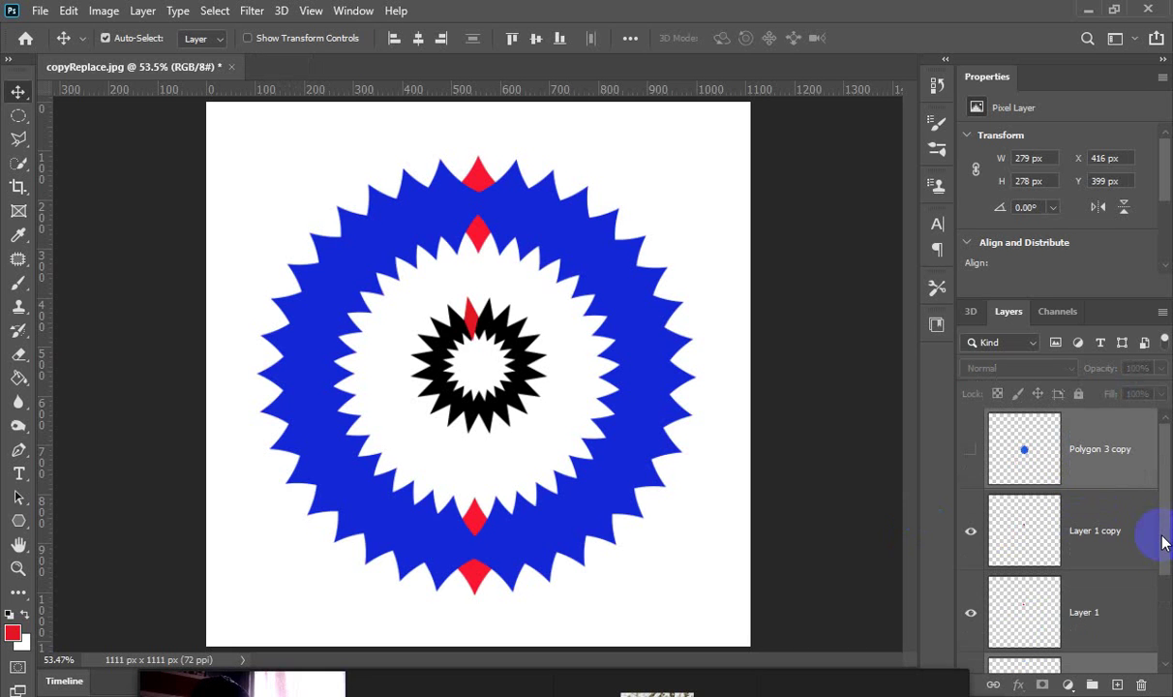
left_click(1103, 468)
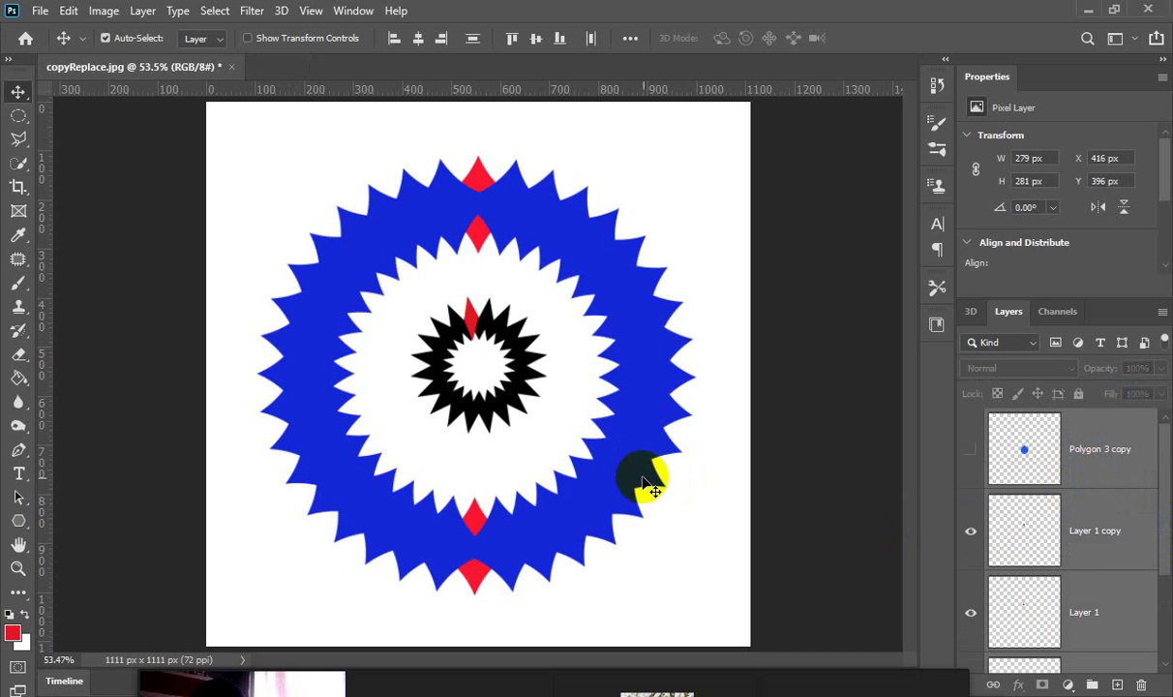
scroll(1144, 528, "down", 2)
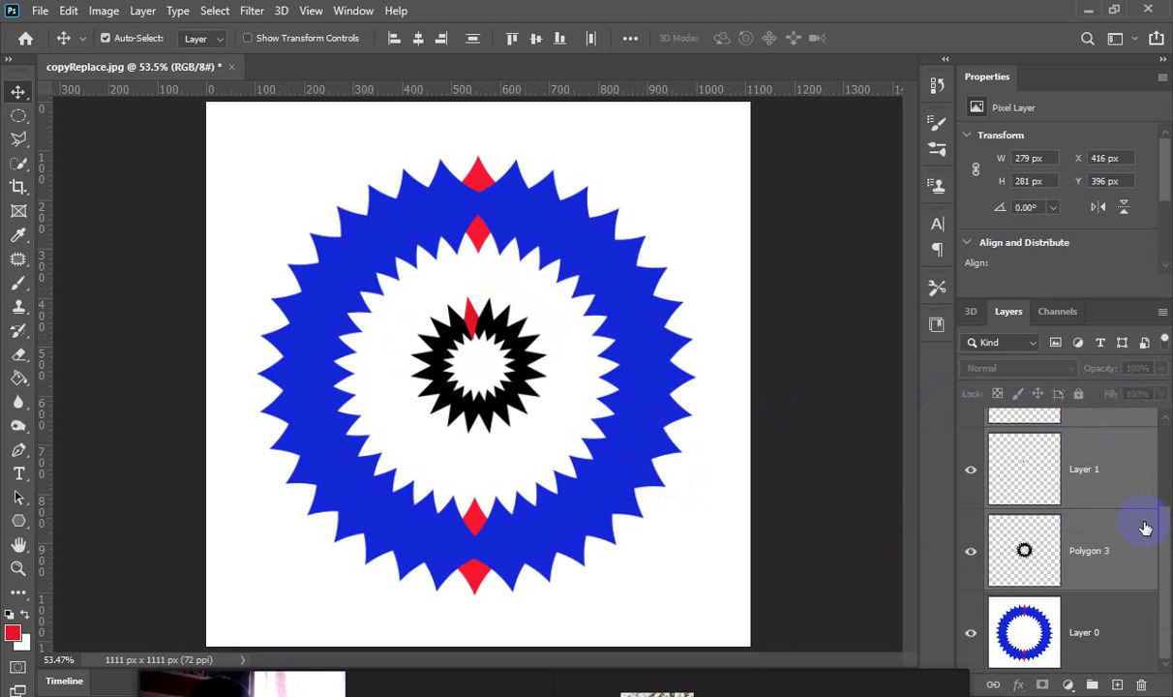
left_click(1116, 578)
left_click(1138, 685)
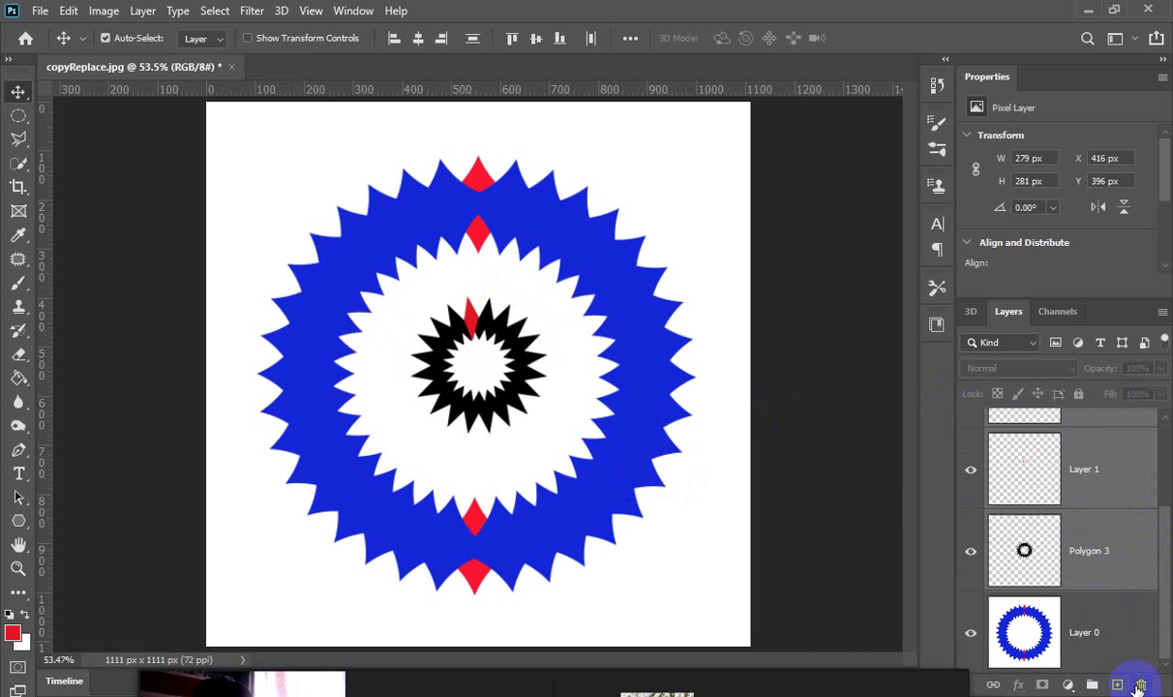
left_click(501, 277)
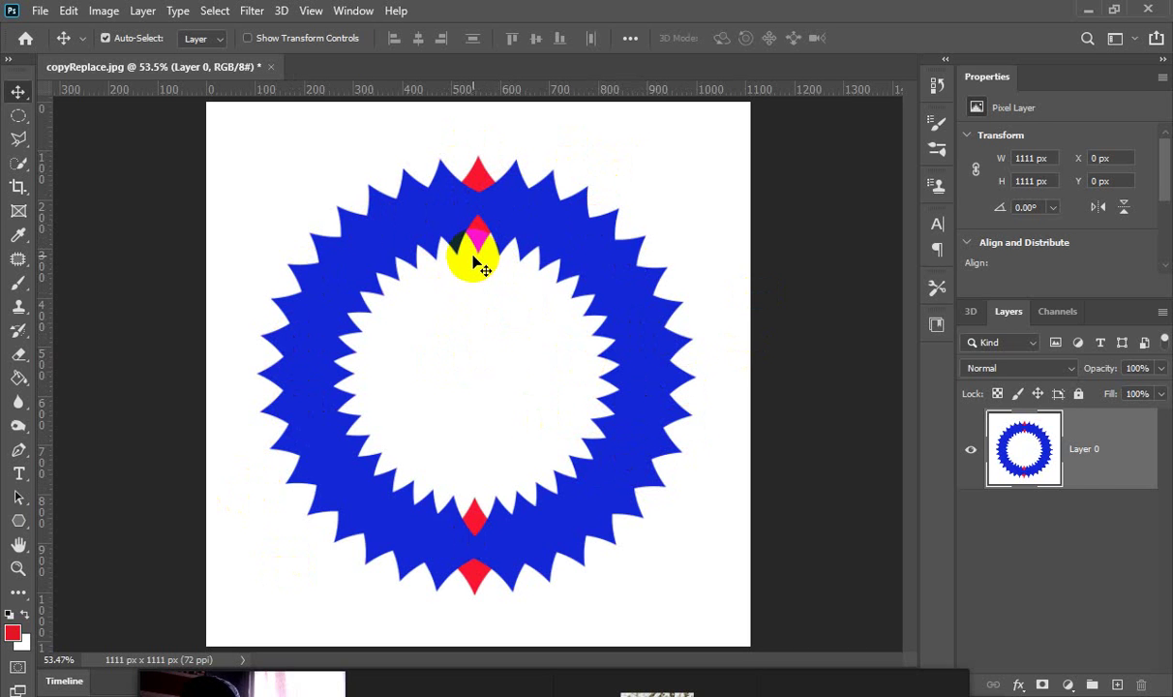
Add a new layer above the ring, hide Layer 0 and fill the new layer with the background white.
left_click(1117, 684)
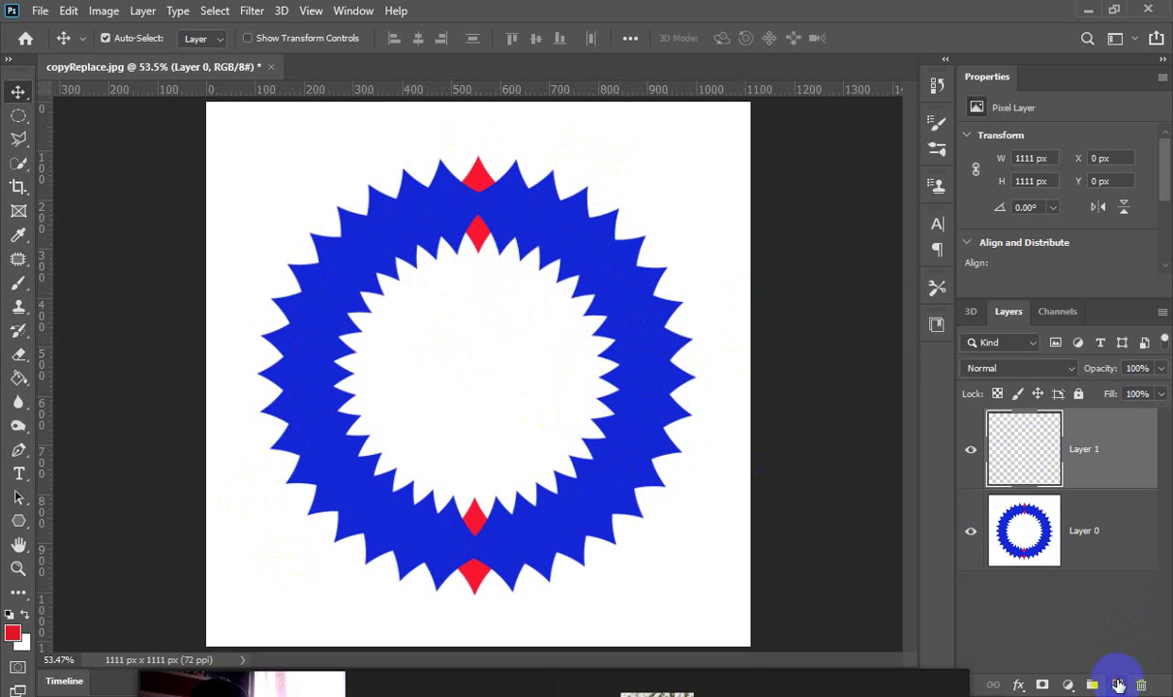
left_click(970, 530)
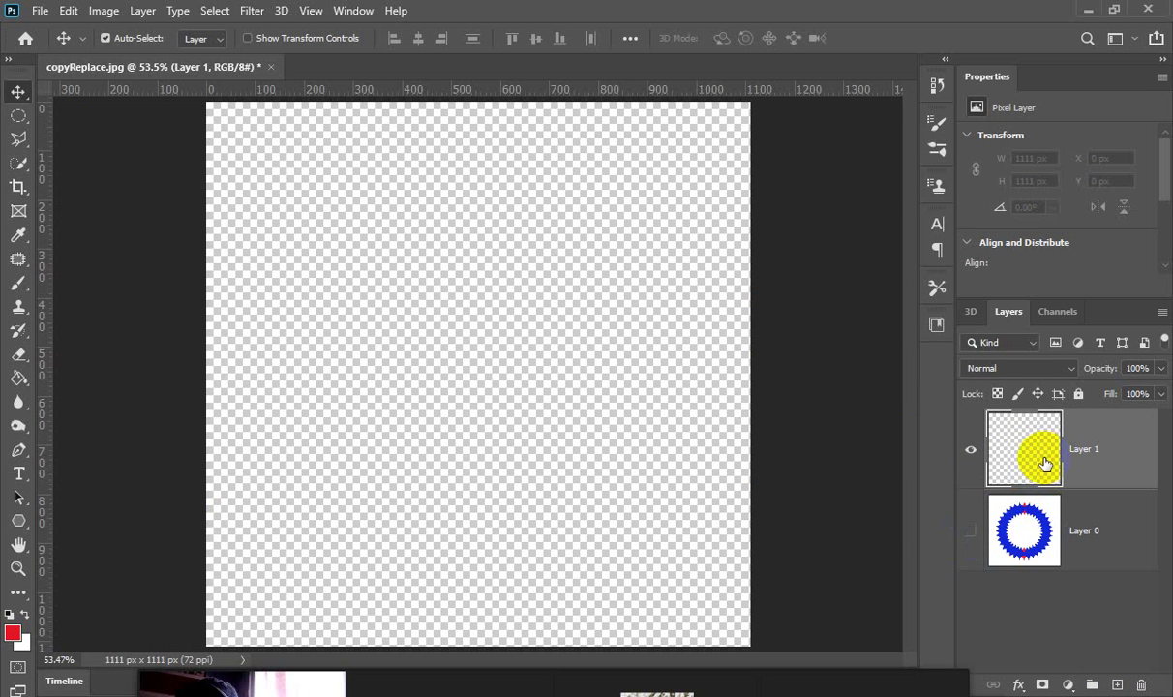
key("ctrl+BackSpace")
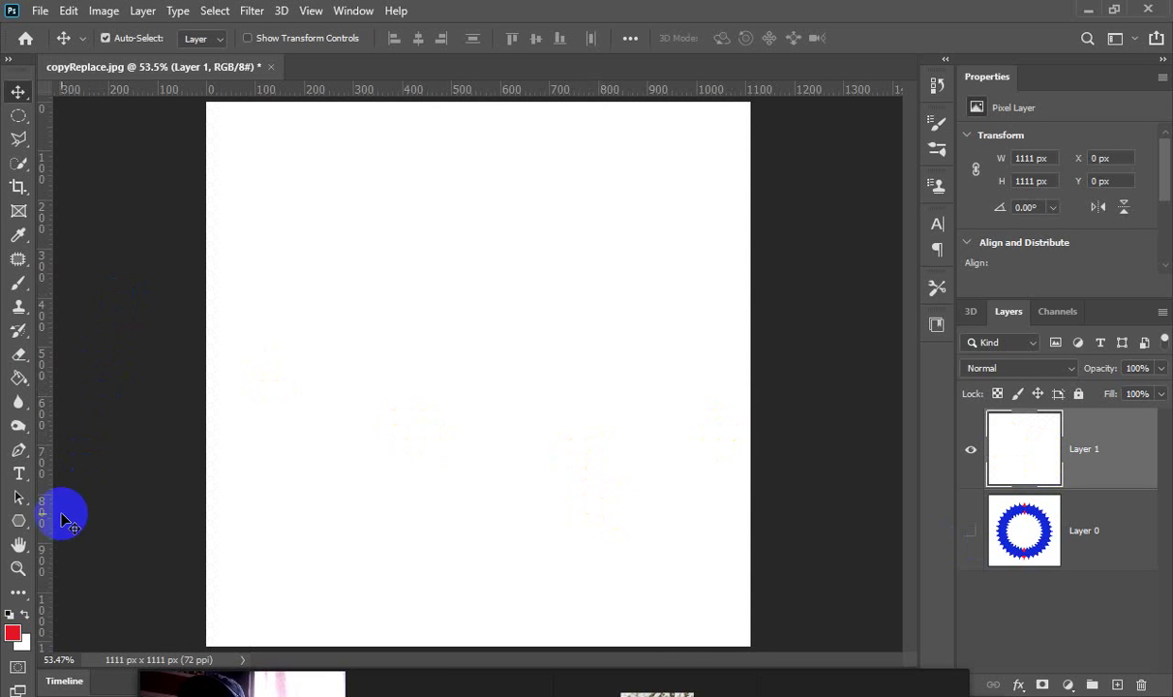
Place a vertical and a horizontal guide crossing at the centre of the canvas.
left_click_drag(26, 527, 81, 555)
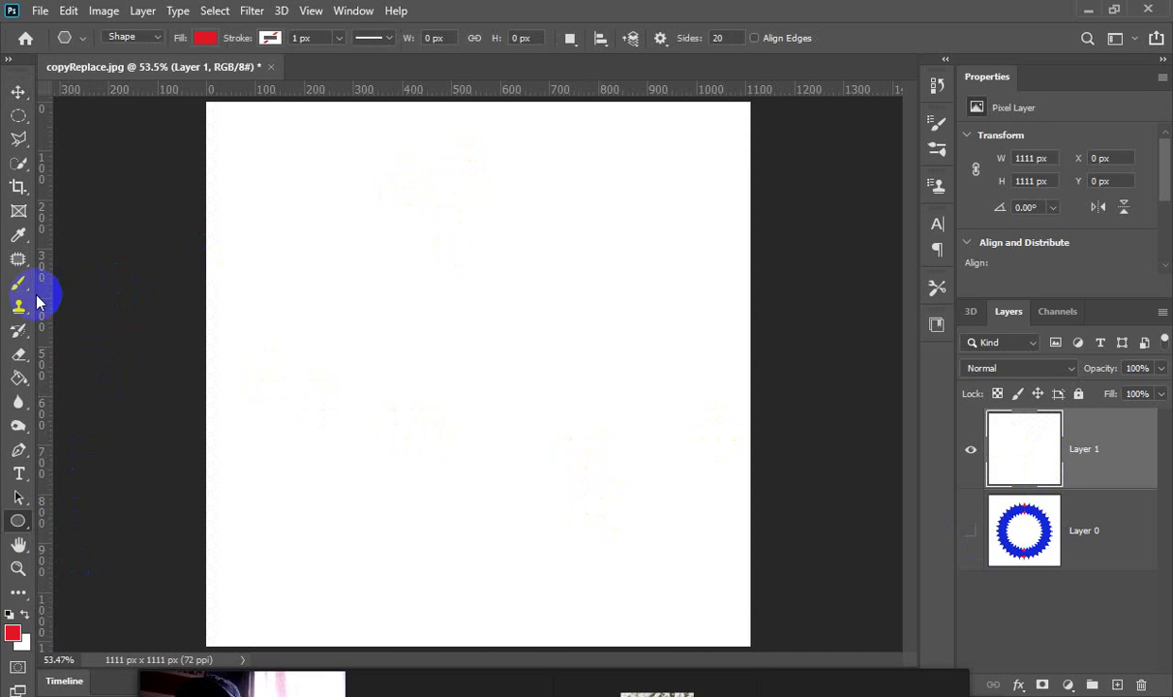
left_click_drag(45, 298, 483, 293)
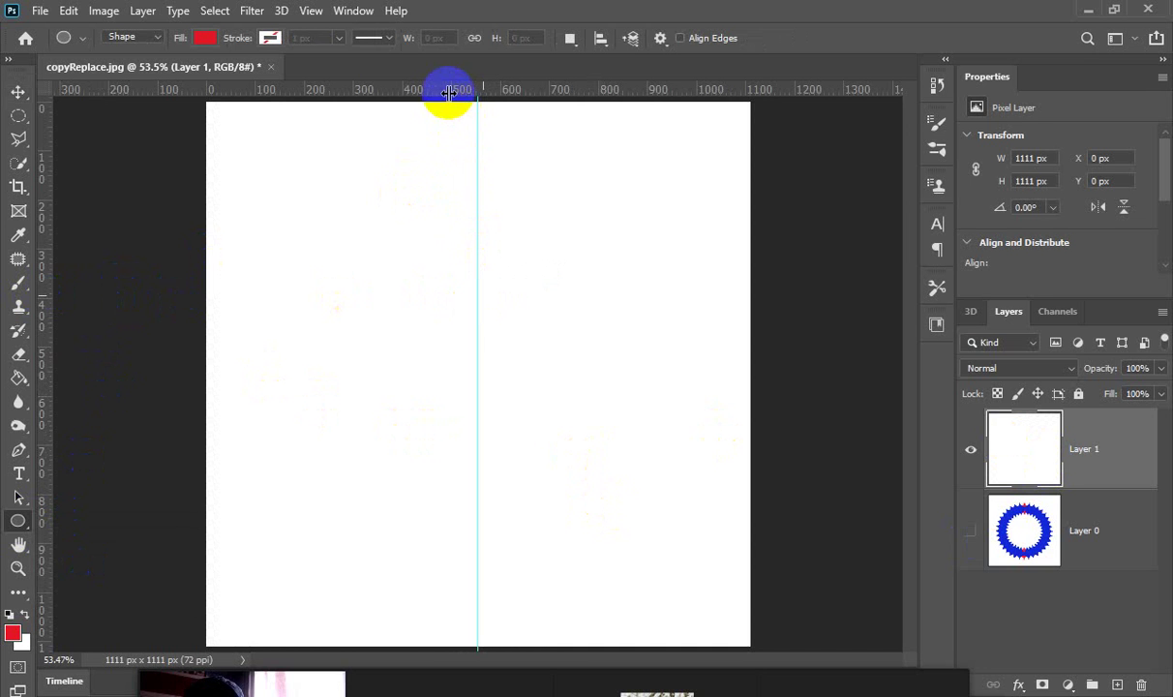
left_click_drag(447, 92, 475, 380)
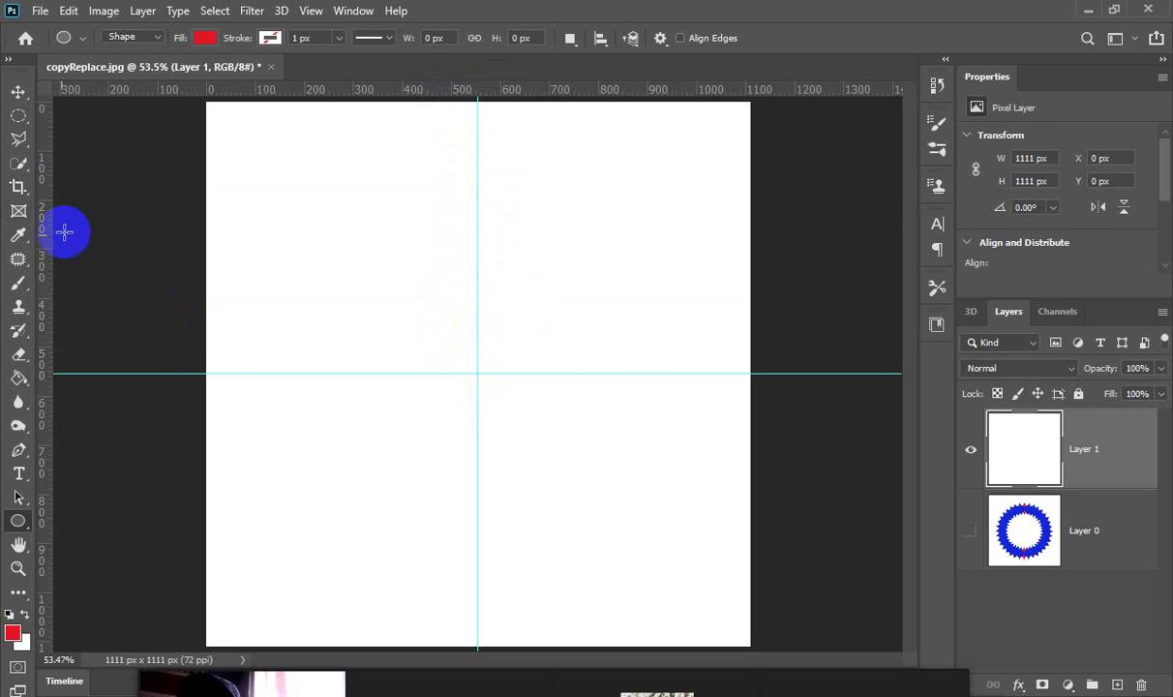
Make a circular selection about 461 px across, centred on the crossing of the guides.
left_click(18, 115)
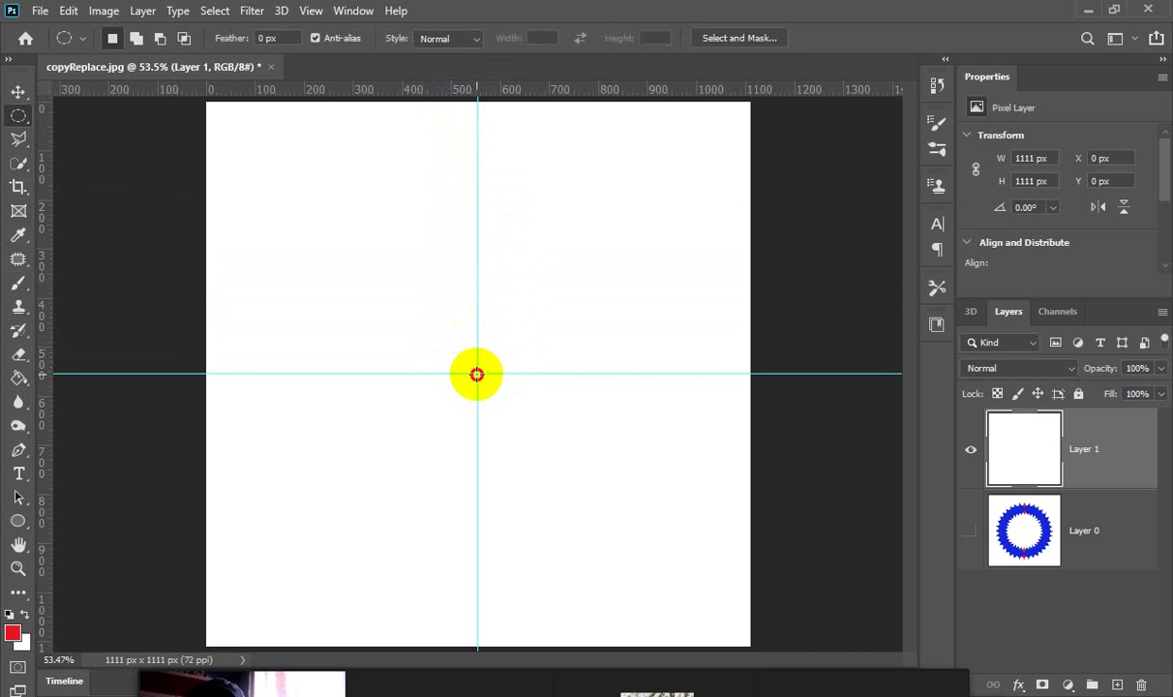
left_click_drag(477, 373, 444, 333)
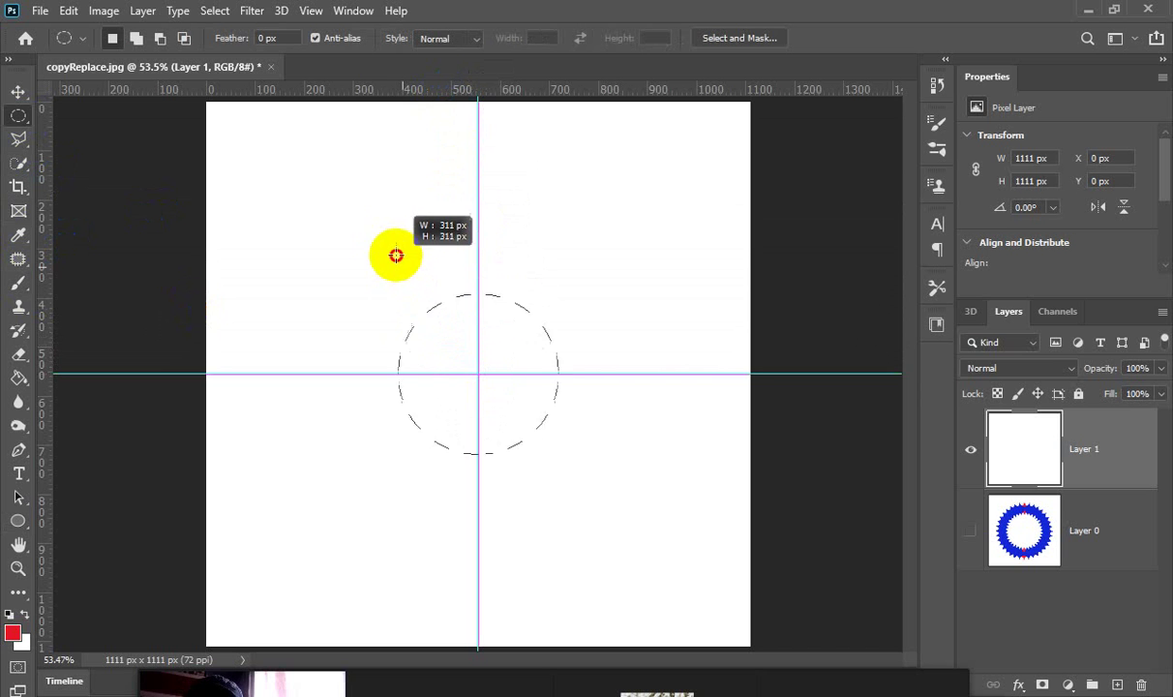
left_click_drag(396, 255, 365, 184)
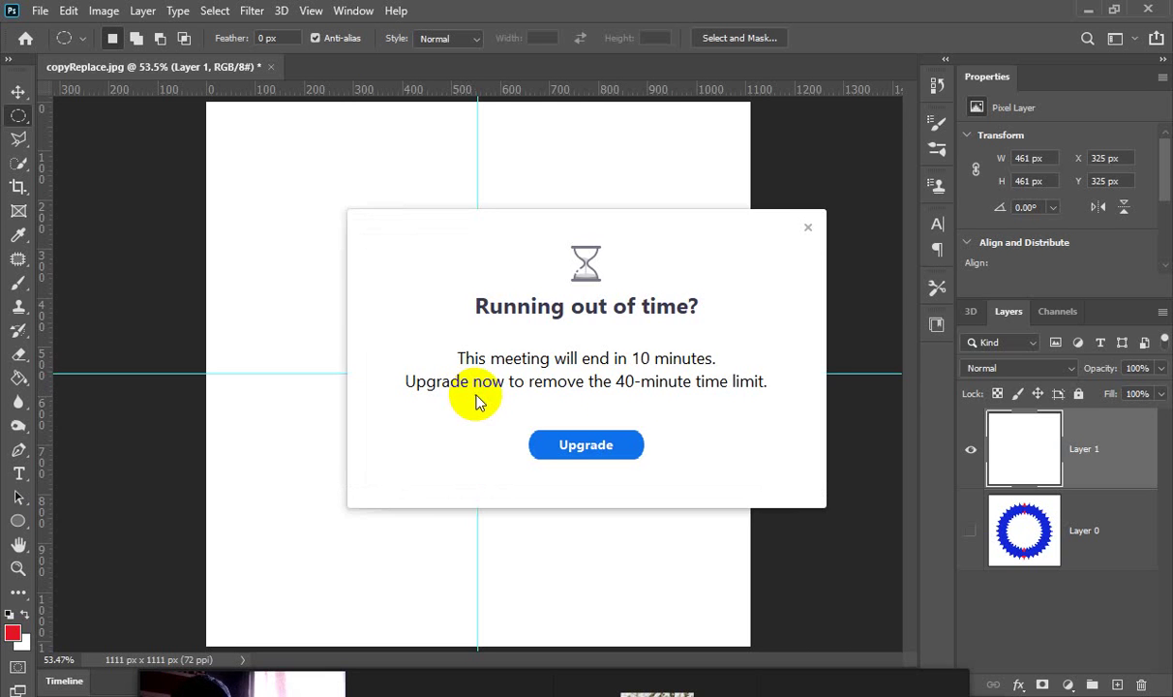
left_click(805, 228)
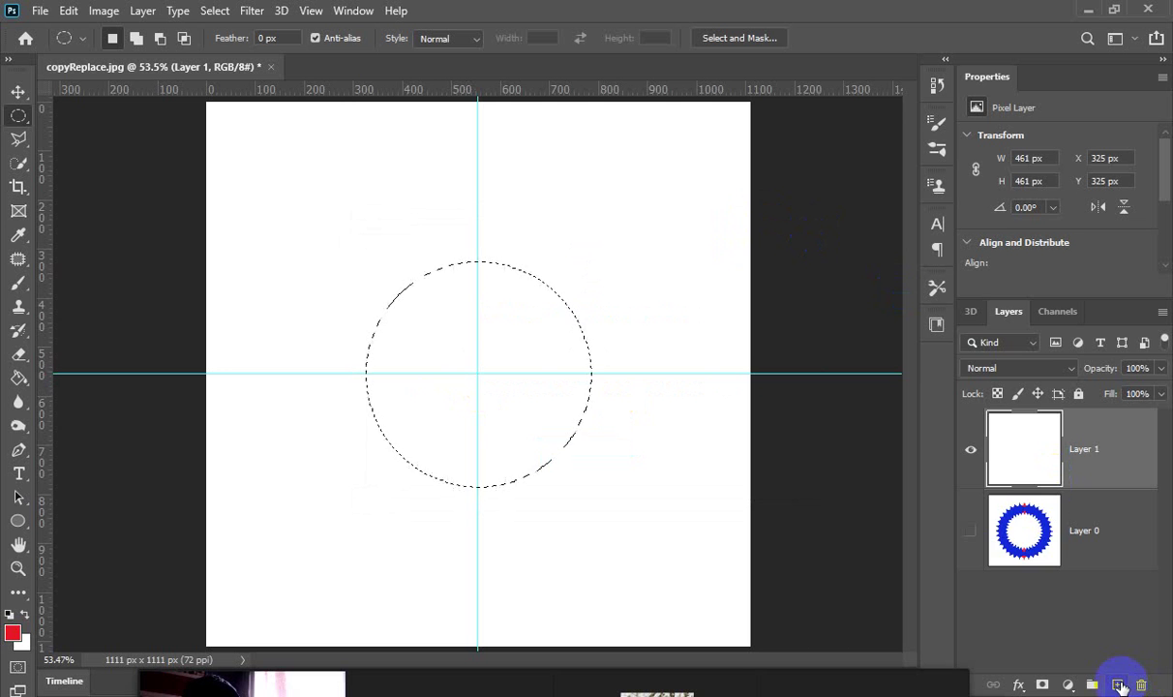
Fill the circular selection with the foreground red on a new layer, deselect it and activate the Ellipse tool.
left_click(1120, 685)
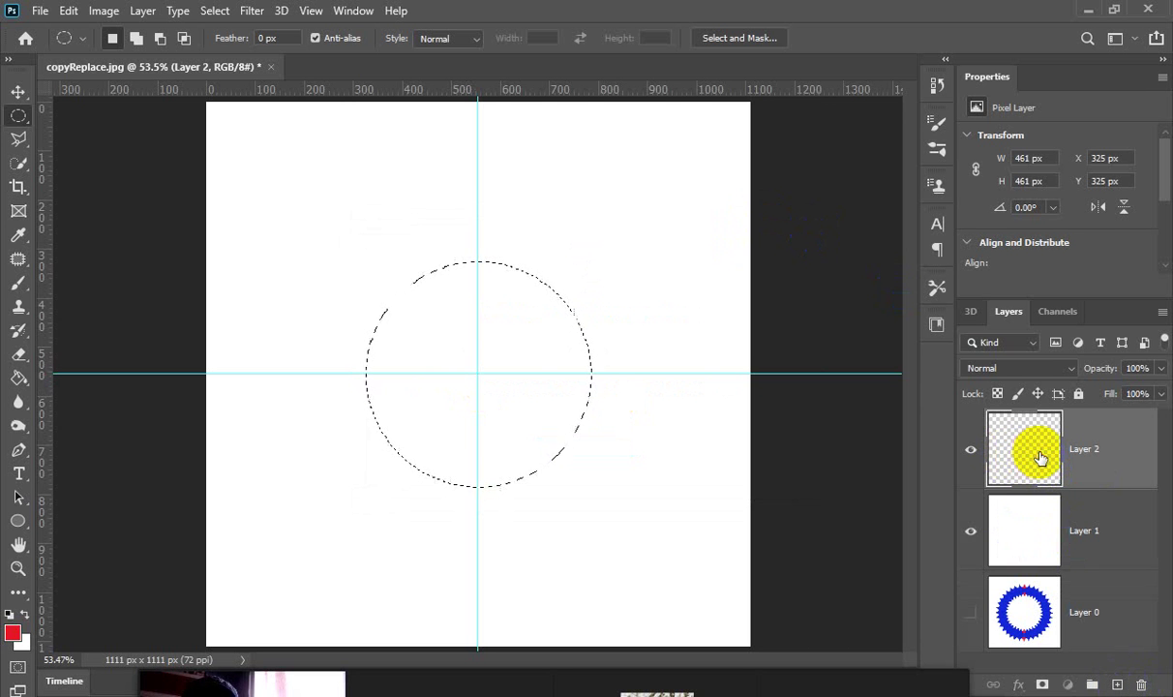
key("alt+BackSpace")
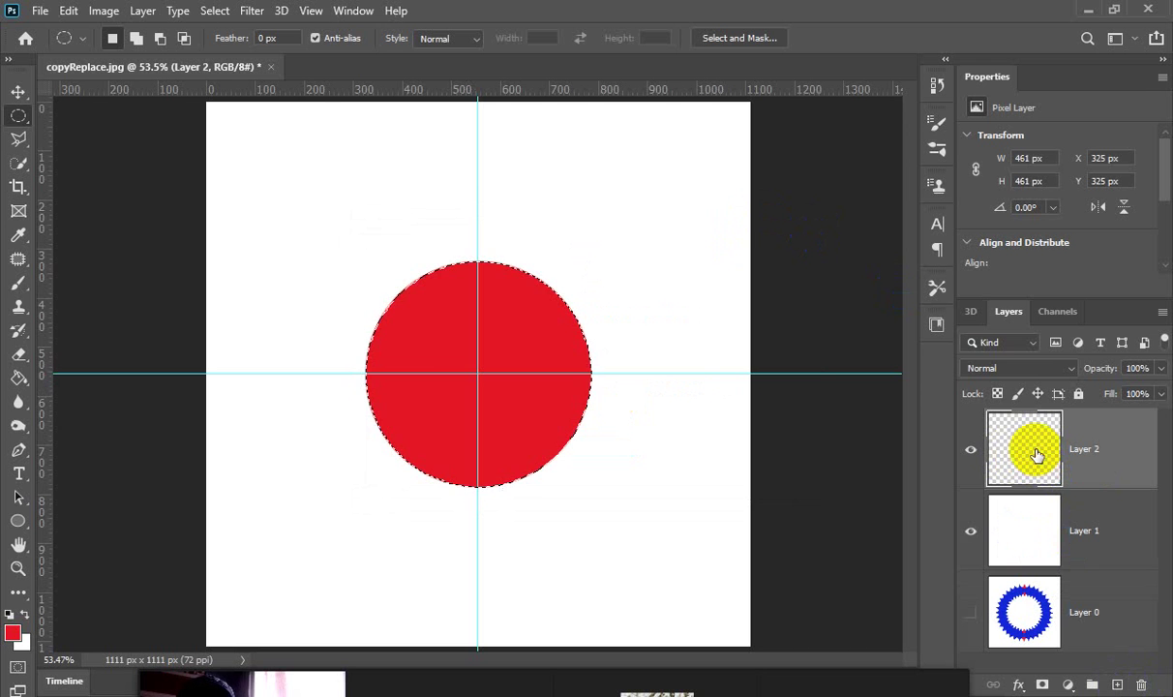
key("ctrl+d")
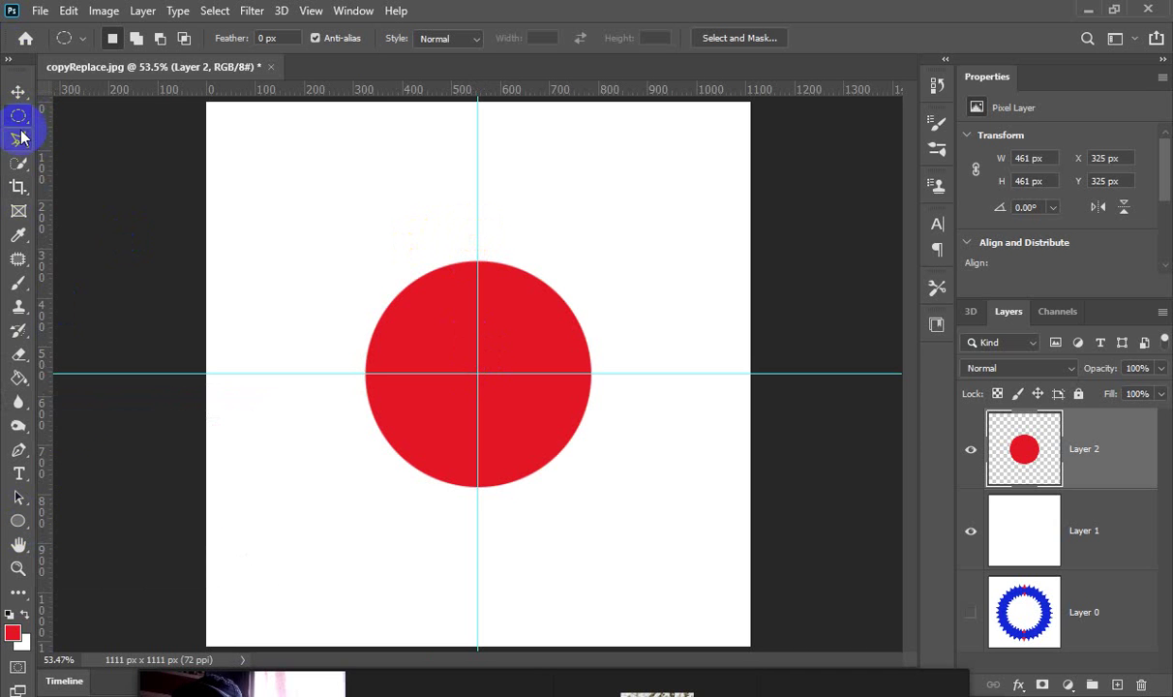
left_click(18, 522)
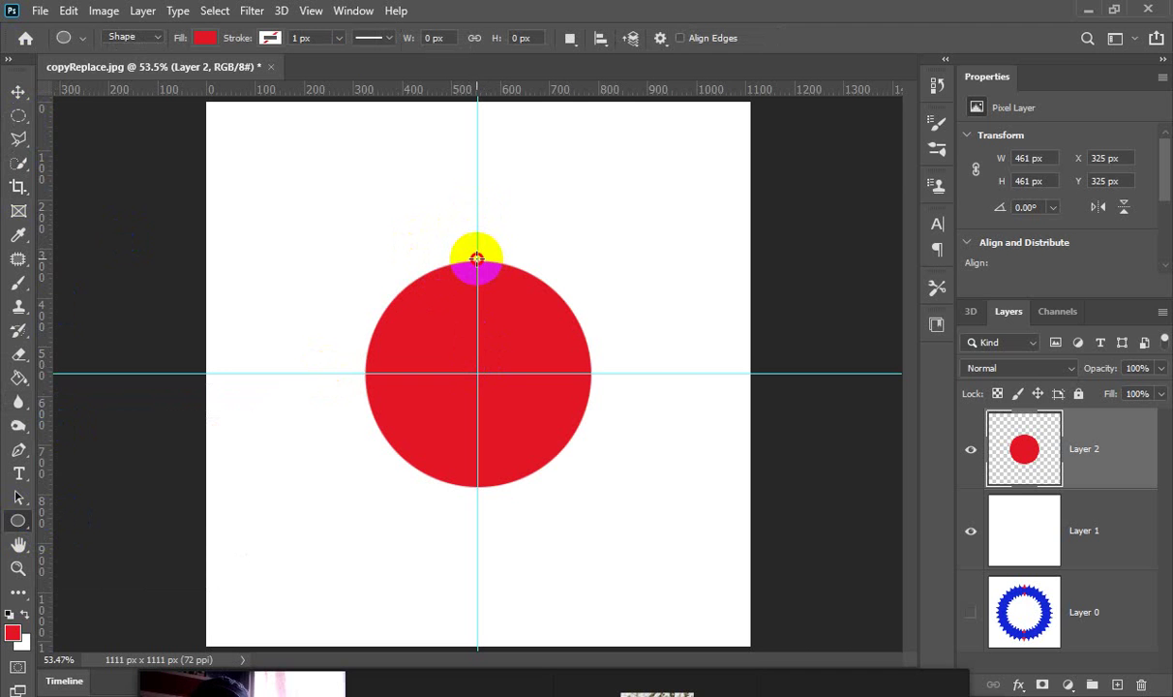
left_click_drag(476, 259, 521, 221)
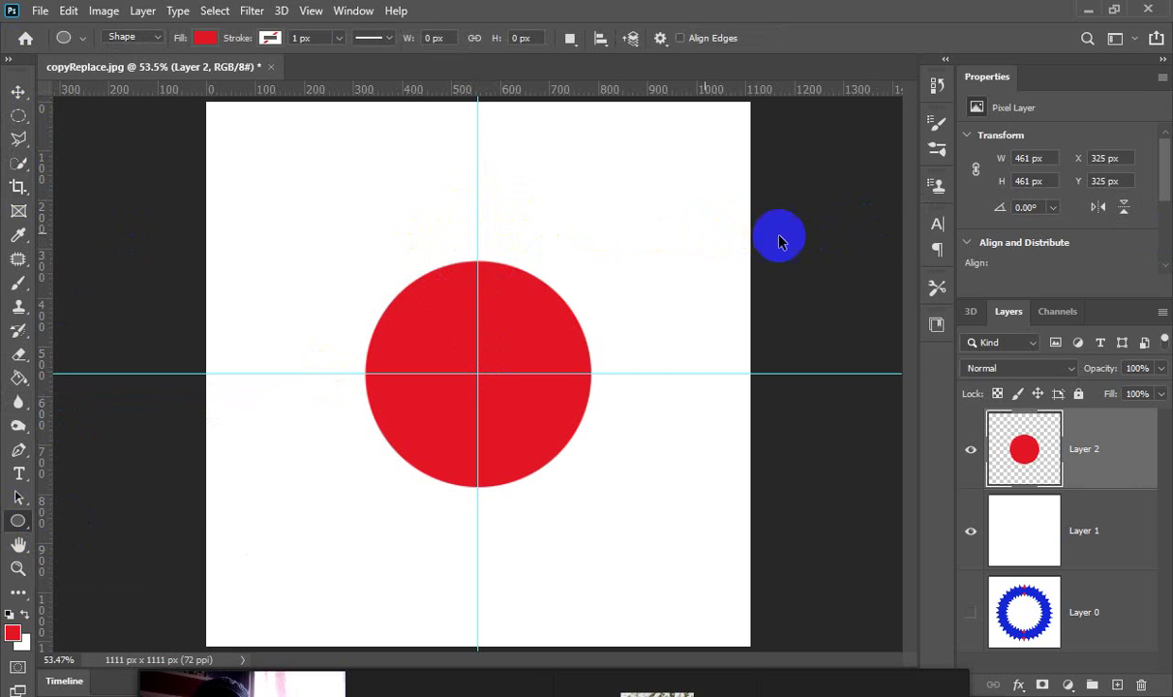
left_click(489, 247)
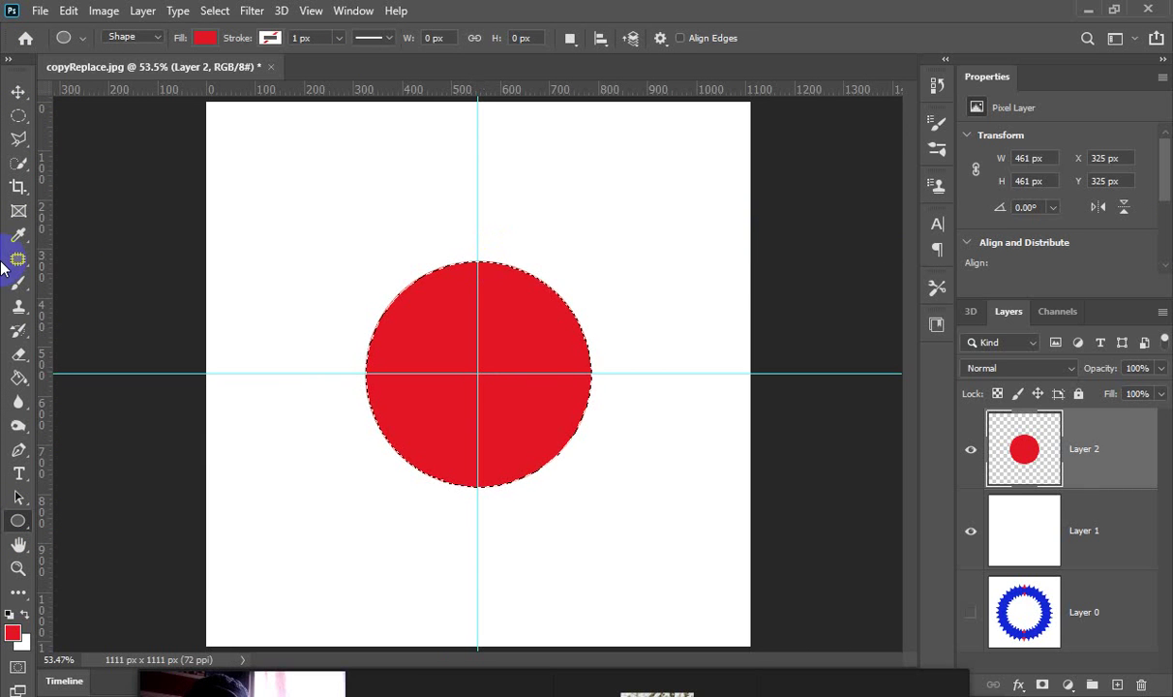
key("ctrl+d")
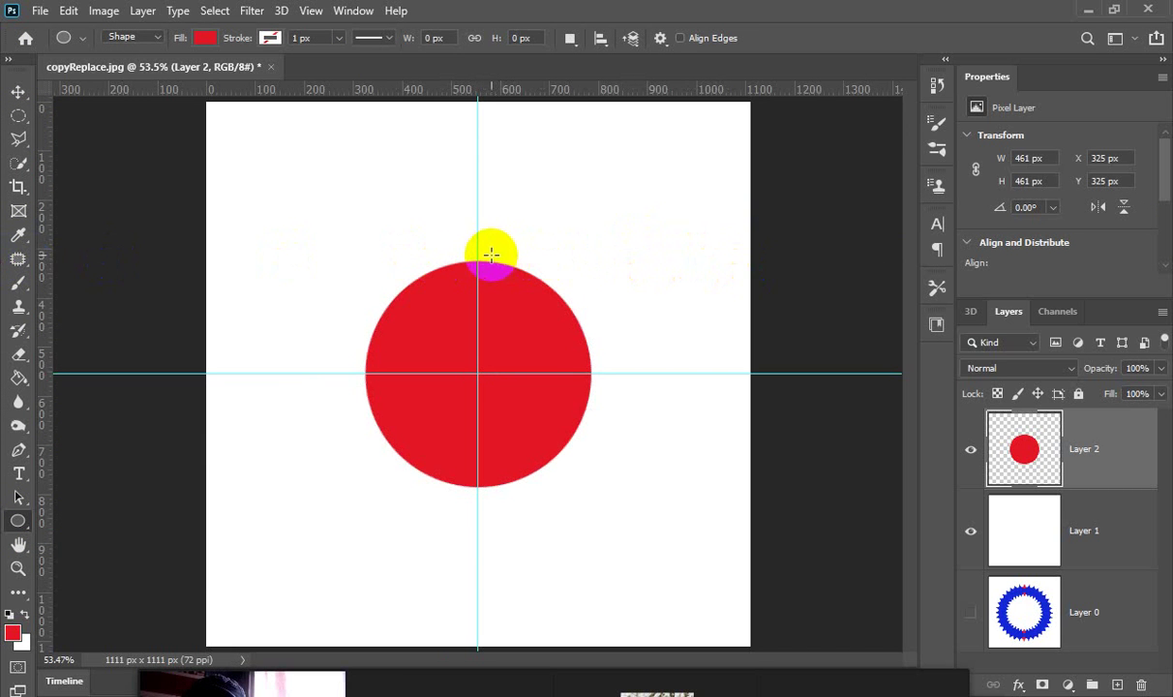
left_click_drag(490, 253, 1159, 252)
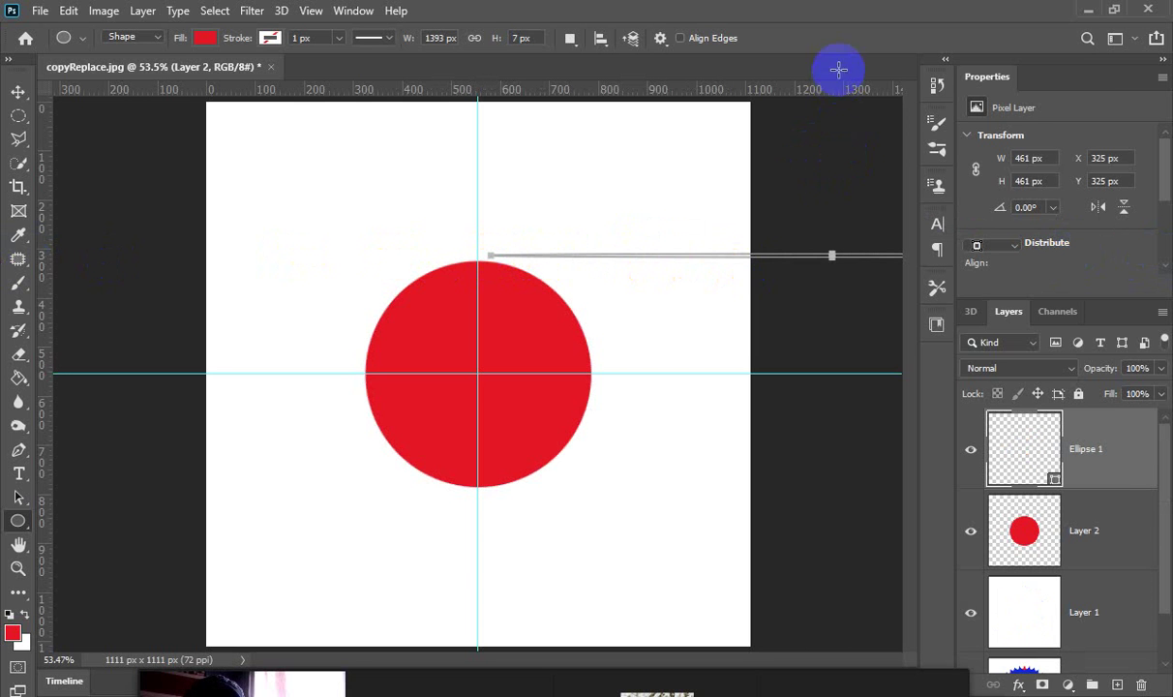
key("ctrl+z")
left_click(781, 128)
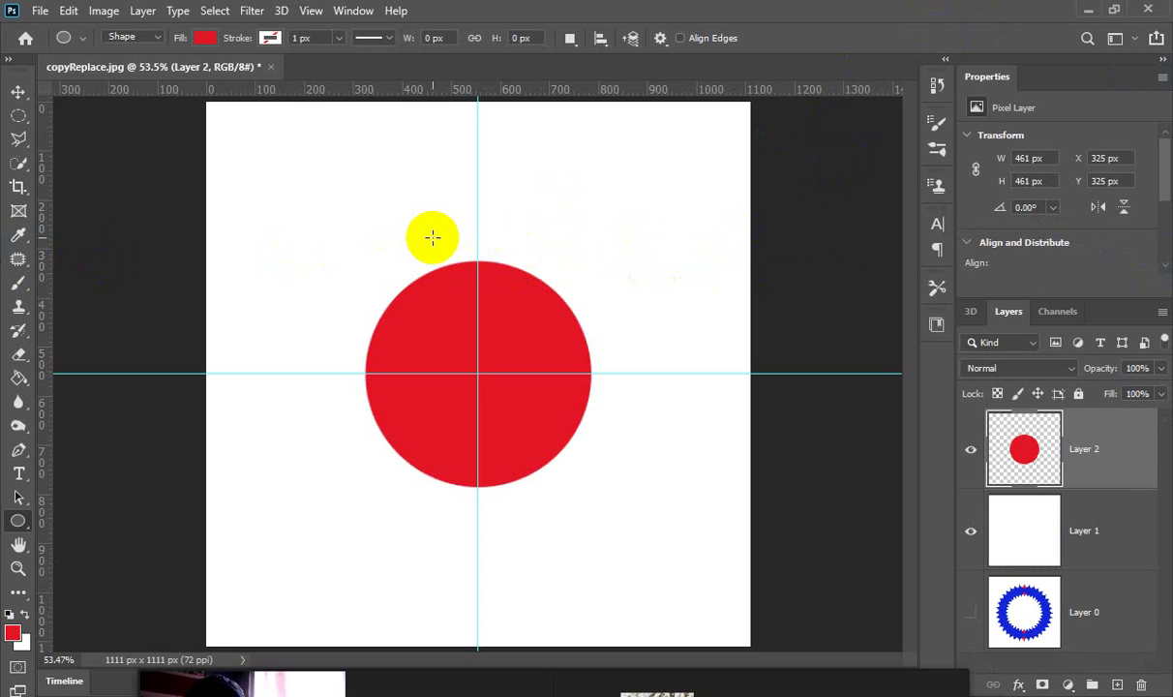
Draw a red ellipse about 482 × 147 px over the circle's upper edge and narrow it to 47 px wide beside the vertical guide.
left_click_drag(471, 219, 1172, 290)
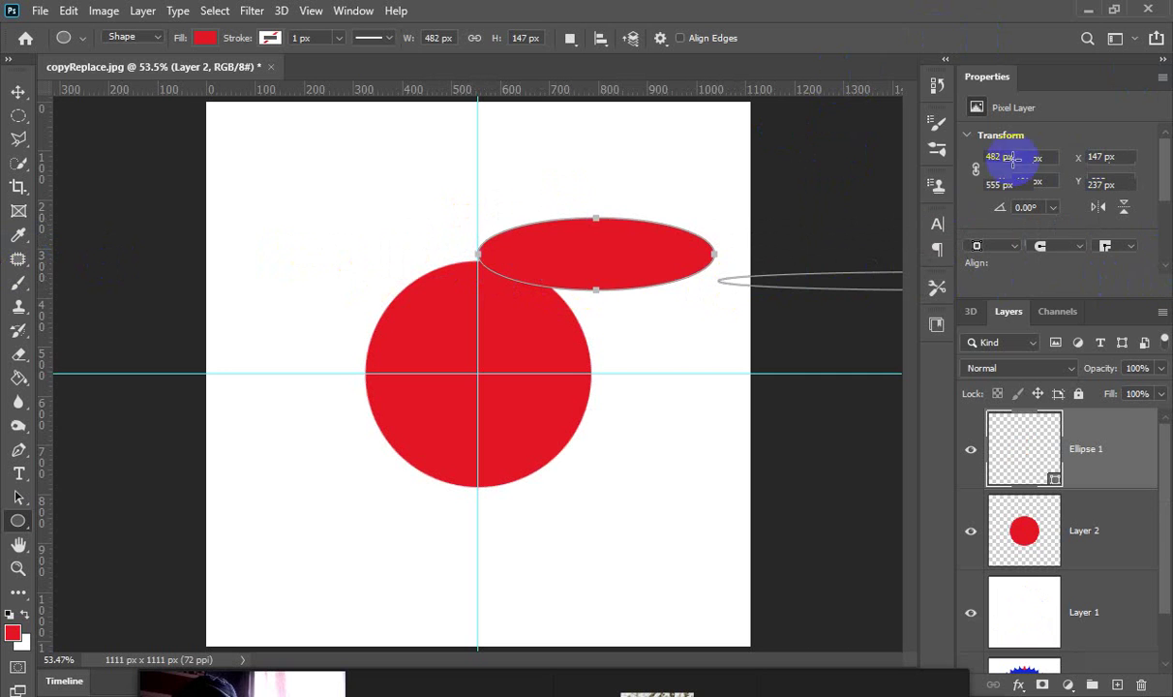
key("ctrl+z")
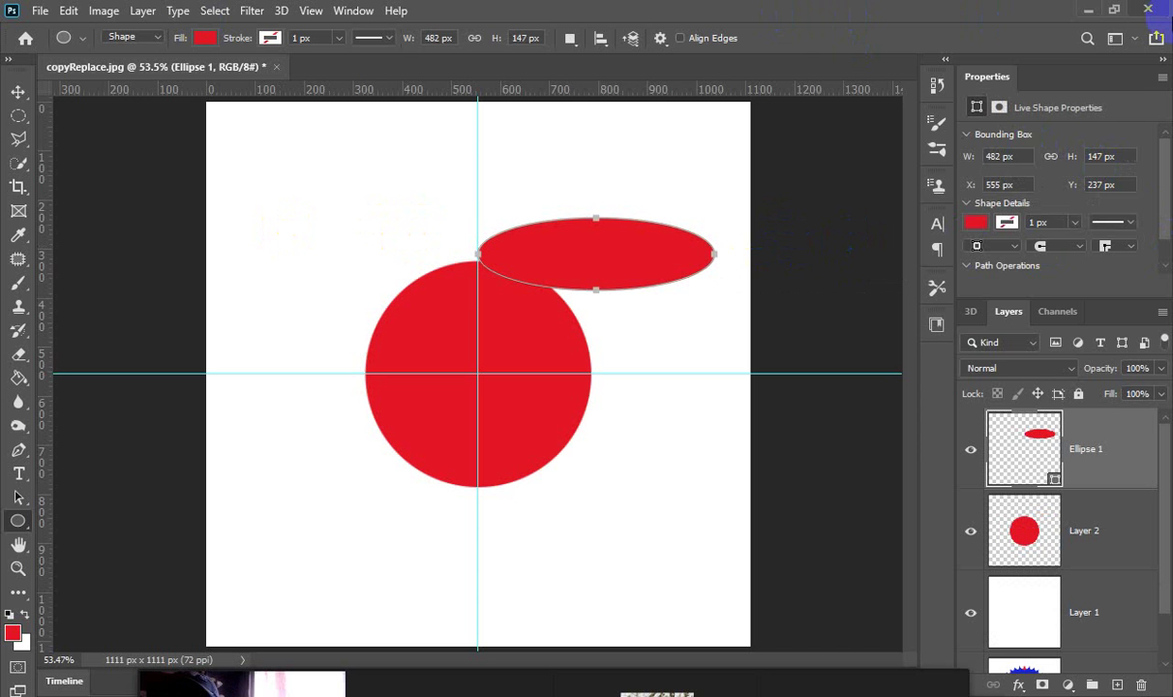
key("ctrl+t")
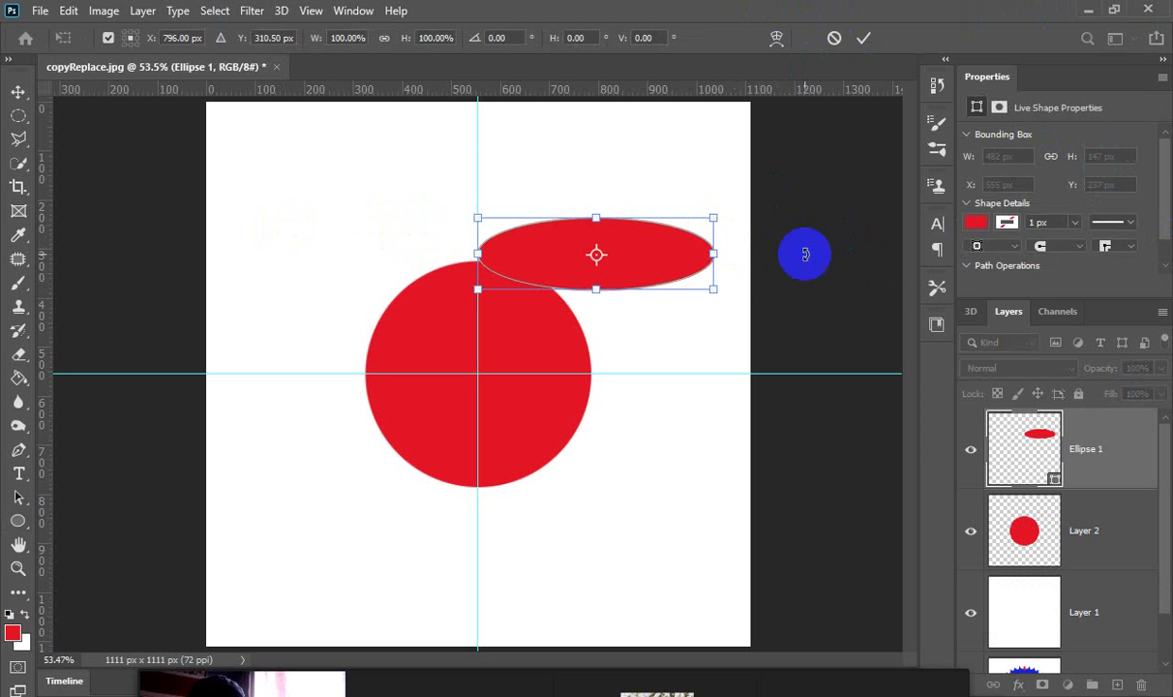
left_click_drag(713, 254, 456, 254)
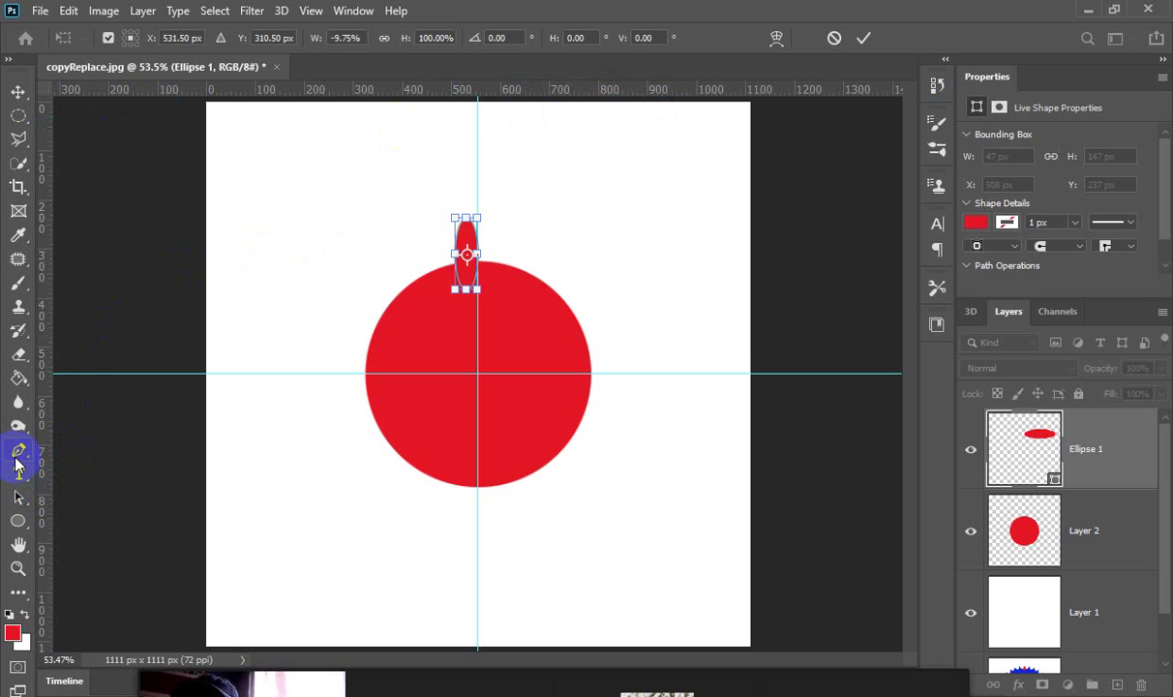
left_click(19, 523)
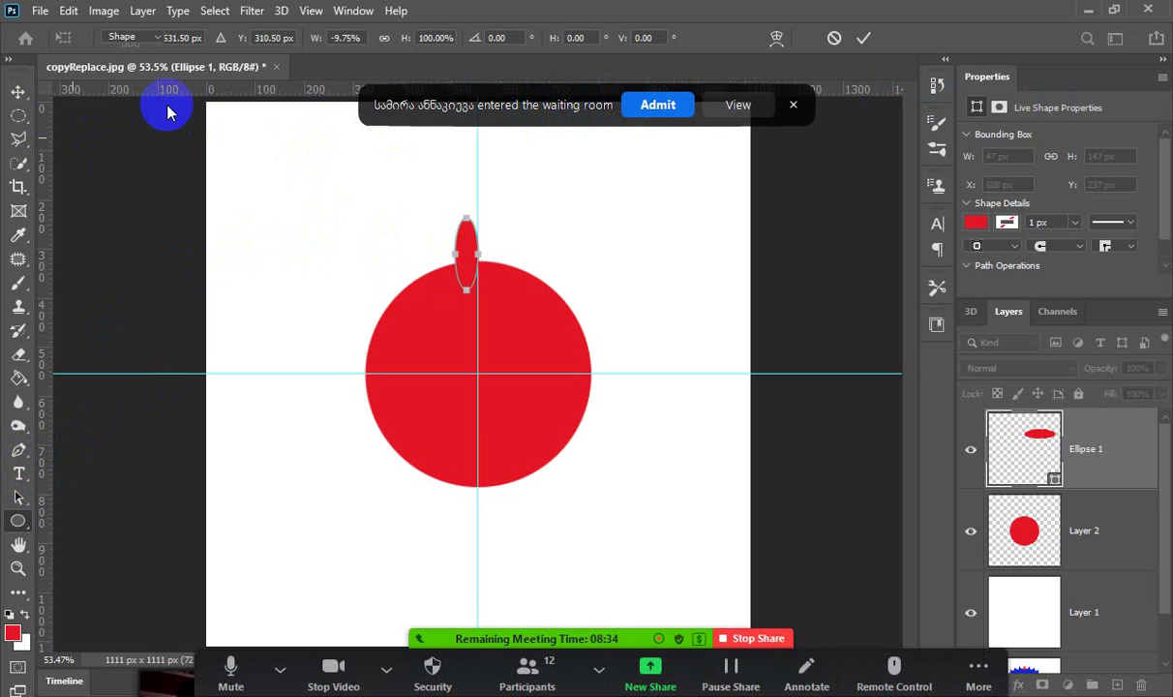
left_click(656, 114)
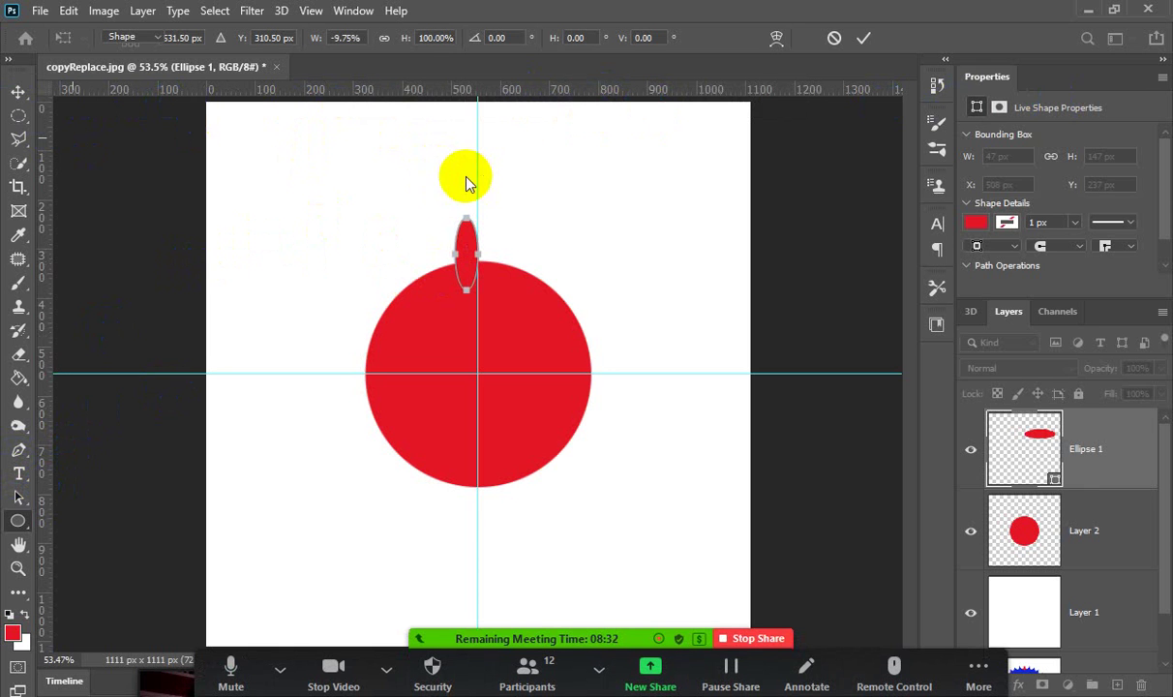
left_click(968, 230)
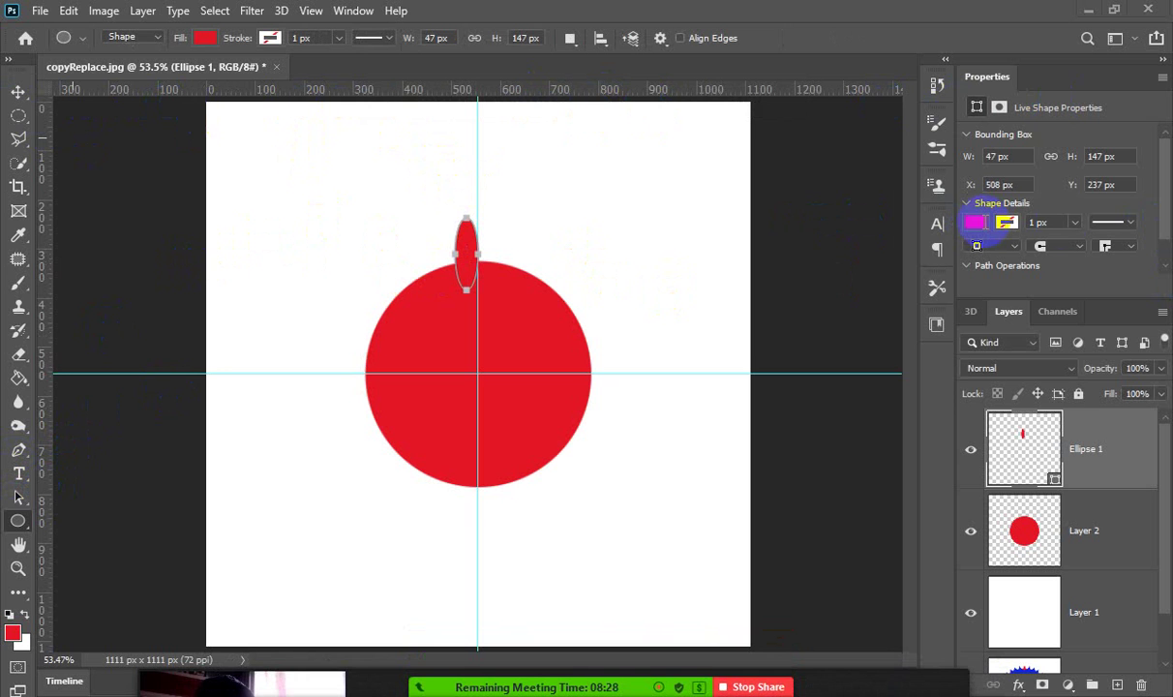
Change the narrow ellipse's fill colour to the recently used dark blue.
left_click(204, 40)
left_click(155, 136)
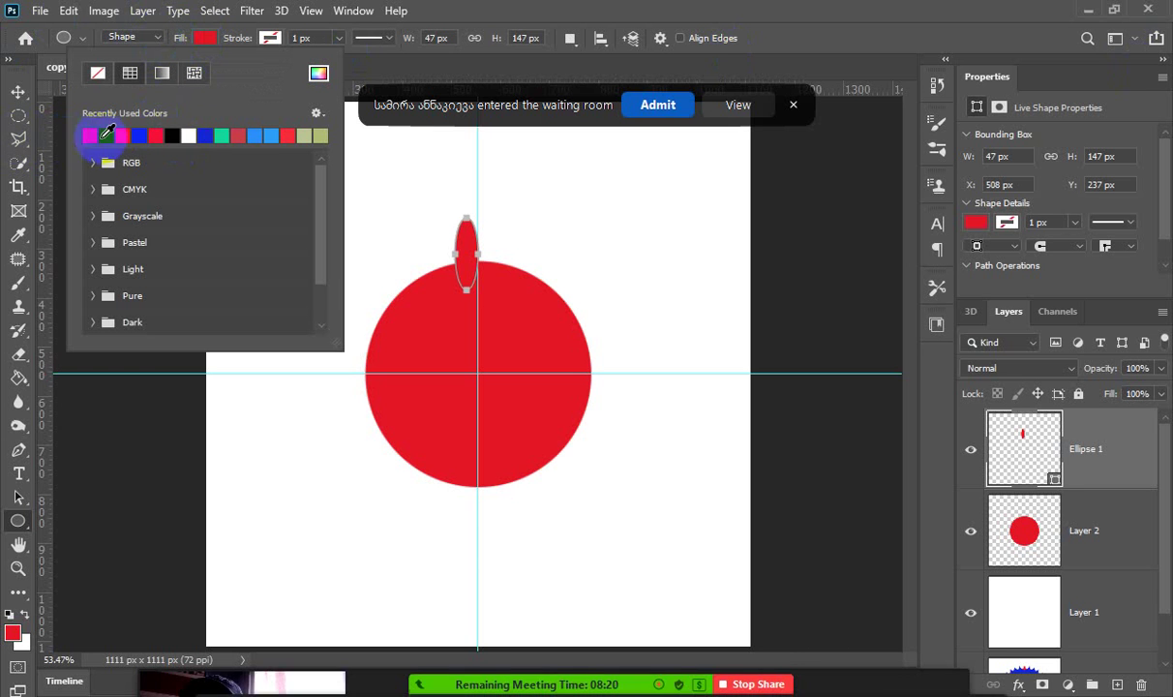
left_click(204, 136)
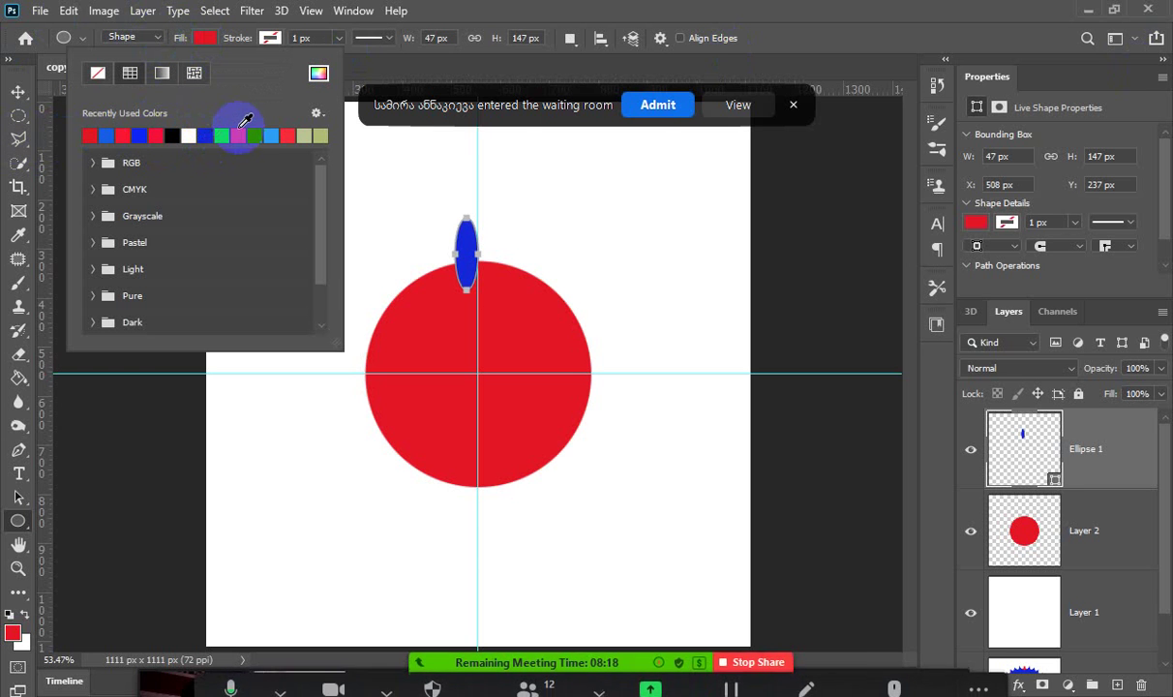
left_click(654, 109)
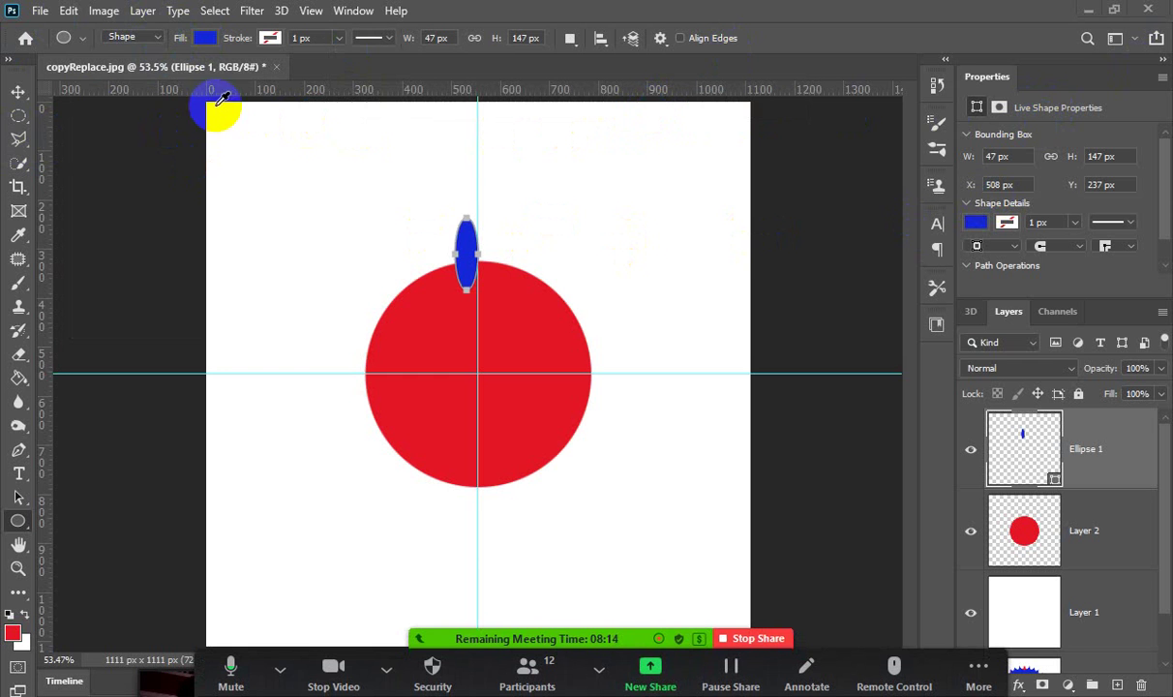
Centre the blue ellipse on the vertical guide and raise it to Y 178 px so its lower tip meets the red circle's top.
left_click(18, 91)
left_click_drag(463, 259, 479, 288)
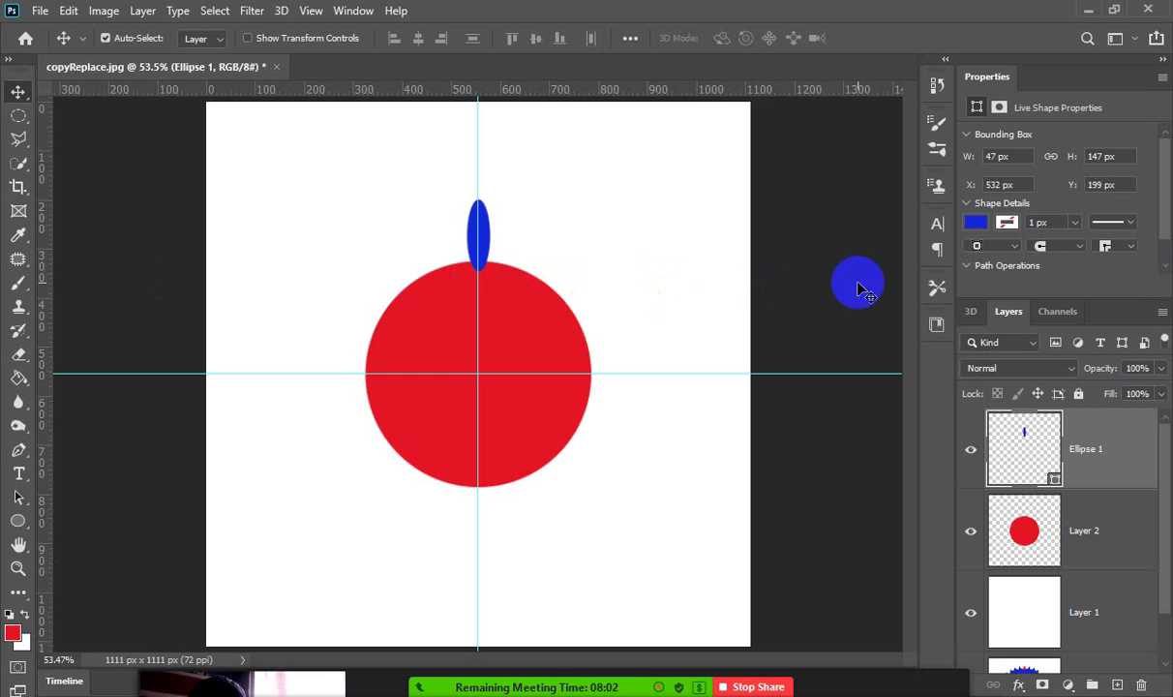
key("Up")
key("Up")
key("Up")
key("Up")
key("Up")
key("Up")
key("Up")
key("Up")
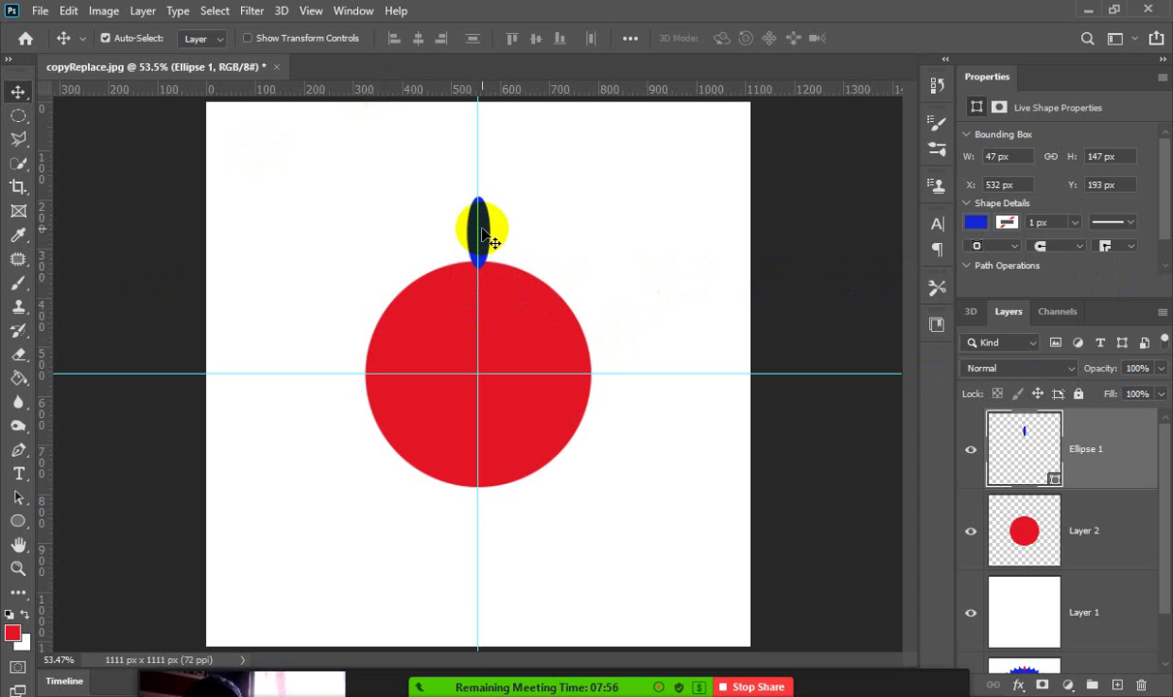
left_click_drag(492, 240, 492, 239)
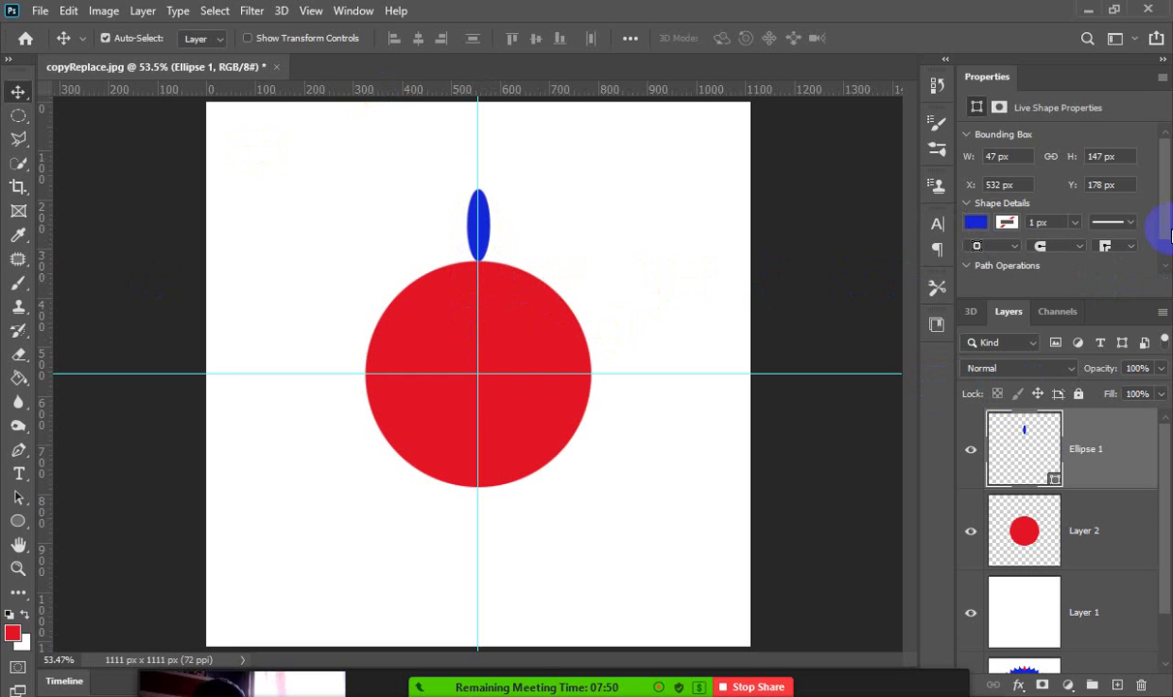
left_click(569, 282)
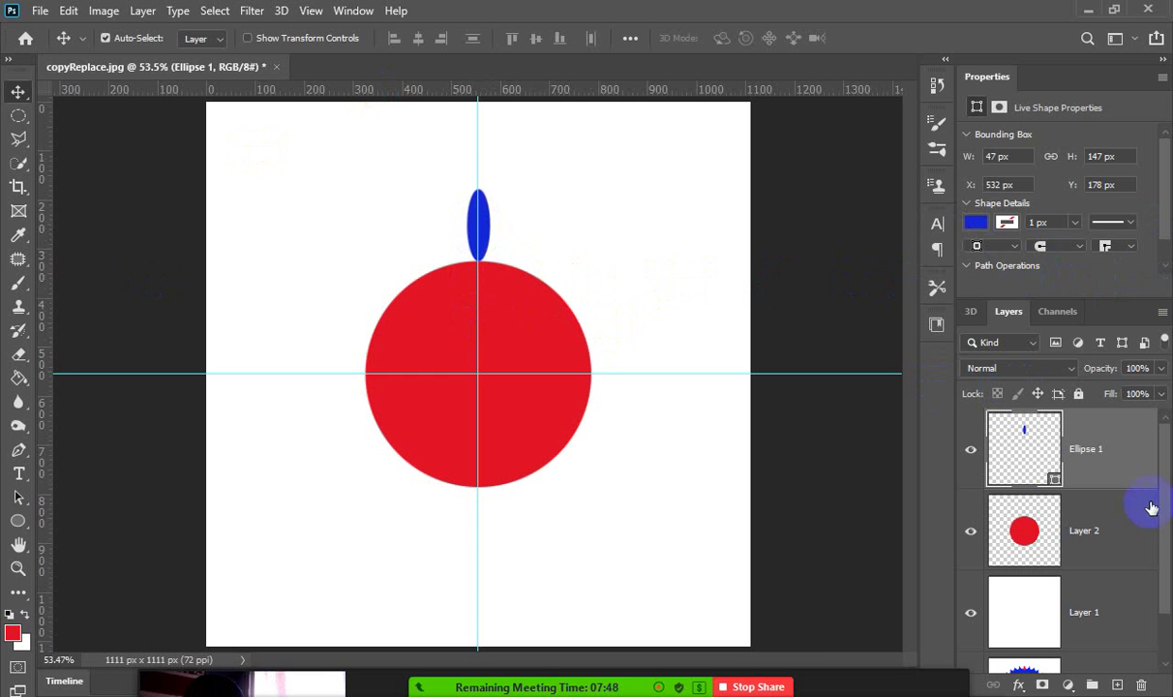
left_click(1070, 452)
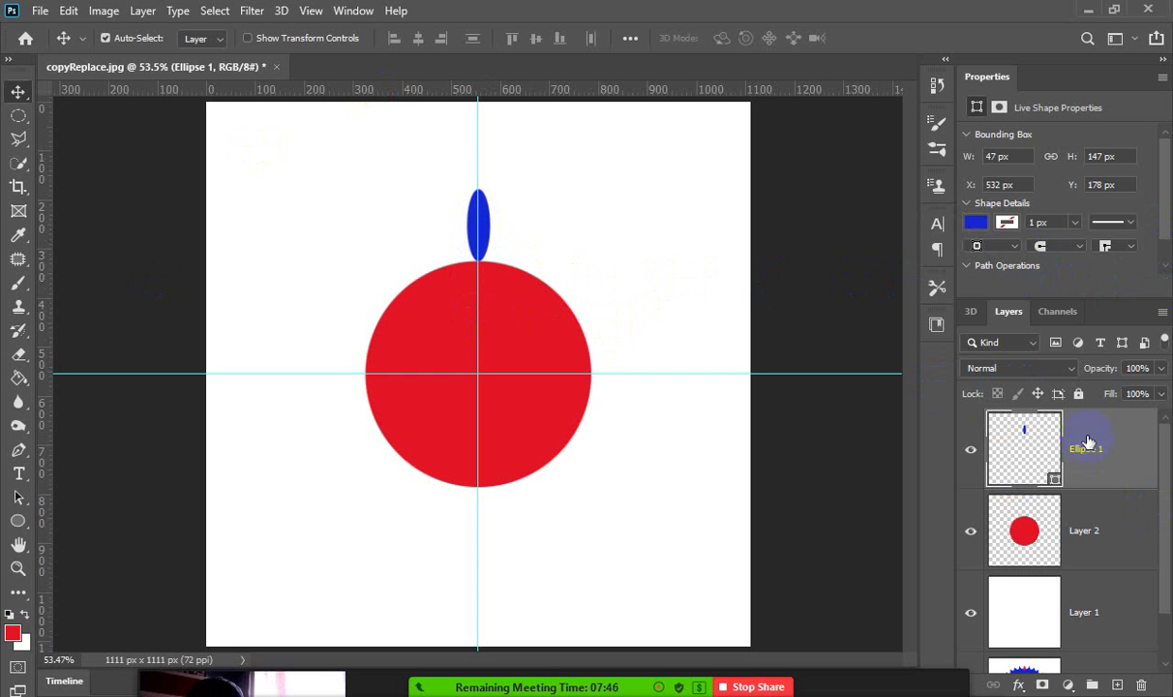
left_click(1047, 443)
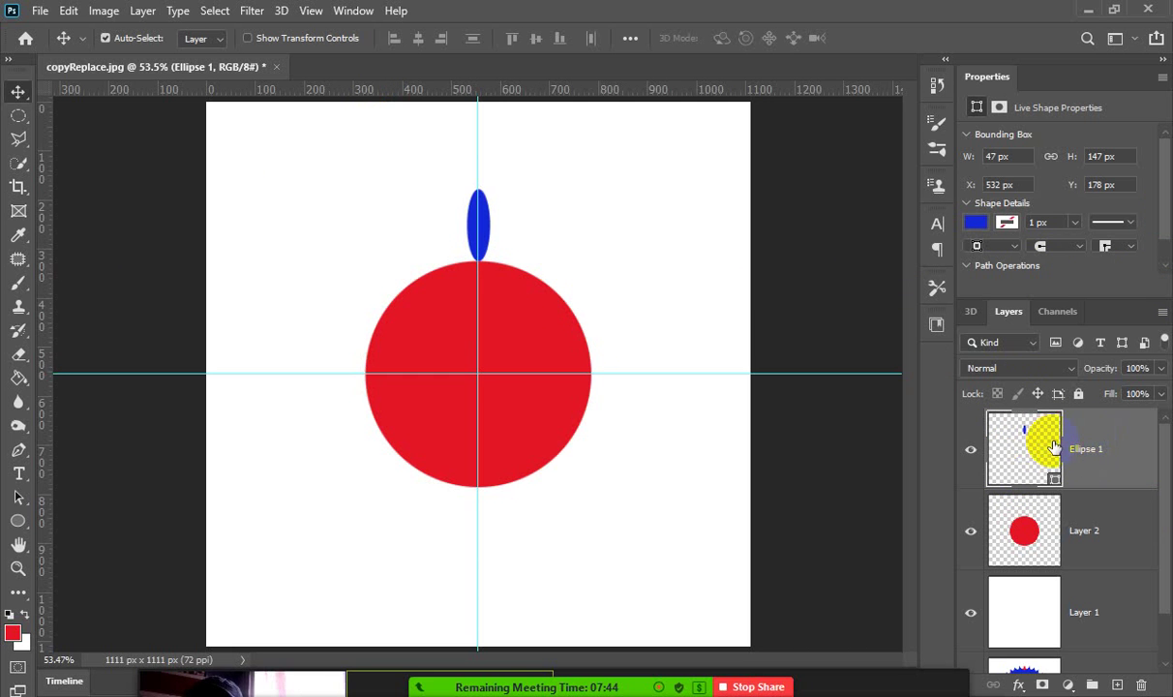
Duplicate the layer holding the narrow blue ellipse.
key("ctrl+j")
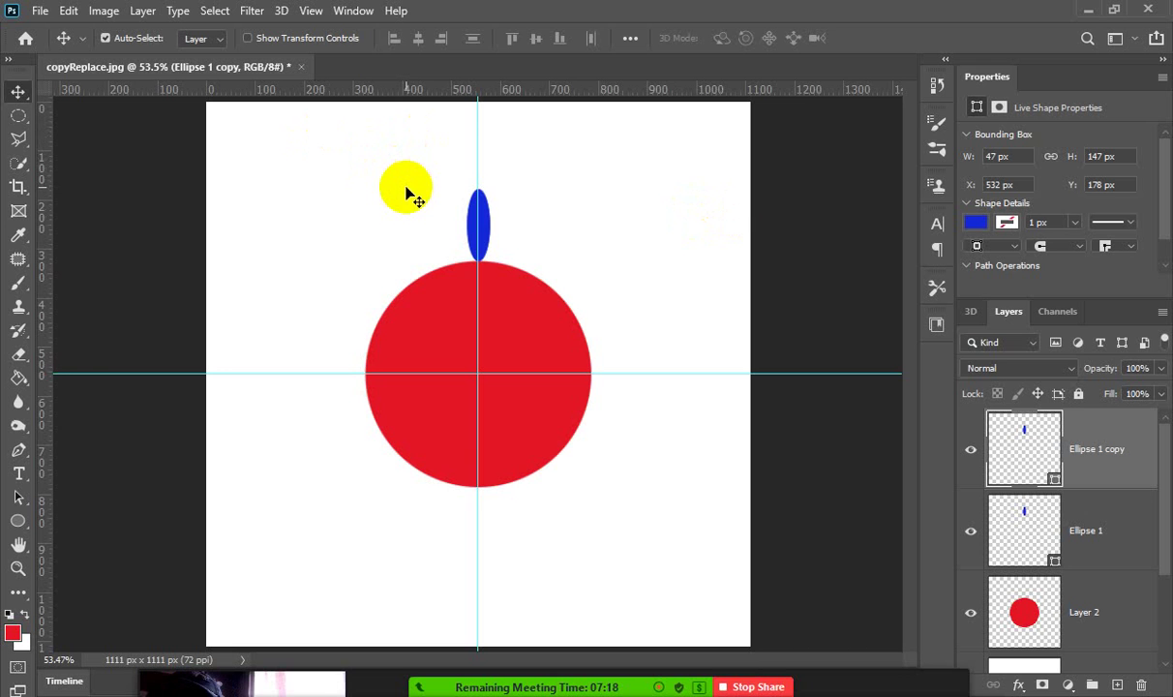
Try rotating the ellipse copy about 55° around its own centre with Free Transform, and cancel the transform.
key("ctrl+t")
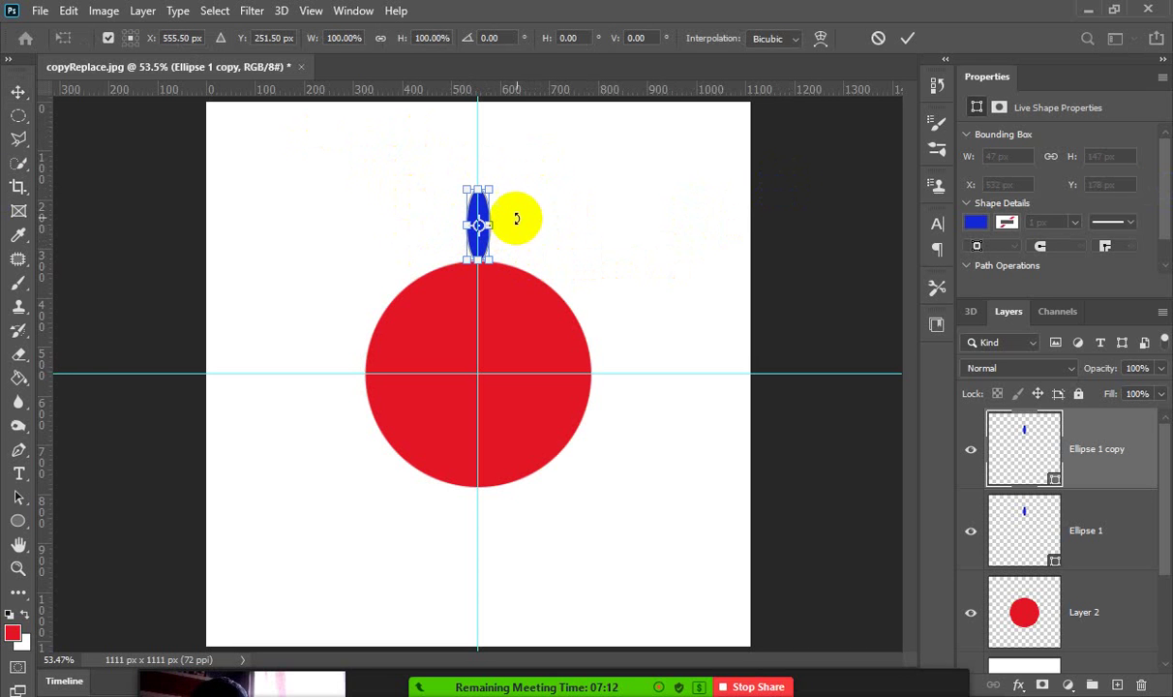
left_click_drag(519, 200, 627, 292)
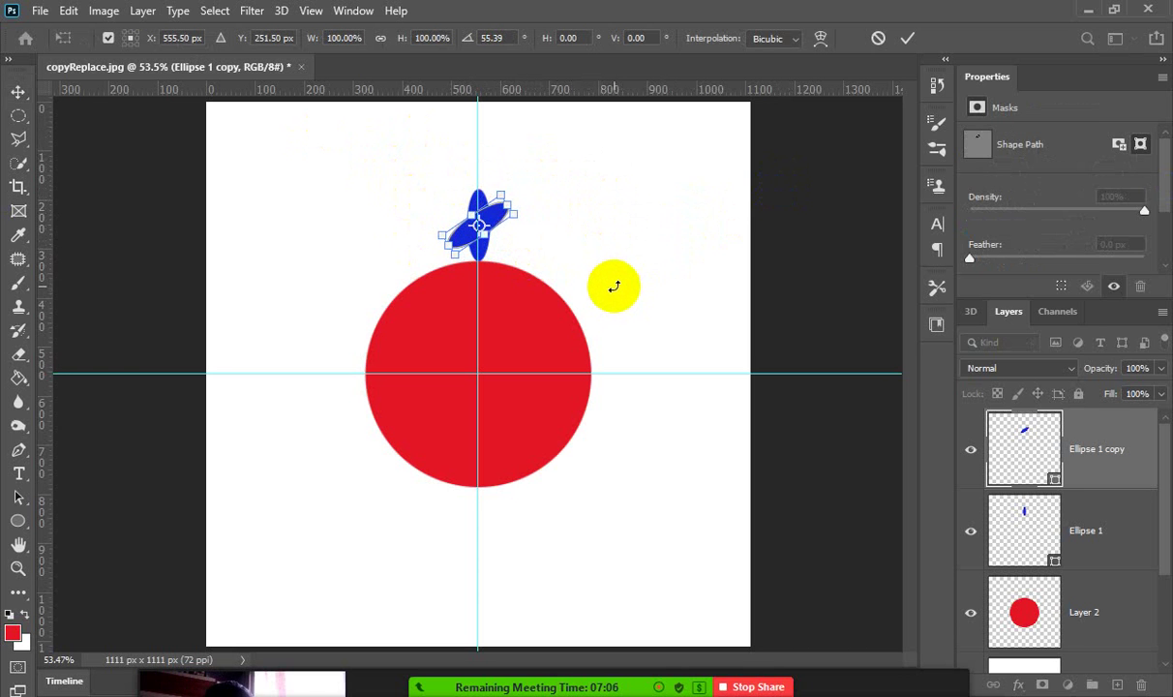
key("ctrl+z")
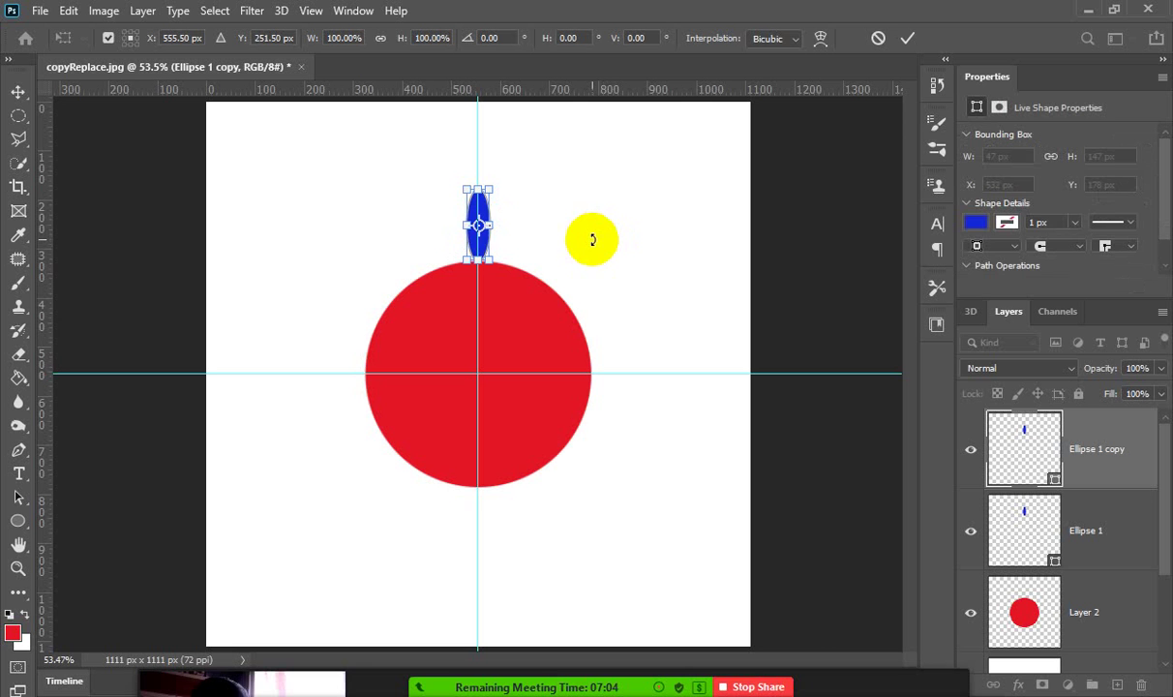
left_click(876, 39)
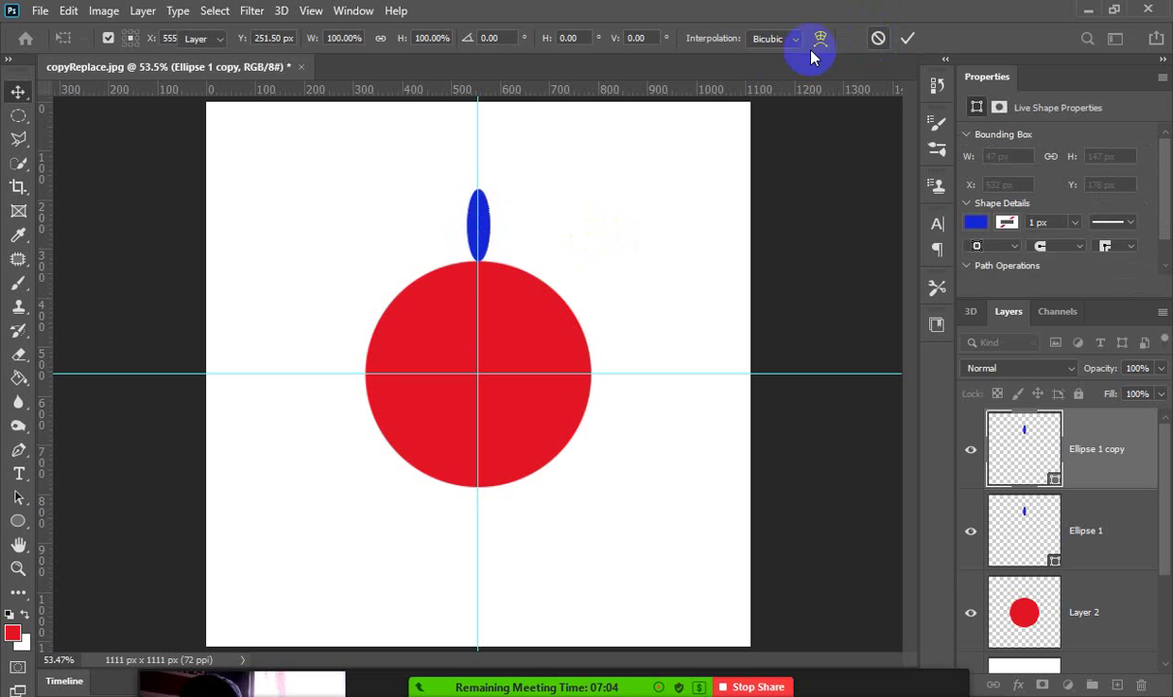
Start the Rotate transform on the ellipse copy and move its reference point to the guides' intersection at the circle's centre.
left_click(74, 11)
mouse_move(142, 429)
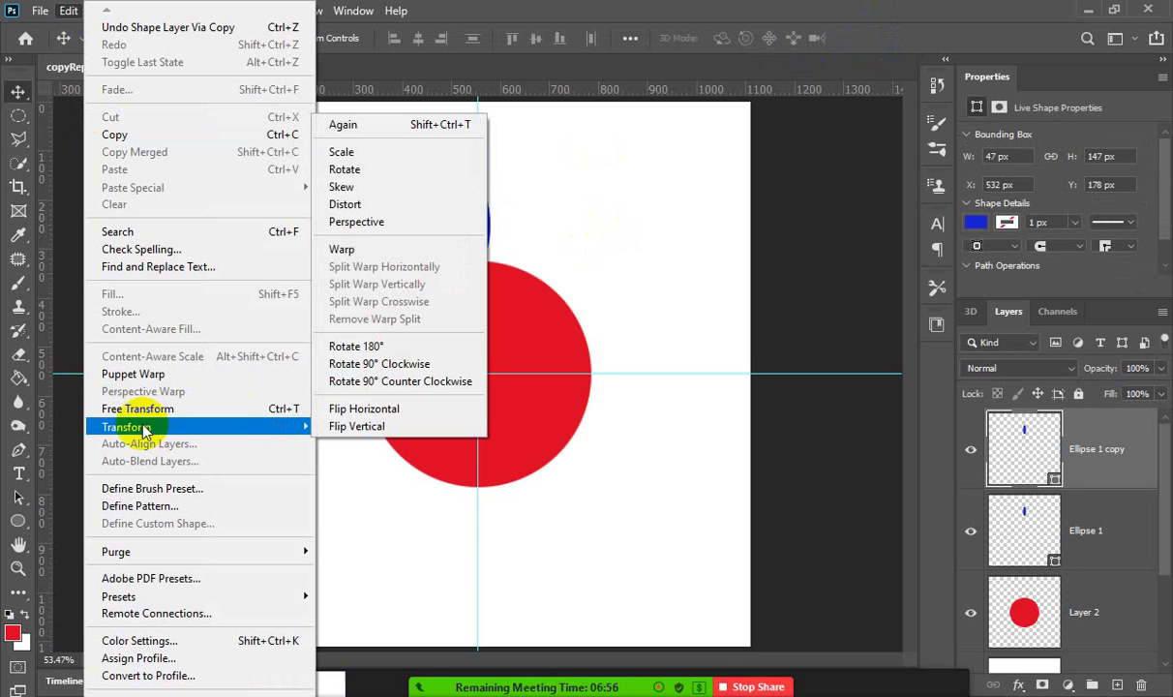
left_click(368, 173)
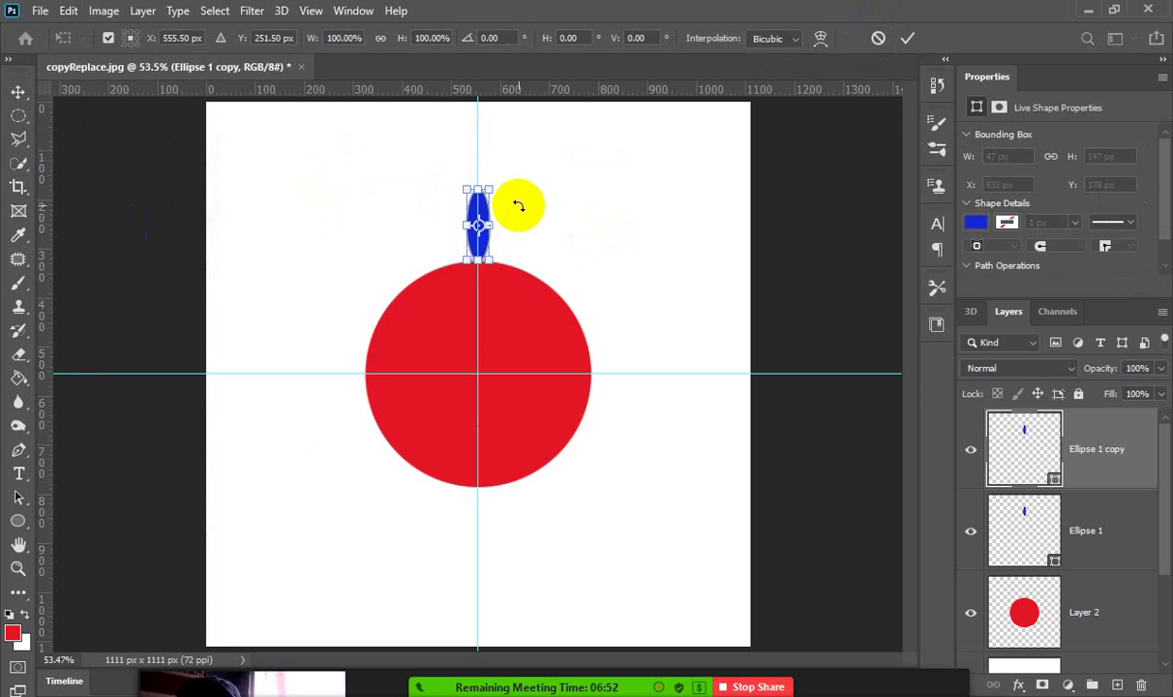
mouse_move(542, 225)
left_mouse_down()
mouse_move(549, 259)
mouse_move(537, 193)
mouse_move(548, 222)
left_mouse_up()
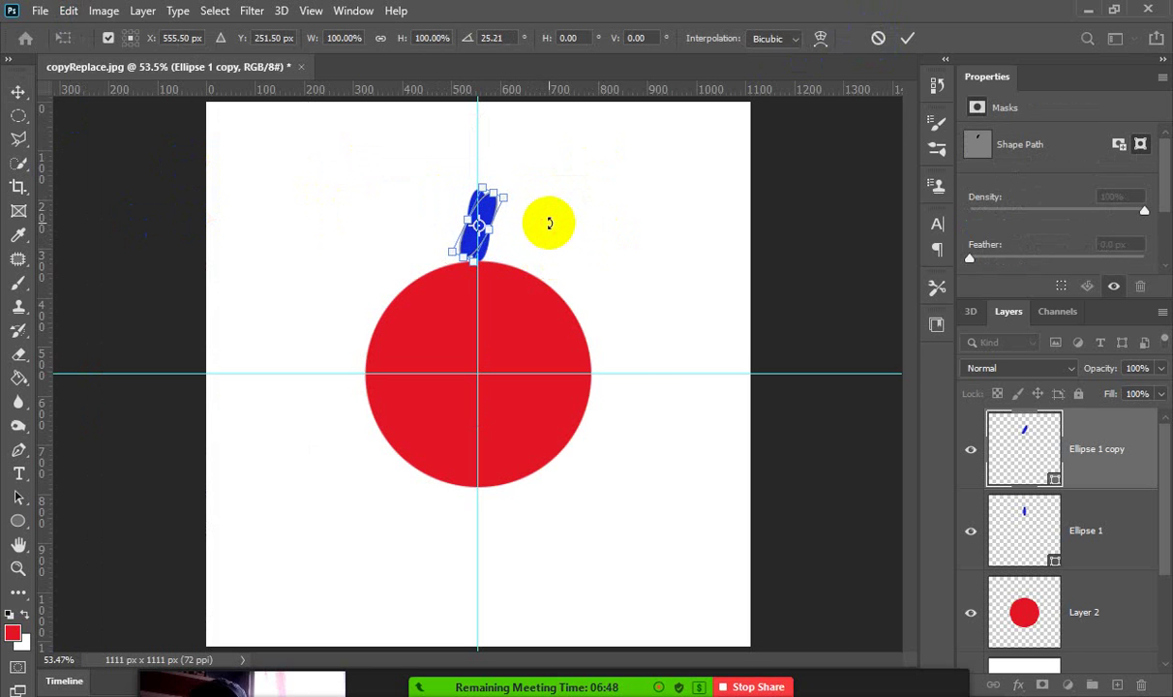
key("ctrl+z")
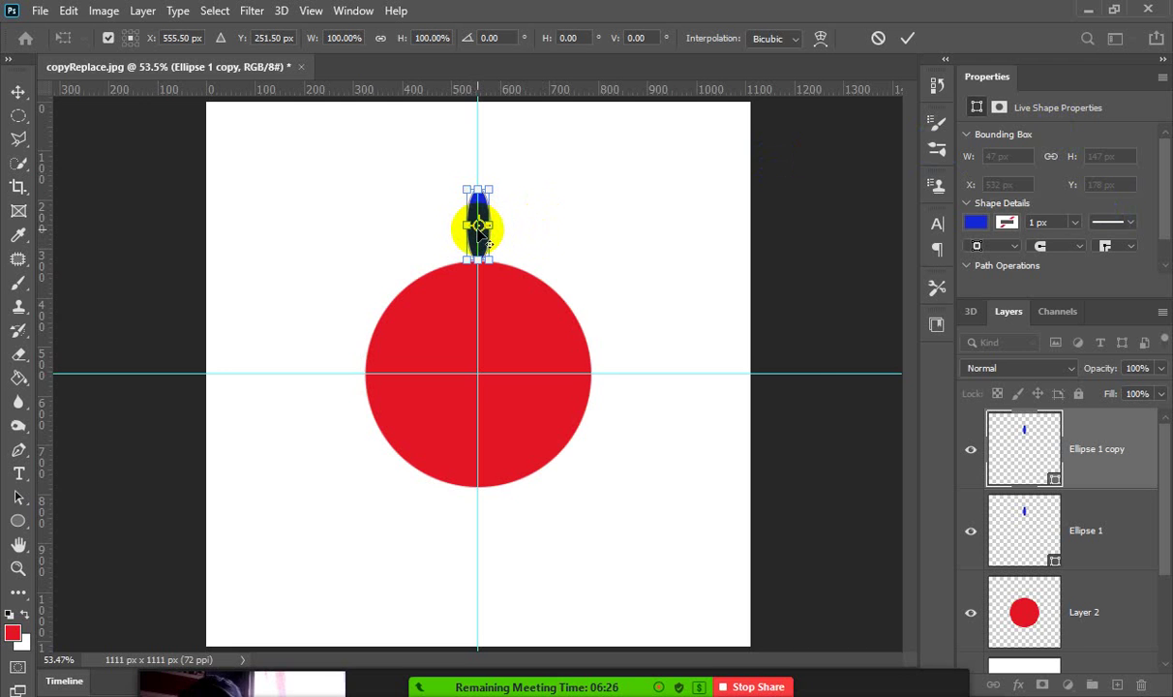
key("ctrl+plus")
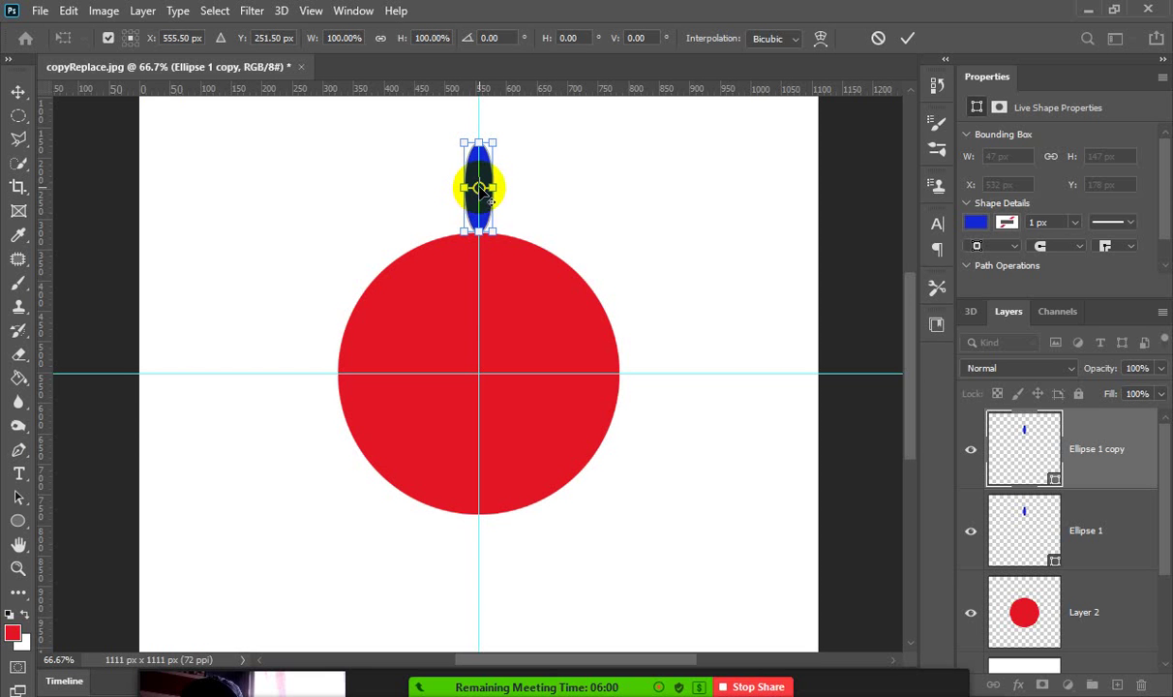
left_click_drag(483, 187, 478, 370)
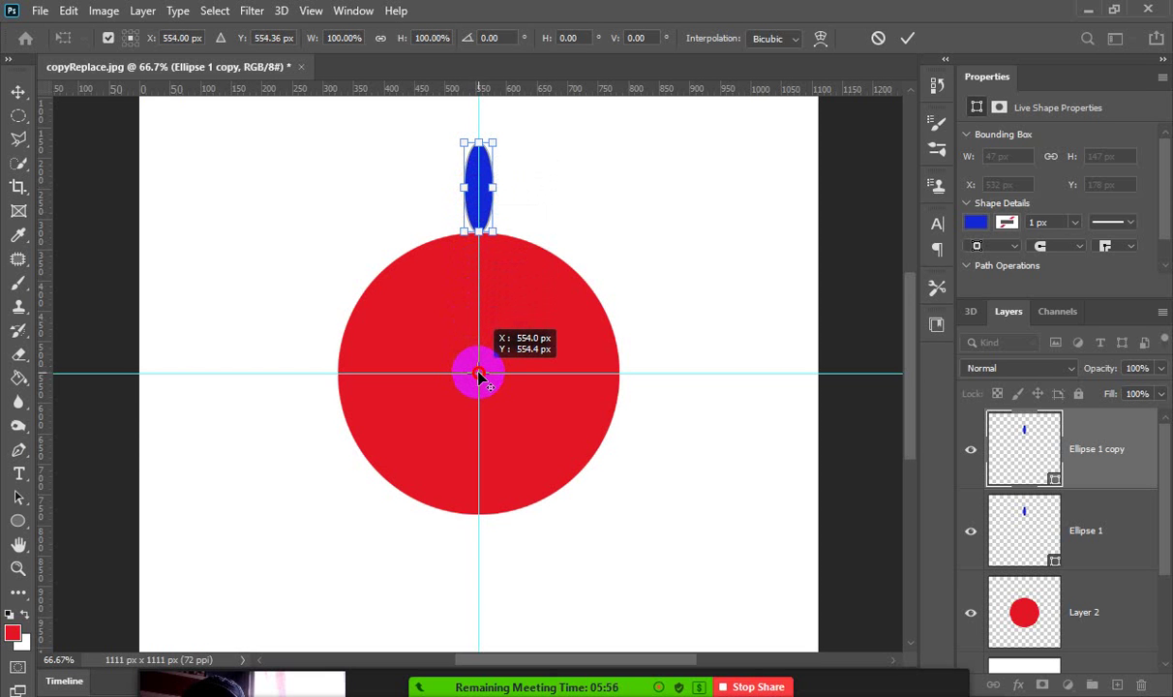
Try turning the ellipse copy around the circle's centre by about 11.5° and by about 179°, and undo the rotations.
mouse_move(524, 168)
left_mouse_down()
mouse_move(712, 276)
mouse_move(746, 348)
mouse_move(674, 235)
mouse_move(535, 169)
left_mouse_up()
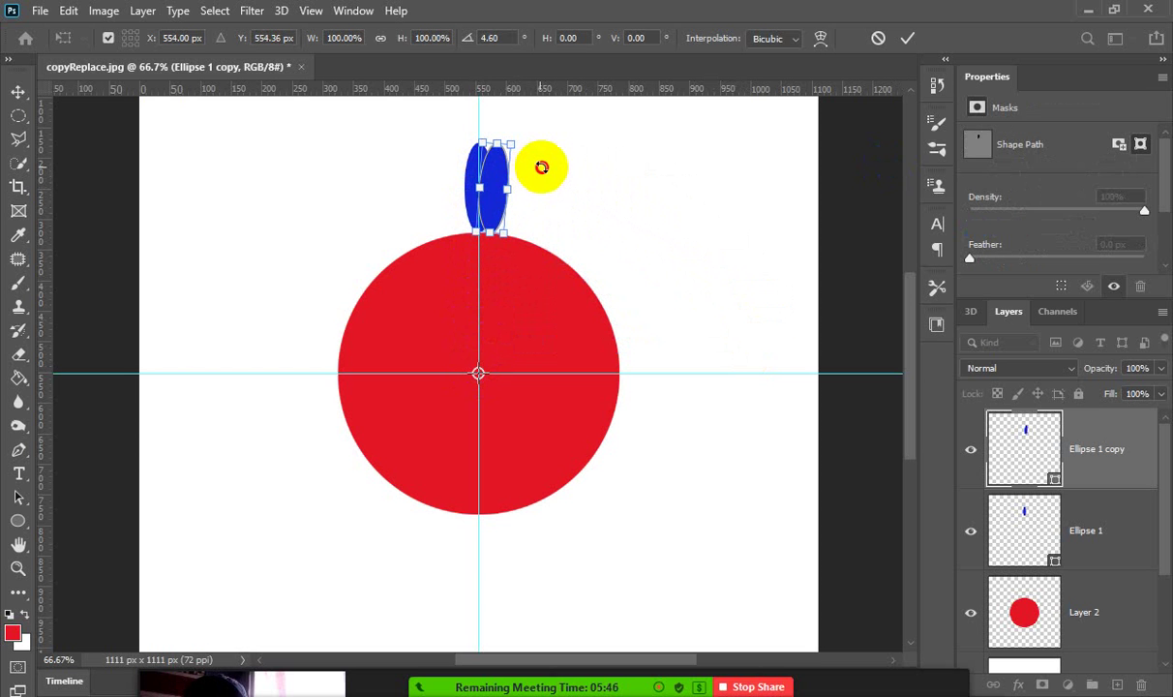
left_click_drag(542, 168, 561, 184)
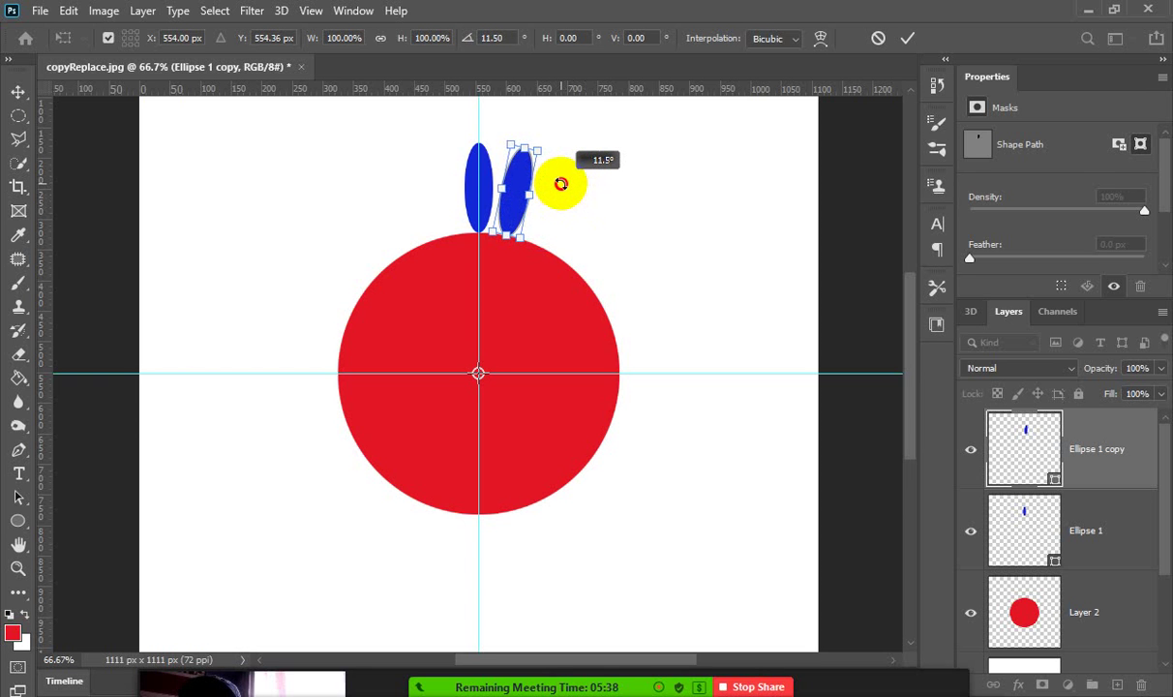
left_click_drag(562, 184, 561, 184)
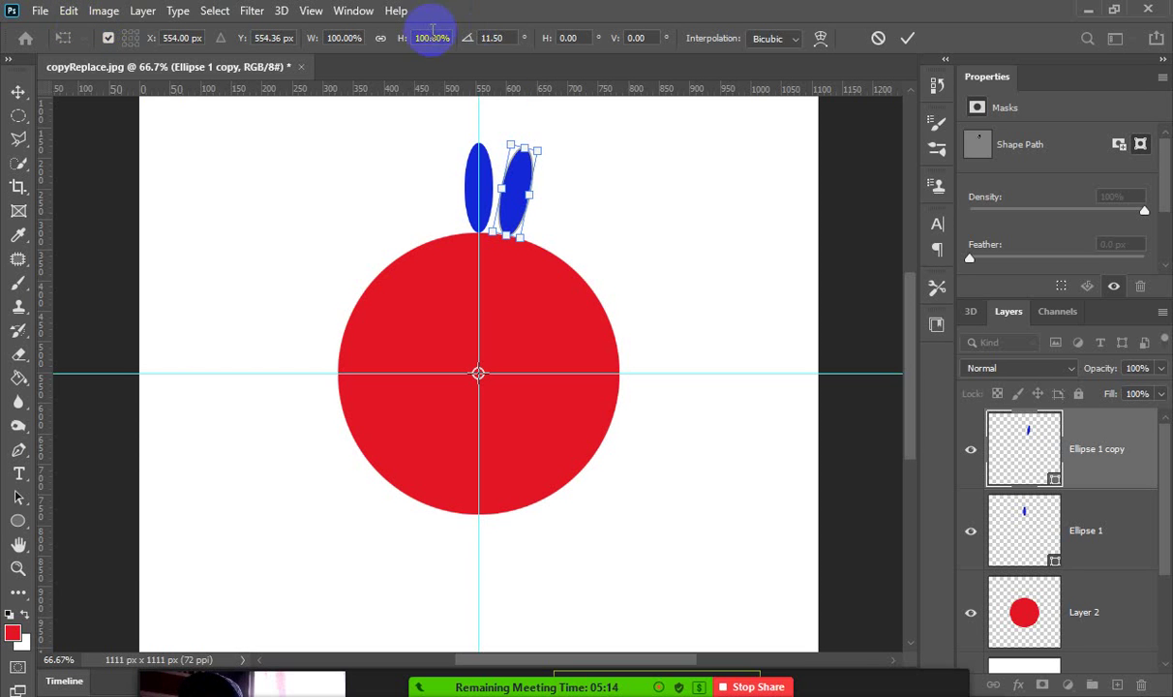
left_click_drag(479, 522, 479, 374)
left_click_drag(649, 369, 479, 374)
left_click_drag(476, 534, 481, 494)
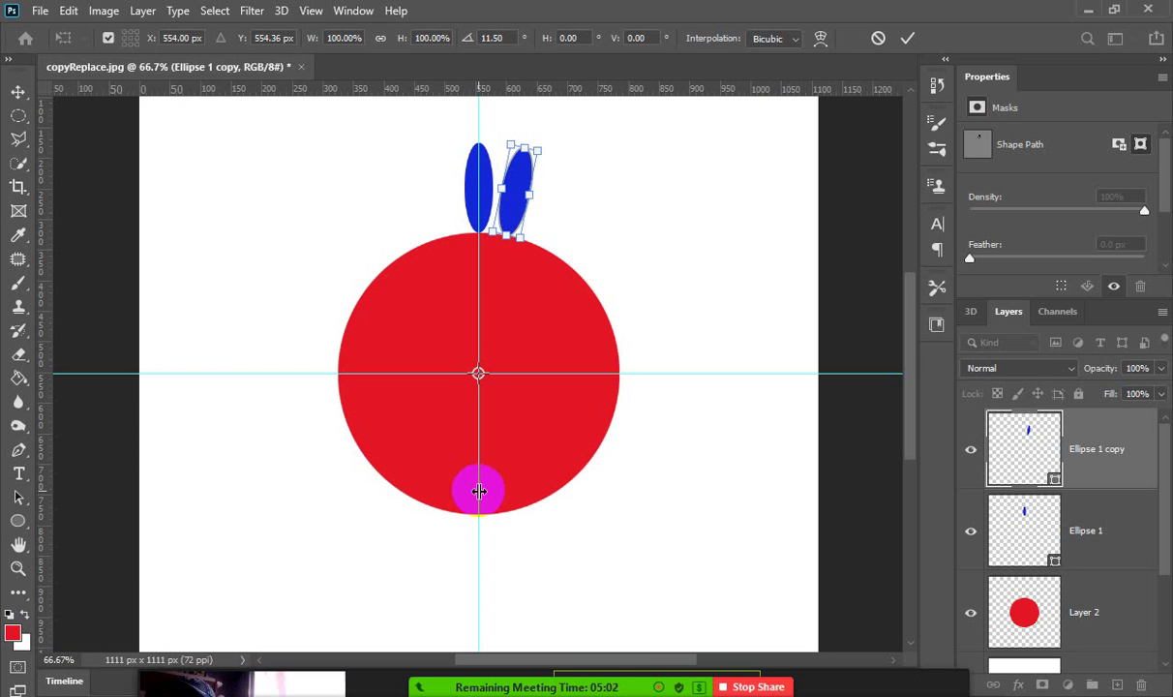
left_click_drag(479, 492, 426, 490)
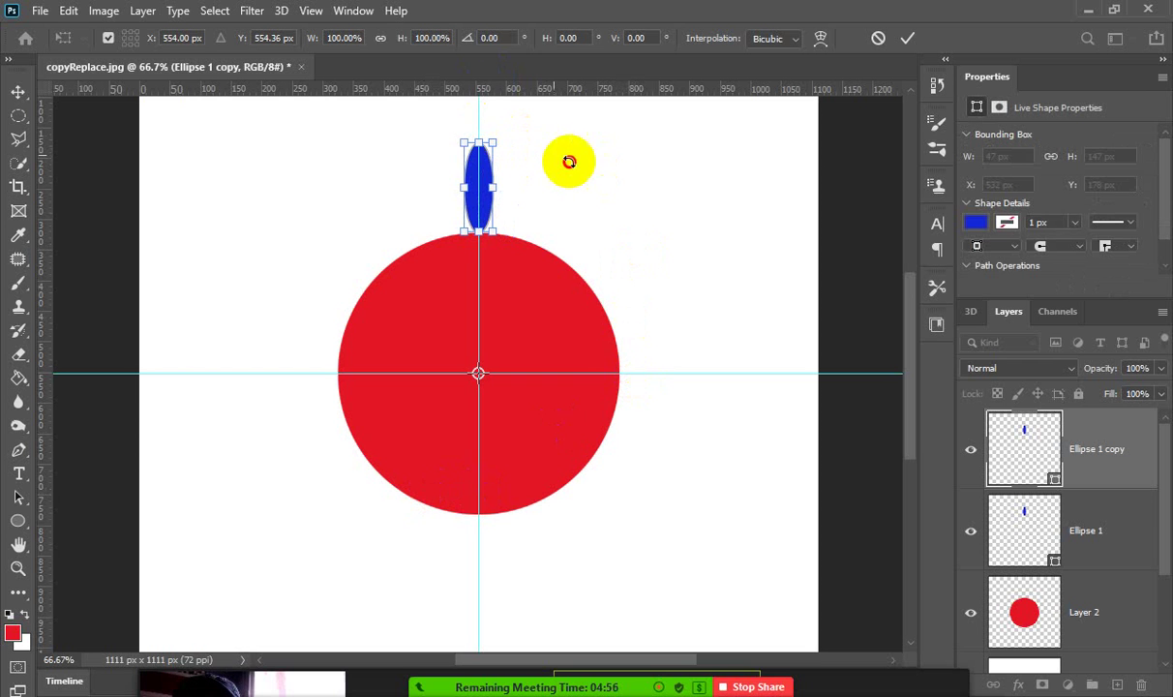
left_click_drag(569, 162, 433, 539)
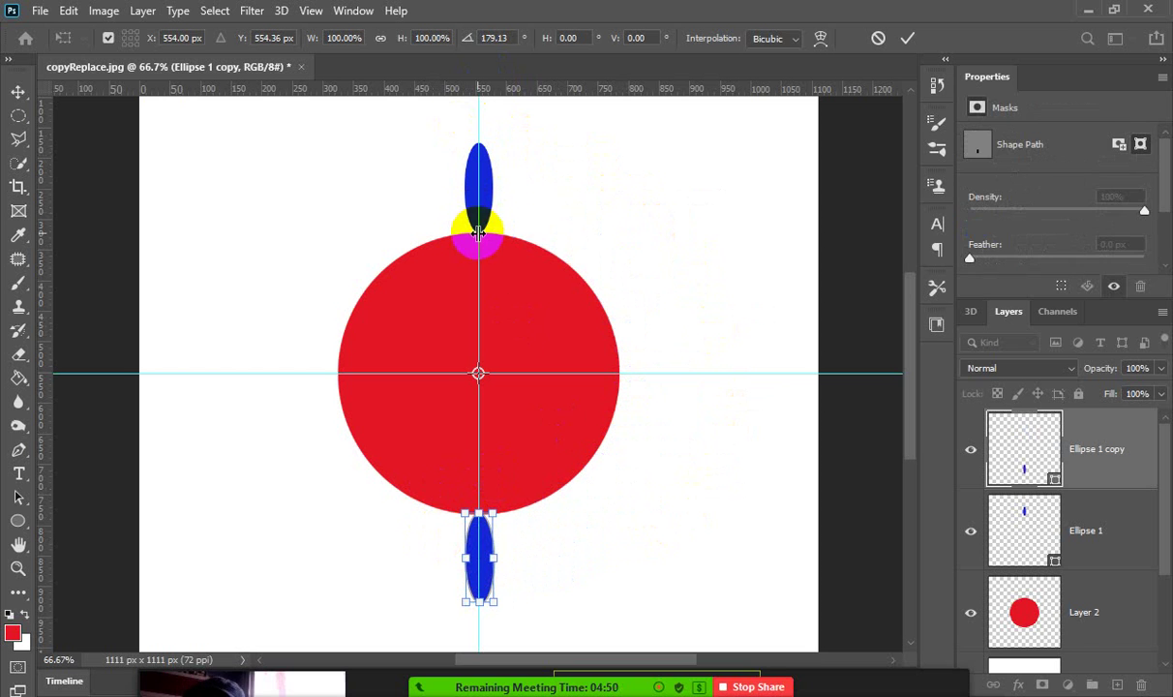
key("ctrl+z")
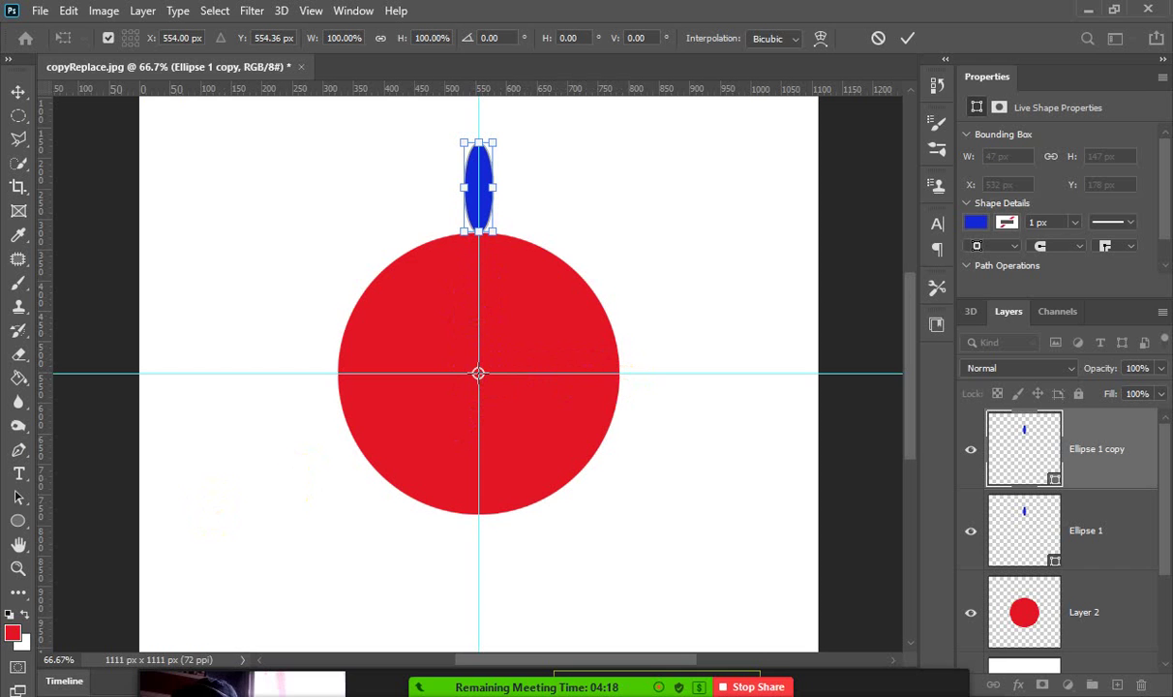
Switch to Paint and move its window aside so that the blue ellipse stays in view.
key("super")
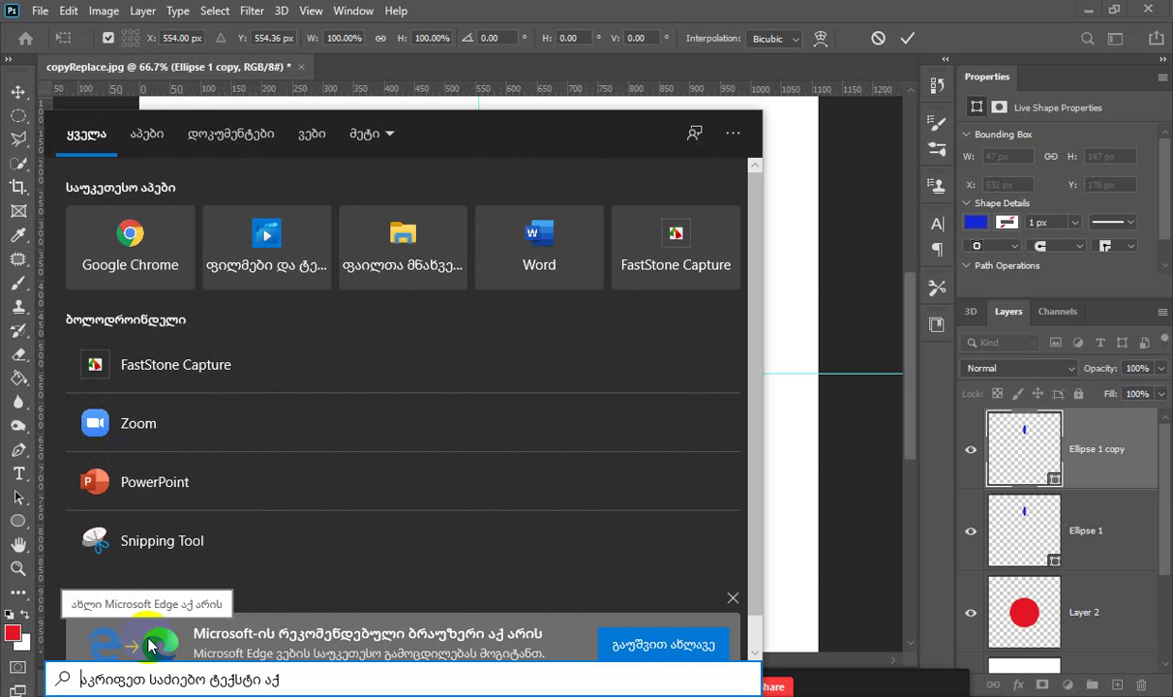
type("pai")
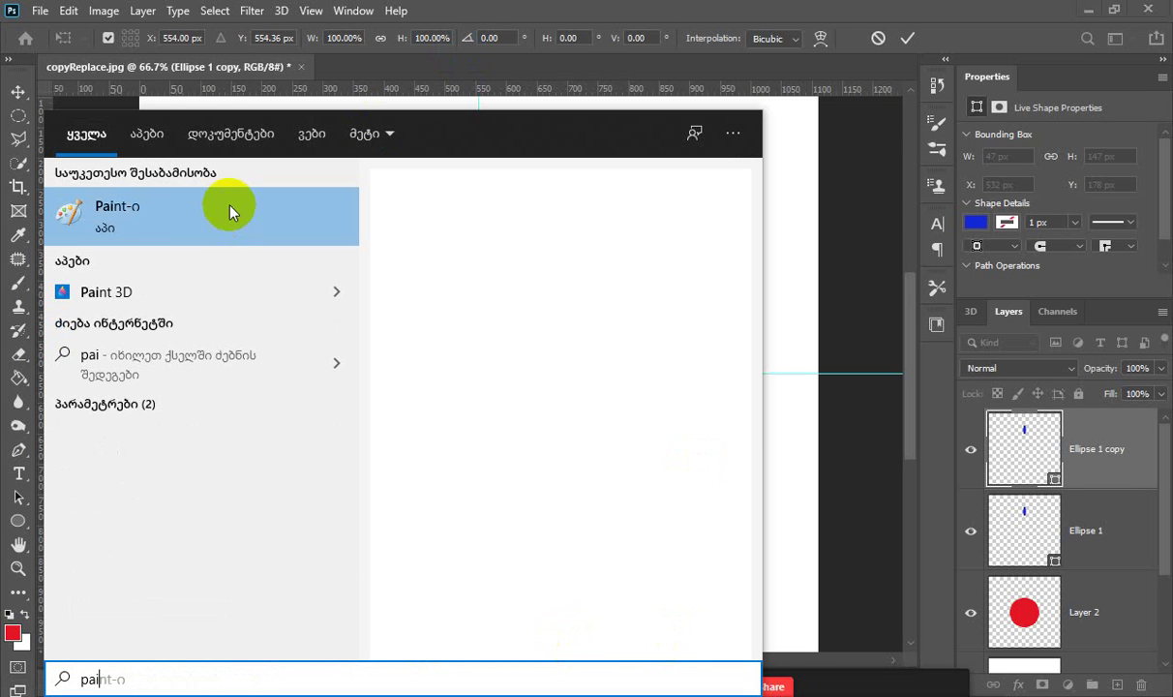
left_click(109, 207)
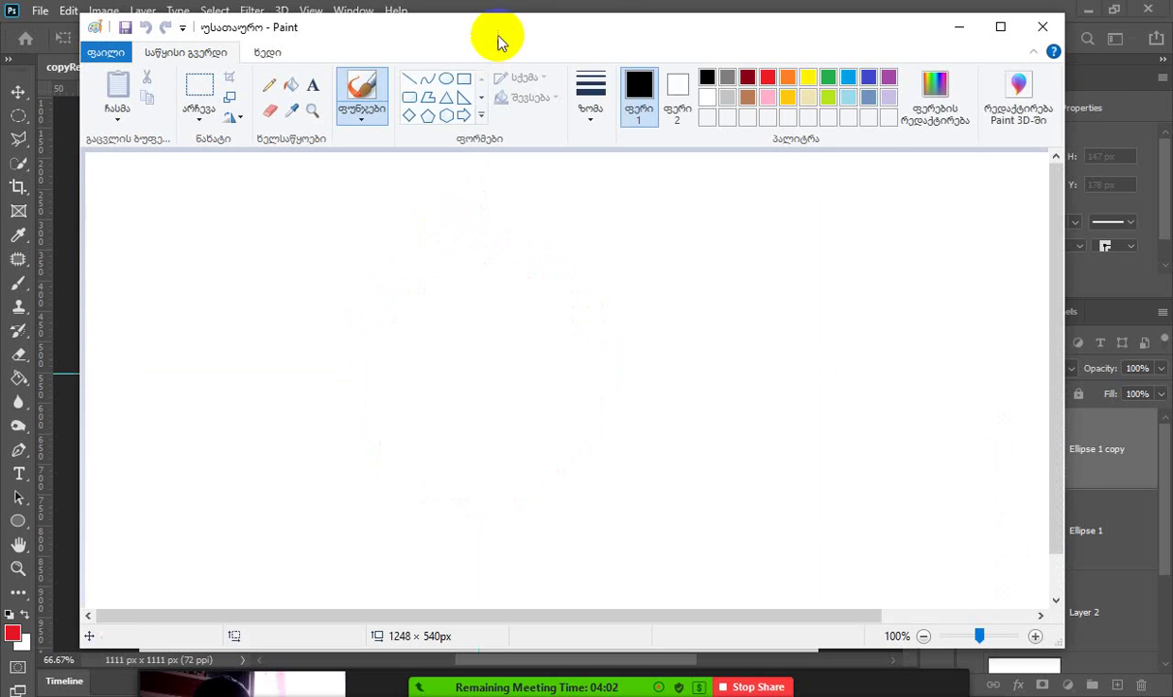
mouse_move(497, 37)
left_mouse_down()
mouse_move(526, 61)
mouse_move(973, 168)
mouse_move(958, 157)
left_mouse_up()
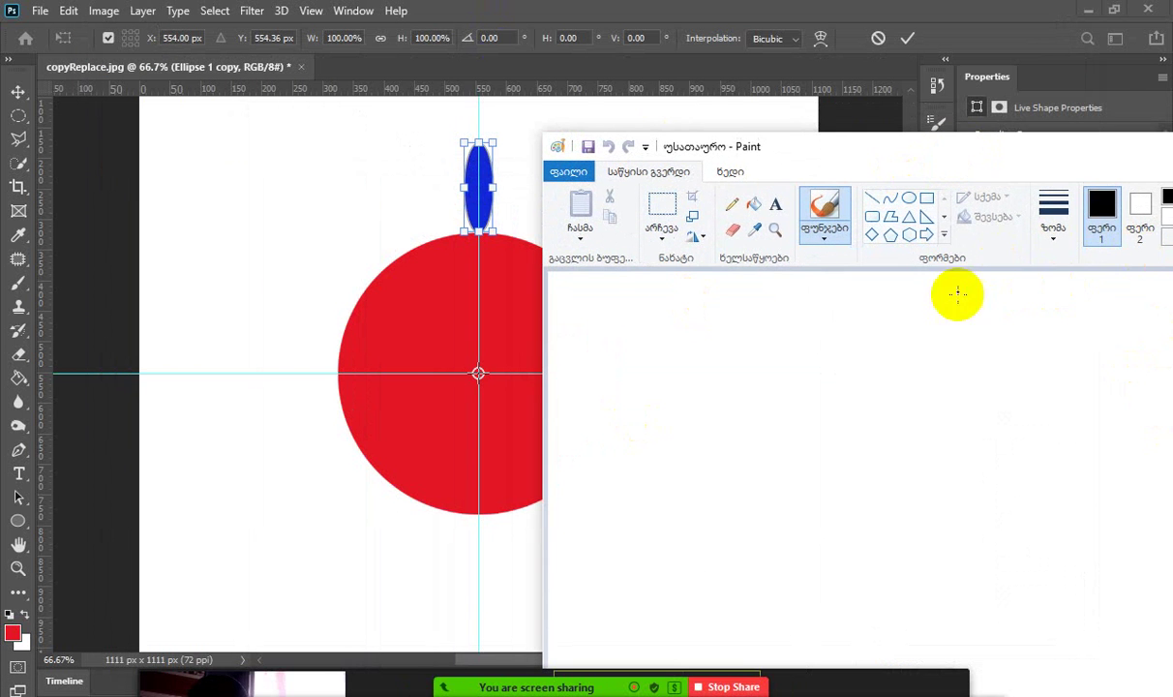
Sketch a vertical line with a perpendicular, a square right-angle mark and a half-turn arc, plus a second line with its own half-turn arc.
mouse_move(718, 329)
left_mouse_down()
mouse_move(723, 397)
mouse_move(868, 397)
left_mouse_up()
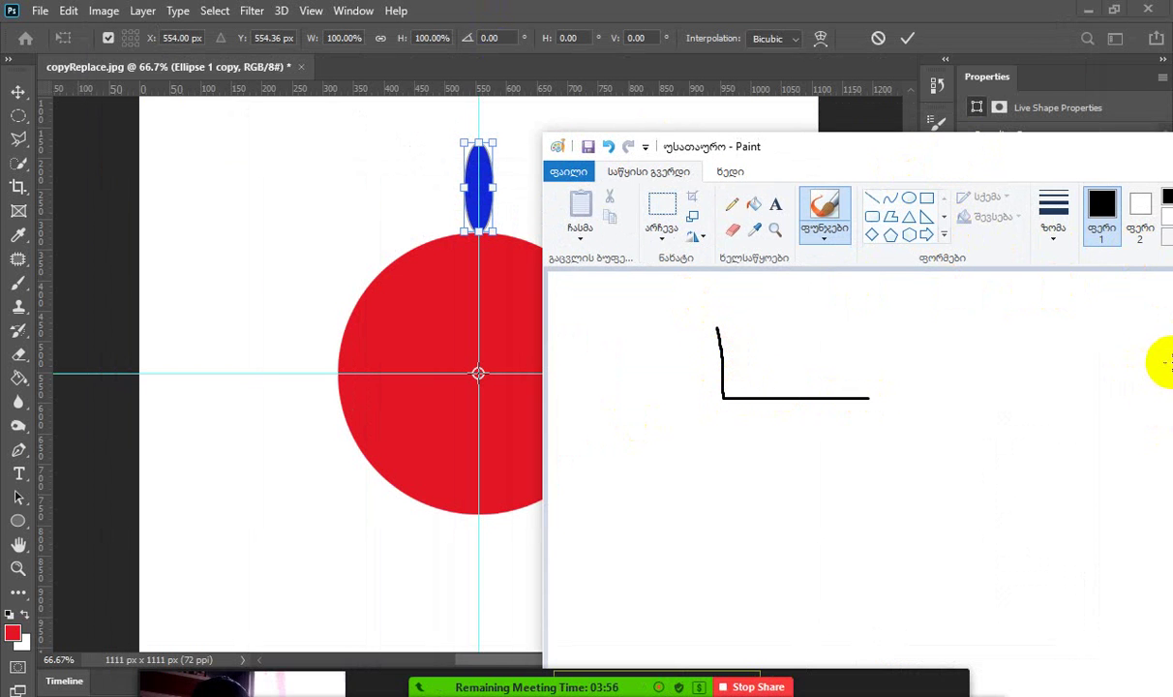
mouse_move(723, 368)
left_mouse_down()
mouse_move(769, 377)
mouse_move(769, 396)
mouse_move(723, 374)
mouse_move(721, 545)
left_mouse_up()
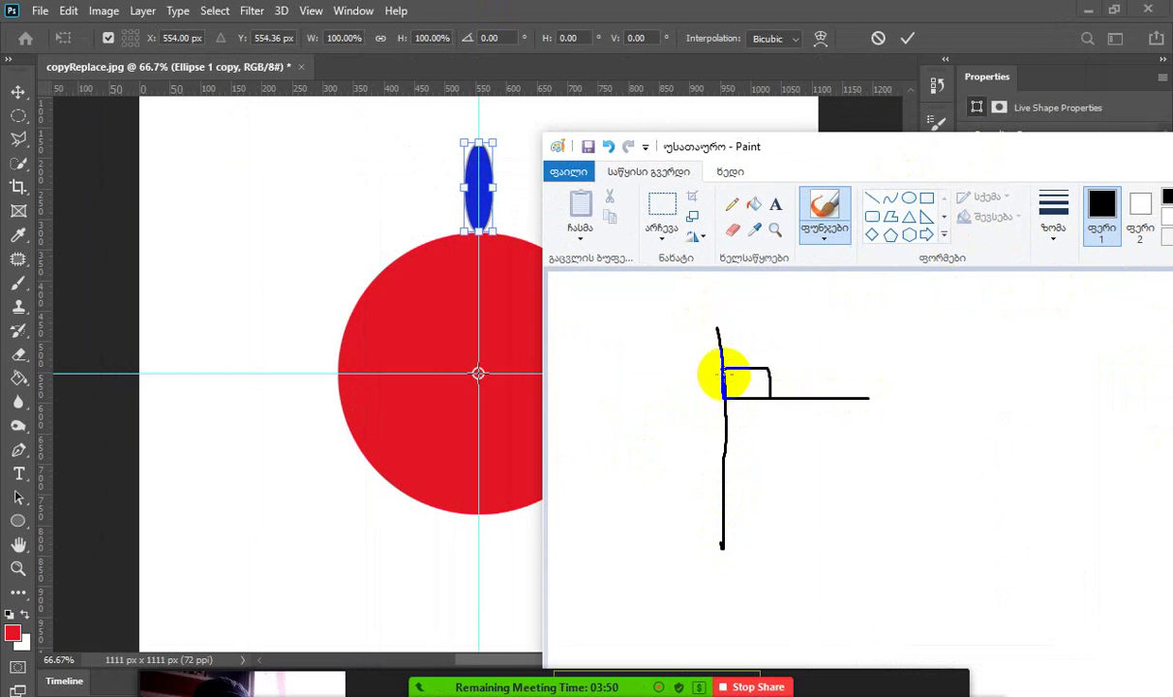
mouse_move(723, 373)
left_mouse_down()
mouse_move(788, 352)
mouse_move(813, 431)
mouse_move(764, 465)
mouse_move(717, 466)
left_mouse_up()
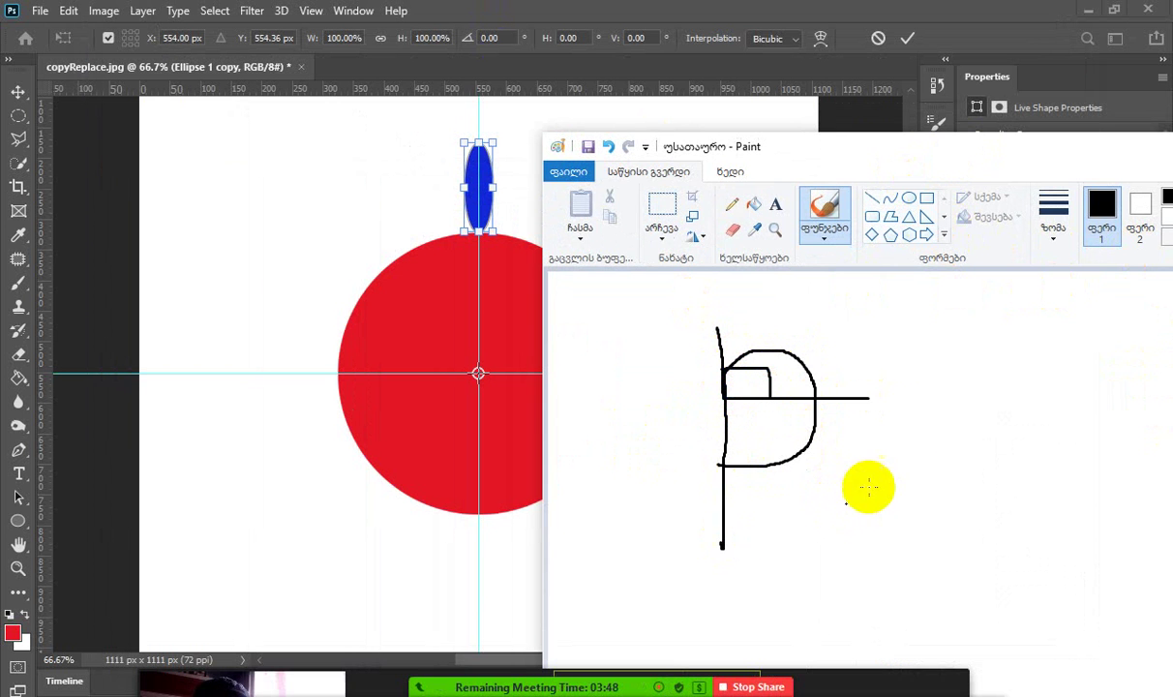
left_click_drag(918, 345, 929, 511)
mouse_move(929, 397)
left_mouse_down()
mouse_move(969, 387)
mouse_move(935, 450)
left_mouse_up()
left_click_drag(917, 393, 937, 474)
mouse_move(720, 368)
left_mouse_down()
mouse_move(717, 331)
mouse_move(730, 519)
mouse_move(712, 379)
mouse_move(741, 345)
mouse_move(802, 453)
mouse_move(718, 464)
left_mouse_up()
left_click_drag(724, 375, 729, 399)
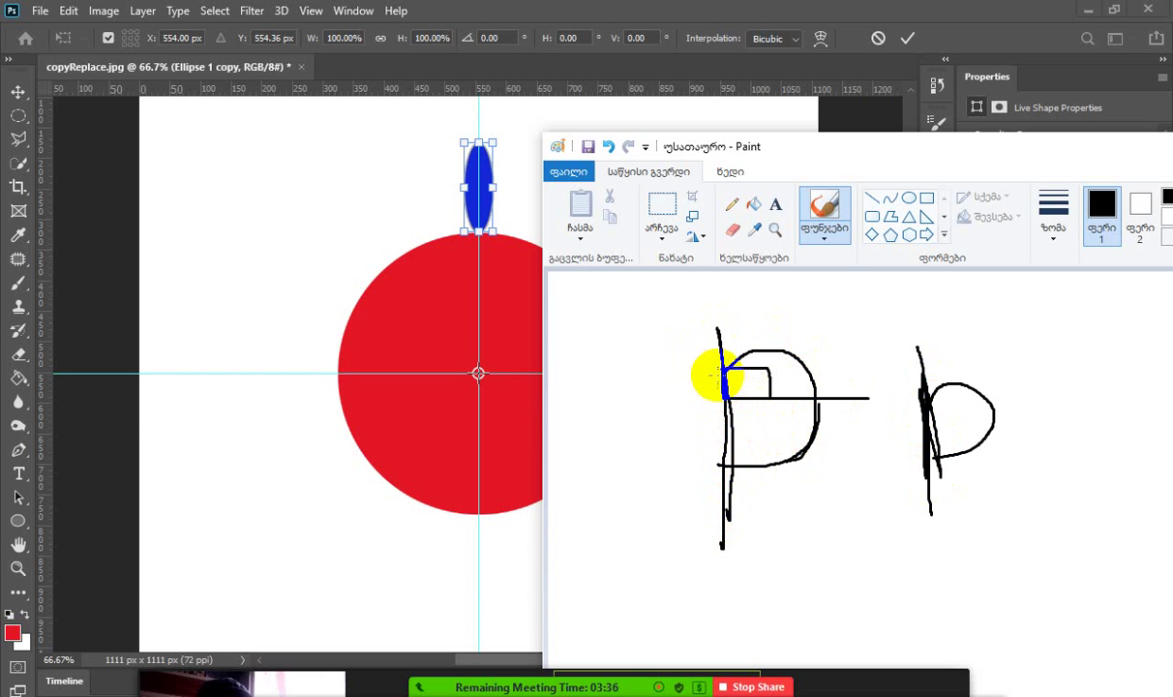
Sketch a third near-vertical line with a horizontal line meeting it and a square right-angle mark between them.
left_click_drag(1031, 334, 1052, 547)
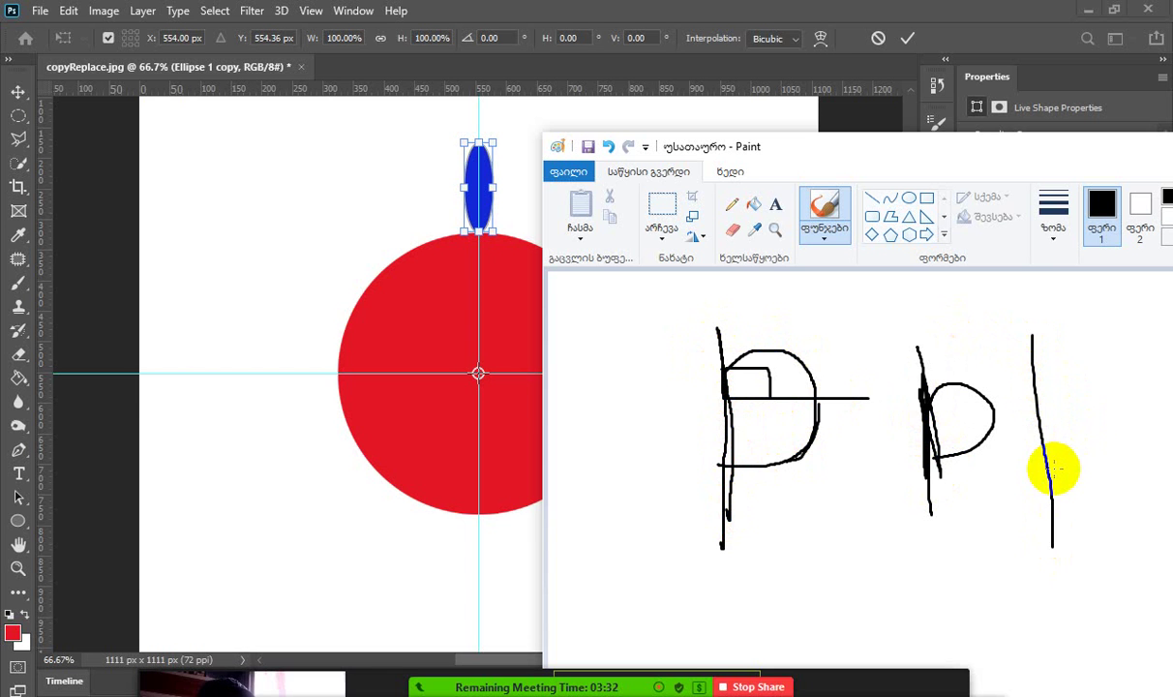
left_click_drag(1036, 422, 1166, 423)
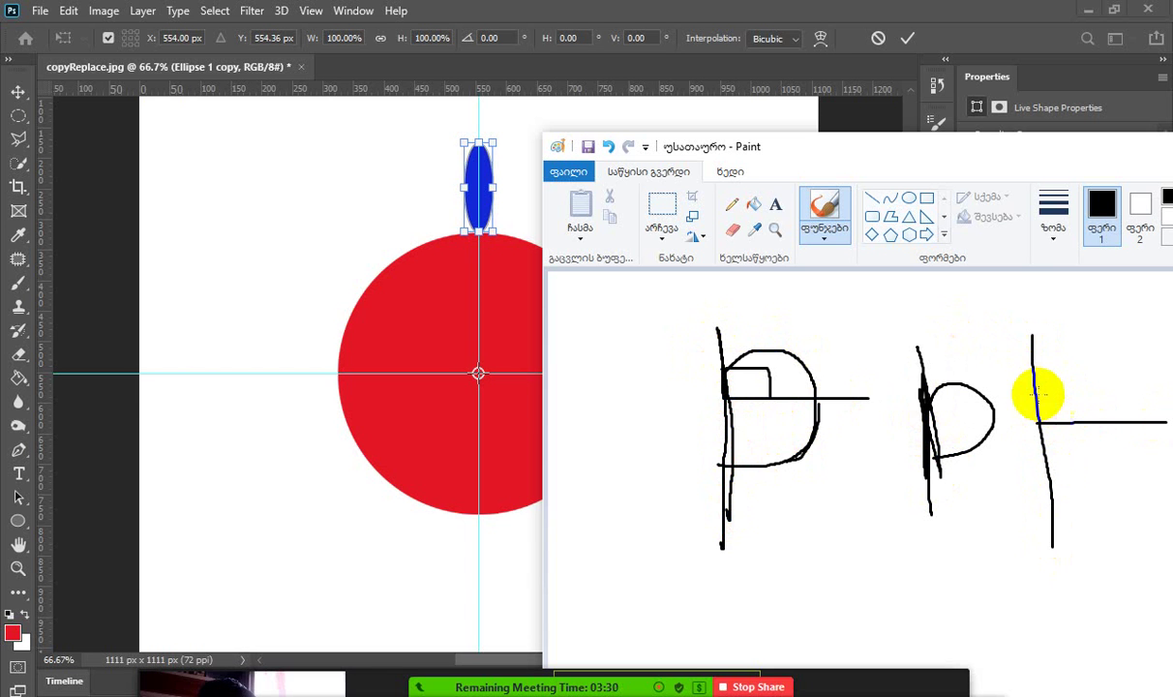
mouse_move(1030, 383)
left_mouse_down()
mouse_move(1093, 380)
mouse_move(1095, 420)
left_mouse_up()
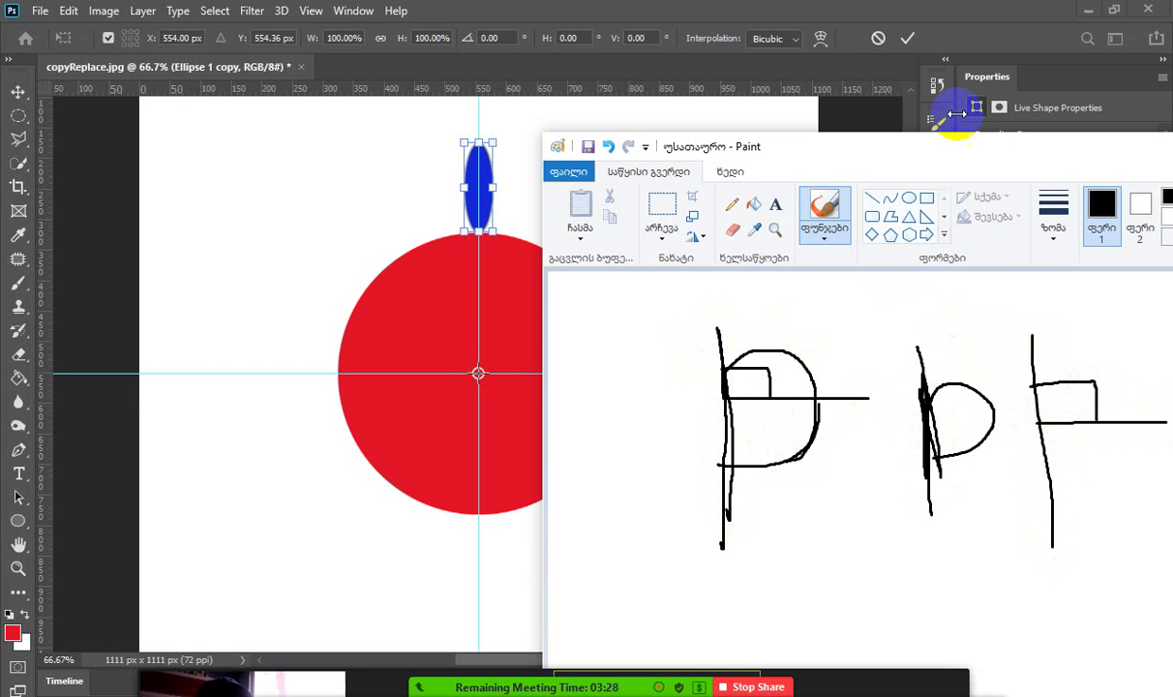
Sketch a circle halved by a vertical line with a half-turn arc on each side, and minimise Paint.
left_click_drag(906, 159, 656, 173)
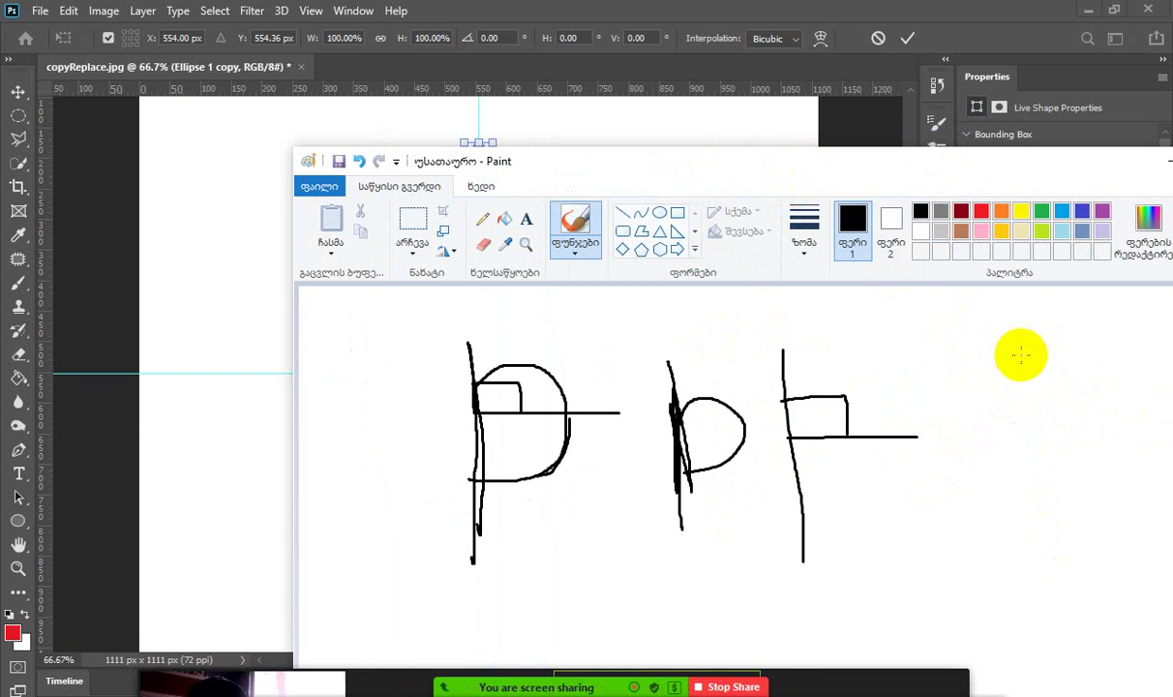
mouse_move(1018, 354)
left_mouse_down()
mouse_move(1025, 541)
mouse_move(1141, 502)
mouse_move(1097, 364)
mouse_move(1017, 357)
mouse_move(1038, 364)
mouse_move(1047, 568)
left_mouse_up()
mouse_move(1042, 434)
left_mouse_down()
mouse_move(1072, 440)
mouse_move(1069, 463)
mouse_move(1014, 482)
mouse_move(1008, 452)
mouse_move(1037, 443)
left_mouse_up()
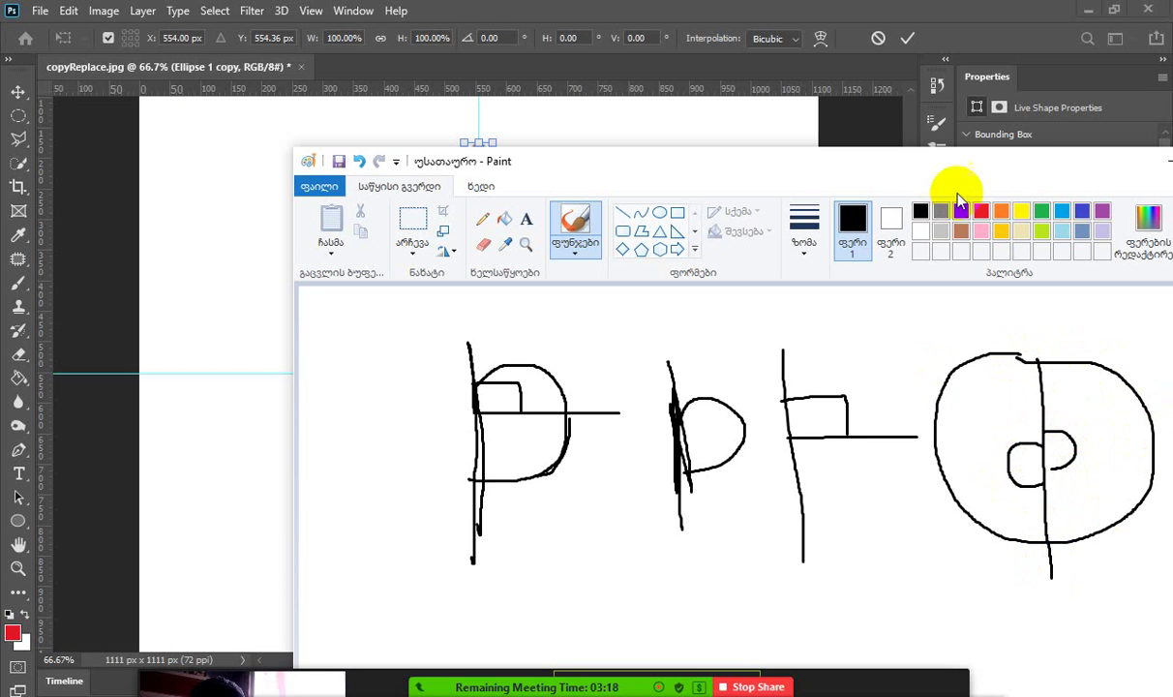
left_click_drag(1015, 172, 830, 234)
left_click(985, 221)
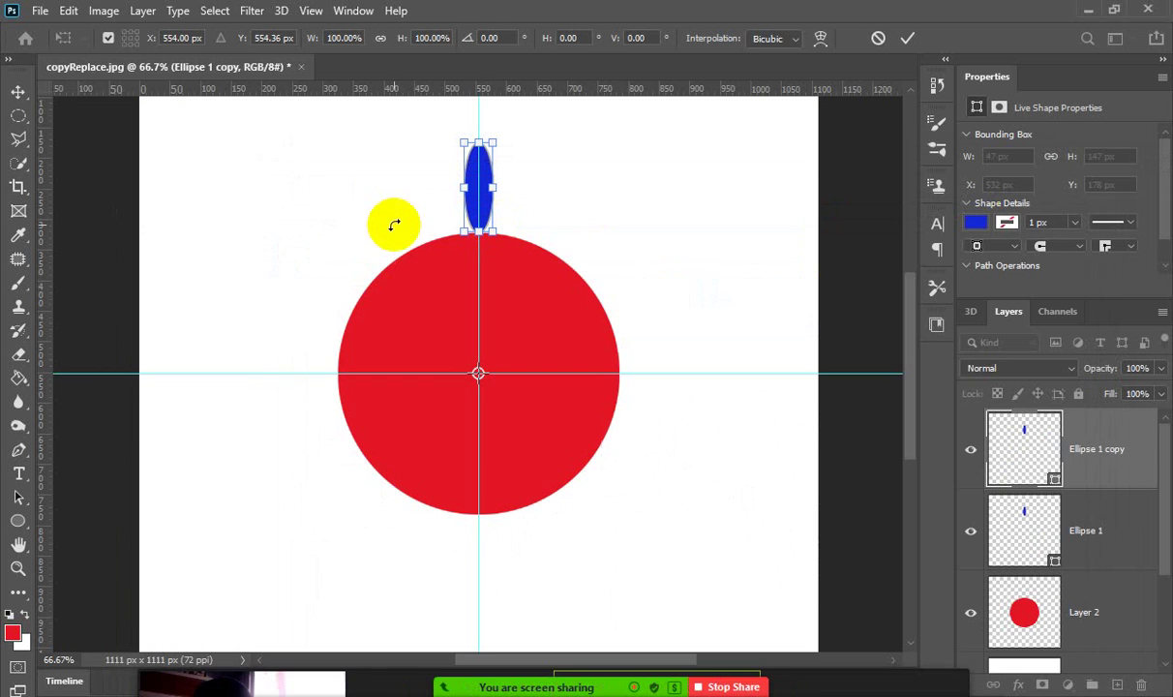
Rotate the ellipse copy 180° around the red circle's centre and undo the rotation.
mouse_move(458, 278)
left_mouse_down()
mouse_move(476, 406)
mouse_move(469, 480)
left_mouse_up()
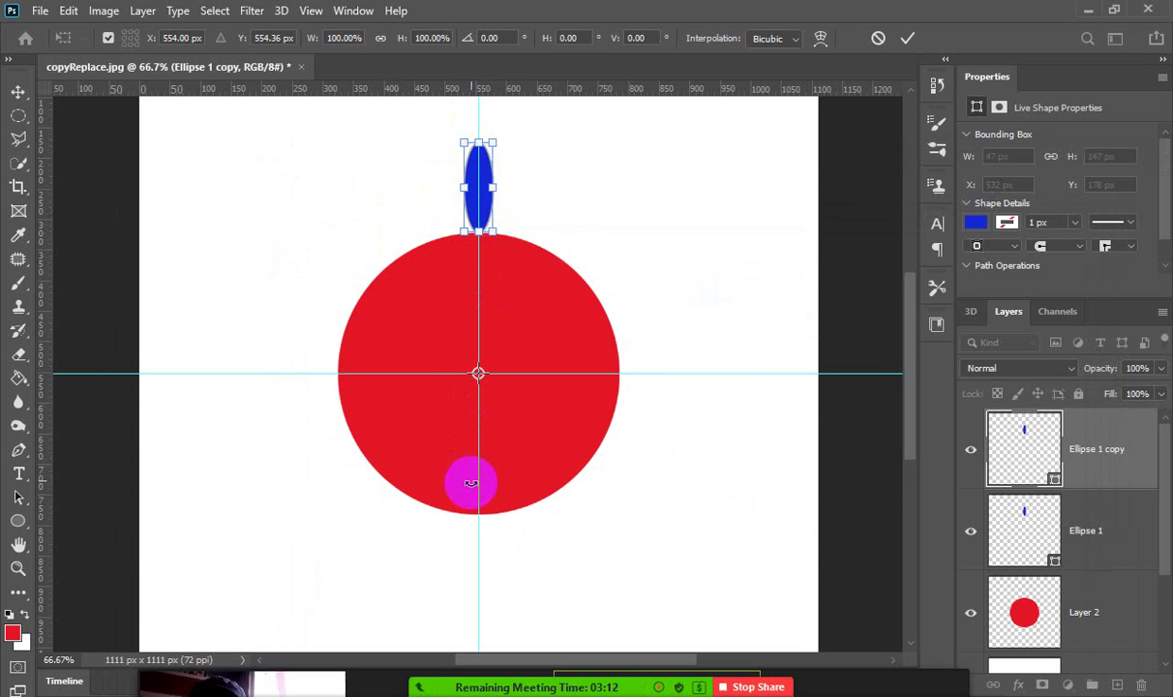
left_click(504, 38)
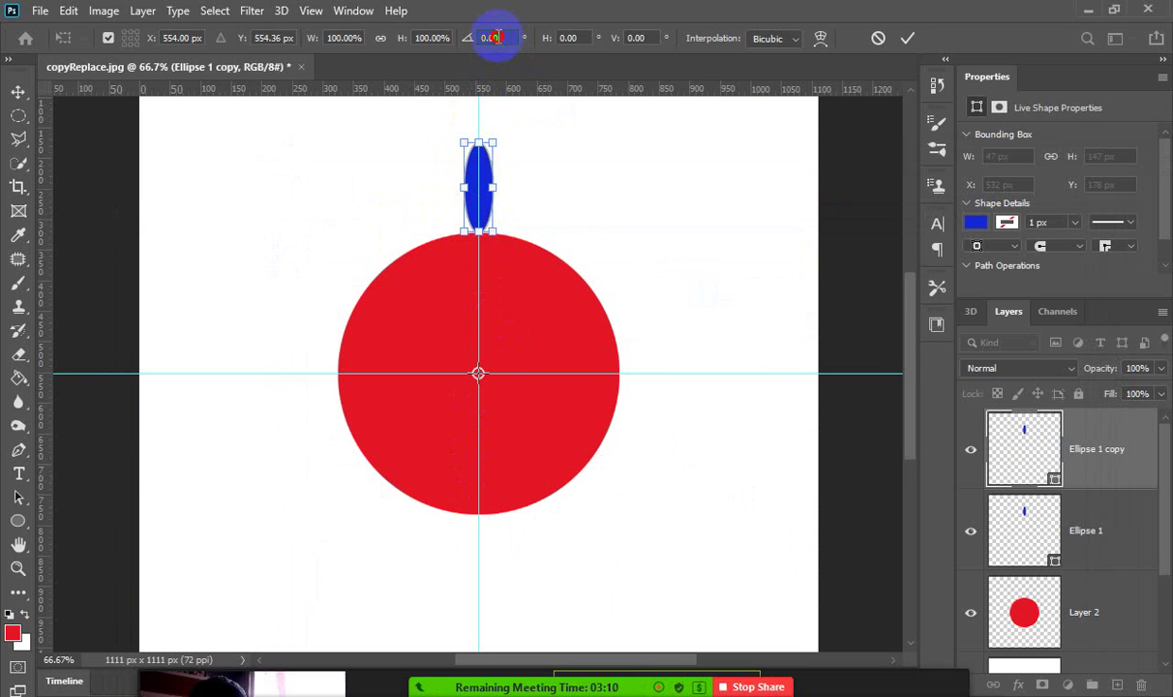
left_click_drag(496, 37, 458, 39)
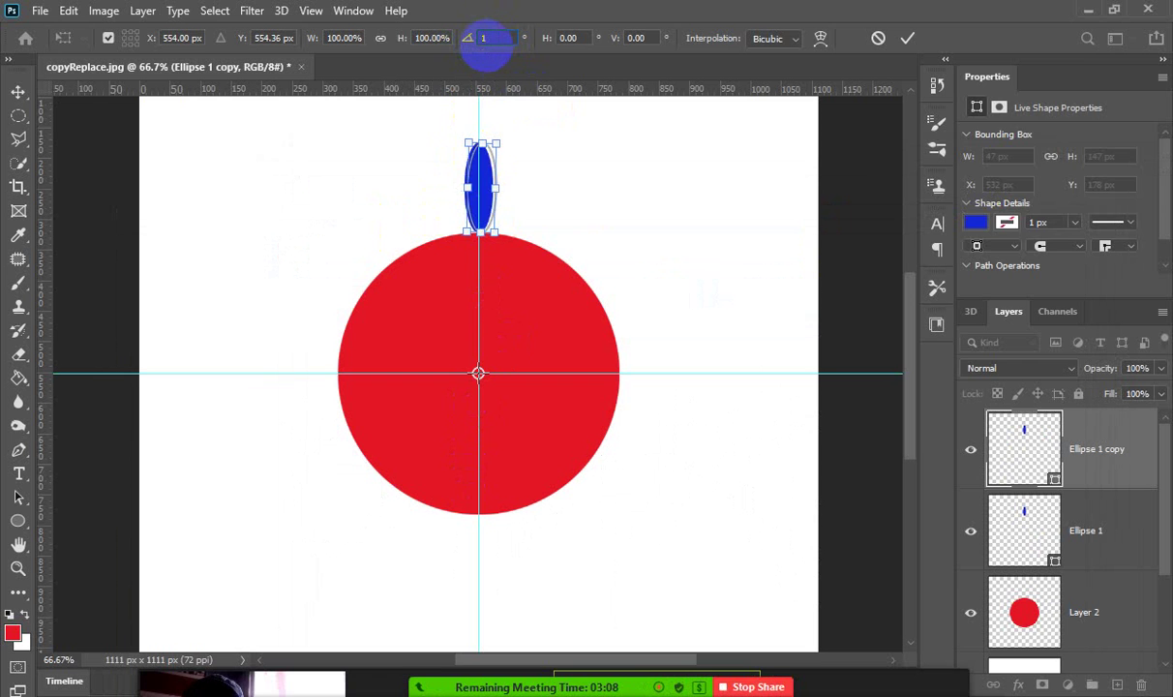
type("180")
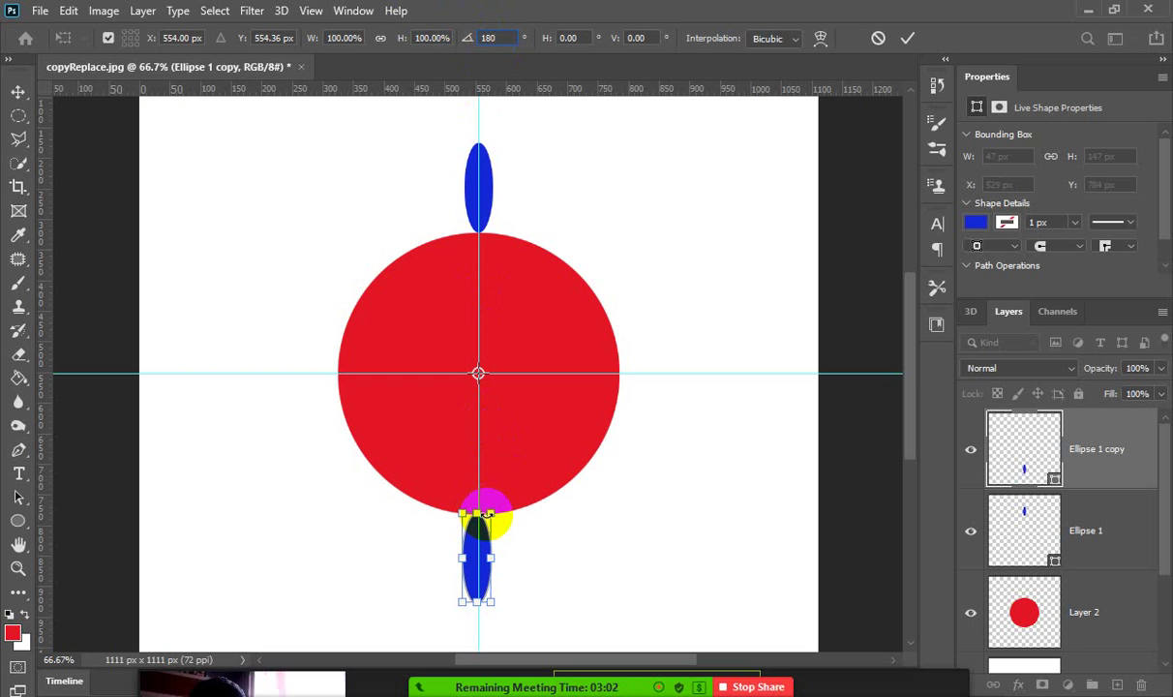
key("ctrl+z")
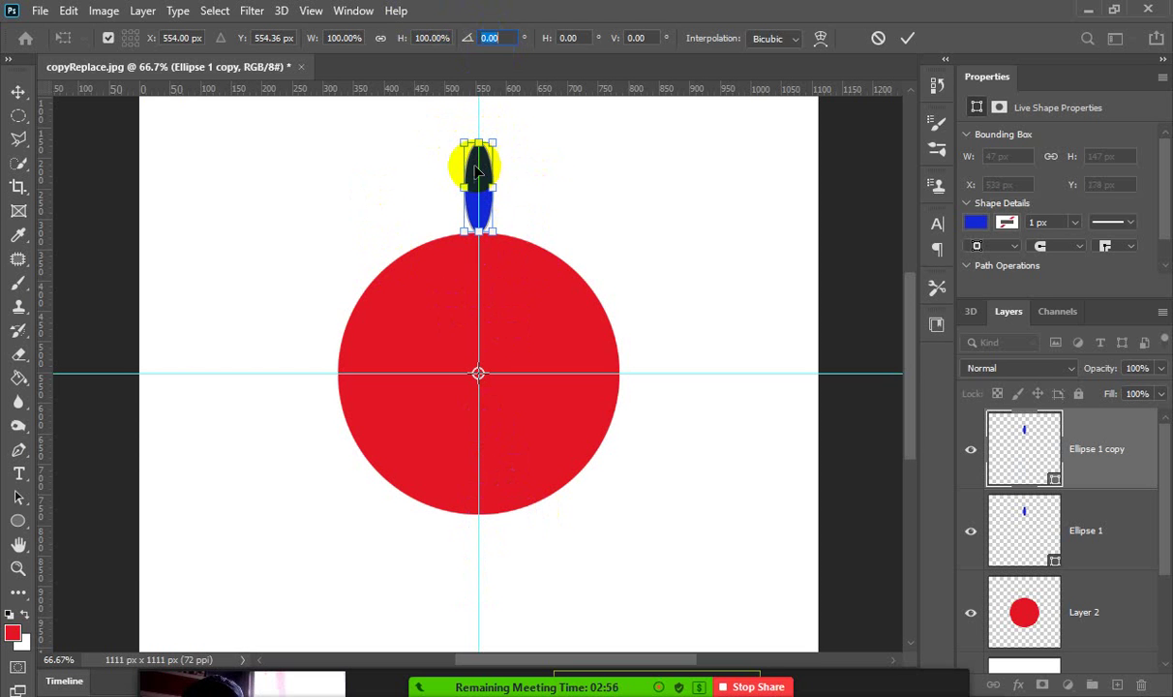
Flip the ellipse copy vertically about the red circle's centre and set its rotation to 180°.
right_click(475, 171)
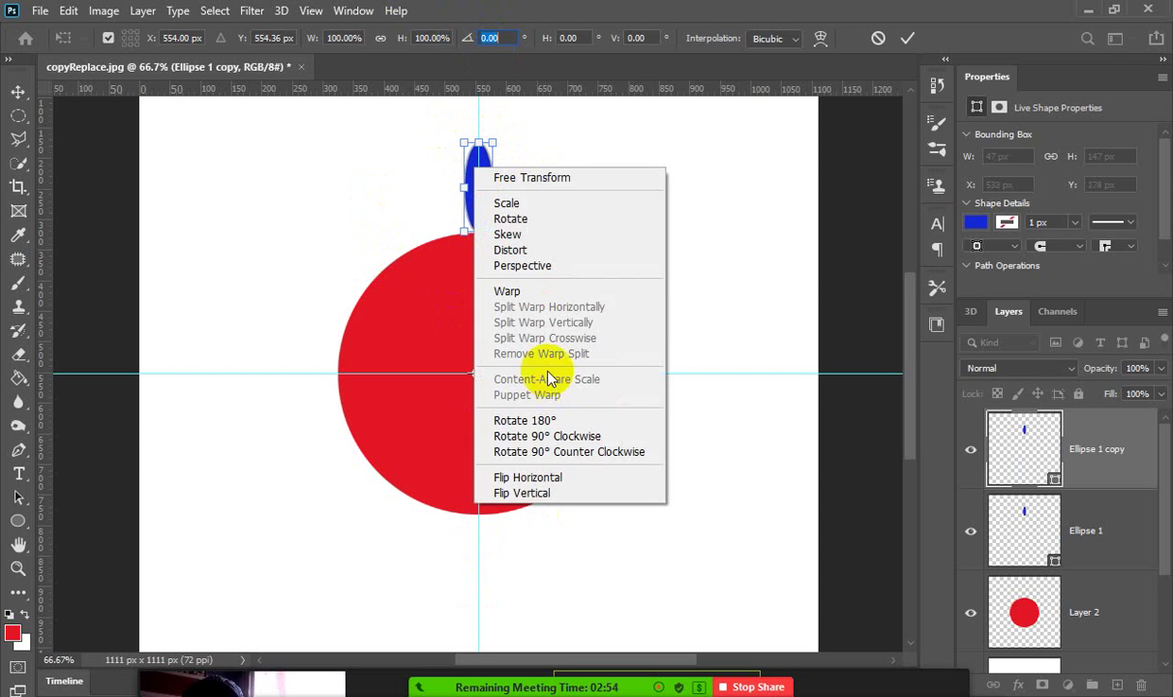
left_click(520, 494)
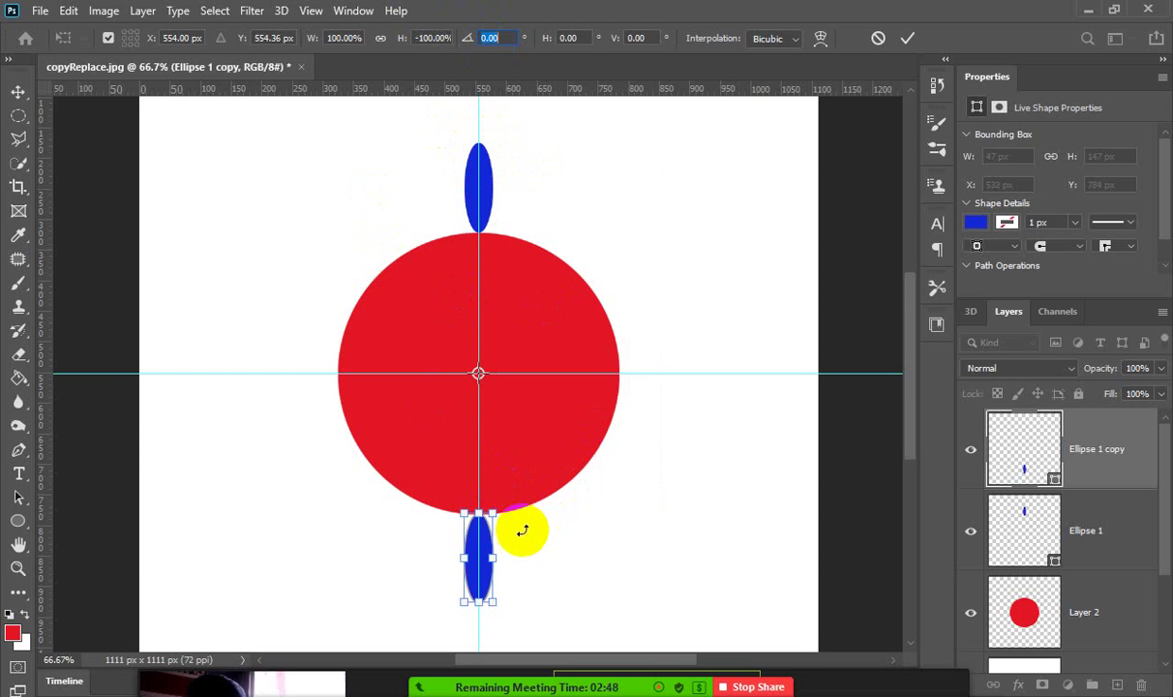
left_click_drag(523, 532, 479, 290)
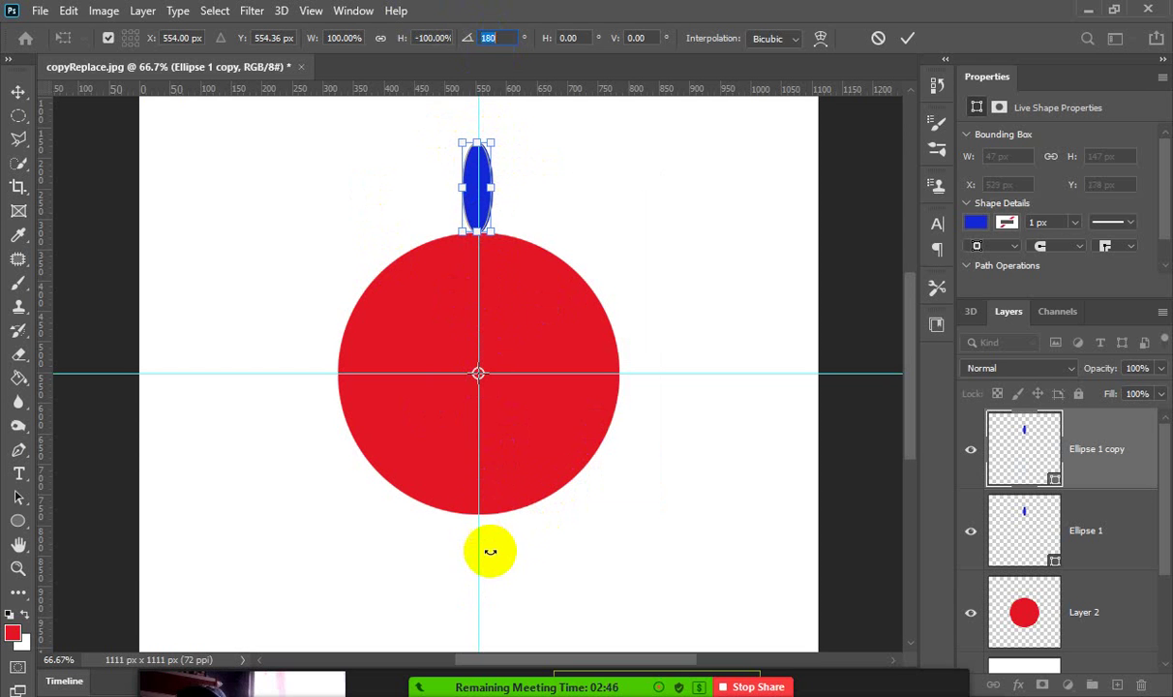
Flip the ellipse copy vertically again so that it sits below the red circle, and apply the transform.
right_click(474, 213)
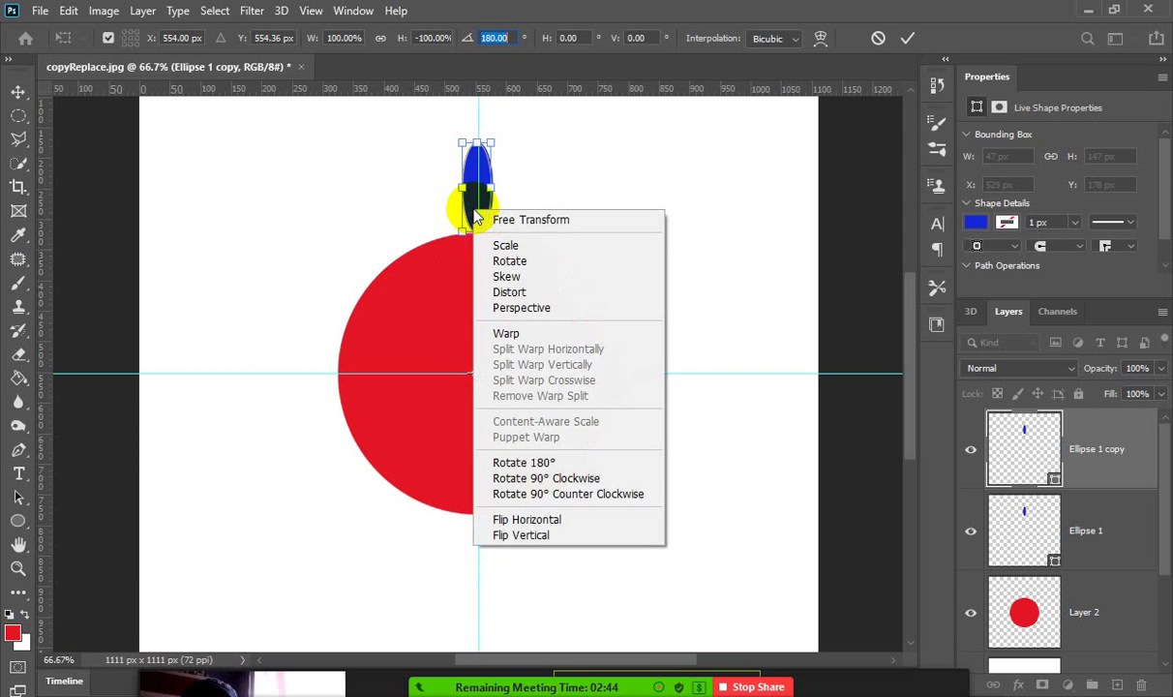
left_click(519, 538)
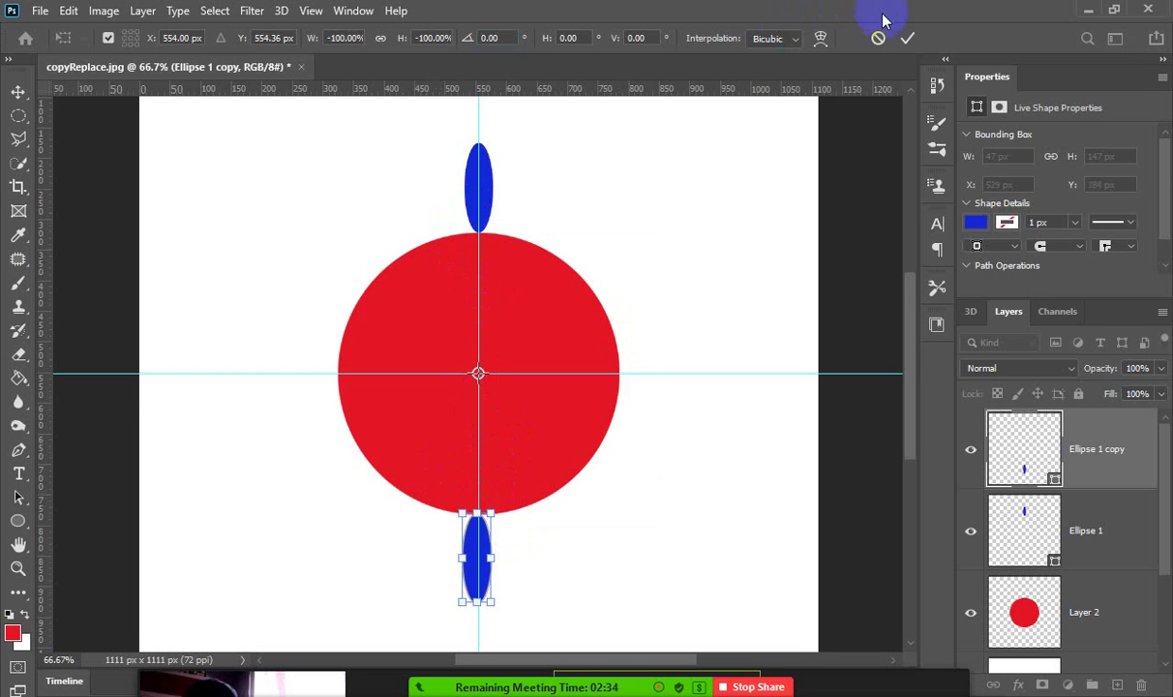
left_click(907, 38)
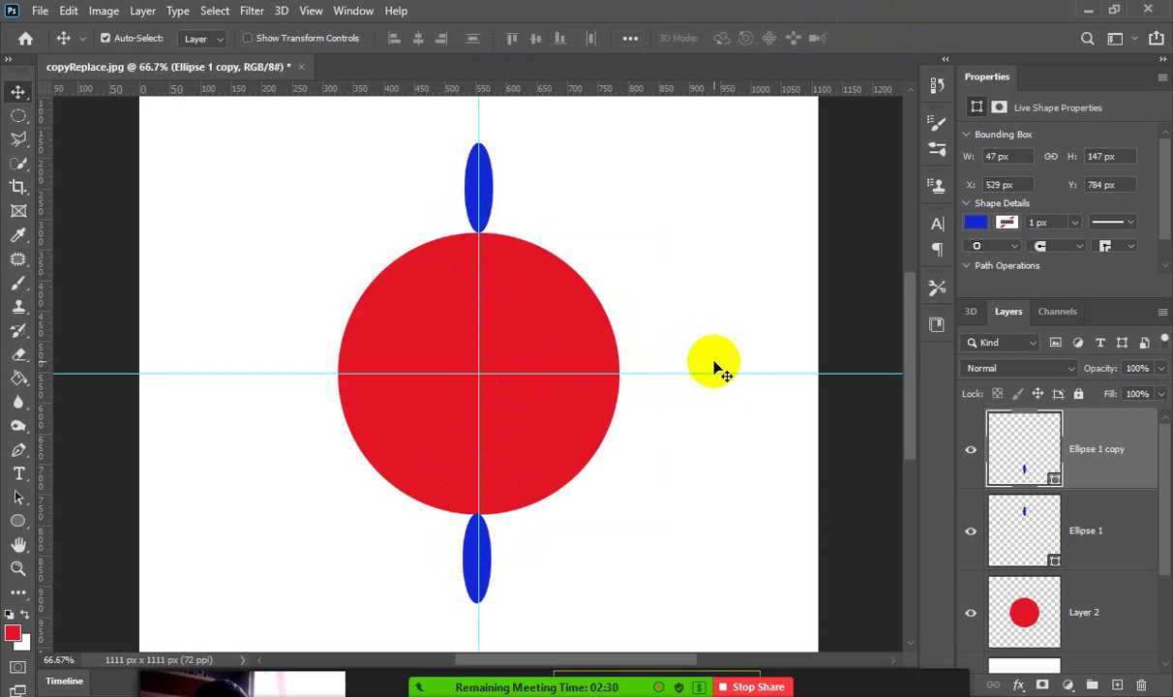
Duplicate the blue ellipse below the red circle and start Free Transform on the duplicate.
left_click(493, 399)
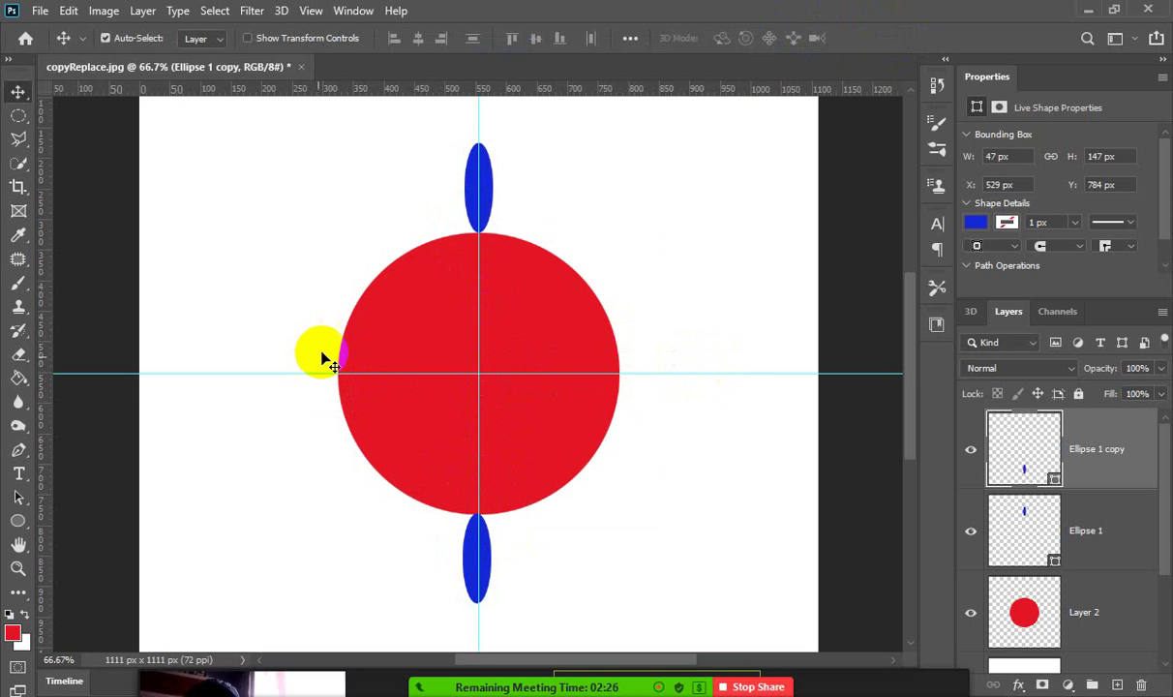
left_click(491, 334)
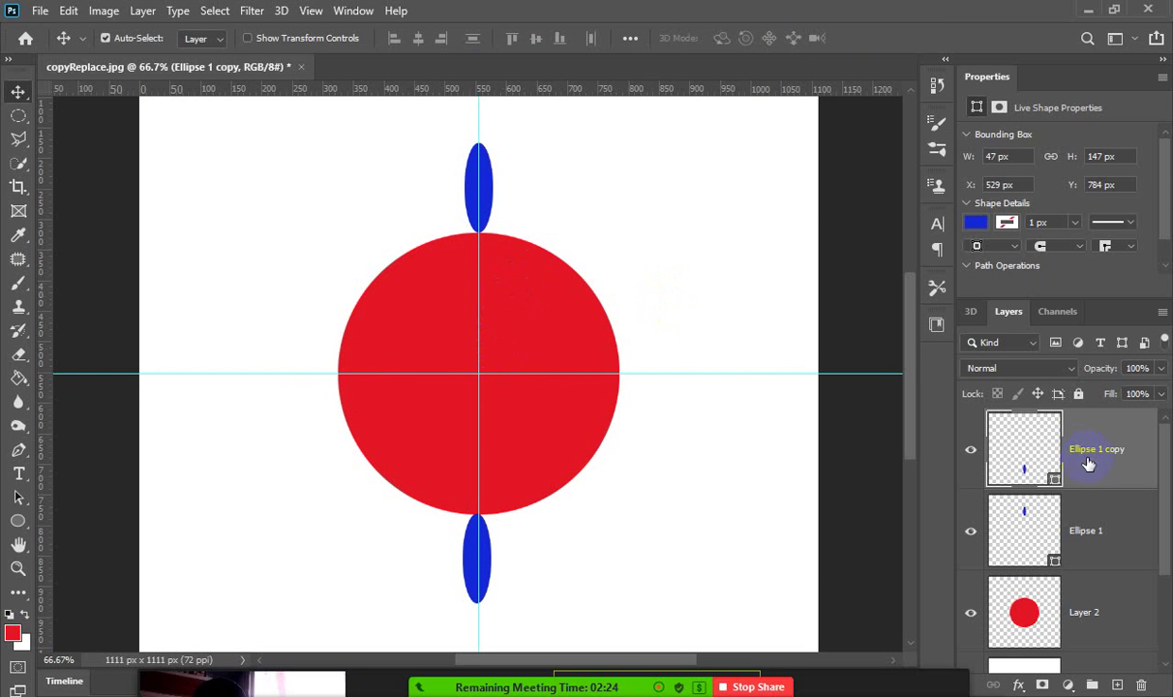
key("ctrl+j")
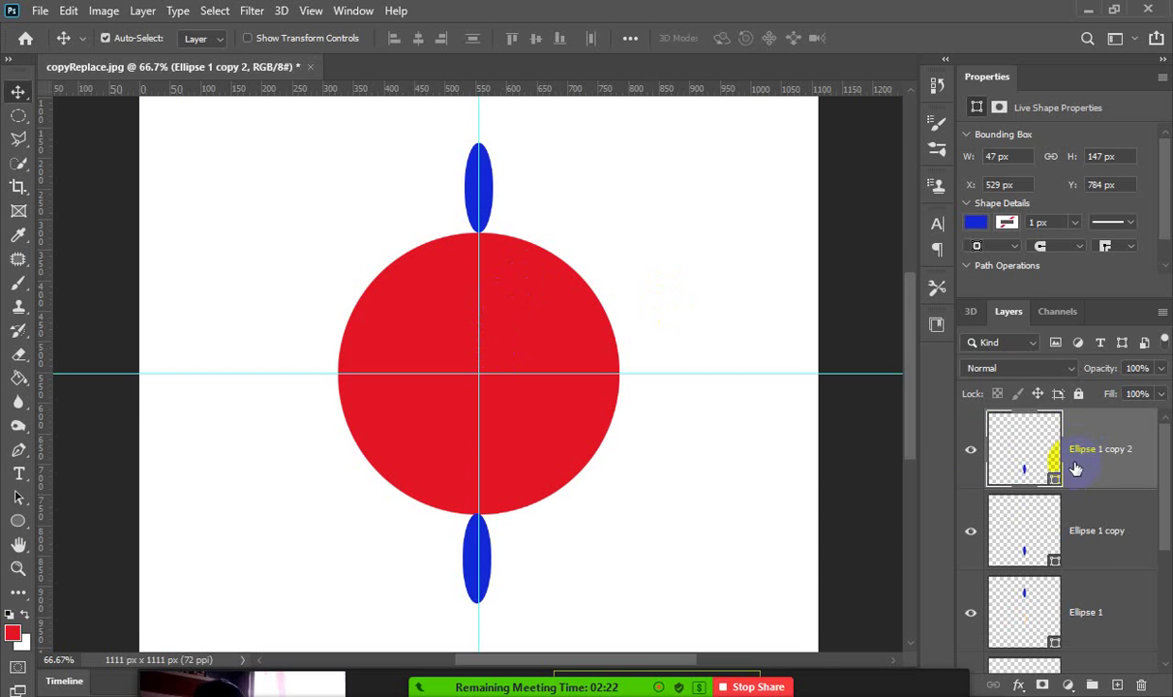
key("ctrl+t")
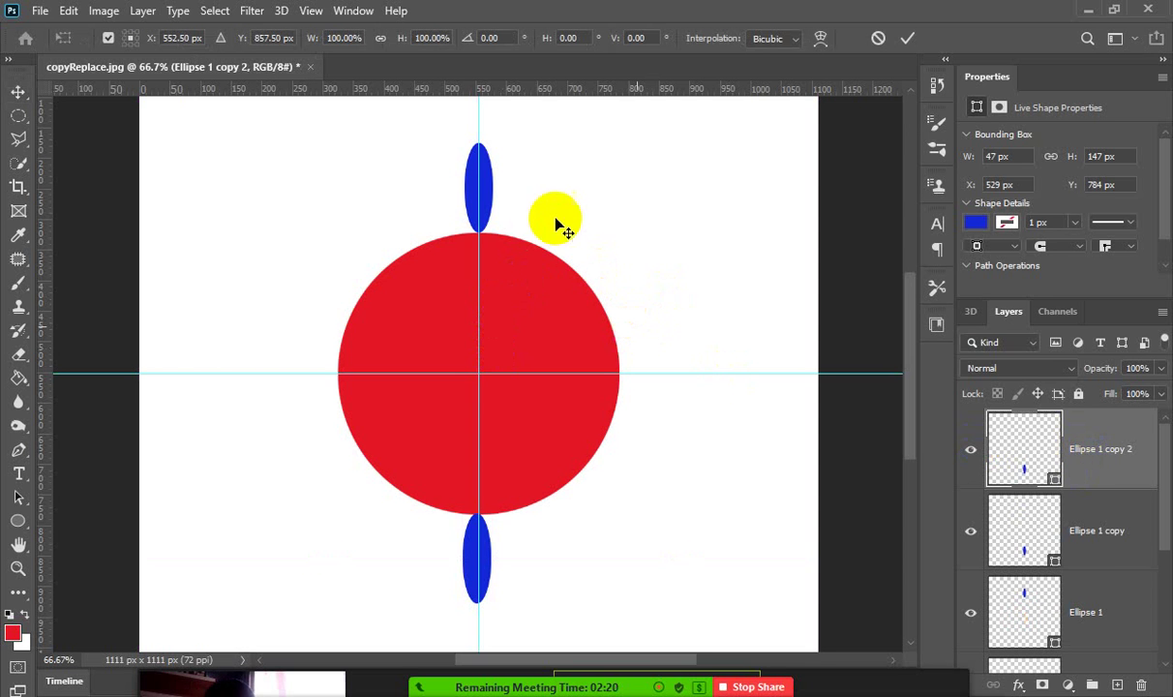
left_click(557, 279)
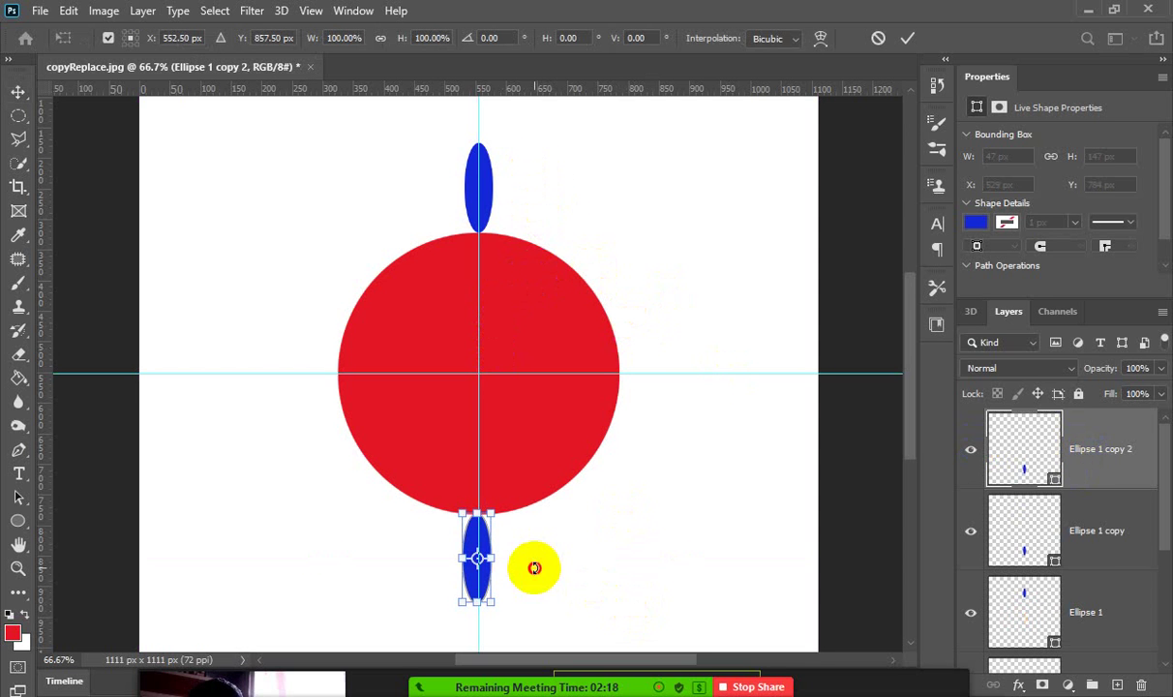
Try a free rotation about the ellipse's own centre, undo it, and move the reference point to the red circle's centre.
left_click_drag(534, 567, 706, 362)
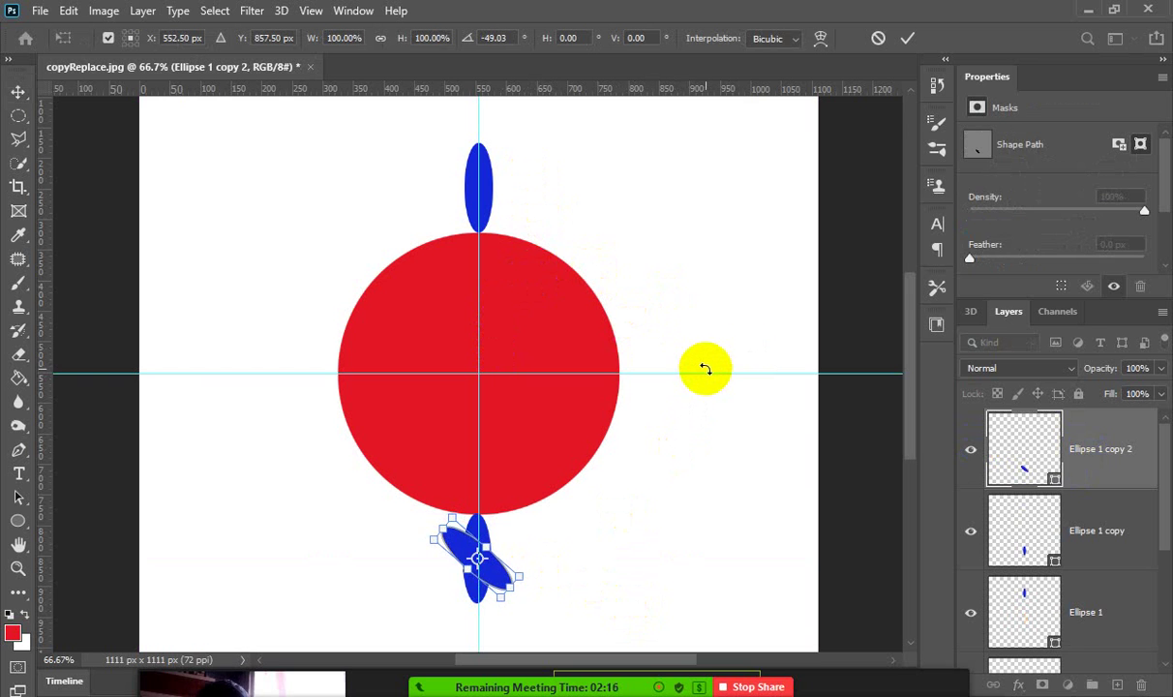
key("ctrl+z")
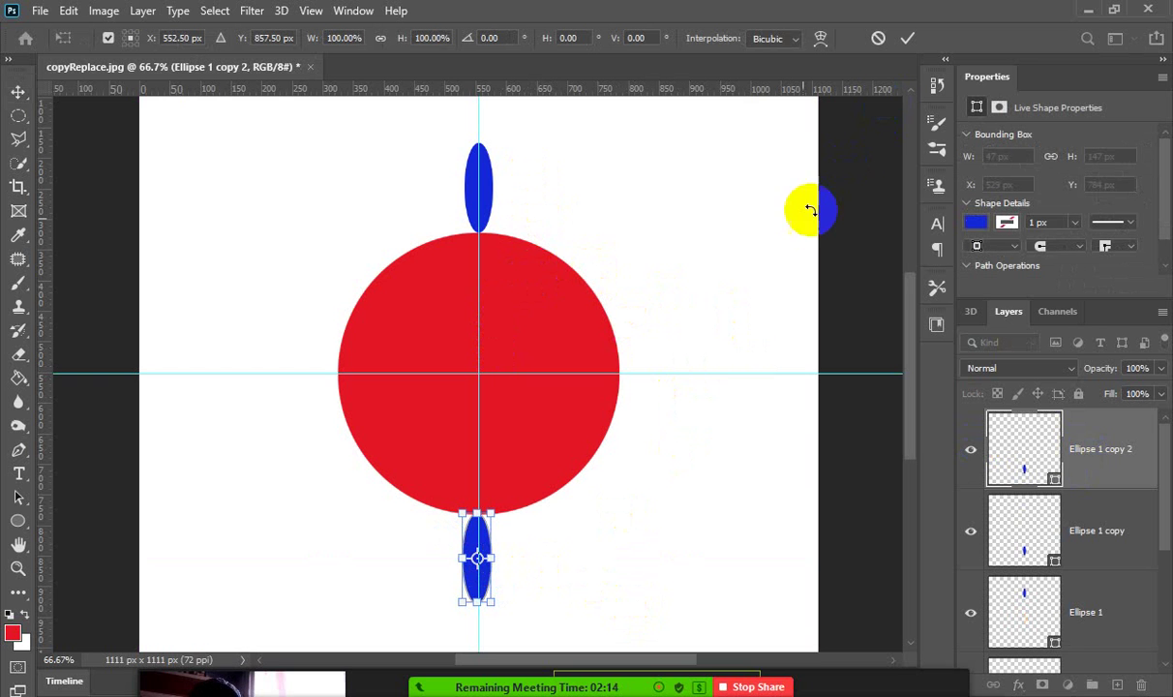
left_click_drag(477, 561, 479, 378)
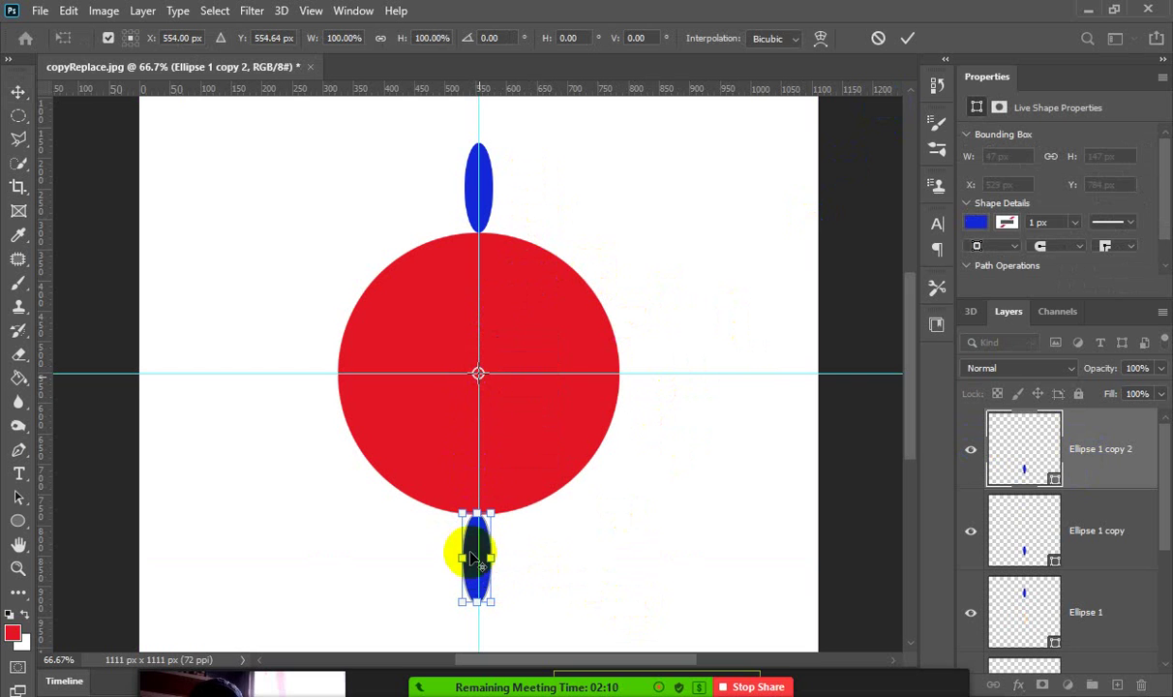
Rotate the ellipse freehand by about 90° around the red circle's centre and undo the rotation.
mouse_move(380, 552)
left_mouse_down()
mouse_move(249, 383)
mouse_move(288, 337)
left_mouse_up()
left_click_drag(455, 397, 510, 351)
left_click(508, 348)
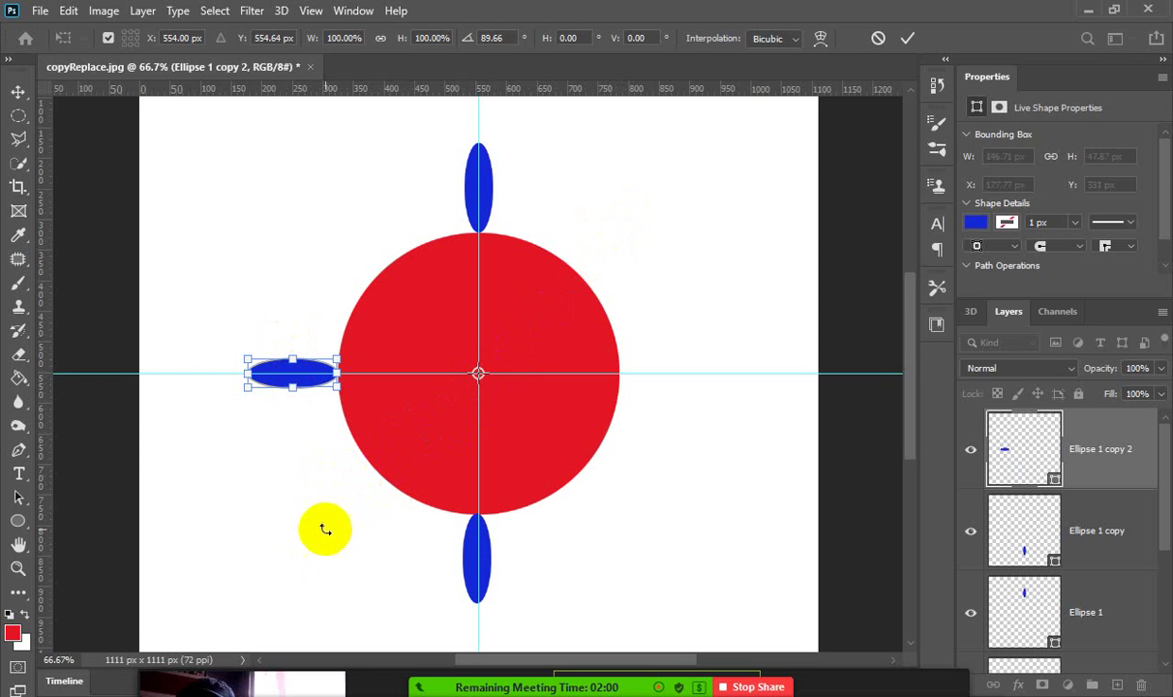
left_click(474, 375)
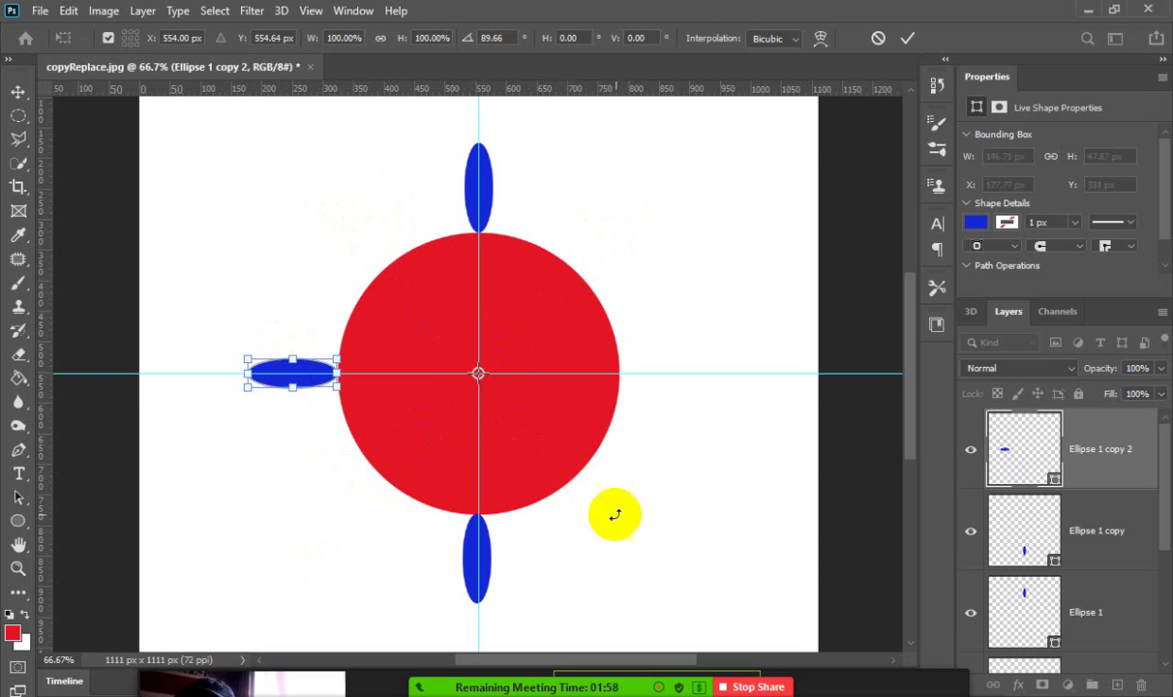
left_click(405, 244)
left_click(532, 421)
left_click(545, 446)
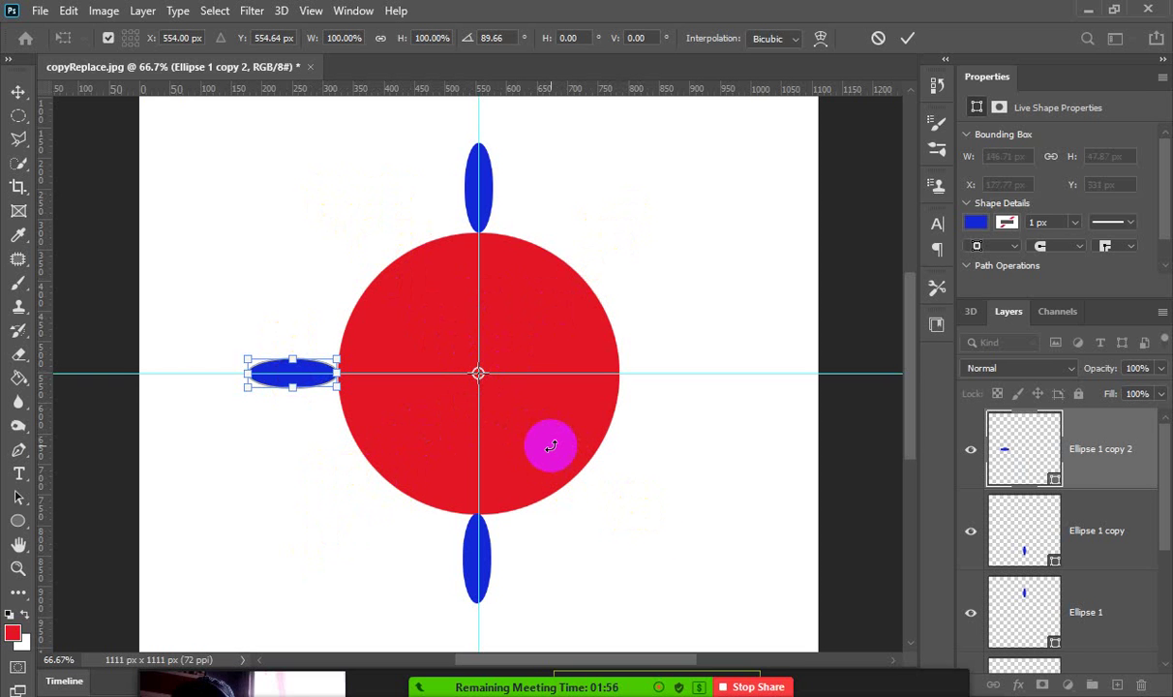
key("ctrl+z")
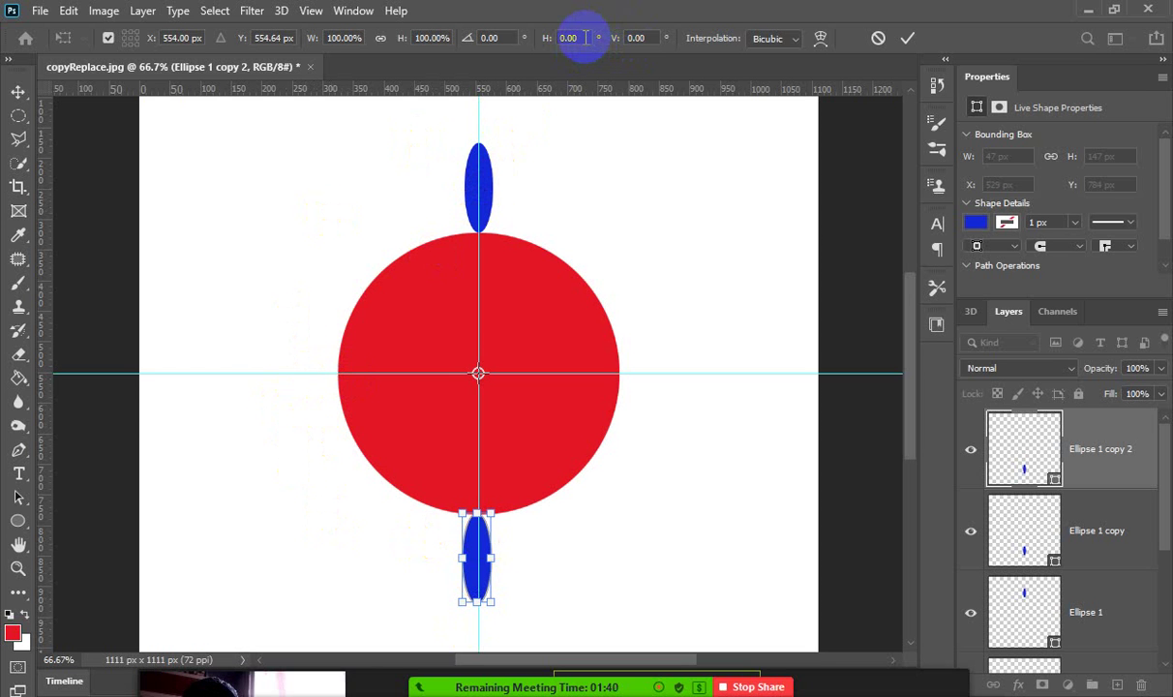
Set the ellipse's horizontal skew to 45° and undo the skew.
left_click_drag(585, 38, 538, 46)
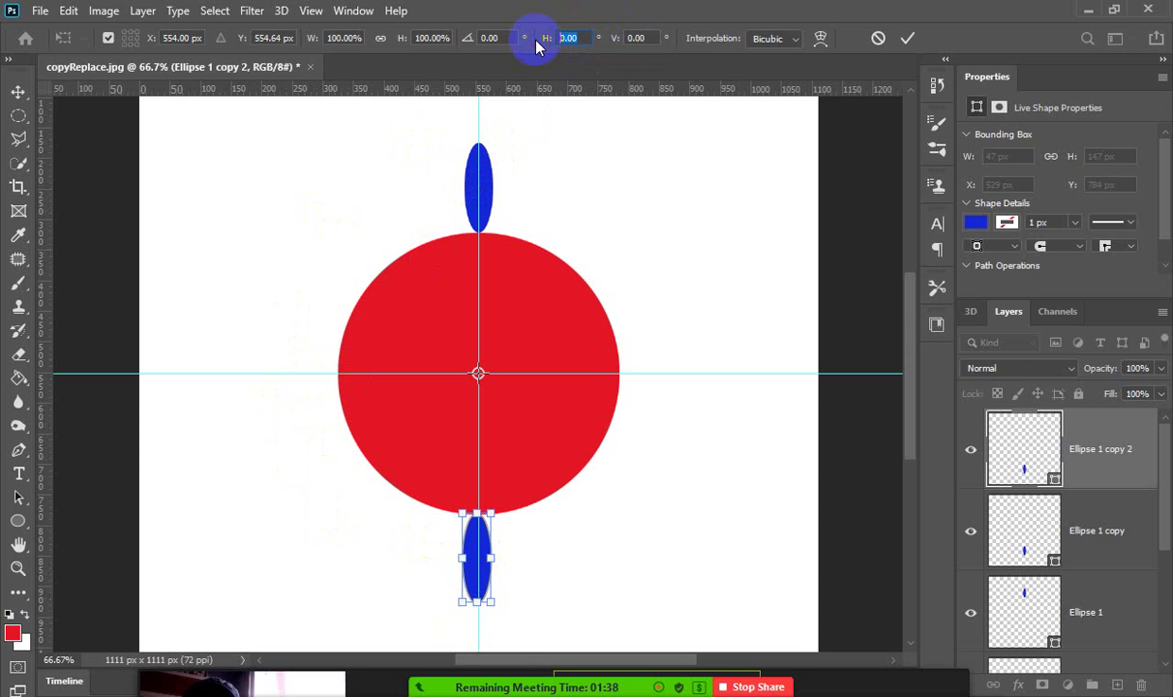
type("45")
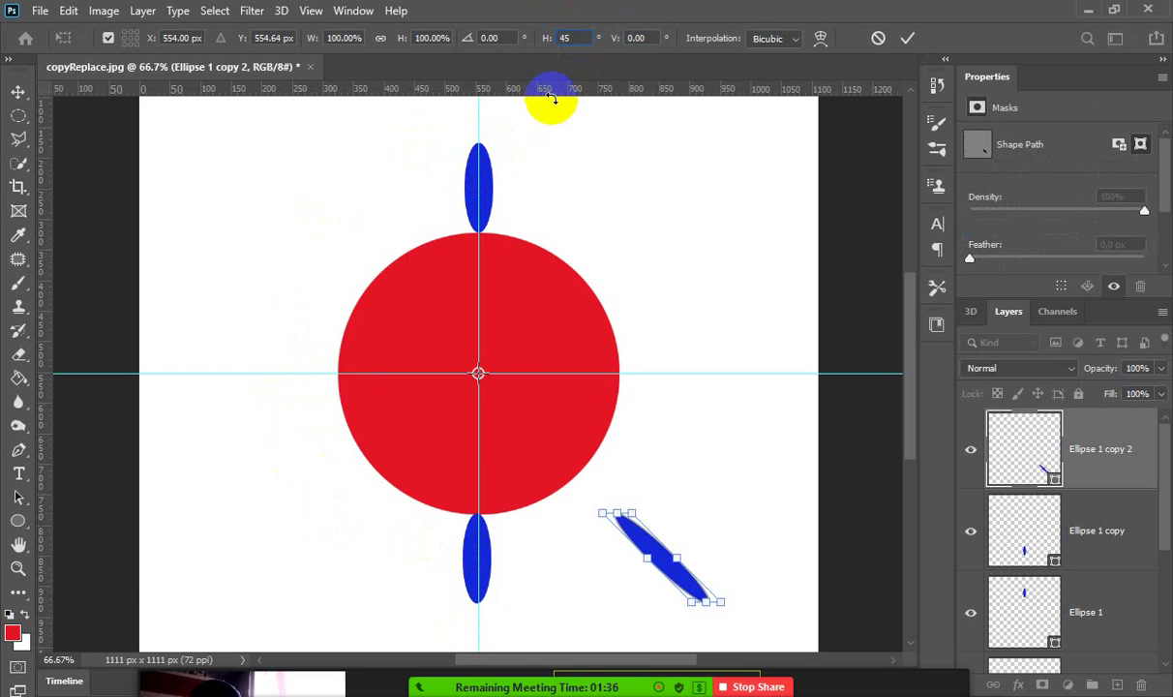
key("ctrl+z")
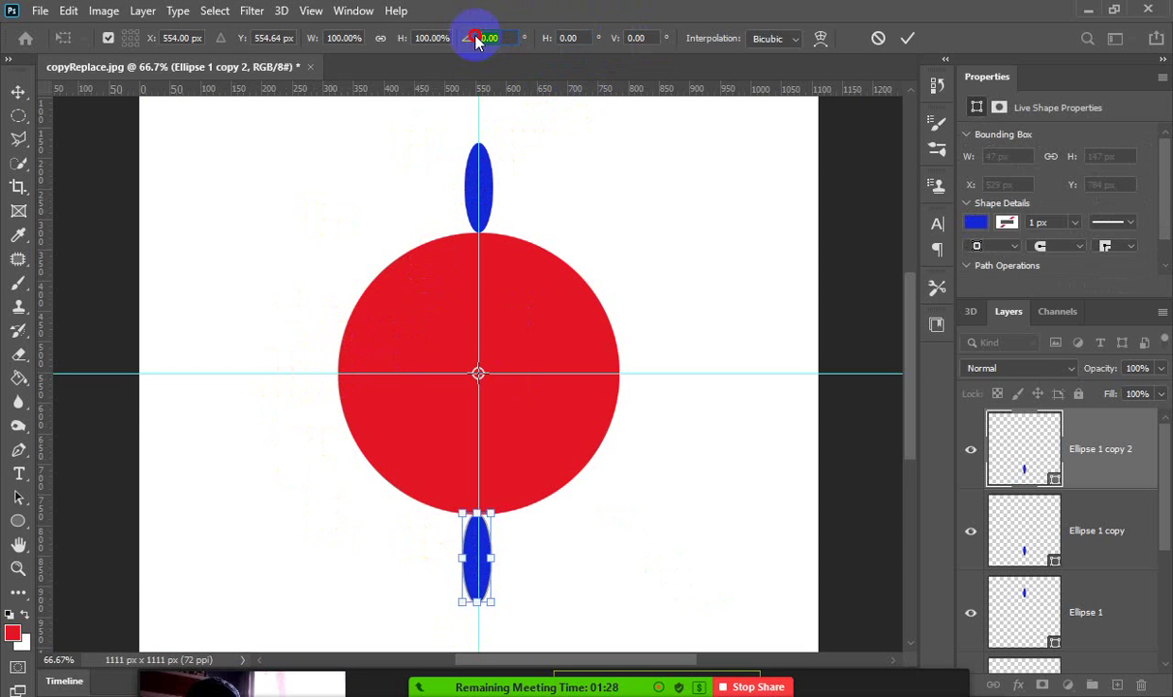
Set the ellipse's rotation around the red circle's centre to 45° and undo it.
type("45")
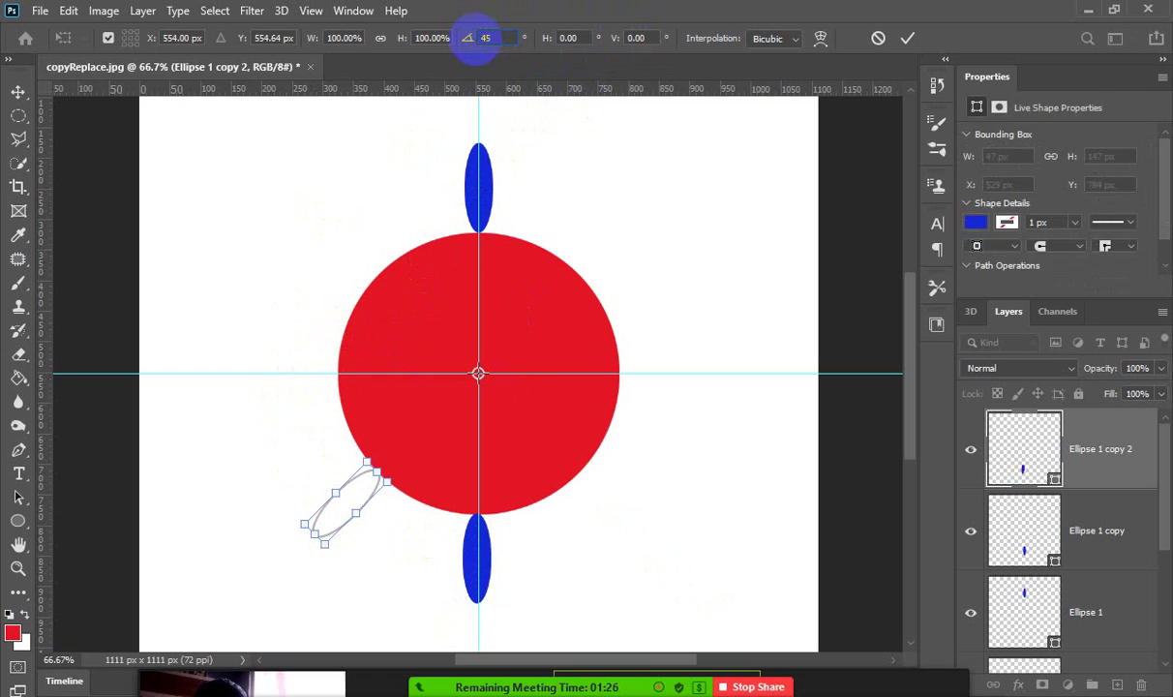
left_click(530, 387)
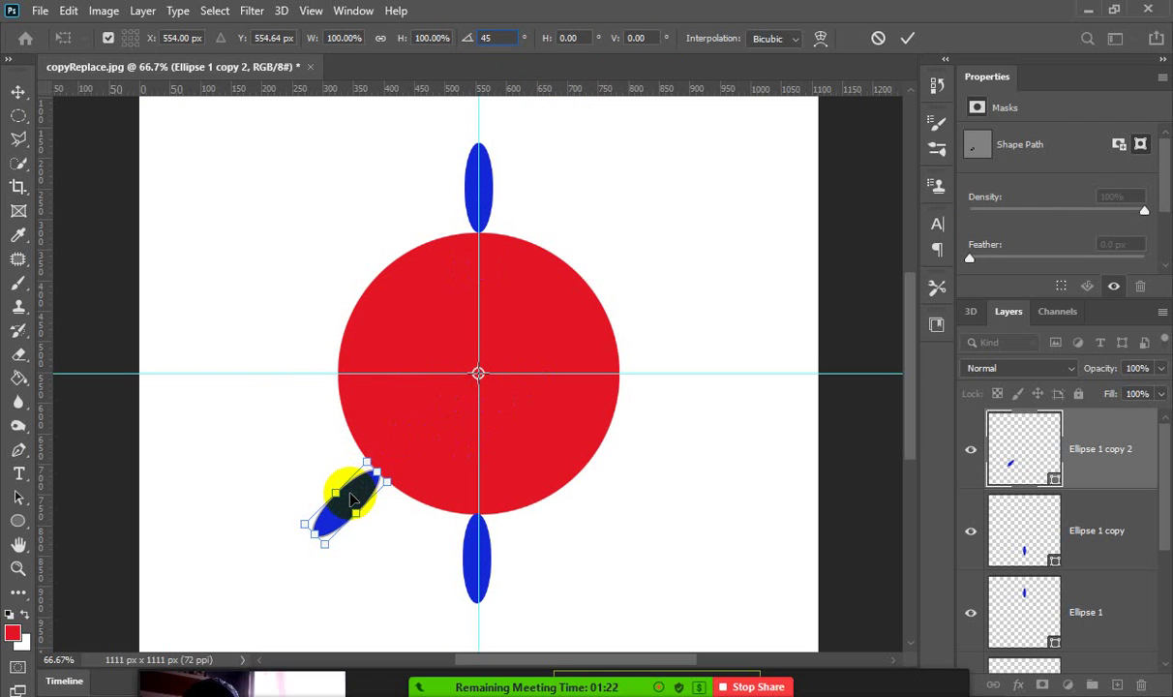
left_click(386, 459)
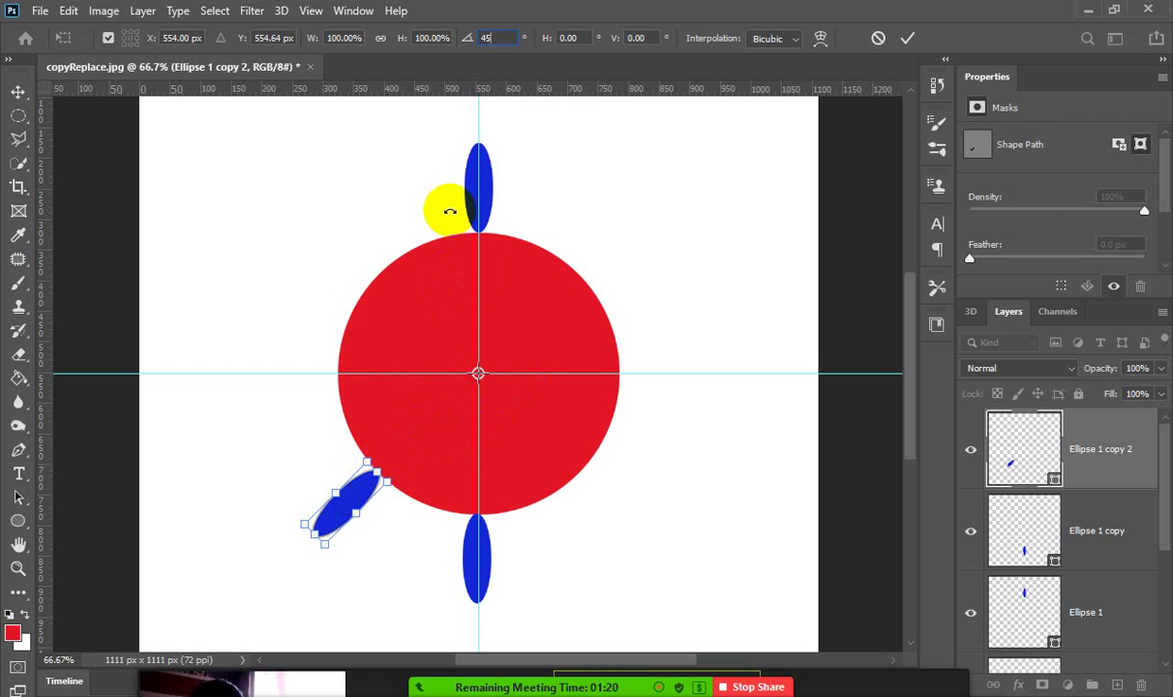
key("ctrl+z")
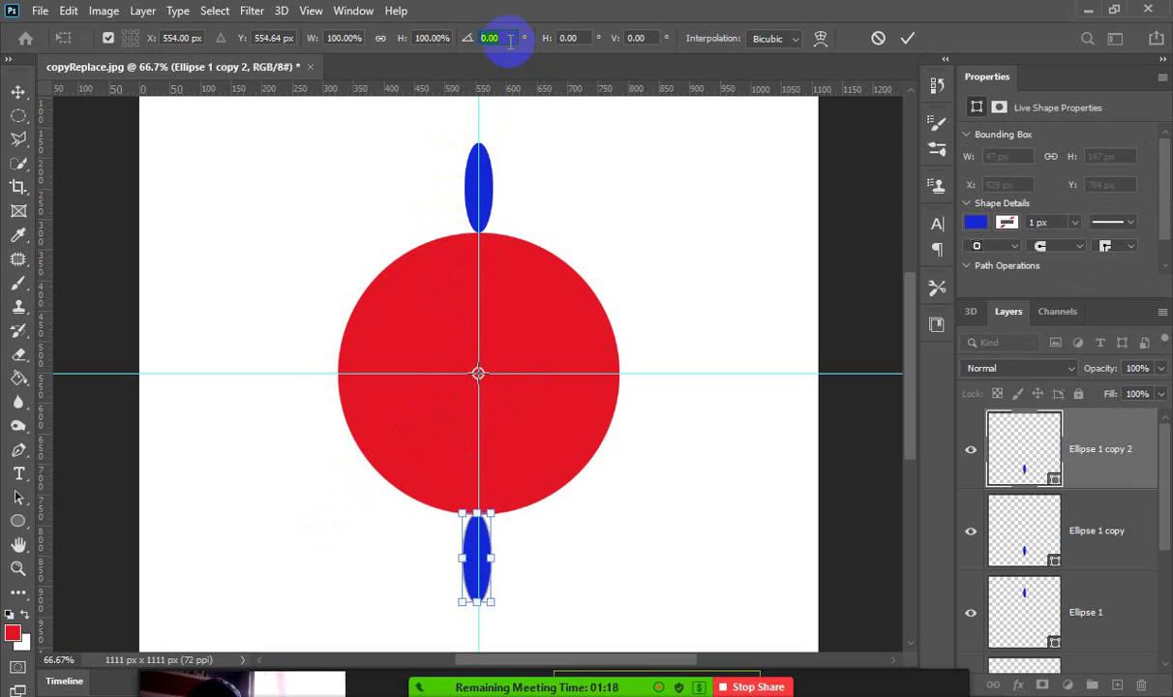
Set the ellipse's rotation around the red circle's centre to 90° and apply the transform.
type("90")
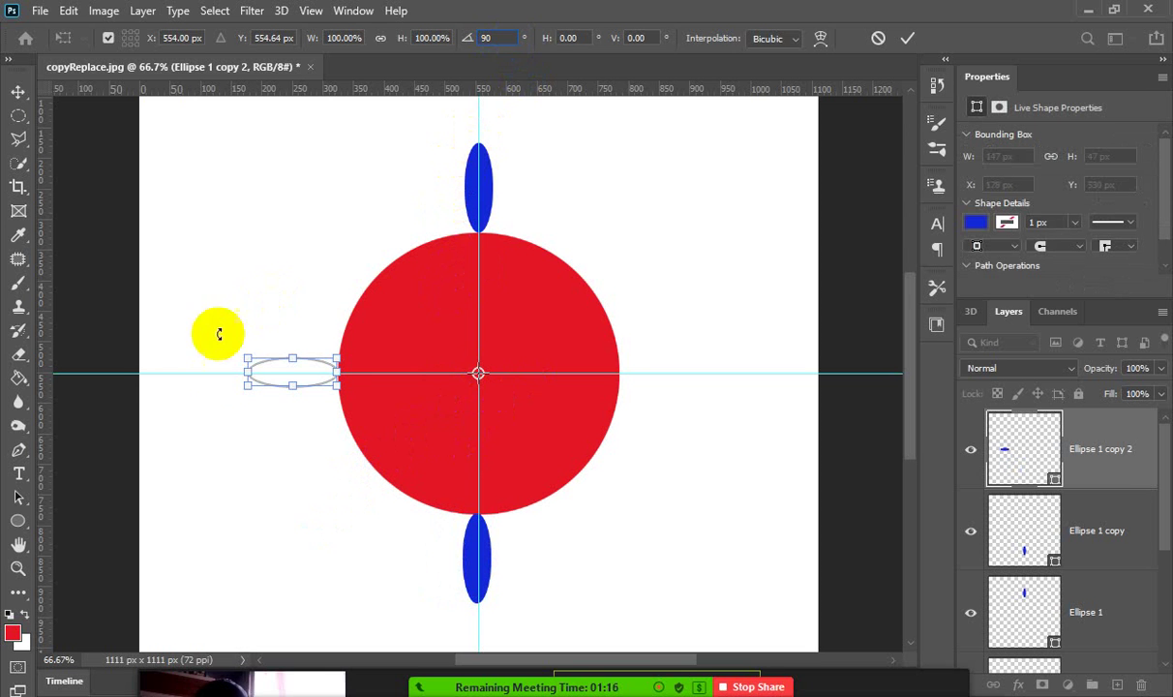
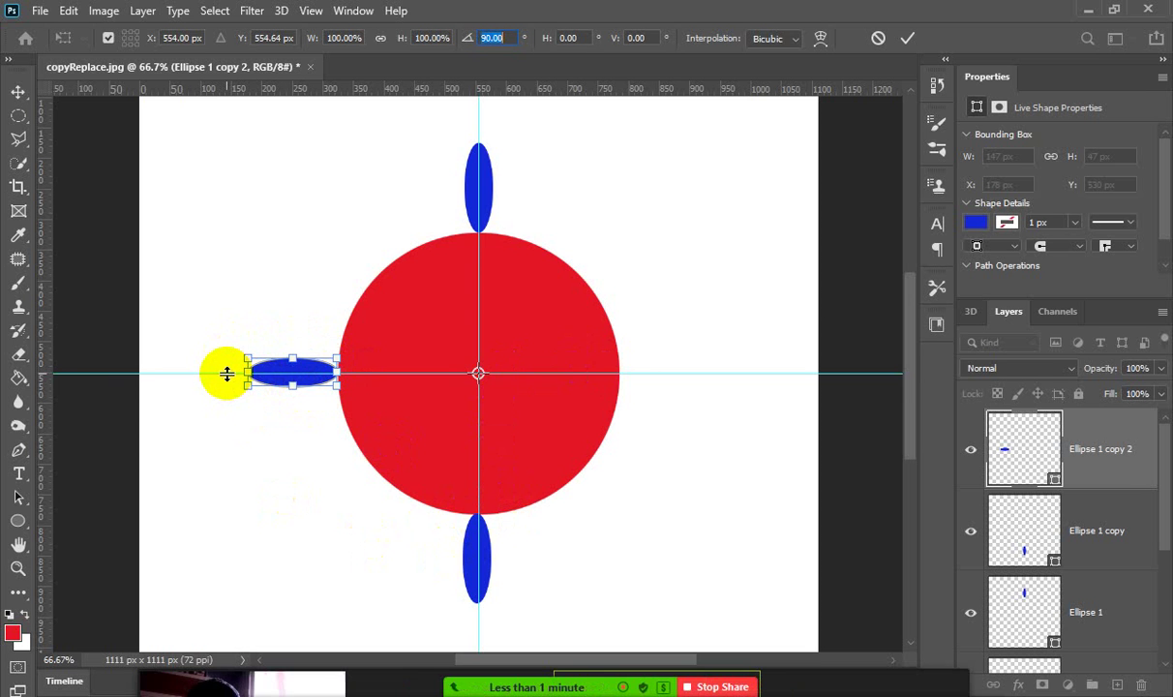
left_click(403, 405)
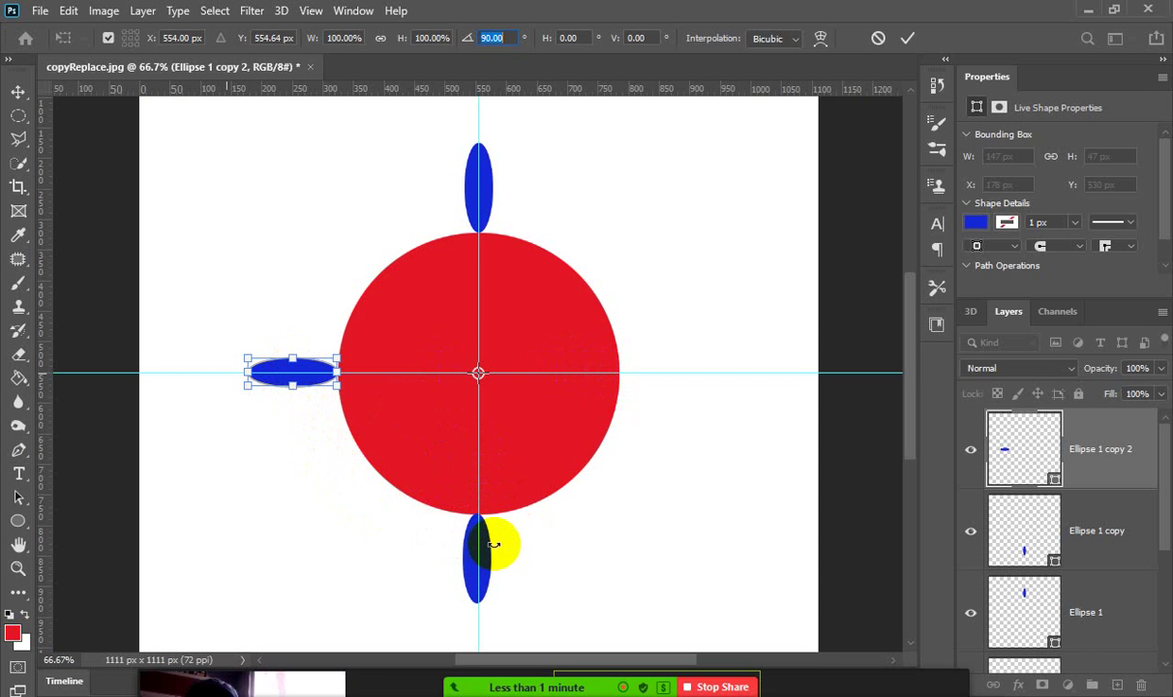
left_click(910, 44)
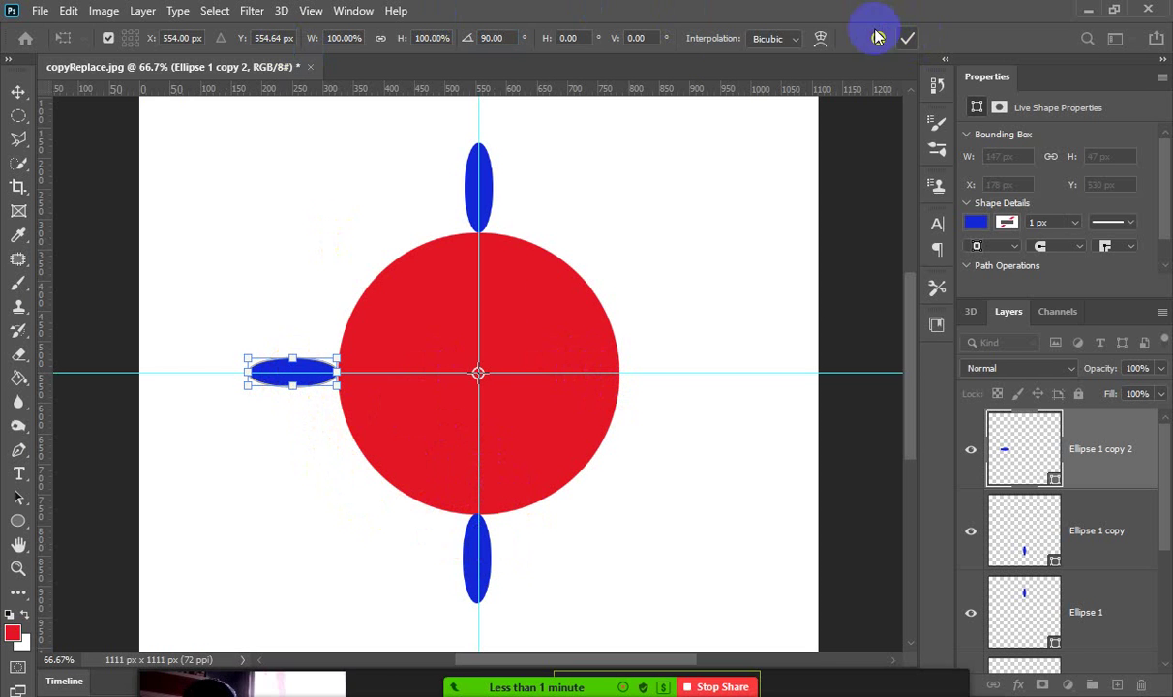
Duplicate the blue ellipse below the red circle and open the copy for free transform.
left_click(469, 569)
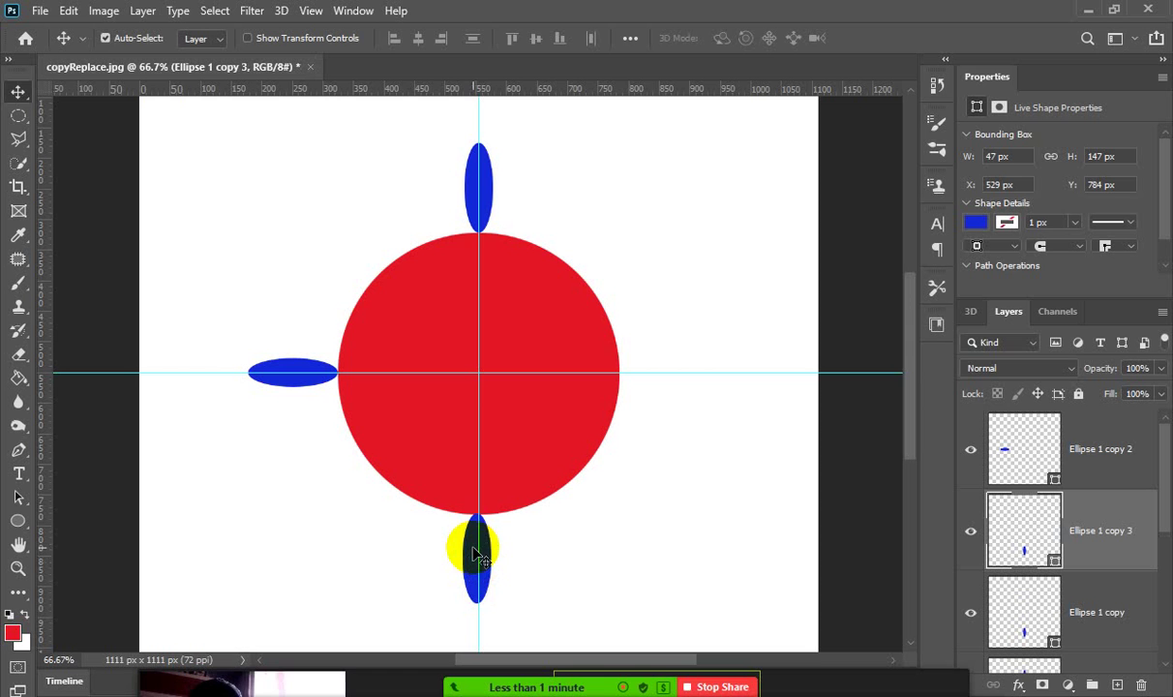
key("ctrl+t")
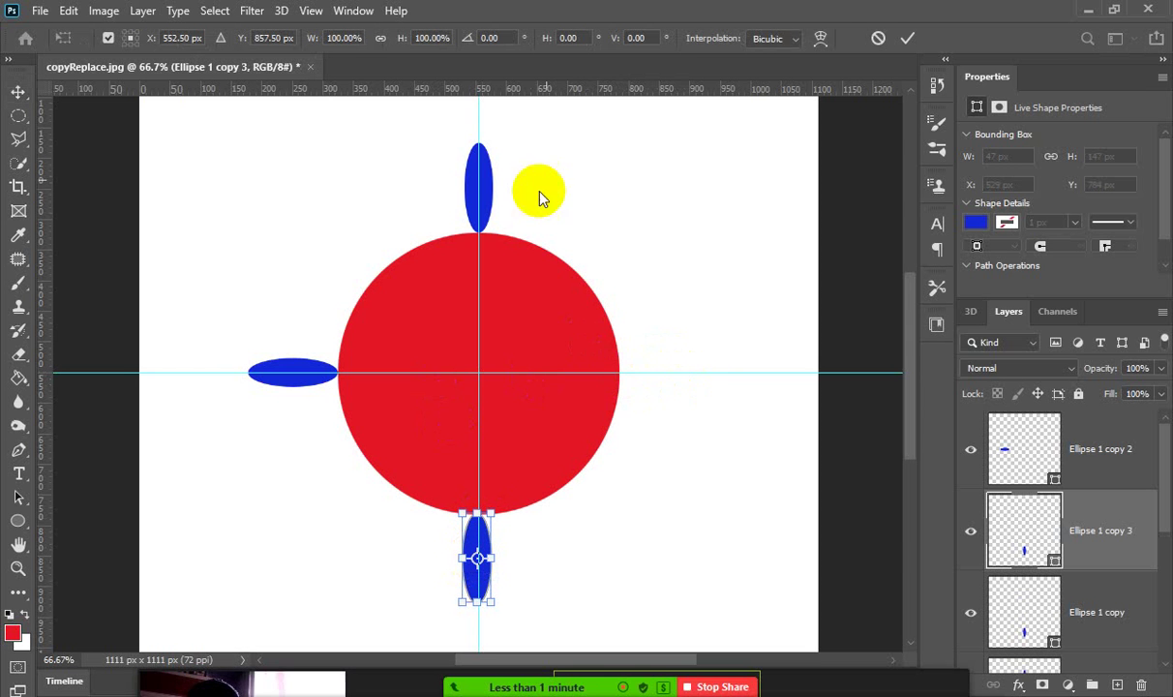
left_click(492, 38)
double_click(495, 38)
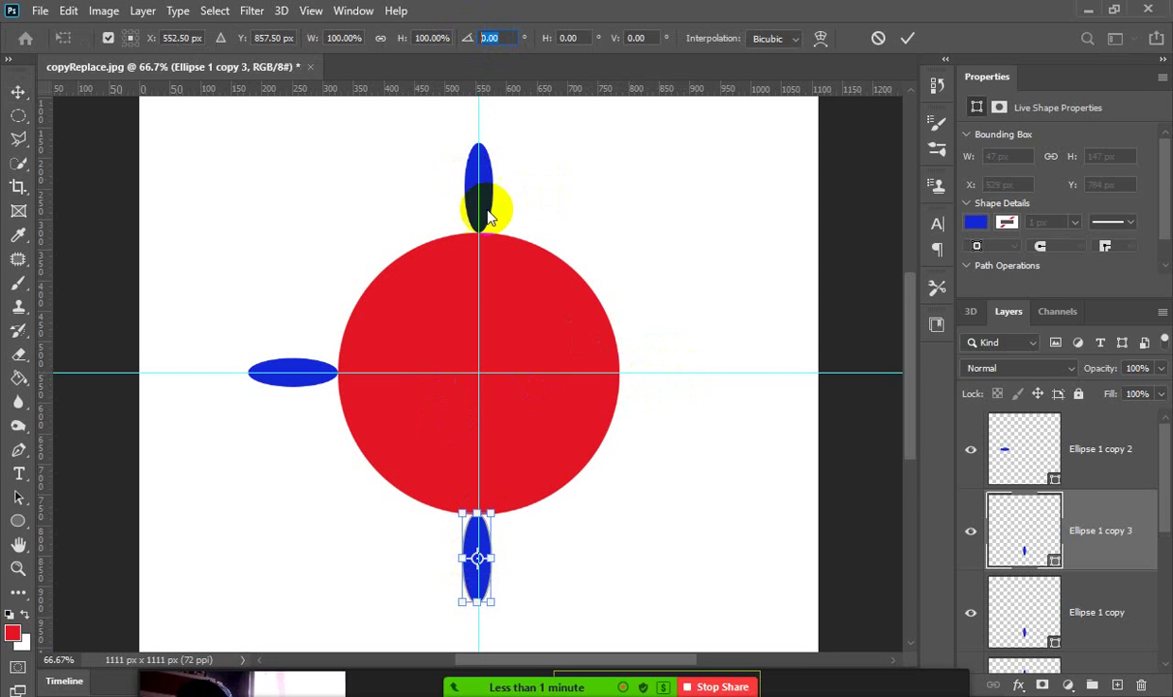
left_click(519, 359)
left_click(492, 512)
left_click(348, 38)
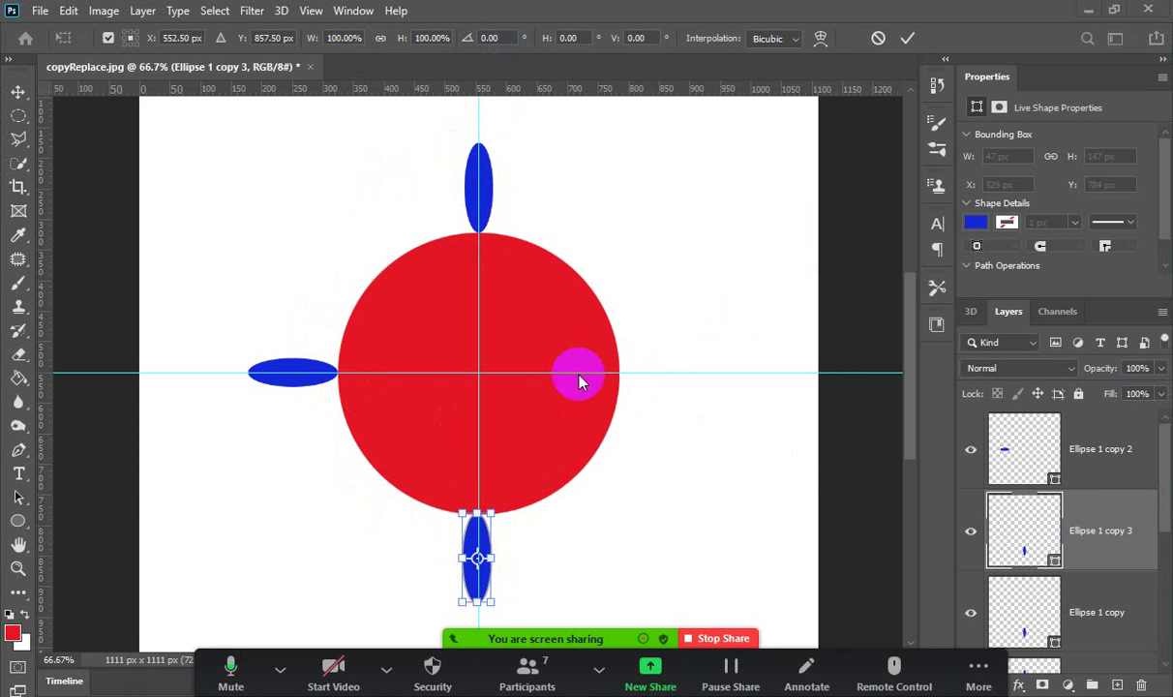
left_click(473, 523)
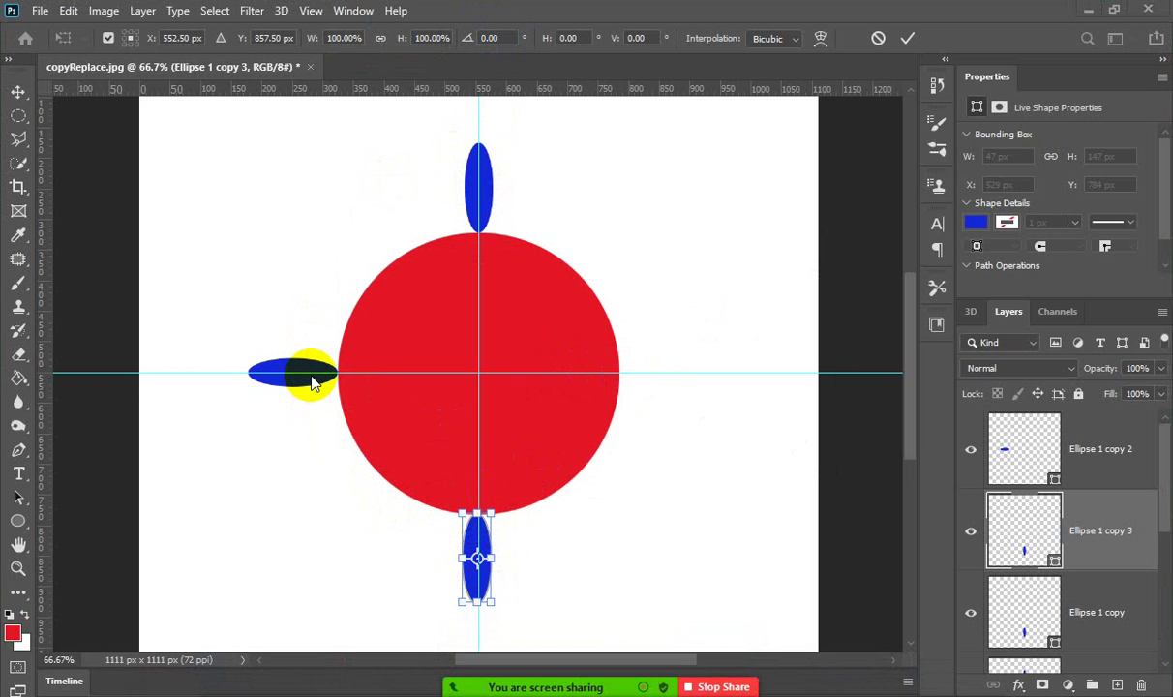
left_click(482, 230)
left_click(466, 198)
Try rotating the copied ellipse by 270° about its own centre and undo the rotation.
left_click(481, 37)
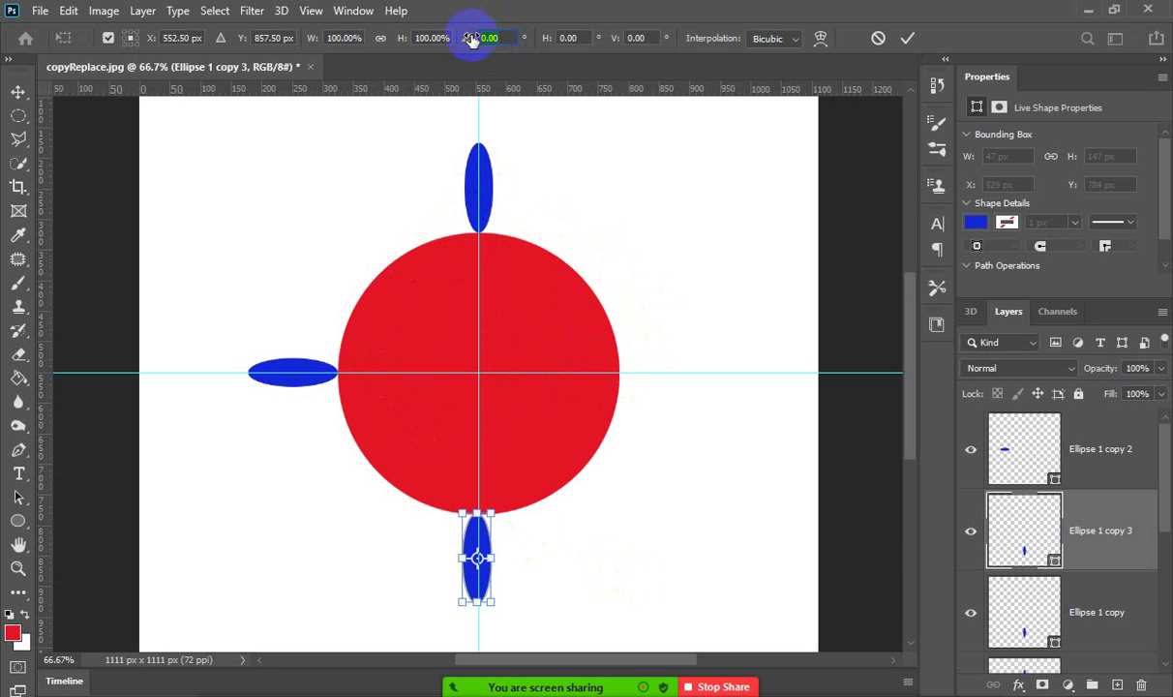
type("270")
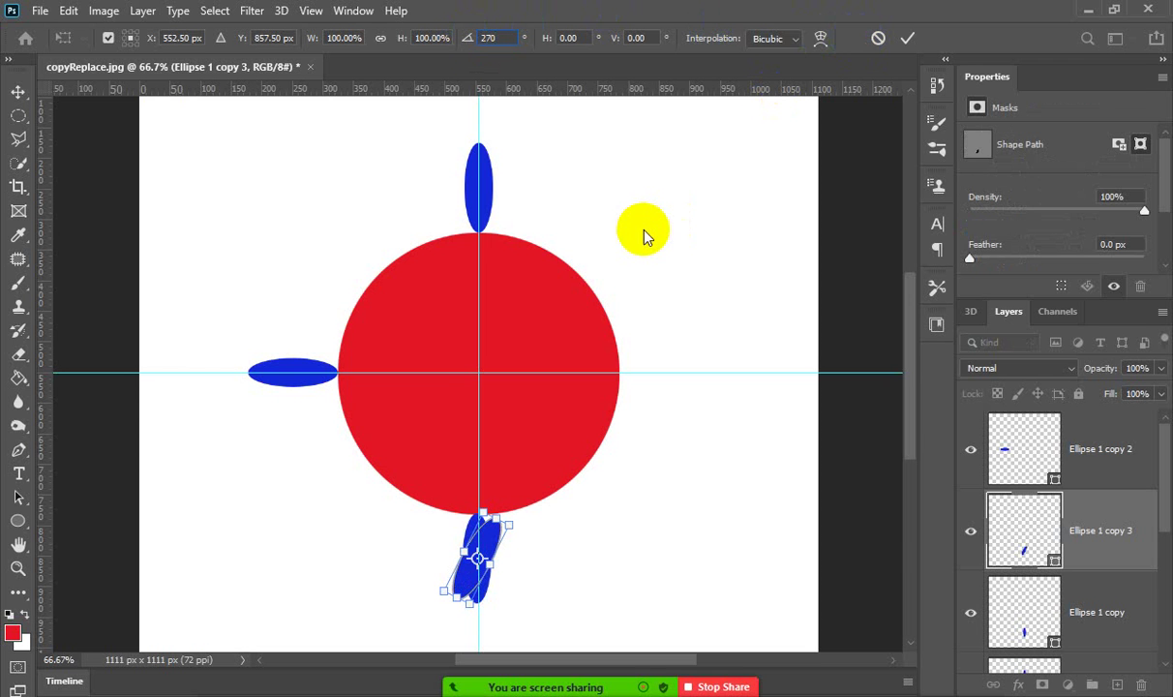
key("ctrl+z")
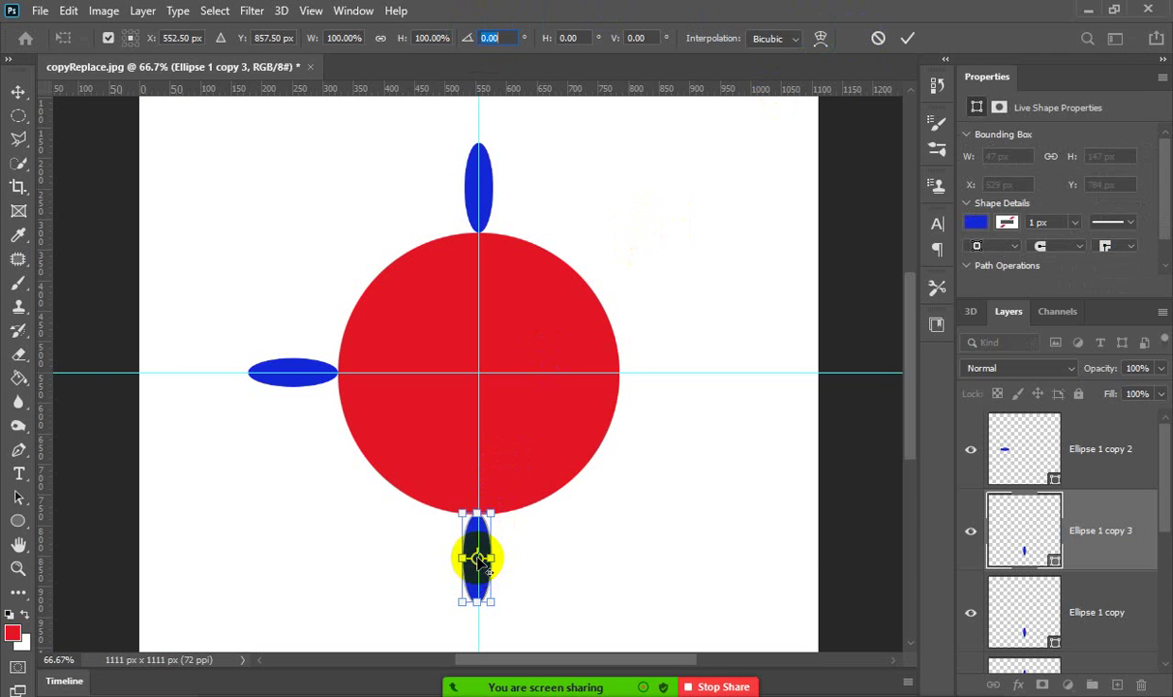
Place the copied ellipse's transform reference point on the guide intersection at the red circle's centre and check its alignment up close.
left_click_drag(476, 559, 479, 373)
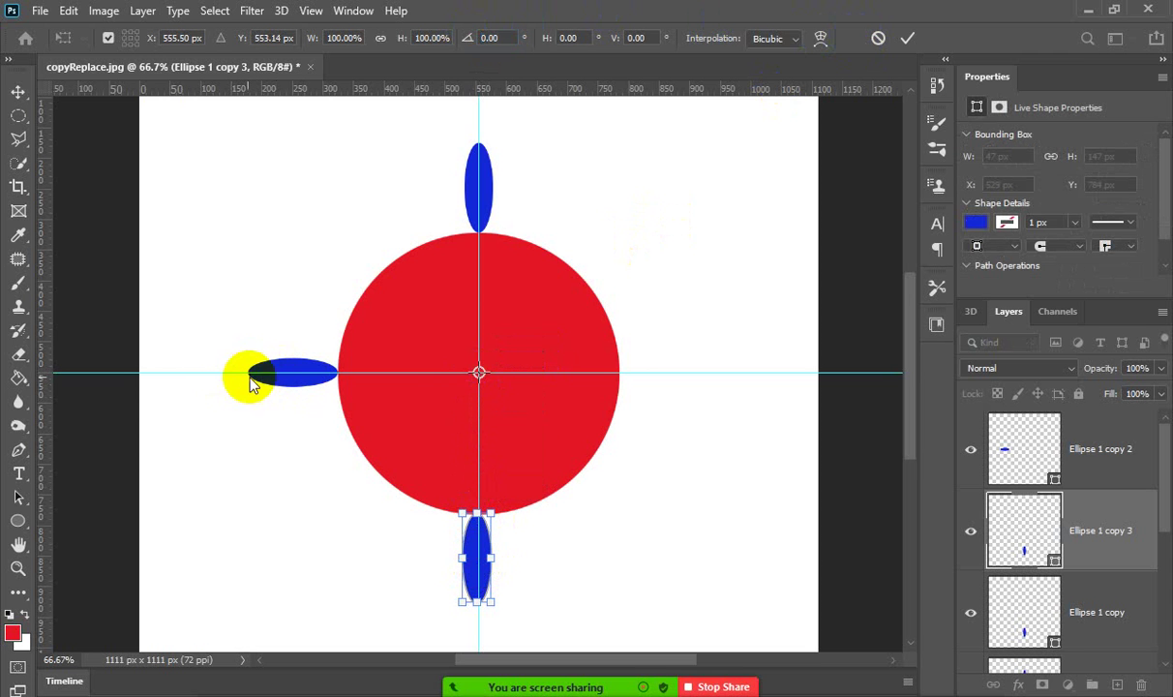
left_click_drag(400, 363, 400, 363)
key("ctrl+plus")
key("ctrl+plus")
key("ctrl+plus")
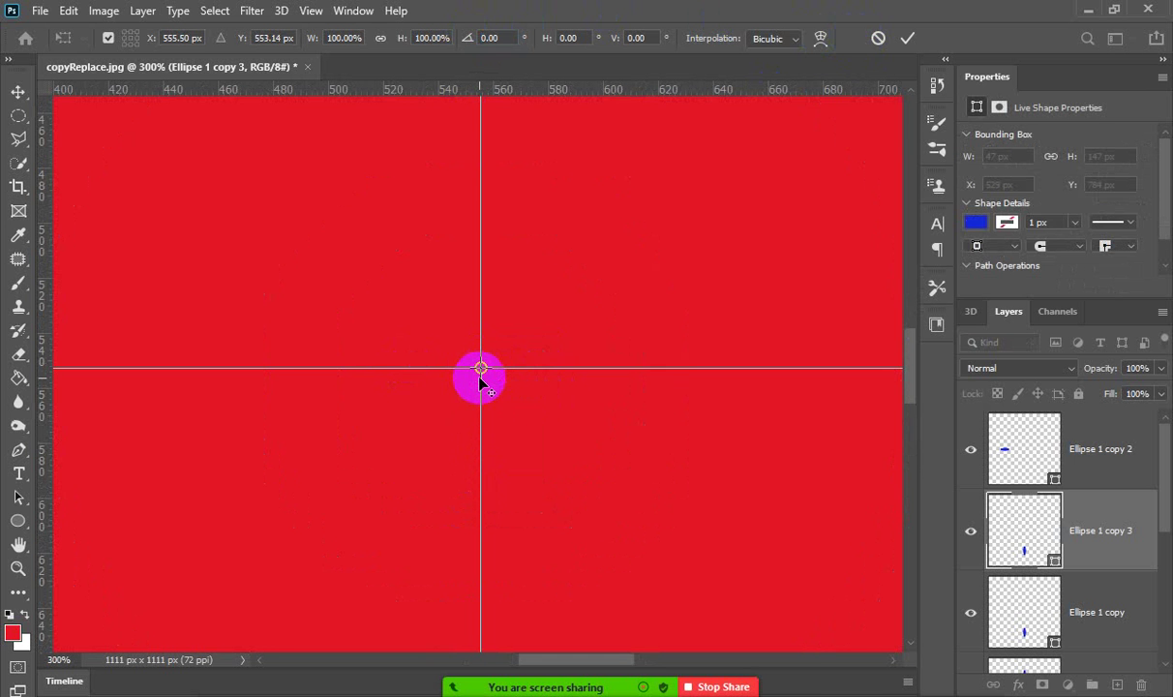
key("ctrl+minus")
key("ctrl+minus")
key("ctrl+minus")
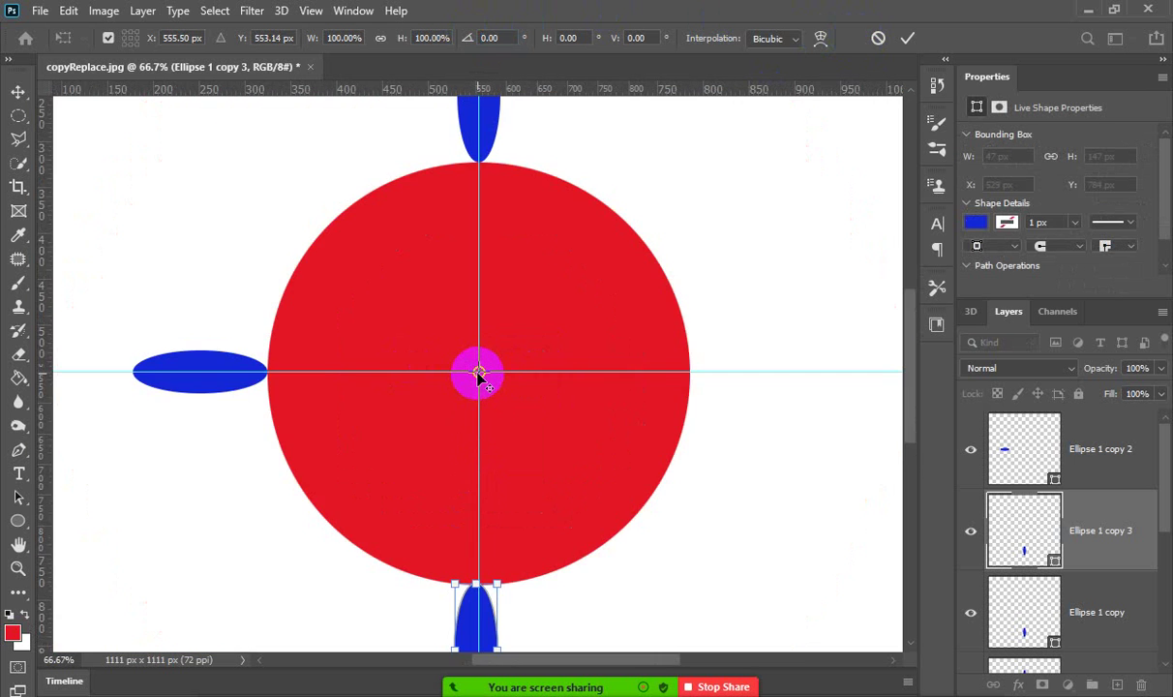
key("ctrl+minus")
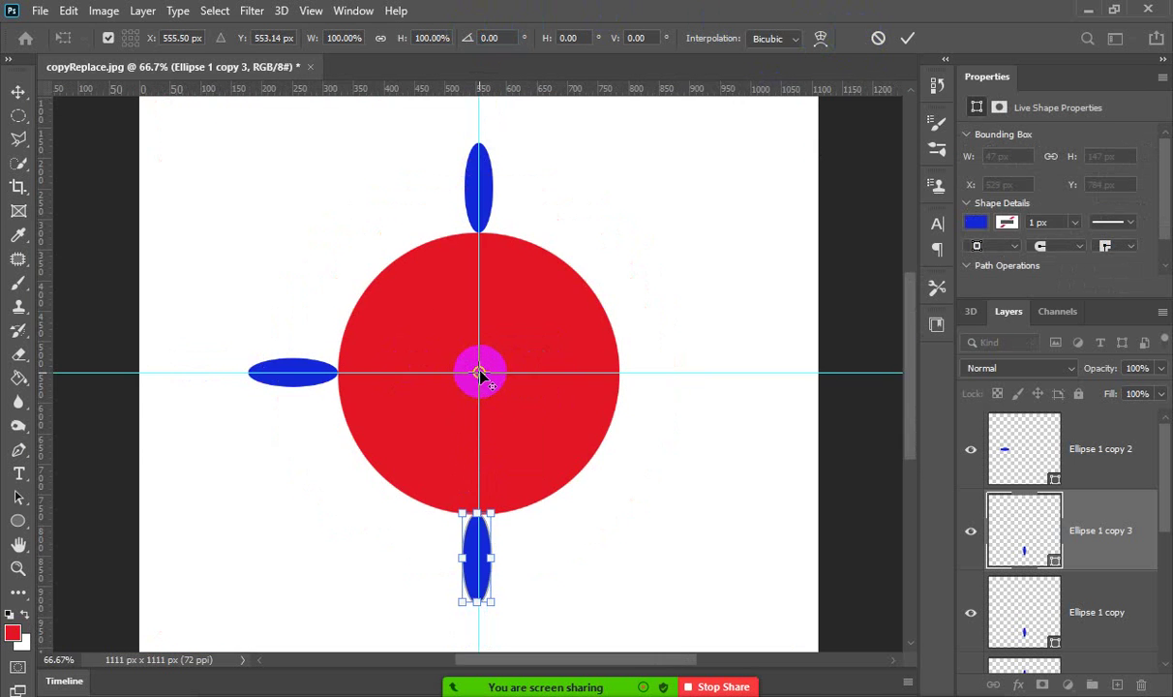
Try a 270° rotation of the copied ellipse around the red circle's centre and reset the angle to 0°.
left_click(516, 39)
type("270")
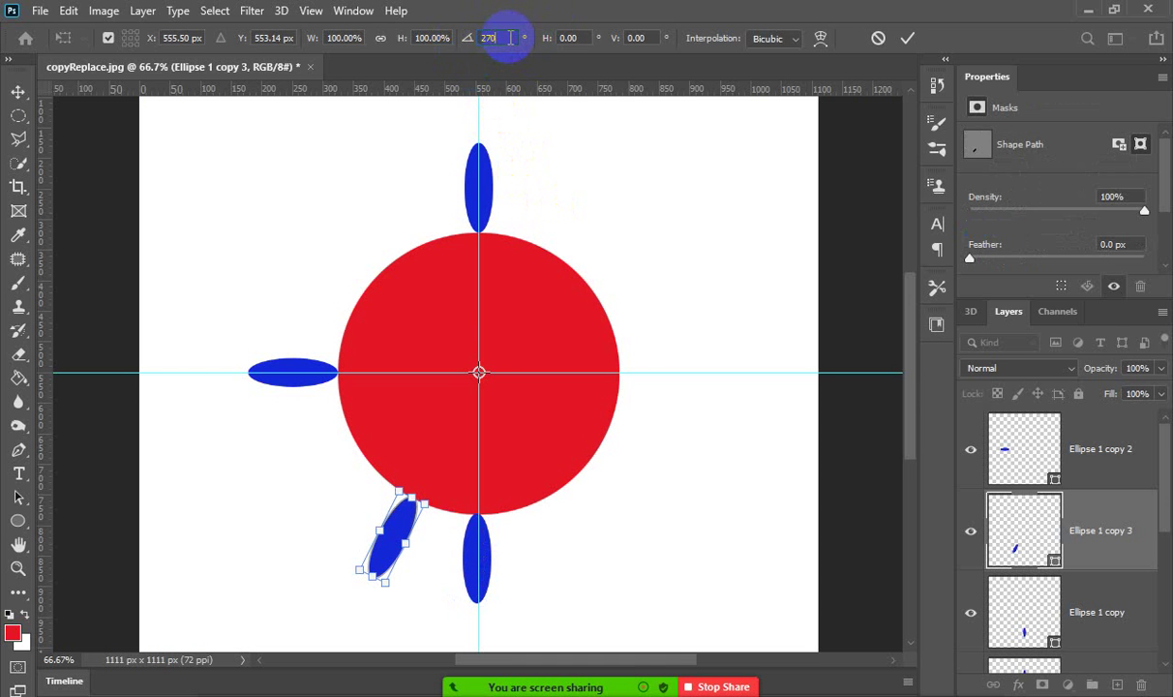
double_click(510, 37)
type("0")
key("Return")
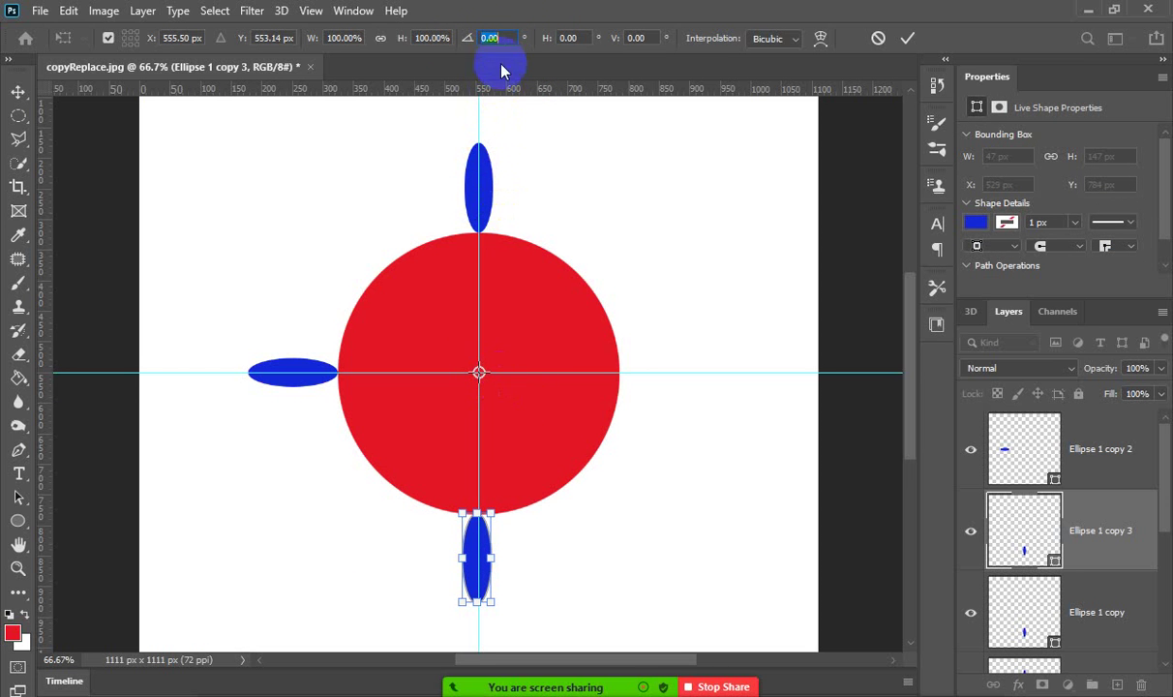
Set the copied ellipse's rotation around the red circle's centre to -45° and replace it with -90°.
left_click_drag(505, 45, 515, 85)
type("-45")
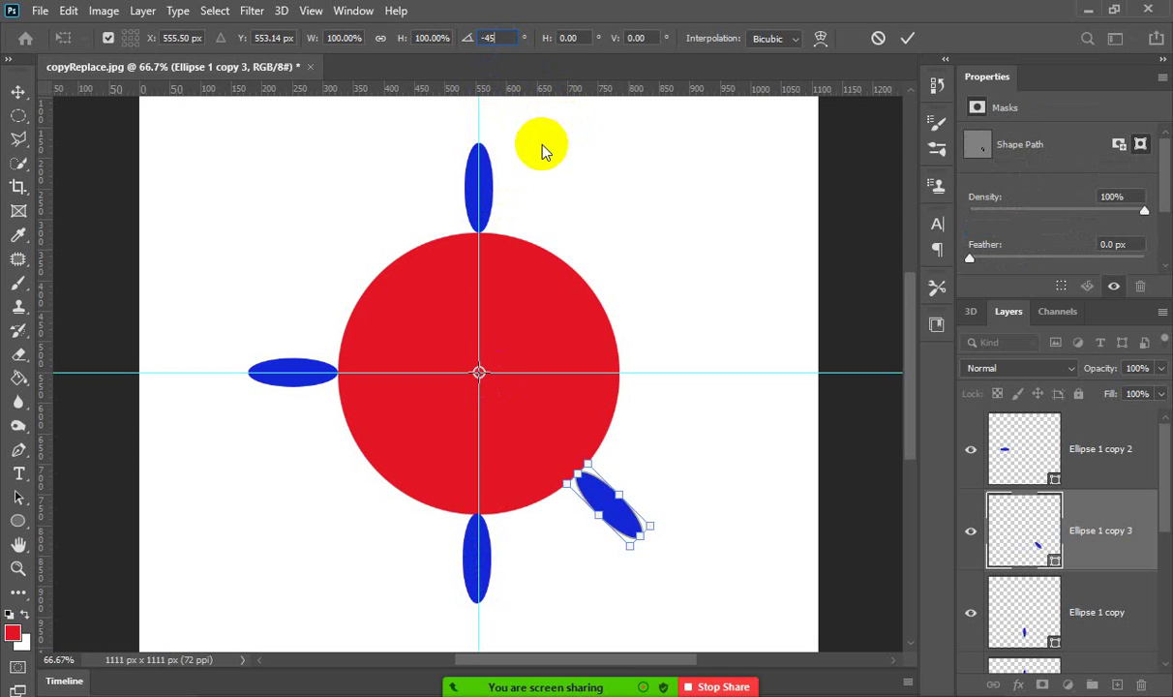
key("BackSpace")
key("BackSpace")
type("90")
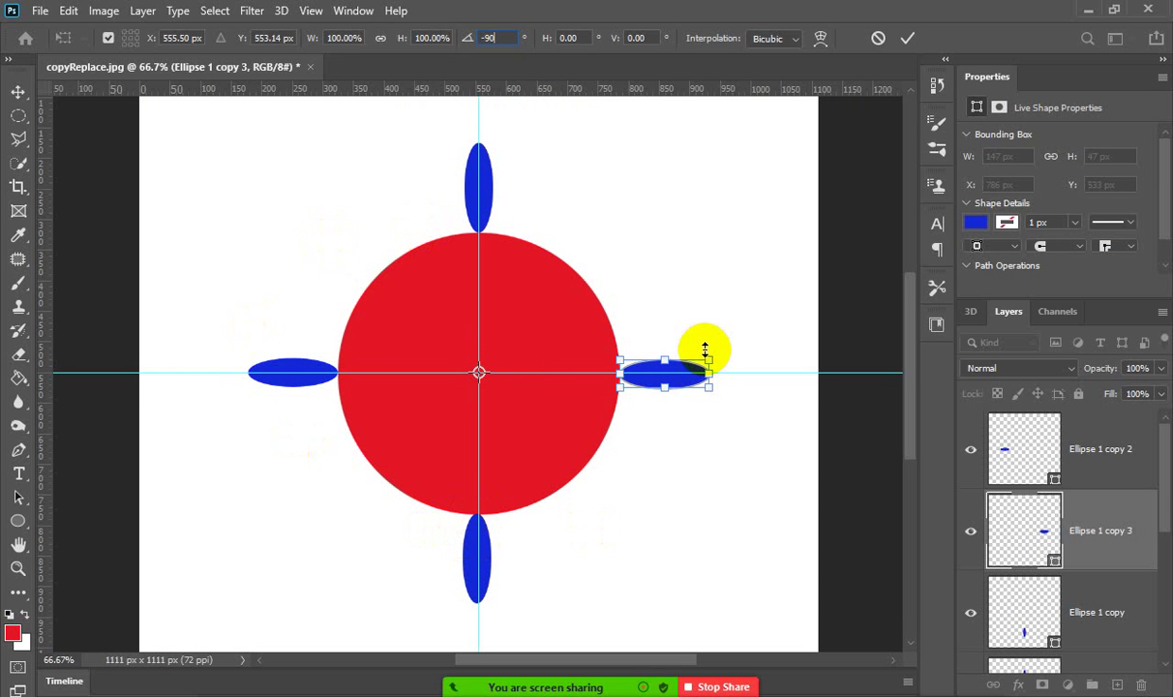
Set the copied ellipse's rotation to -45°, compare it with -90° by undoing and redoing, and cancel the transform.
key("BackSpace")
key("BackSpace")
type("45")
key("Return")
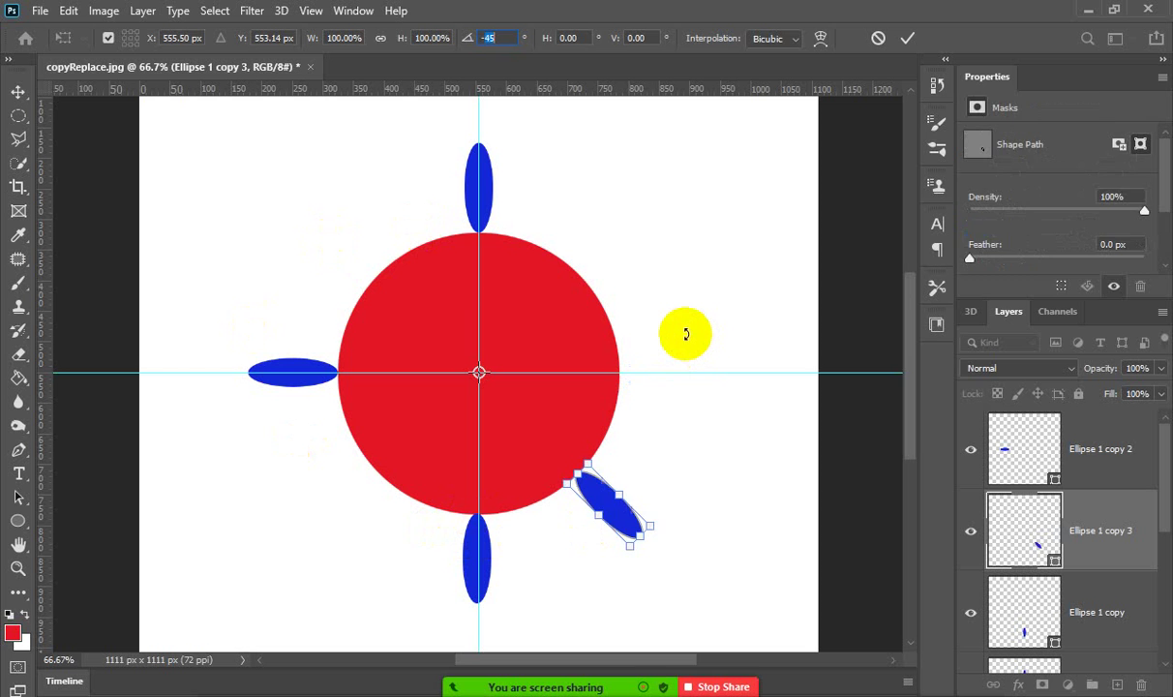
key("ctrl+z")
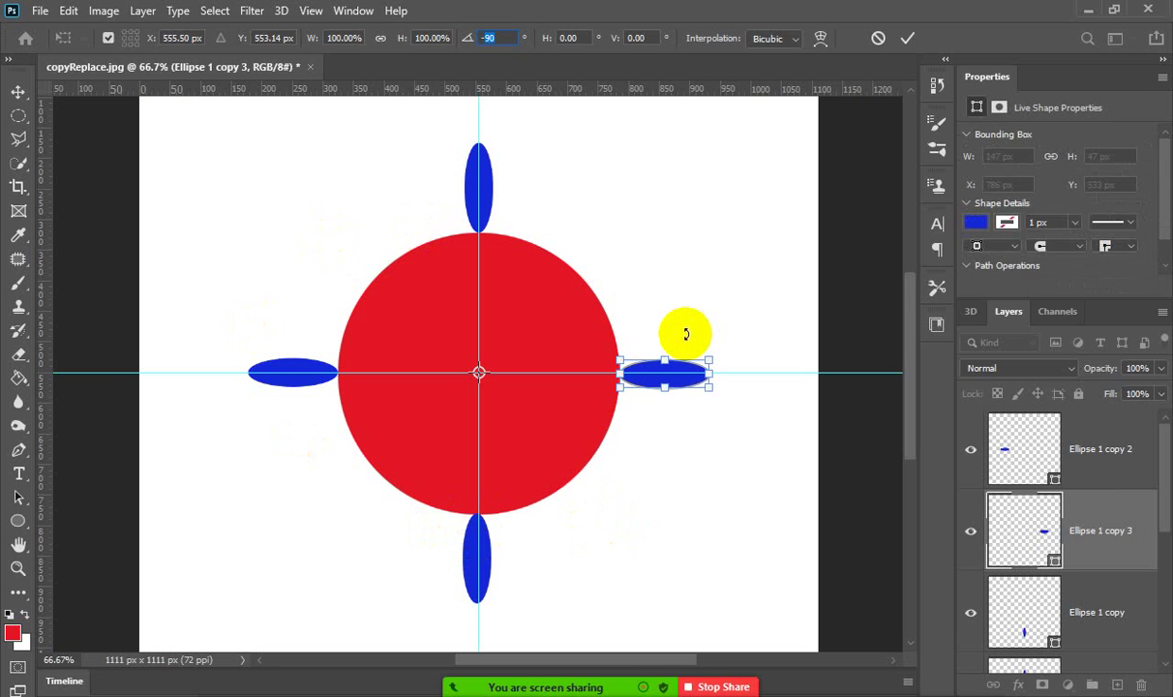
key("ctrl+shift+z")
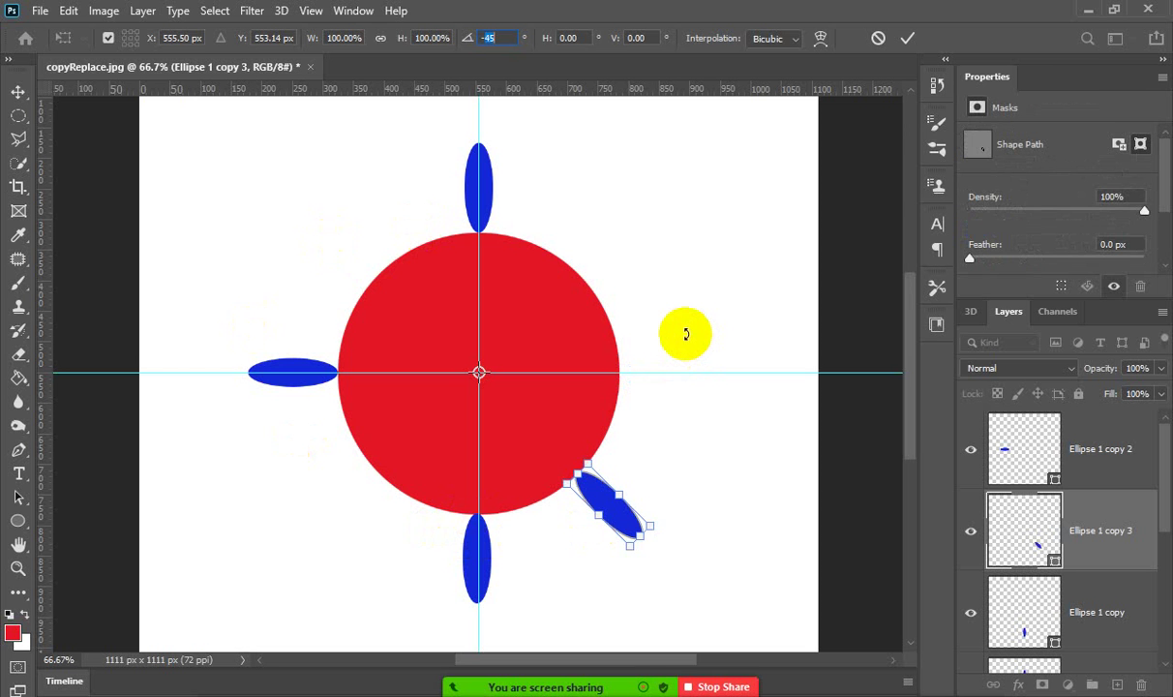
key("ctrl+z")
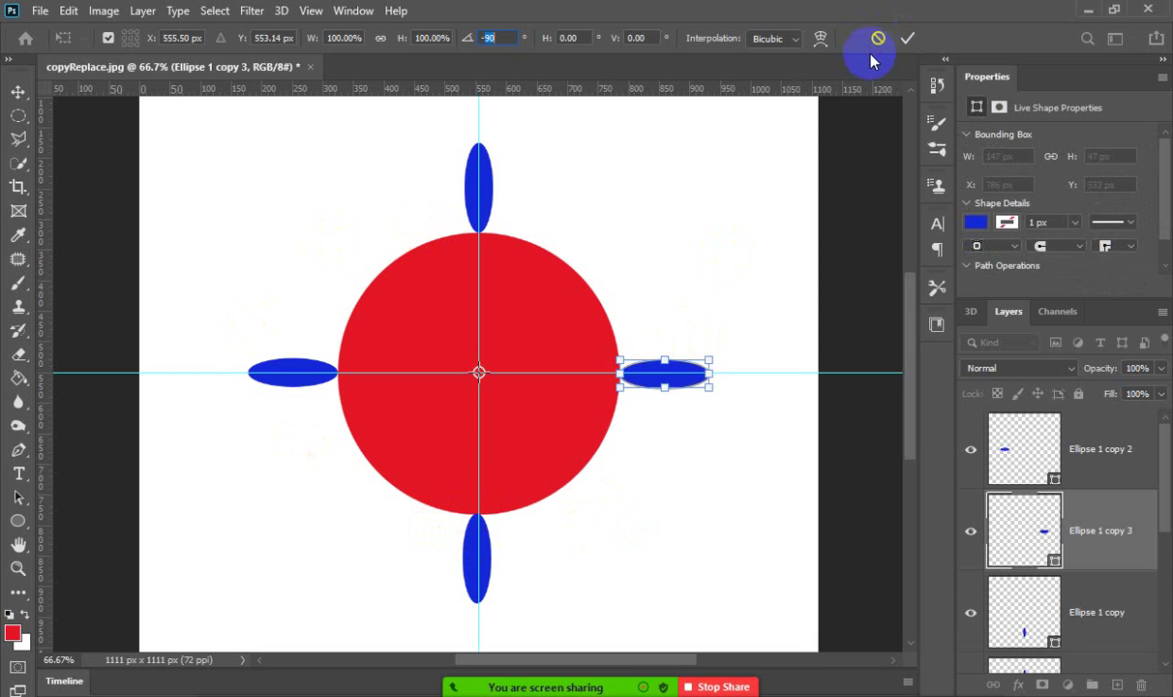
left_click(877, 38)
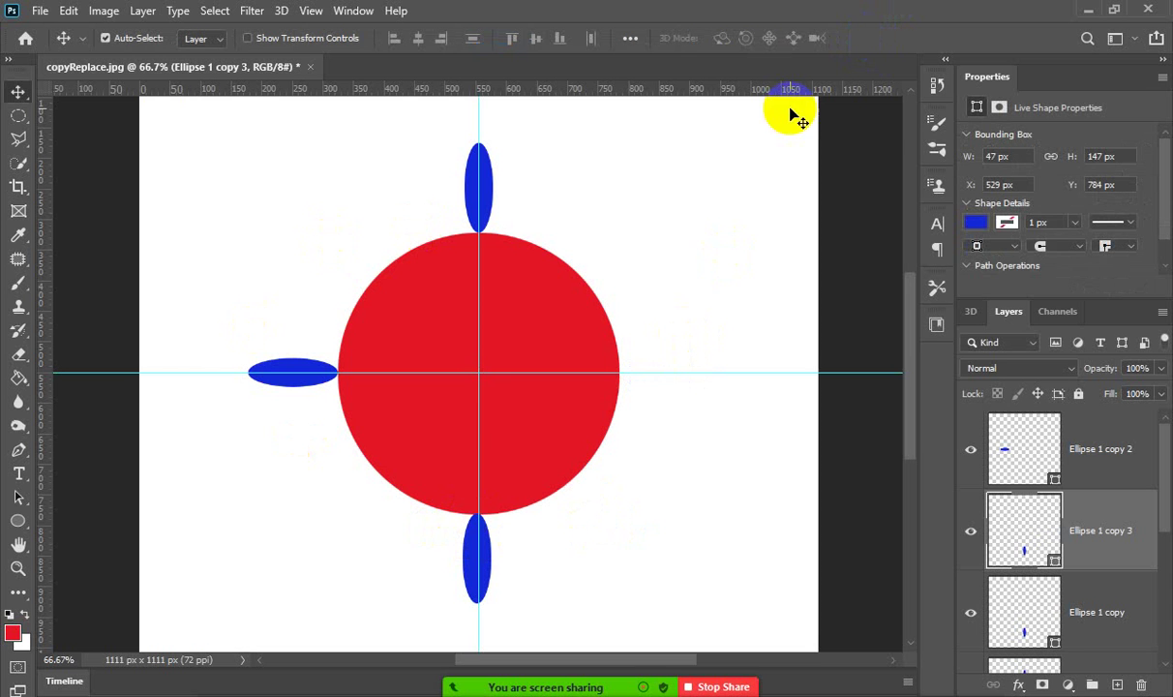
Rotate the copied ellipse freehand by about -90° around the red circle's centre and apply the transform.
key("ctrl+t")
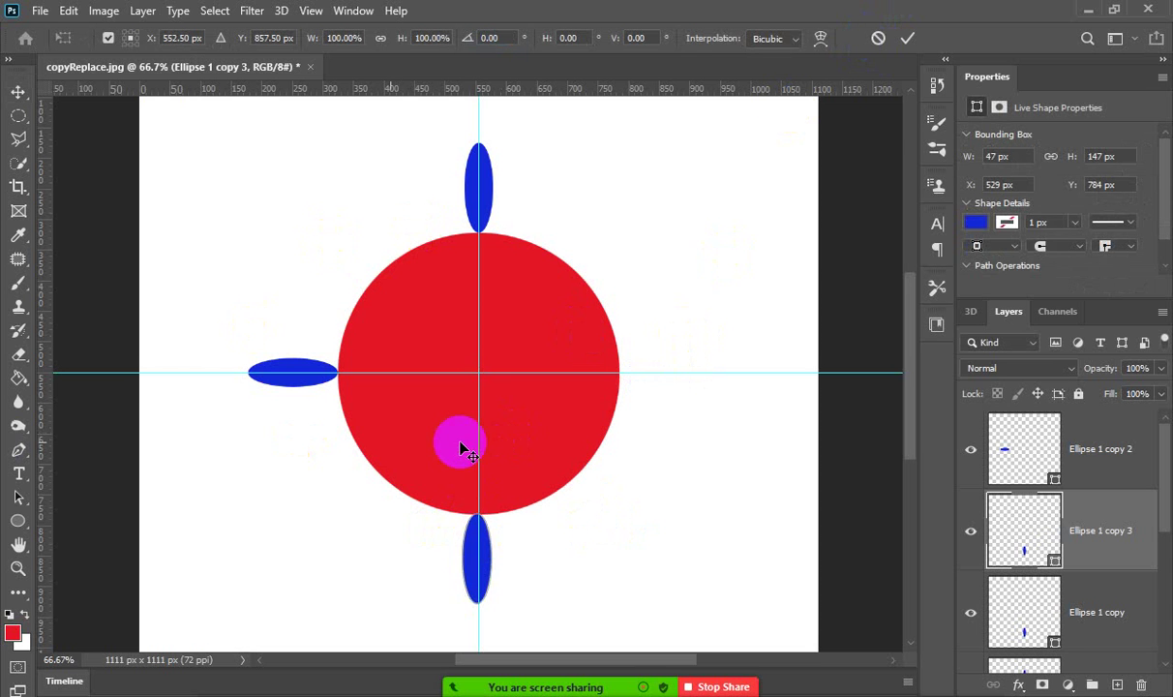
left_click_drag(469, 549, 479, 371)
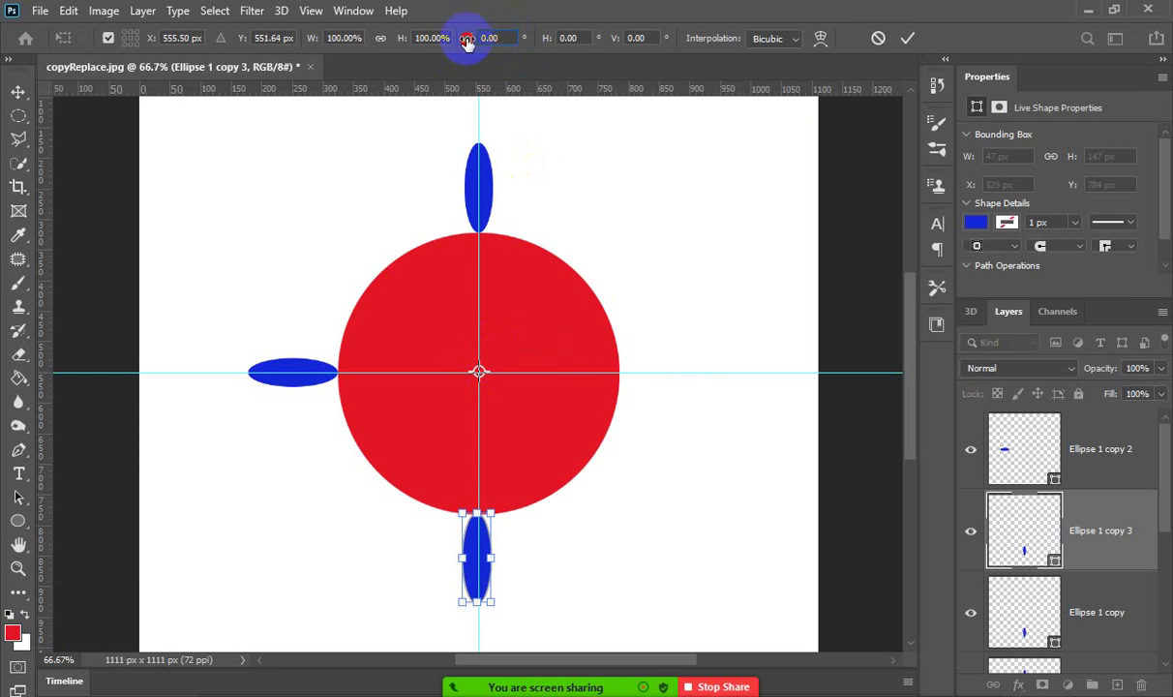
left_click_drag(419, 570, 662, 425)
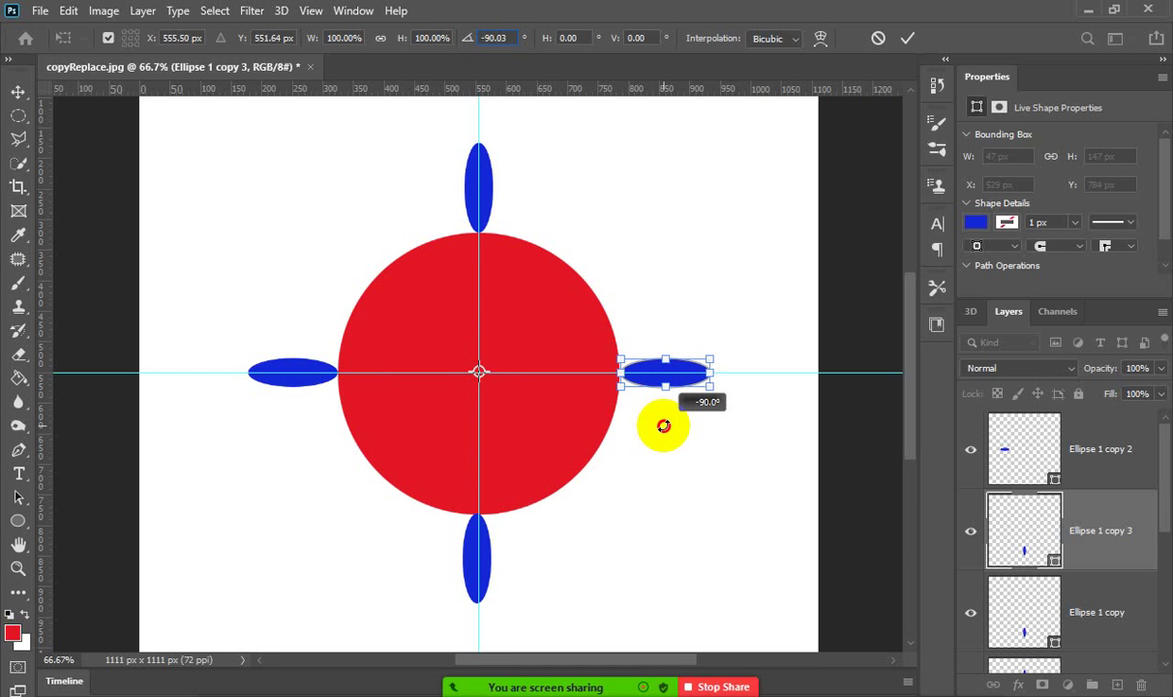
left_click_drag(662, 426, 663, 425)
key("Return")
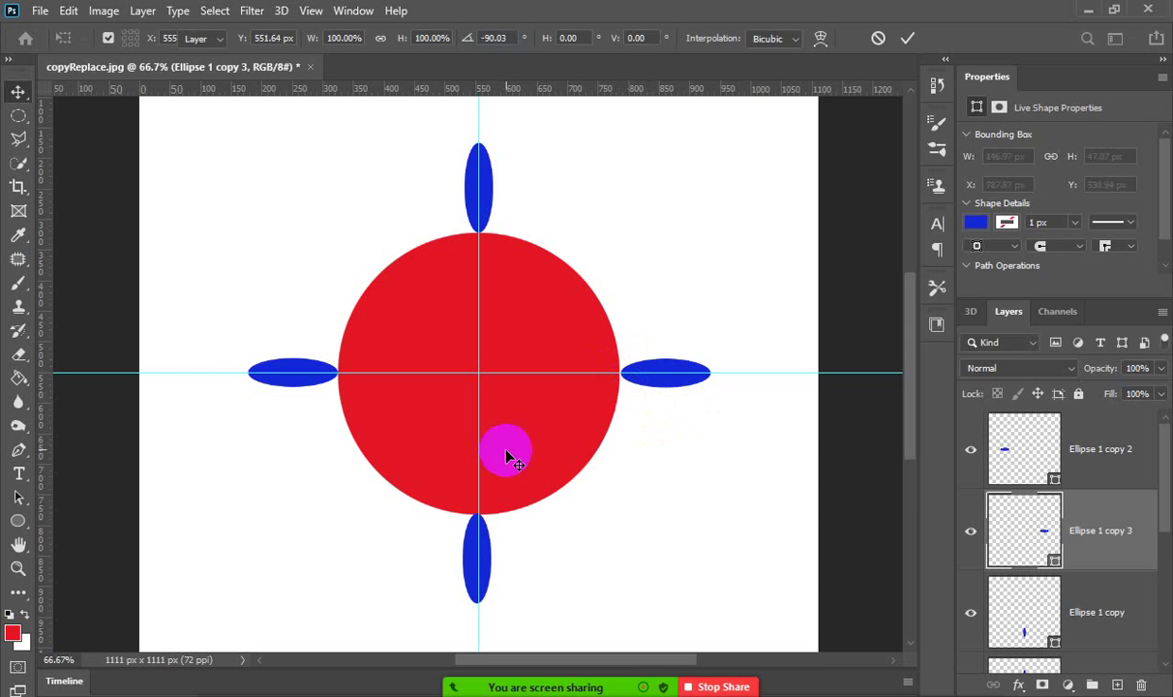
Start the camera video in the Zoom meeting and move the participants' video panel clear of the layer list and canvas.
left_click(473, 192)
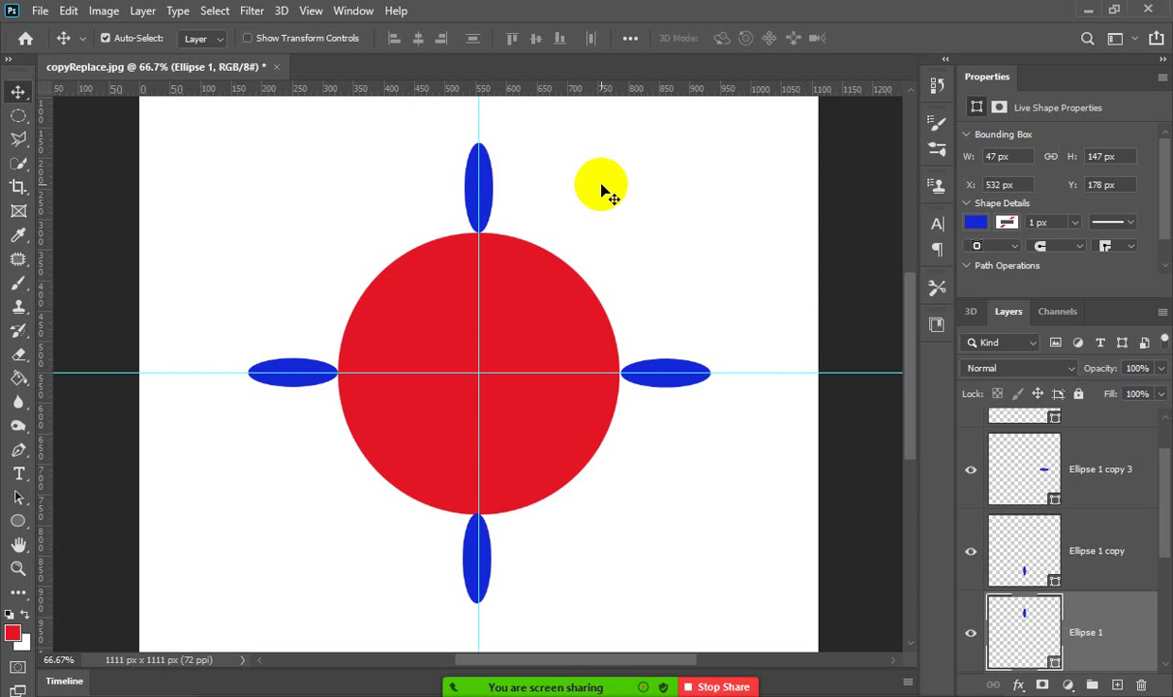
mouse_move(545, 682)
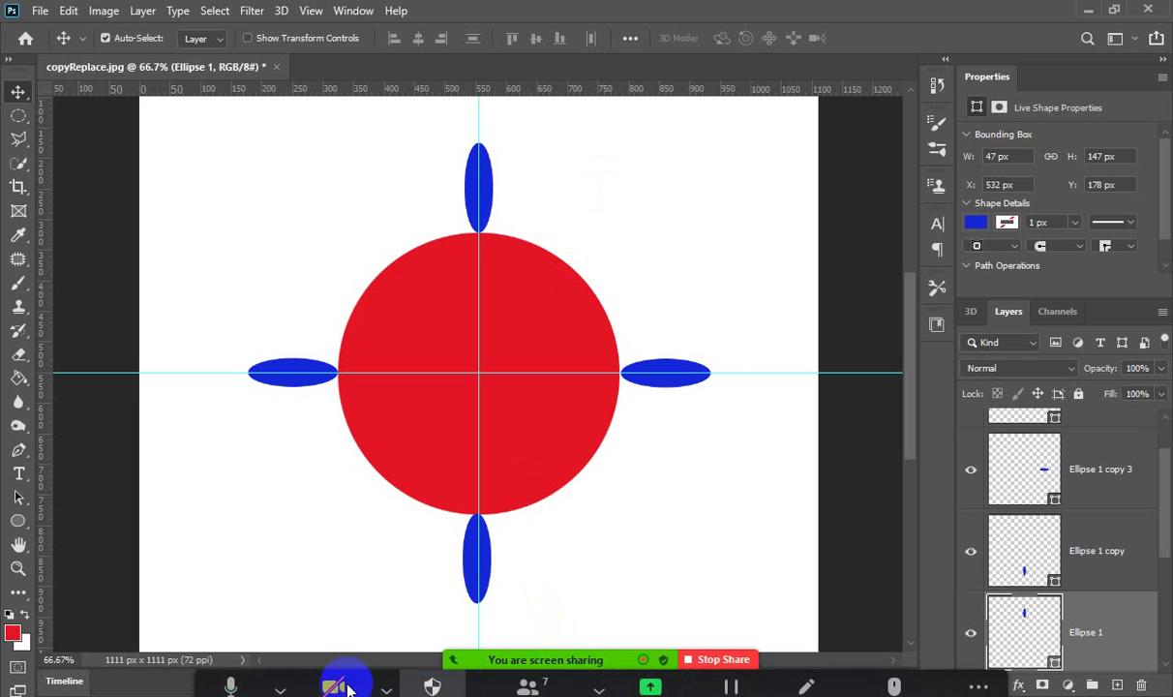
left_click(341, 685)
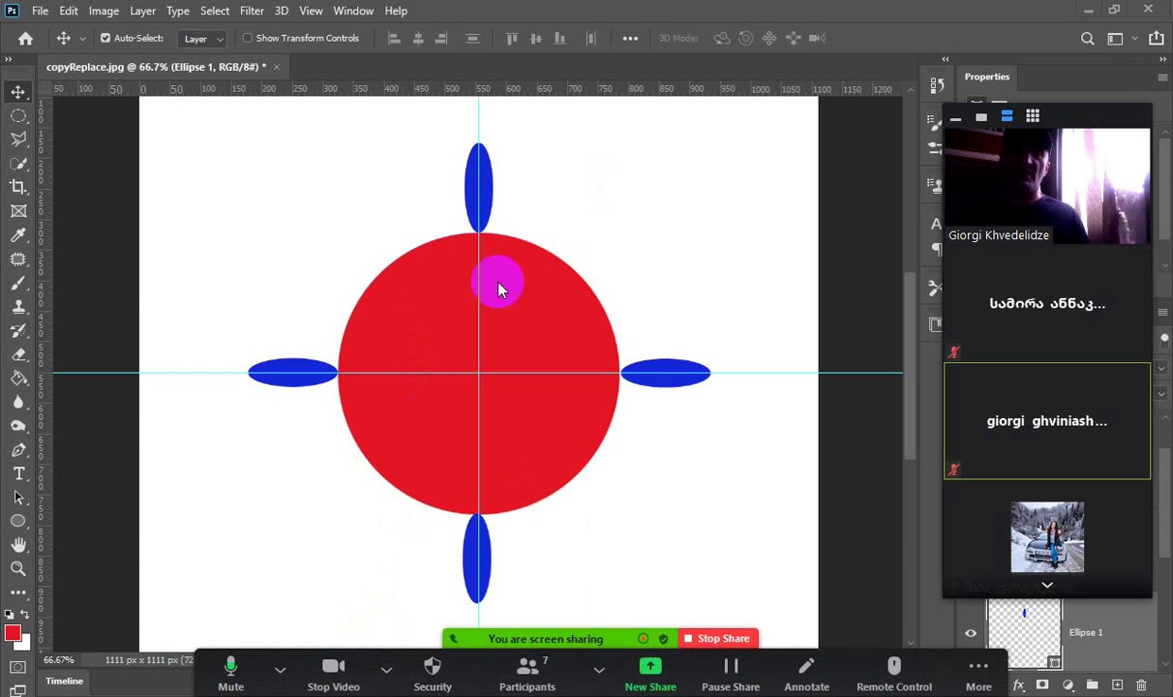
left_click(1084, 117)
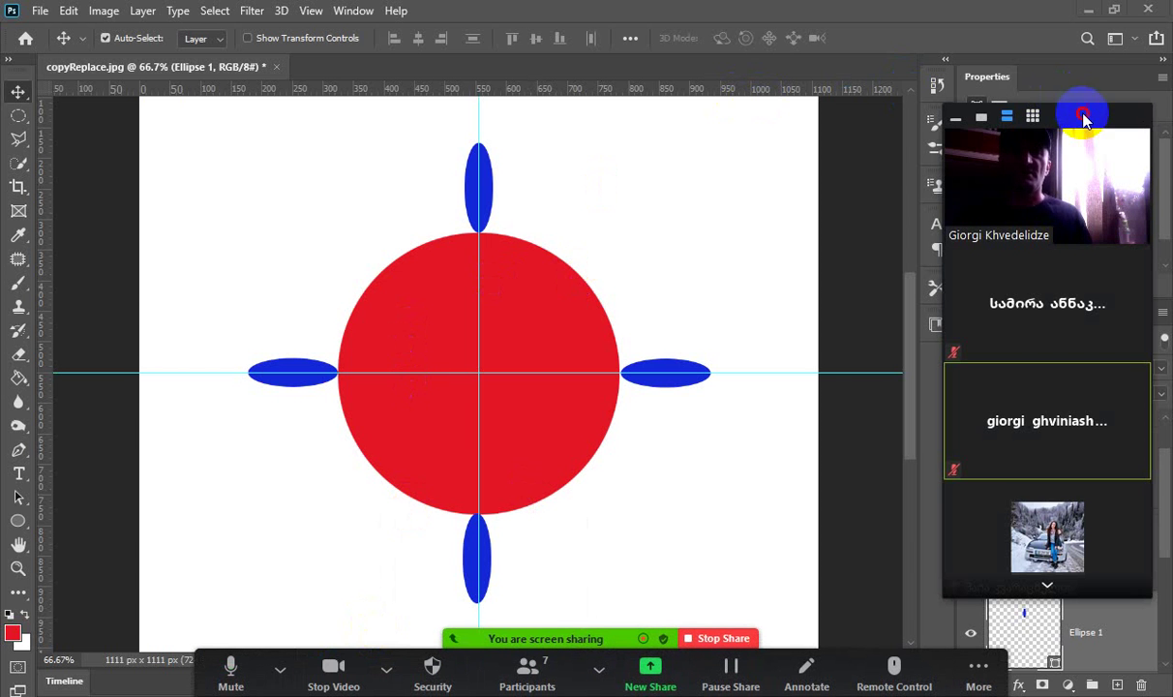
left_click_drag(1085, 117, 950, 661)
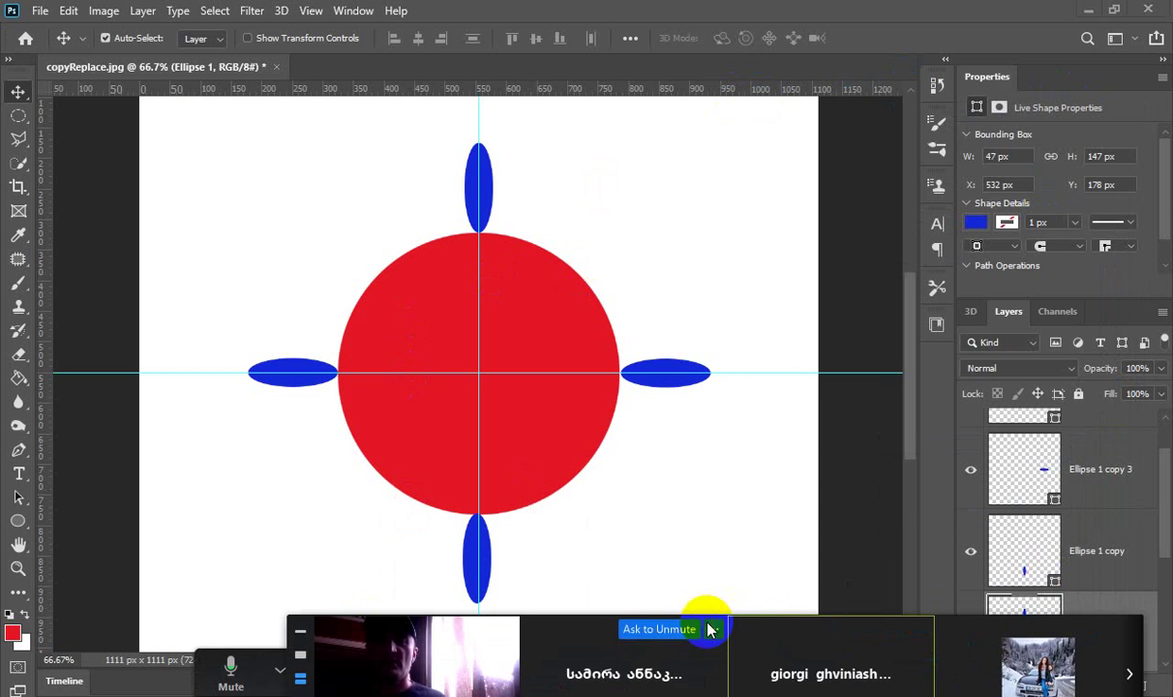
left_click_drag(707, 629, 625, 683)
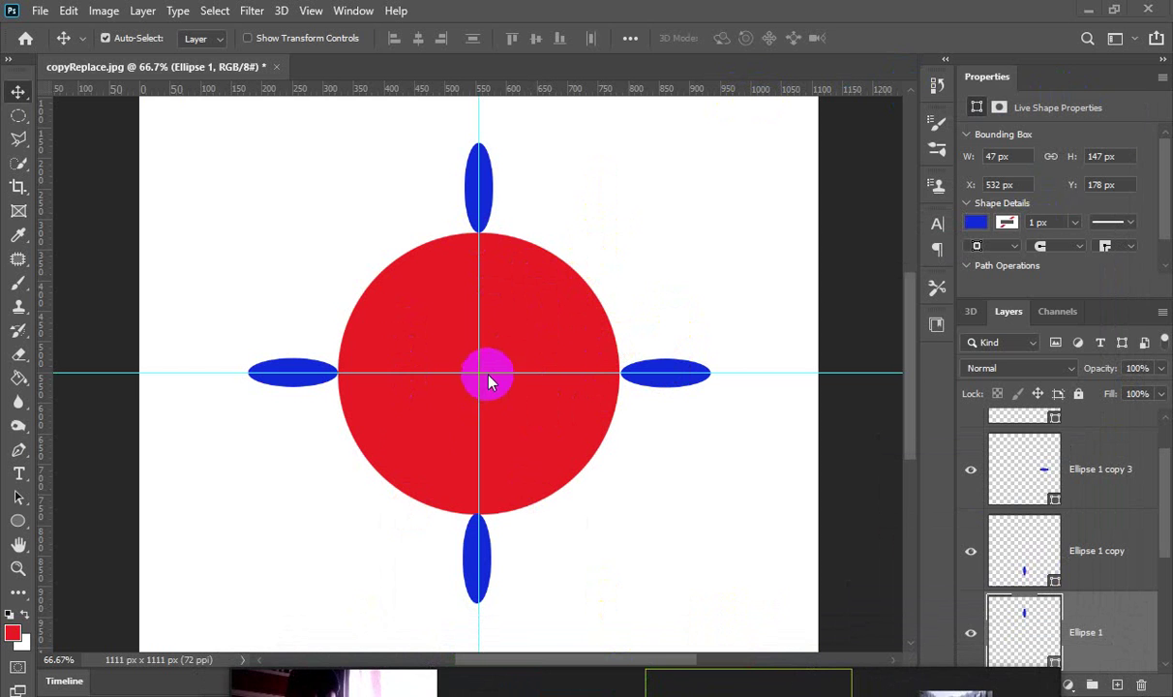
Duplicate the blue ellipse on the red circle's right and rotate the copy 45° around the circle's centre, applying the transform.
left_click(683, 383)
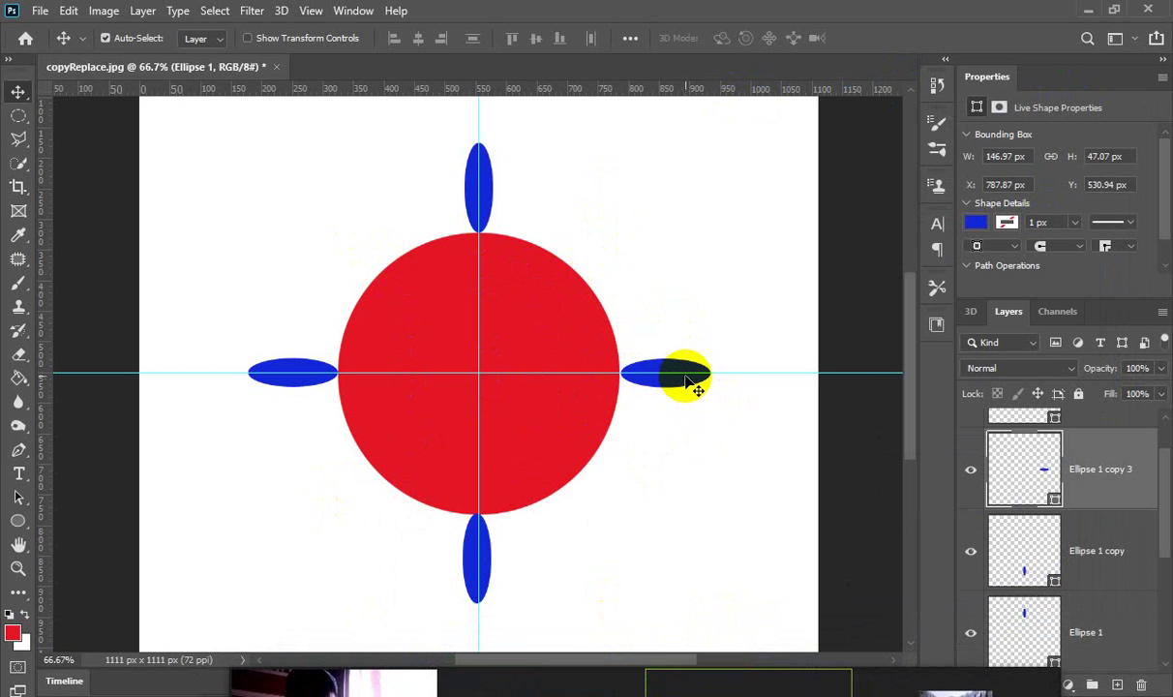
key("ctrl+j")
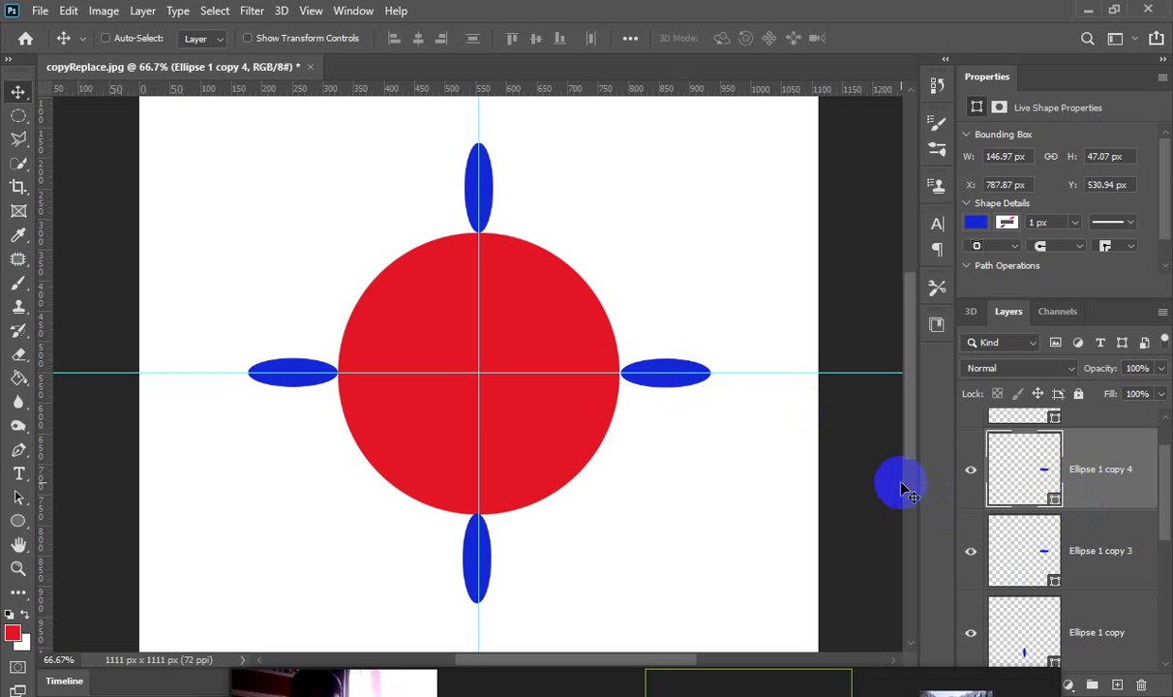
key("ctrl+t")
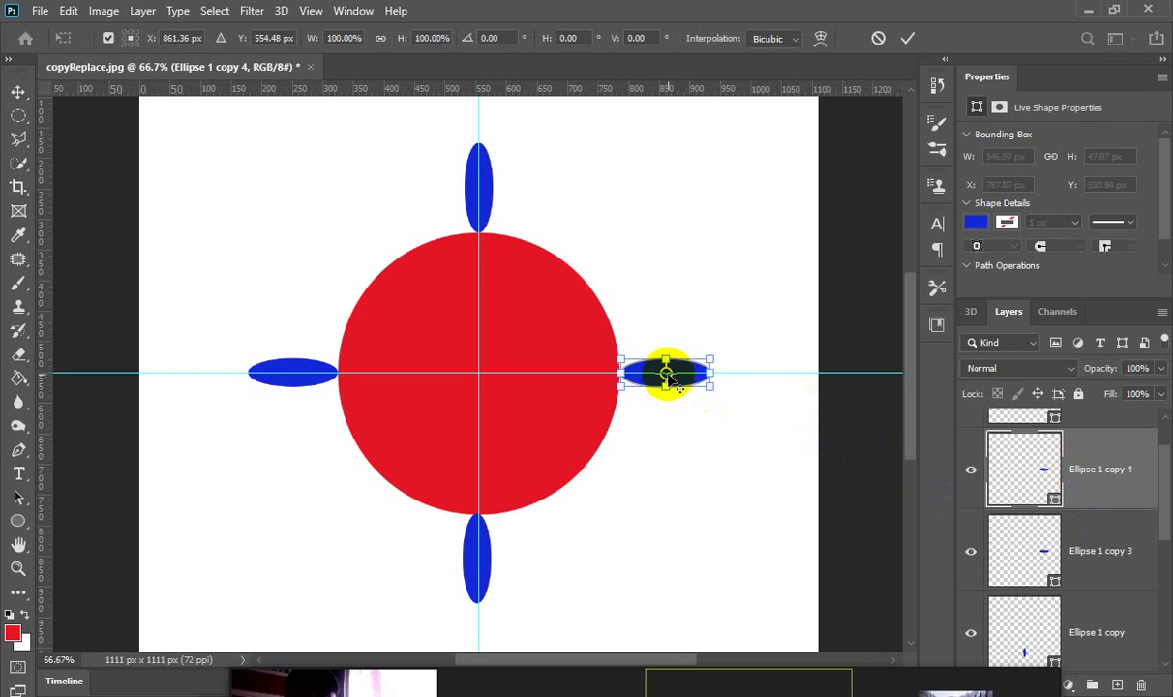
left_click_drag(668, 375, 477, 373)
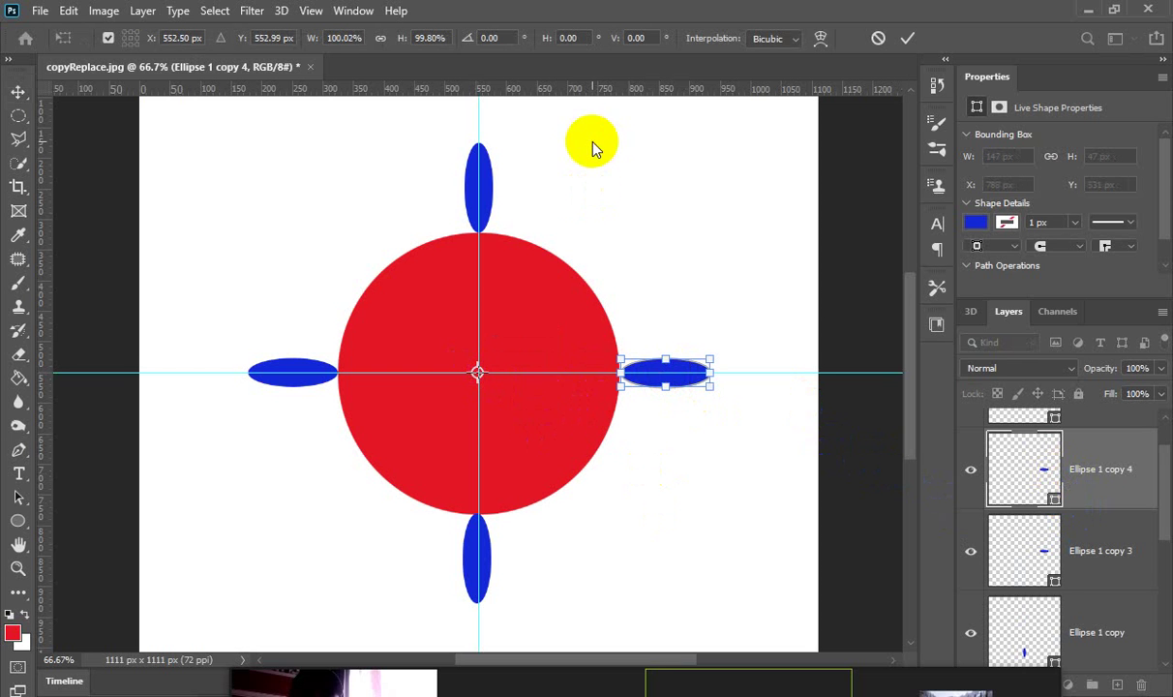
left_click(484, 39)
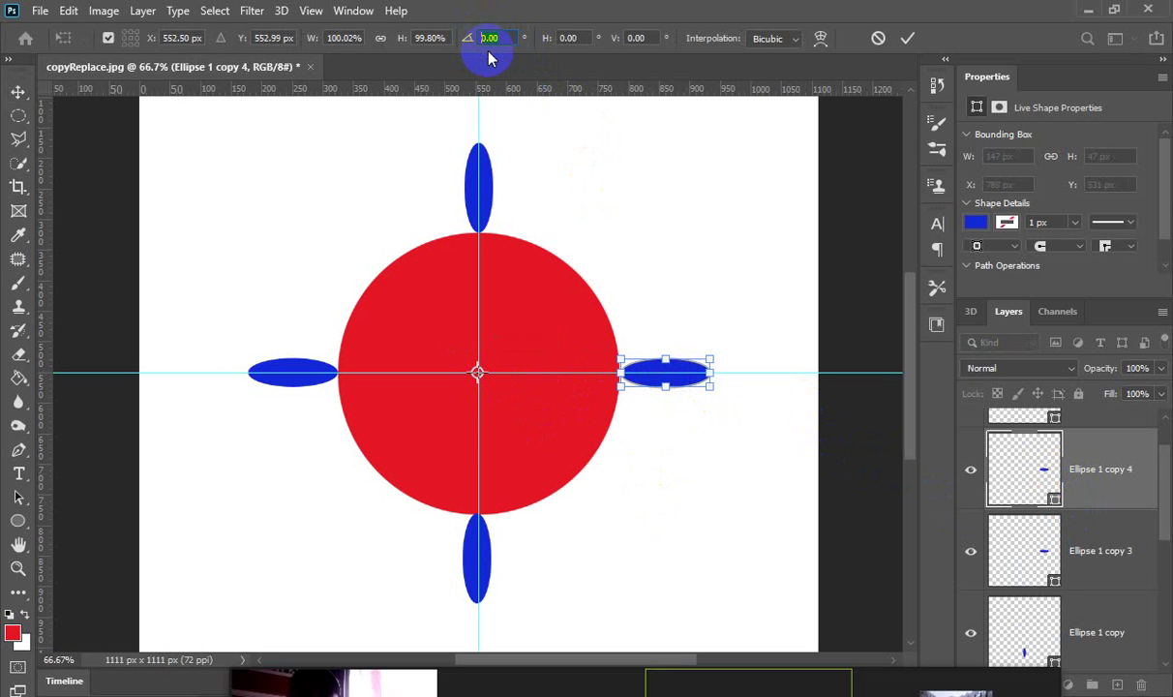
type("45")
key("Return")
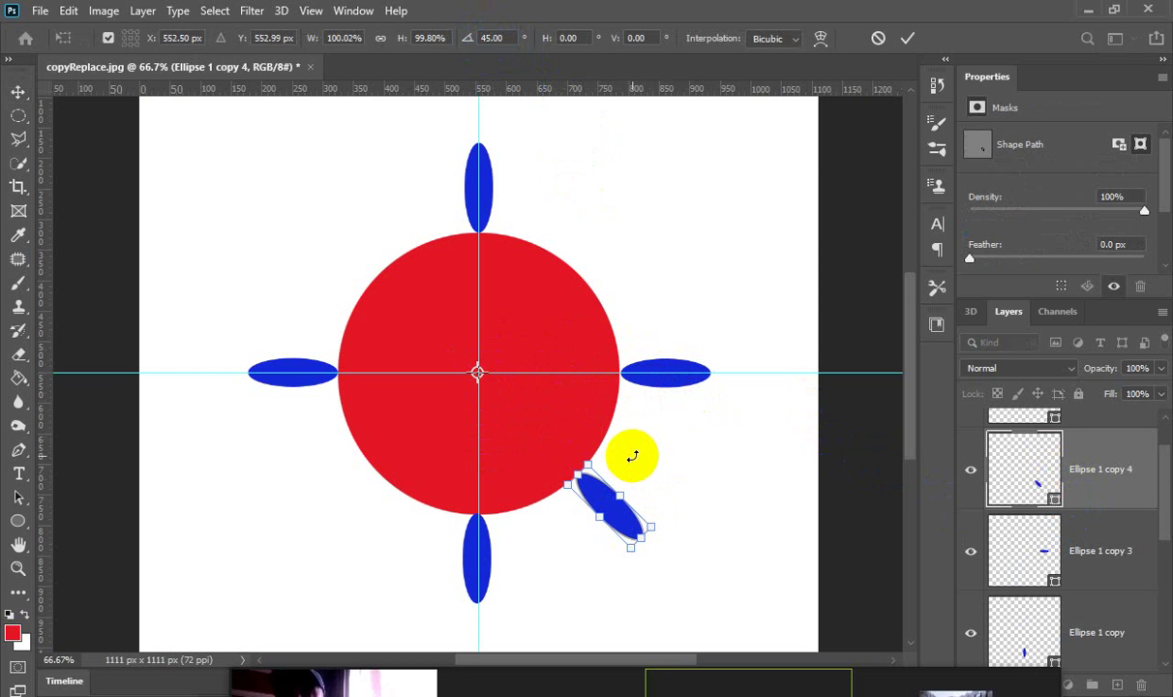
left_click(906, 37)
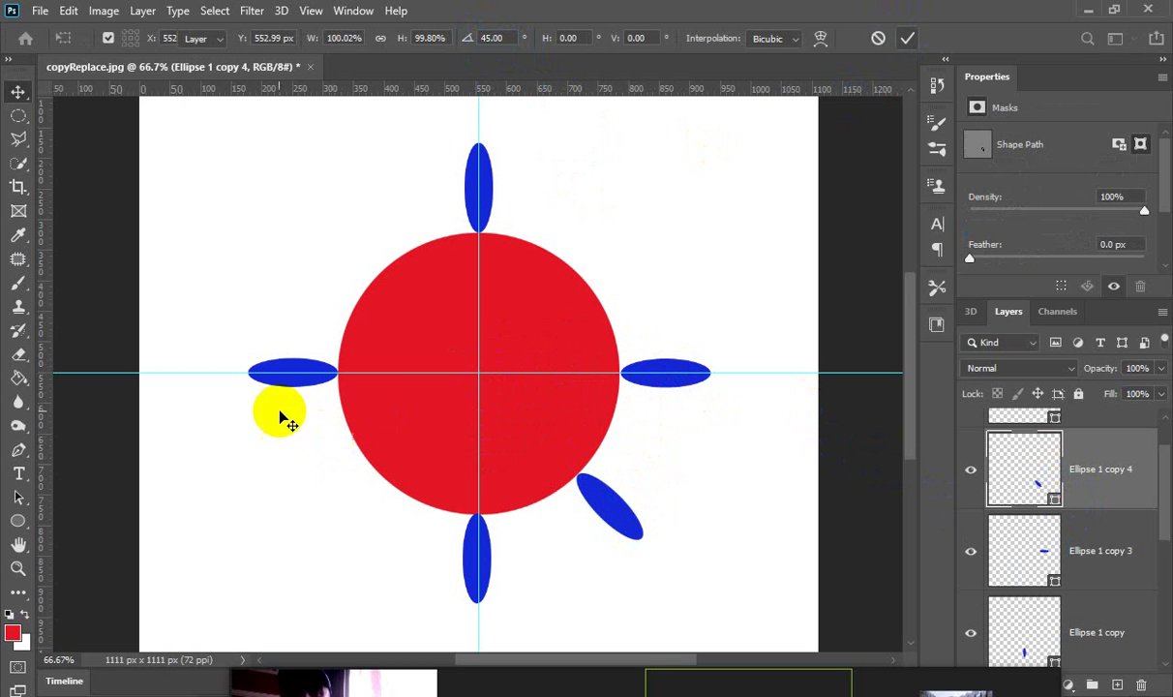
Delete all the blue ellipse layers, from Ellipse 1 copy 2 down to Ellipse 1, keeping the red circle.
left_click(293, 369)
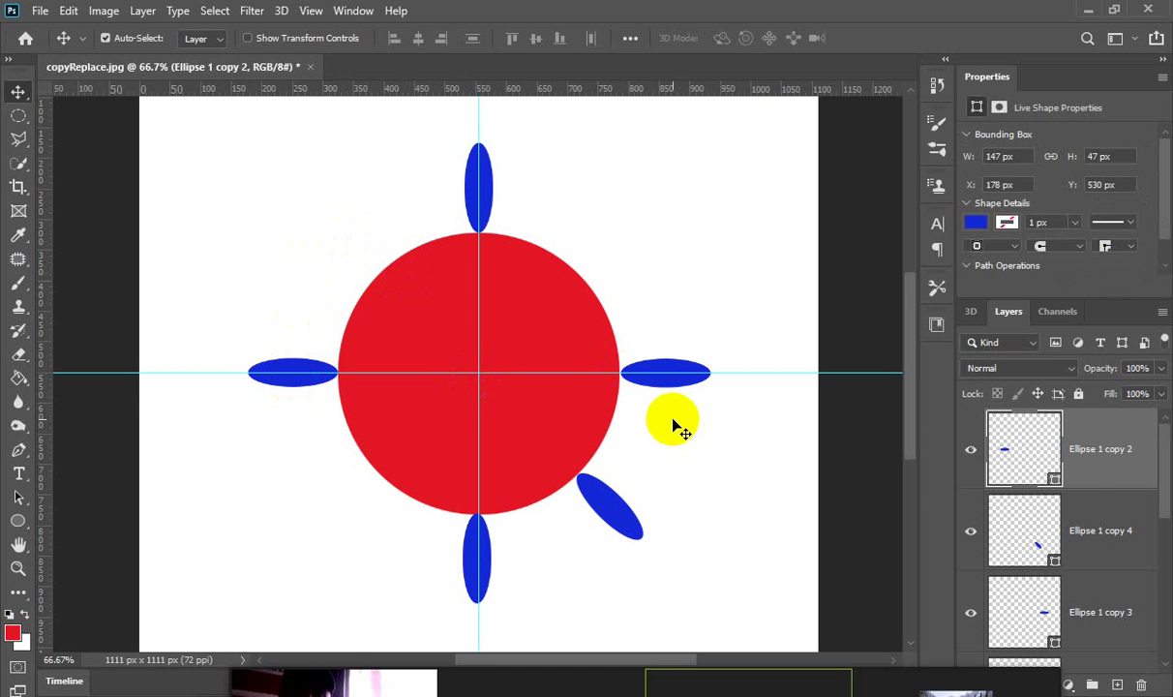
left_click_drag(1165, 472, 1156, 537)
left_click(1109, 523)
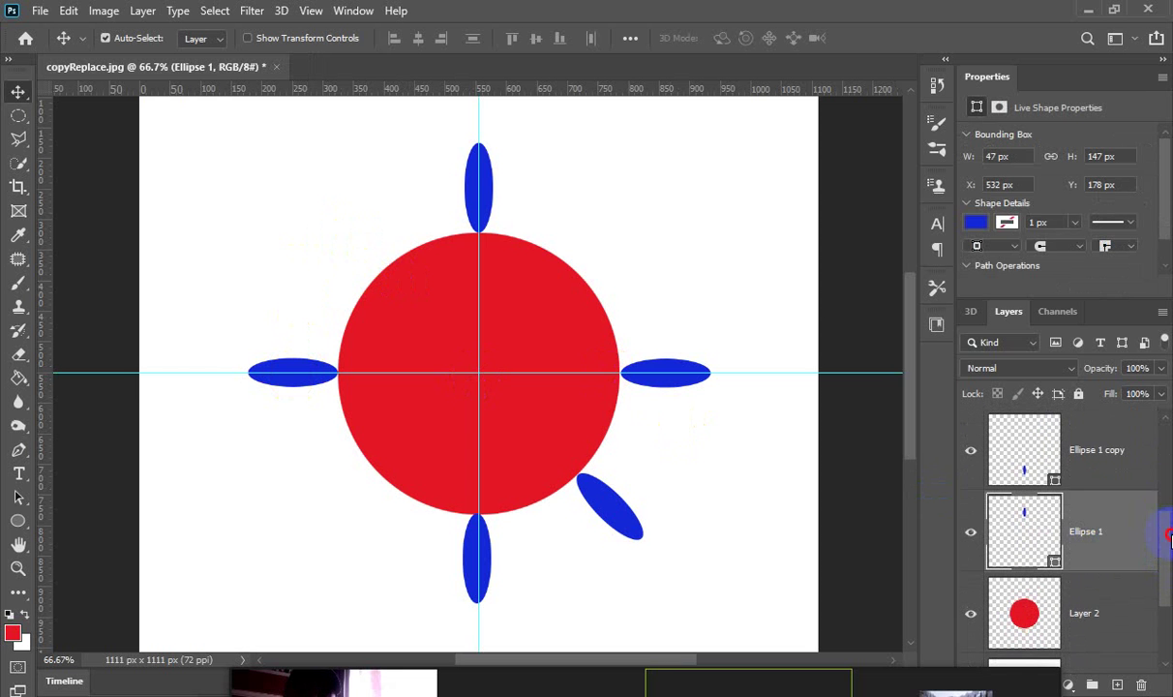
left_click_drag(1168, 537, 1164, 383)
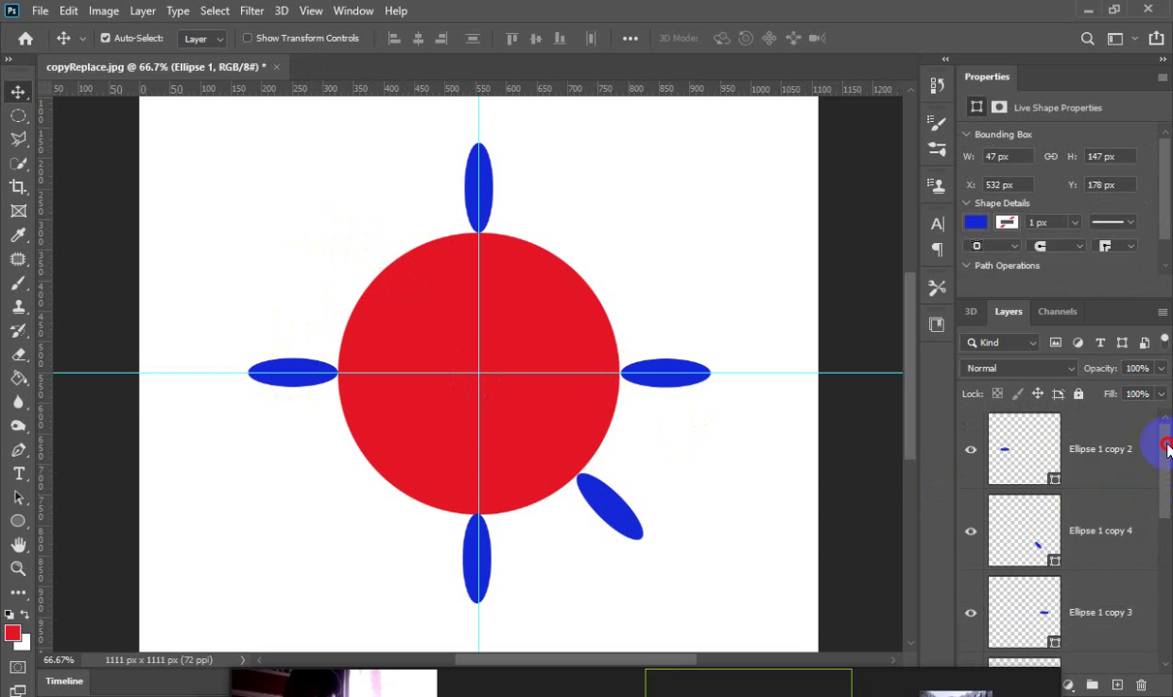
left_click(1091, 453)
scroll(1065, 496, "down", 2)
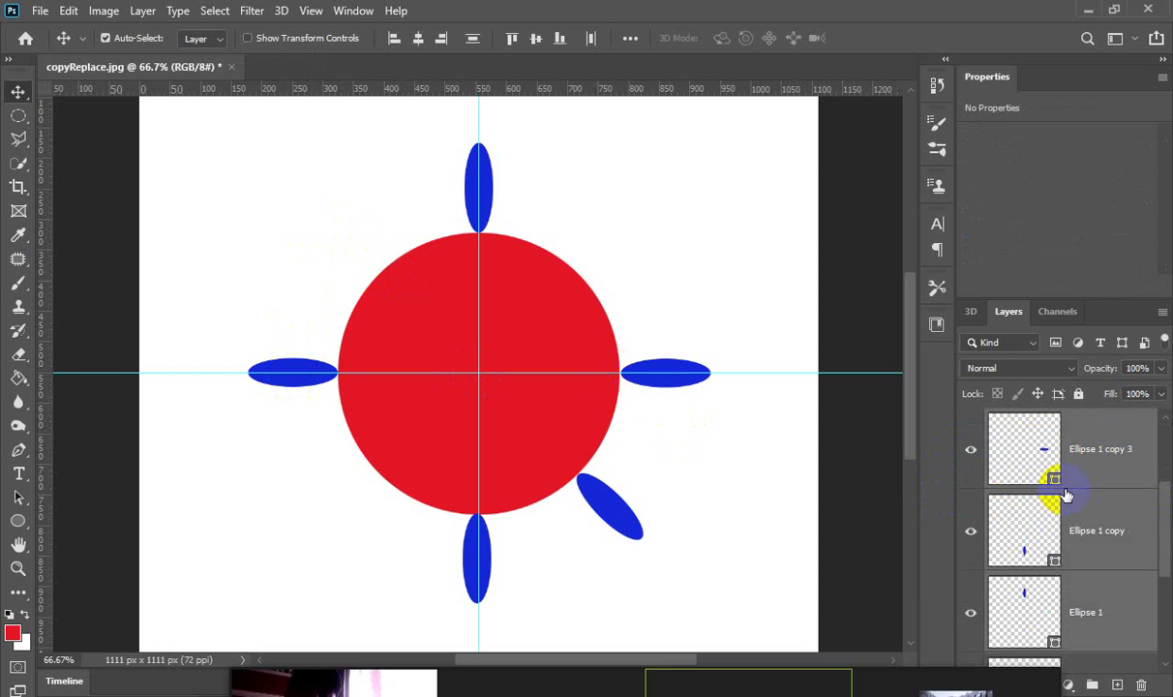
scroll(1064, 496, "down", 3)
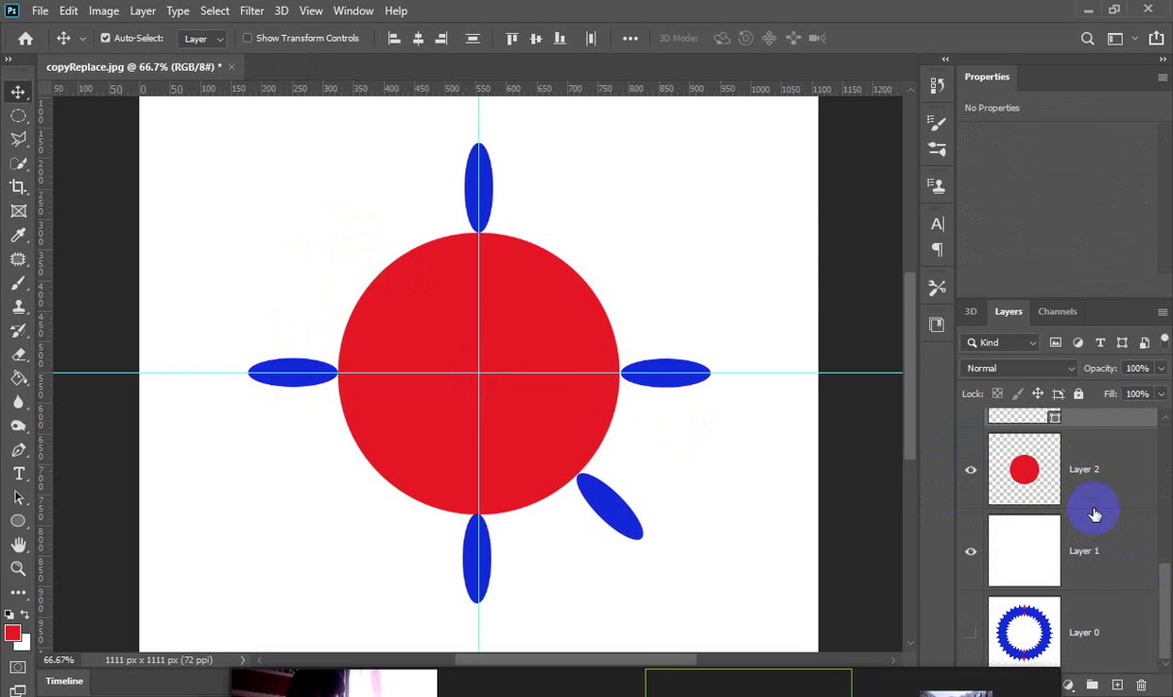
left_click_drag(1098, 513, 1149, 689)
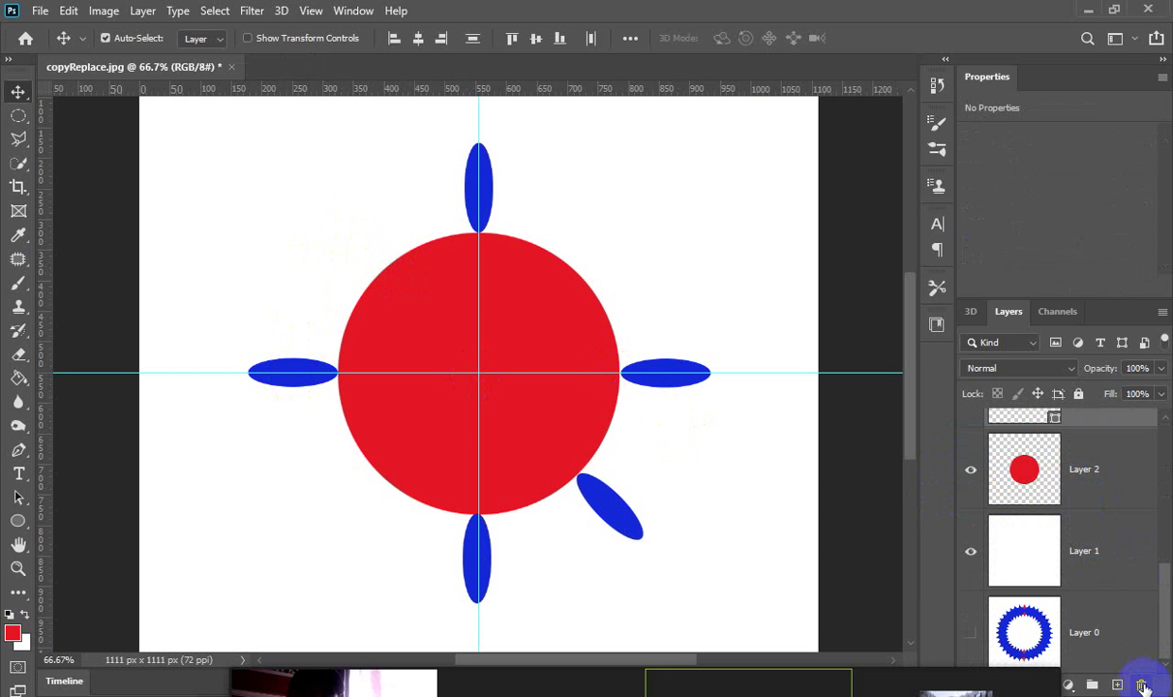
left_click(1142, 686)
left_click(502, 279)
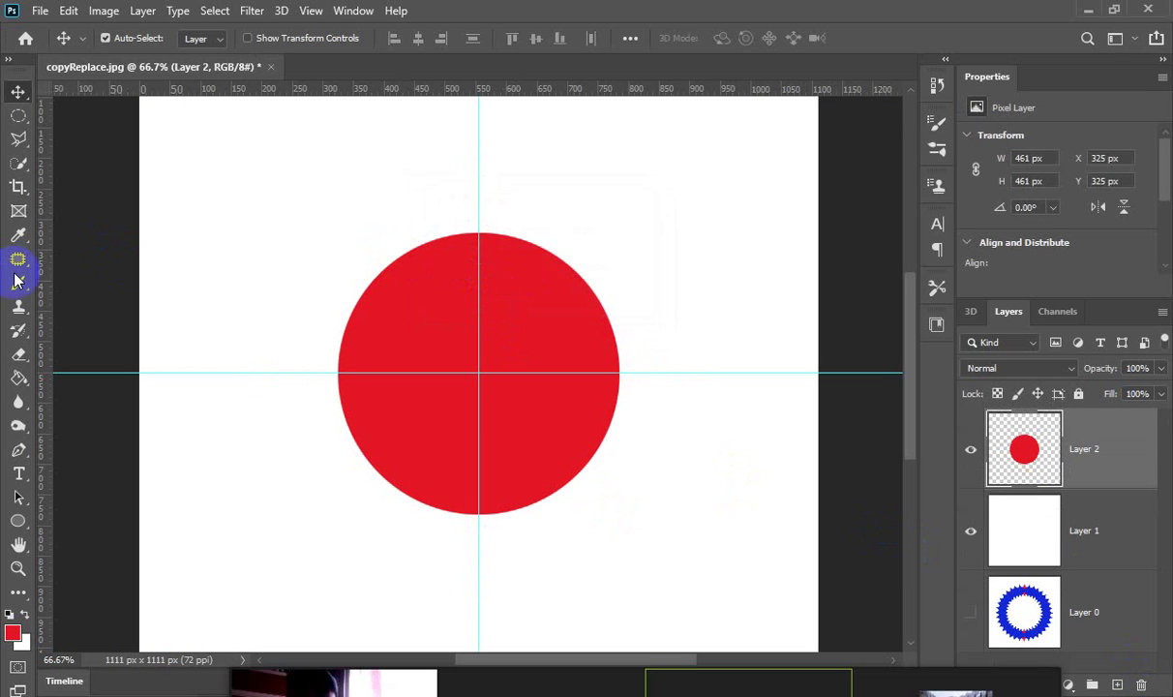
Draw a narrow ellipse about 33 px wide and 116 px high above the red circle, and create a second one of the same size.
left_click(19, 520)
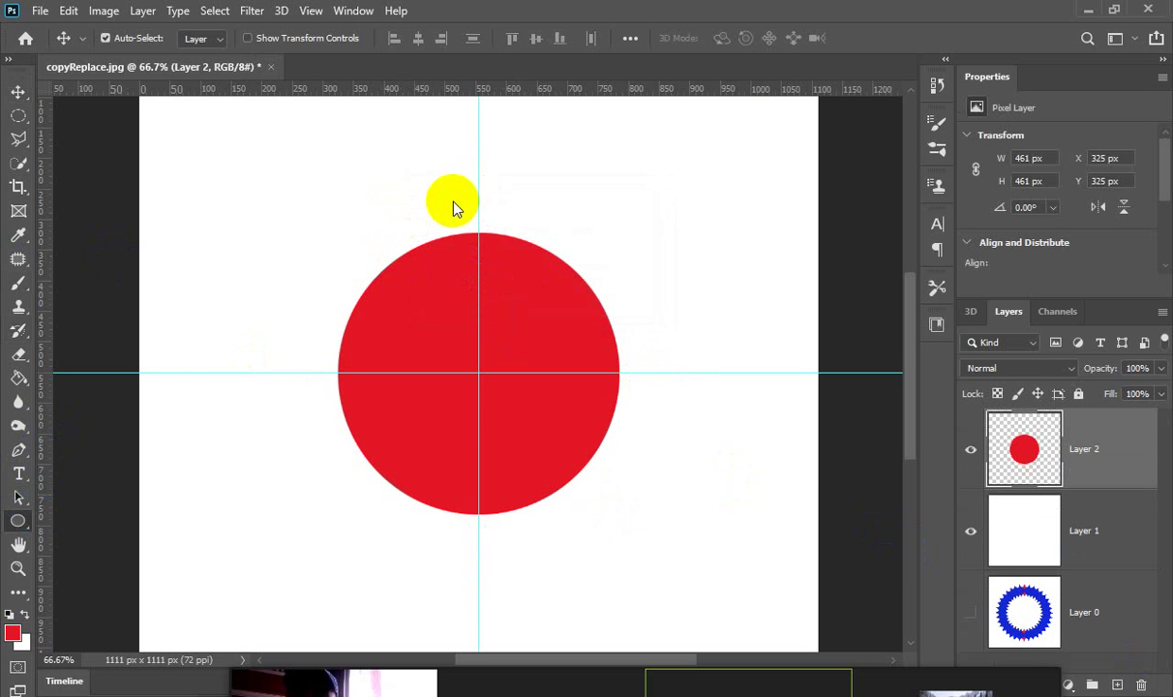
left_click_drag(475, 166, 496, 236)
left_click(411, 254)
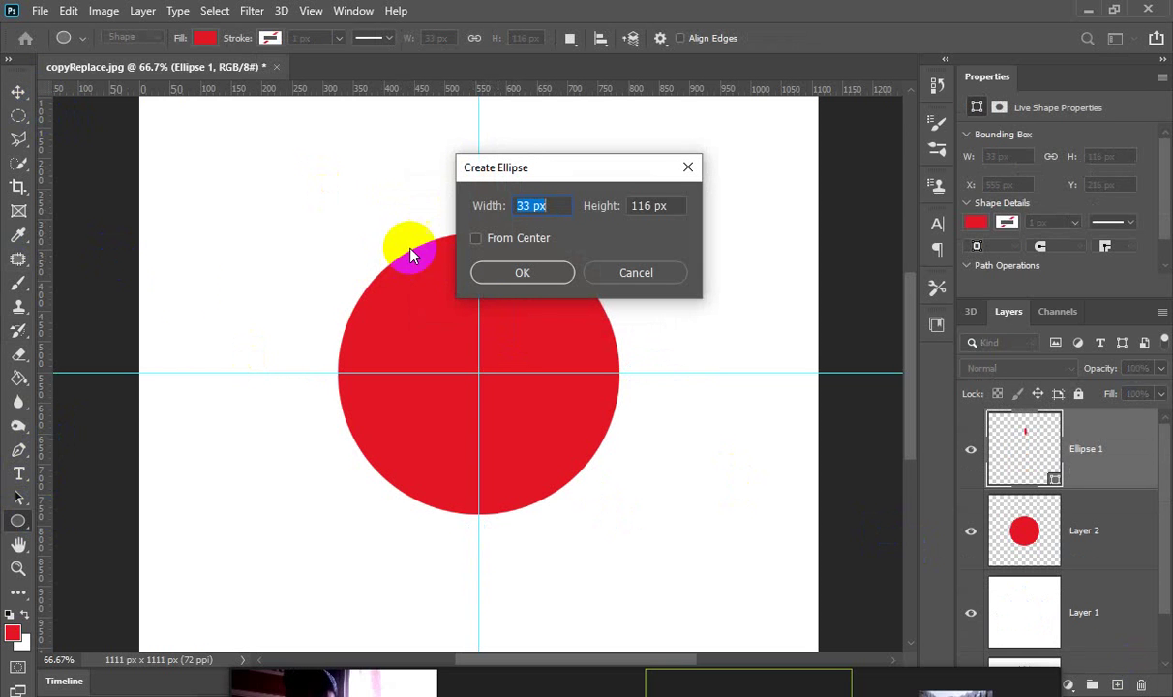
left_click(510, 275)
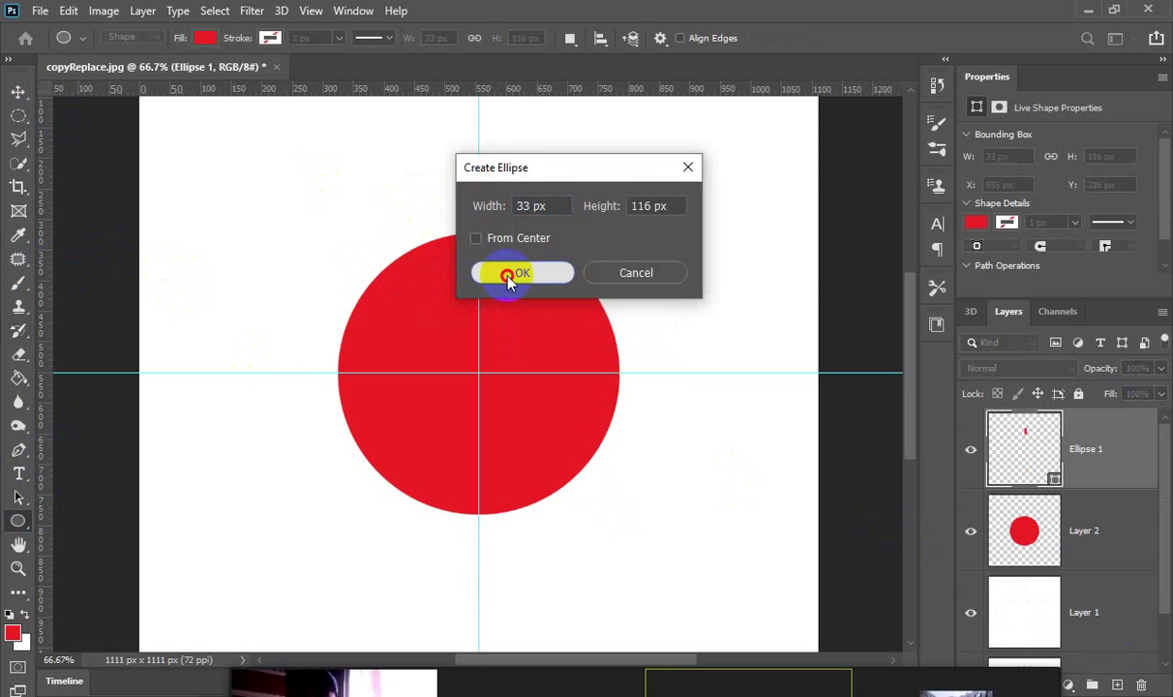
Fill the second ellipse with blue and move it onto the vertical guide, touching the top edge of the red circle.
left_click(203, 39)
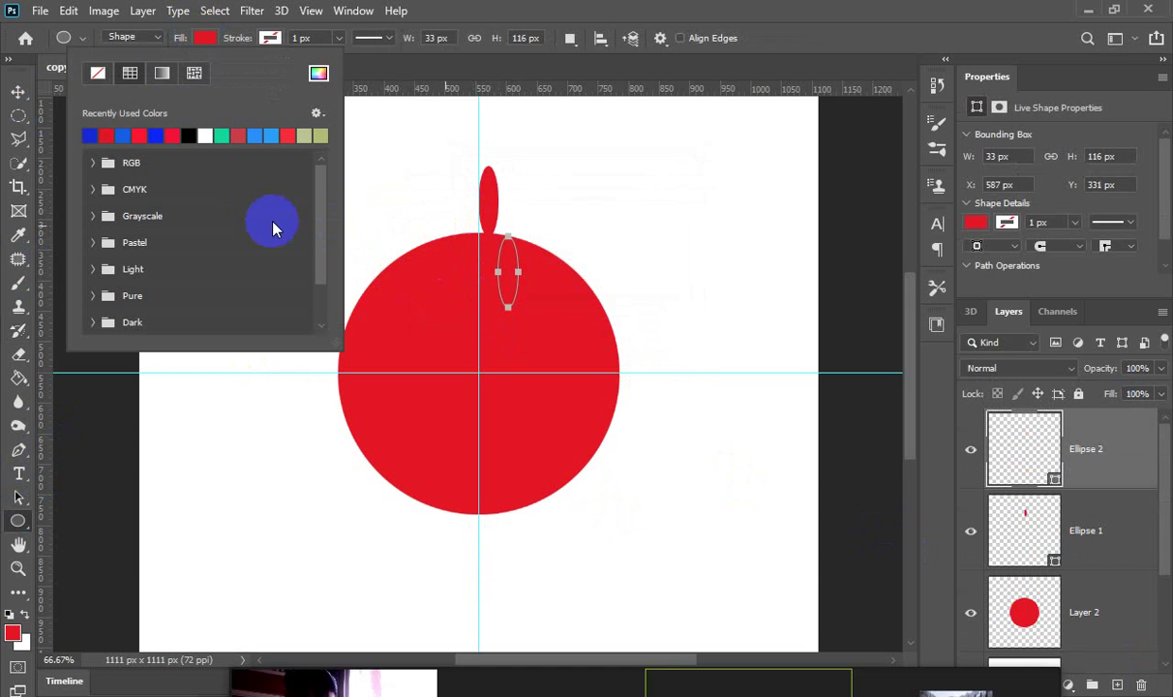
left_click(159, 130)
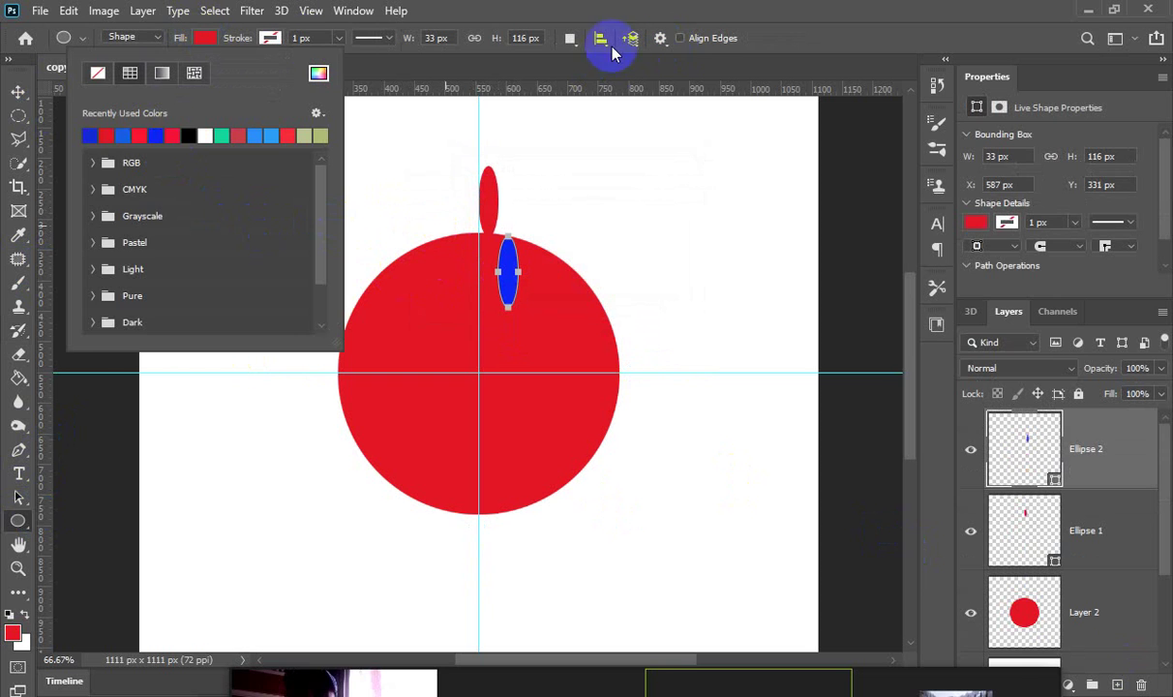
left_click(209, 39)
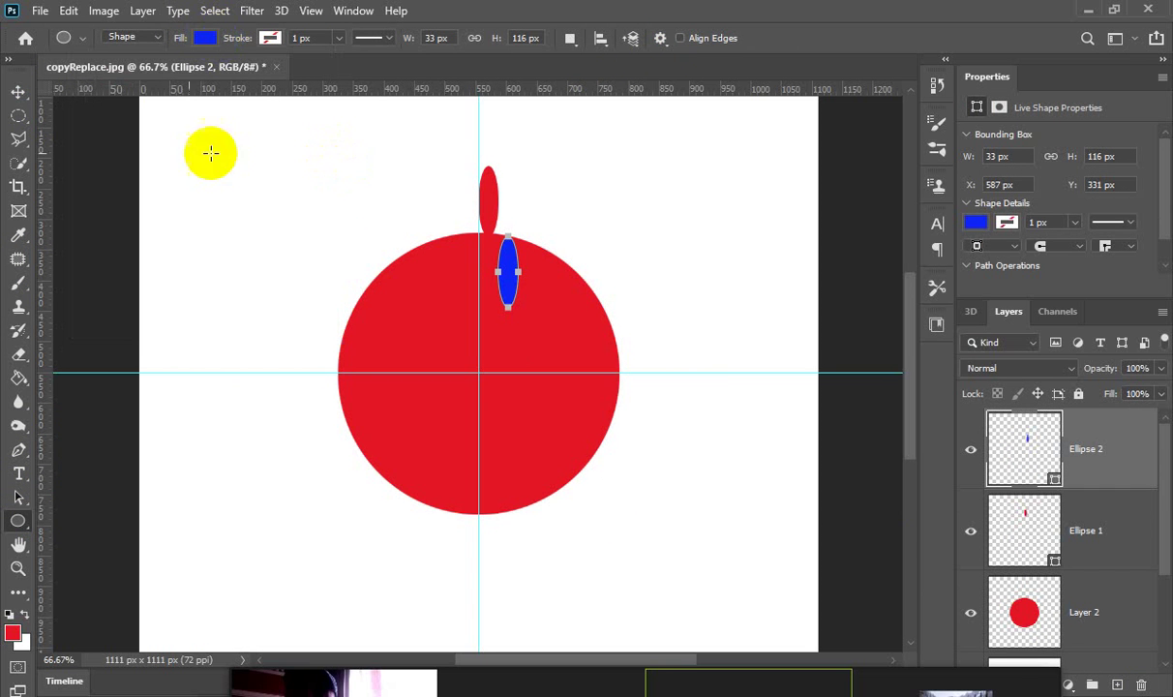
left_click(16, 93)
left_click_drag(512, 274, 487, 206)
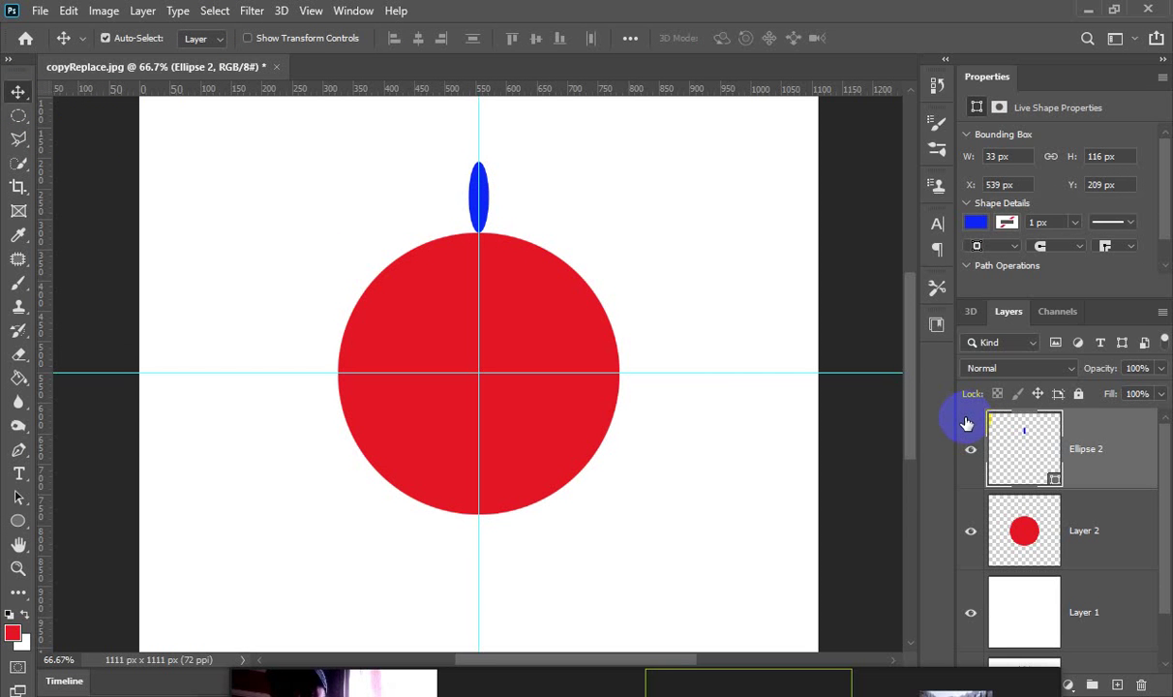
Duplicate the blue ellipse and rotate the copy freehand by about 12° around the red circle's centre, applying the transform.
key("ctrl+j")
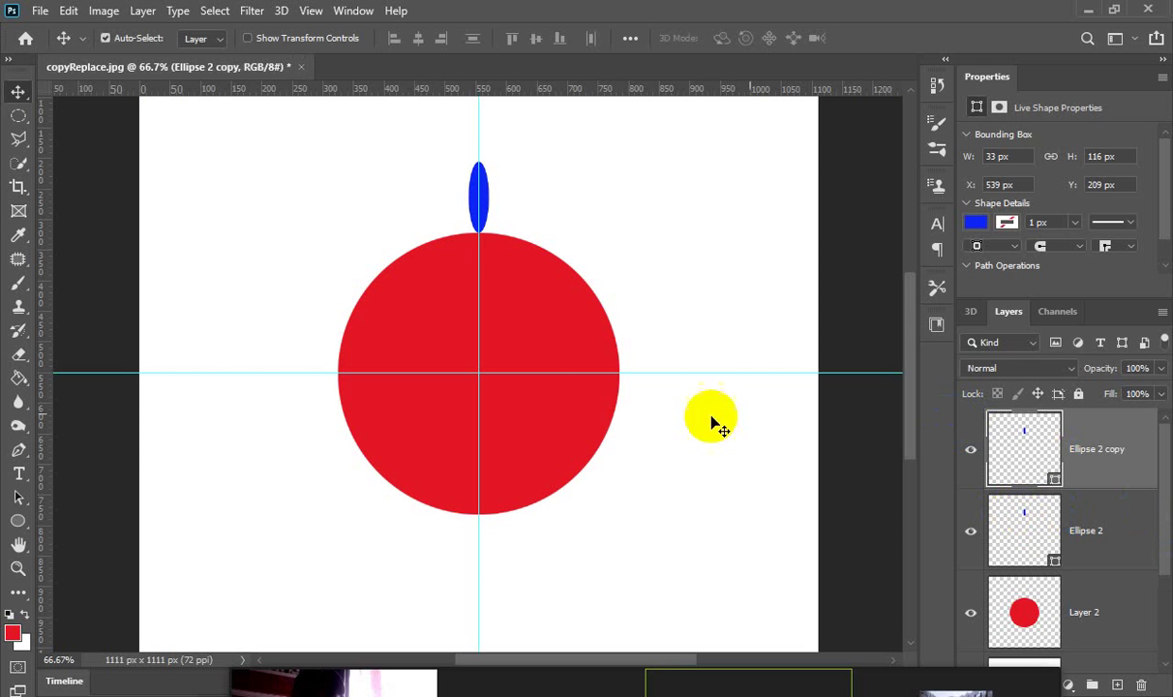
left_click(499, 250)
key("ctrl+t")
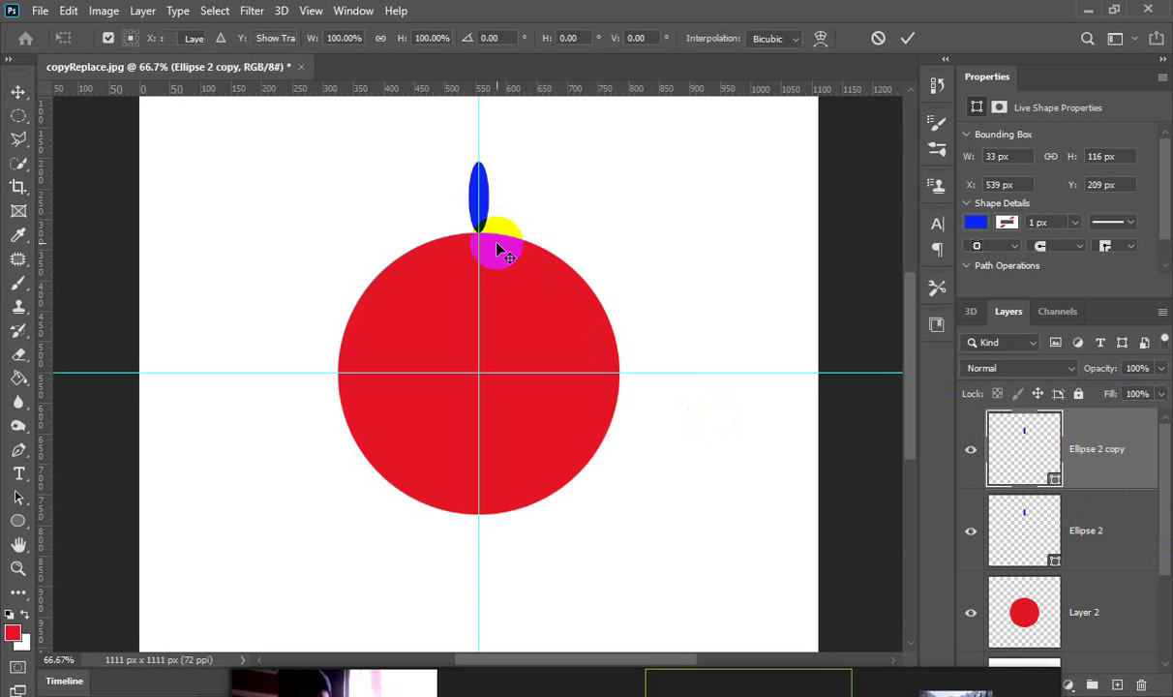
left_click_drag(508, 176, 526, 181)
key("ctrl+z")
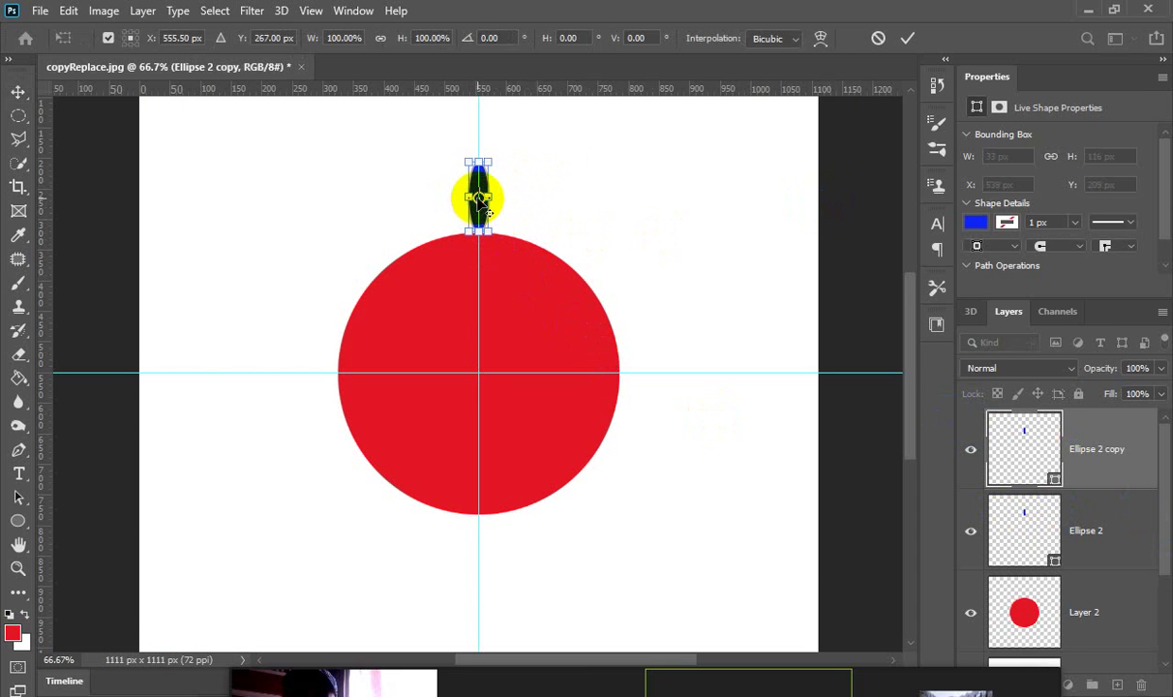
left_click_drag(478, 197, 478, 371)
left_click_drag(502, 172, 542, 181)
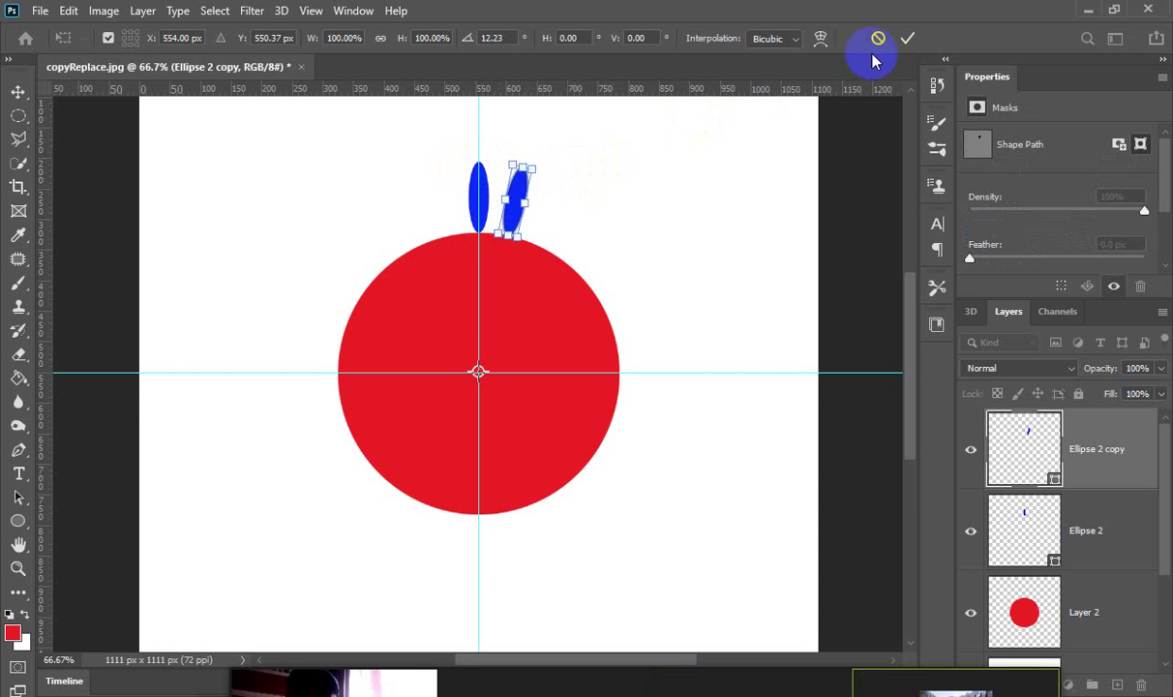
left_click(905, 41)
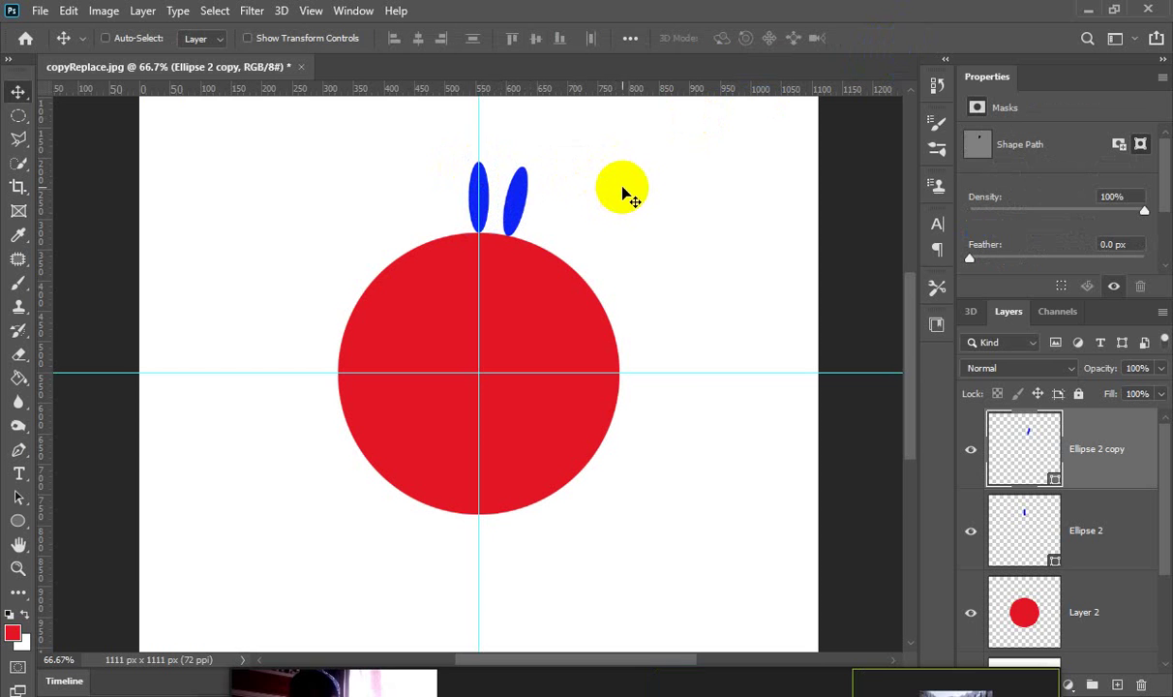
Repeat the last rotation on successive duplicates to add eleven more evenly spaced blue ellipses clockwise around the circle's right side.
key("ctrl+alt+shift+t")
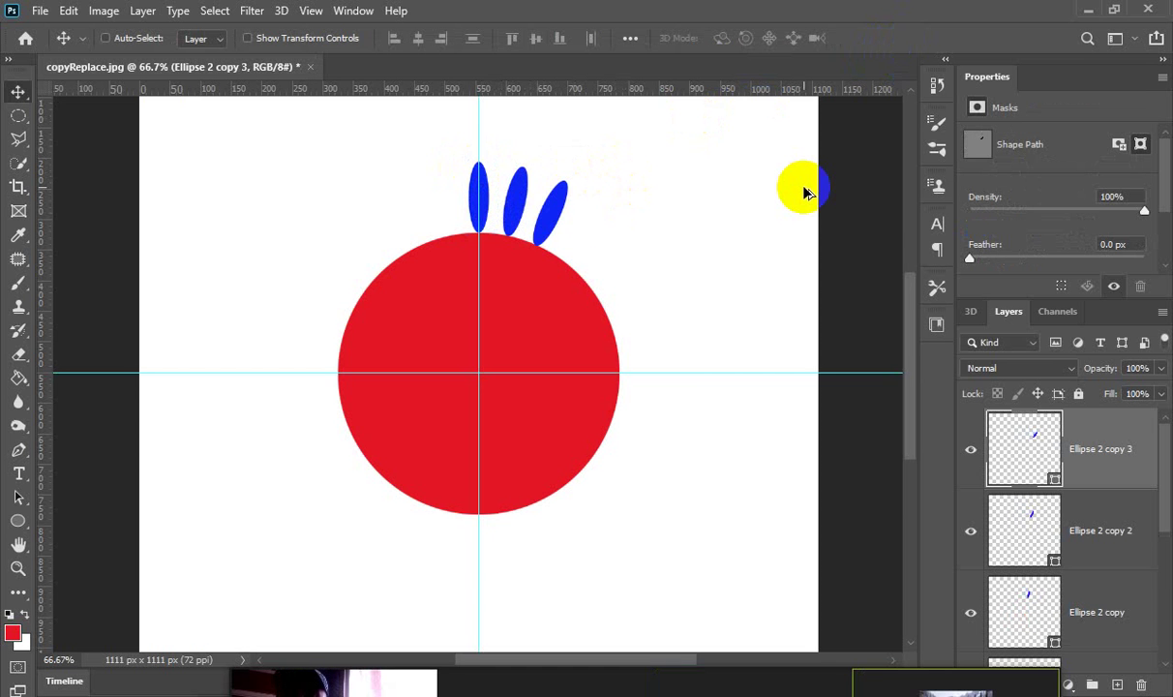
key("ctrl+alt+shift+t")
key("ctrl+alt+shift+t")
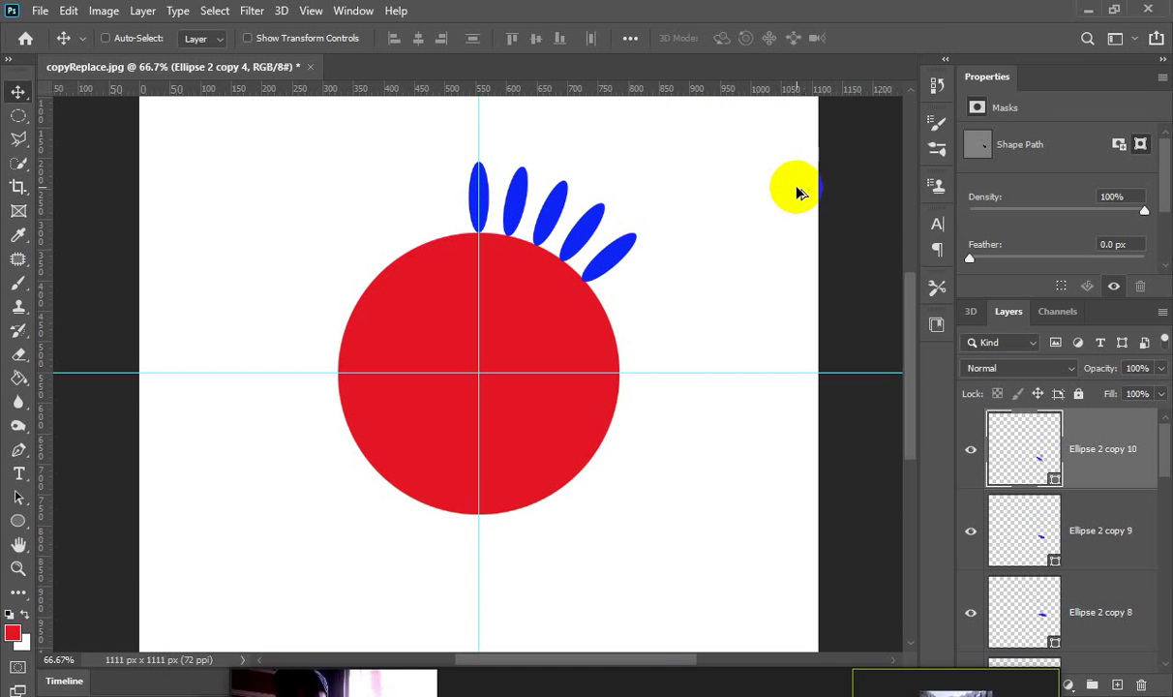
key("ctrl+alt+shift+t")
key("ctrl+alt+shift+t")
key("ctrl+alt+shift+t")
key("ctrl+alt+shift+t")
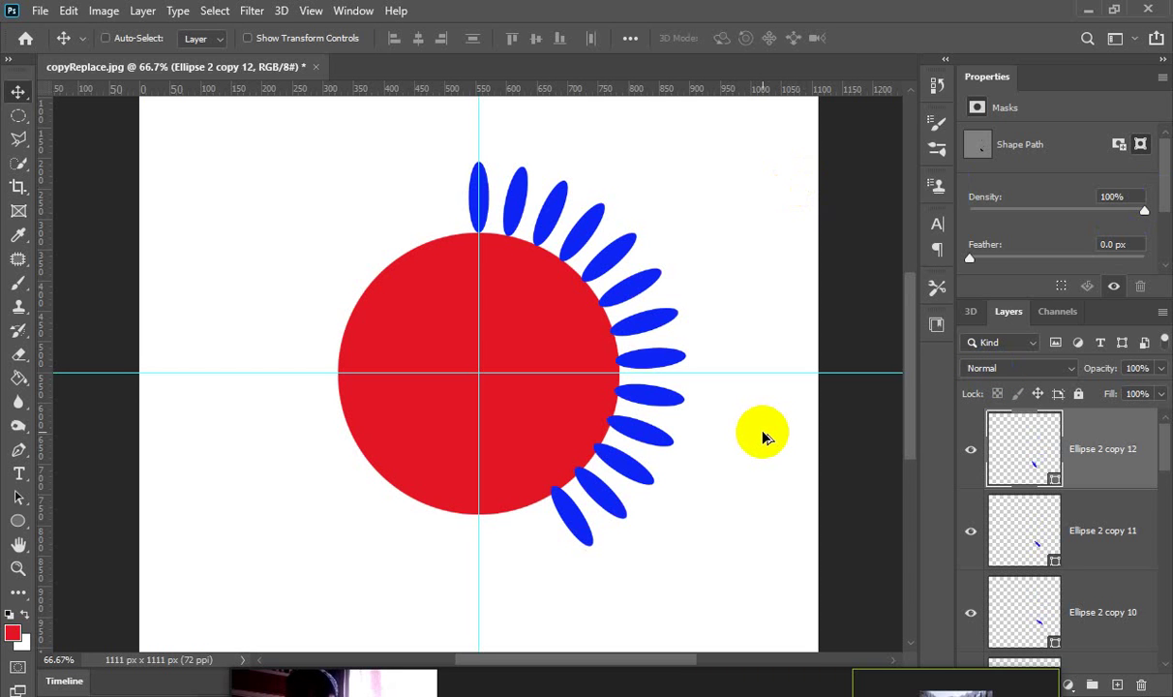
Repeat the rotated duplication of the blue ellipse clockwise around the red circle until the ring reaches the first ellipse.
key("ctrl+alt+shift+t")
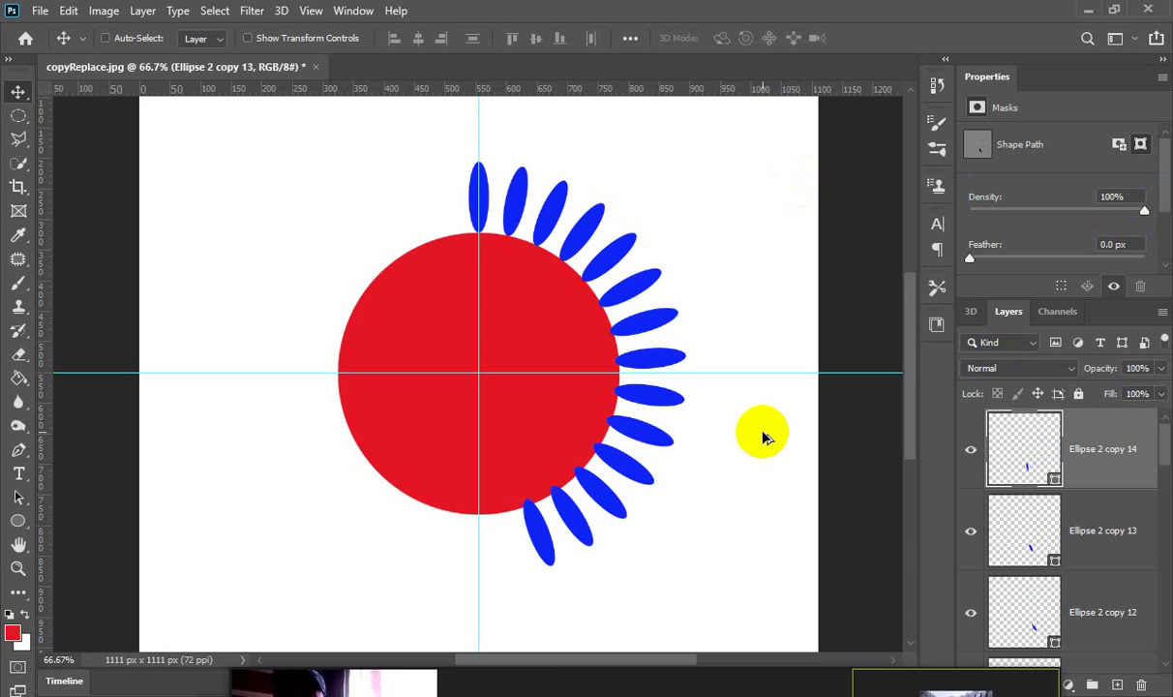
key("ctrl+alt+shift+t")
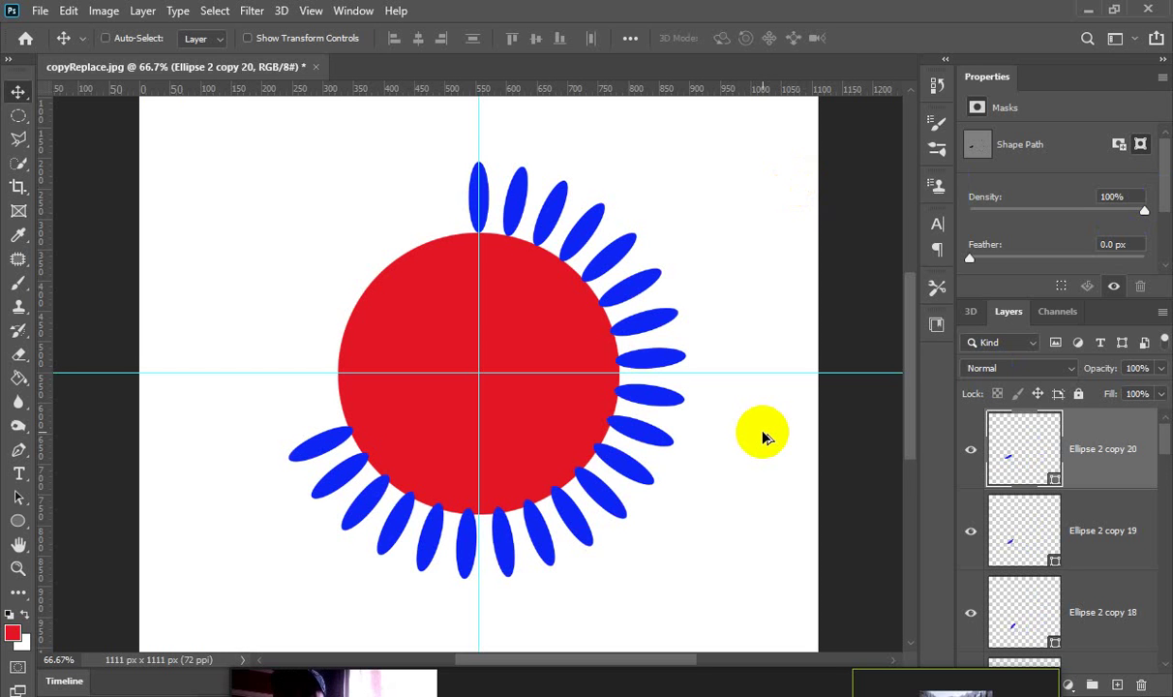
key("ctrl+alt+shift+t")
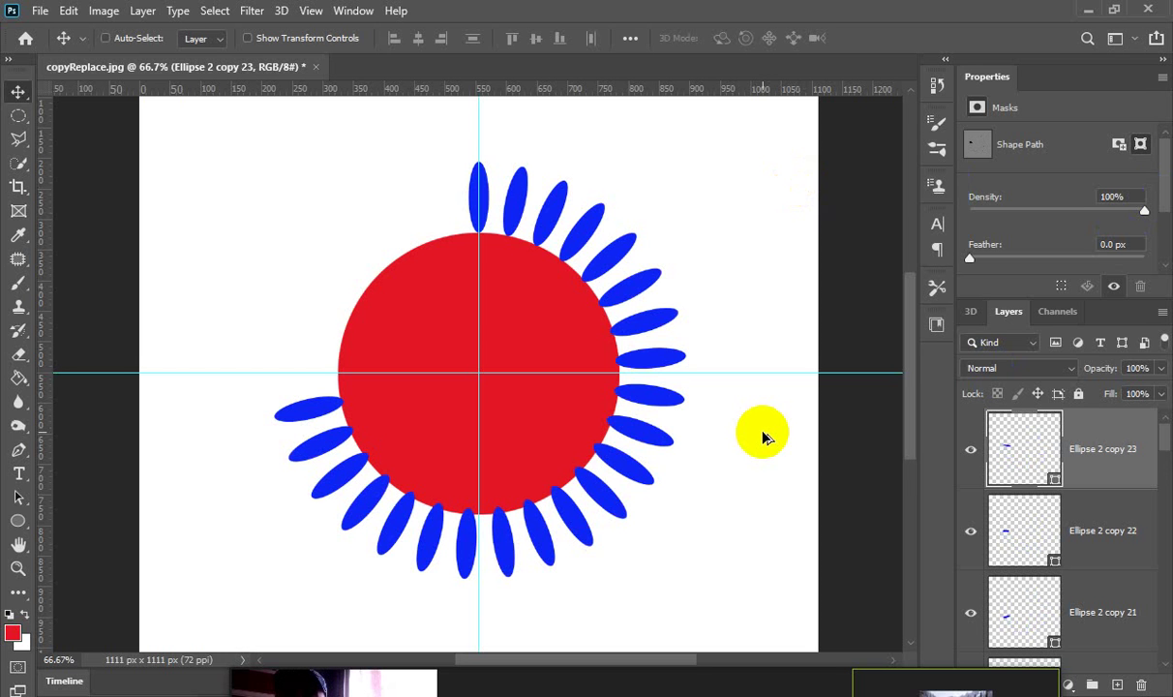
key("ctrl+alt+shift+t")
key("ctrl+alt+shift+t")
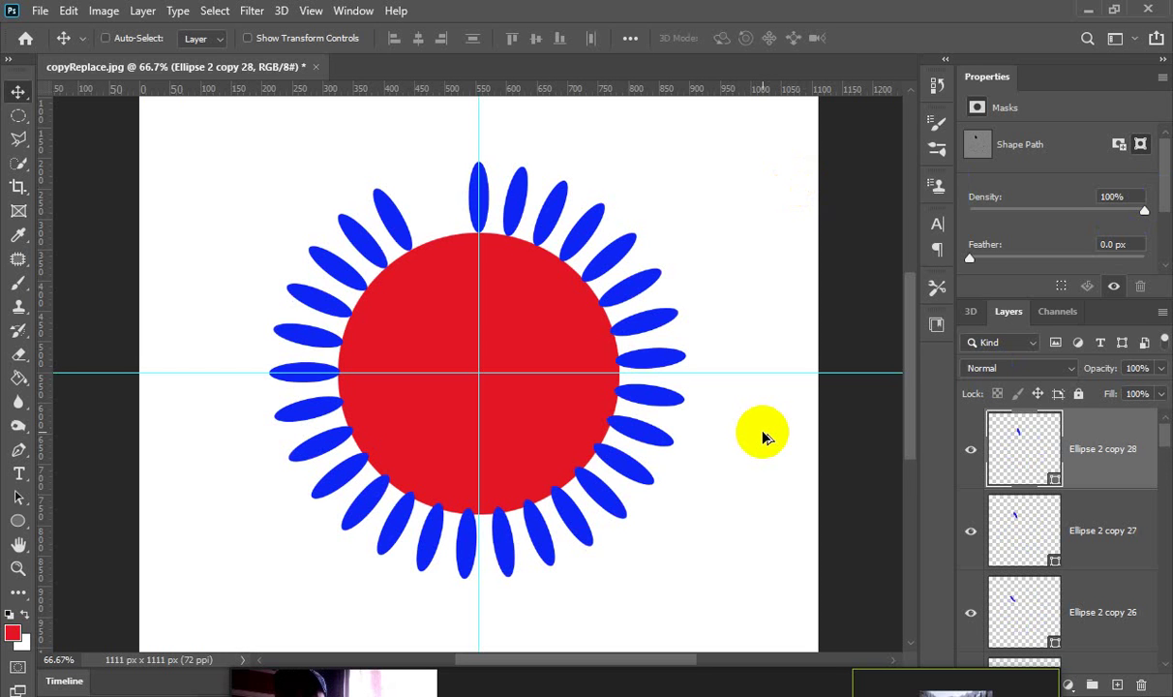
key("ctrl+alt+shift+t")
key("ctrl")
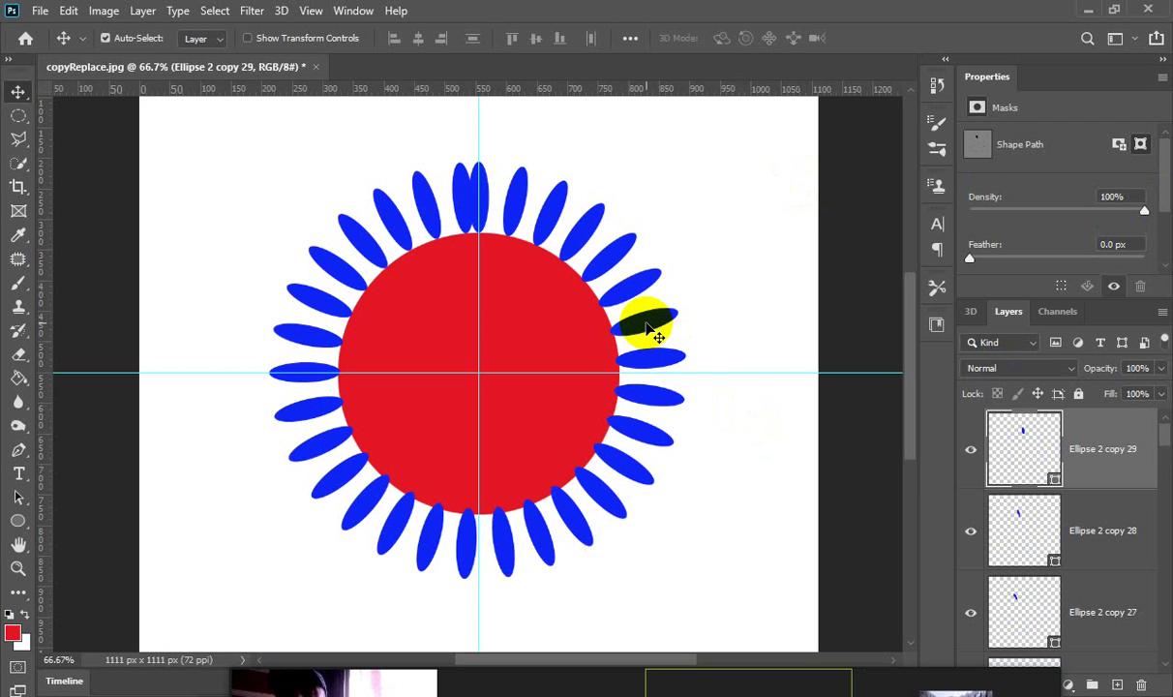
mouse_move(639, 333)
left_mouse_down()
mouse_move(437, 336)
mouse_move(481, 208)
left_mouse_up()
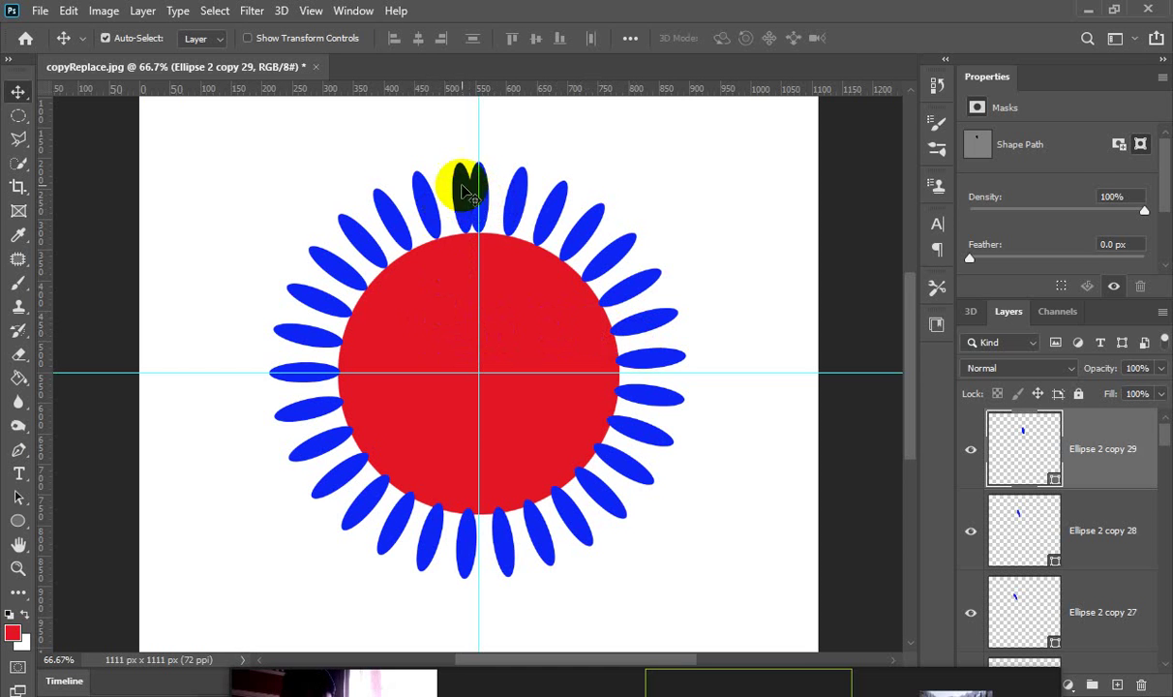
left_click(461, 225)
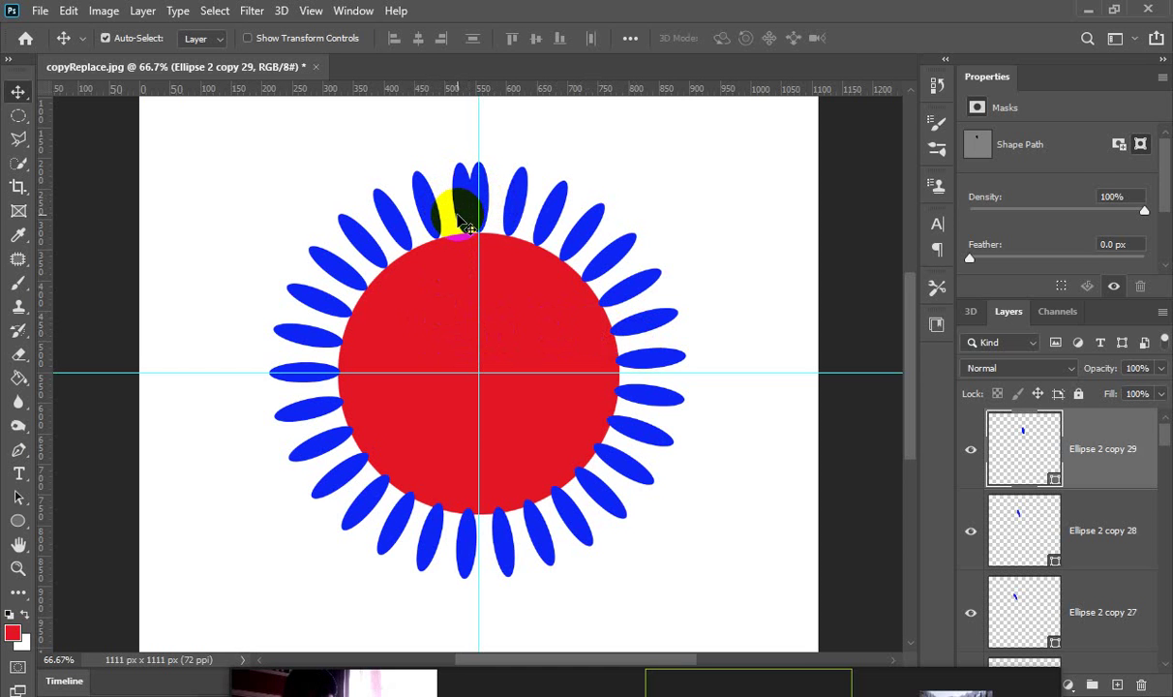
left_click(471, 240)
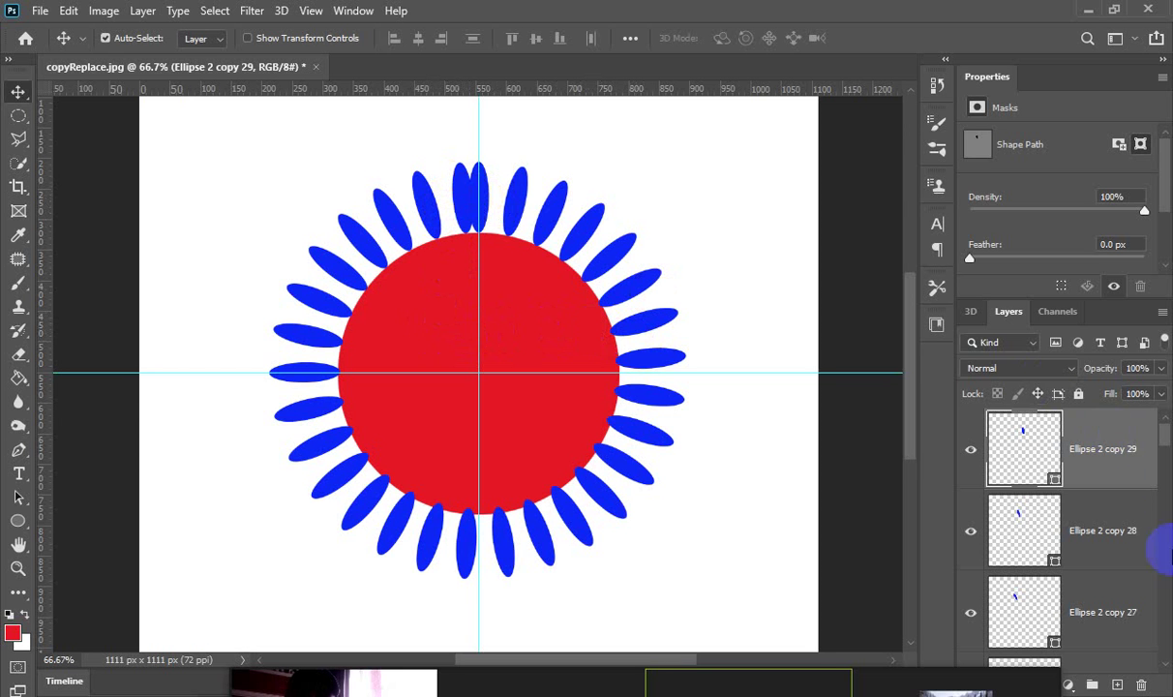
Delete the Ellipse 2 layer together with all of its copies, and admit the waiting participant to the meeting.
left_click_drag(1165, 441, 1166, 622)
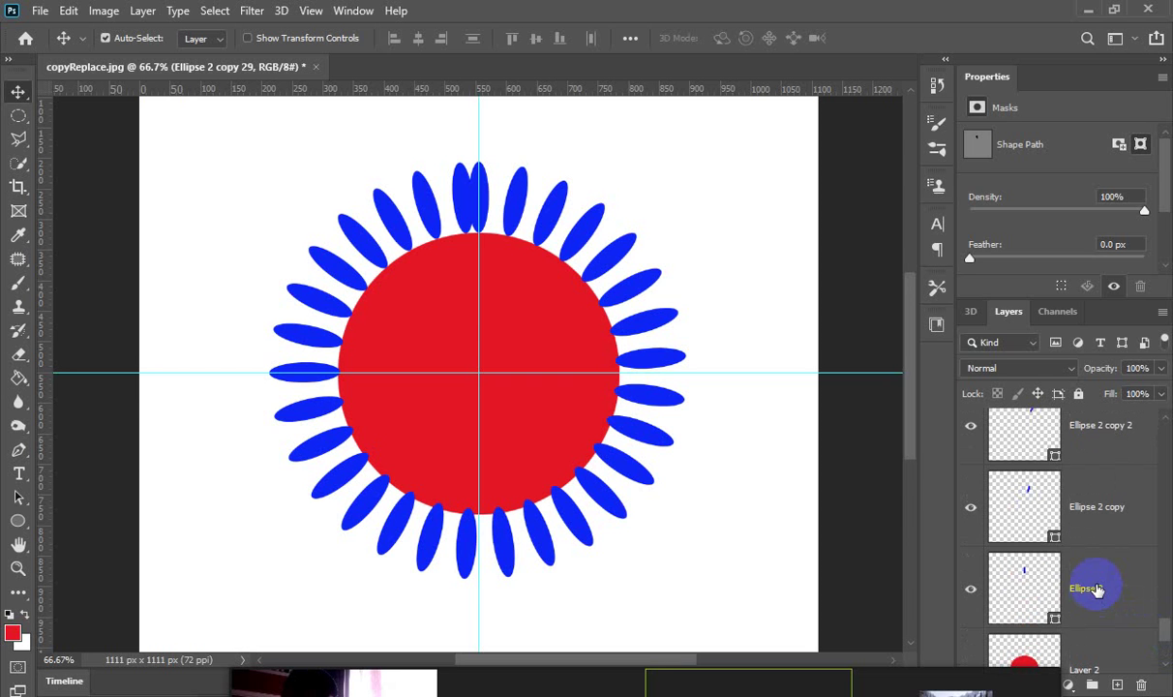
left_click(1096, 590, "shift")
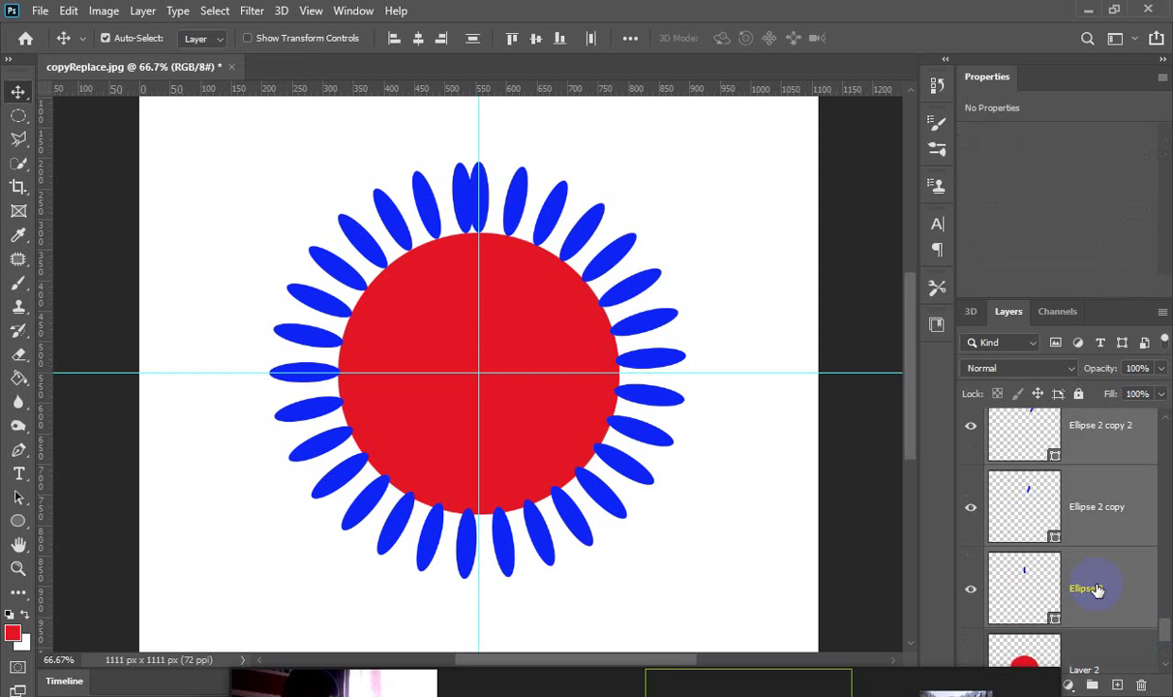
left_click(1141, 685)
left_click(501, 274)
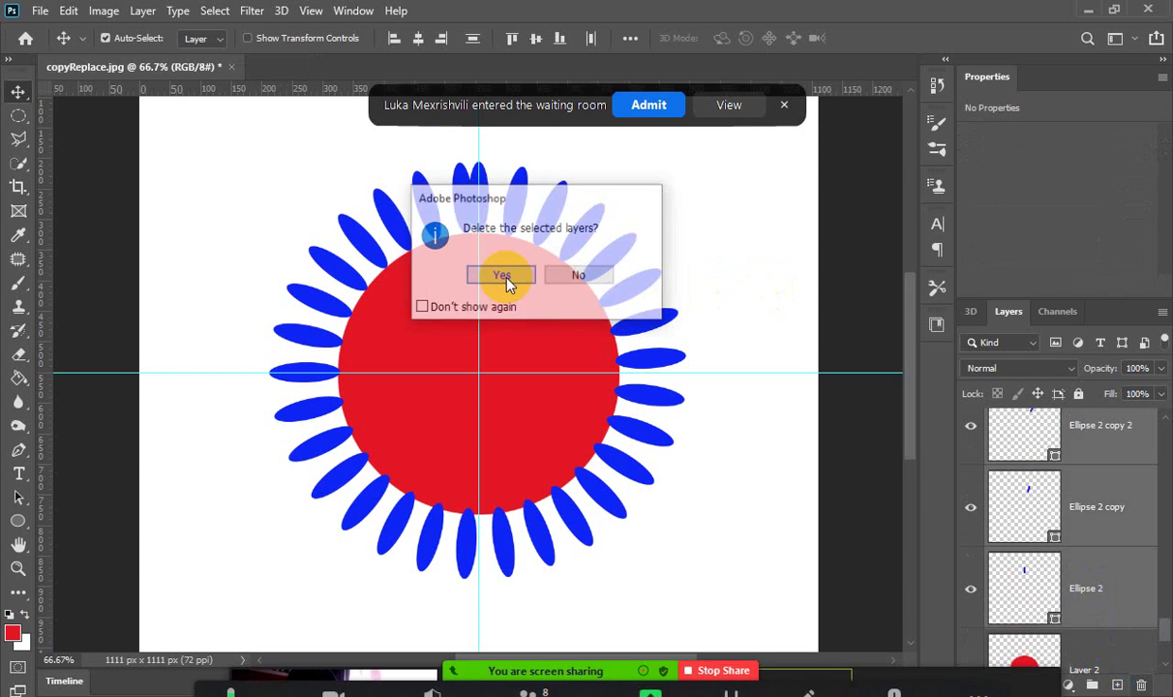
left_click(647, 105)
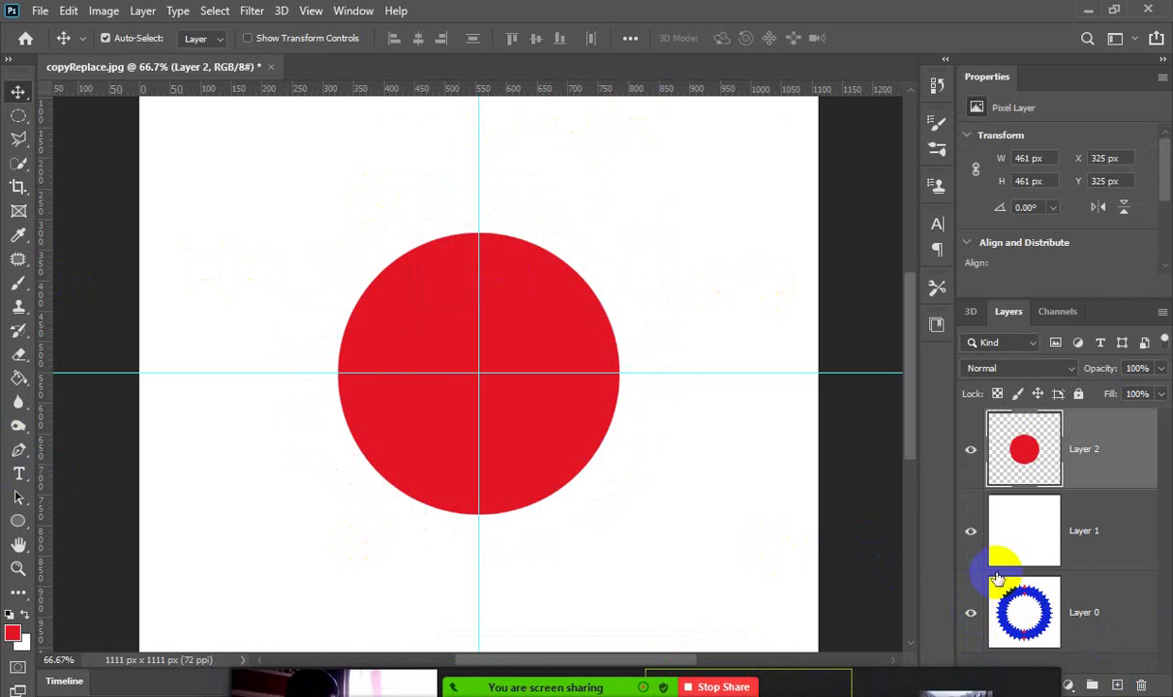
Select Layer 0, hide Layer 2 and Layer 1 to examine its toothed blue ring, and show both layers again.
scroll(1052, 585, "up", 1)
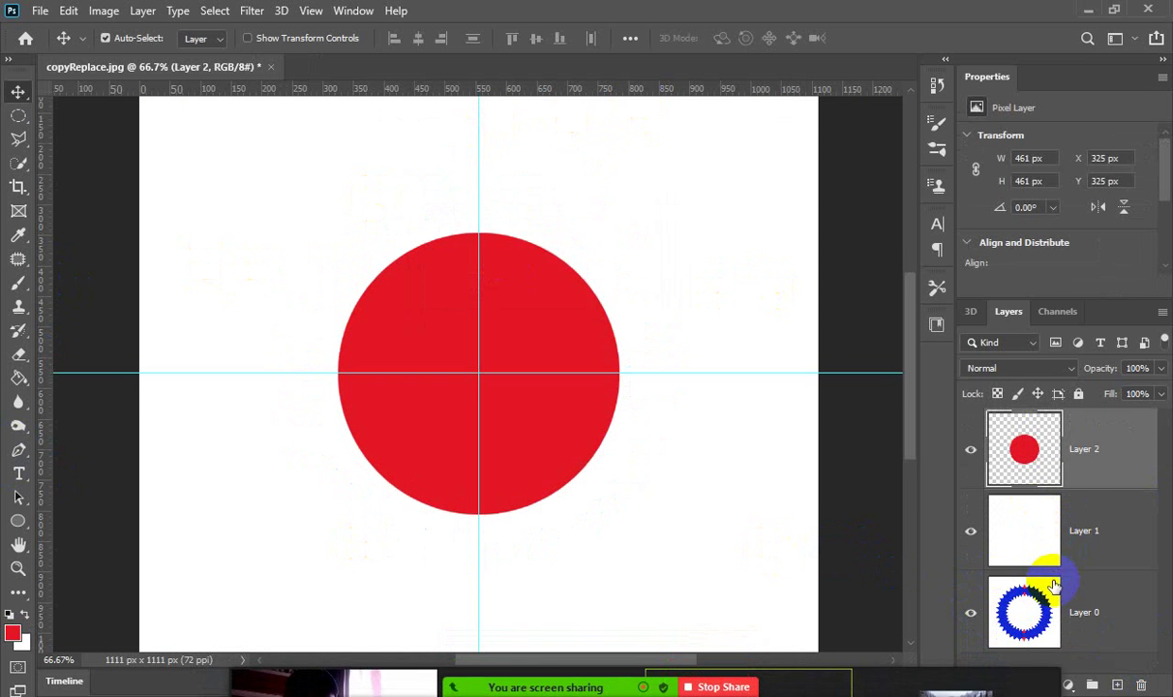
left_click(970, 616)
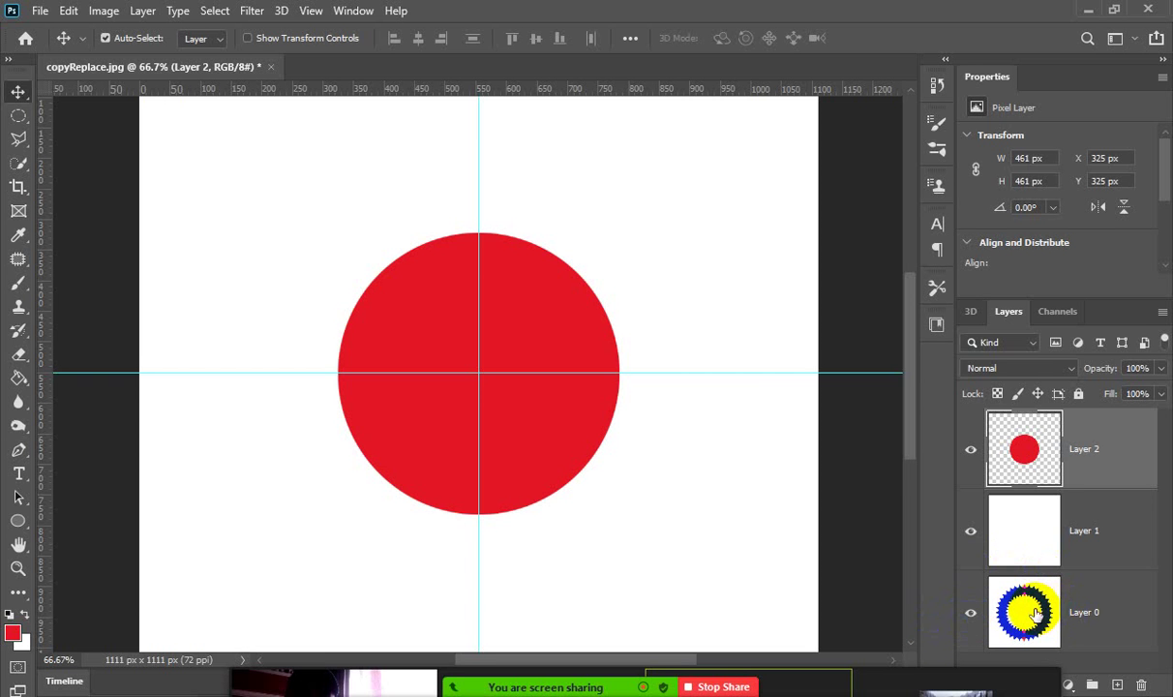
left_click(1035, 612)
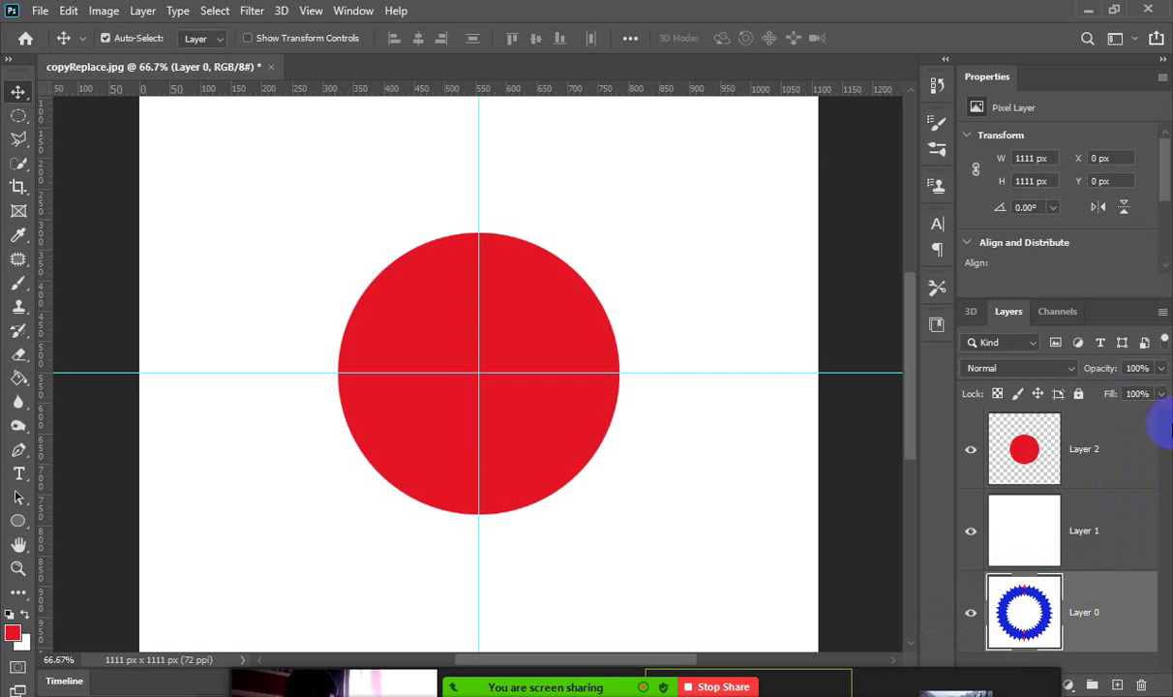
scroll(1091, 589, "down", 2)
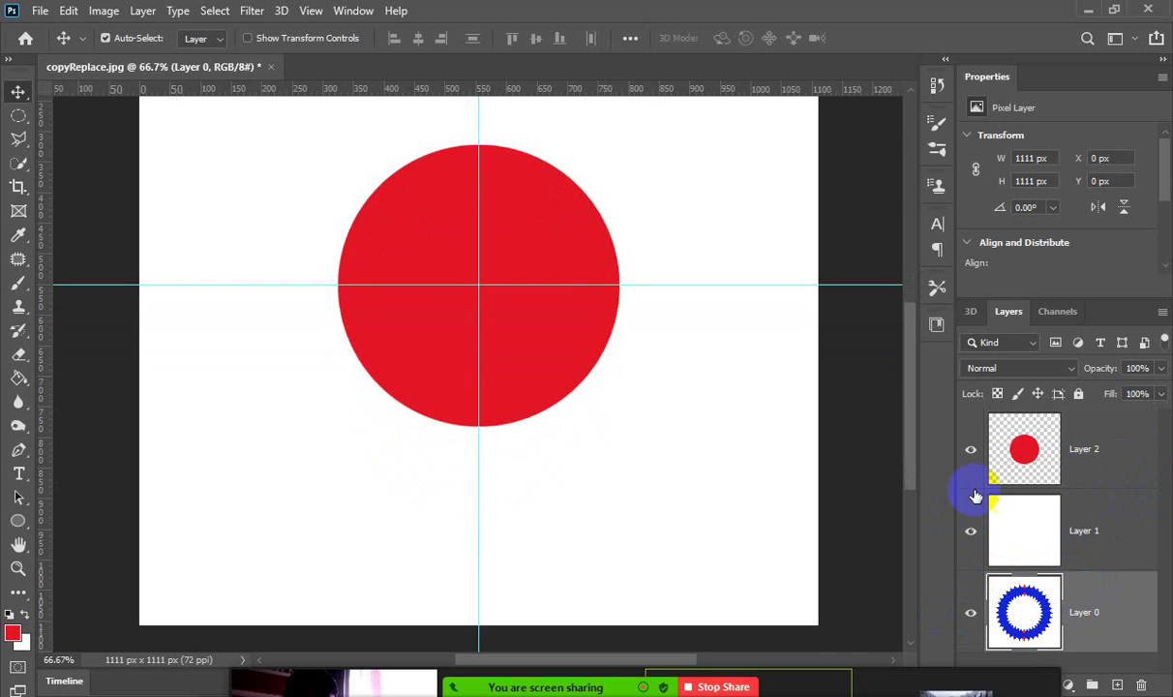
left_click(973, 455)
left_click(970, 532)
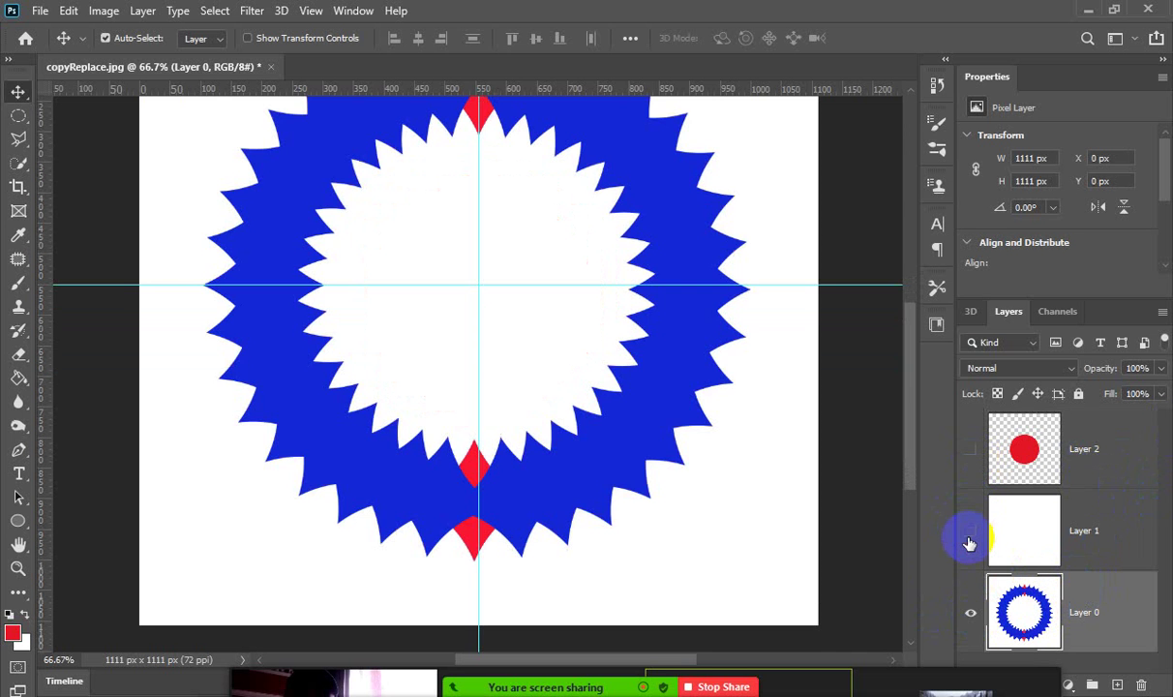
scroll(974, 513, "up", 3)
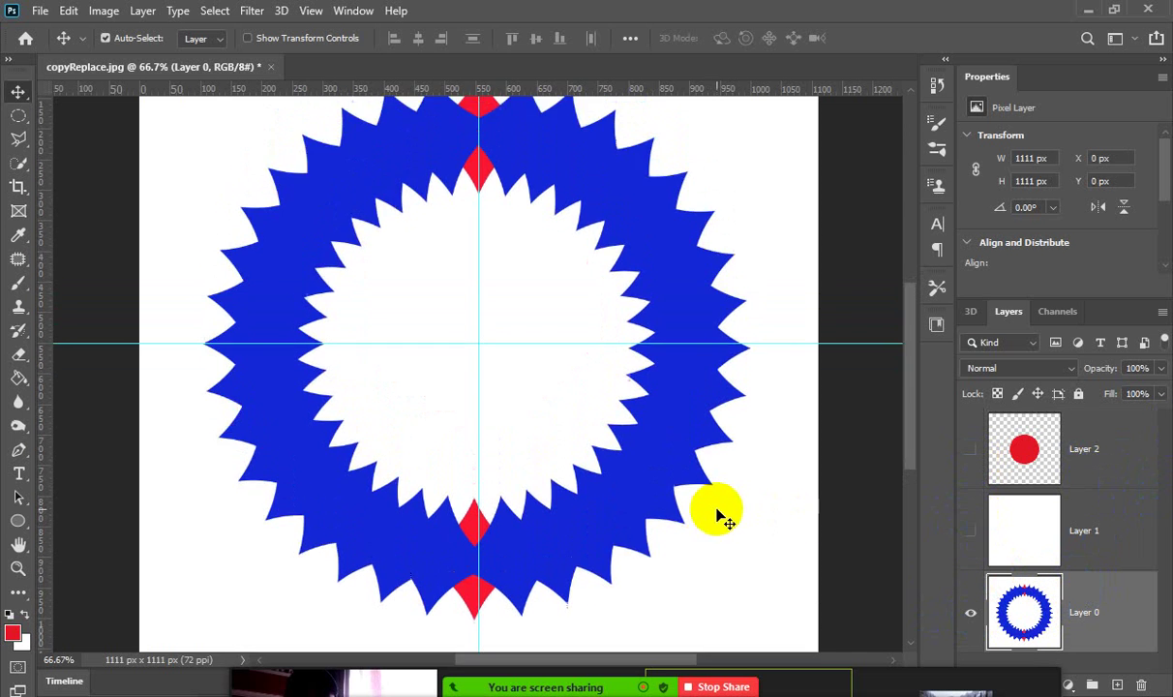
left_click(971, 531)
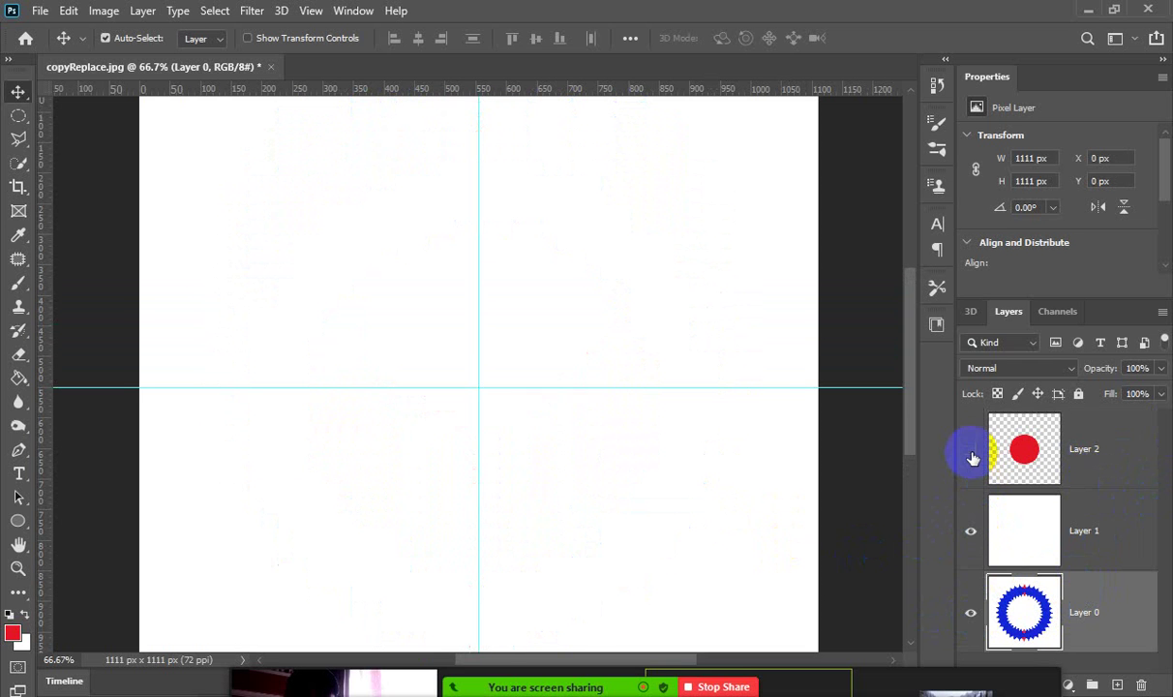
left_click(971, 452)
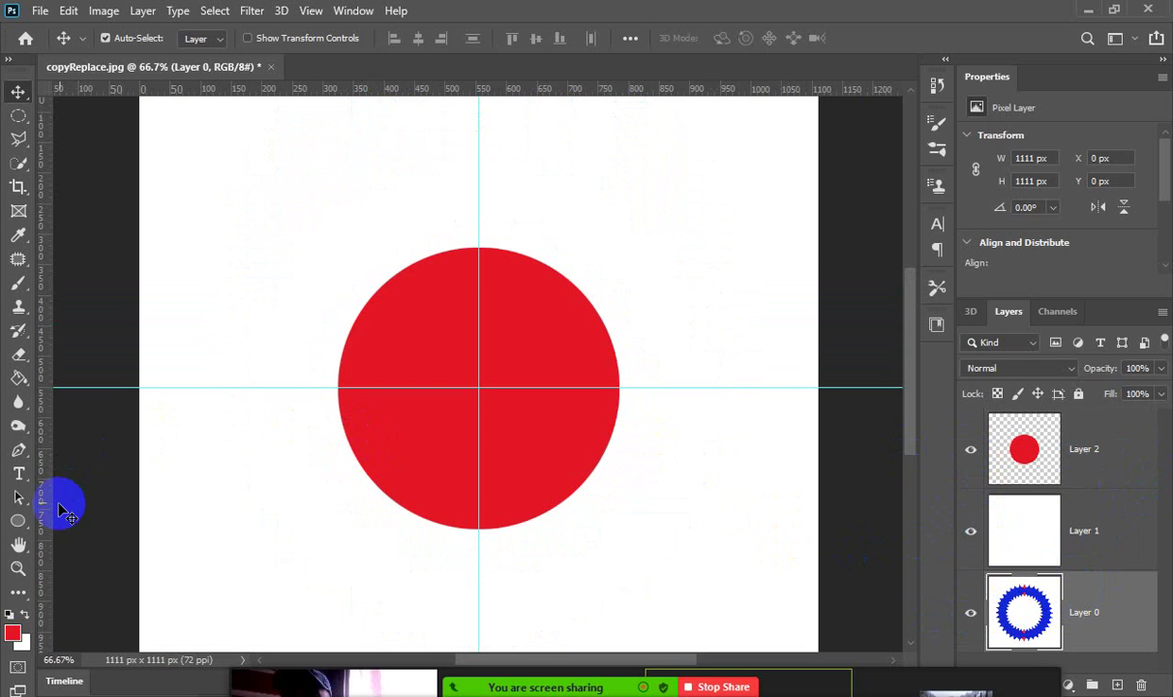
Activate the Polygon tool with 4 sides, try a shape about 200 px wide above the red circle's upper right, and undo it.
left_click(19, 523)
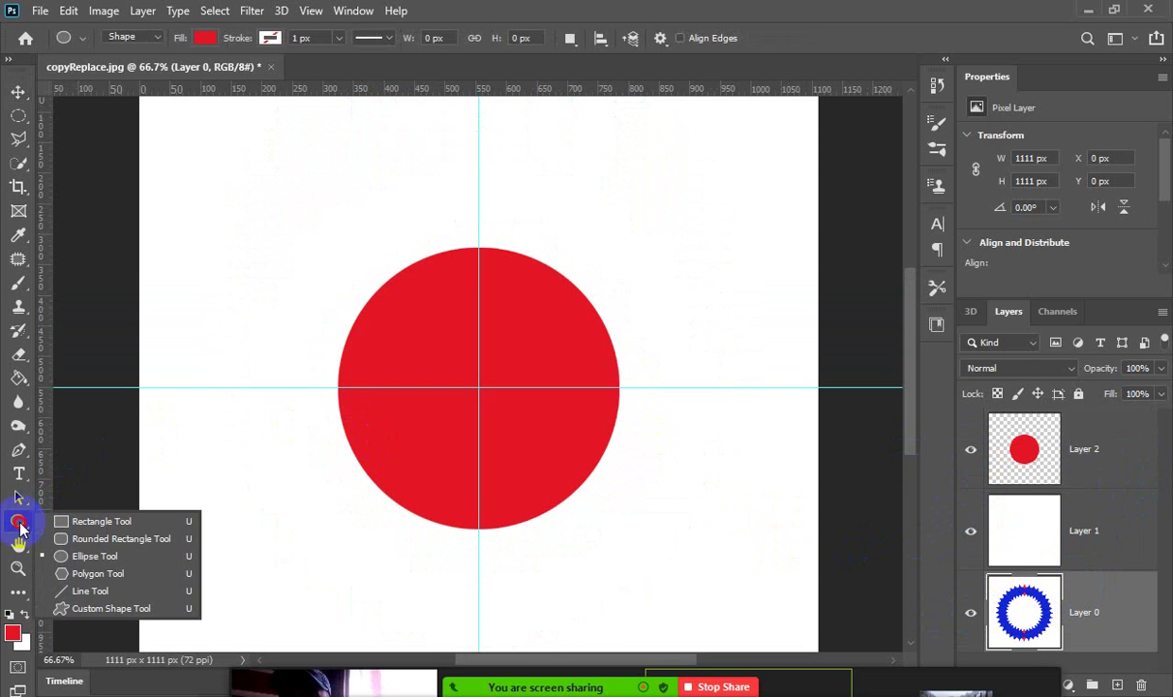
left_click(102, 572)
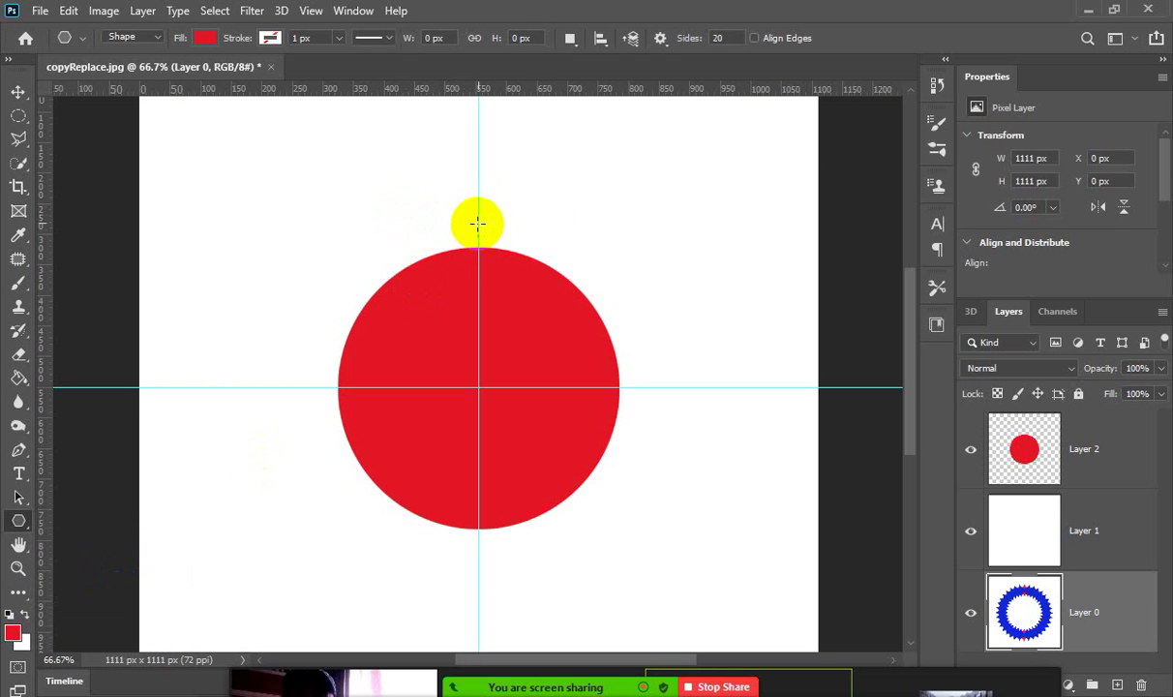
left_click(721, 38)
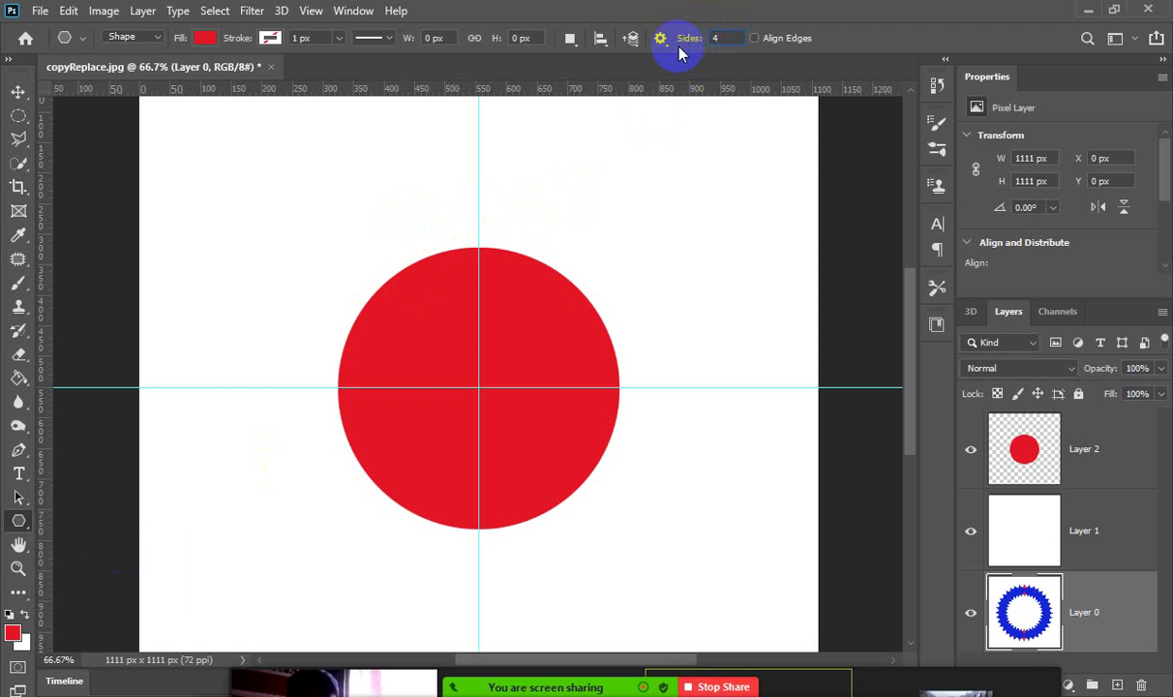
mouse_move(661, 171)
left_mouse_down()
mouse_move(671, 189)
mouse_move(661, 193)
left_mouse_up()
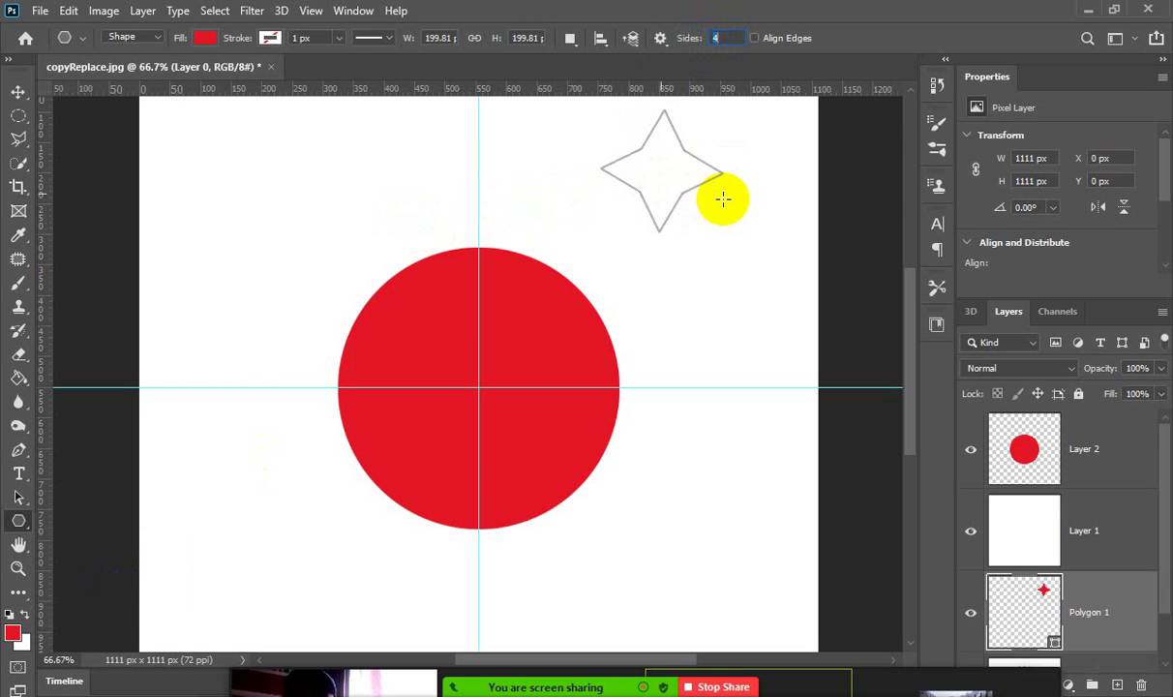
key("ctrl+z")
Turn off the Star option, set the polygon to 3 sides, and draw a triangle about 173 by 157 px near the canvas's upper right.
left_click(665, 42)
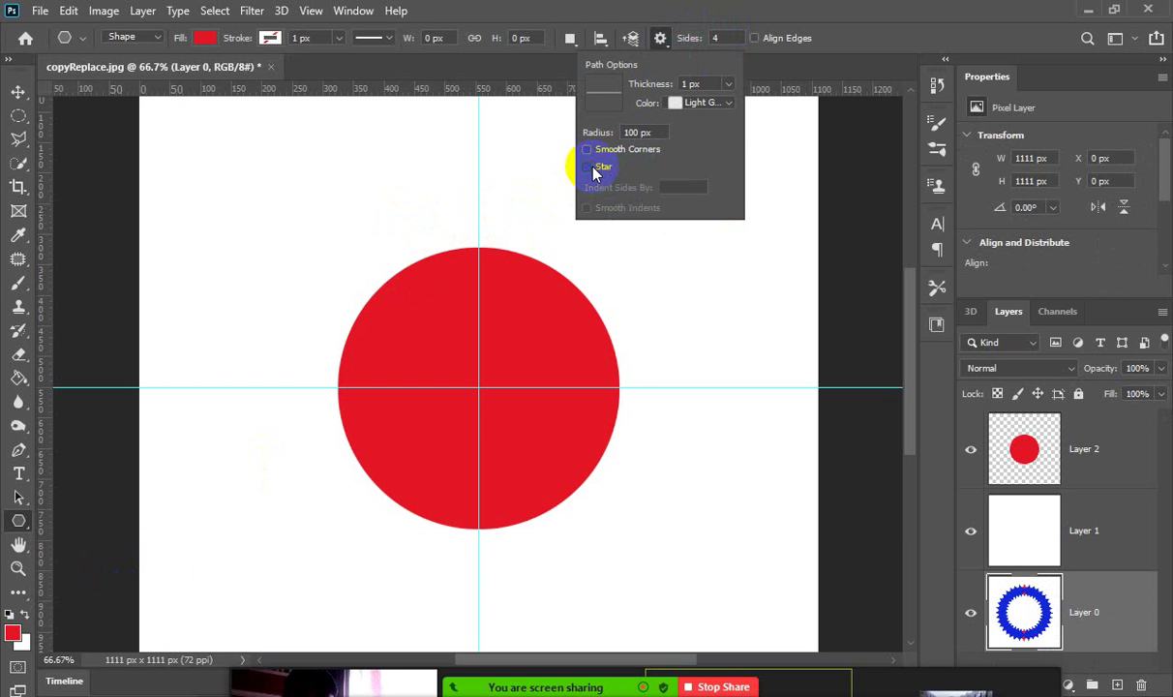
left_click(662, 41)
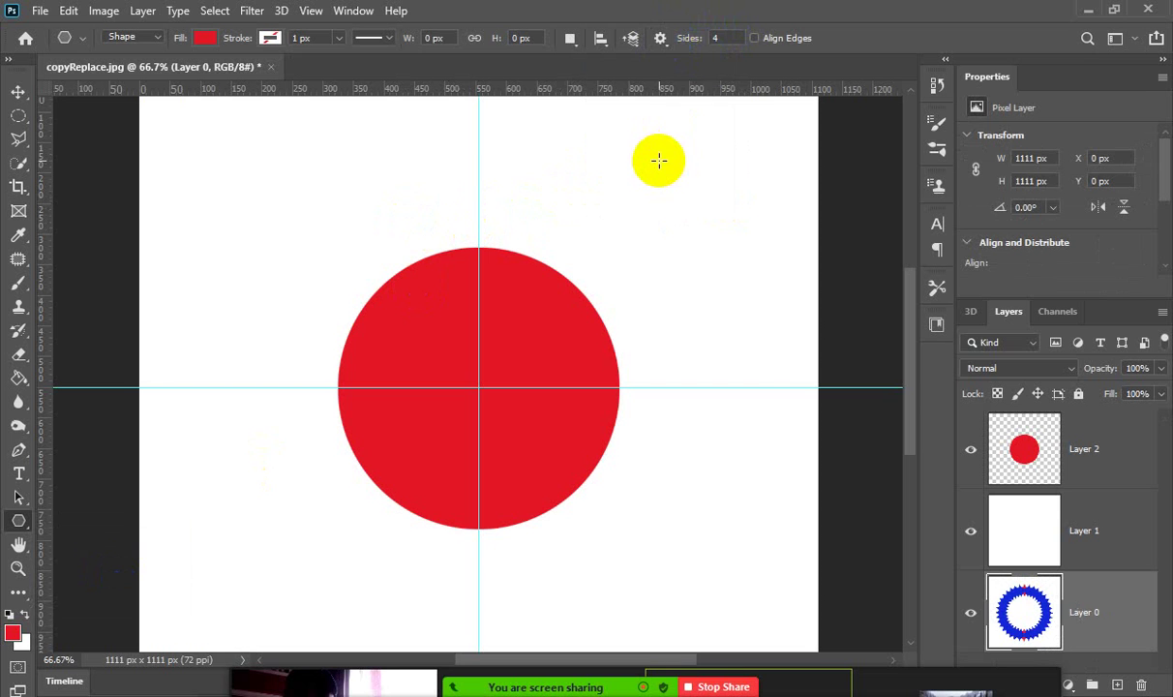
left_click(711, 37)
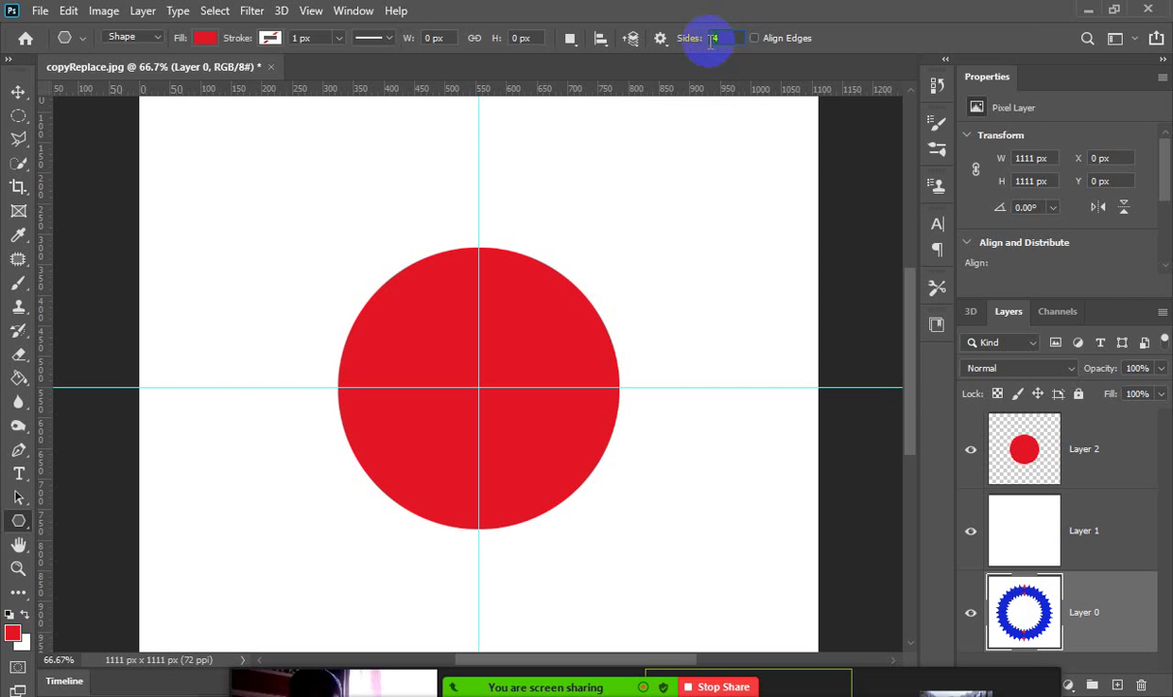
type("3")
left_click_drag(686, 155, 707, 167)
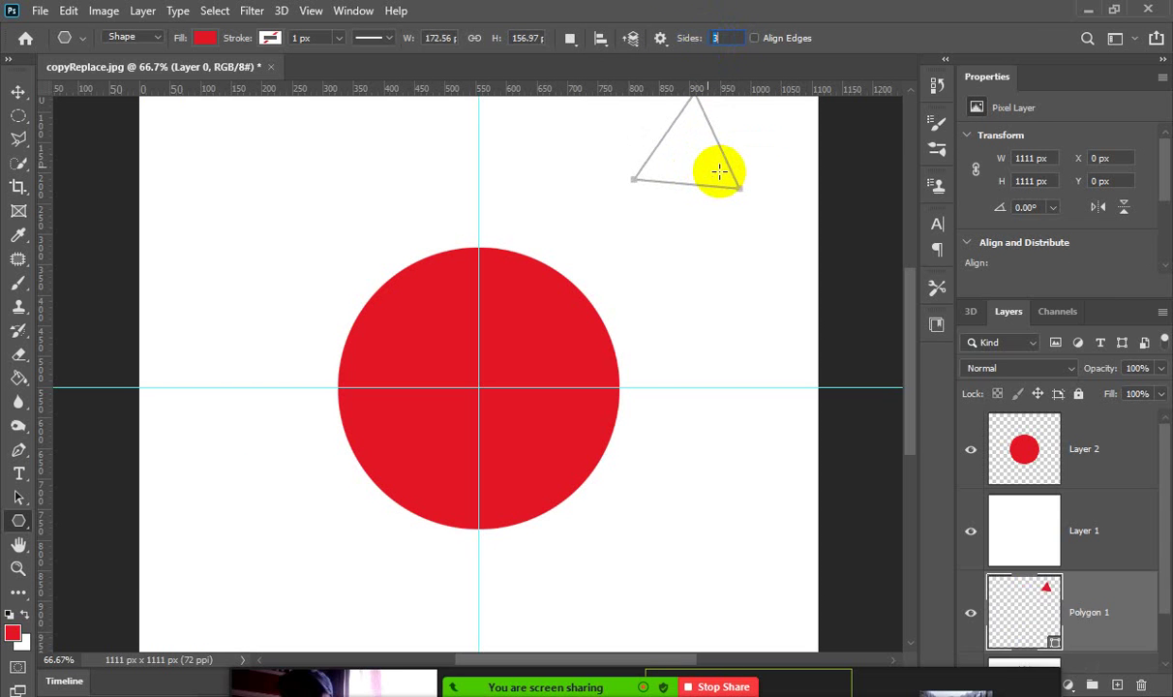
Scale the triangle to 49.13%, rotate it -1.86°, and place it on the vertical guide at the top of the red circle.
key("ctrl+t")
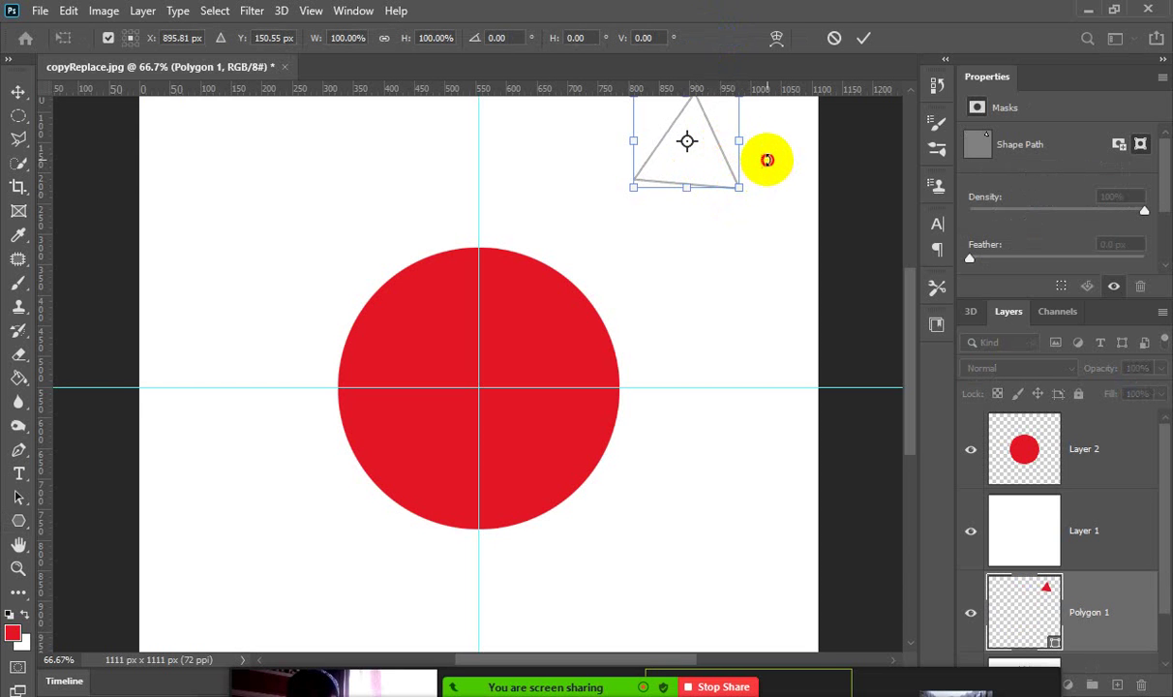
left_click_drag(766, 159, 493, 235)
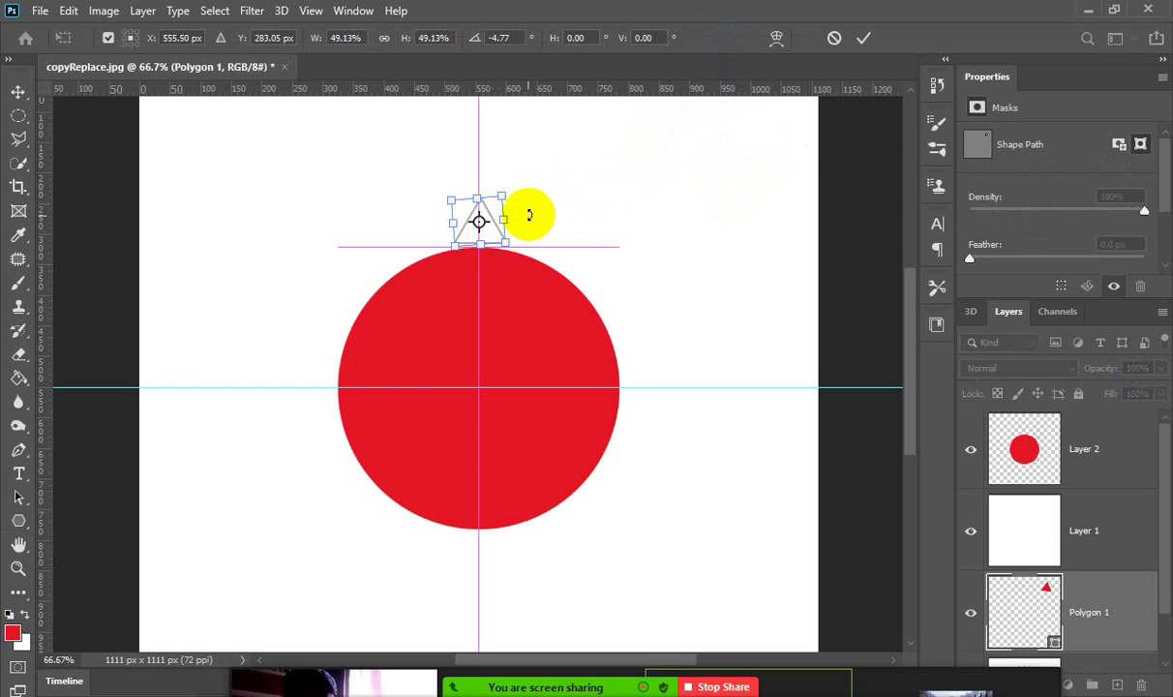
key("ctrl+plus")
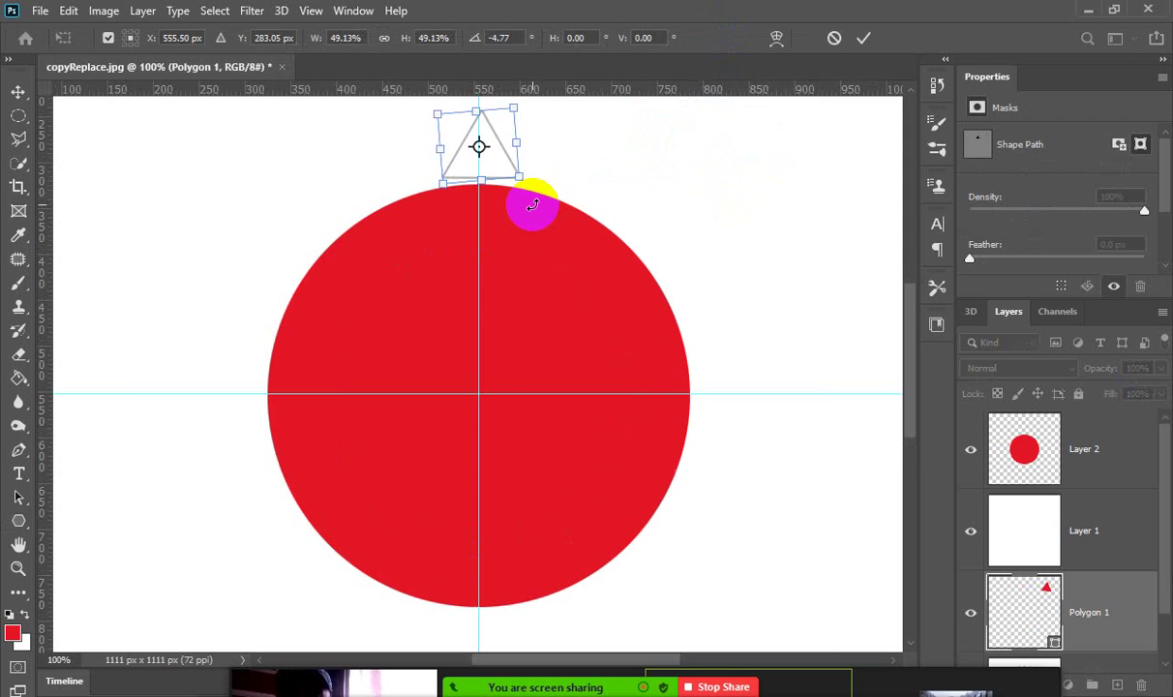
left_click(533, 204)
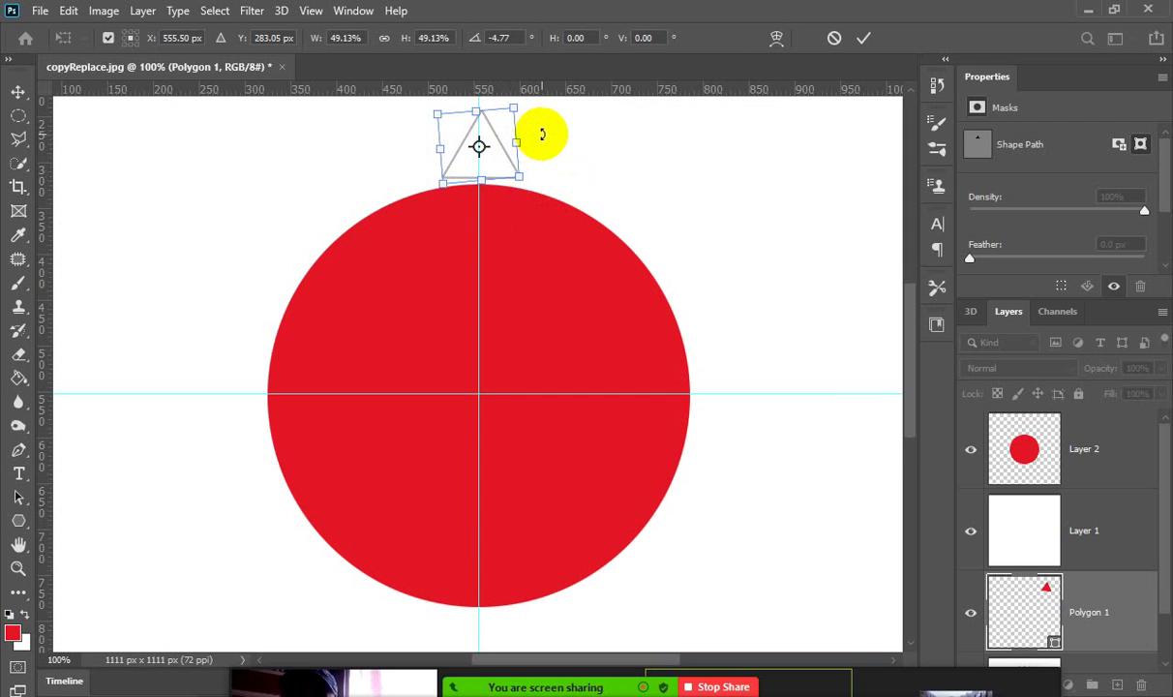
left_click_drag(544, 135, 546, 138)
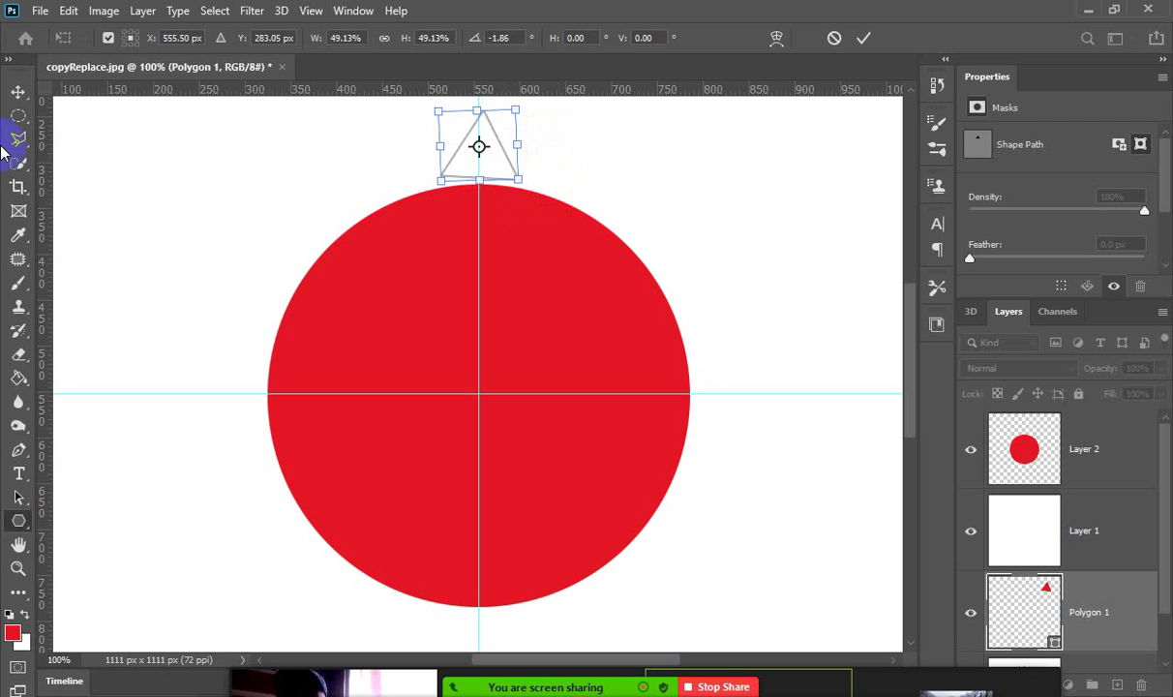
key("Return")
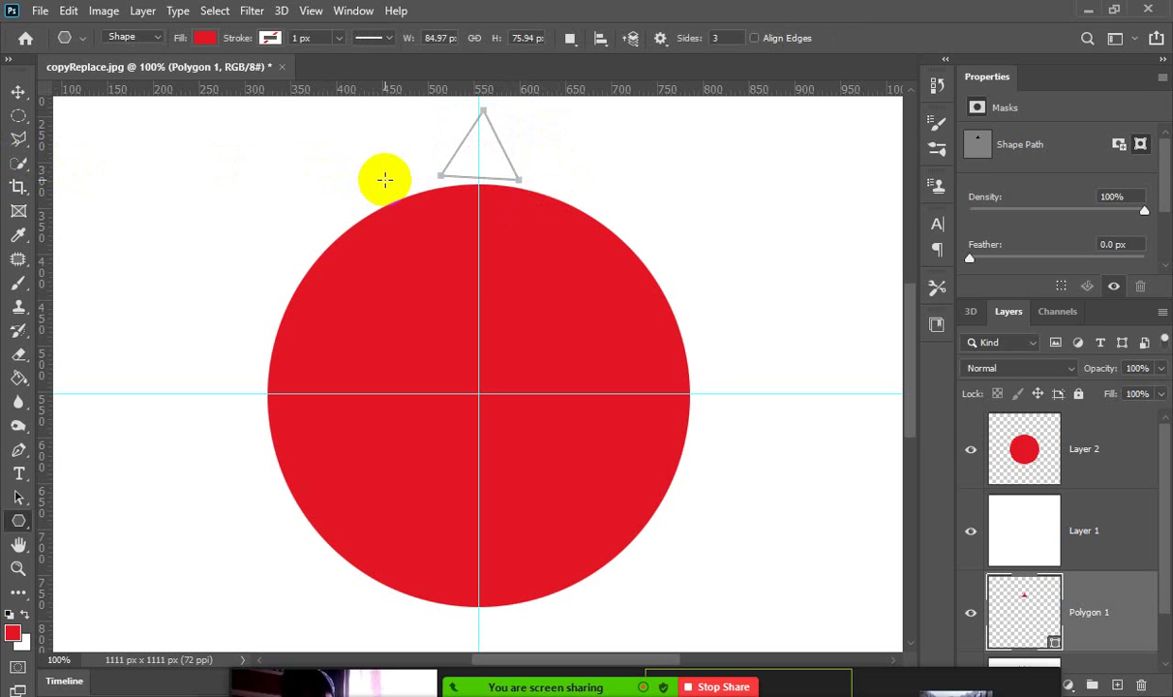
left_click(19, 91)
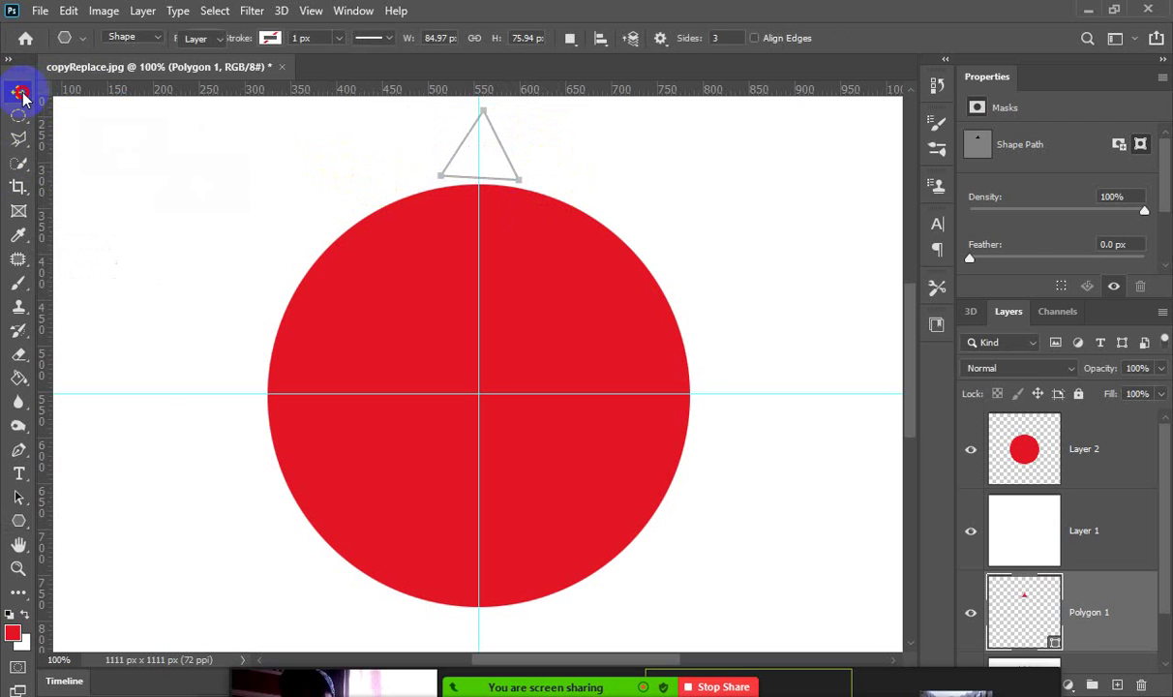
Move the Polygon 1 layer above Layer 2, and switch its visibility off and back on to check it.
left_click(466, 150)
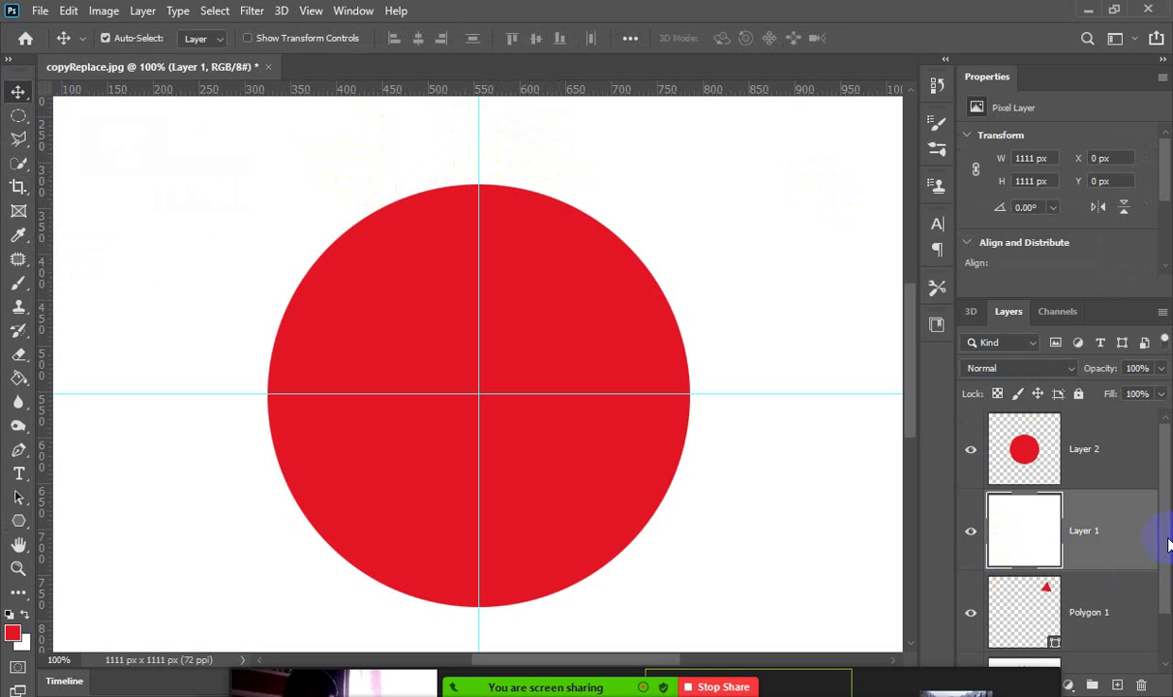
mouse_move(1165, 548)
left_mouse_down()
mouse_move(1167, 566)
mouse_move(1157, 549)
left_mouse_up()
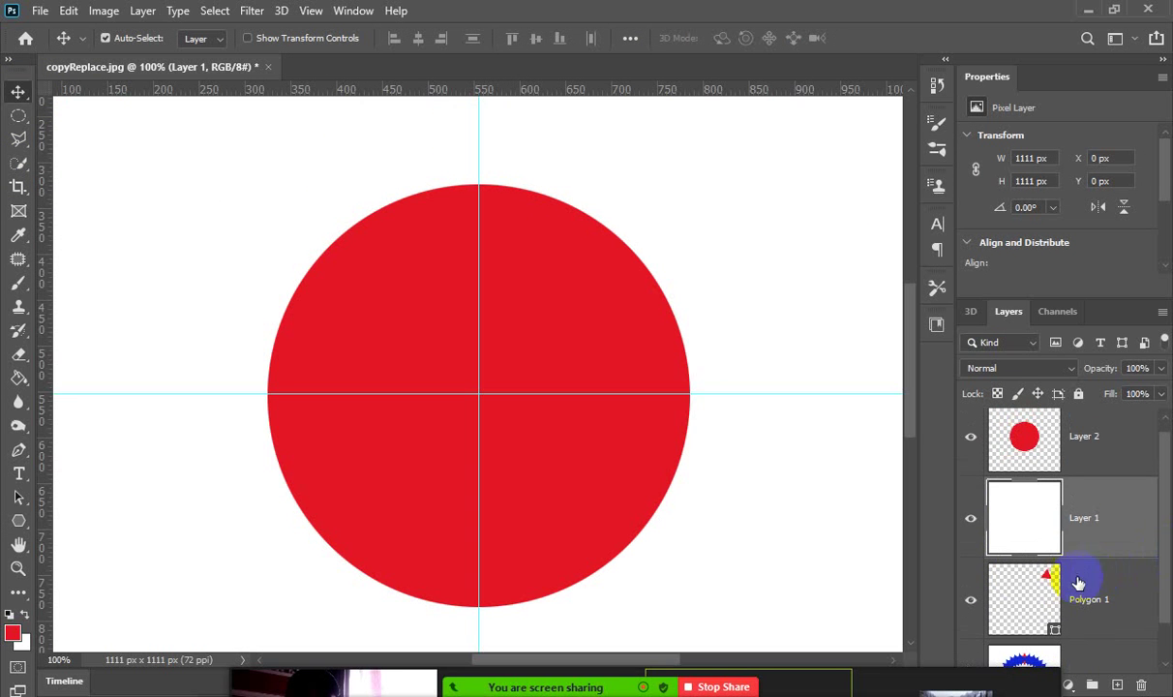
left_click_drag(1059, 579, 1021, 431)
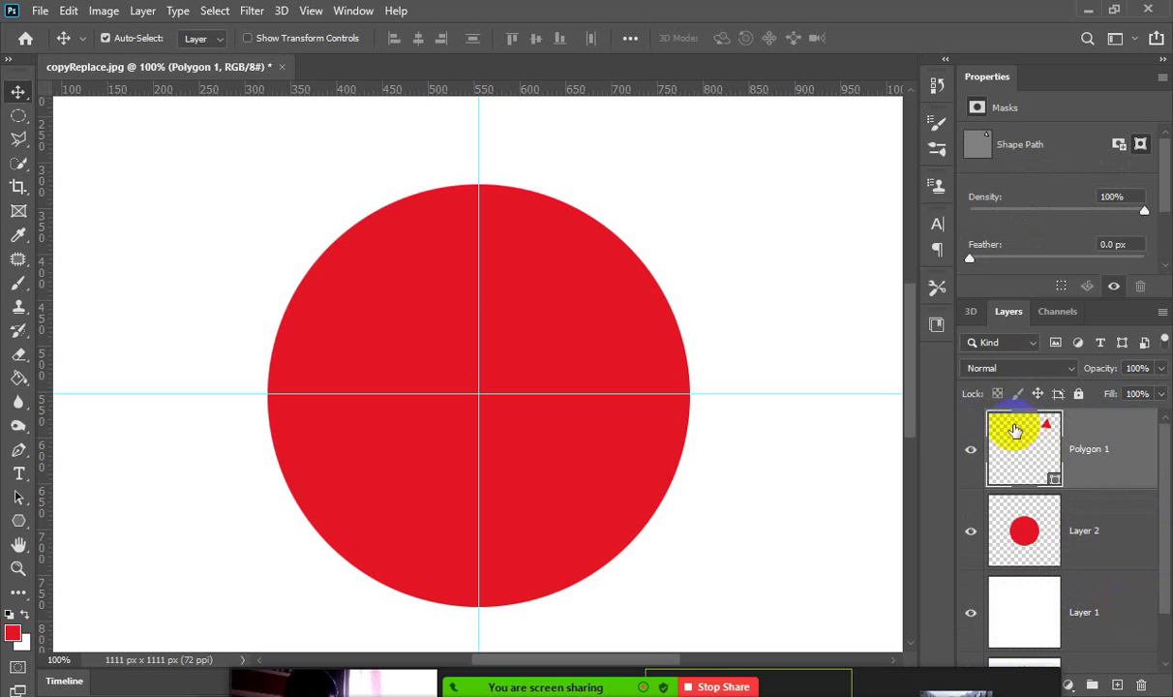
left_click(1127, 459)
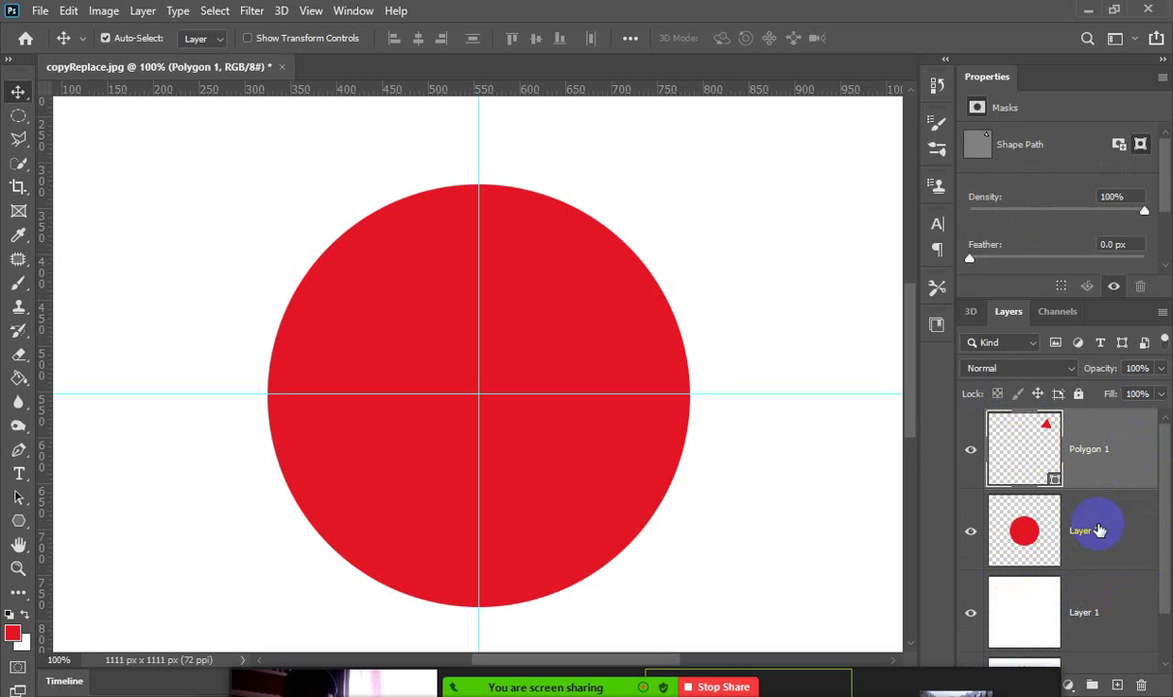
mouse_move(1167, 479)
left_mouse_down()
mouse_move(1160, 542)
mouse_move(1160, 484)
left_mouse_up()
left_click(971, 450)
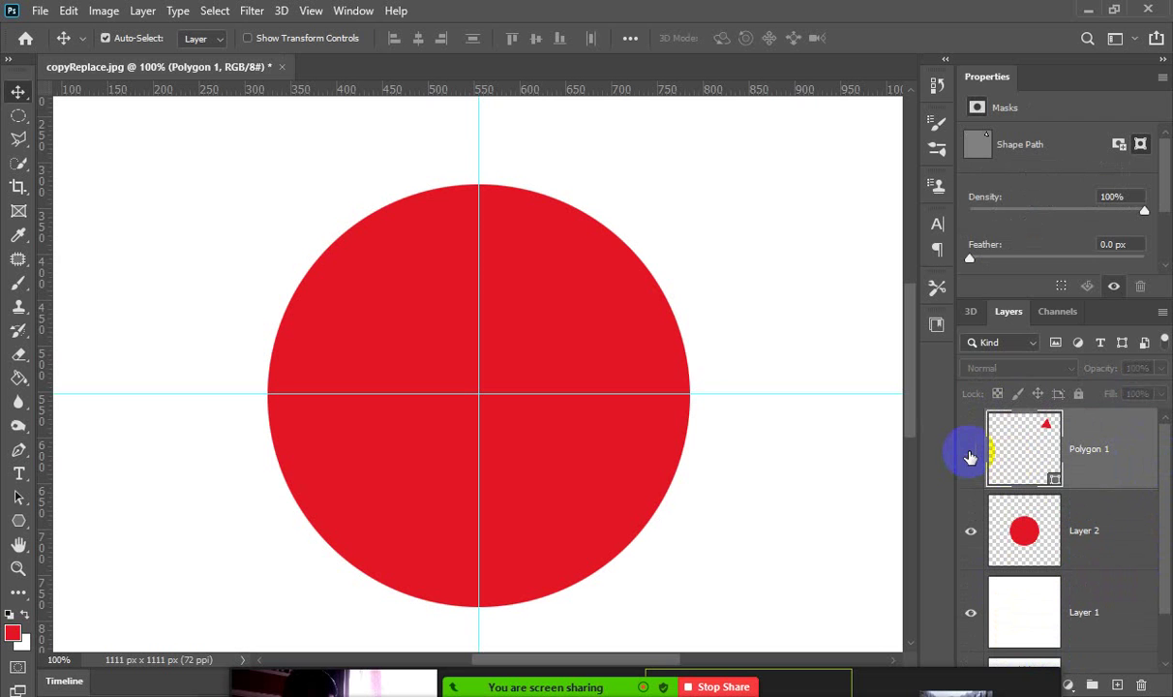
left_click(970, 450)
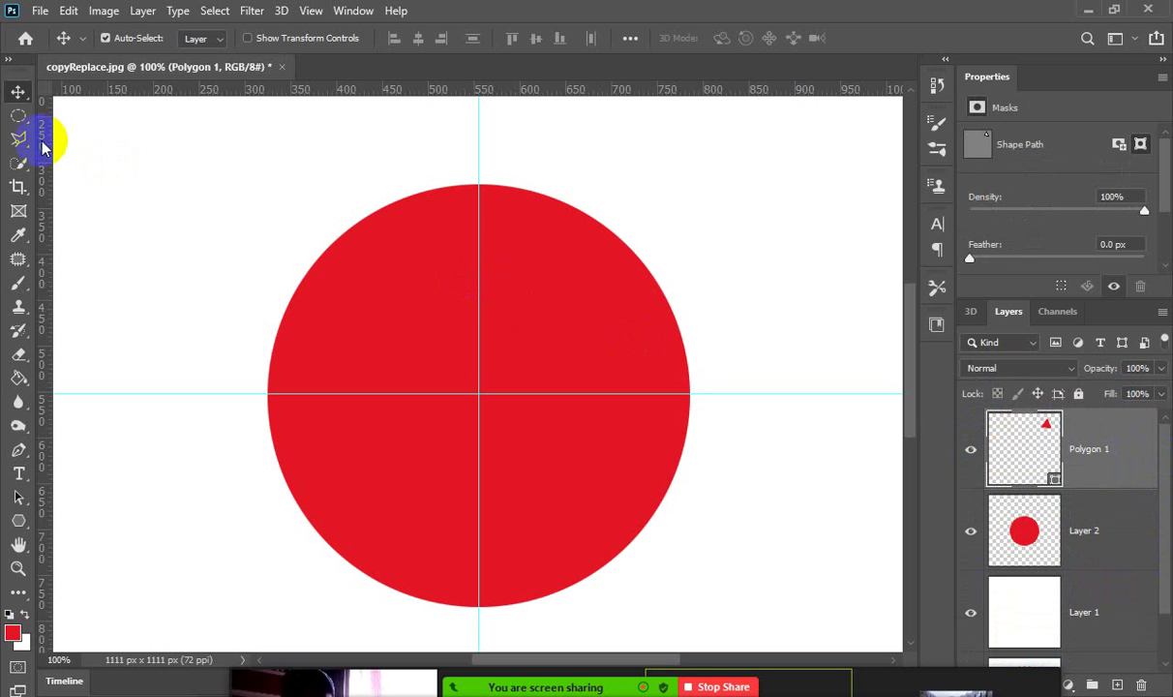
Draw a triangle about 173 by 150 px centered on the vertical guide at the circle's top edge, and scale it to about 44%.
left_click(451, 141)
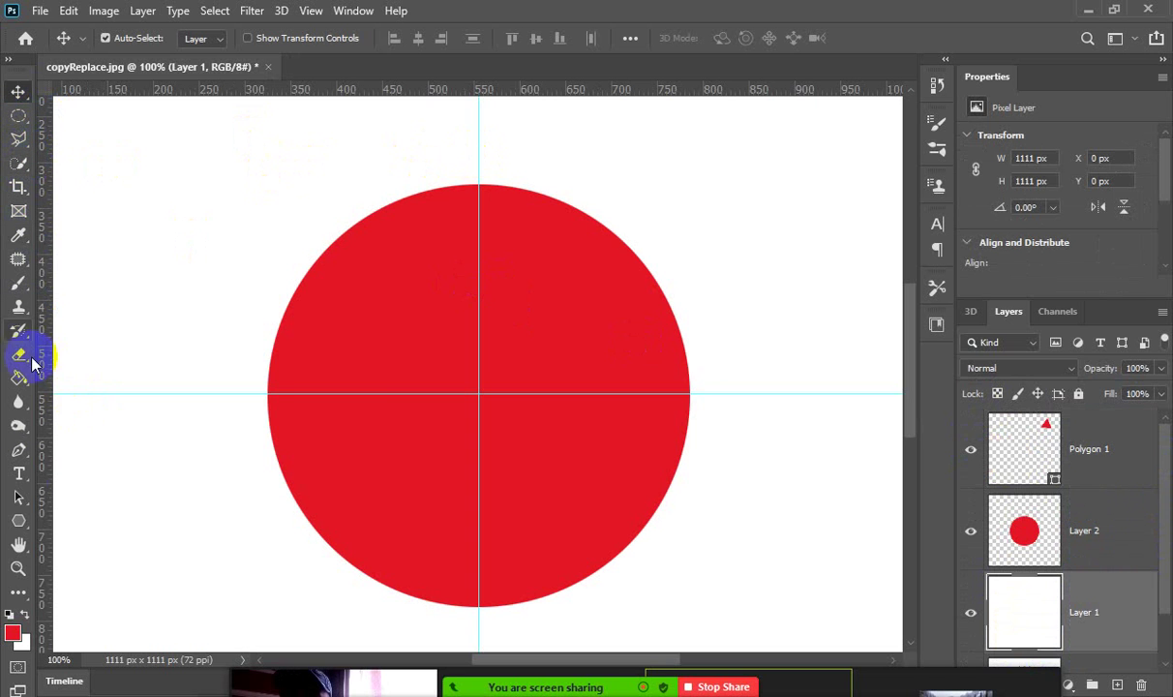
left_click(18, 521)
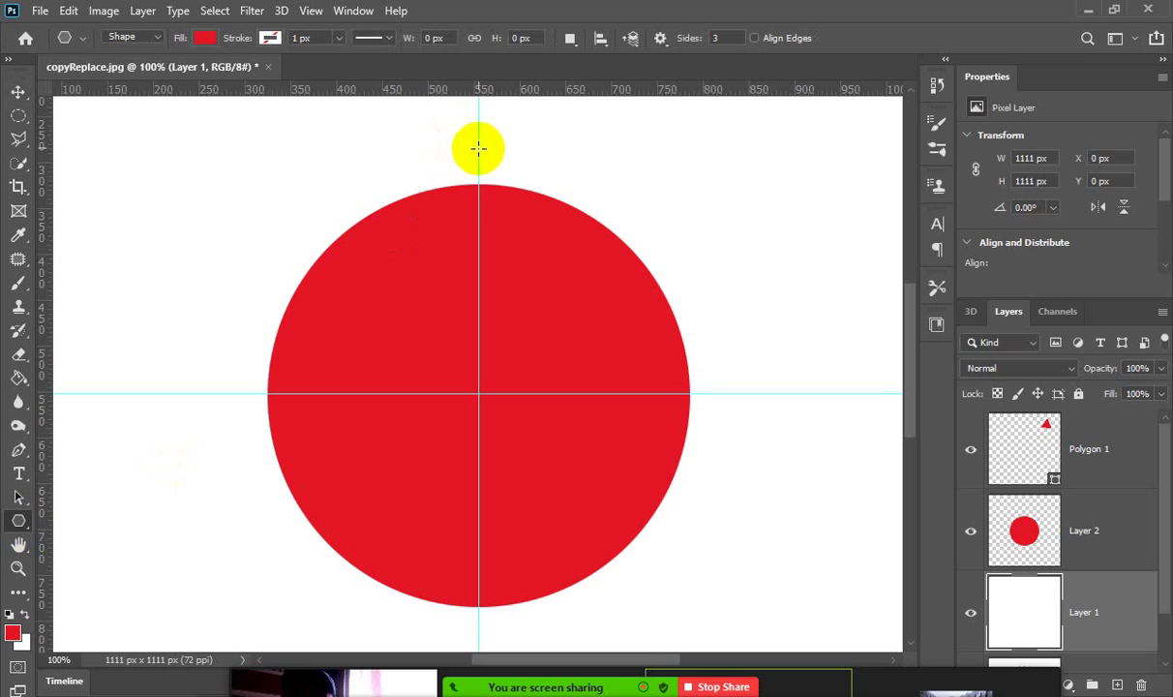
mouse_move(477, 181)
left_mouse_down()
mouse_move(471, 173)
mouse_move(550, 208)
left_mouse_up()
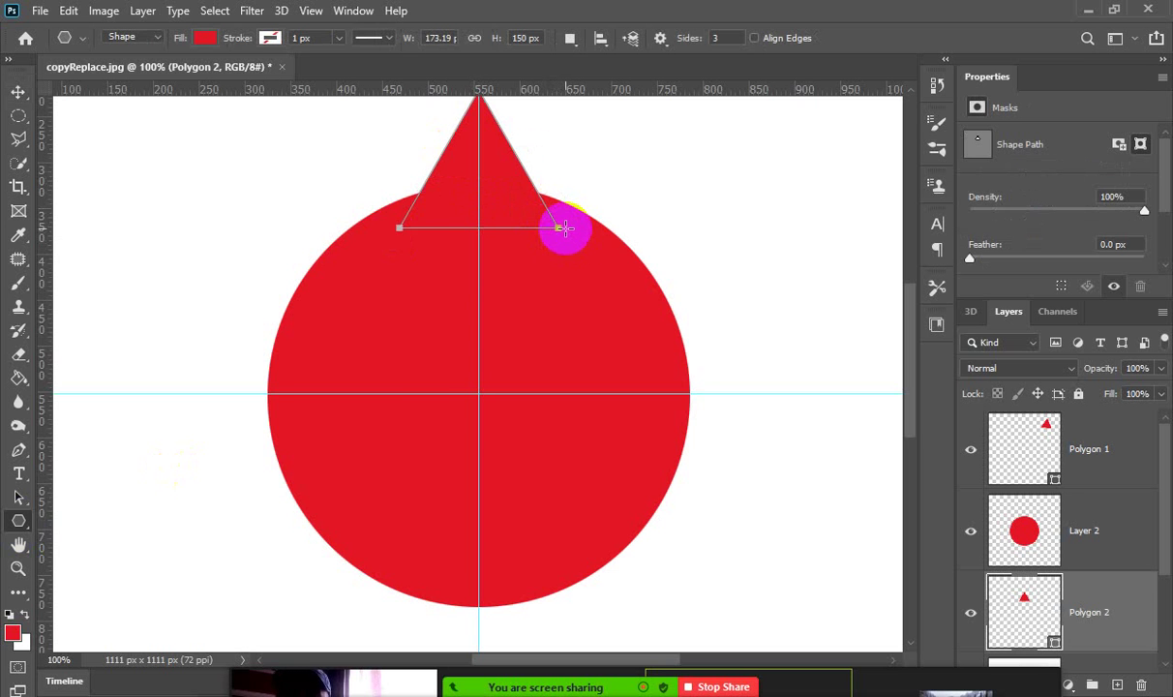
key("ctrl+t")
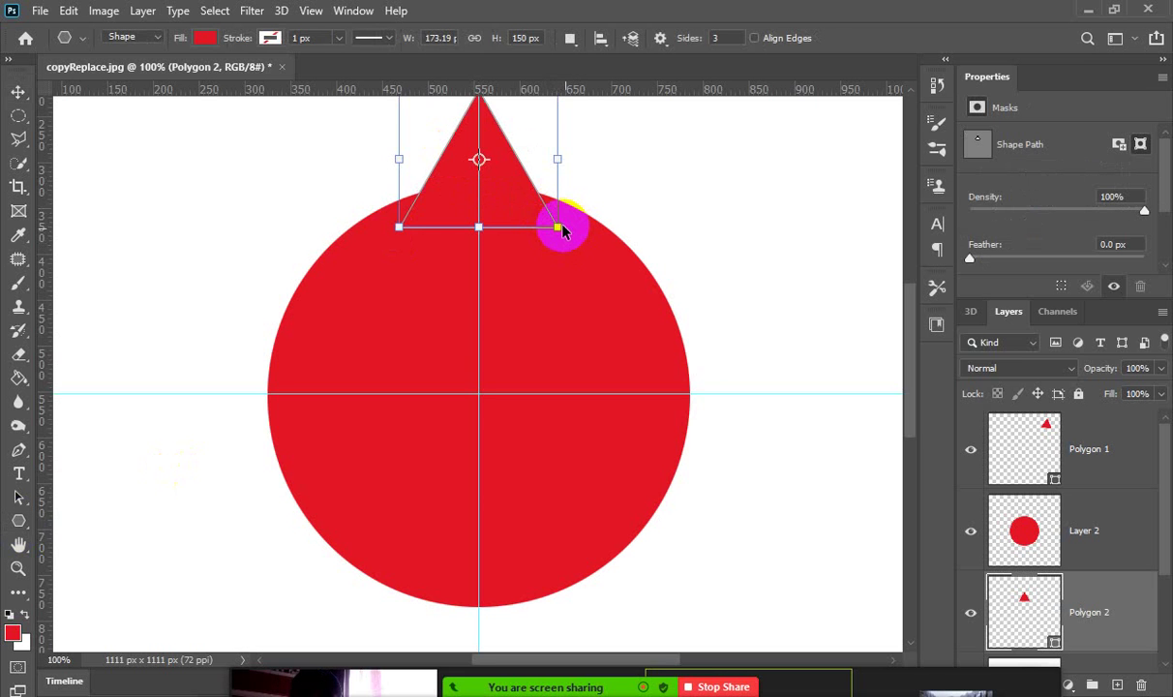
left_click_drag(558, 228, 513, 188)
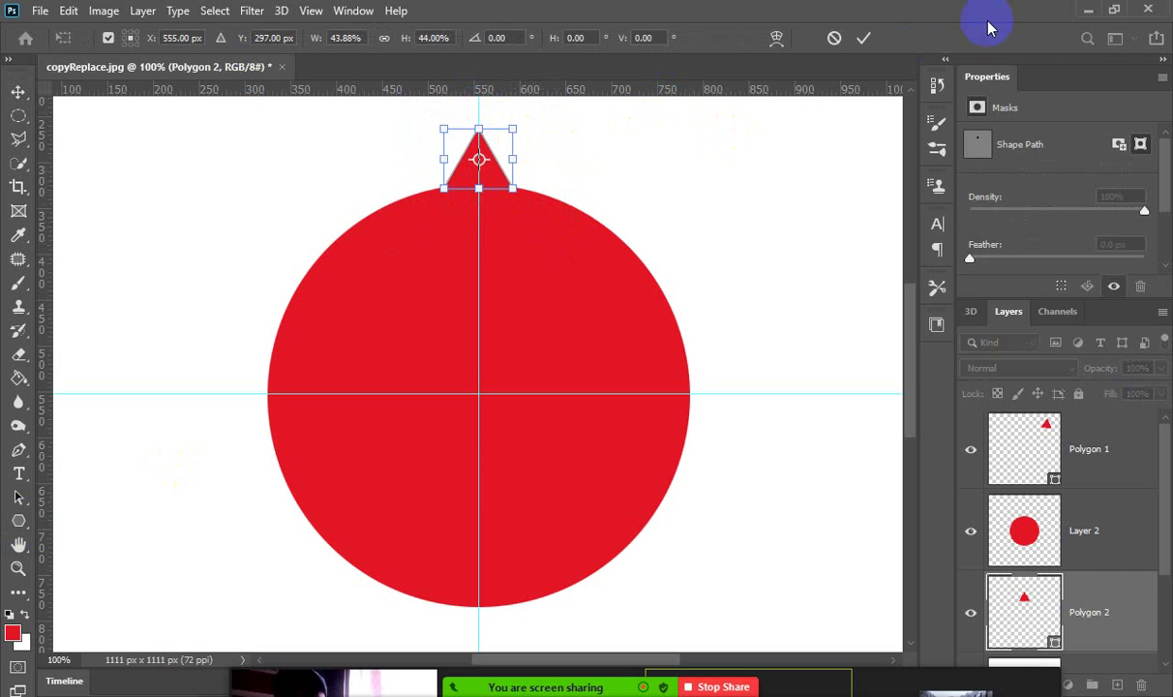
left_click(867, 43)
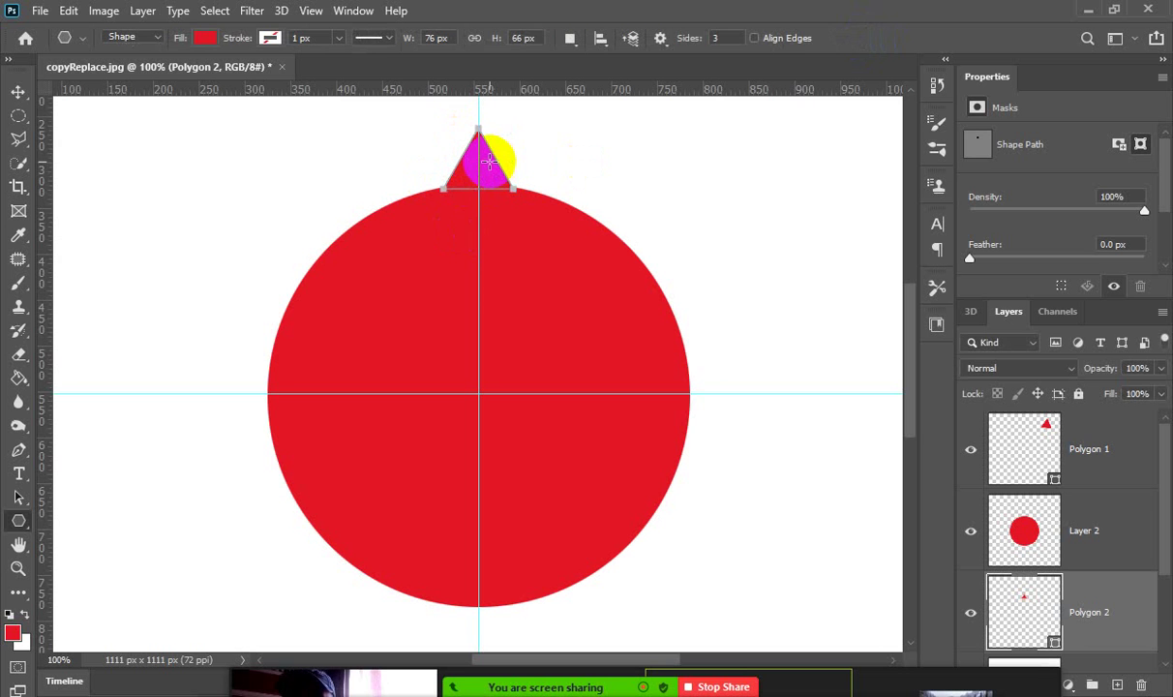
Change the small triangle's fill to blue from the recently used colors.
left_click(205, 39)
left_click(155, 136)
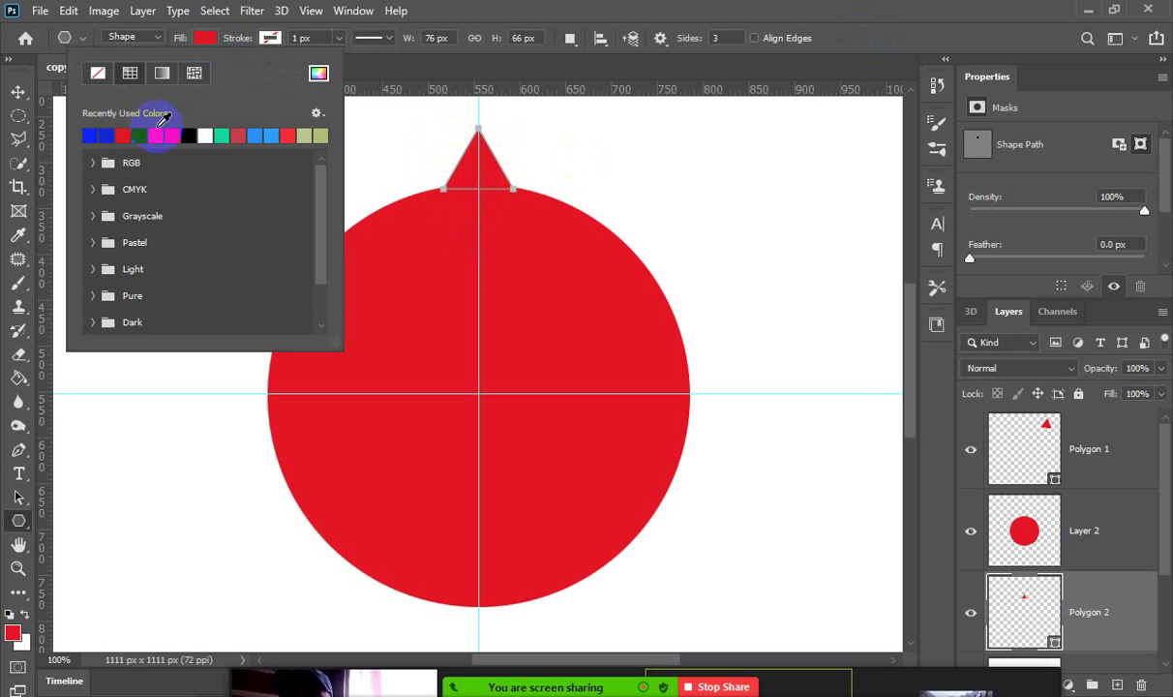
left_click(109, 135)
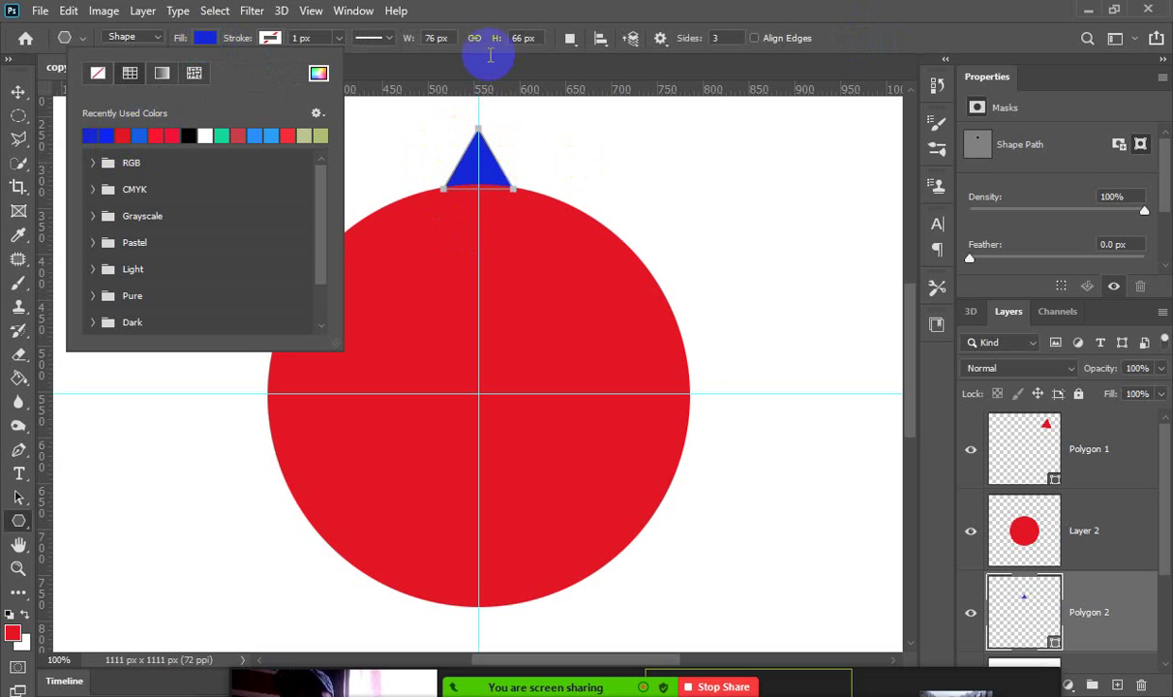
left_click(542, 17)
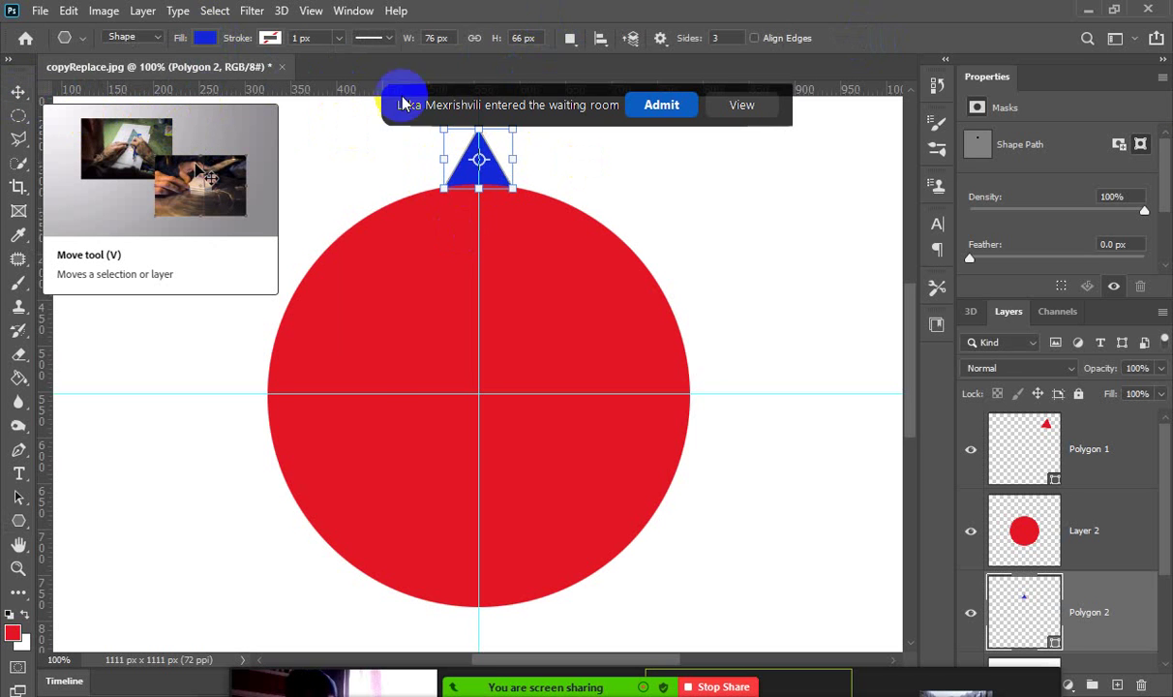
key("ctrl+t")
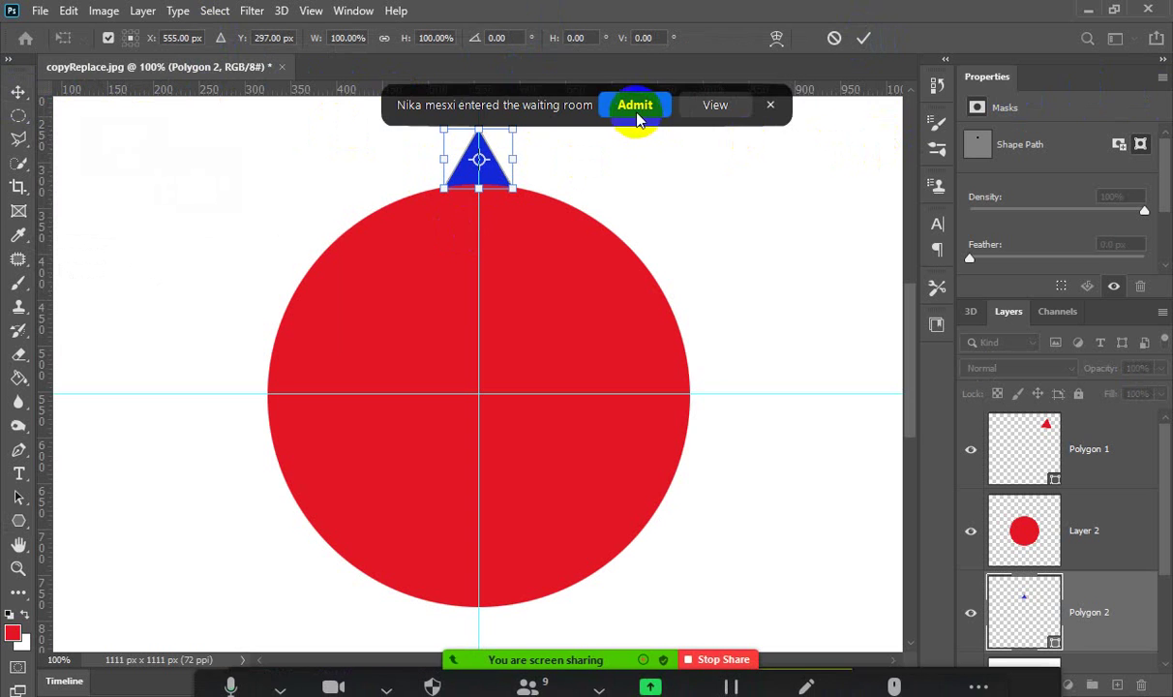
left_click(631, 107)
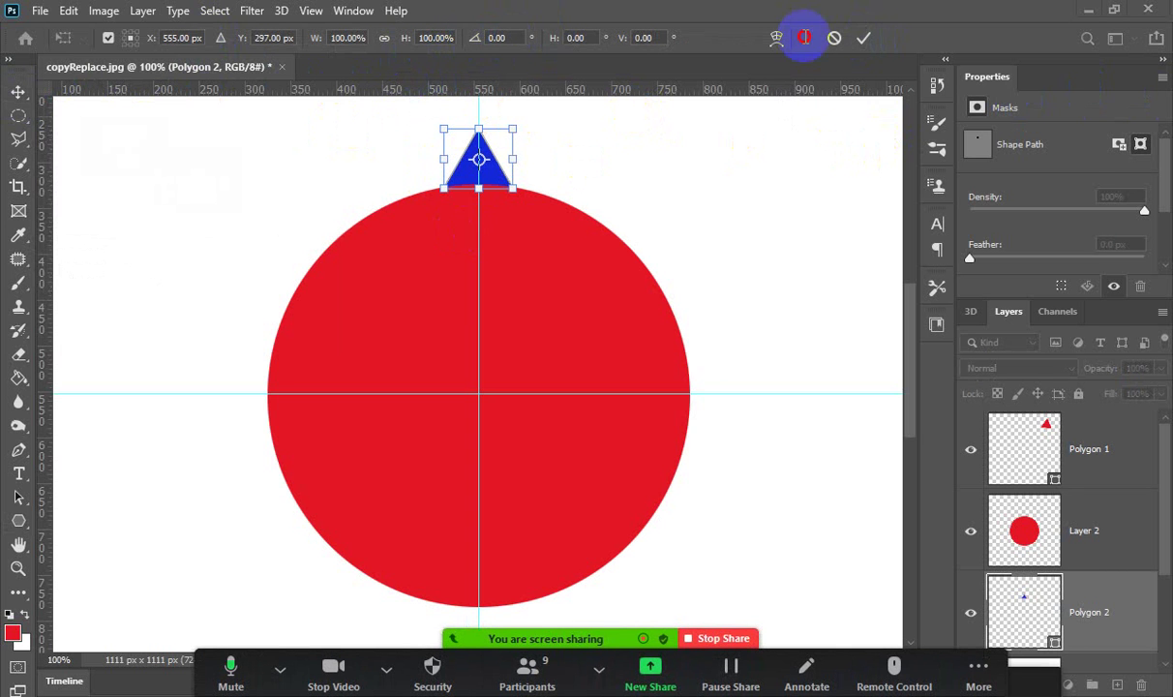
left_click(501, 38)
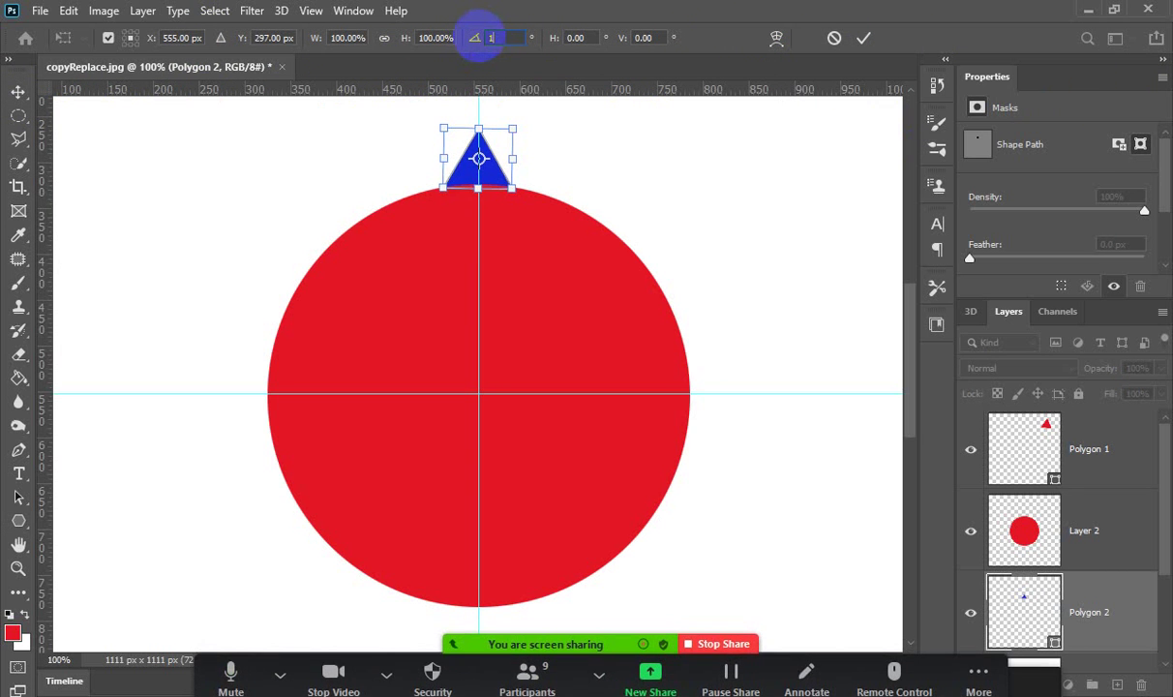
left_click_drag(478, 159, 479, 393)
left_click(487, 177)
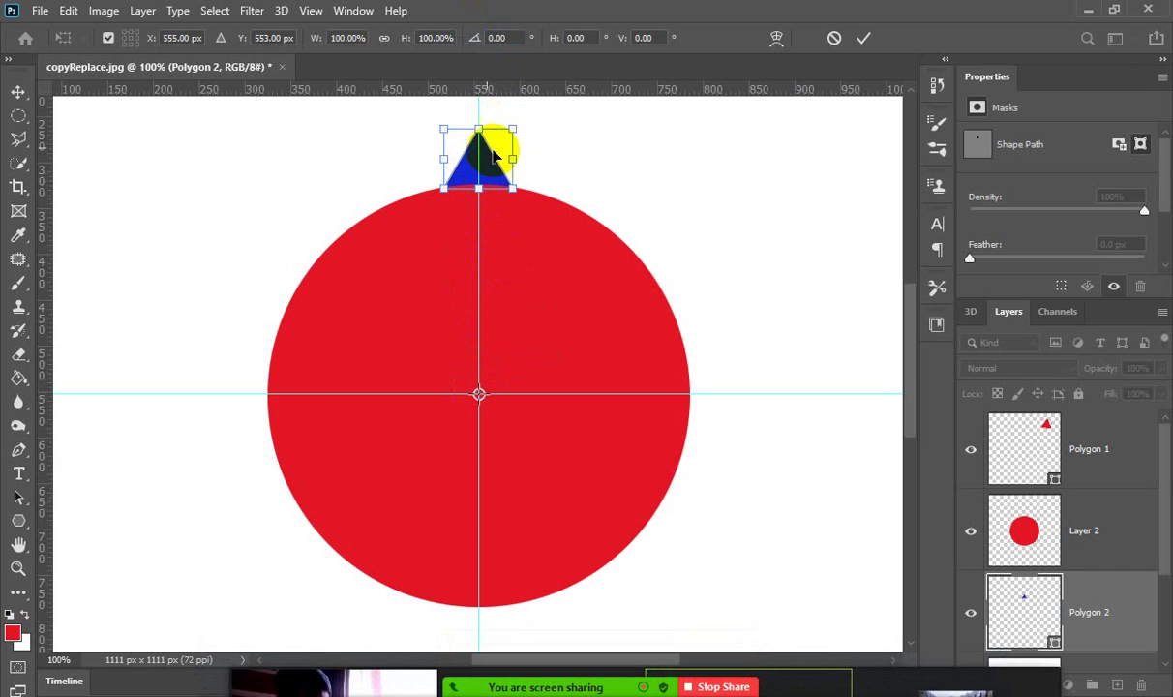
left_click(503, 38)
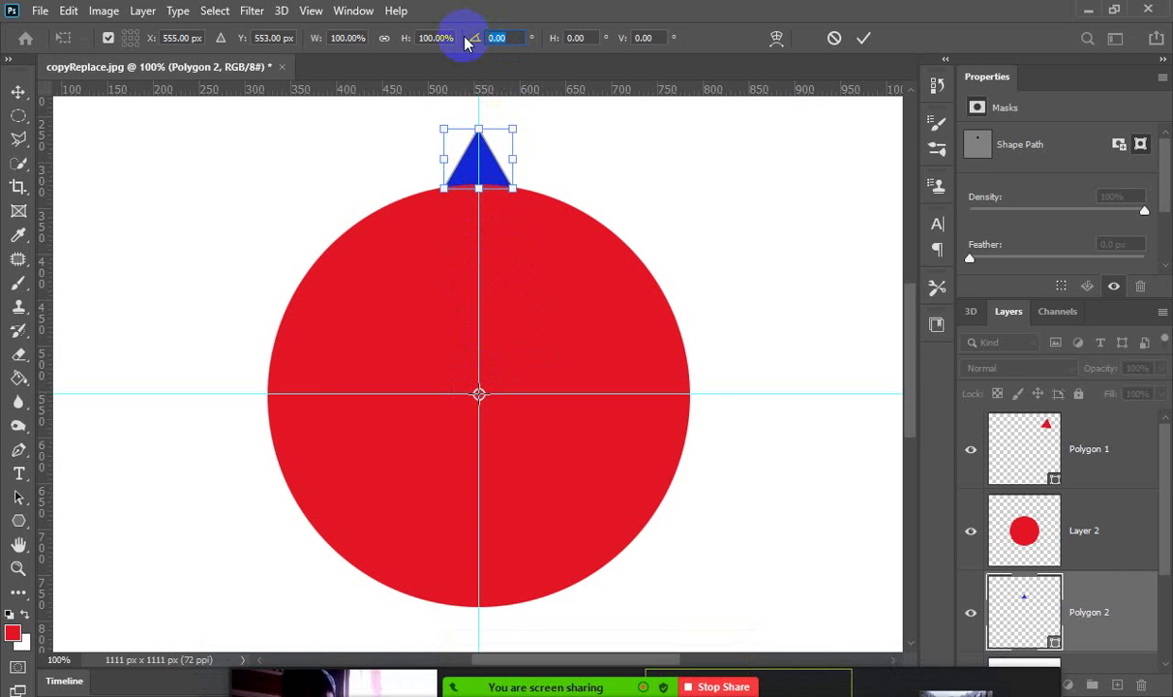
type("10")
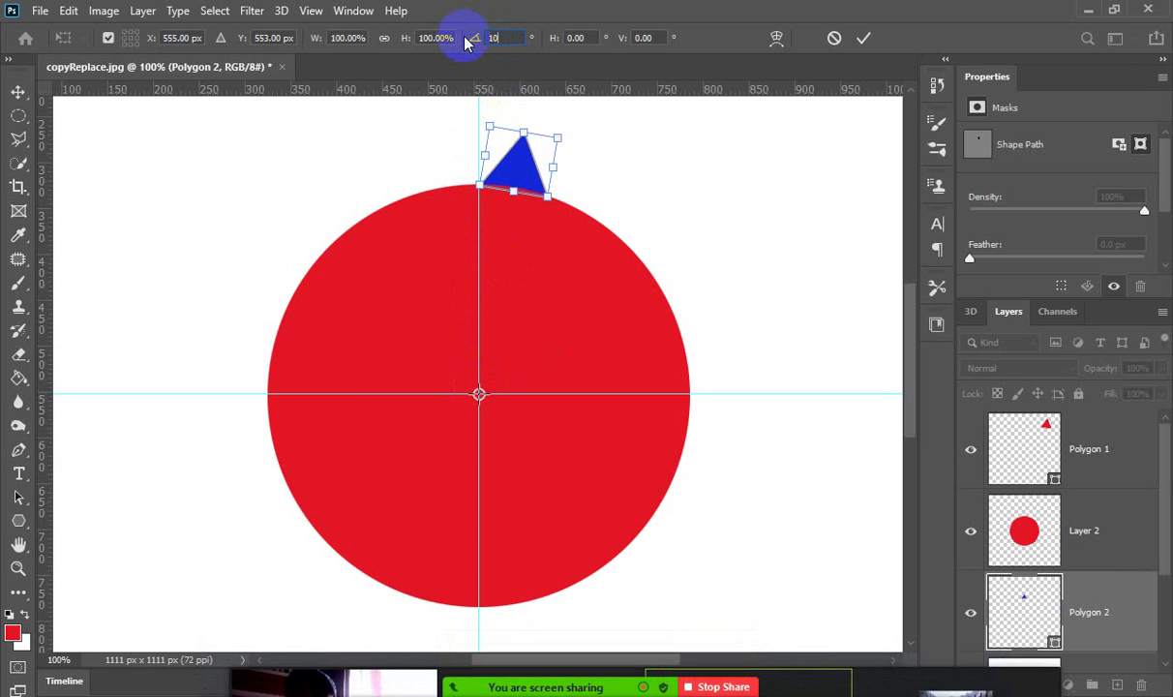
key("ctrl+z")
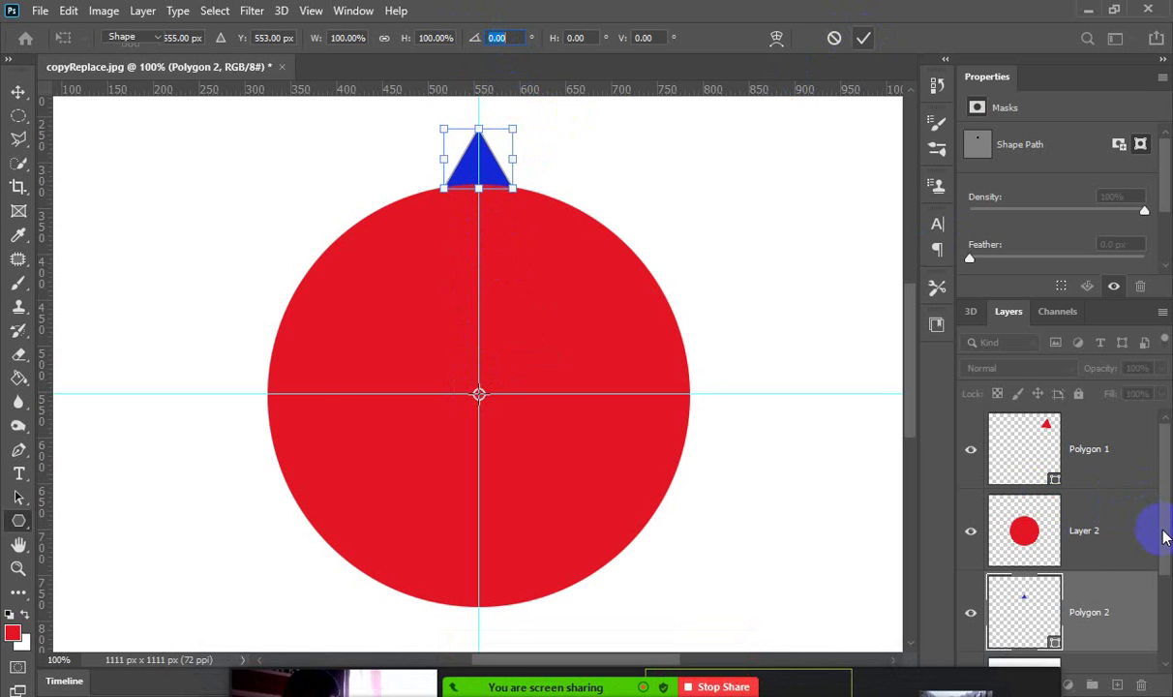
Move the Polygon 2 layer above Layer 2 and duplicate it.
left_click_drag(1091, 597, 1077, 491)
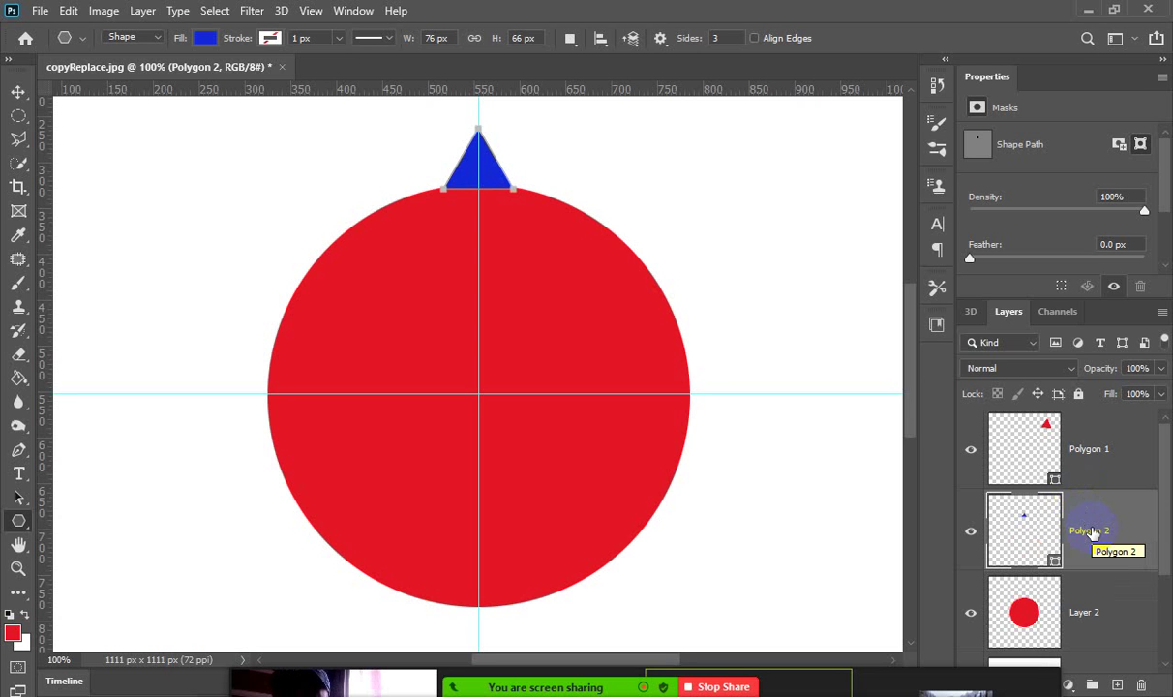
key("ctrl+j")
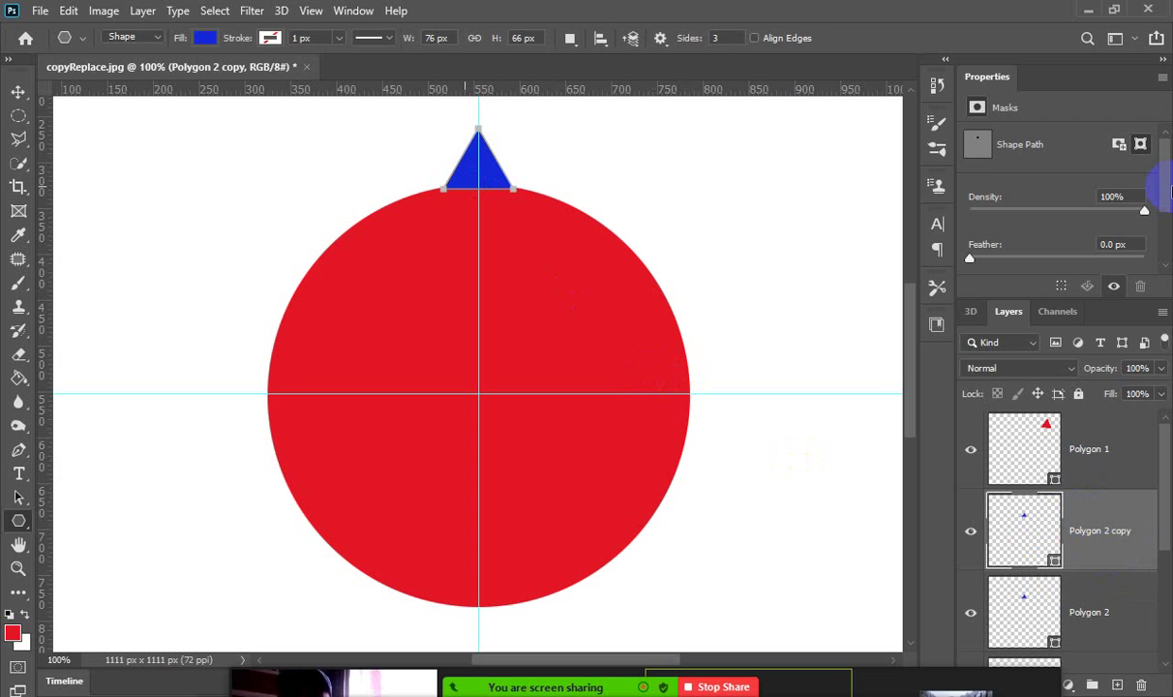
Set the duplicated triangle's transform reference point at the red circle's center and rotate the copy 10°.
key("ctrl+t")
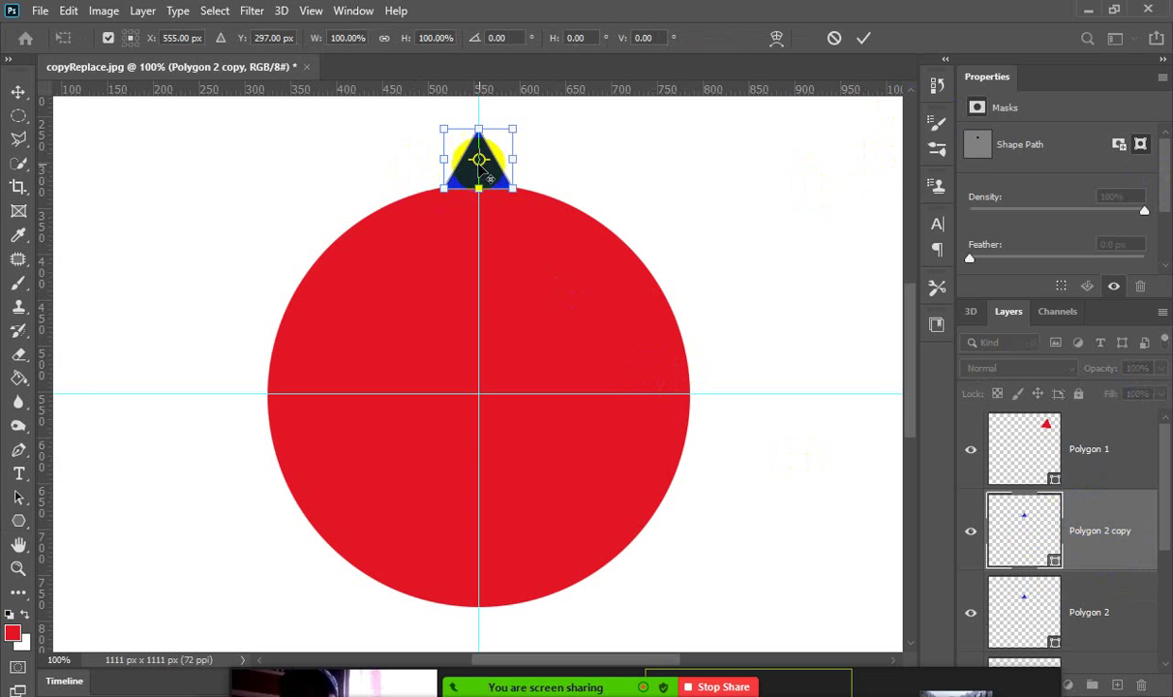
left_click_drag(479, 162, 478, 398)
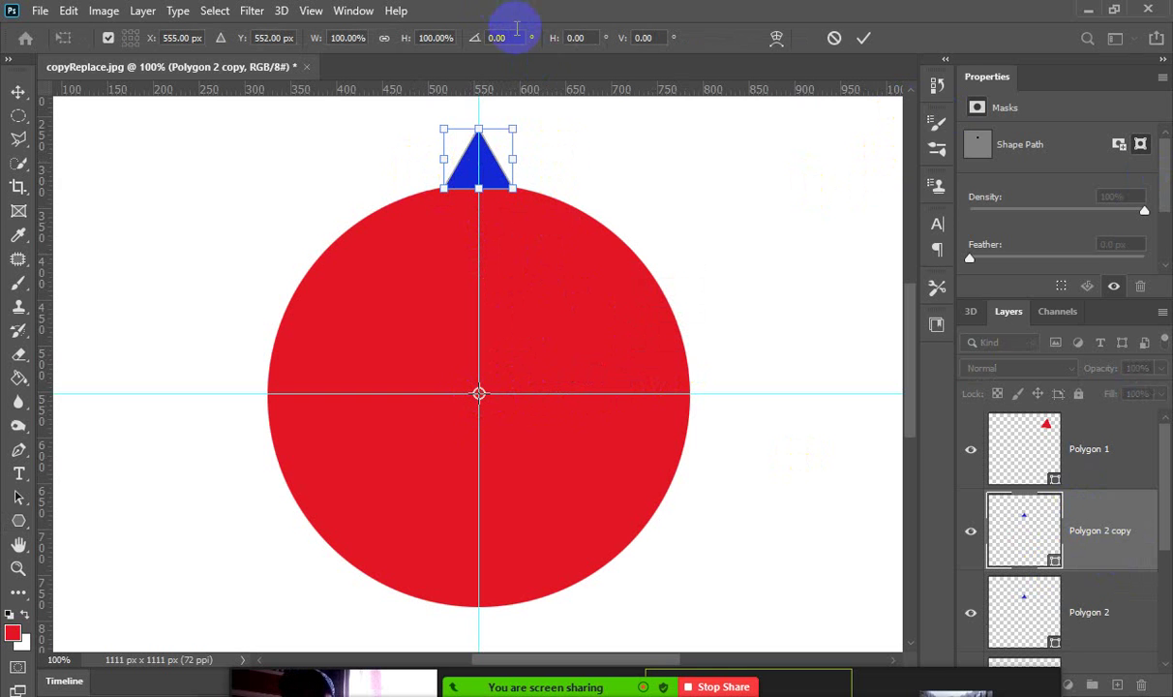
left_click_drag(512, 38, 481, 43)
type("10")
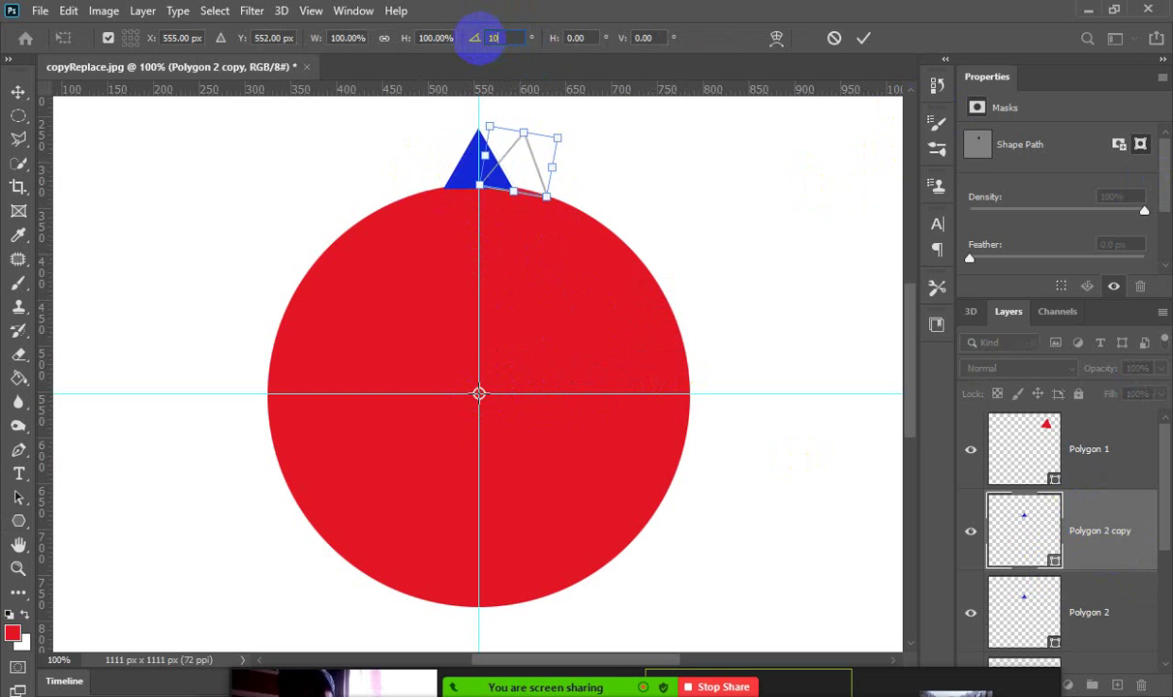
key("Return")
left_click(864, 45)
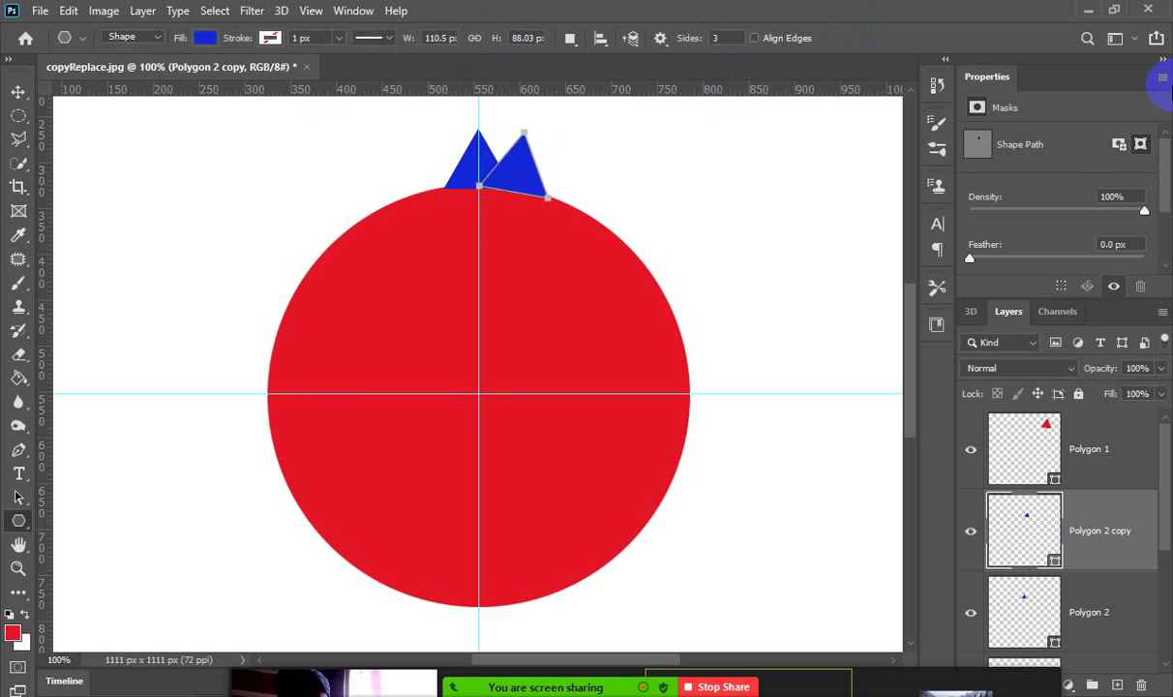
Repeat the 10° rotated duplication of the blue triangle until the copies form a full ring around the red circle.
key("ctrl+shift+alt+t")
key("ctrl+shift+alt+t")
key("ctrl+shift+alt+t")
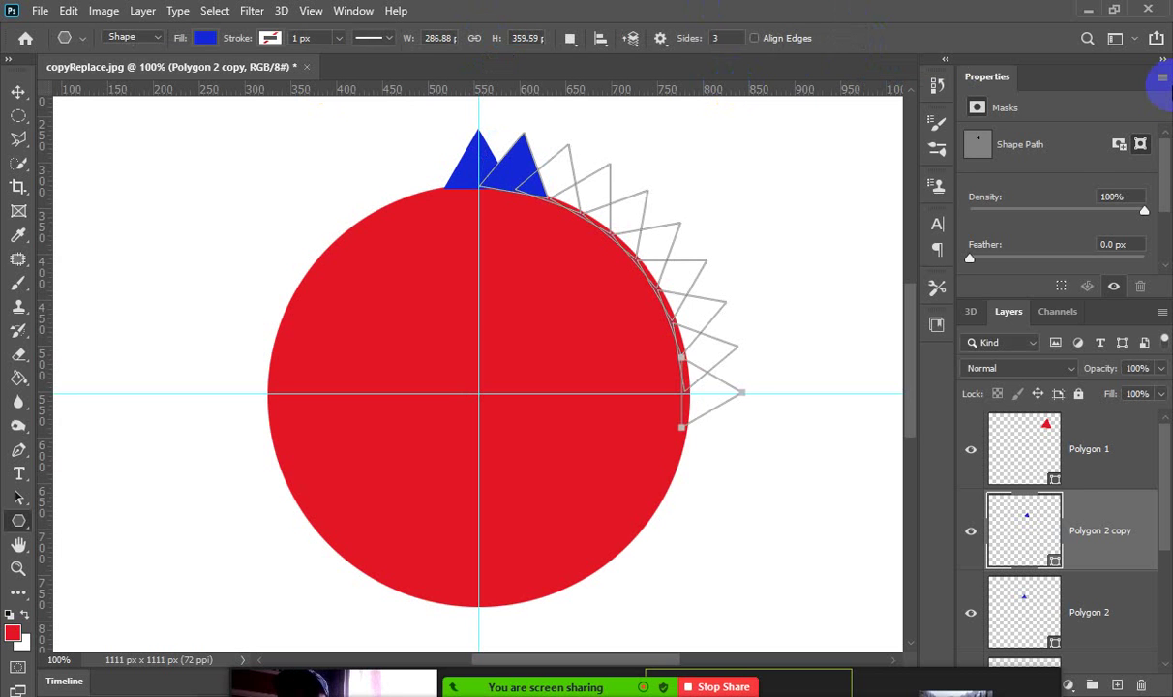
key("ctrl+shift+alt+t")
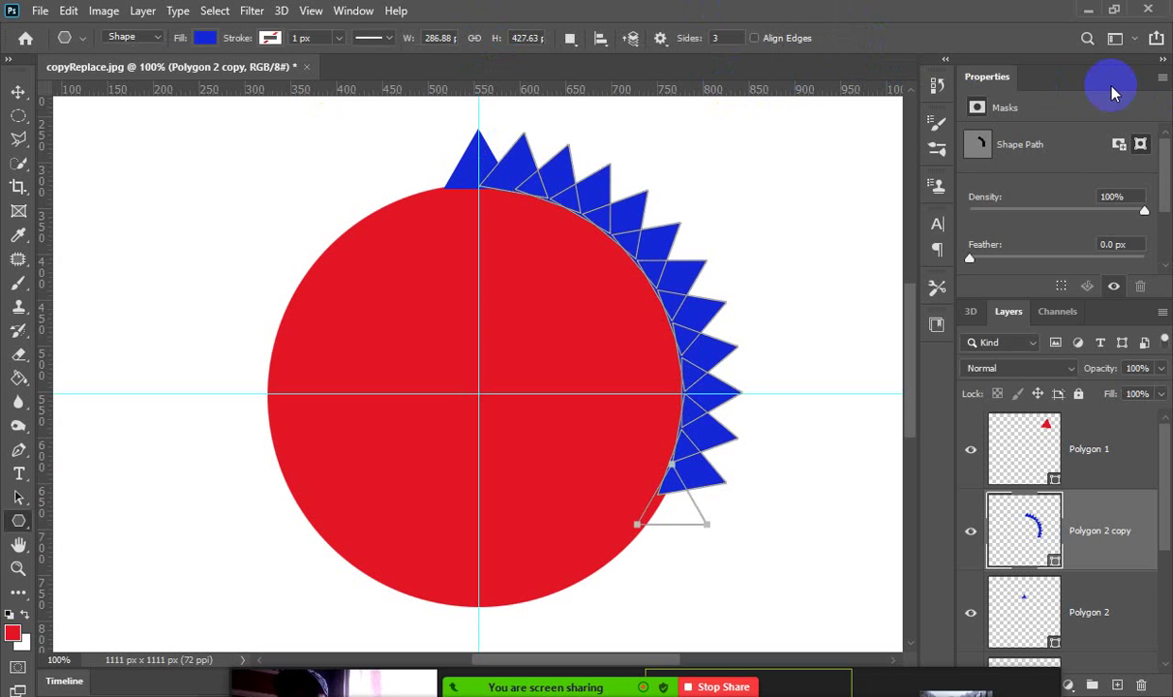
key("ctrl+shift+alt+t")
key("ctrl+shift+alt+t")
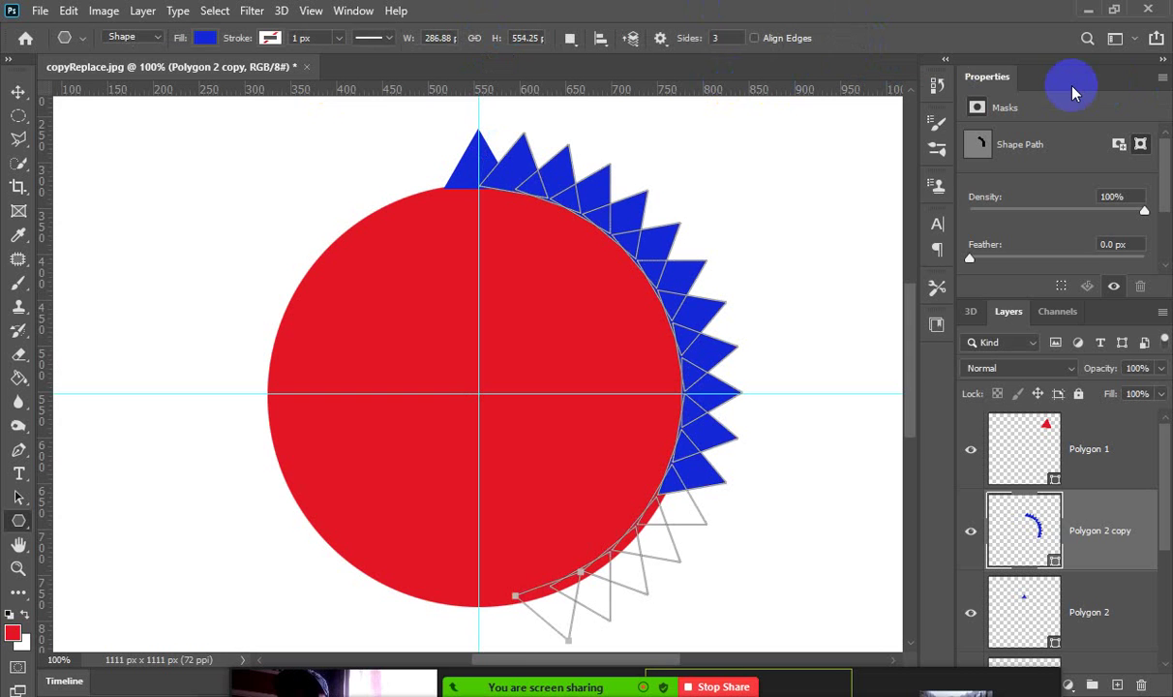
key("ctrl+shift+alt+t")
key("ctrl+shift+alt+t")
key("ctrl+shift+alt+t")
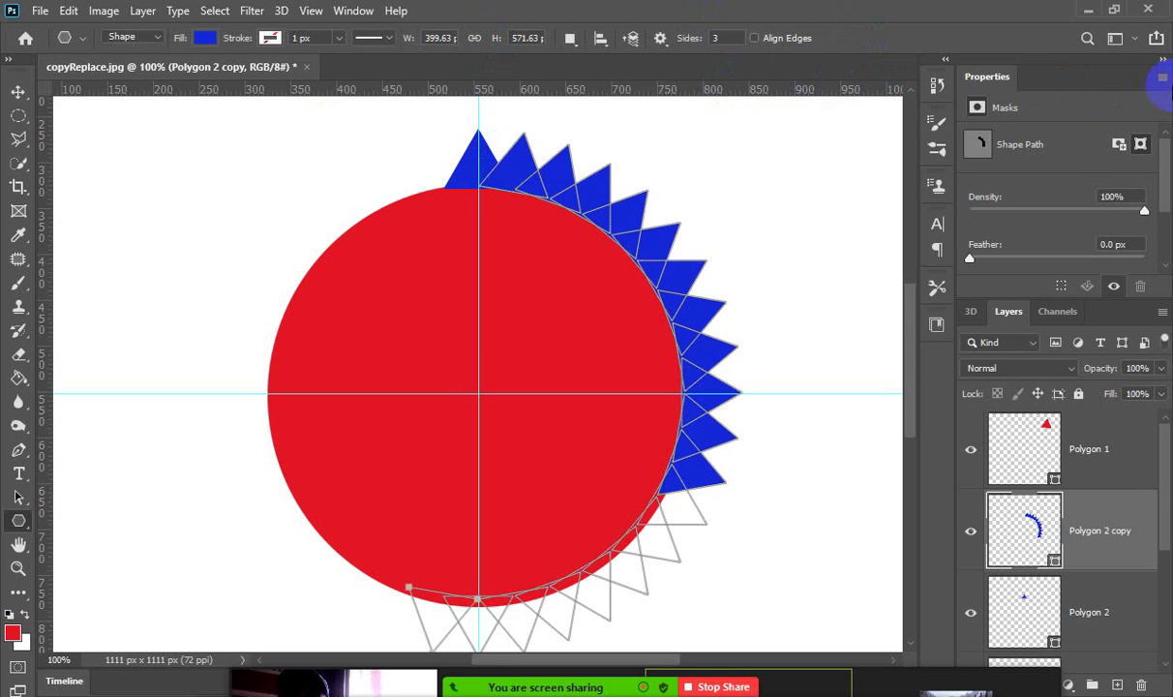
key("ctrl+shift+alt+t")
key("ctrl+shift+alt+t")
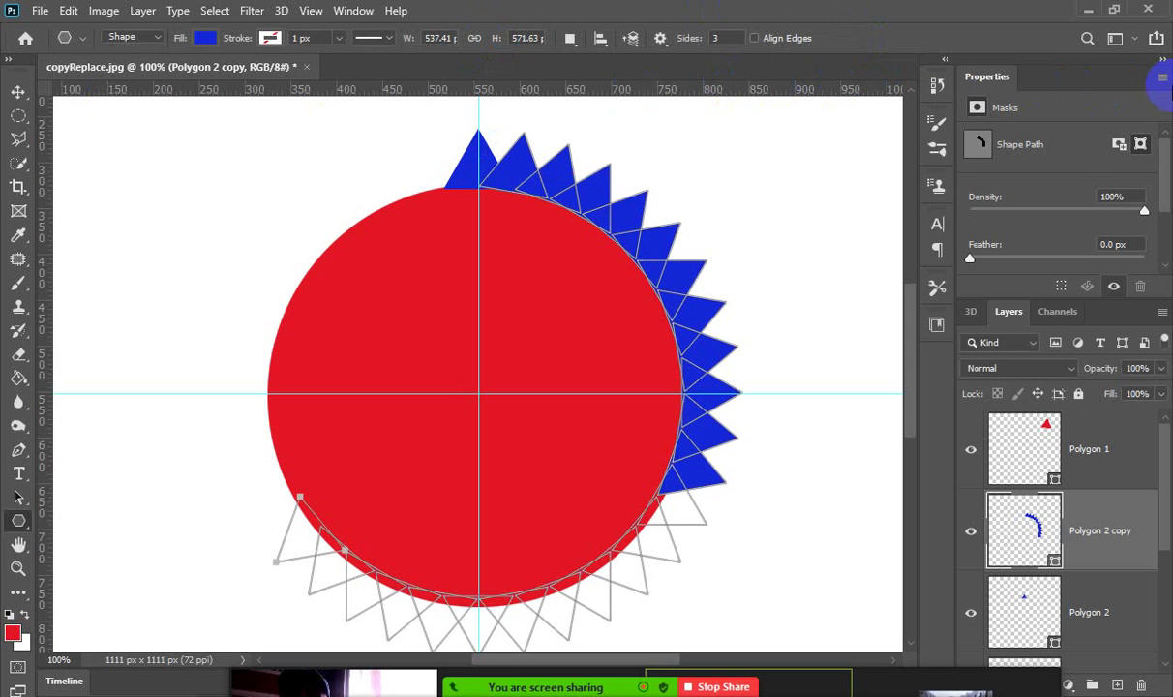
key("ctrl+shift+alt+t")
key("ctrl+shift+alt+t")
key("ctrl+shift+alt+t")
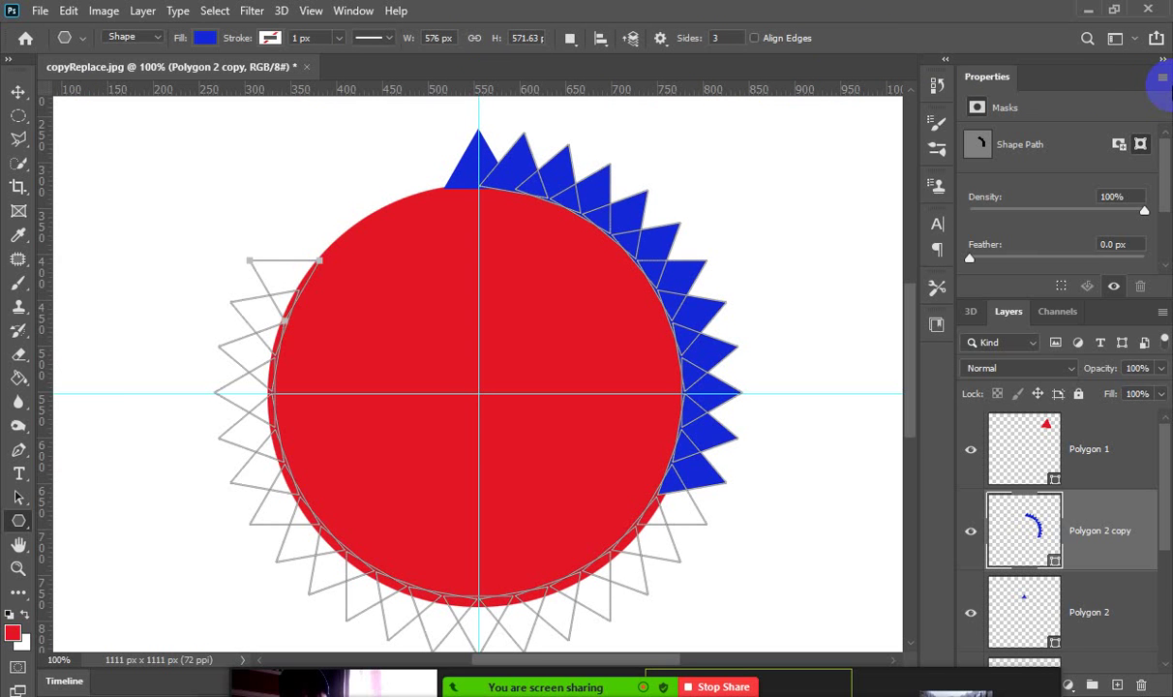
key("ctrl+shift+alt+t")
key("ctrl+shift+alt+t")
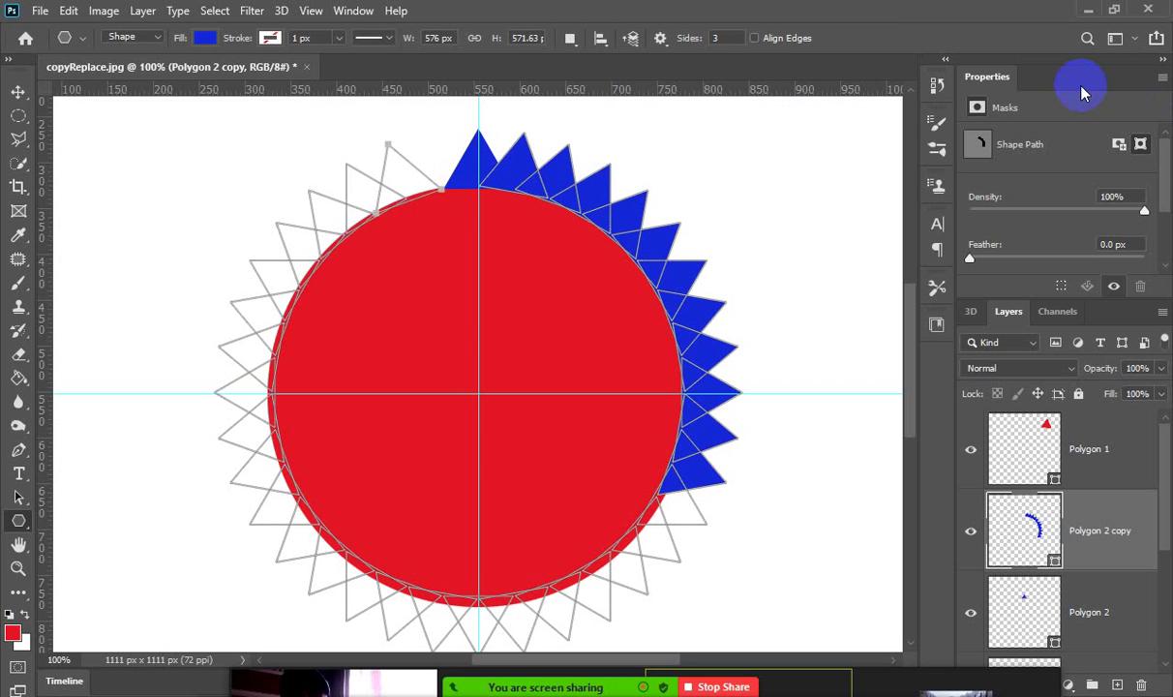
key("ctrl+shift+alt+t")
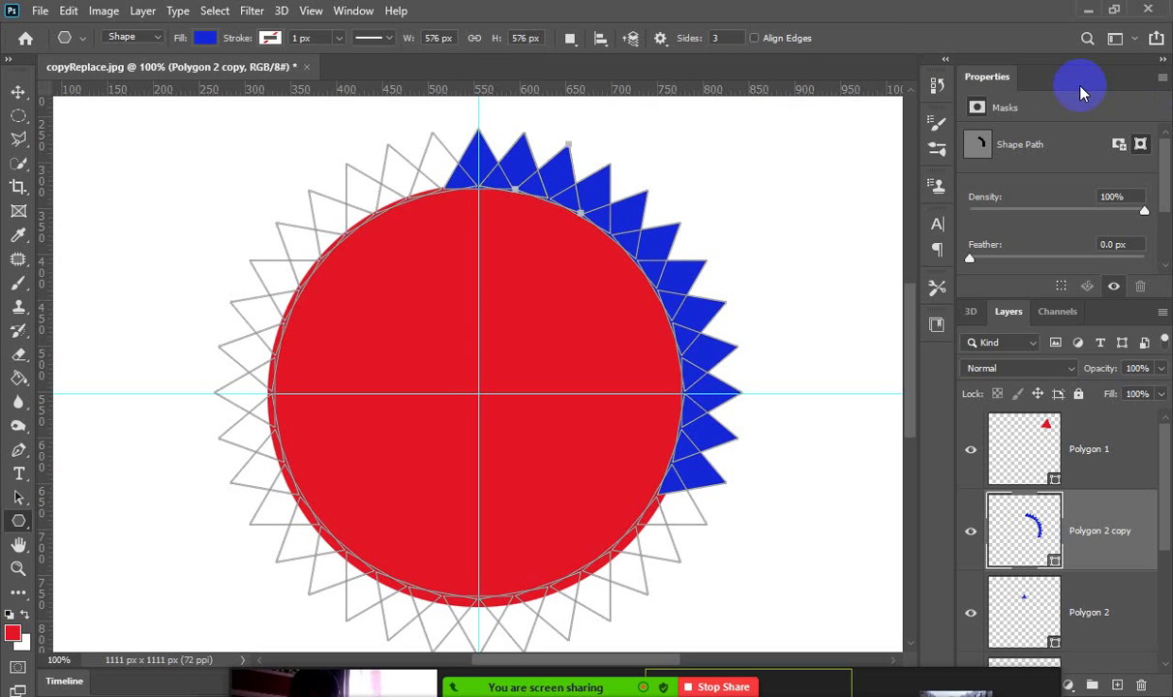
key("ctrl+shift+alt+t")
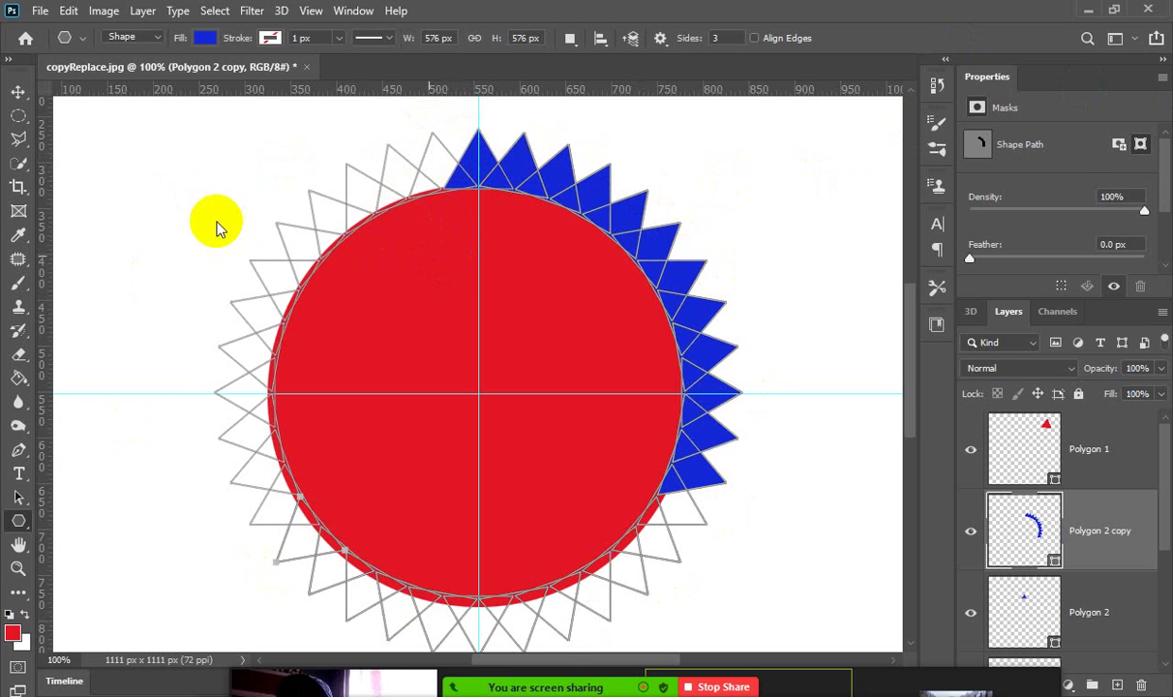
left_click(631, 527)
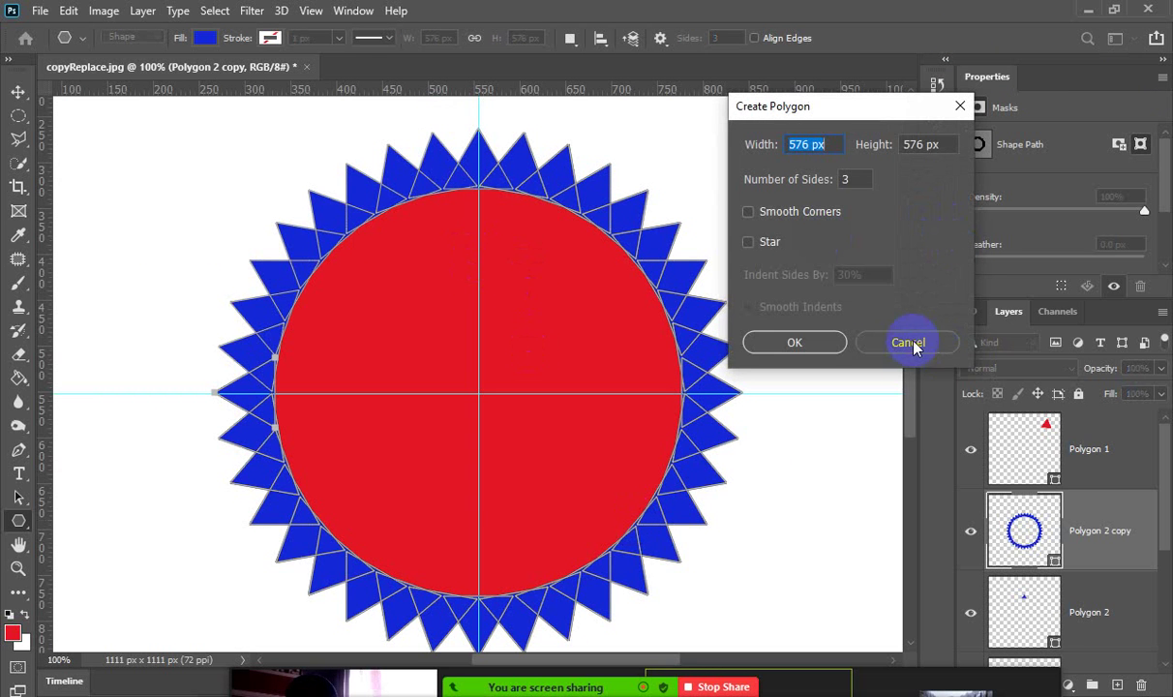
left_click(911, 342)
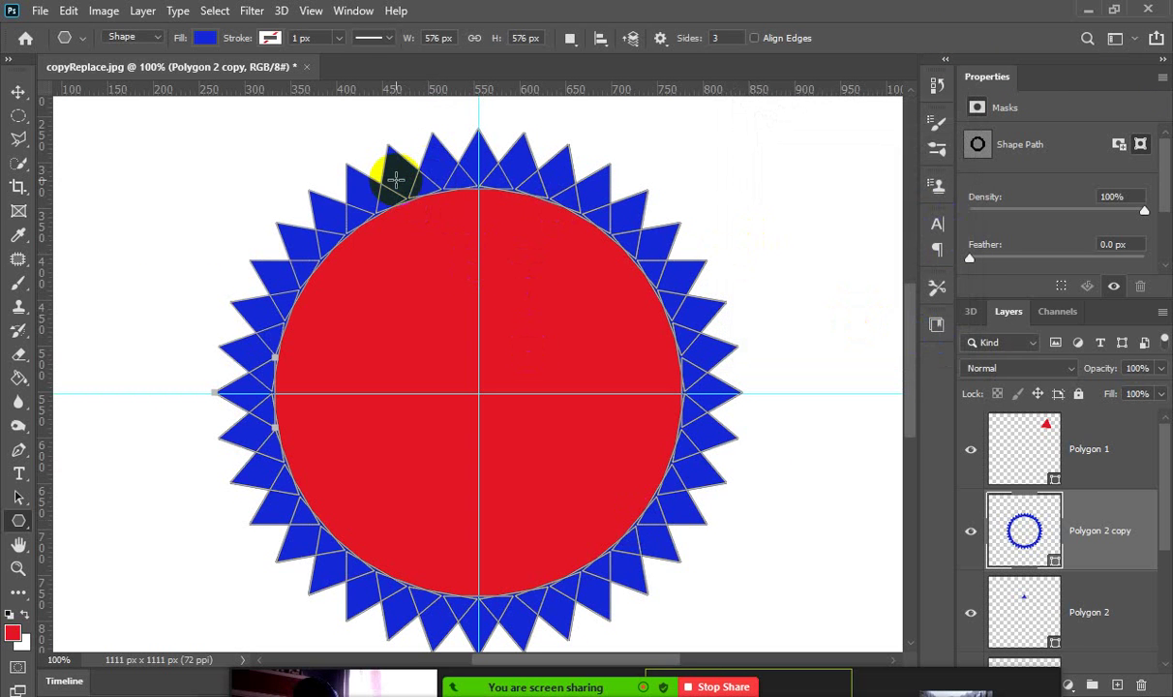
left_click(515, 203)
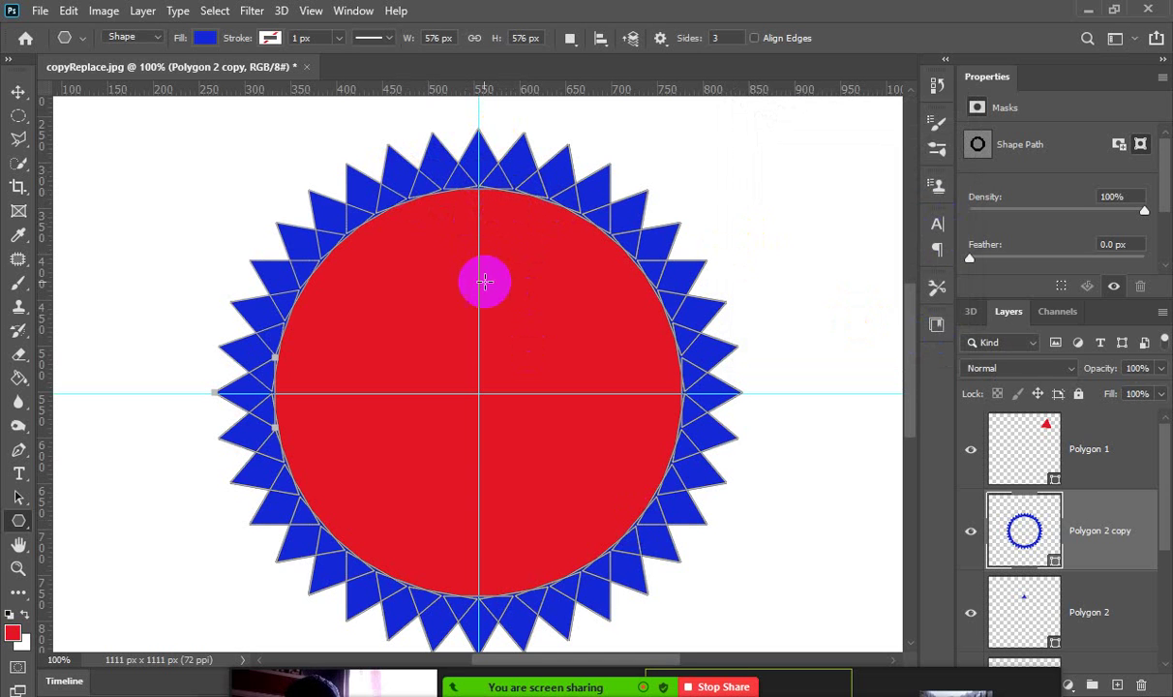
left_click(653, 309)
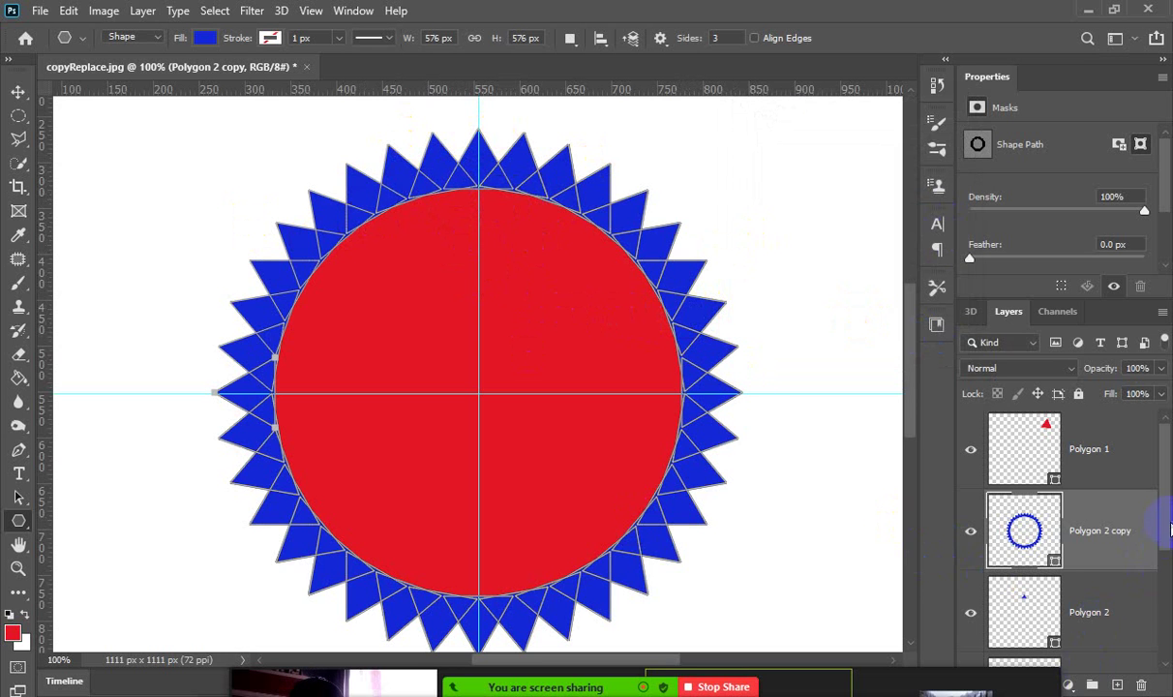
Hide the red circle on Layer 2 and activate the Move tool to see the blue ring without path outlines.
left_click(1166, 585)
scroll(1166, 584, "down", 1)
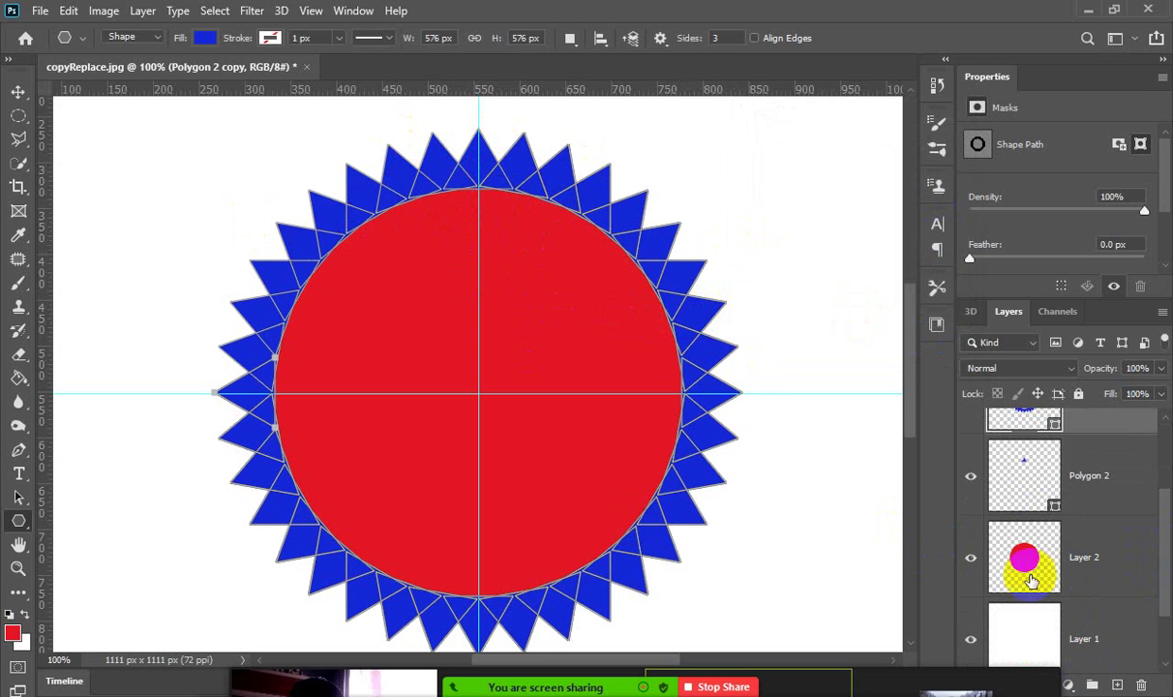
left_click(971, 569)
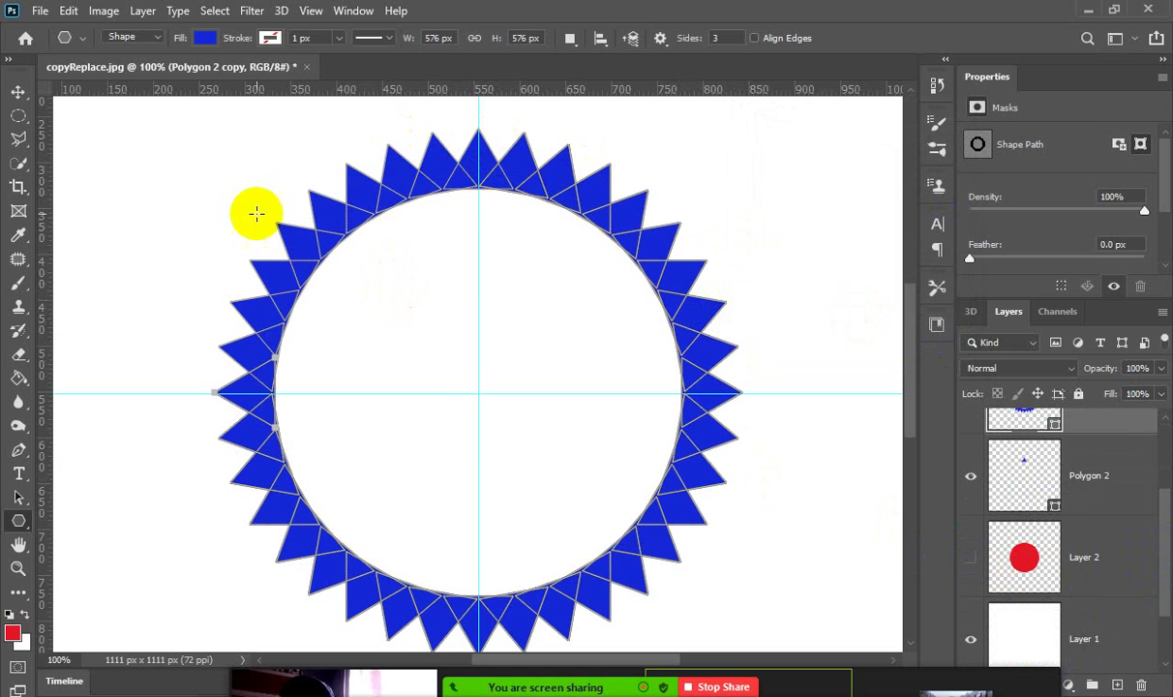
left_click(17, 92)
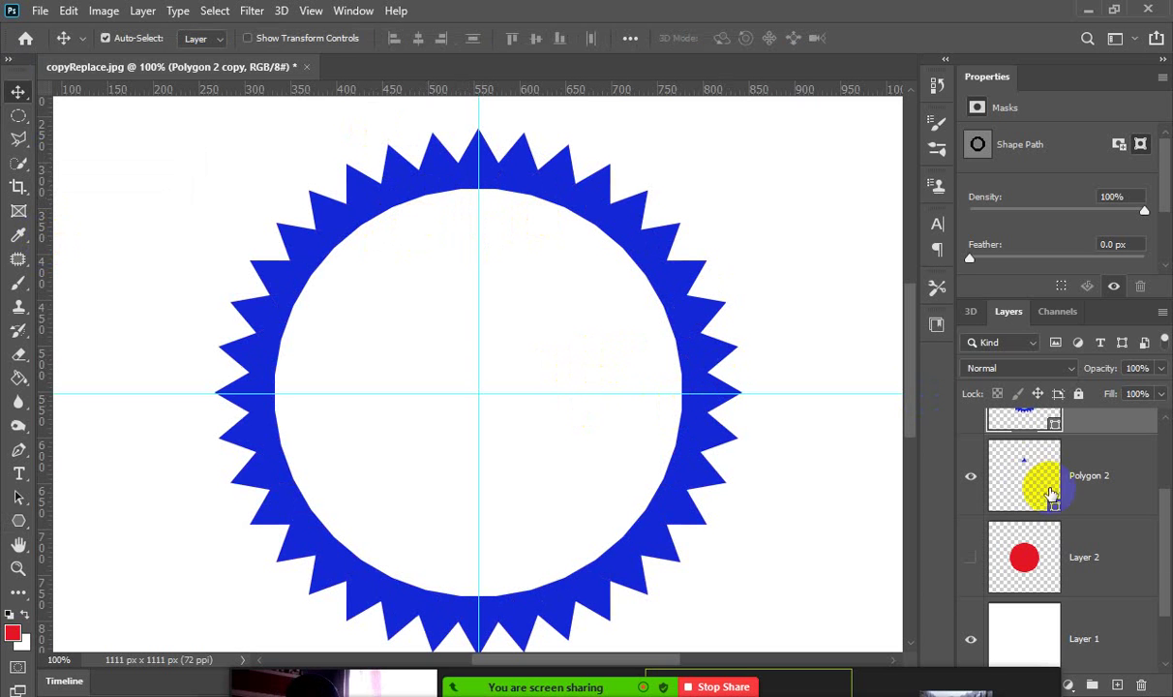
Hide the white Layer 1 to expose the Layer 0 artwork behind the blue ring.
scroll(1052, 493, "up", 2)
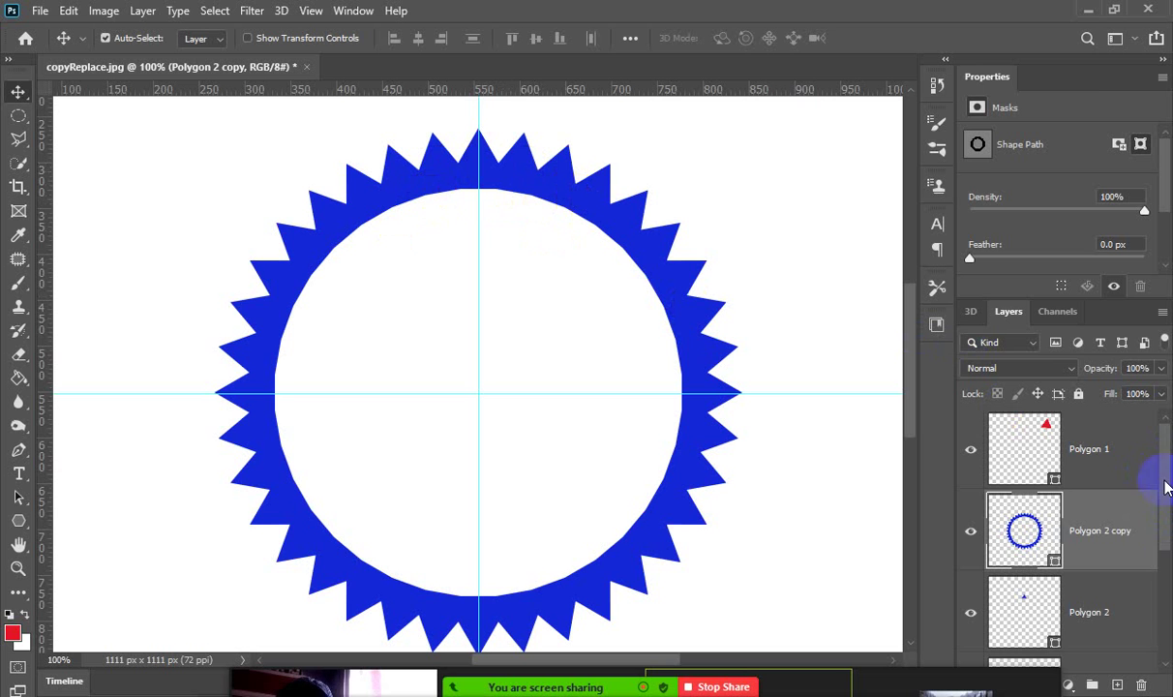
scroll(1166, 487, "down", 5)
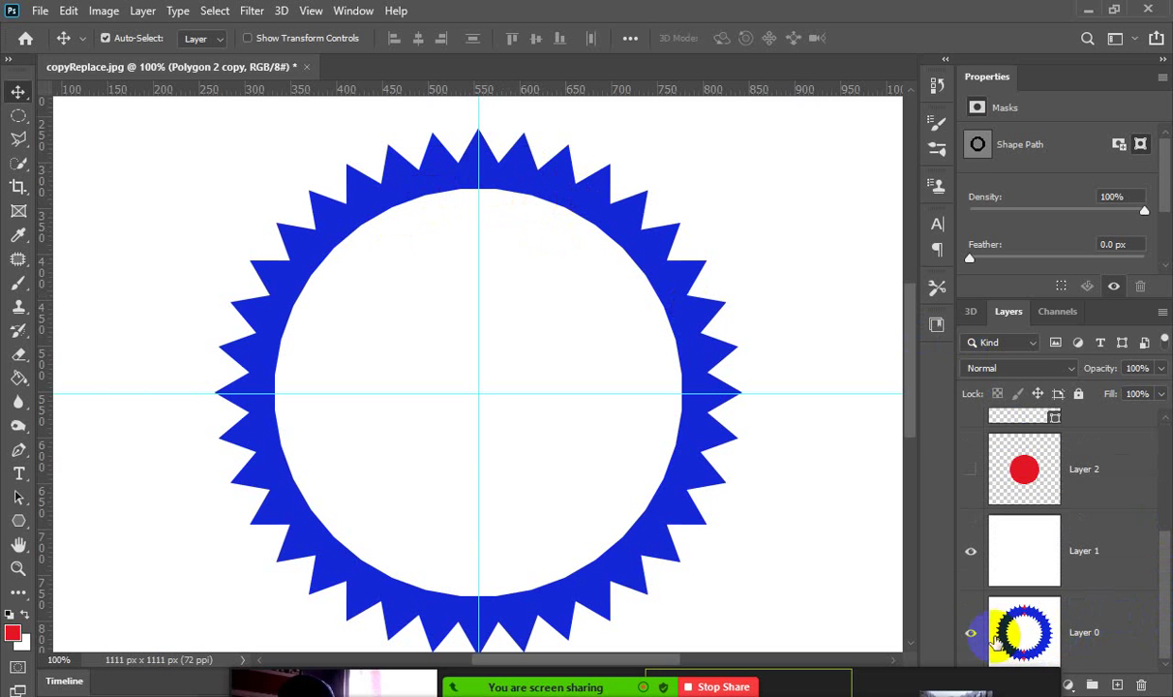
left_click(977, 643)
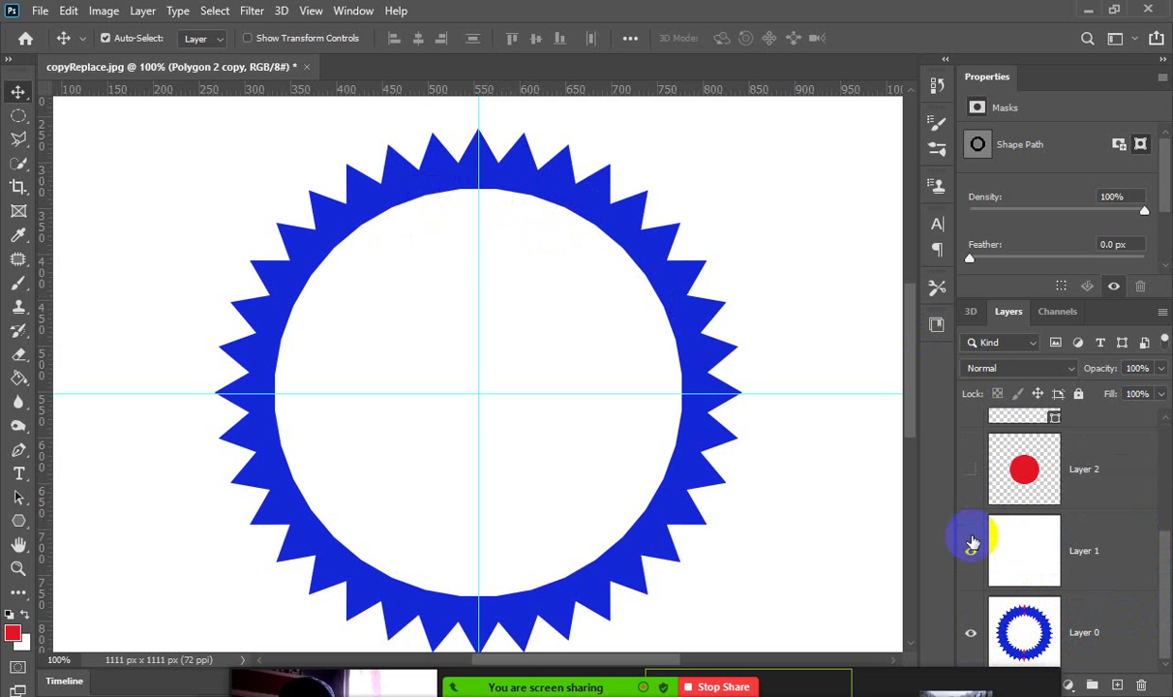
left_click(971, 551)
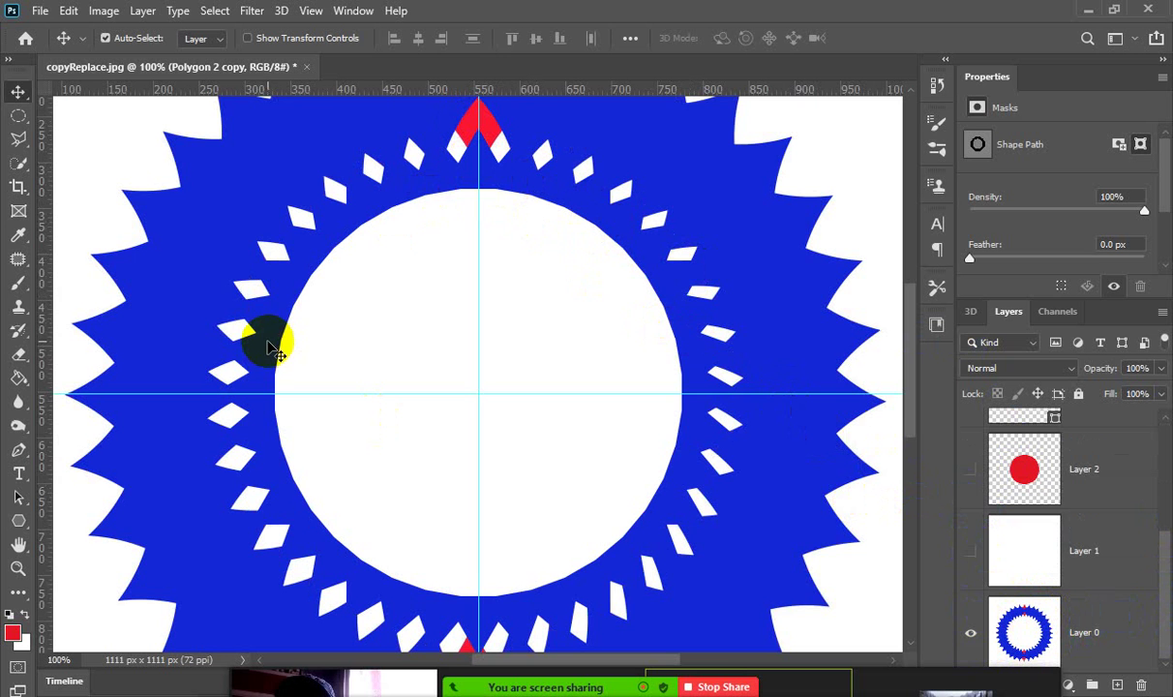
scroll(580, 537, "down", 1)
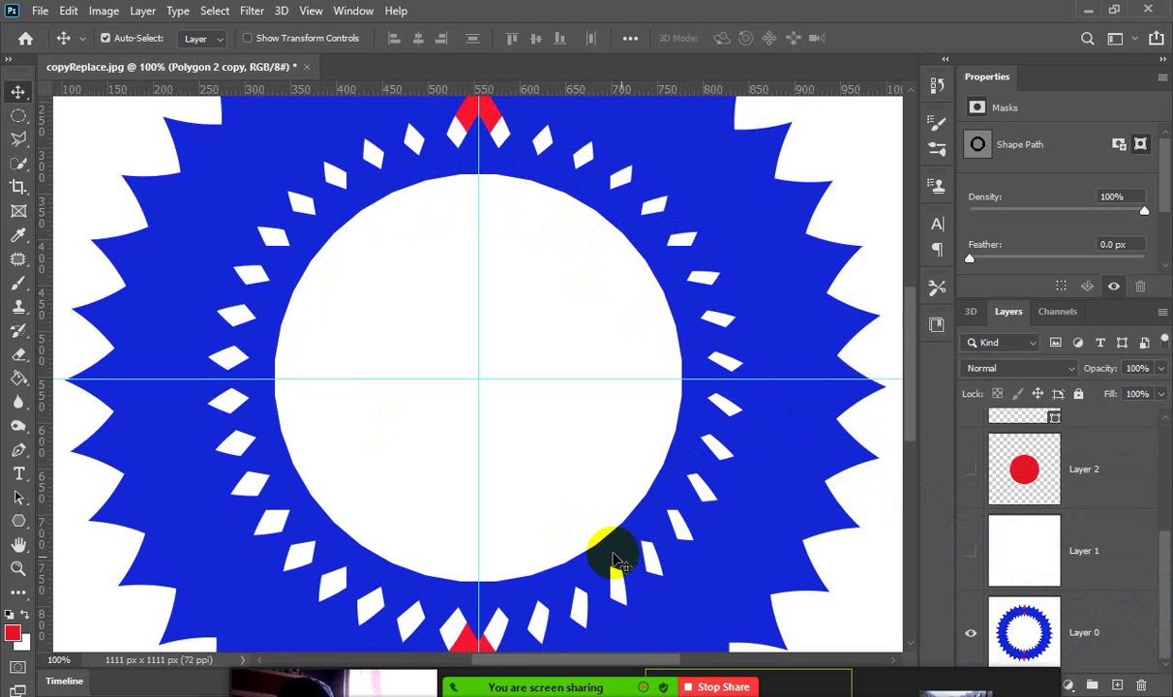
Toggle the Polygon 2 copy layer's visibility off and back on to compare the new ring with Layer 0.
scroll(974, 477, "up", 5)
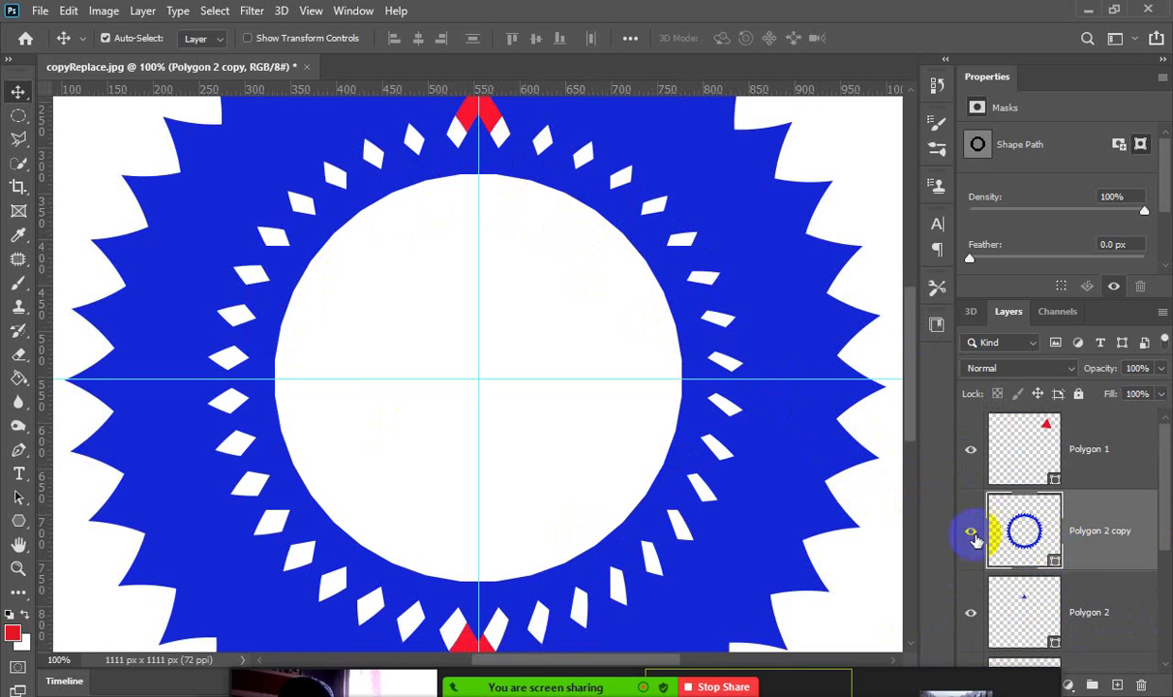
left_click(972, 537)
left_click(971, 537)
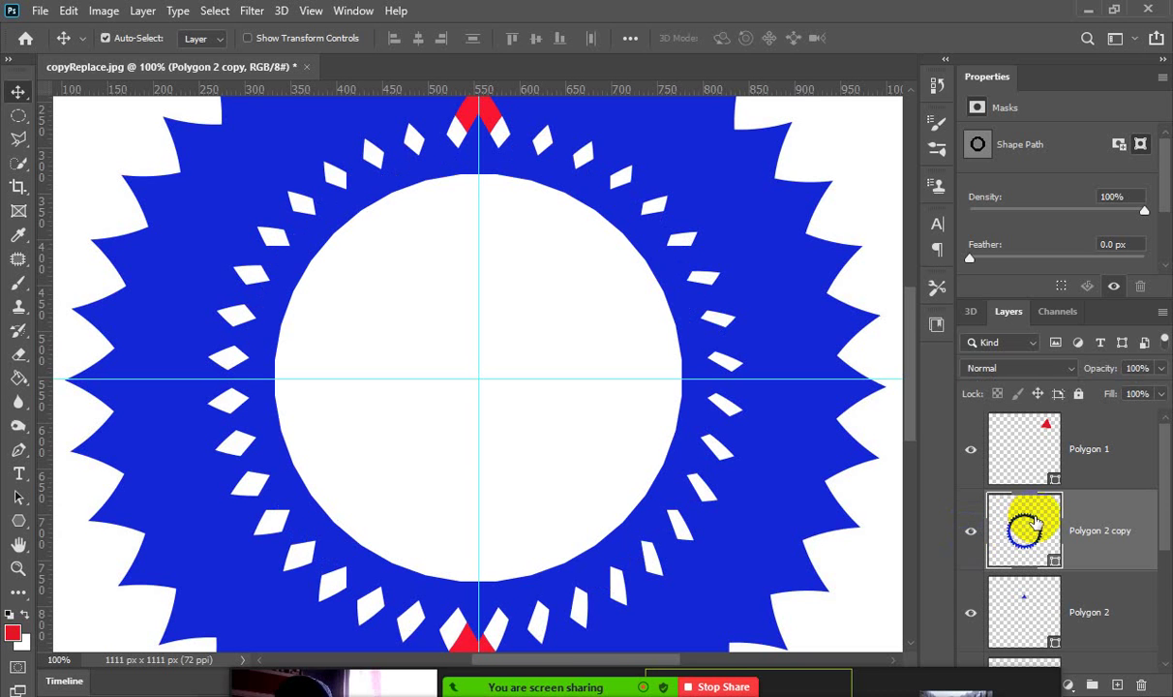
scroll(1028, 524, "down", 1)
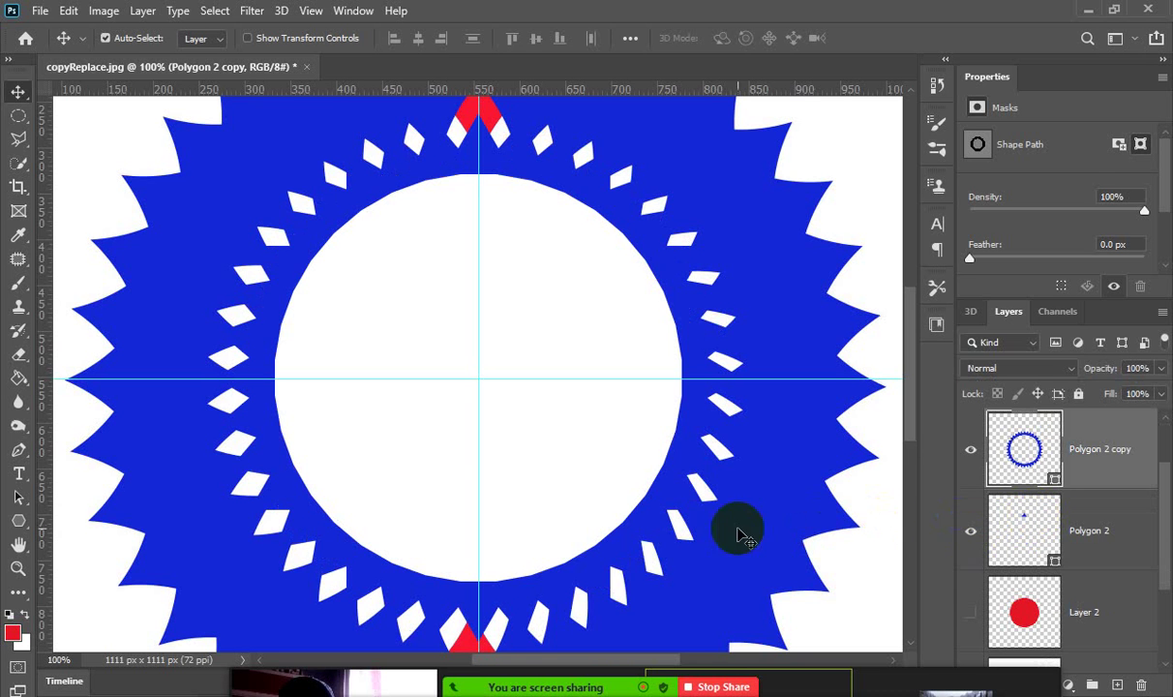
scroll(658, 550, "down", 1)
scroll(658, 549, "up", 2)
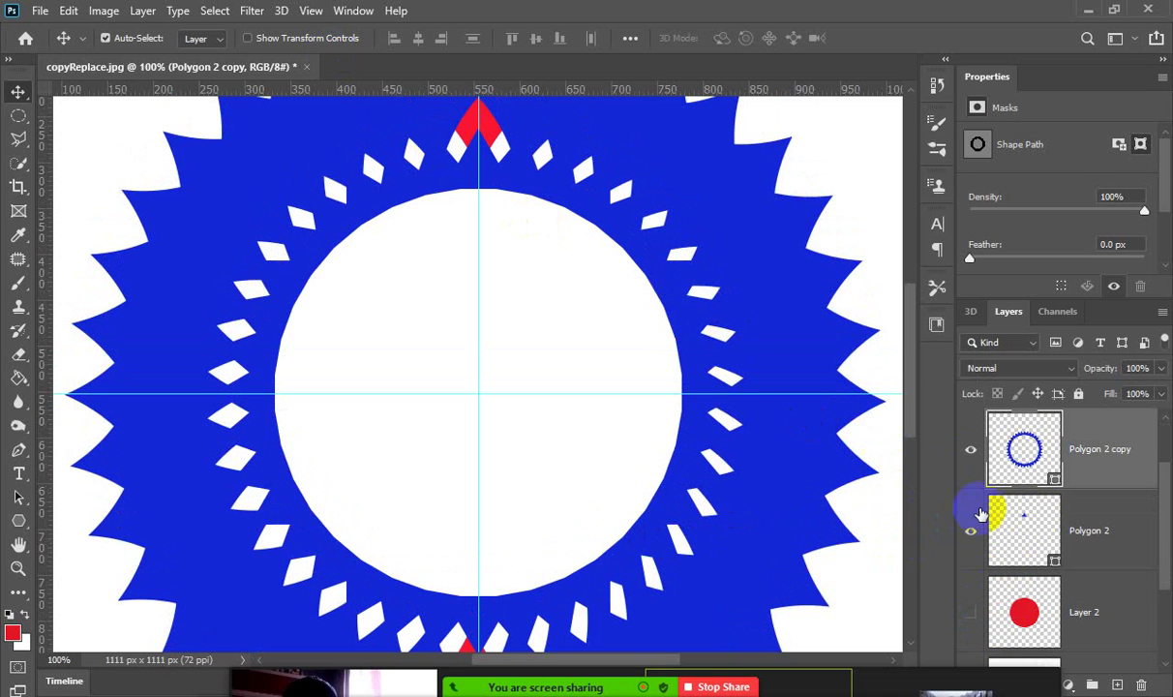
left_click(969, 452)
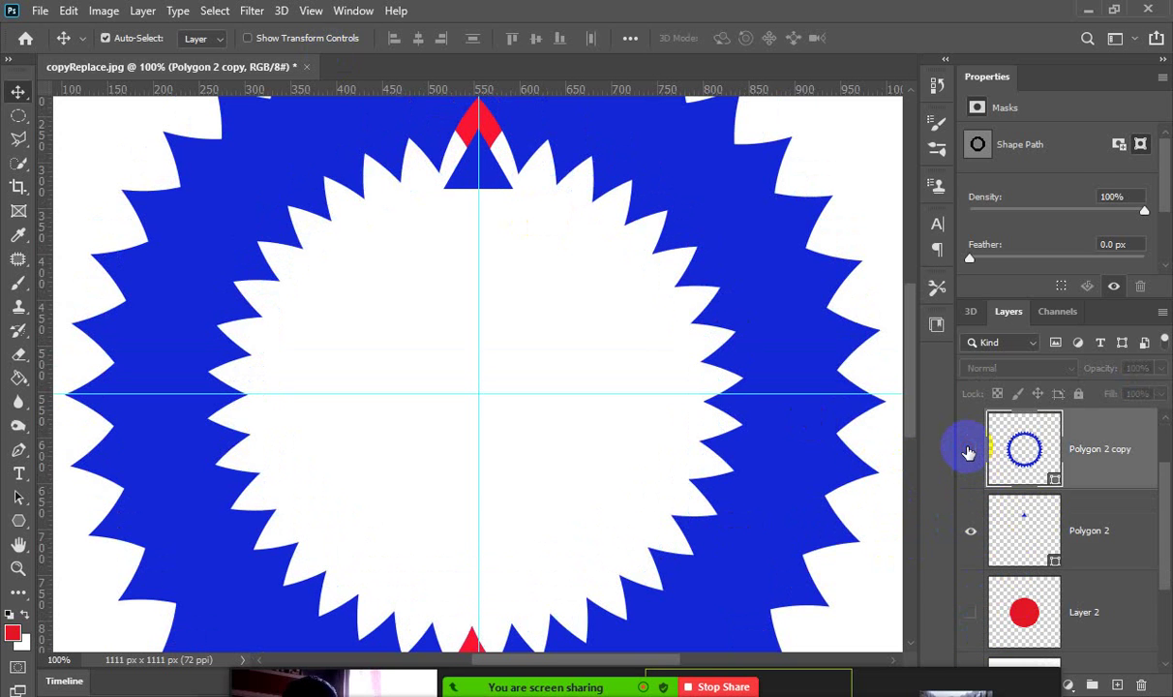
left_click(969, 452)
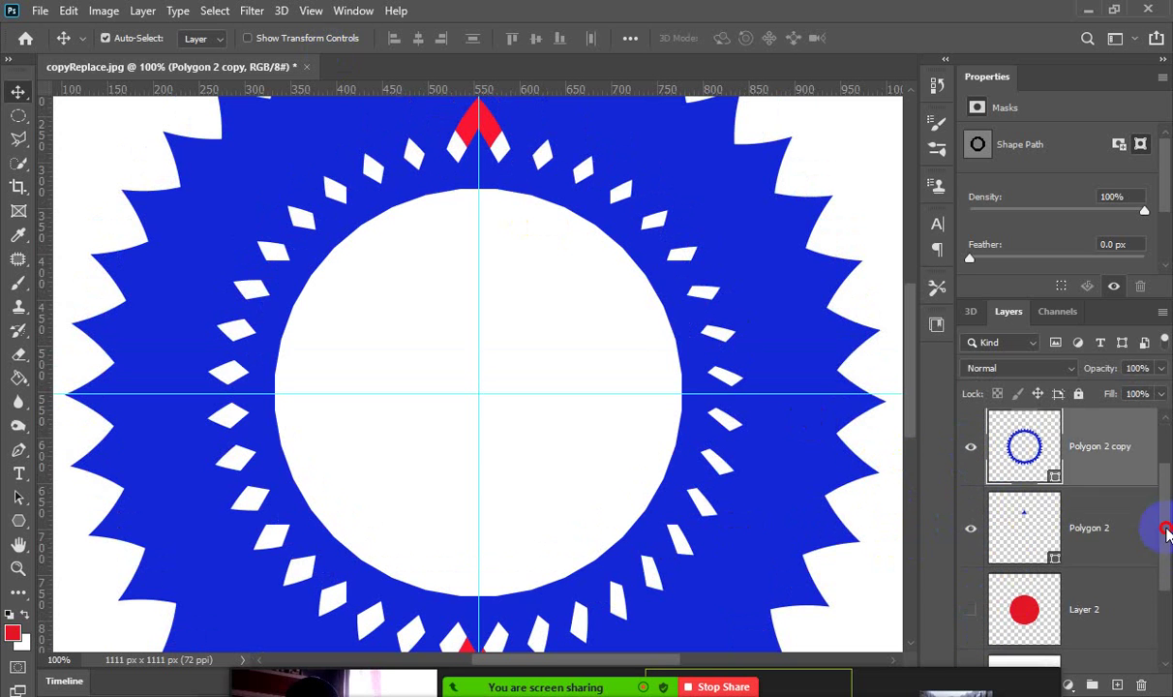
Hide Layer 0 to view the blue ring against a transparent background.
left_click(1166, 620)
left_click(969, 632)
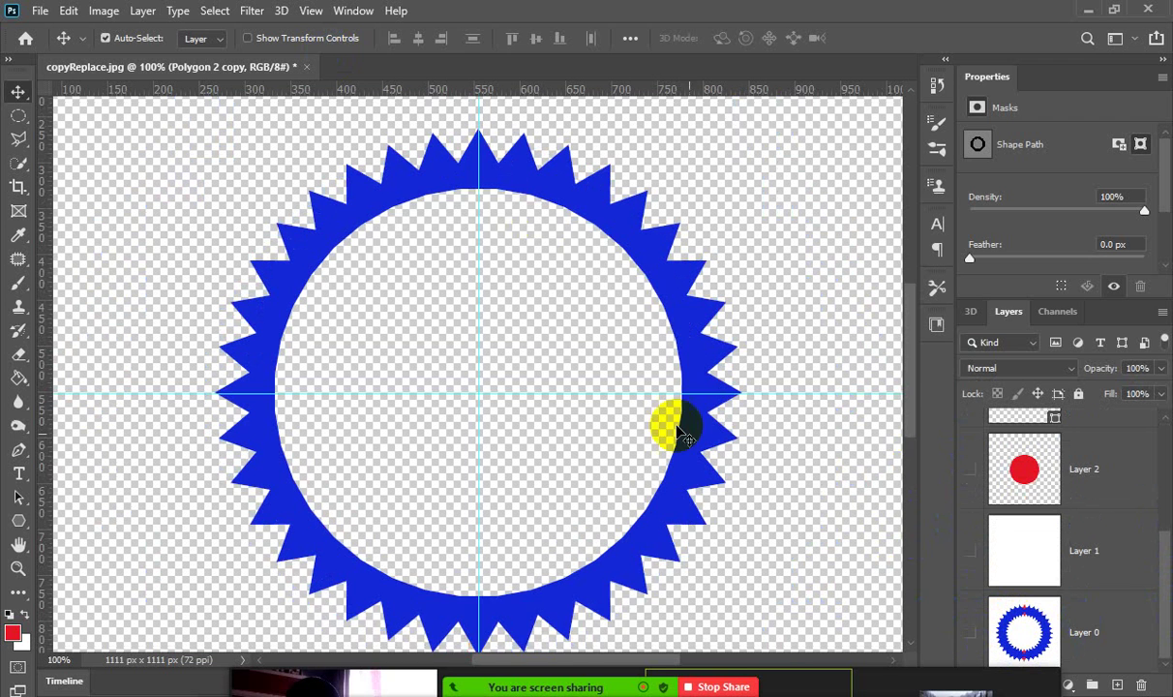
scroll(576, 339, "up", 1)
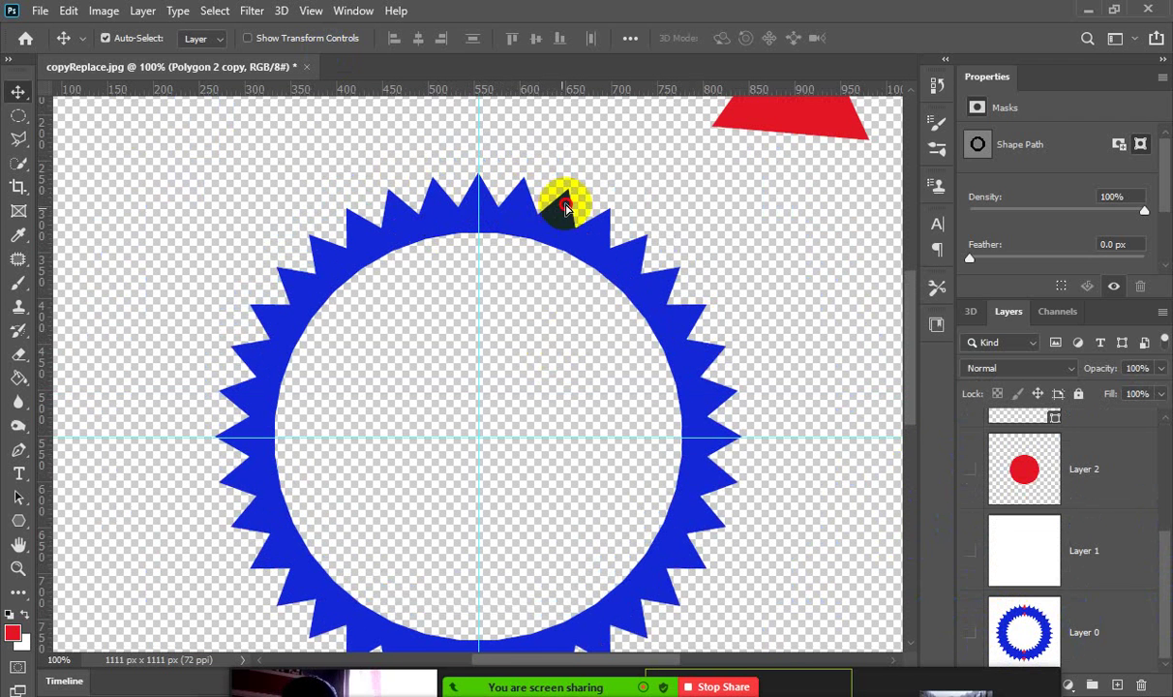
Try moving the blue ring slightly off the guides, undo the move, and reselect the Polygon 2 copy layer.
left_click_drag(563, 200, 580, 201)
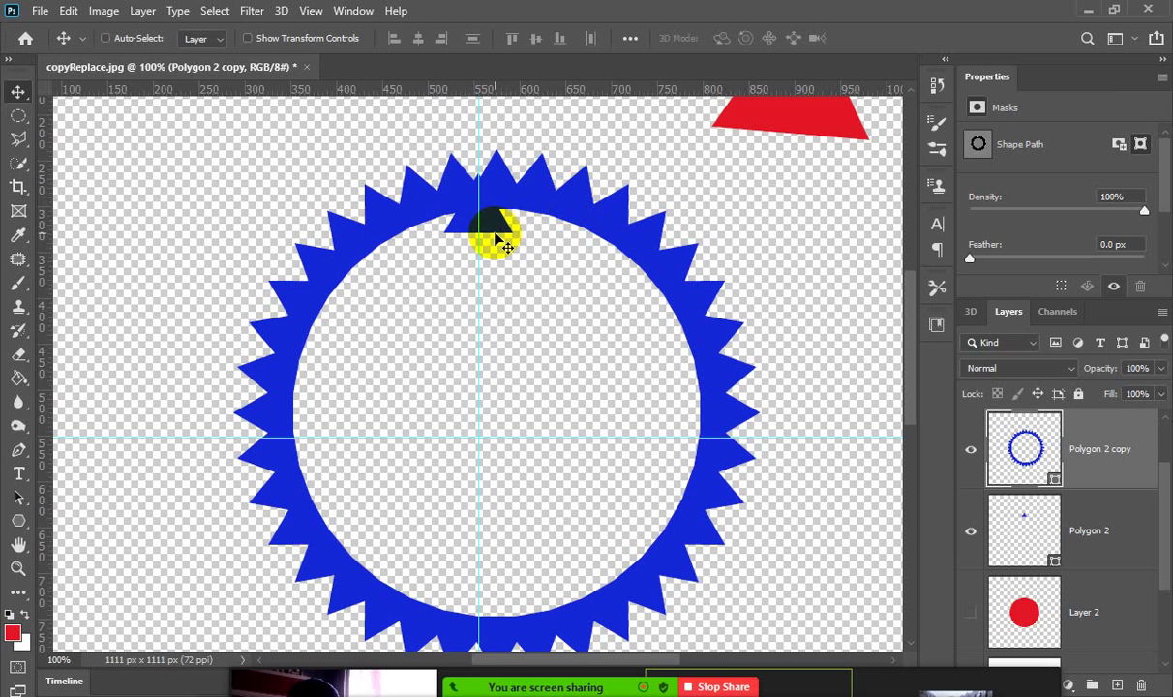
key("ctrl+z")
key("ctrl+z")
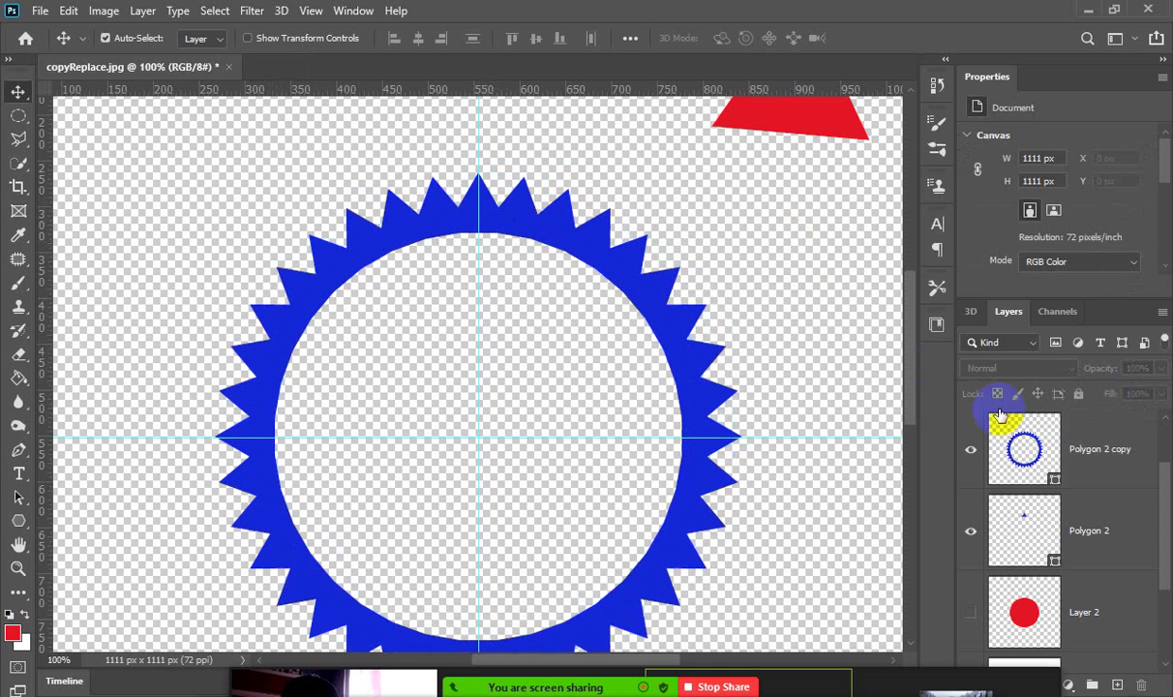
left_click(1026, 450)
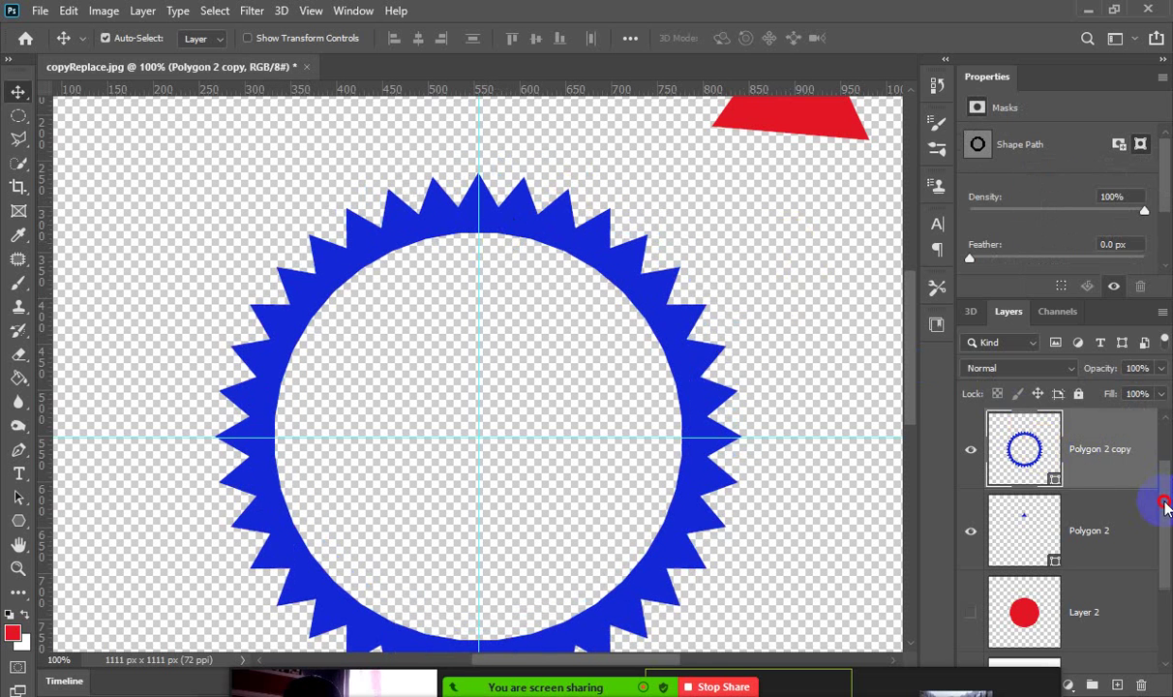
Make Layer 0 and the white Layer 1 visible again, toggling the Polygon 2 copy layer off and back on.
mouse_move(1164, 505)
left_mouse_down()
mouse_move(1159, 382)
mouse_move(1166, 518)
left_mouse_up()
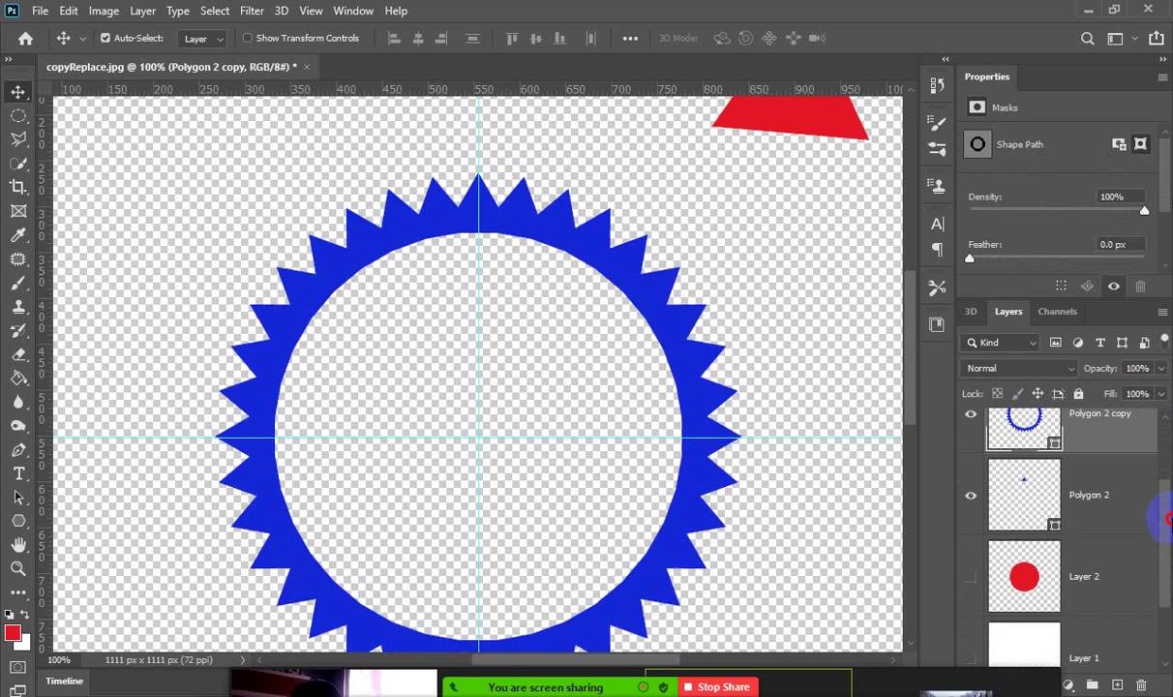
scroll(1025, 518, "up", 1)
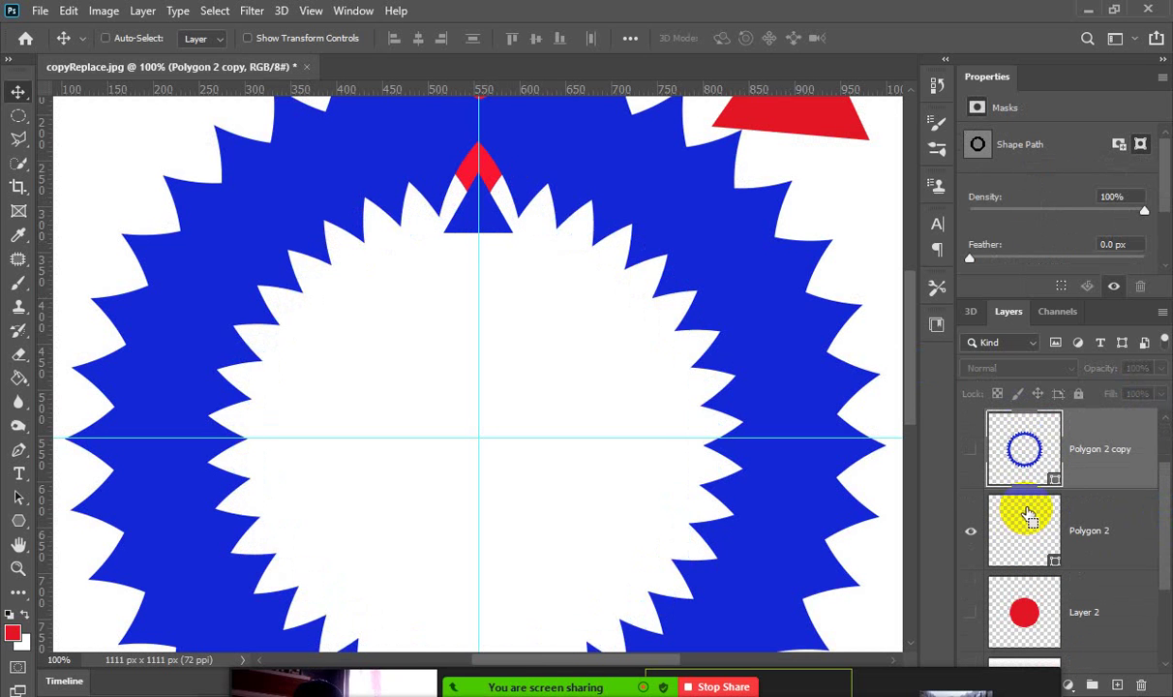
key("ctrl+comma")
key("ctrl+comma")
key("ctrl+z")
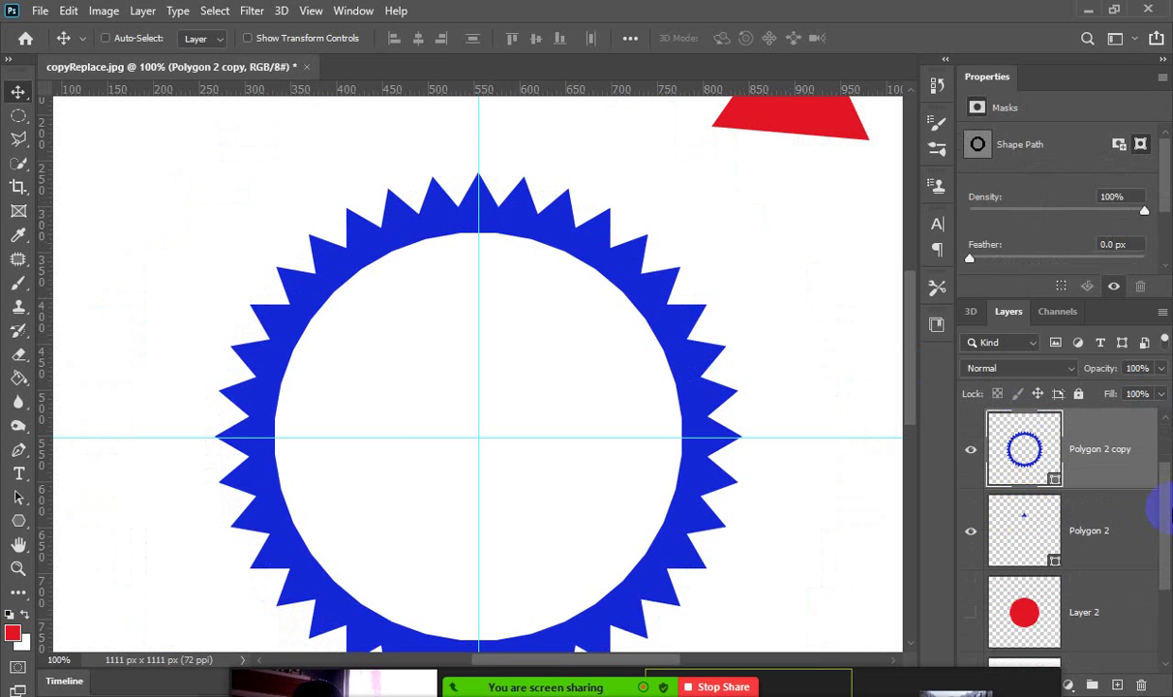
Show the red circle on Layer 2 and toggle the Polygon 2 copy layer's visibility off and back on.
left_click_drag(1168, 484, 1151, 411)
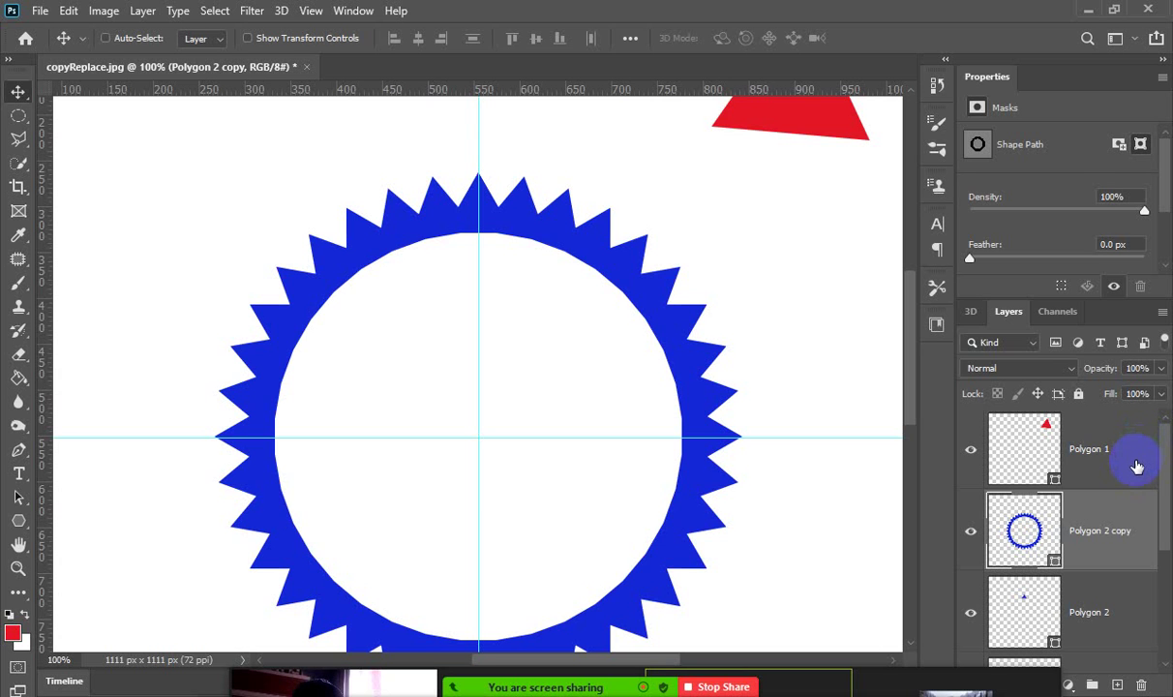
key("alt+BackSpace")
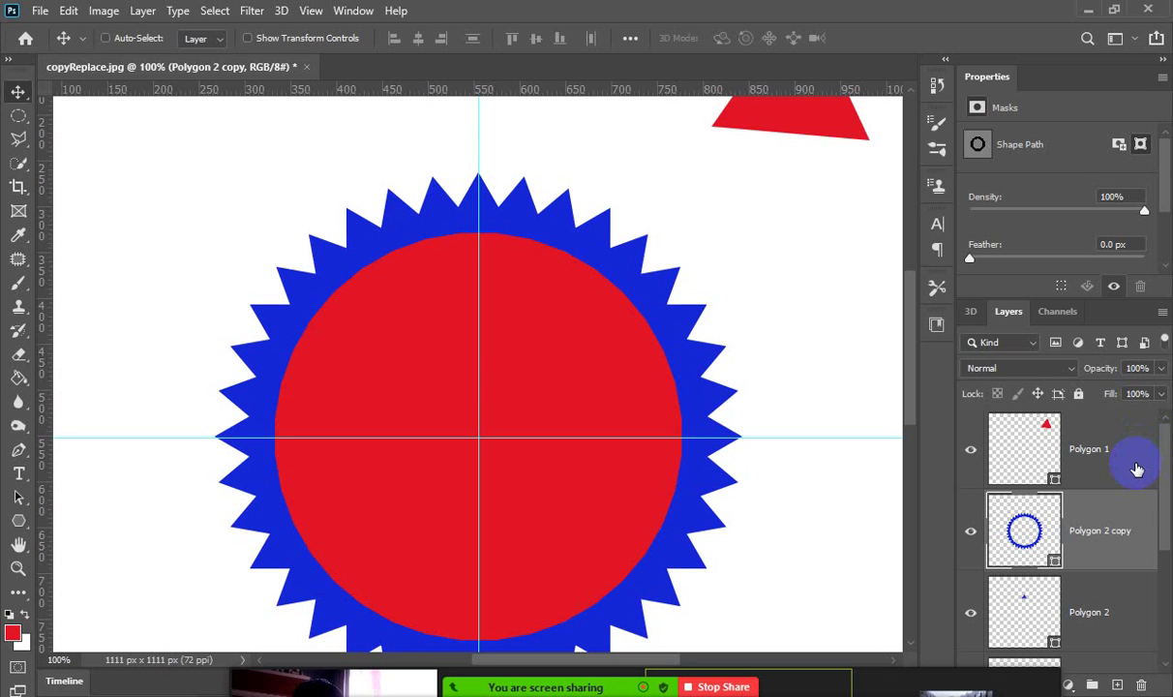
left_click(484, 385, "ctrl")
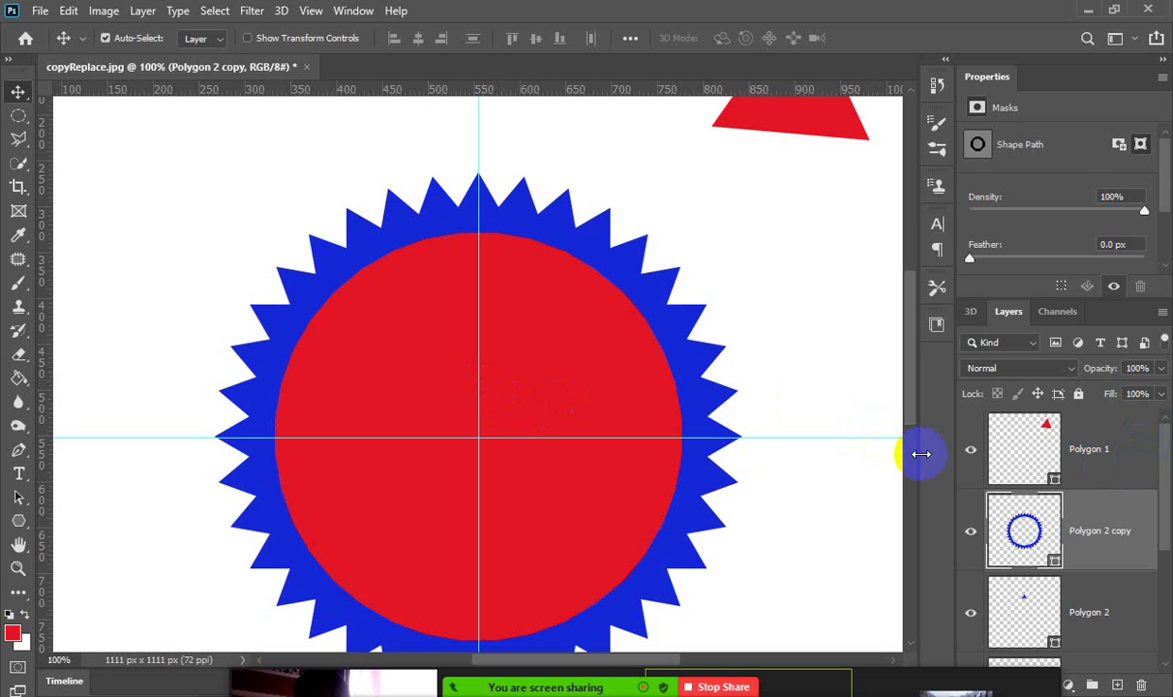
left_click(972, 534)
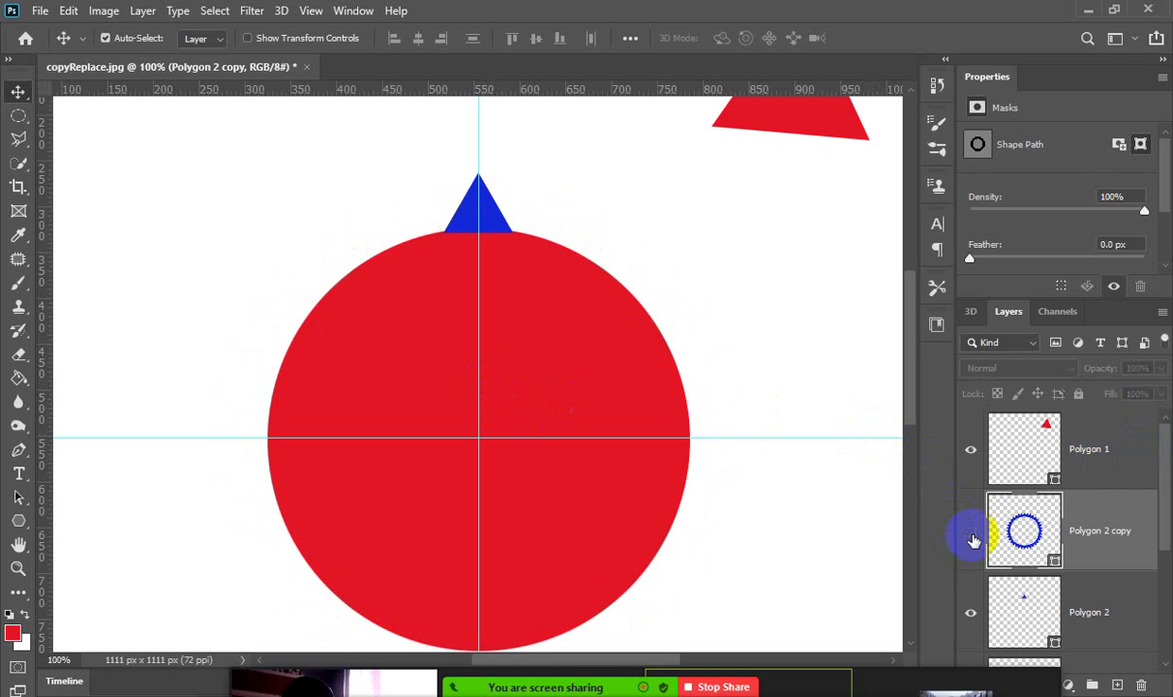
left_click(971, 533)
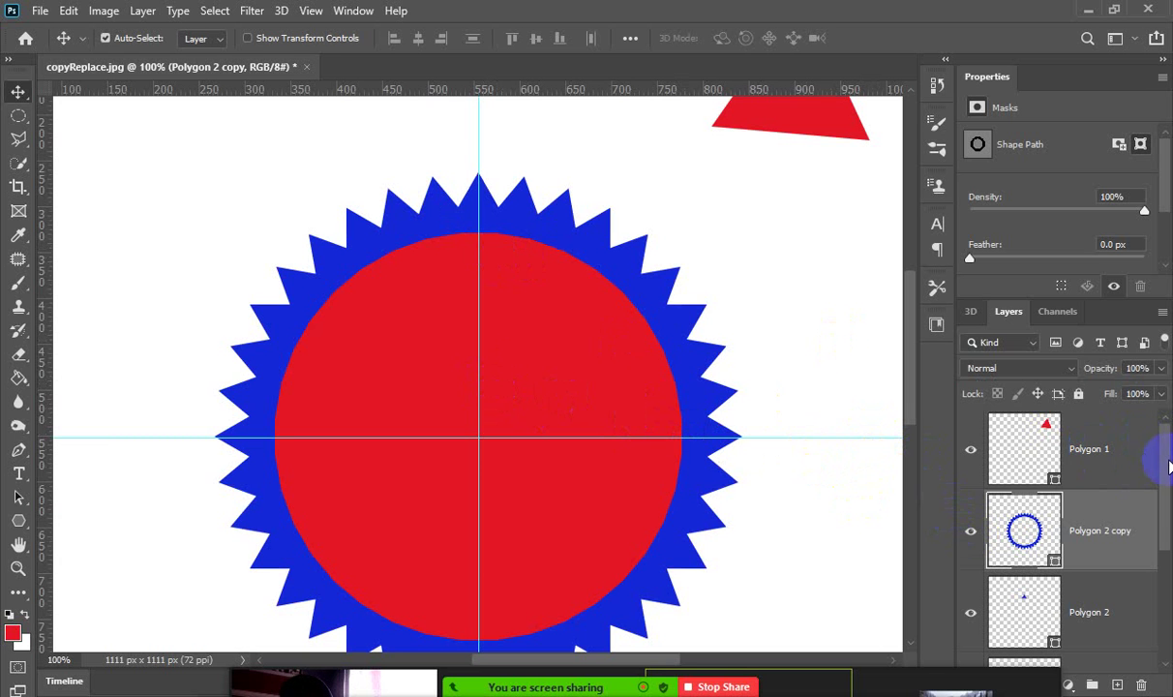
Delete all layers from copyReplace.jpg except the white Layer 1.
left_click(1105, 466)
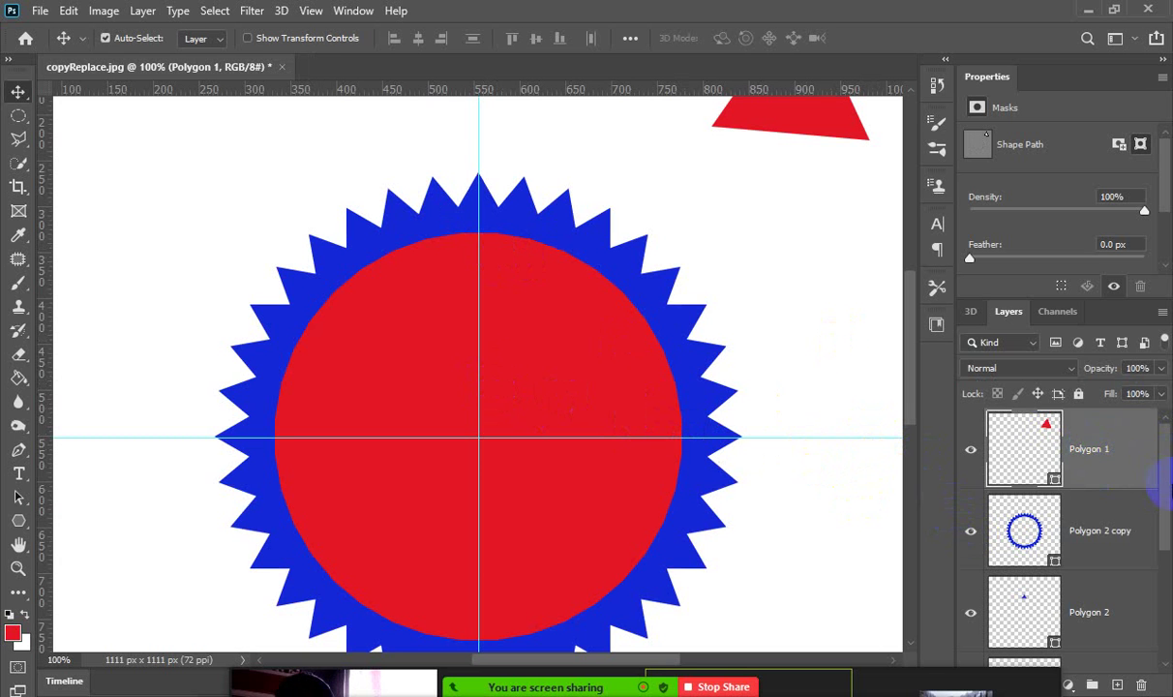
left_click_drag(1162, 479, 1166, 595)
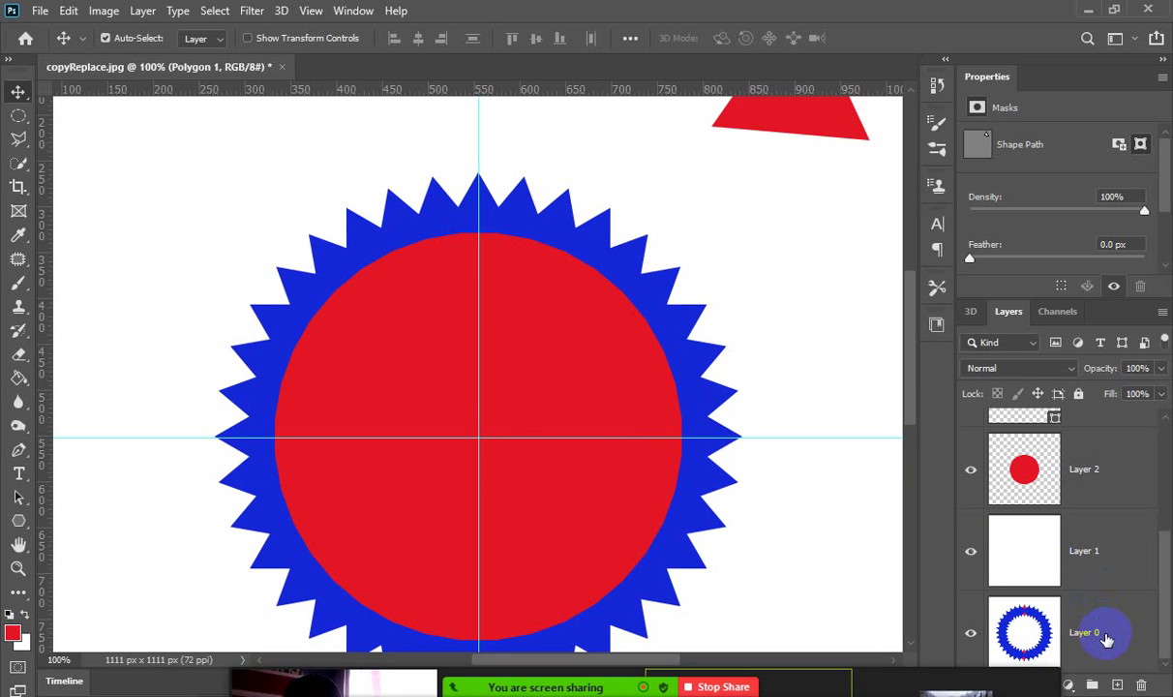
left_click(1045, 629)
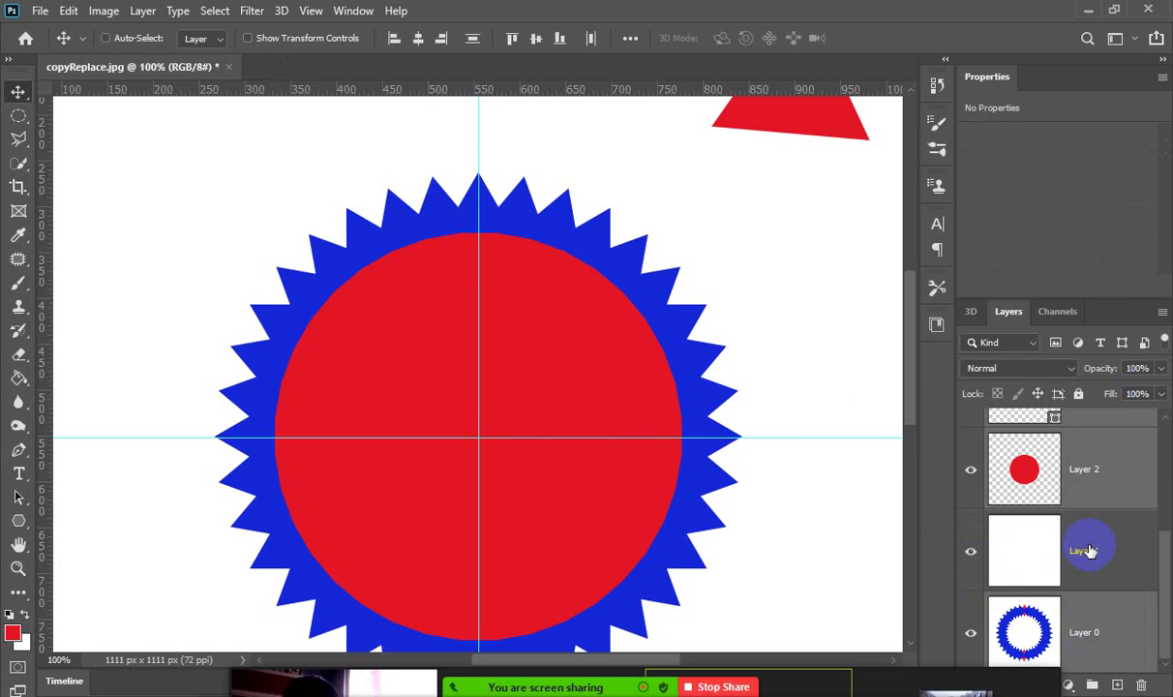
left_click(1027, 454)
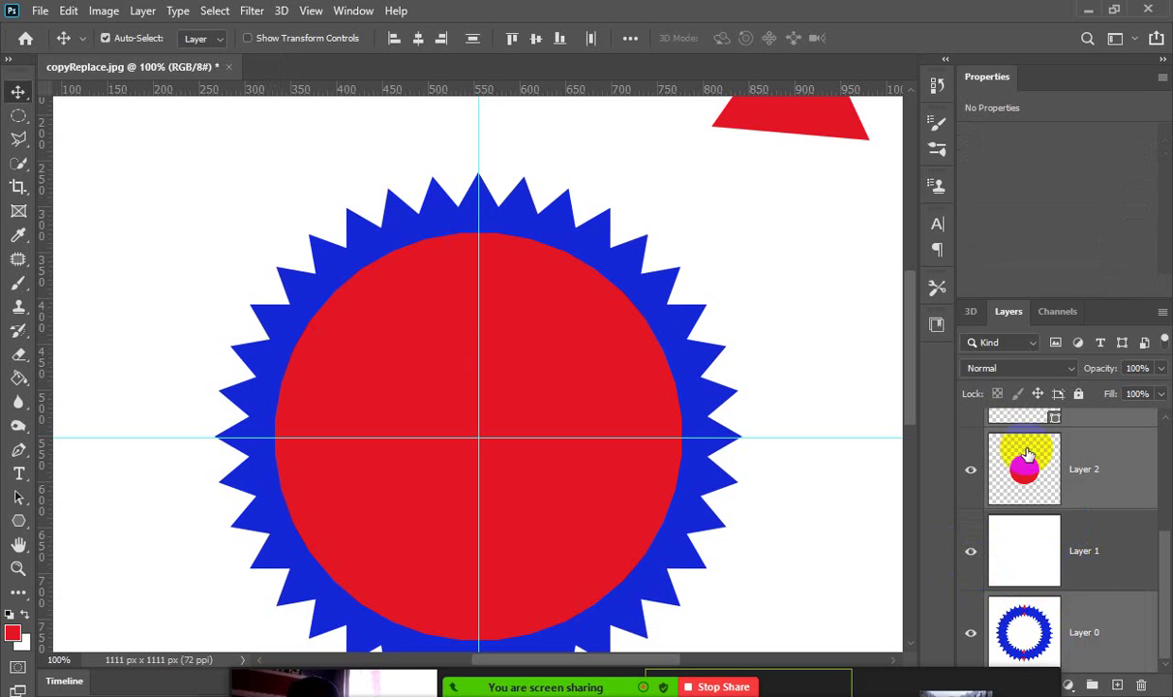
left_click(1142, 686)
Remove the vertical and horizontal guides from the canvas.
left_click(484, 278)
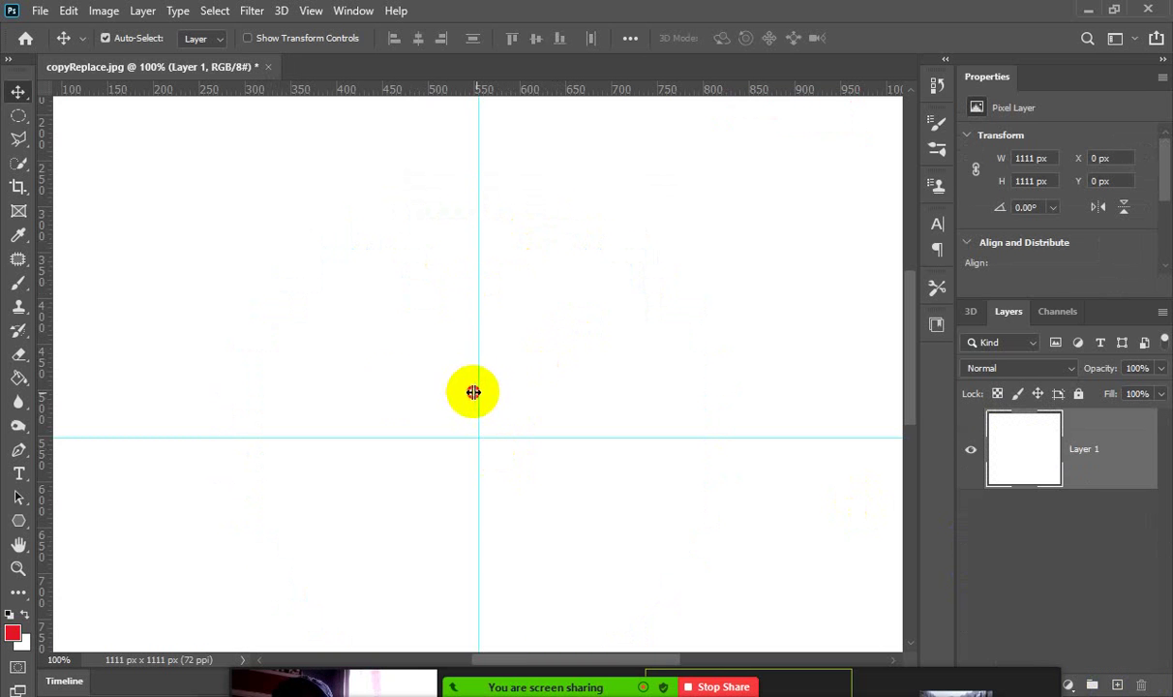
left_click_drag(473, 392, 39, 389)
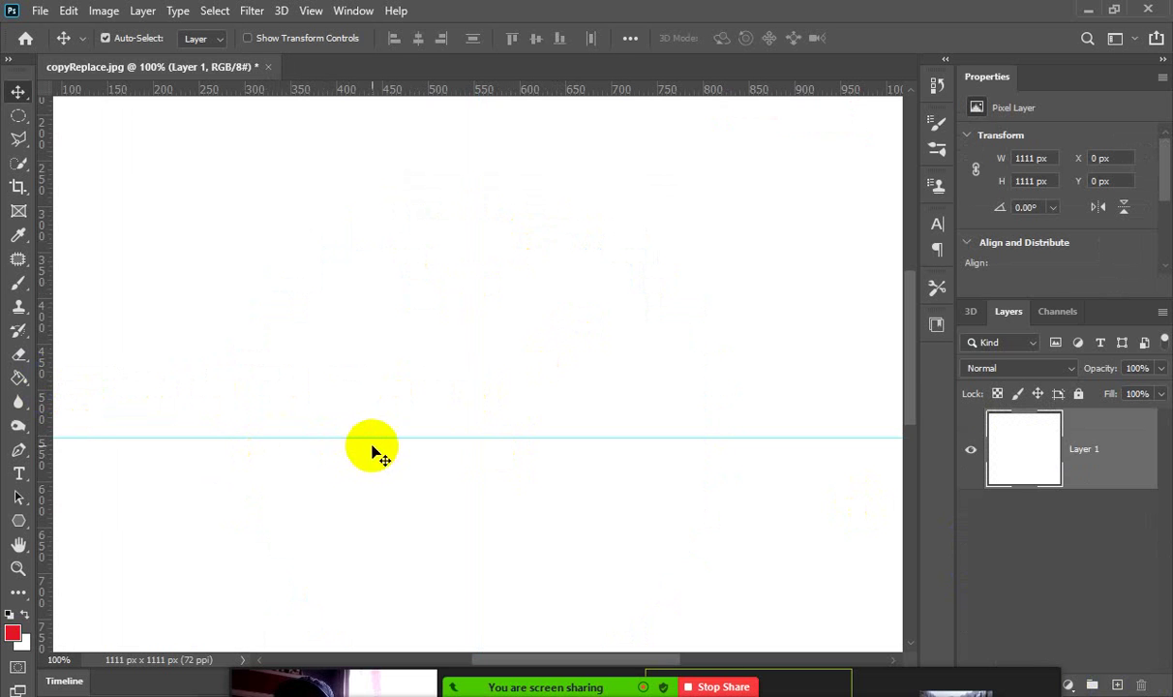
left_click_drag(379, 438, 456, 89)
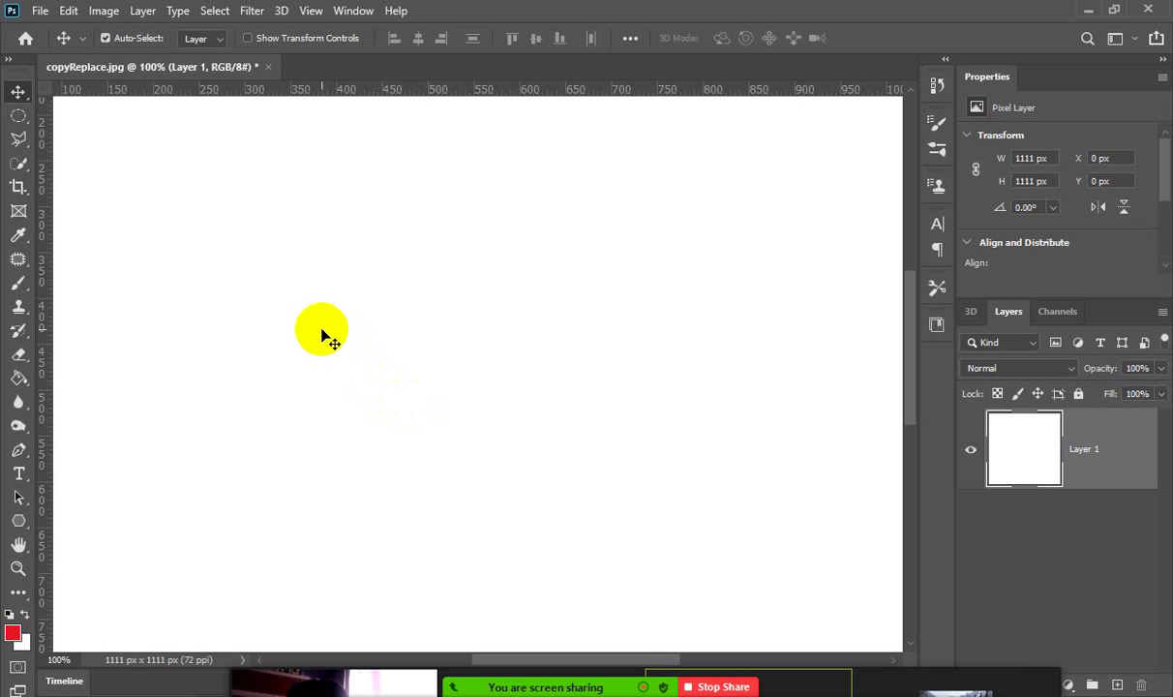
Open the image oval.JPG from the logo folder.
left_click(41, 12)
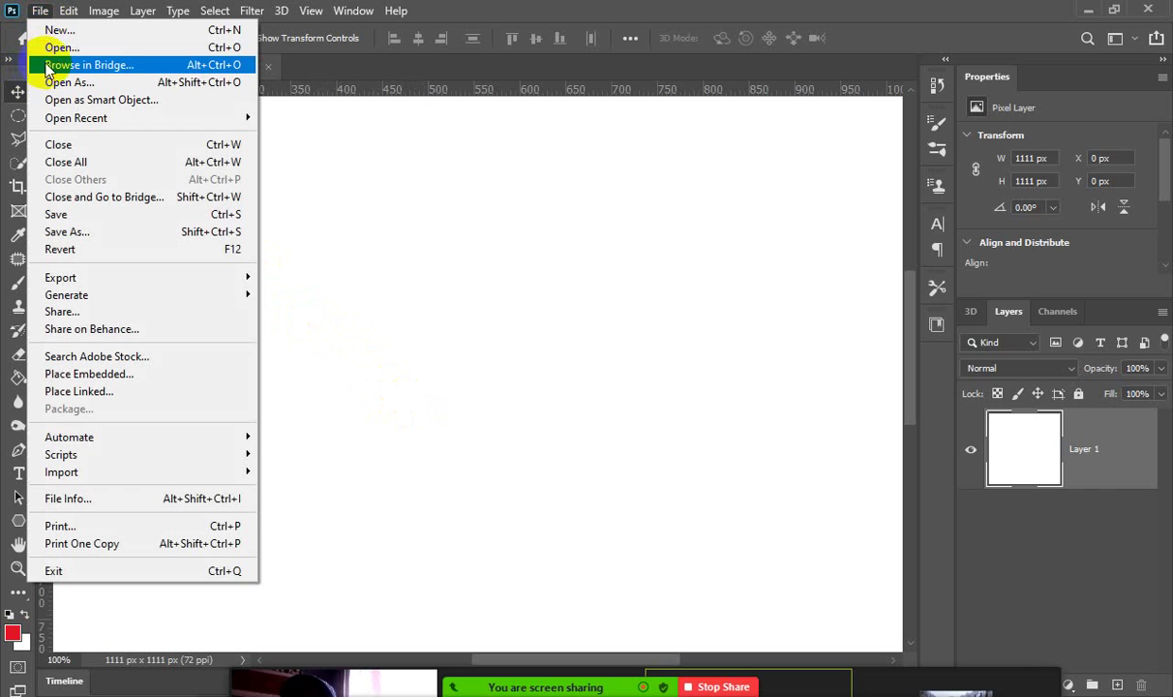
left_click(71, 49)
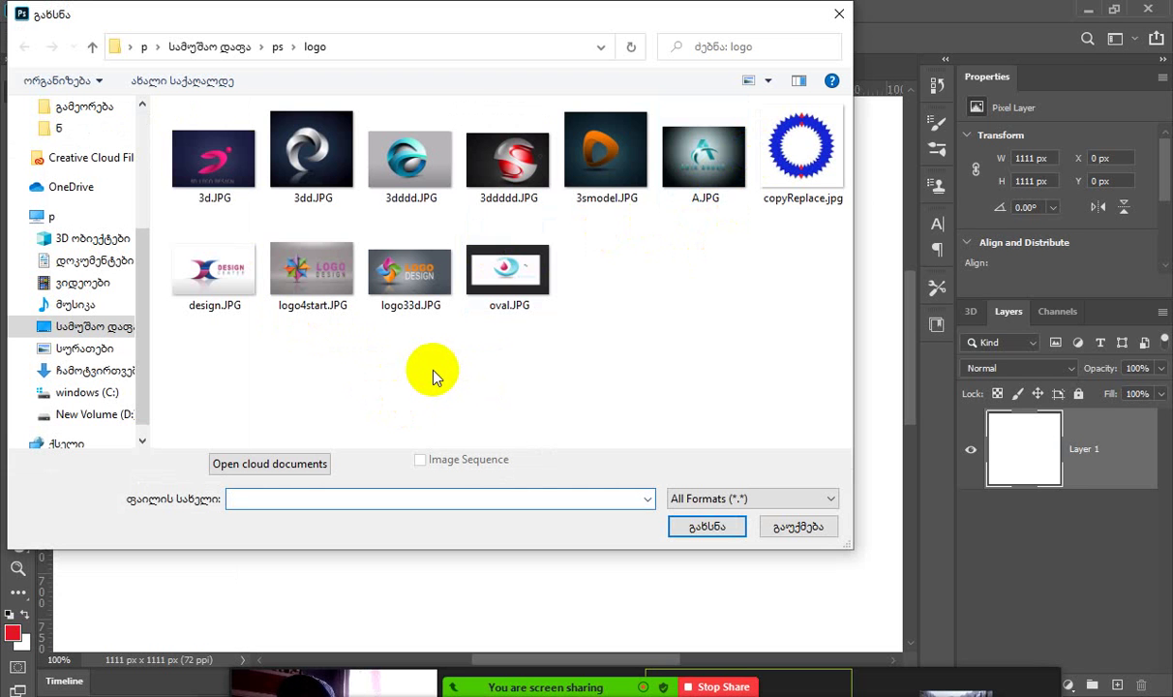
double_click(513, 288)
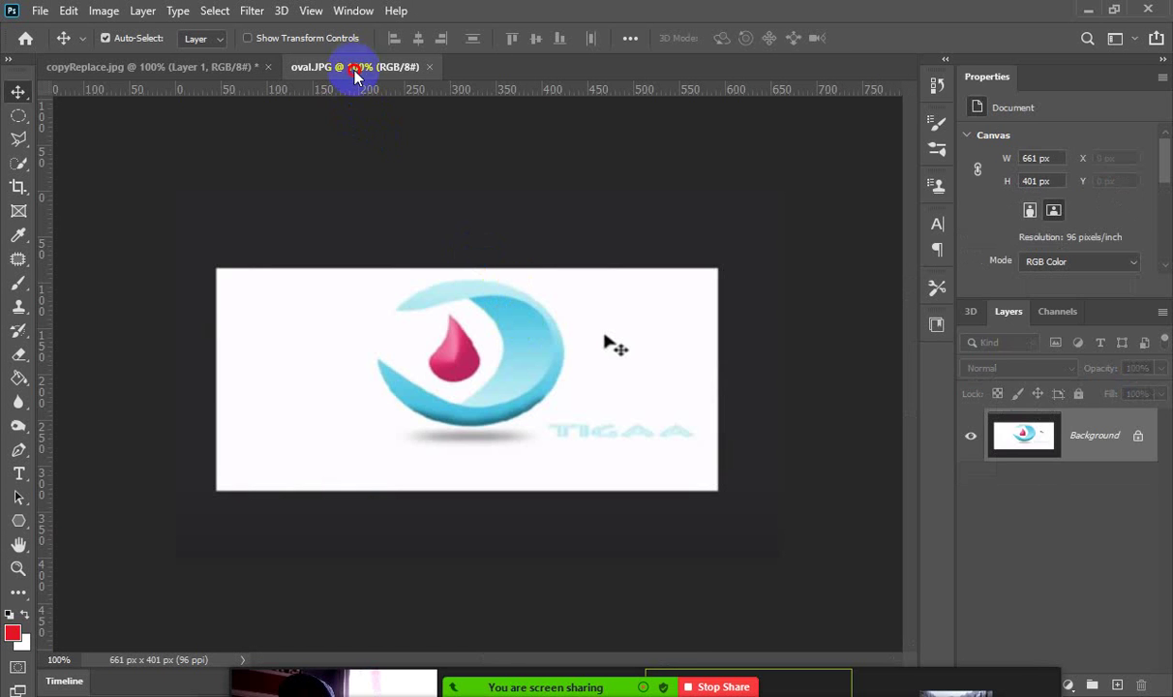
Float oval.JPG in a smaller window framed on its logo and place it clear of the main canvas as a reference.
left_click_drag(355, 77, 360, 112)
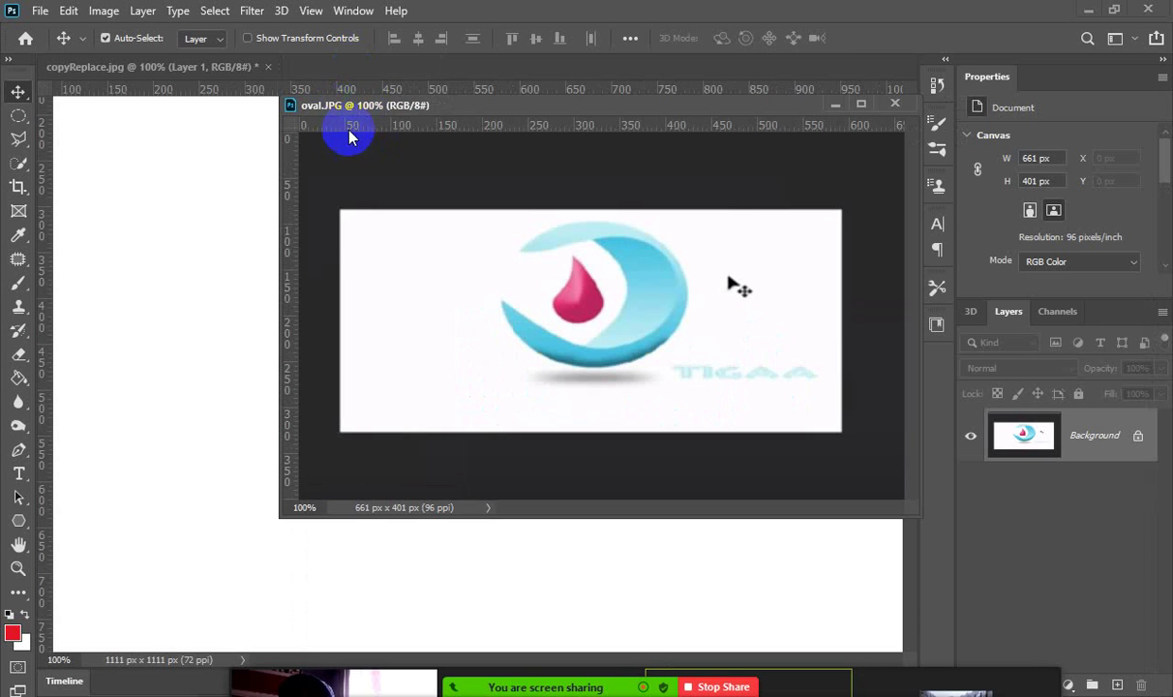
left_click_drag(290, 97, 487, 217)
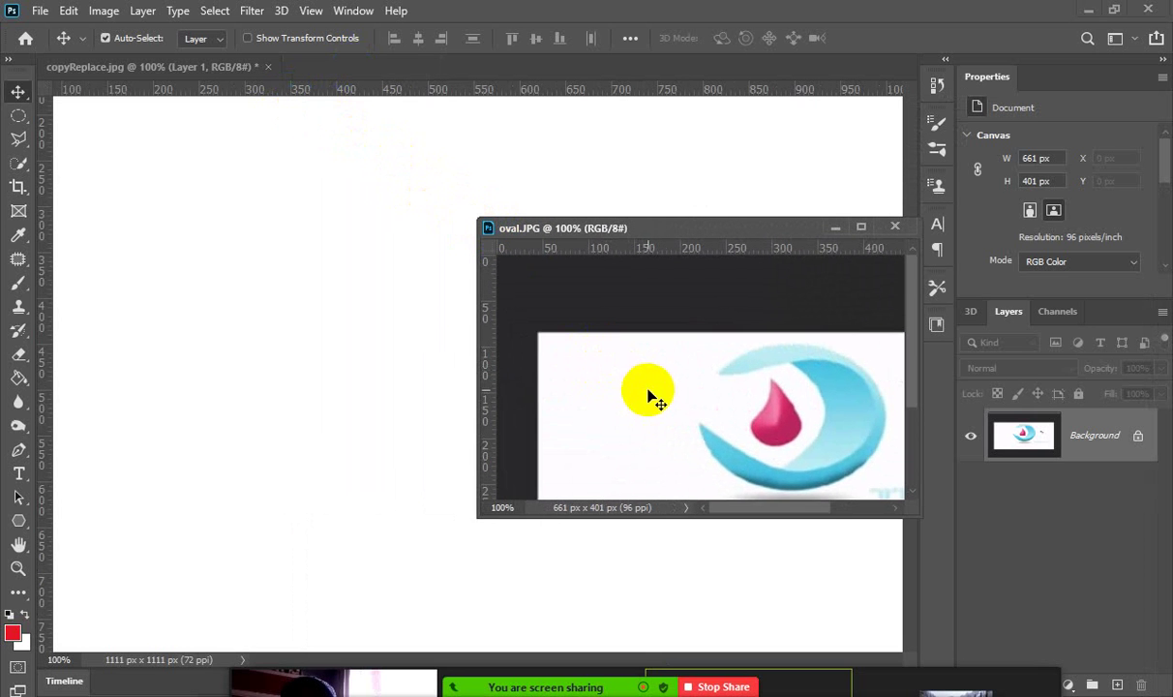
left_click_drag(673, 401, 468, 322)
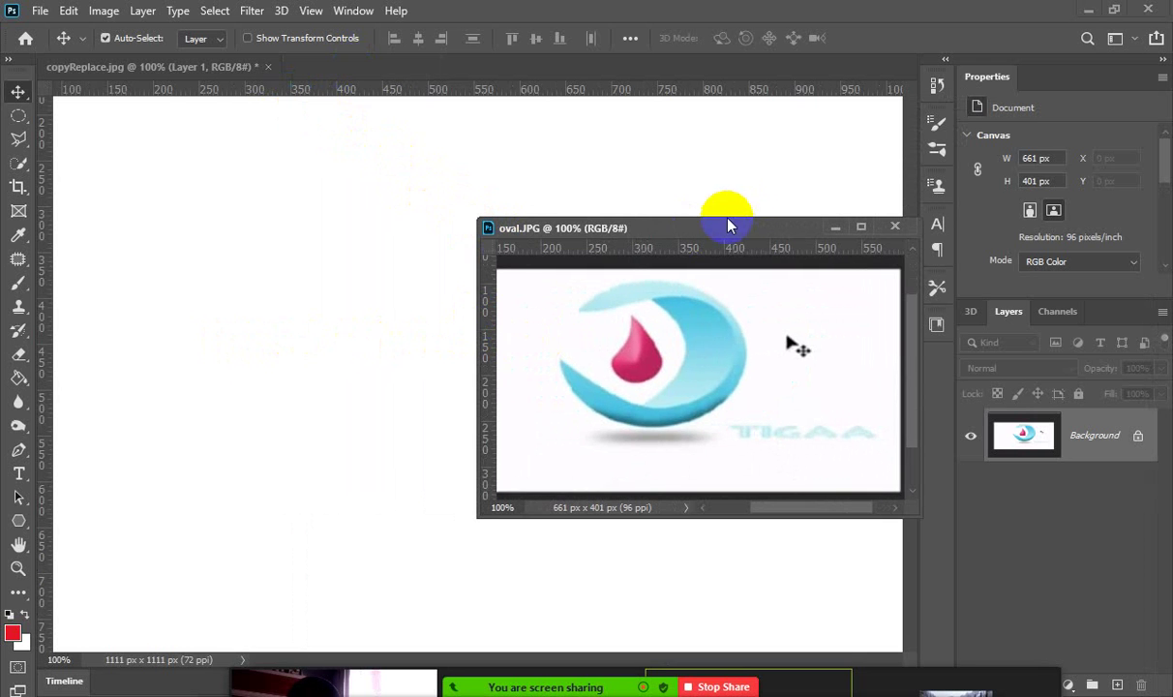
left_click_drag(729, 226, 907, 30)
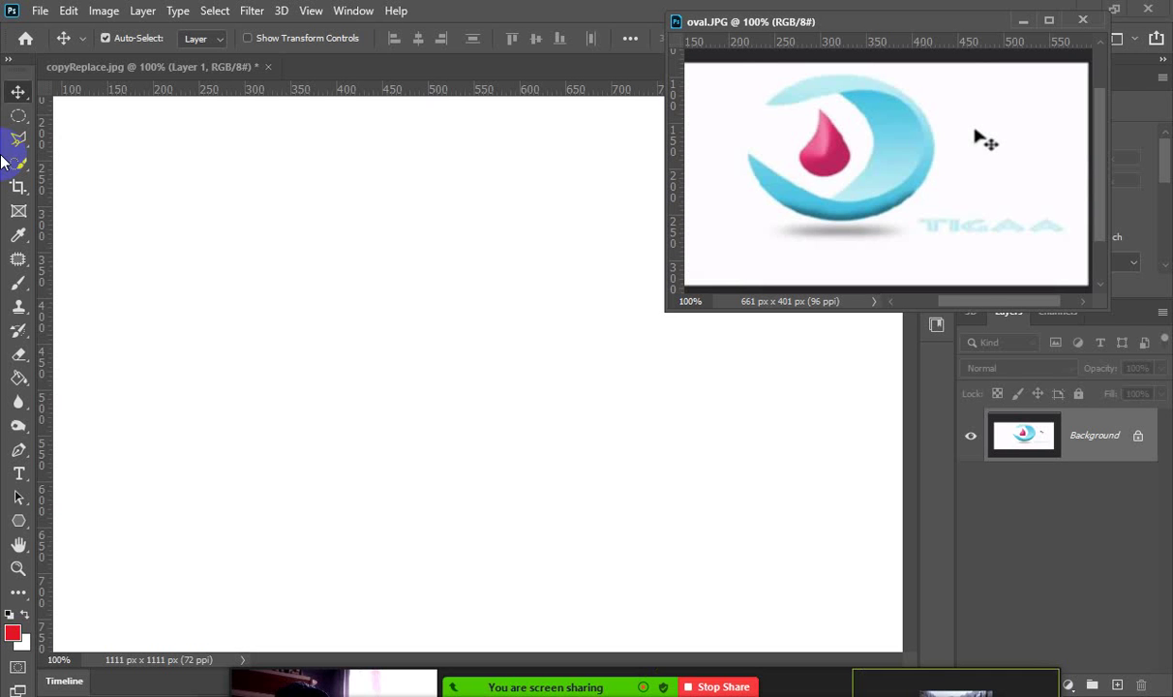
mouse_move(405, 273)
left_mouse_down()
mouse_move(374, 312)
mouse_move(62, 248)
mouse_move(901, 163)
left_mouse_up()
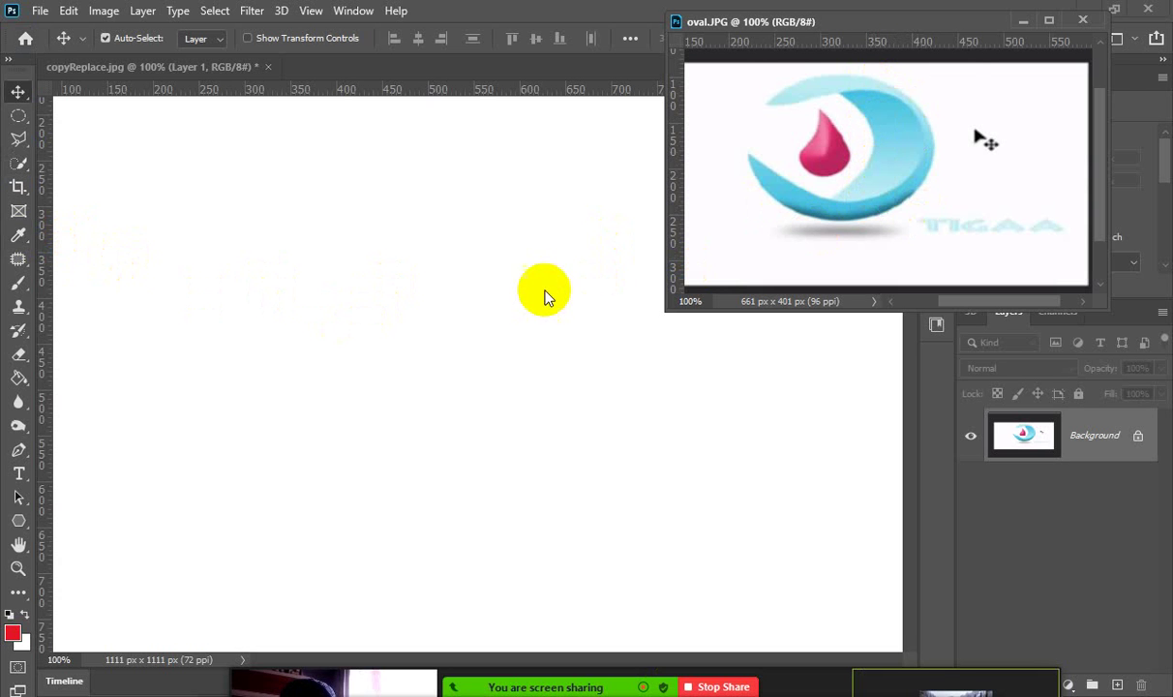
left_click_drag(529, 299, 531, 292)
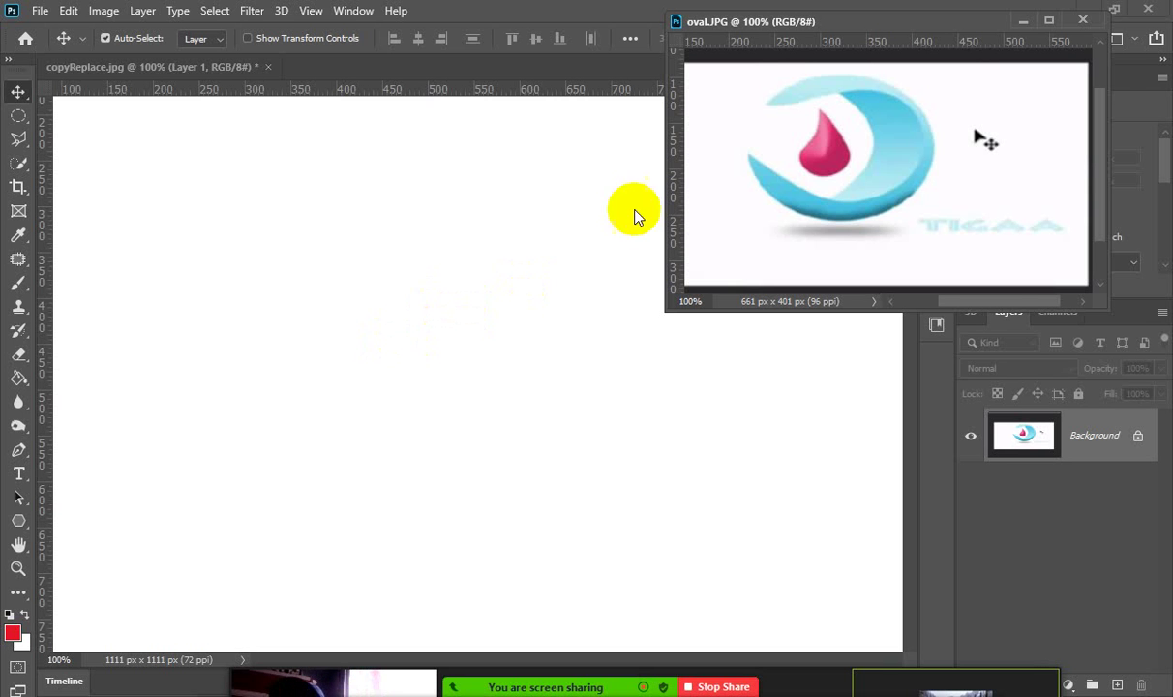
mouse_move(821, 143)
left_mouse_down()
mouse_move(821, 118)
mouse_move(838, 115)
mouse_move(846, 170)
mouse_move(829, 140)
mouse_move(851, 157)
mouse_move(829, 124)
mouse_move(851, 156)
mouse_move(832, 127)
mouse_move(811, 124)
left_mouse_up()
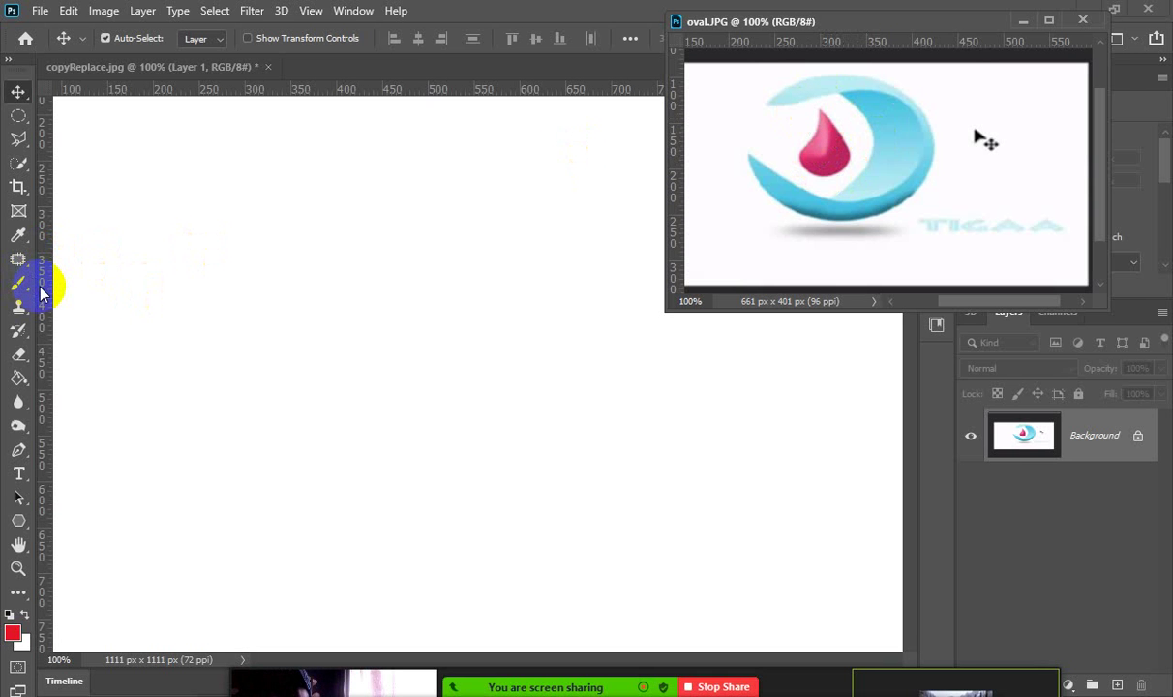
Add a new layer above Layer 1 in copyReplace.jpg and draw a red ellipse shape about 50 px wide and 79 px high.
left_click(20, 516)
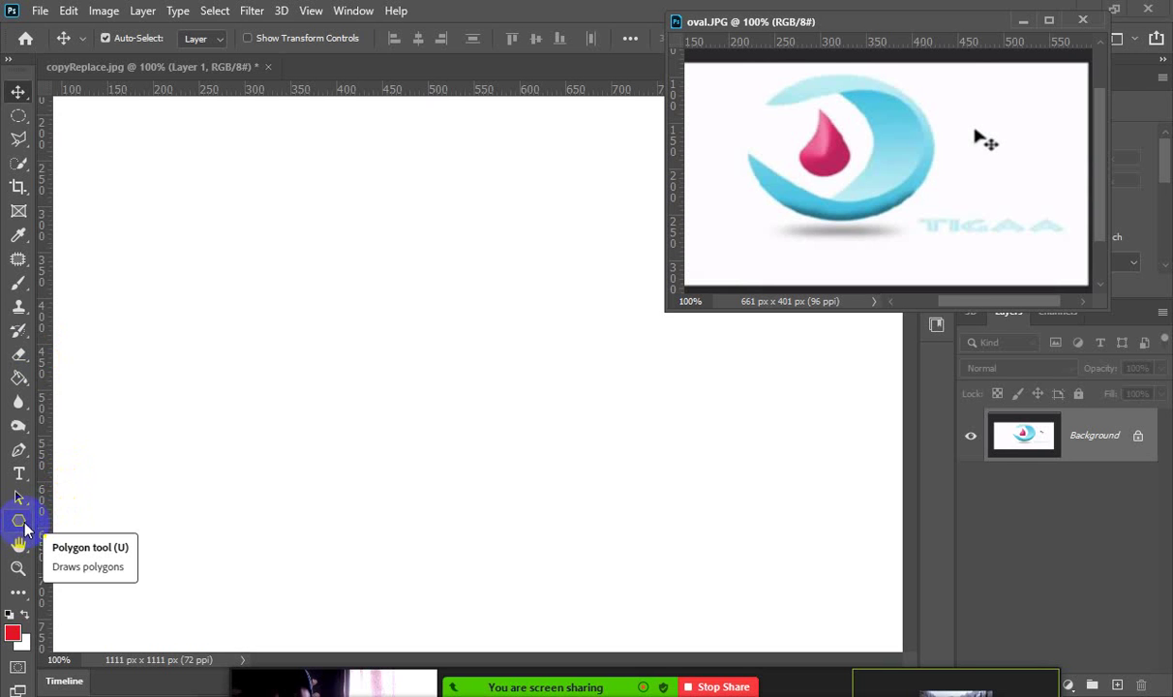
left_click(23, 523)
left_click_drag(24, 523, 74, 557)
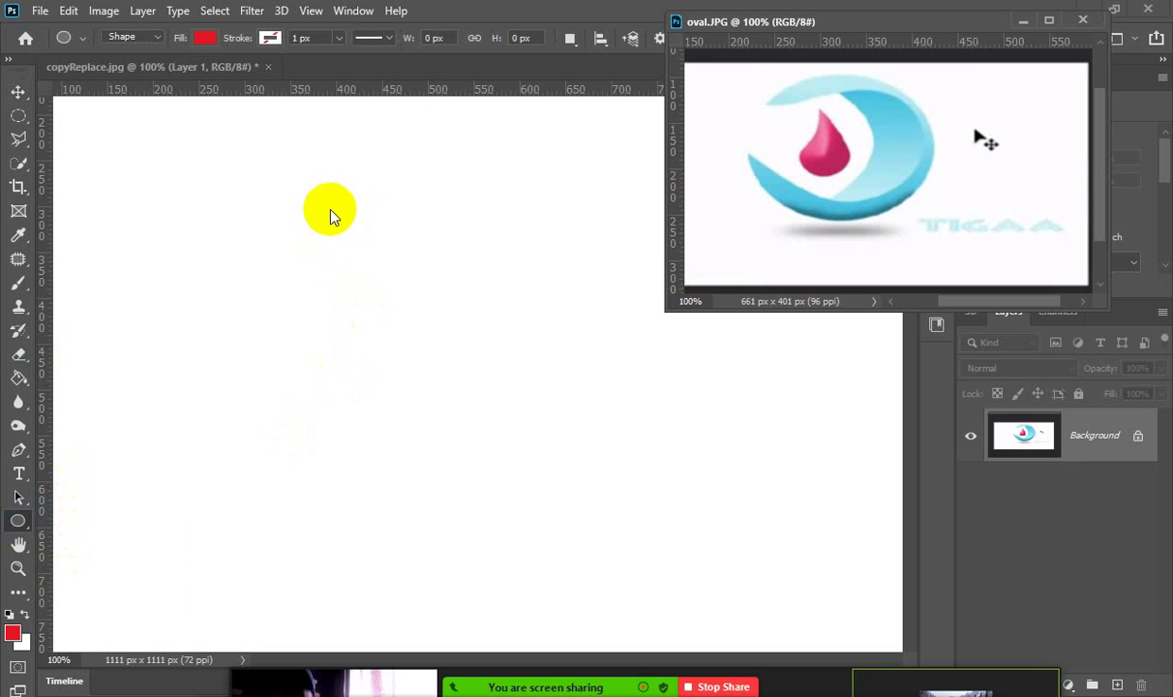
left_click(979, 624)
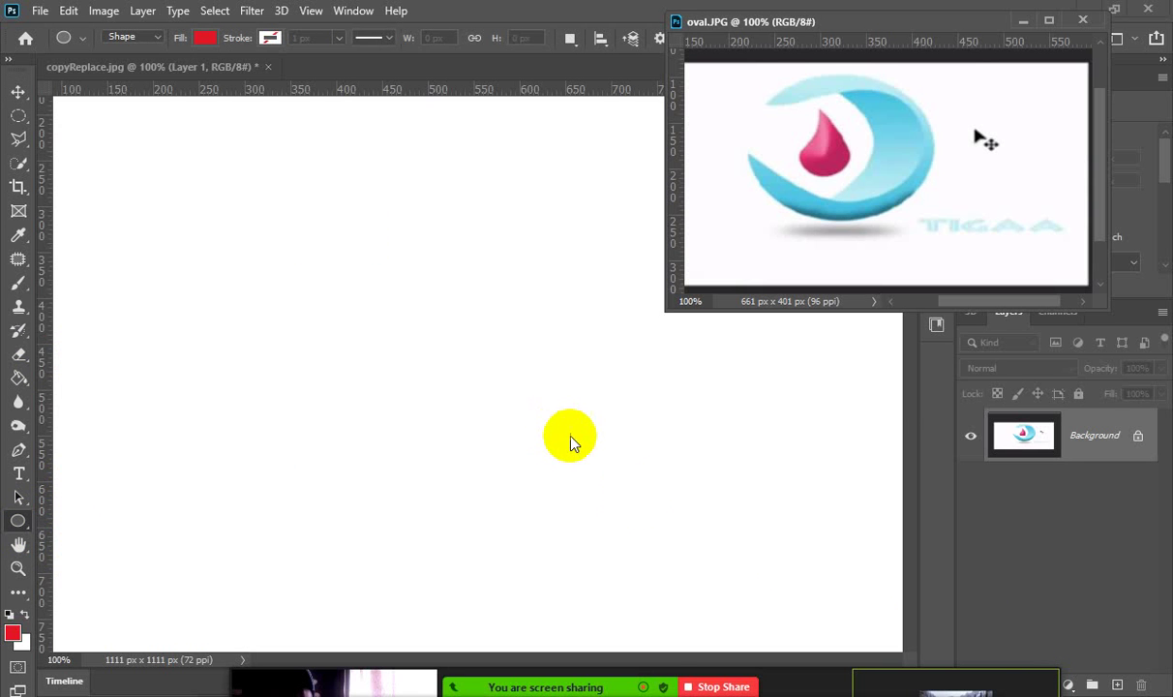
left_click(1068, 615)
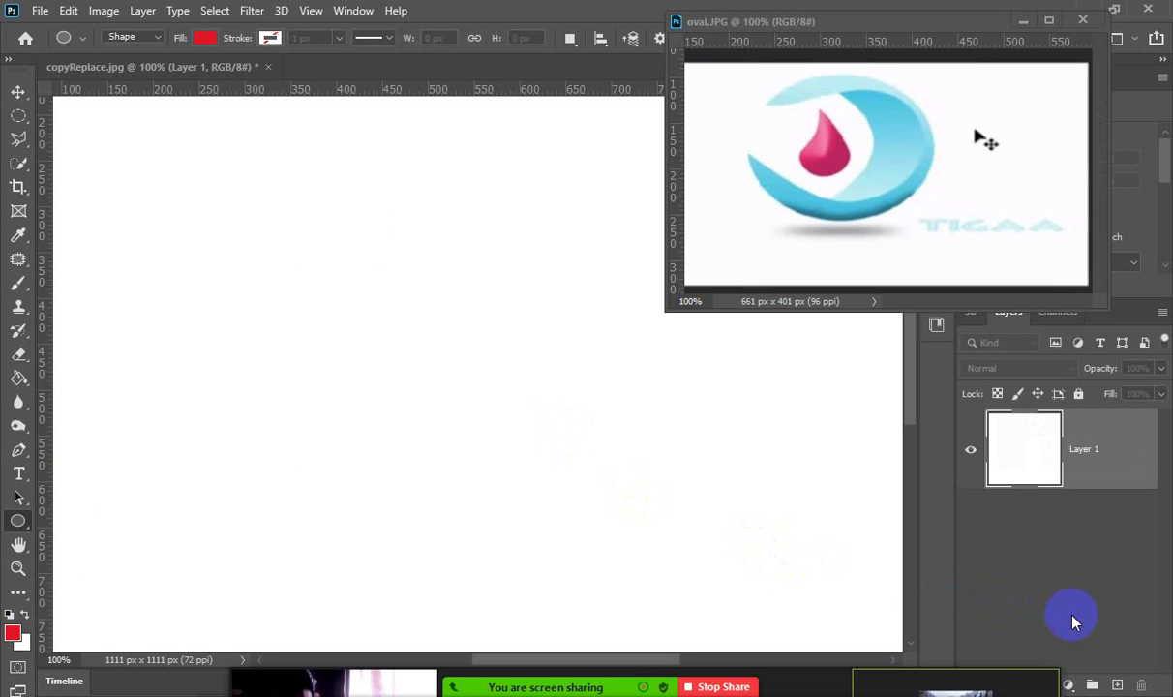
left_click(1119, 682)
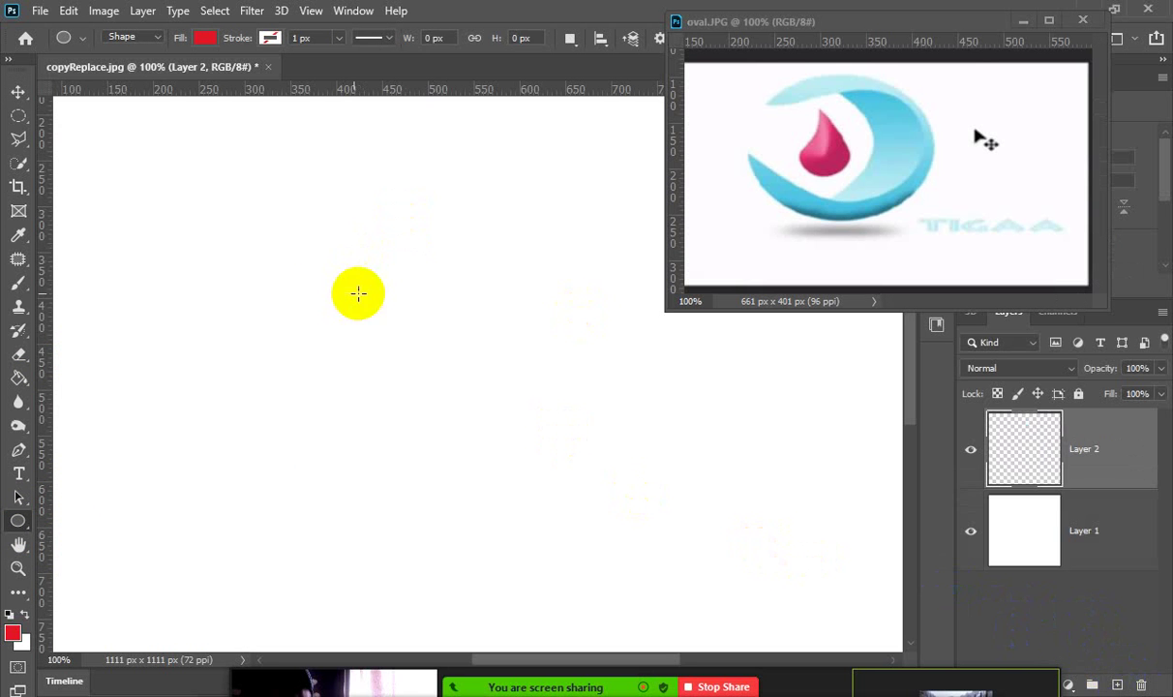
left_click(305, 254)
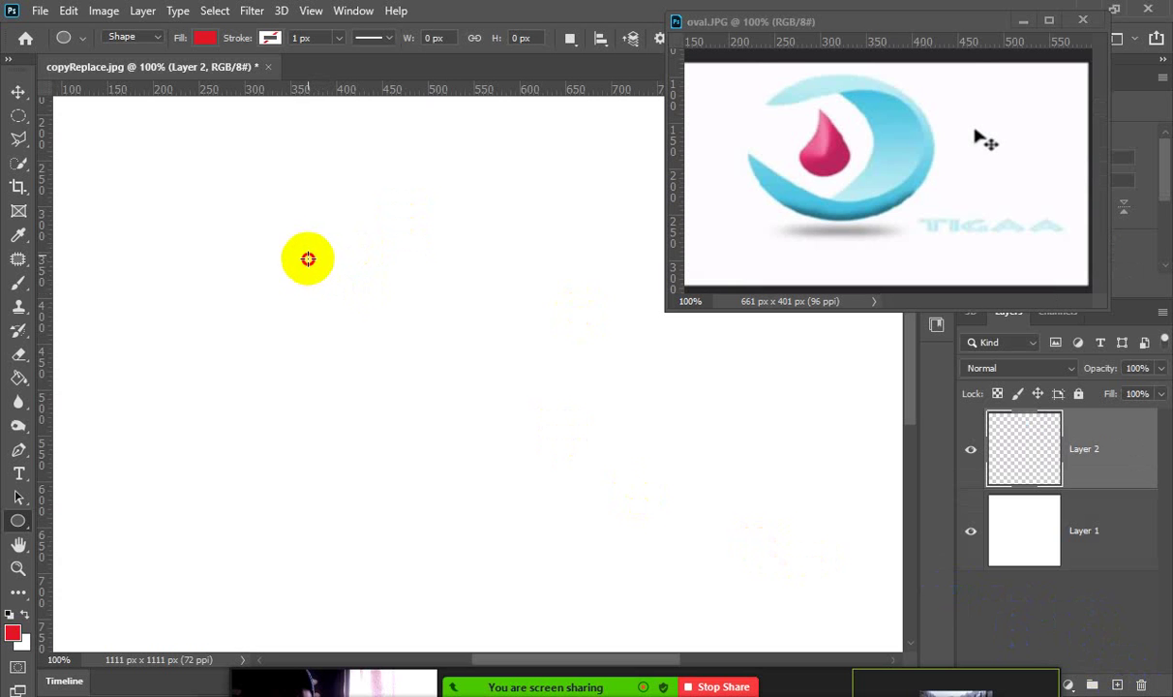
left_click_drag(308, 258, 353, 327)
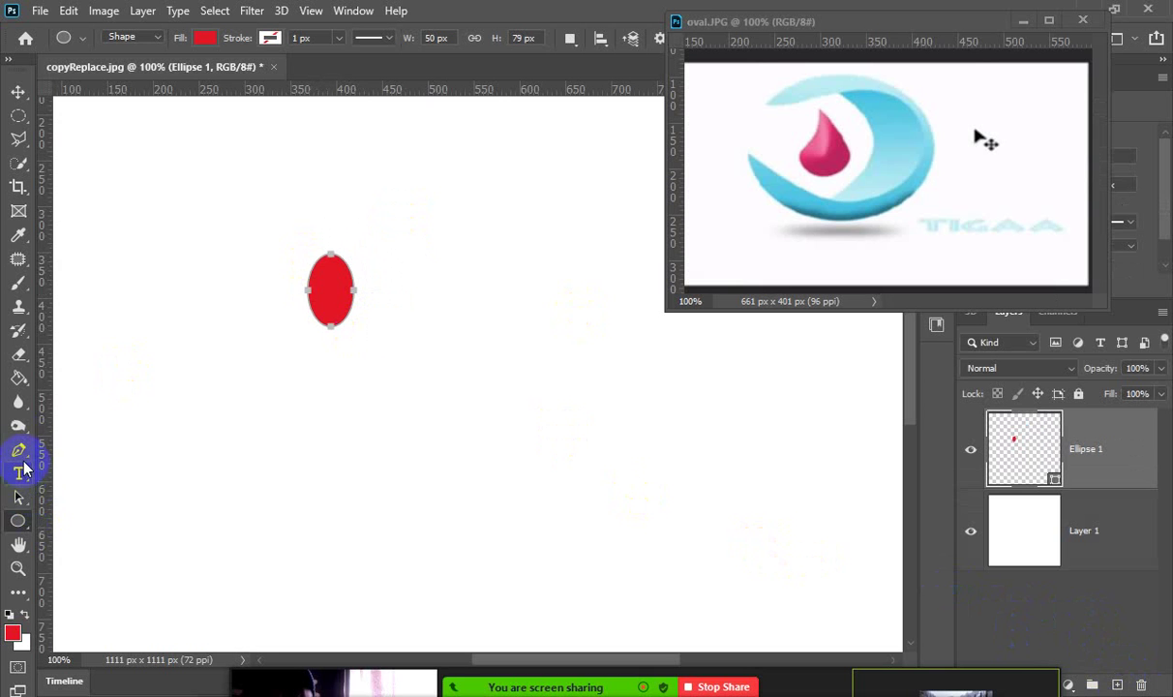
Try to bend the left handle of the red ellipse's top anchor down into the shape with the Direct Selection tool.
right_click(24, 509)
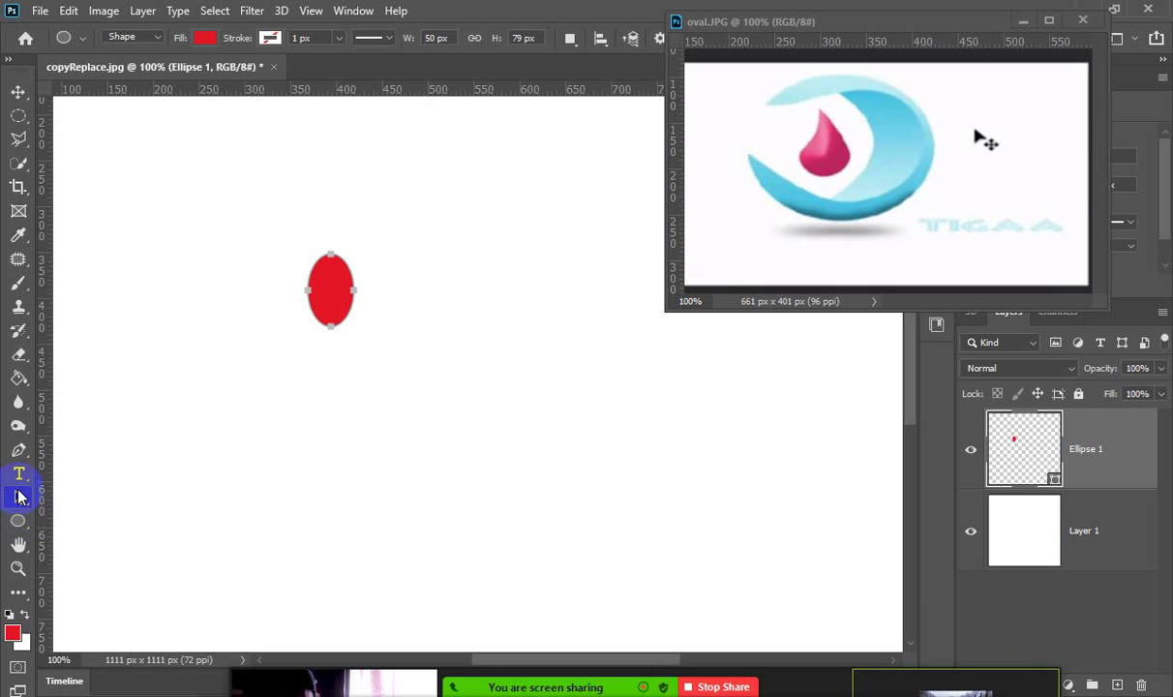
left_click(18, 499)
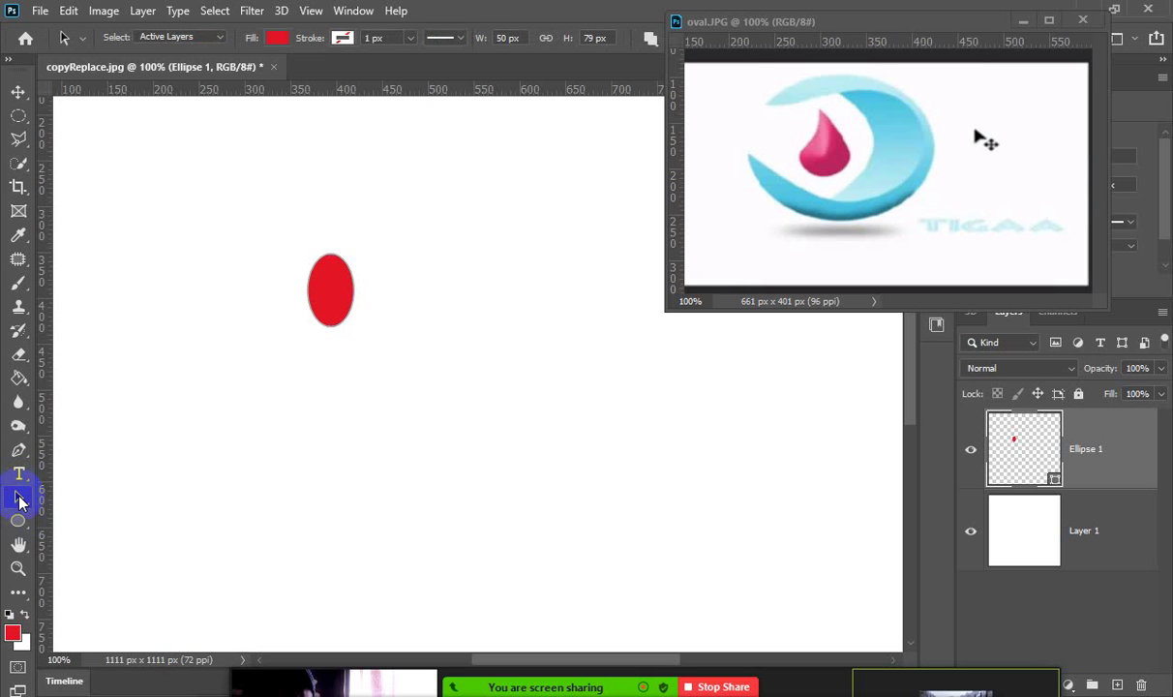
right_click(21, 501)
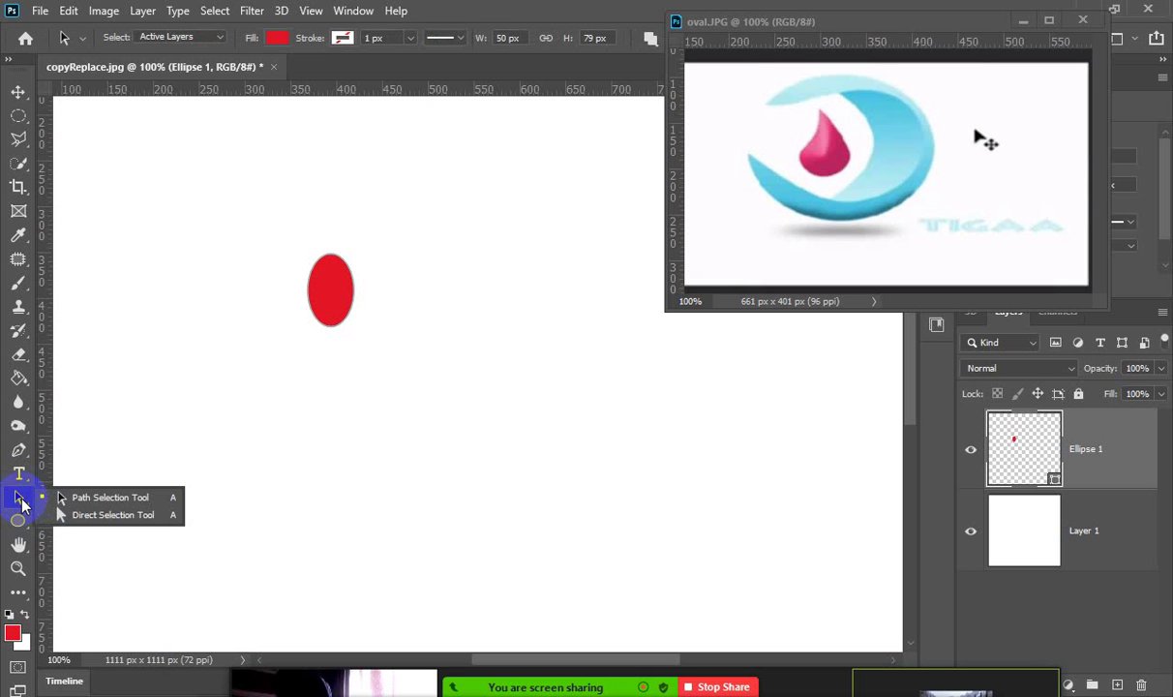
left_click(82, 515)
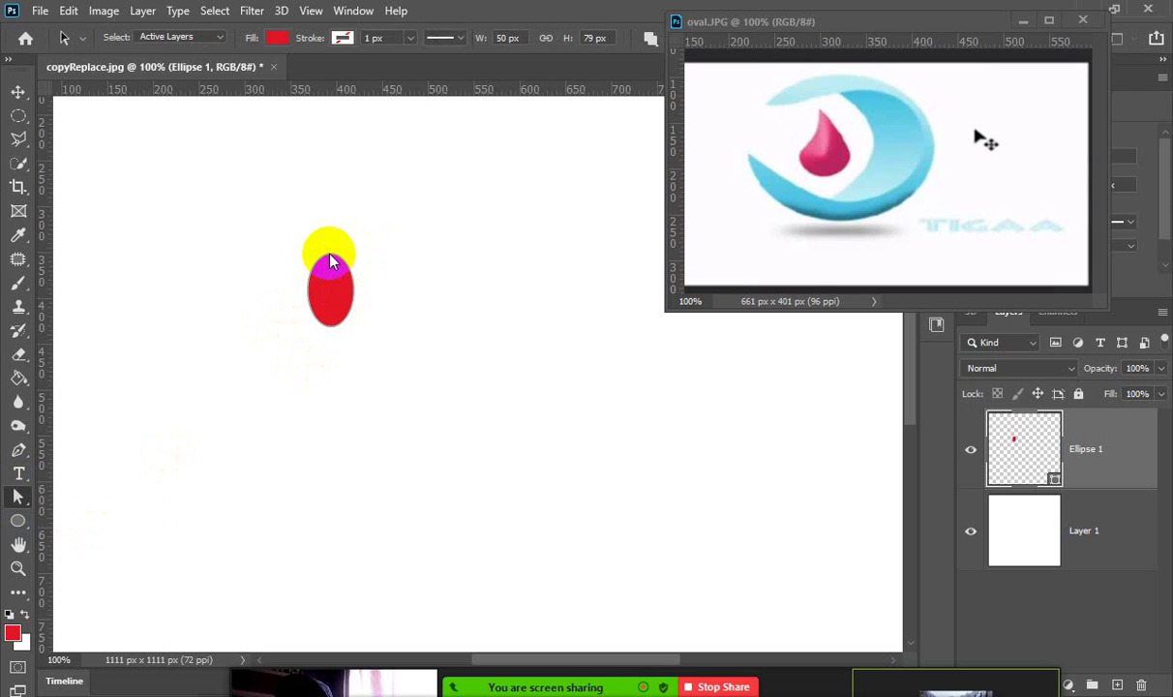
key("shift+a")
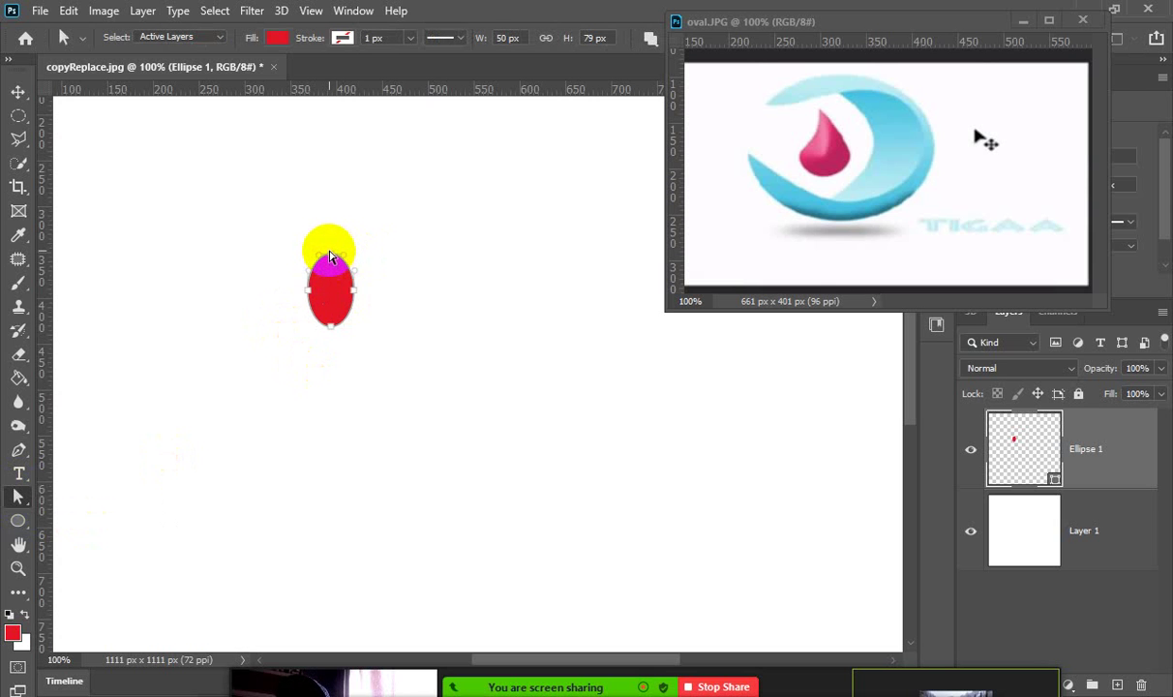
left_click(307, 283)
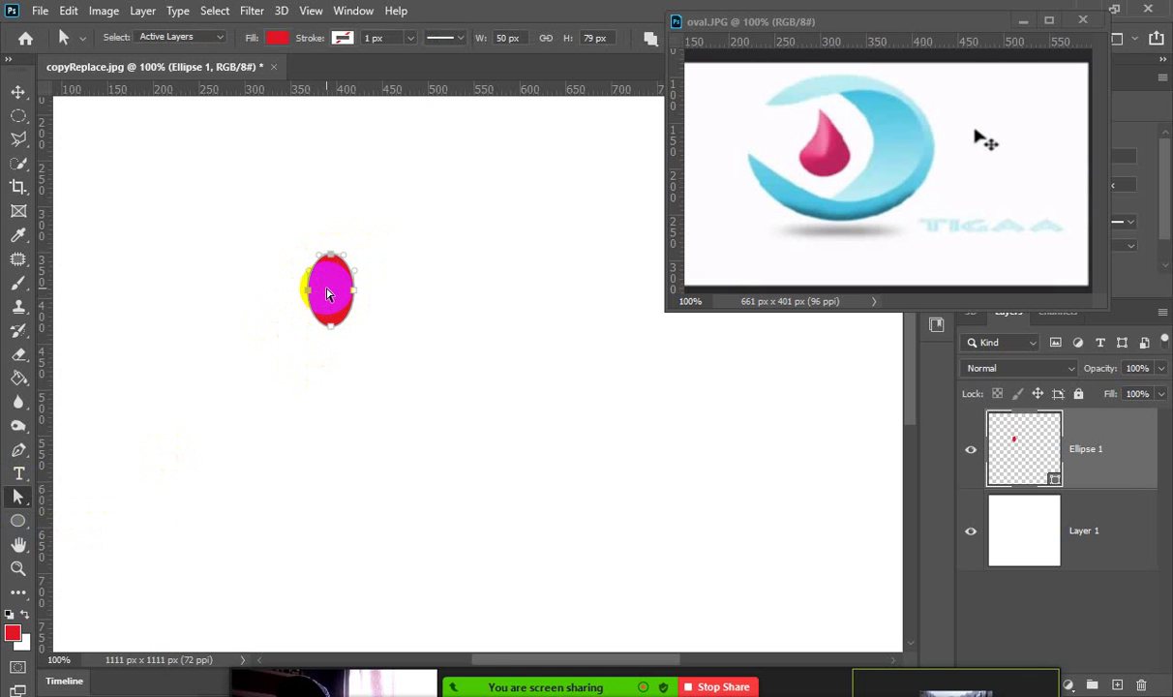
key("ctrl+plus")
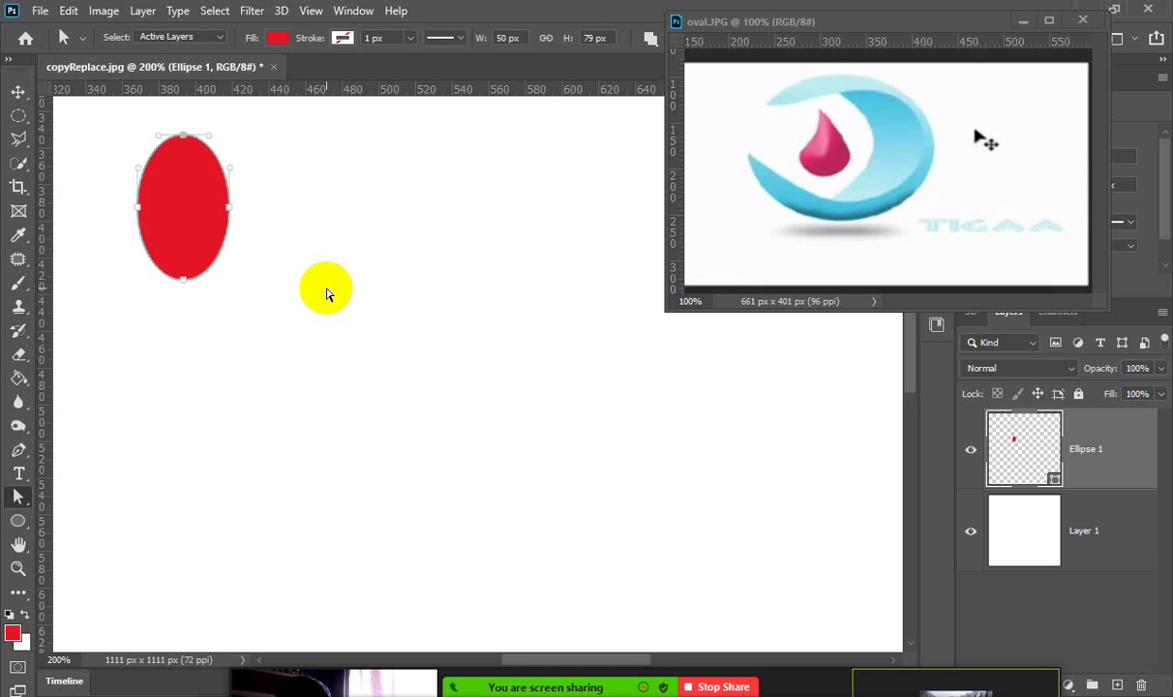
left_click_drag(343, 301, 528, 479)
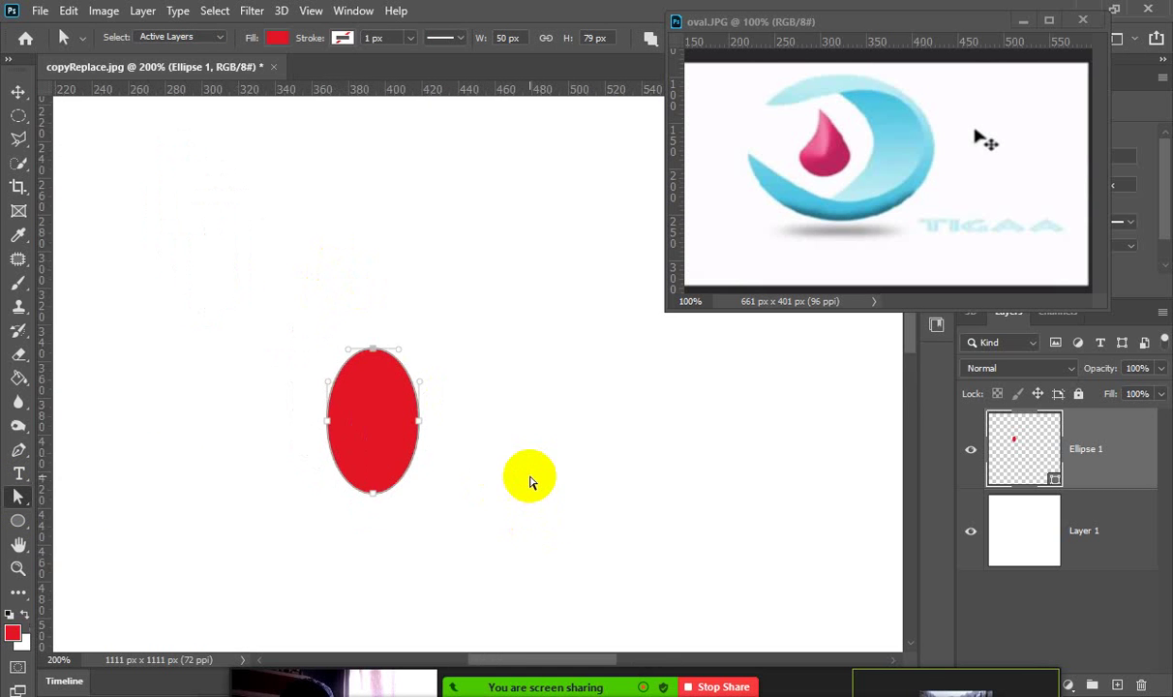
key("ctrl+plus")
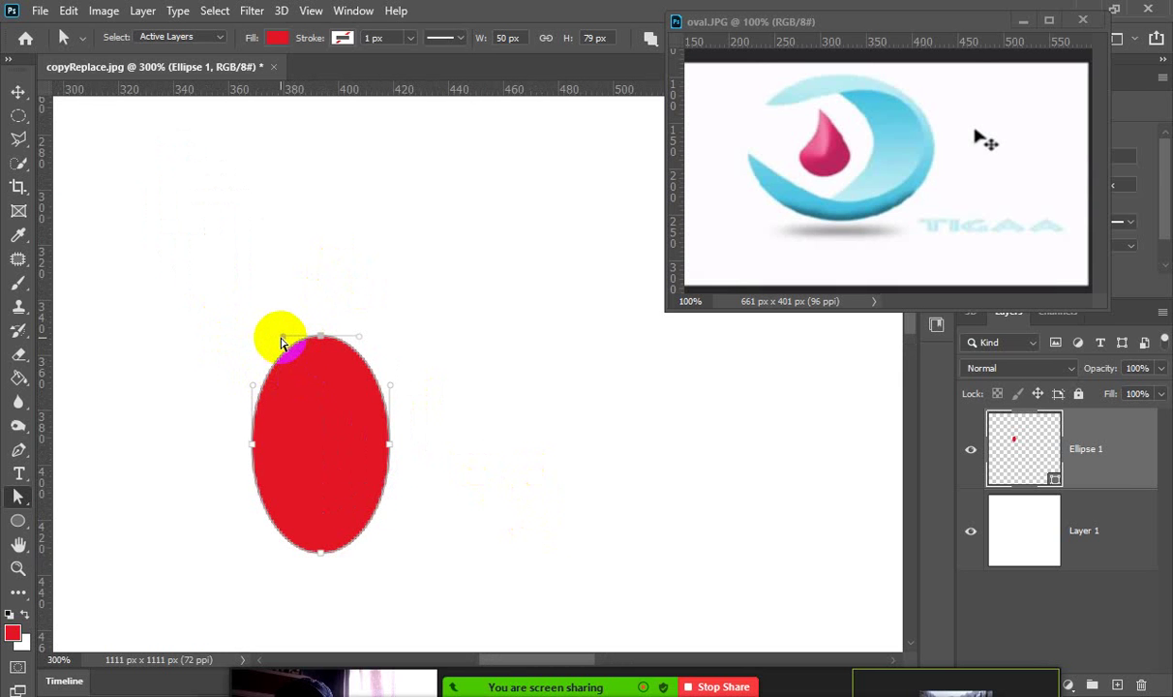
left_click_drag(281, 343, 294, 385)
left_click(534, 277)
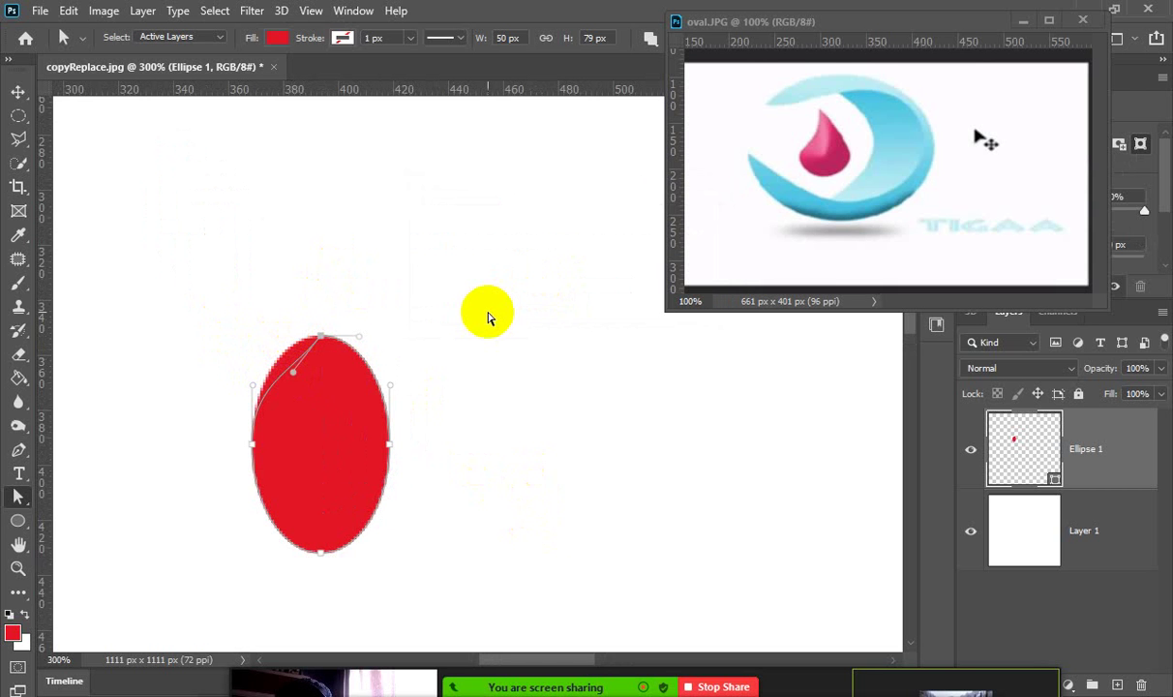
Try to curve the ellipse's upper-left edge inward using the left anchor's upper handle and the top anchor's left handle.
left_click_drag(262, 387, 336, 385)
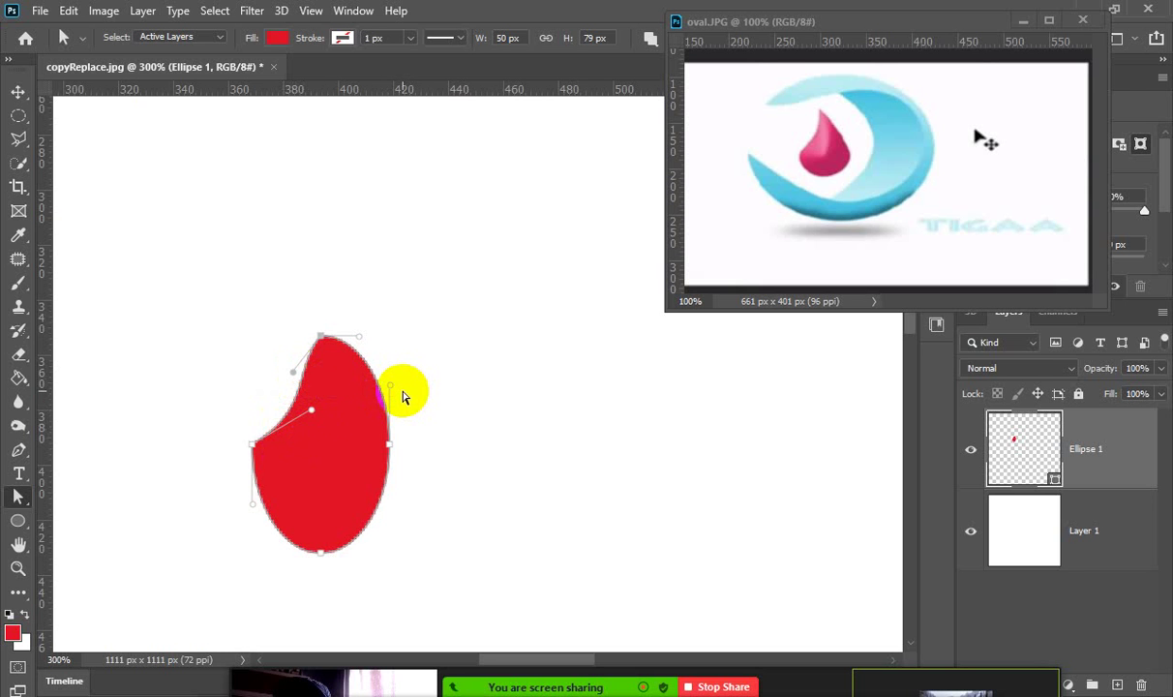
left_click(307, 386)
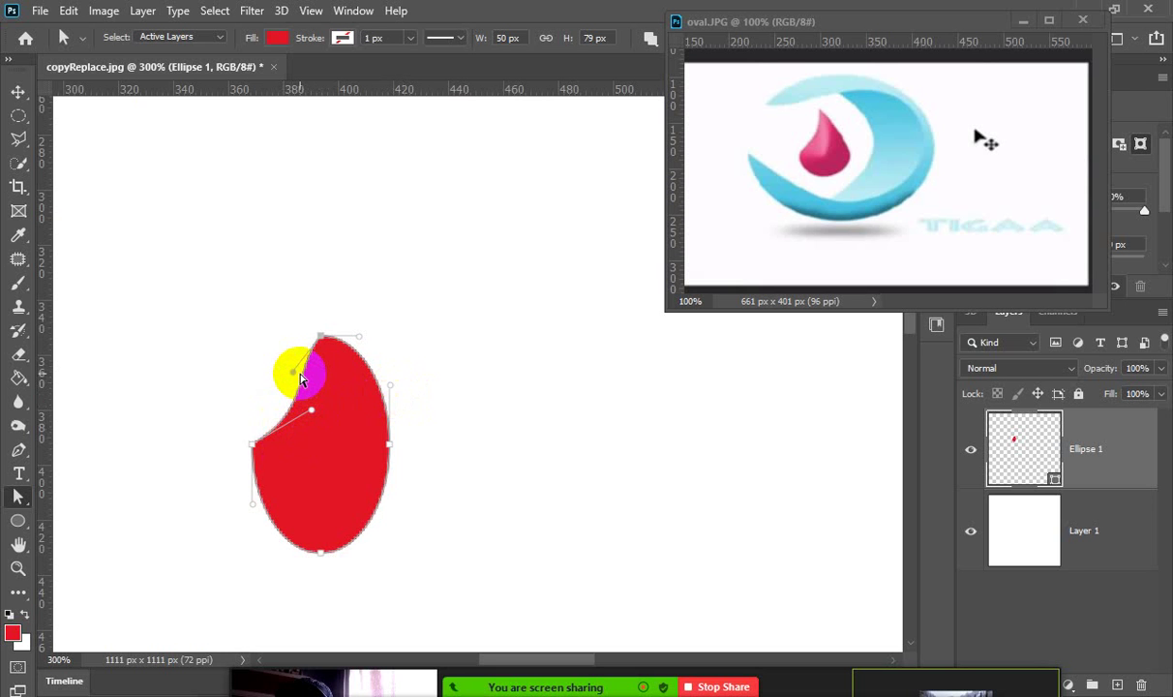
left_click_drag(294, 371, 325, 395)
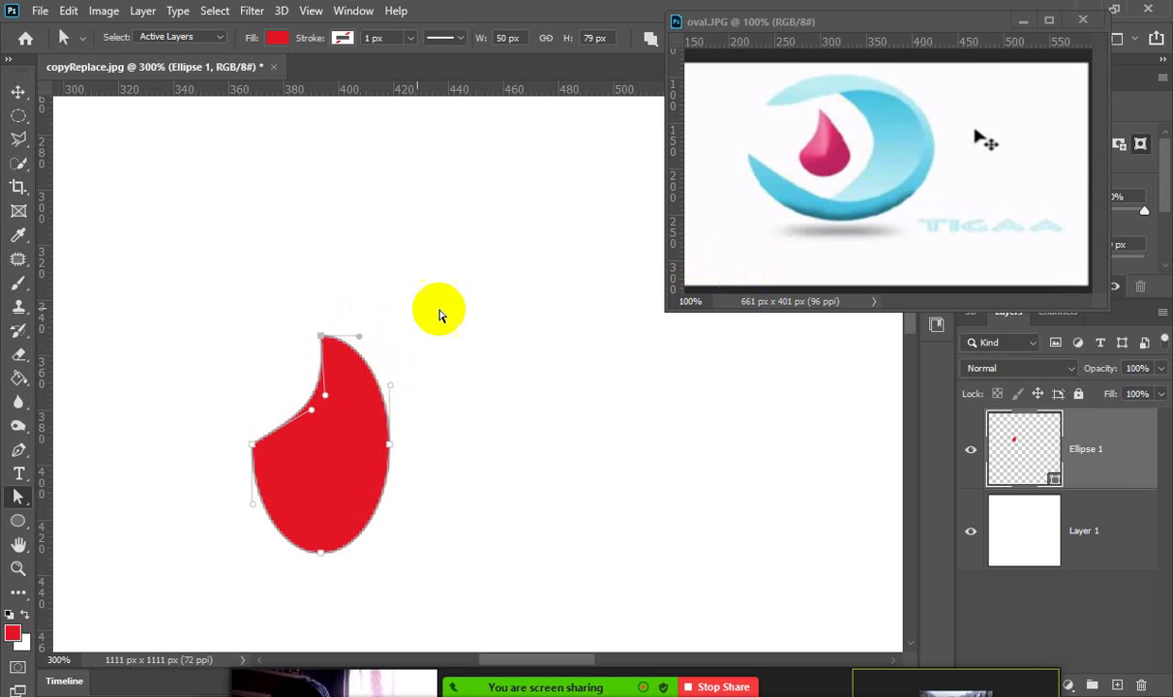
Try to slim the upper-right edge by lowering the top anchor's right handle, and undo the stray bulge pulled from that side.
left_click(360, 338)
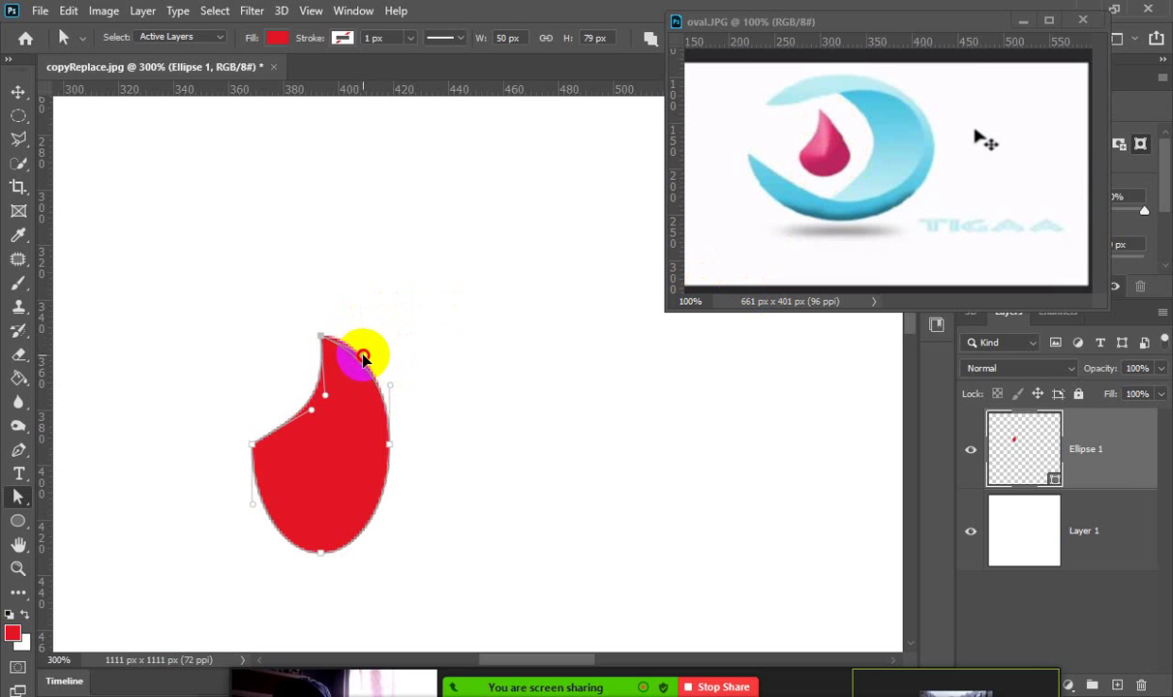
left_click_drag(373, 374, 394, 392)
left_click(393, 388)
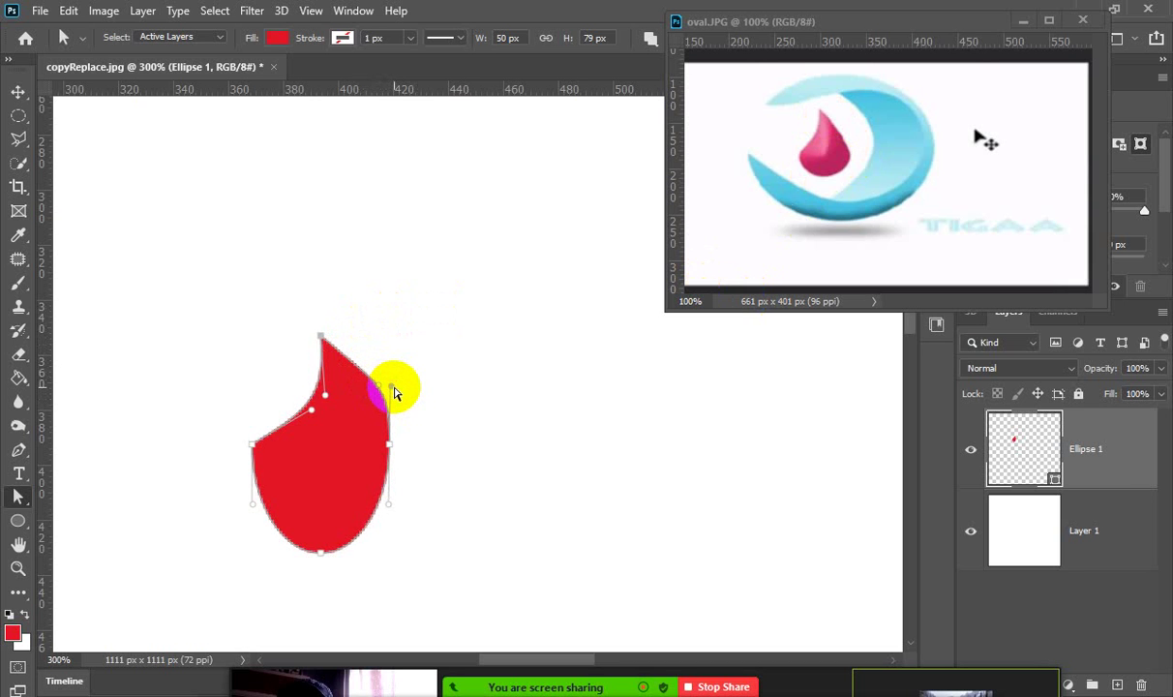
left_click_drag(392, 391, 360, 404)
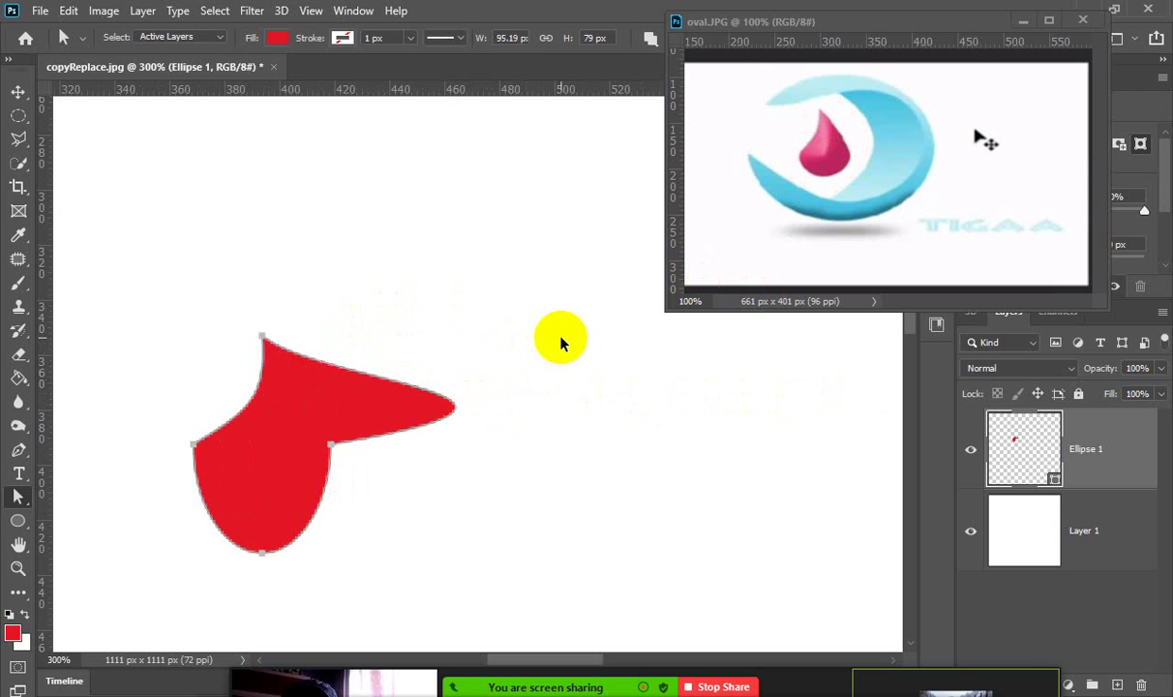
key("ctrl+z")
Try to angle the right anchor's upper handle slightly inward to smooth the shape's right shoulder.
left_click(339, 390)
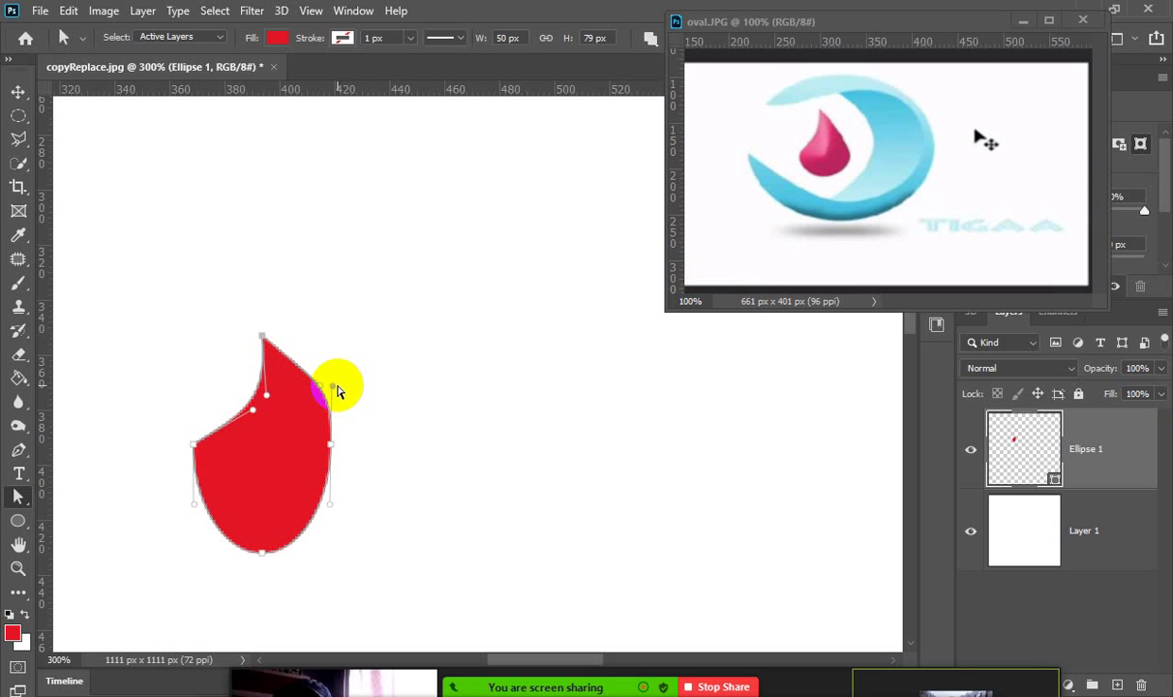
mouse_move(339, 390)
left_mouse_down()
mouse_move(316, 392)
mouse_move(327, 387)
left_mouse_up()
key("ctrl+z")
left_click(309, 393)
left_click(322, 390)
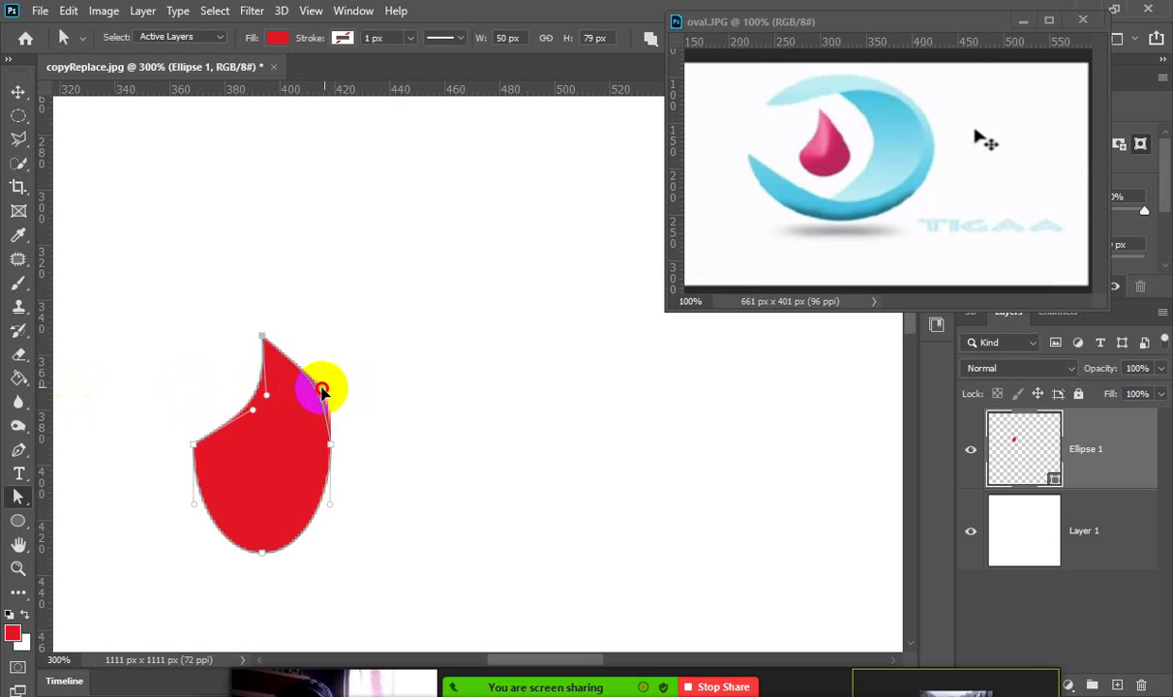
left_click(376, 362)
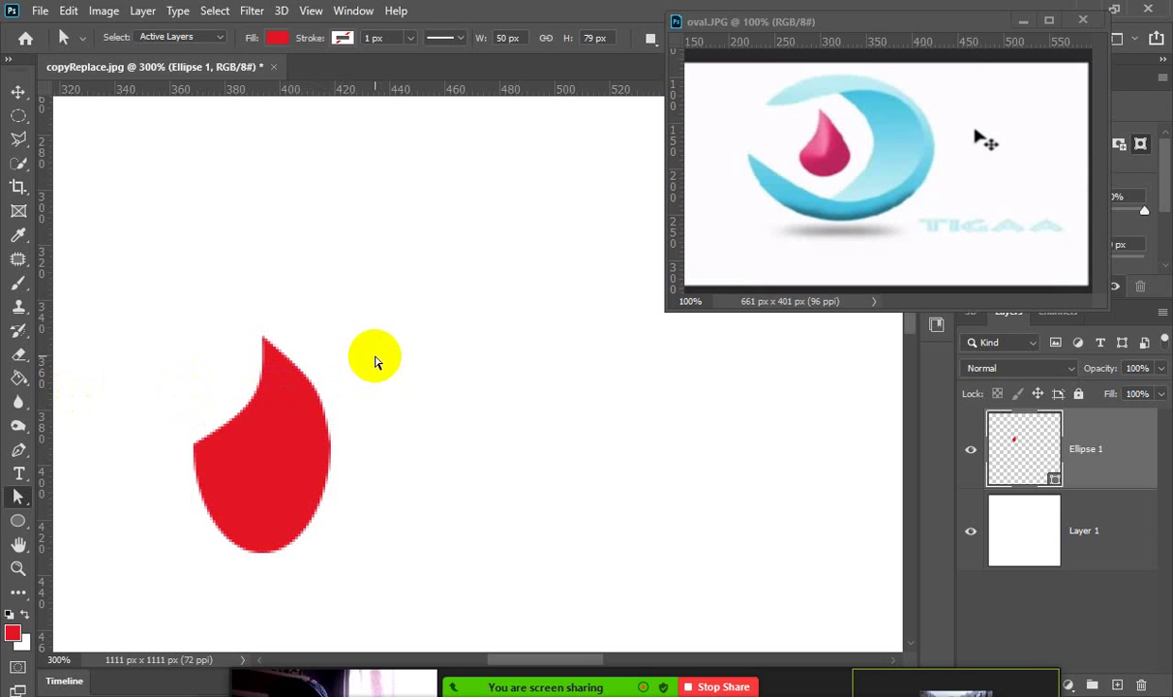
Try to lengthen the left anchor's upper handle toward the shape's tip.
left_click(218, 445)
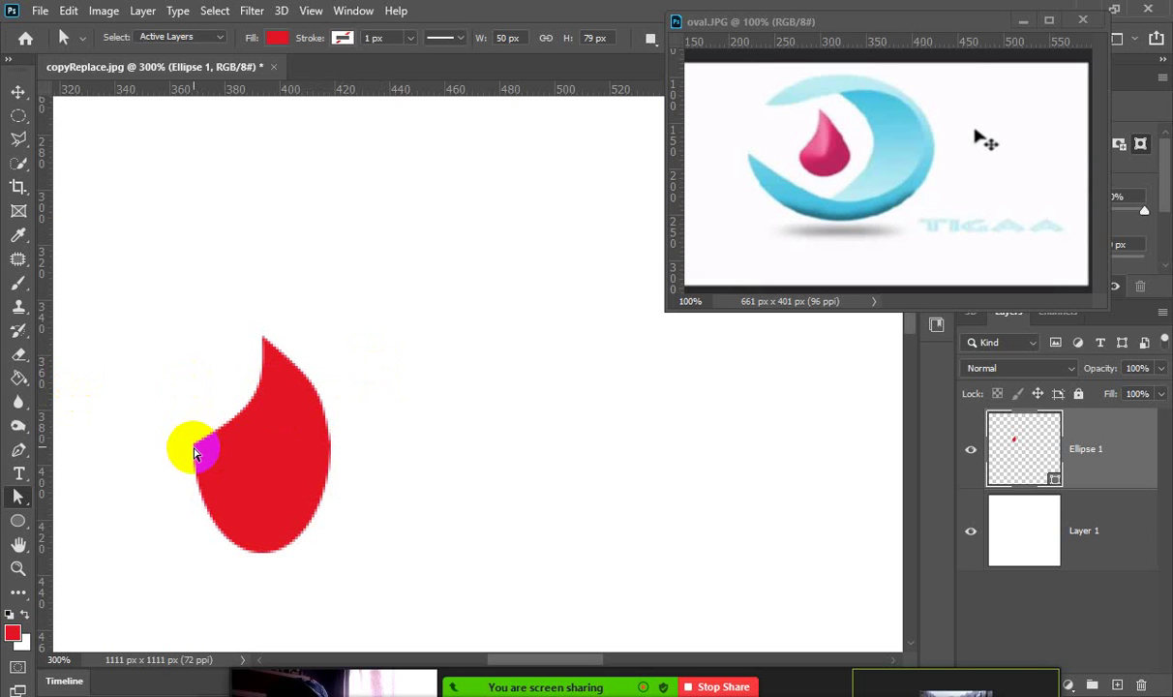
left_click(193, 444)
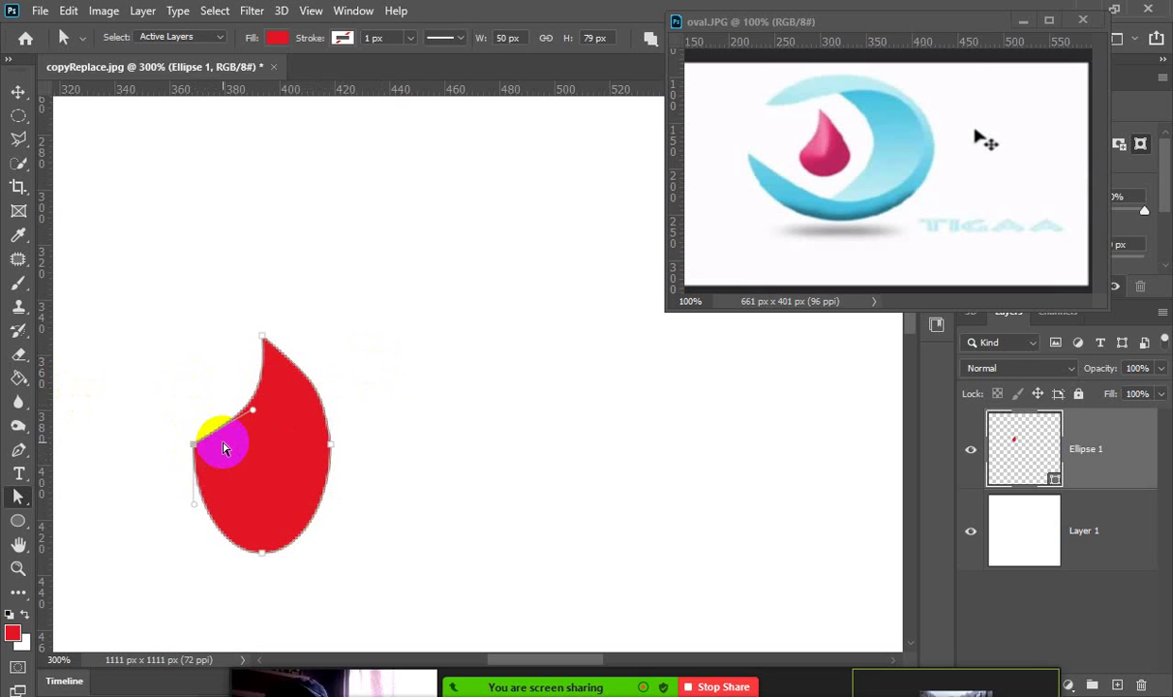
left_click_drag(216, 444, 271, 382)
Undo all the anchor handle edits on the red shape, back to the plain ellipse.
key("ctrl+z")
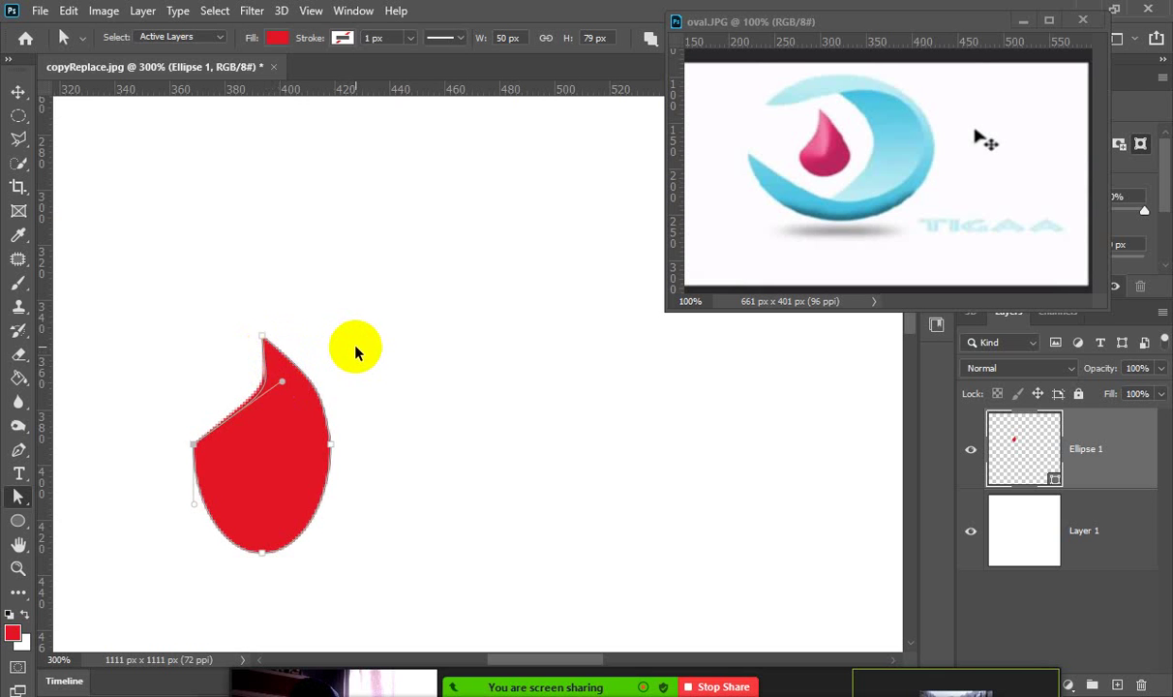
key("ctrl+z")
key("ctrl+z")
key("ctrl+z")
key("ctrl+z")
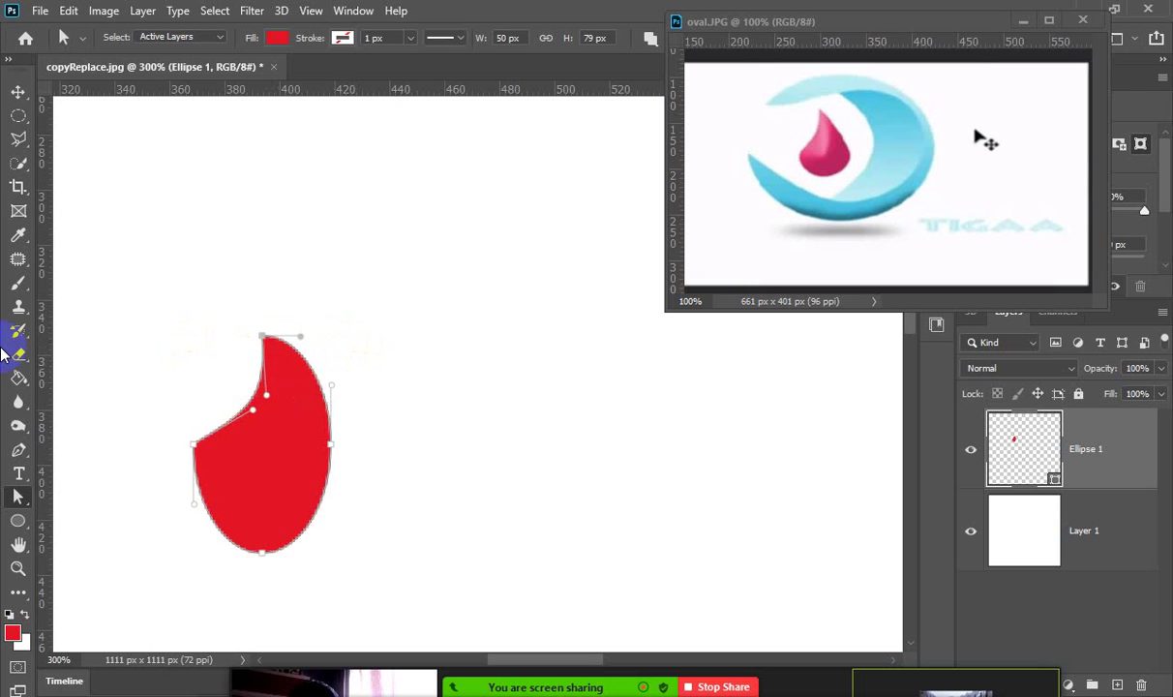
key("ctrl+z")
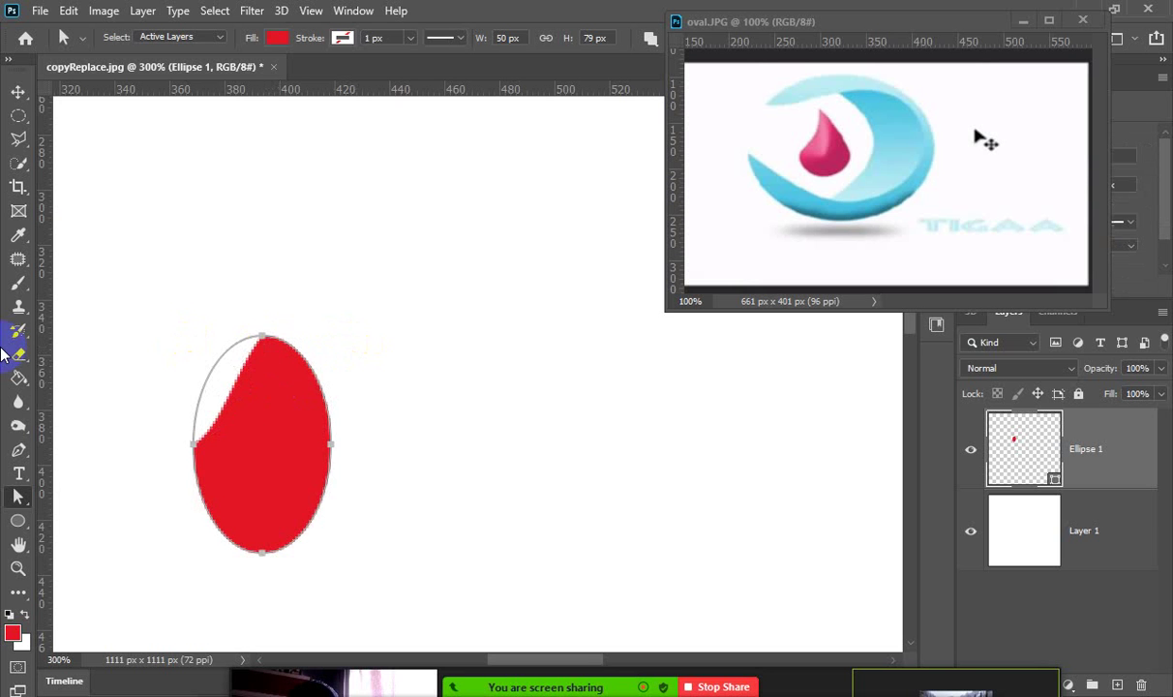
key("ctrl+z")
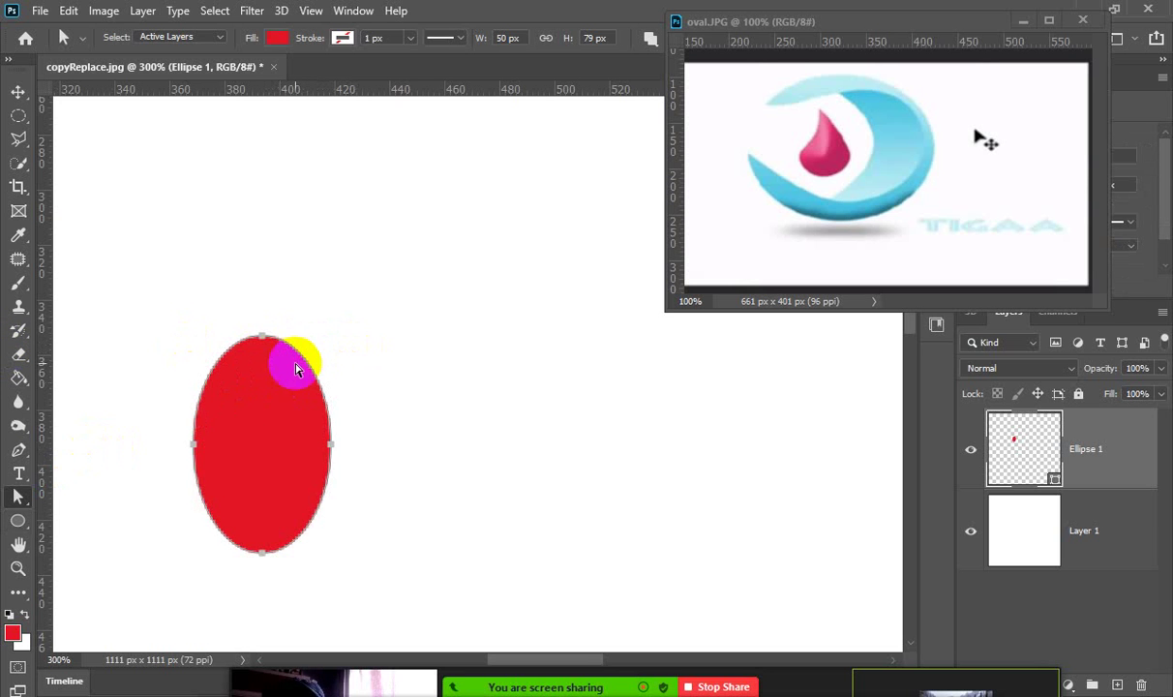
left_click(278, 397)
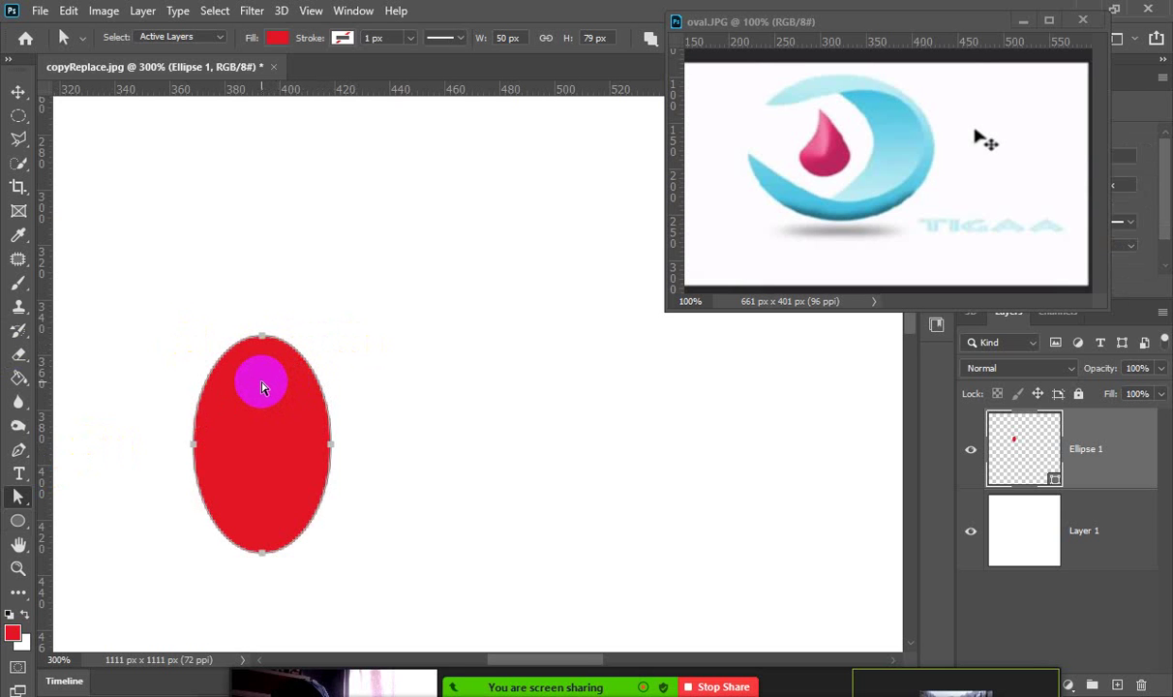
right_click(261, 387)
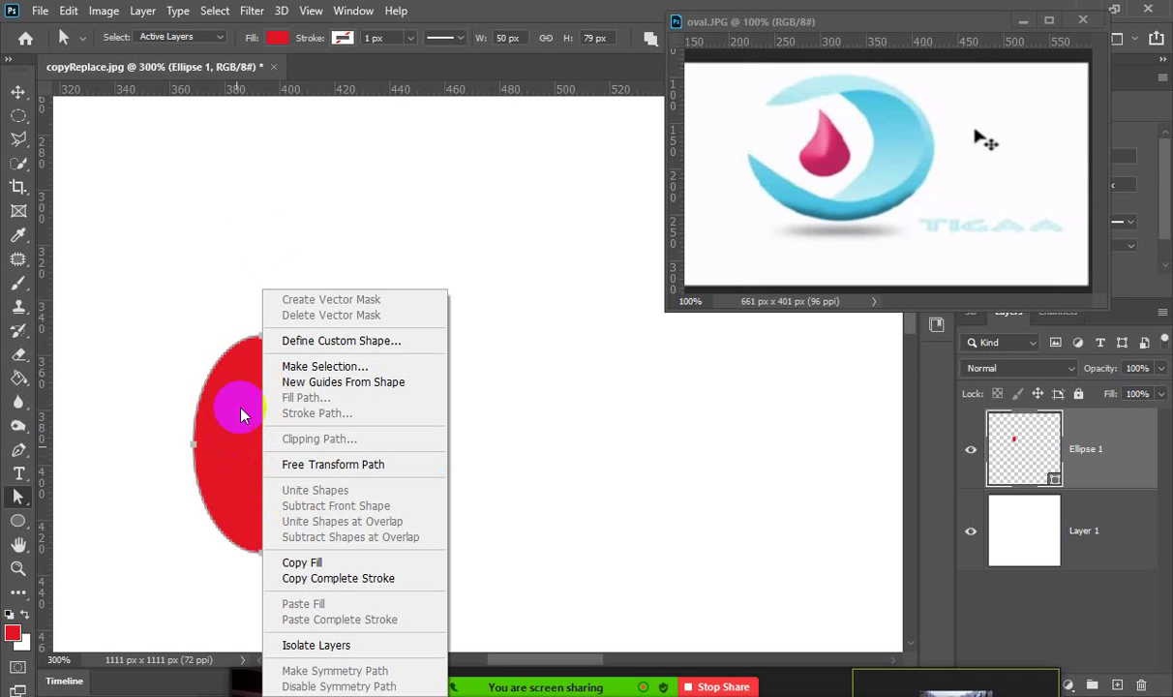
left_click(254, 215)
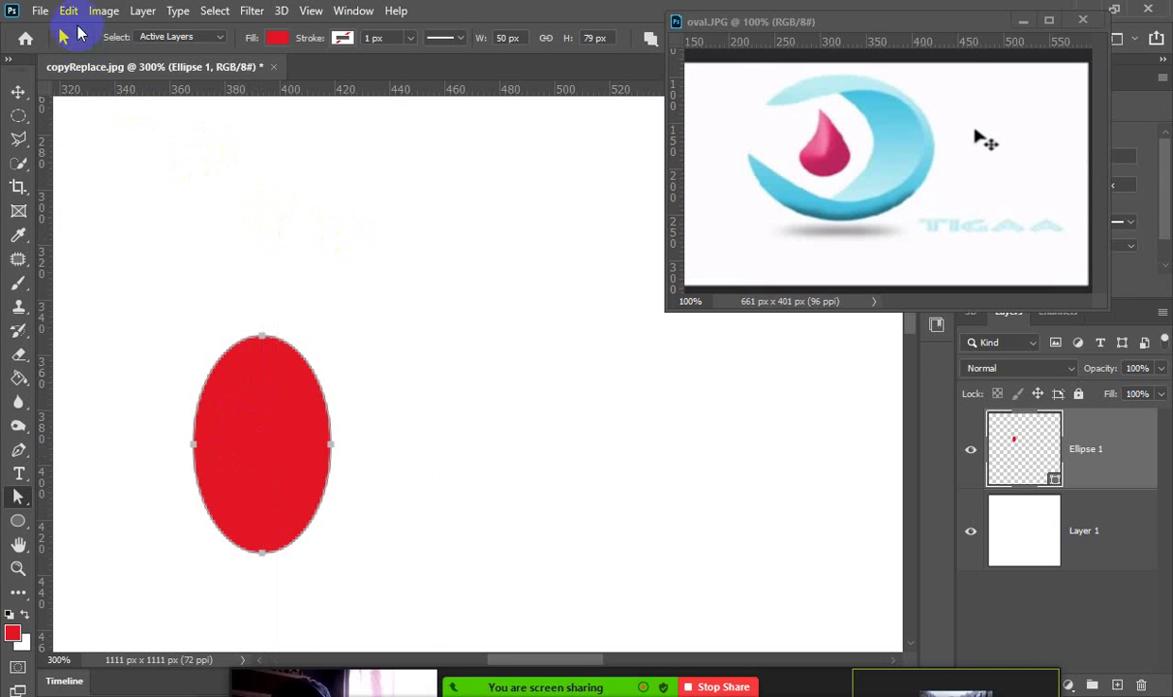
Apply a Warp transform to the ellipse path and bend its upper-left side inward.
left_click(68, 10)
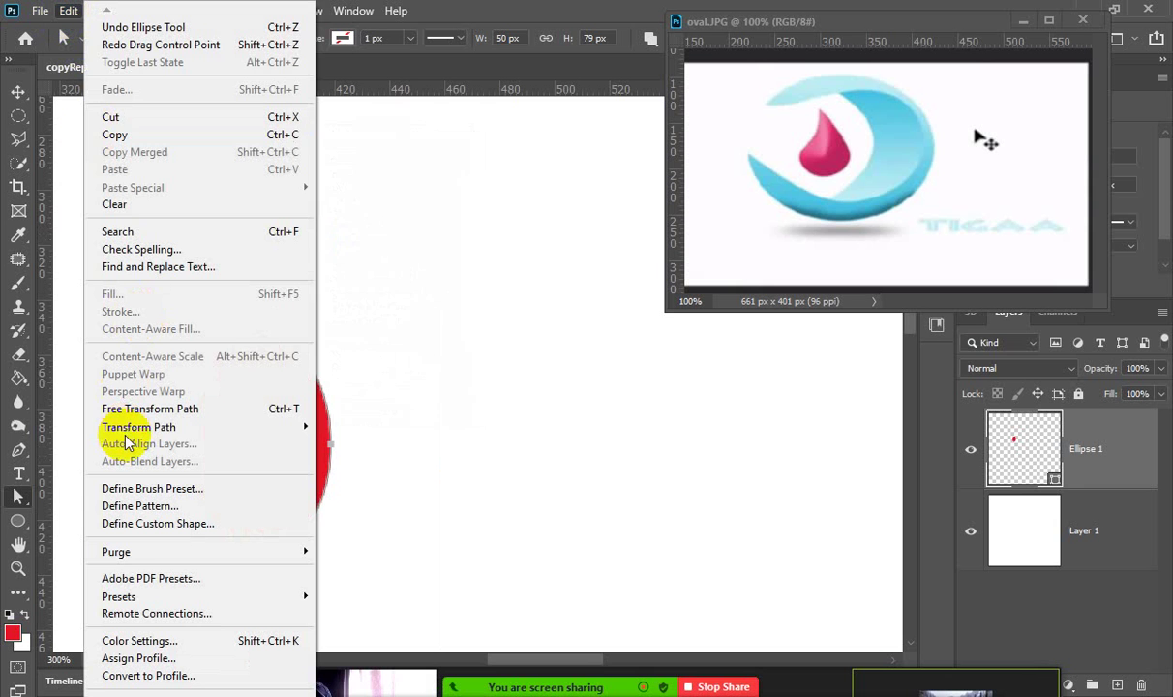
mouse_move(135, 428)
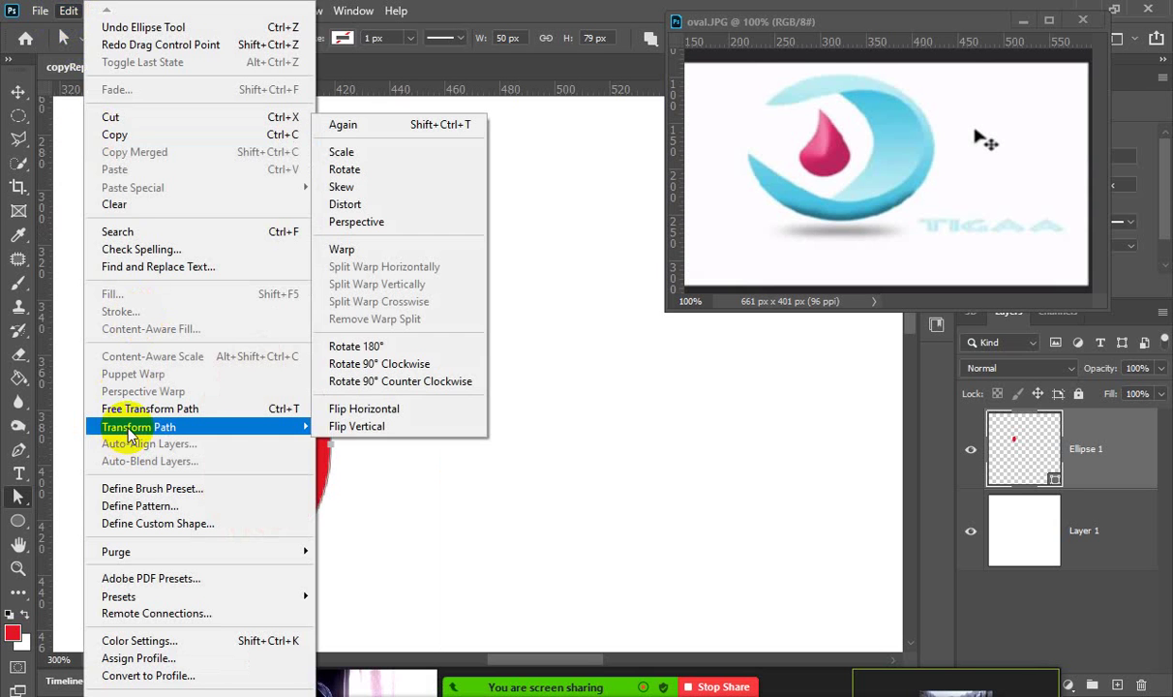
left_click(367, 250)
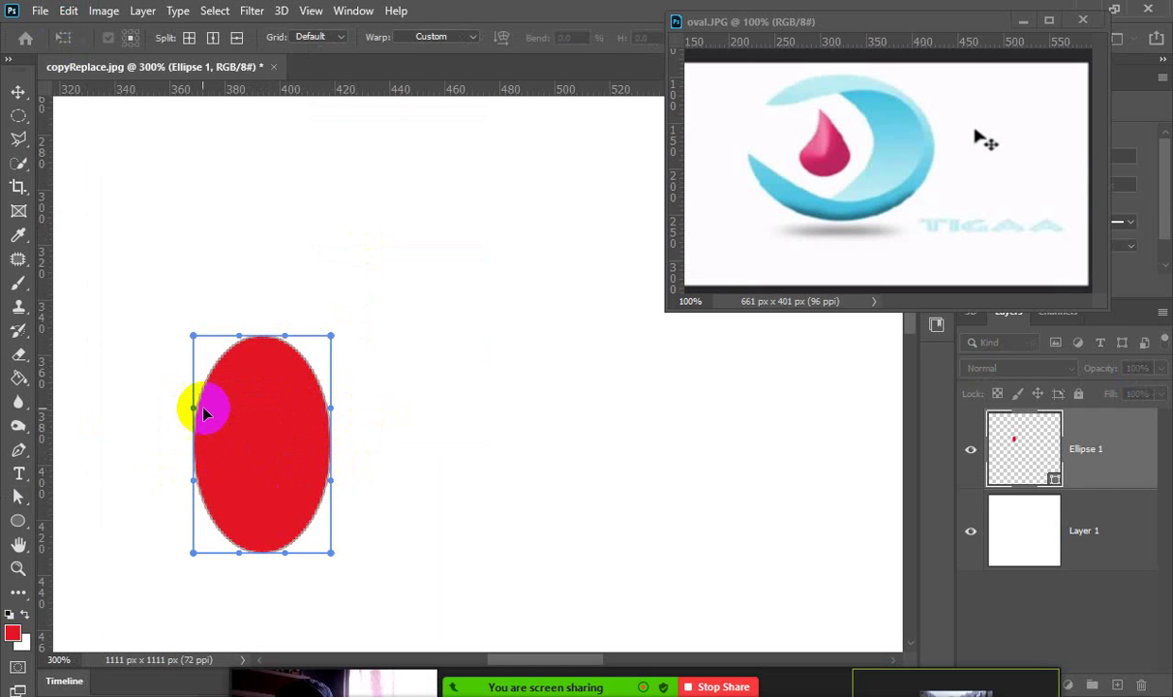
left_click_drag(193, 411, 297, 426)
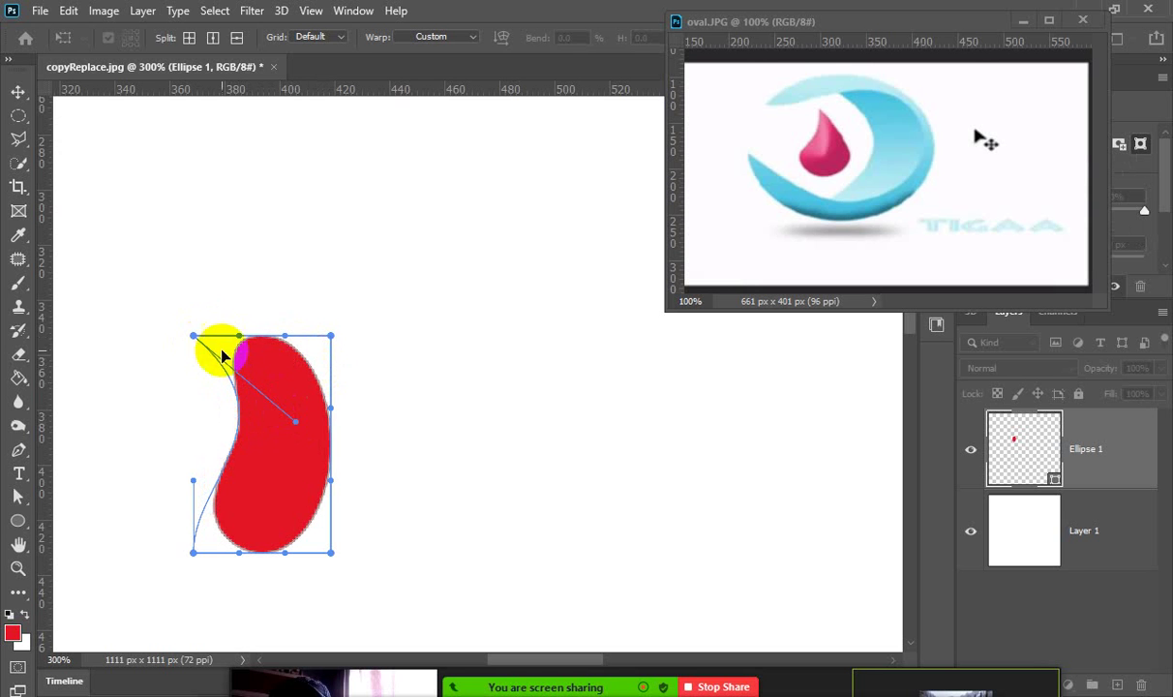
Warp the red ellipse further, pulling its top upward, deepening the upper-left curve inward and bulging the lower-left side outward.
left_click_drag(239, 335, 267, 287)
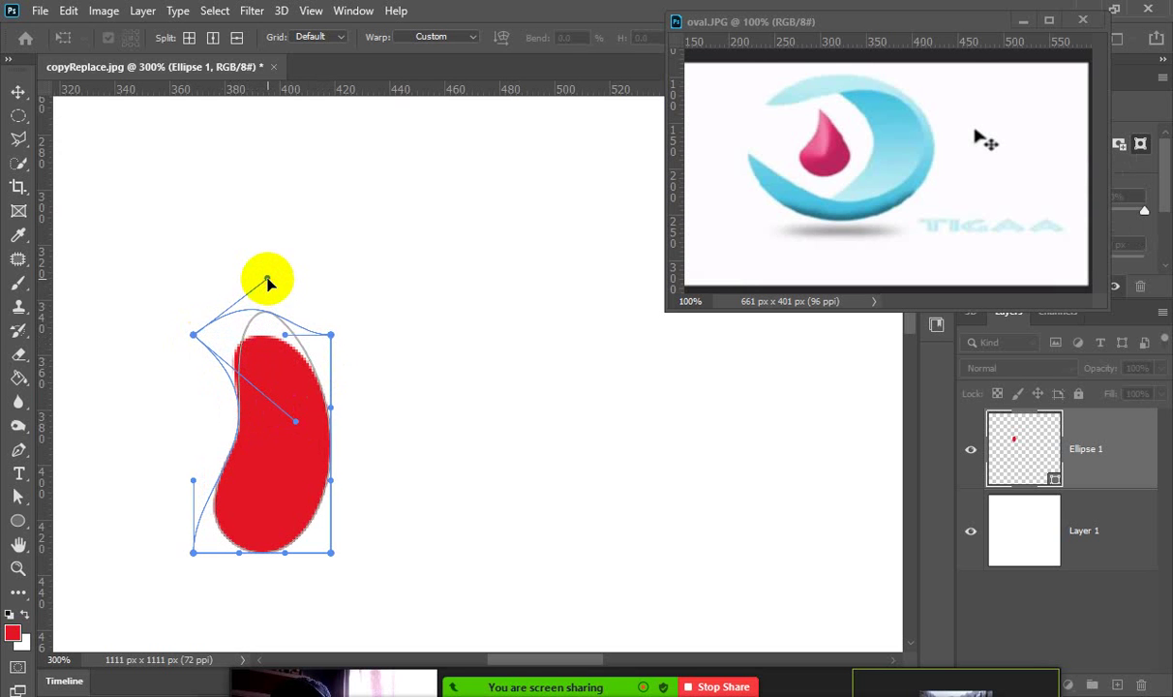
mouse_move(284, 336)
left_mouse_down()
mouse_move(286, 346)
mouse_move(283, 335)
left_mouse_up()
left_click(230, 479)
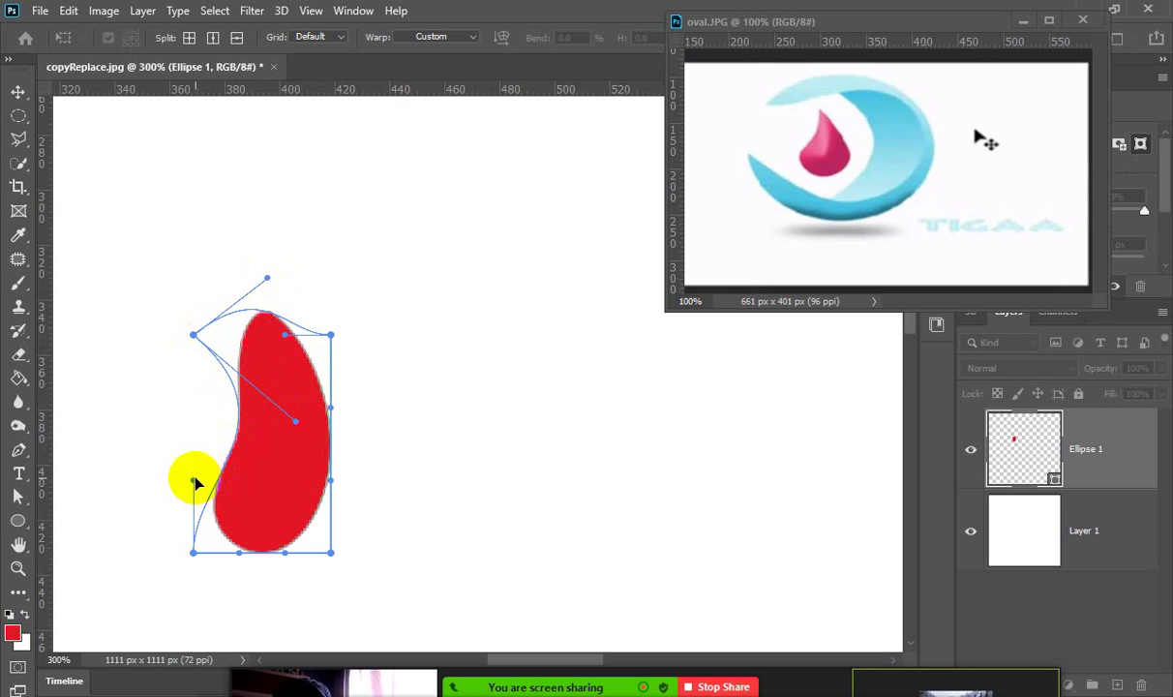
left_click_drag(197, 481, 168, 451)
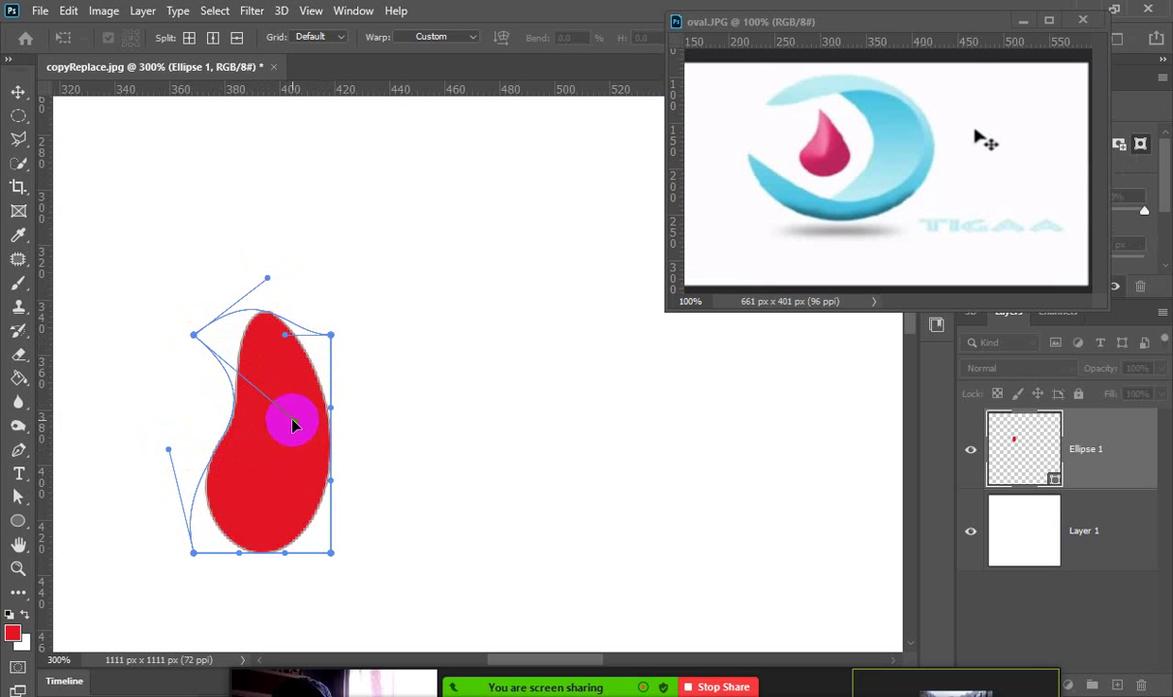
left_click_drag(294, 424, 345, 416)
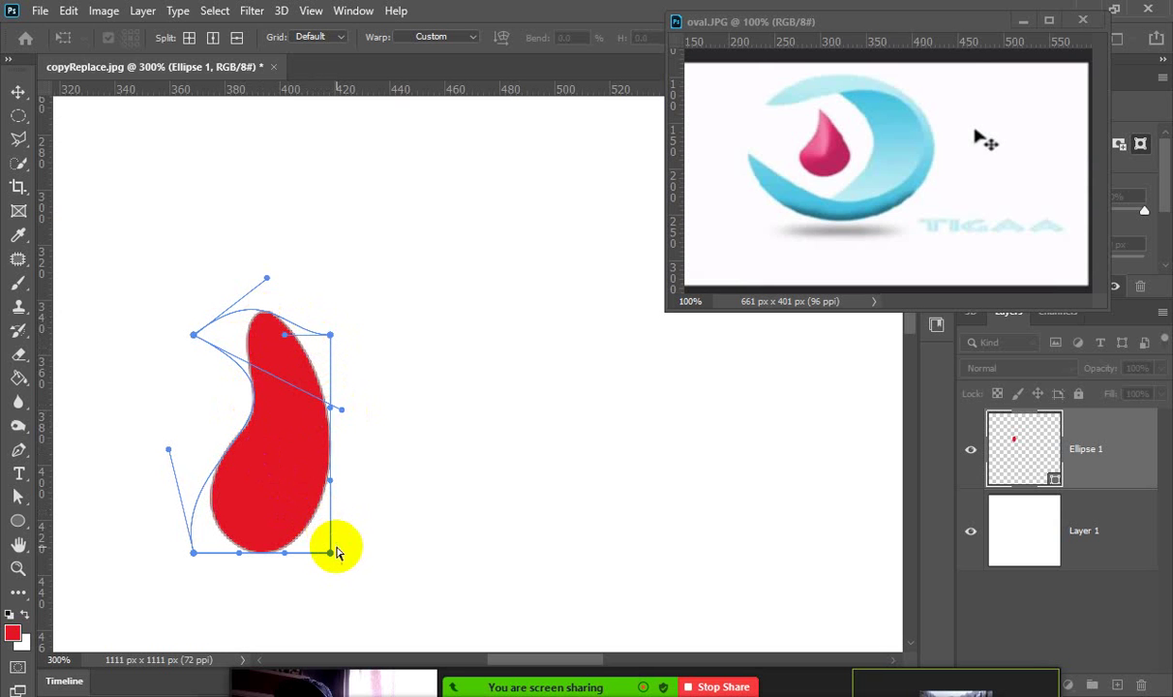
Compare the warped shape's left curve and tip with the pink drop in the oval.JPG reference.
left_click(293, 519)
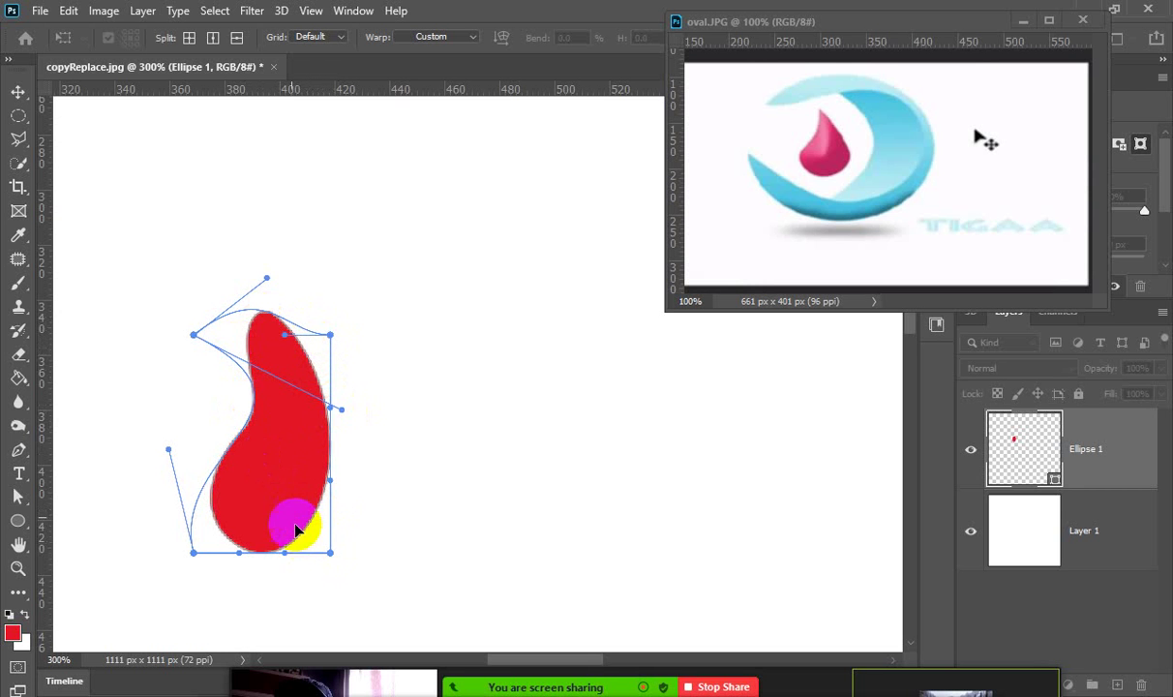
left_click(297, 409)
left_click(262, 413)
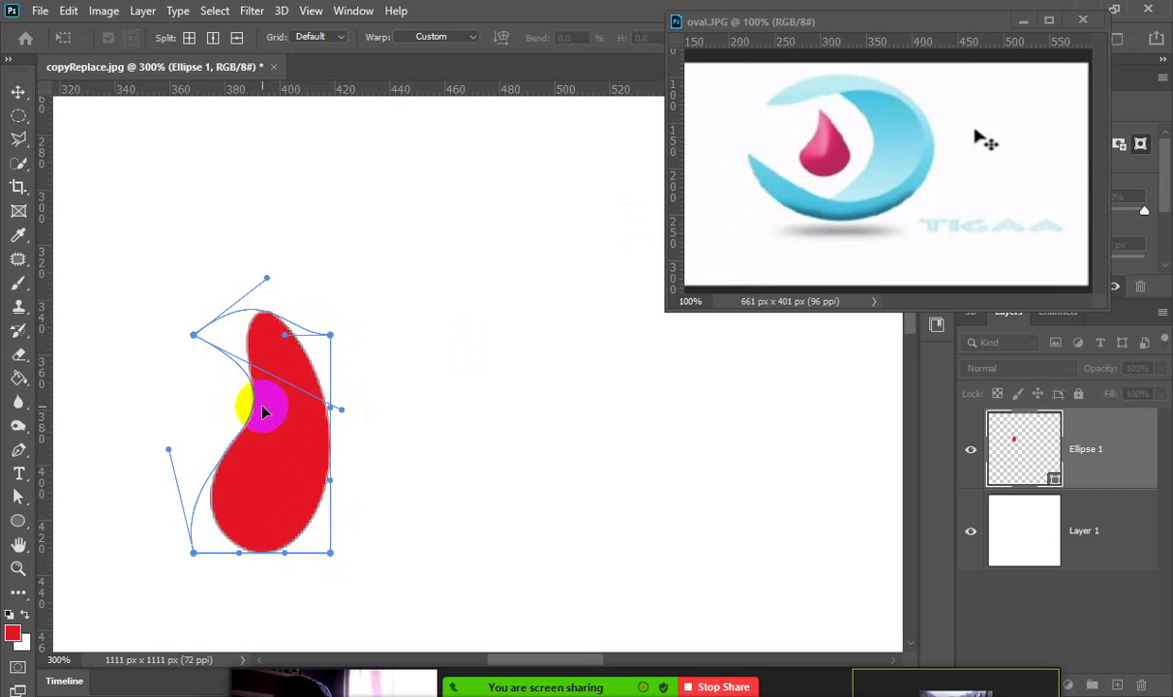
left_click(262, 379)
left_click(270, 346)
left_click(257, 378)
left_click(244, 416)
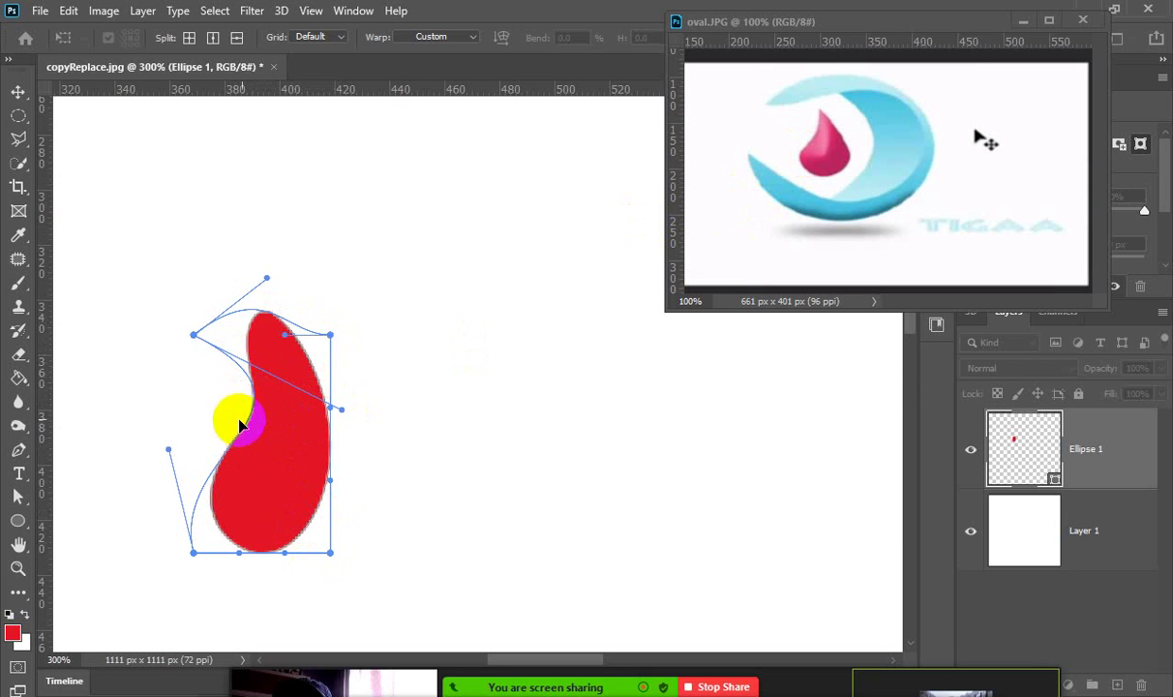
left_click(259, 315)
left_click(248, 352)
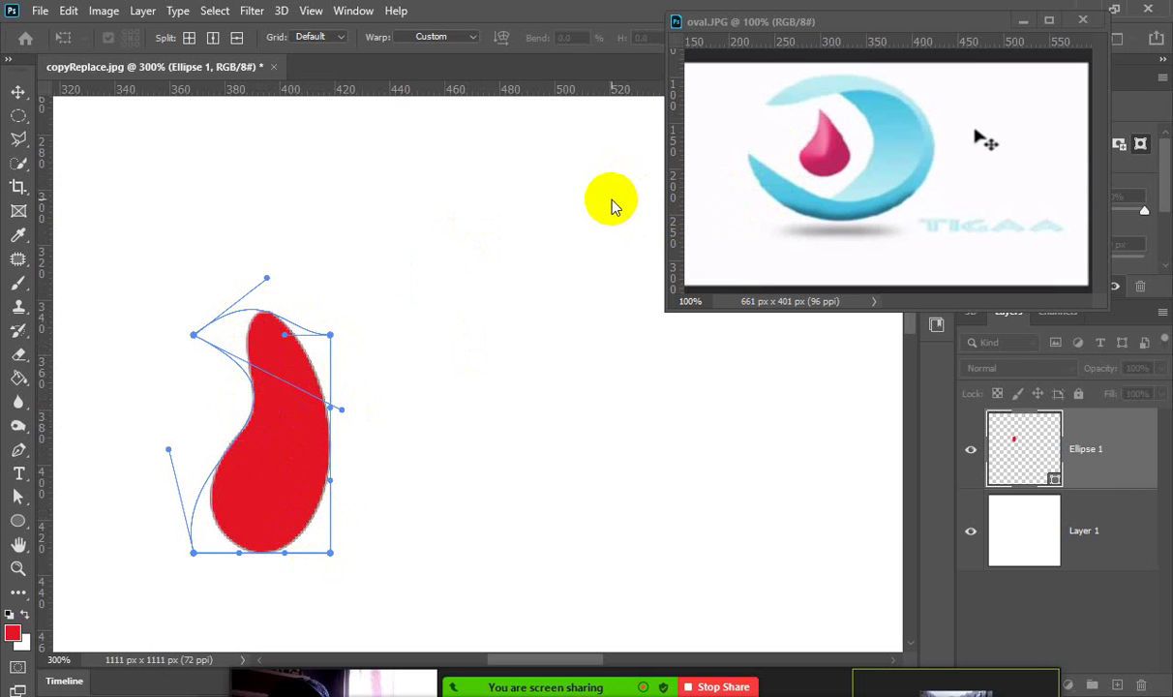
left_click(254, 387)
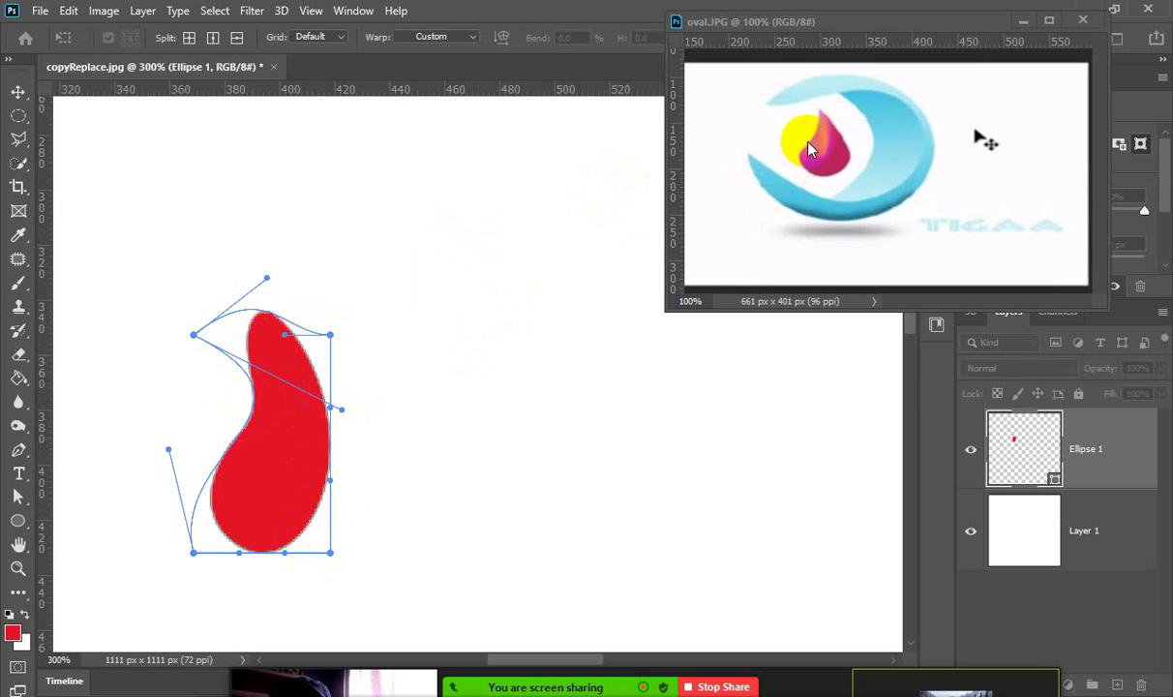
left_click(305, 348)
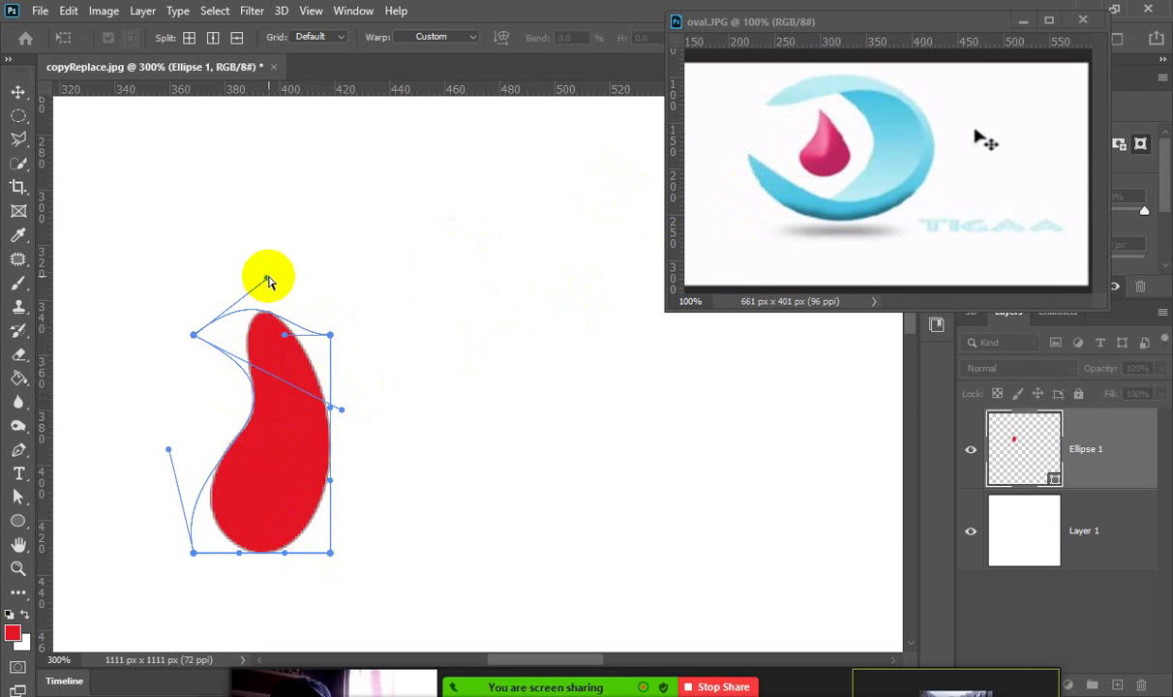
Stretch the warped shape's tip upward, straighten its right shoulder slightly, and apply the warp as a regular path.
left_click(281, 337)
left_click_drag(285, 336, 275, 241)
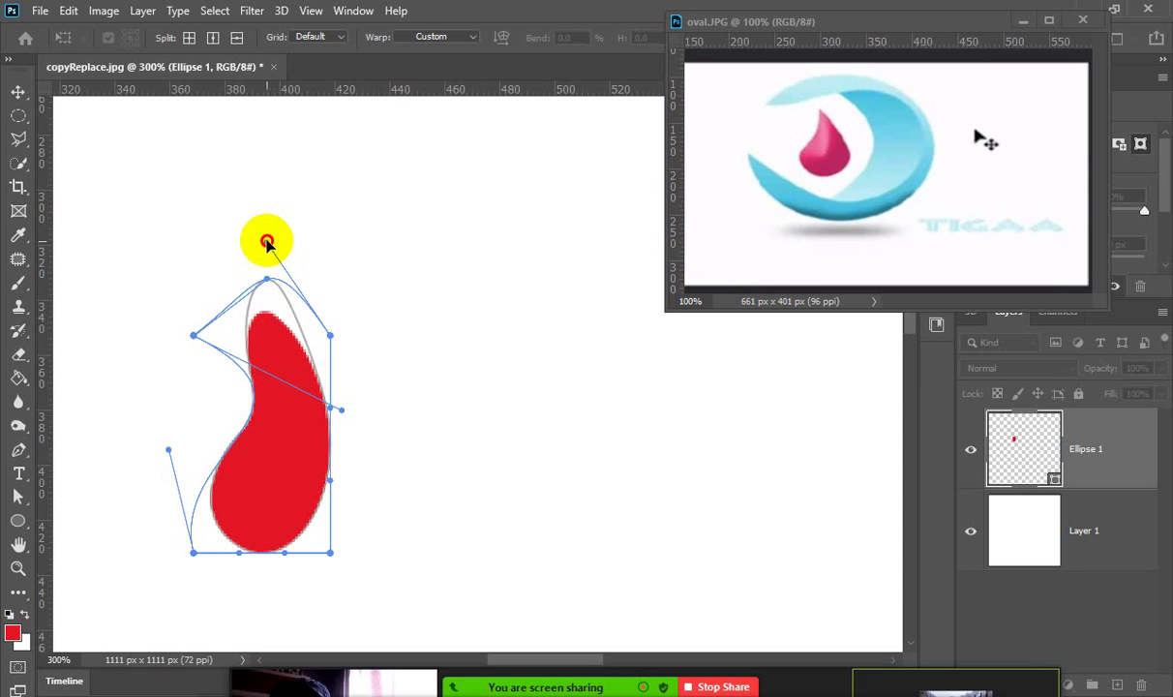
left_click(271, 286)
left_click_drag(271, 286, 271, 242)
left_click(303, 336)
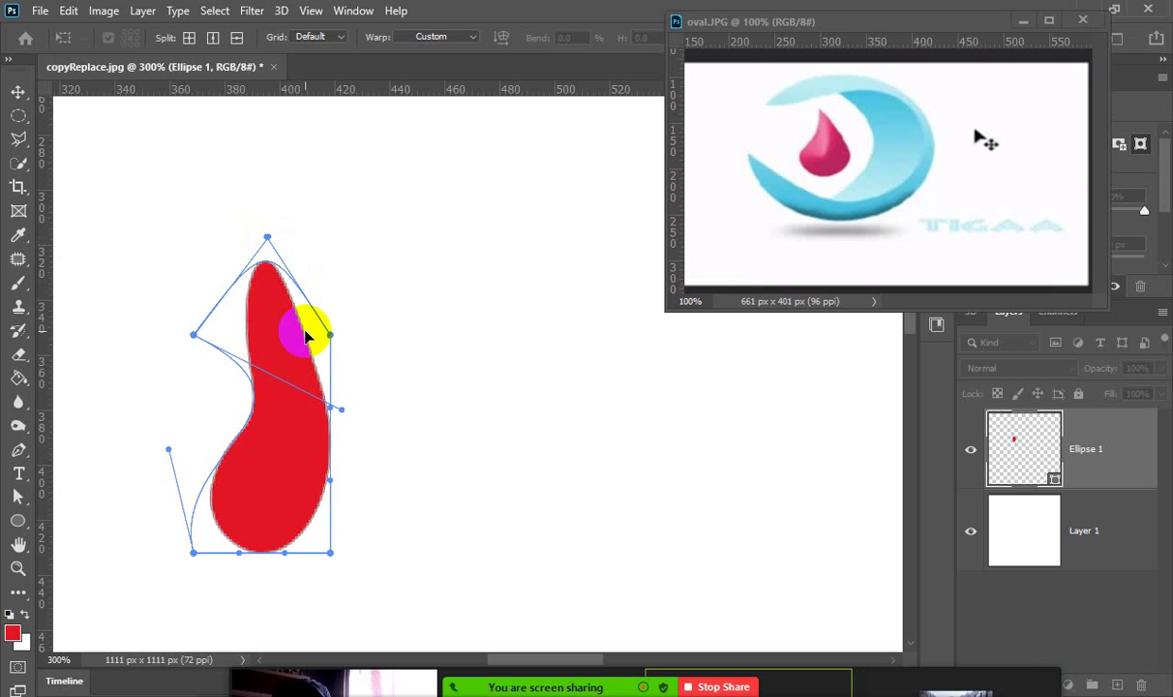
left_click_drag(307, 336, 320, 327)
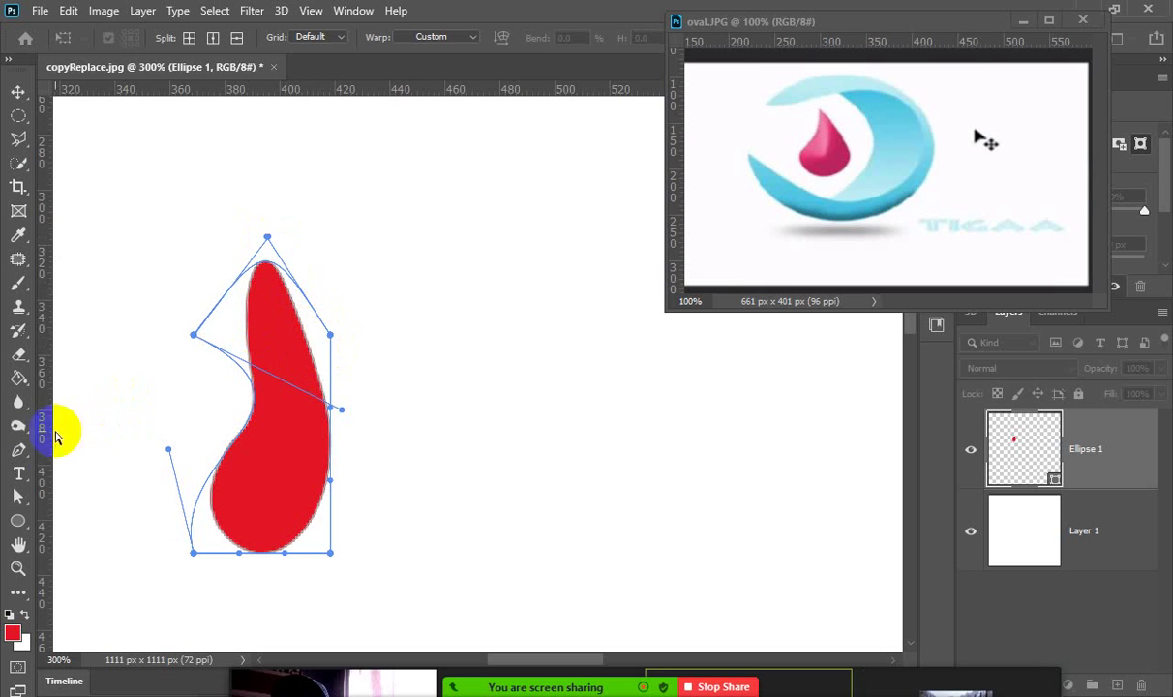
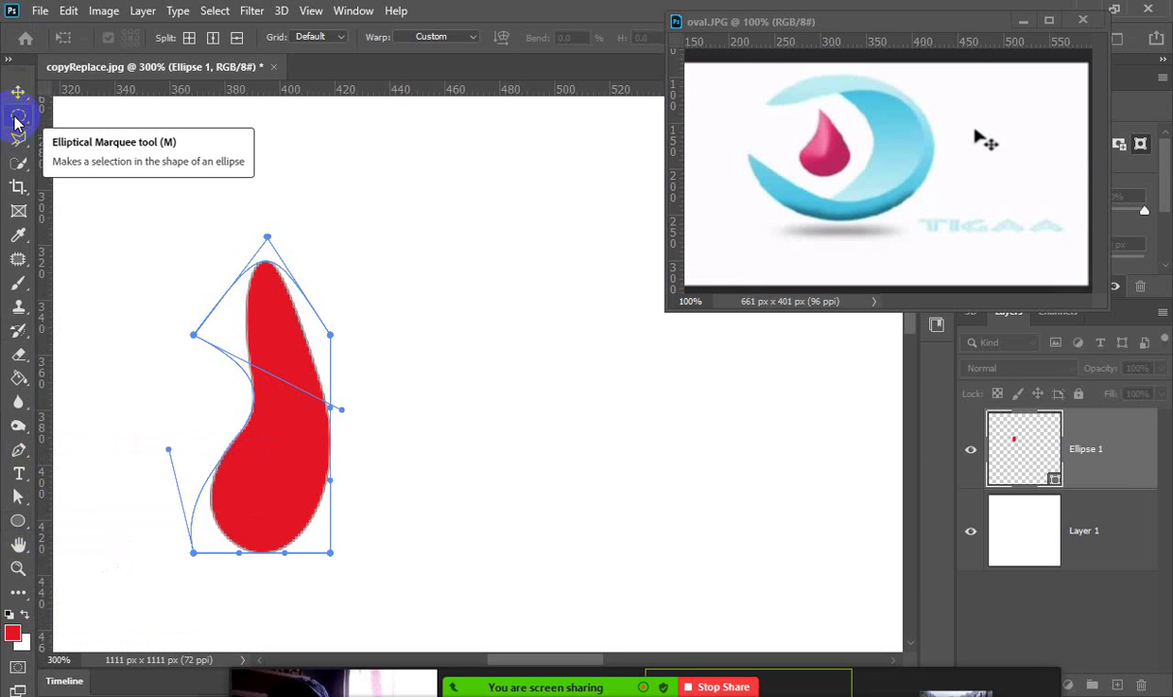
left_click(19, 116)
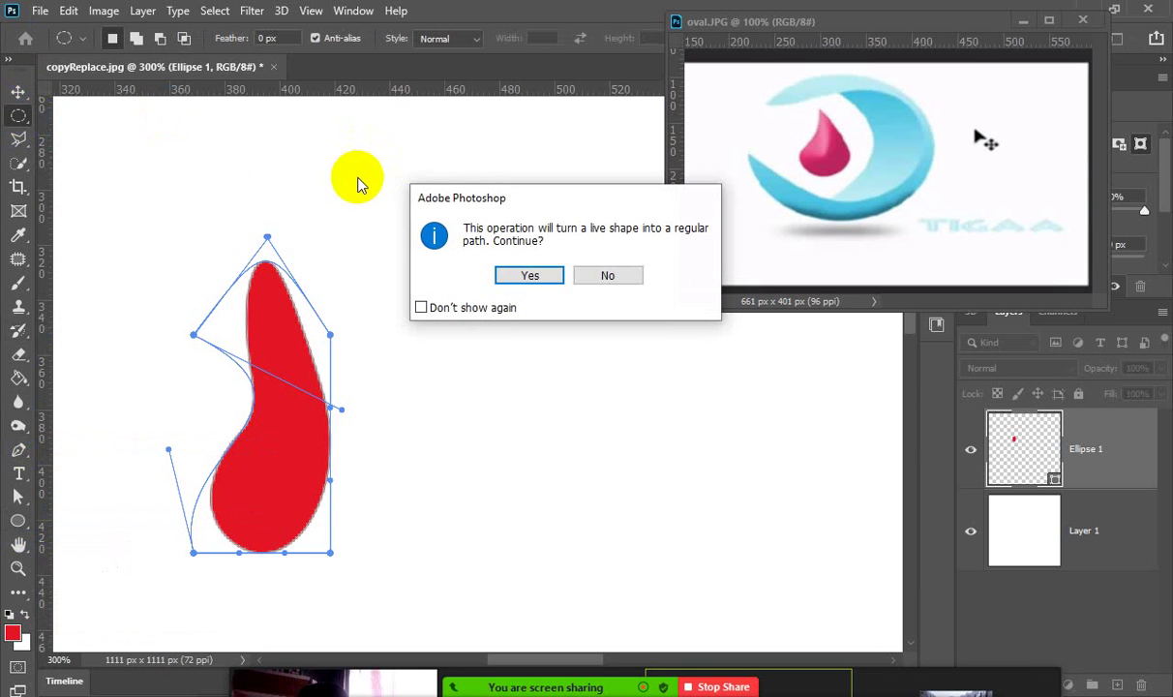
left_click(518, 274)
Make a circular selection above and to the right of the drop and fill it with red on a new layer.
left_click_drag(387, 191, 497, 307)
left_click(498, 308)
key("ctrl+z")
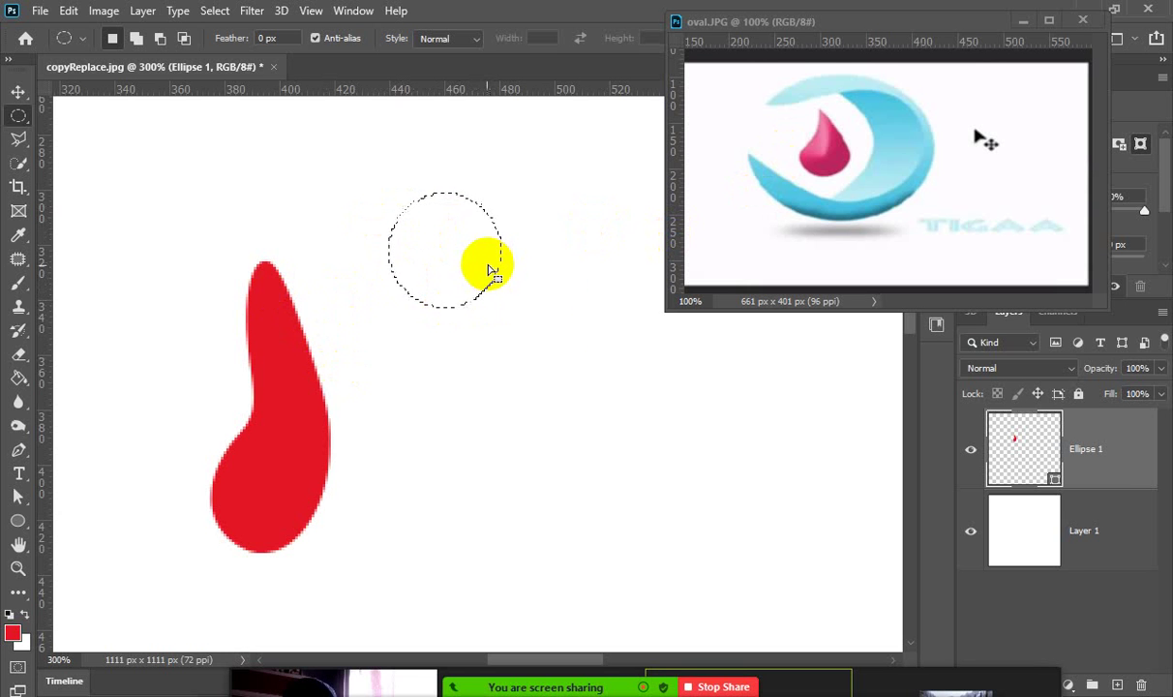
left_click(1118, 684)
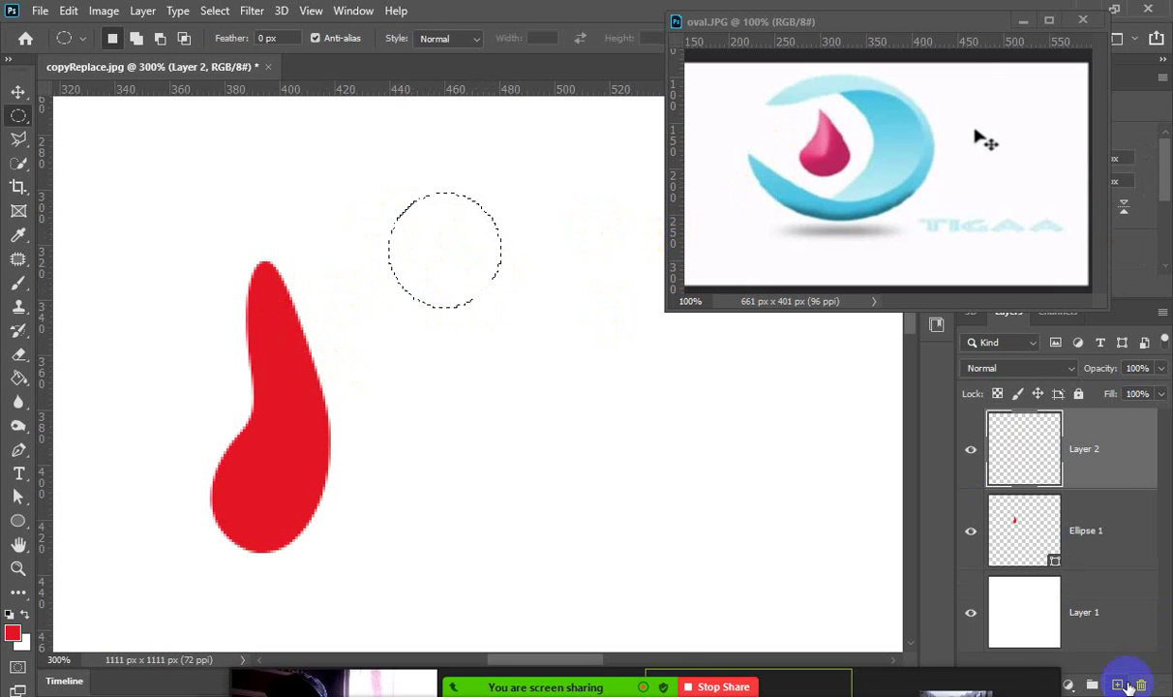
key("alt+BackSpace")
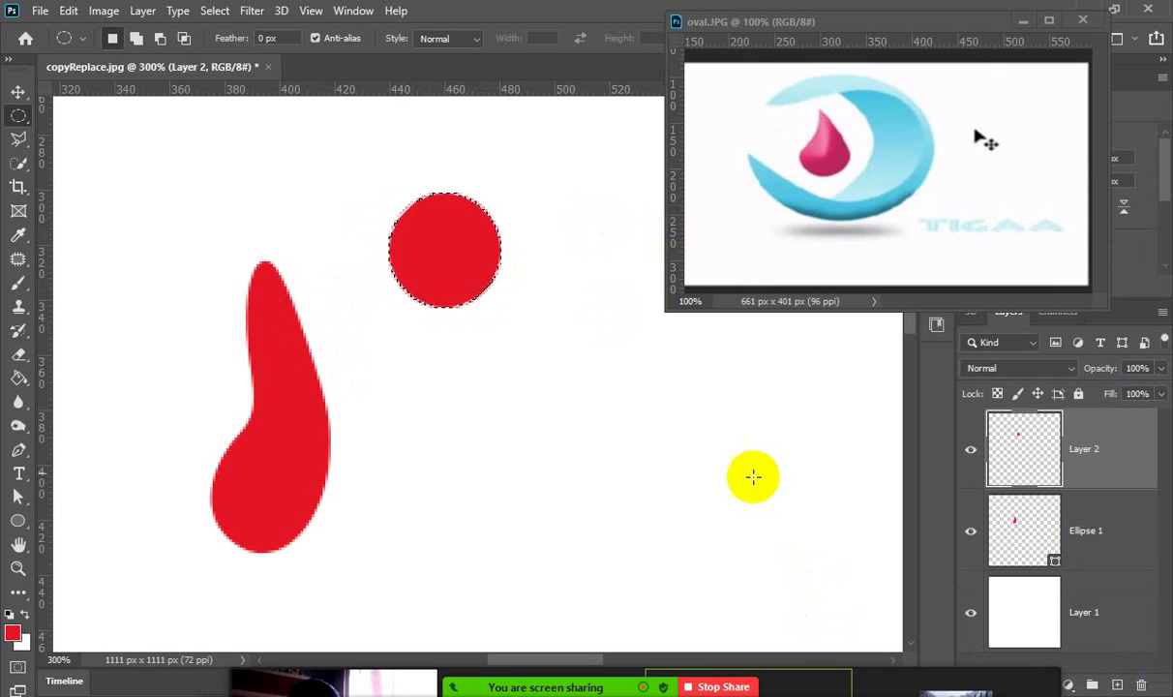
Shift the circular selection up and to the left, cut the overlapping area out of the red circle, and deselect.
left_click_drag(465, 244, 395, 211)
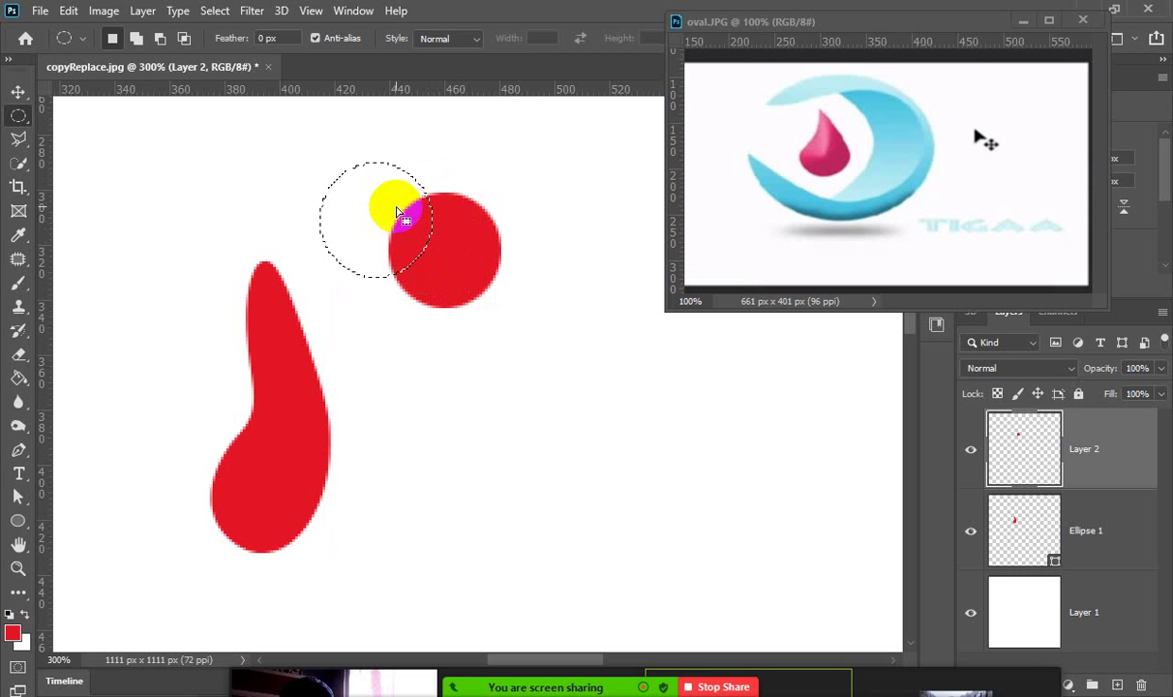
key("Delete")
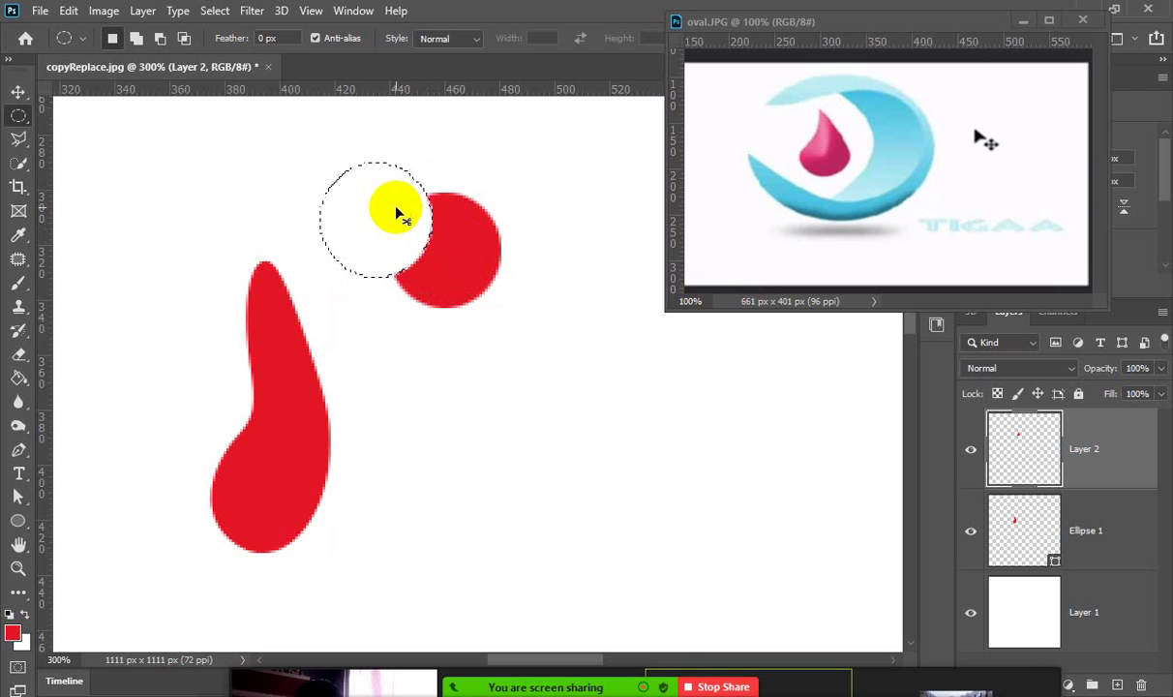
key("ctrl+d")
left_click(418, 290)
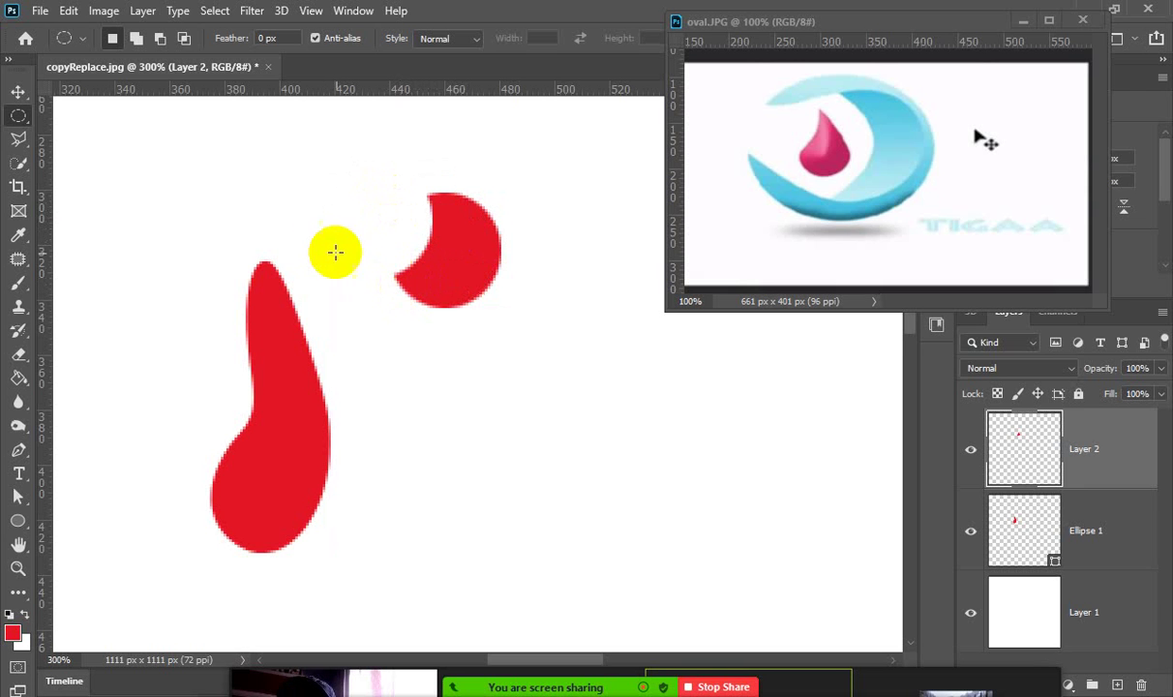
Apply a Warp transform to the cut circle, nudging its left edge slightly inward.
left_click(70, 10)
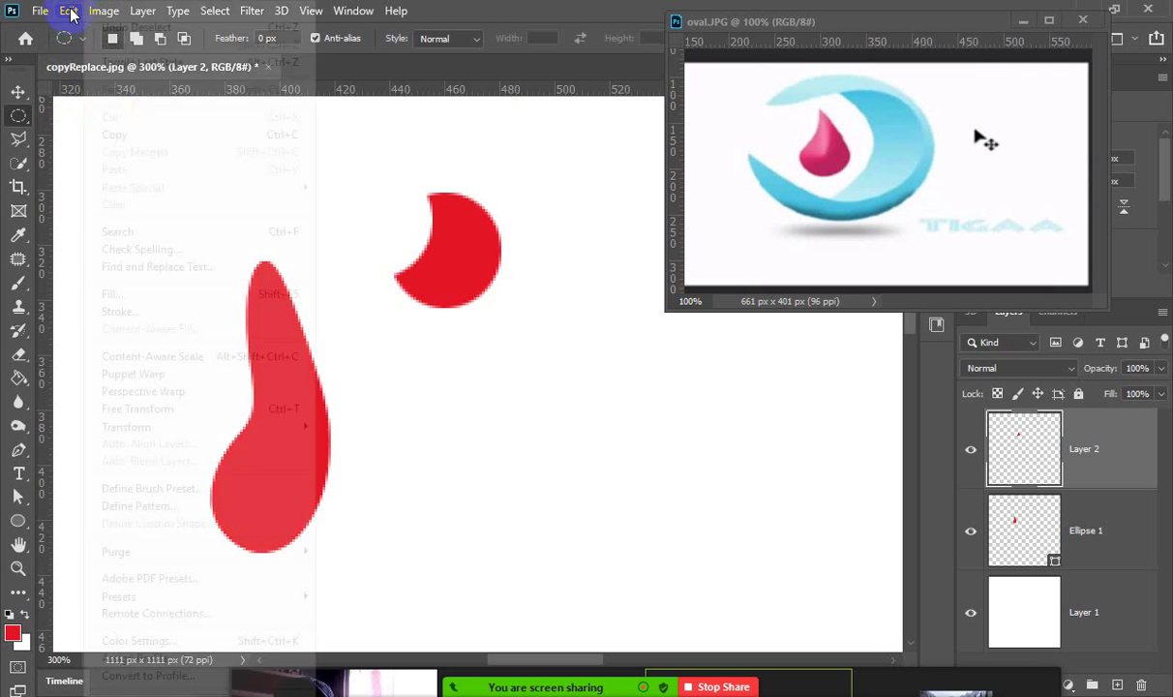
mouse_move(208, 427)
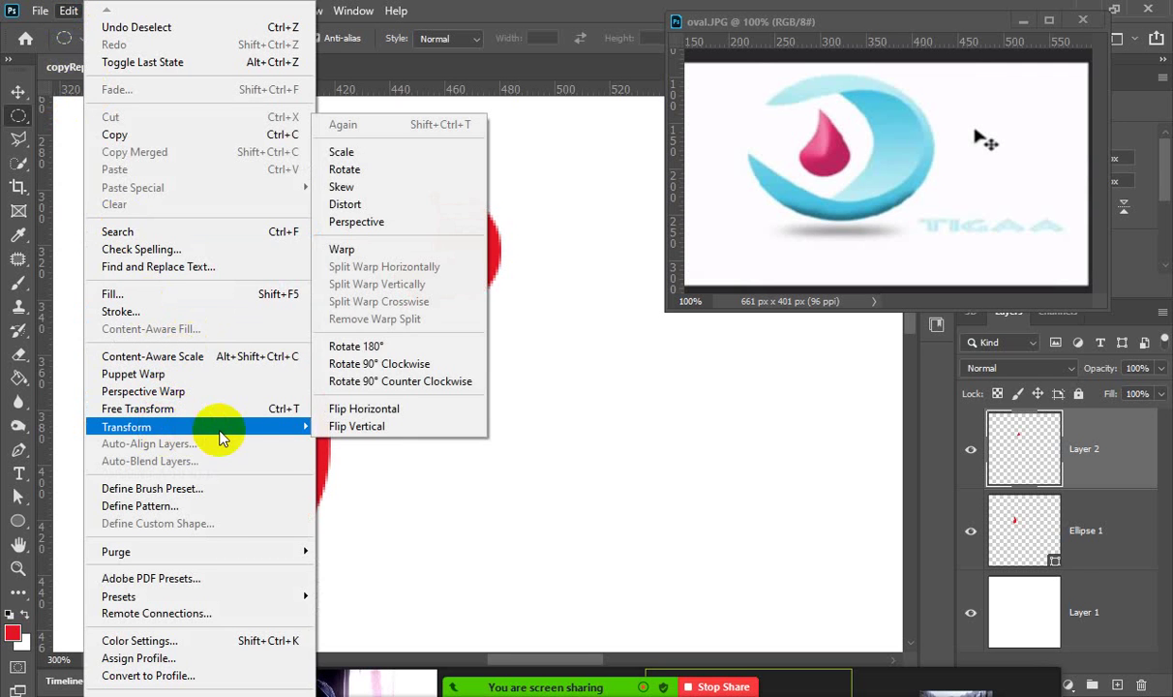
left_click(341, 249)
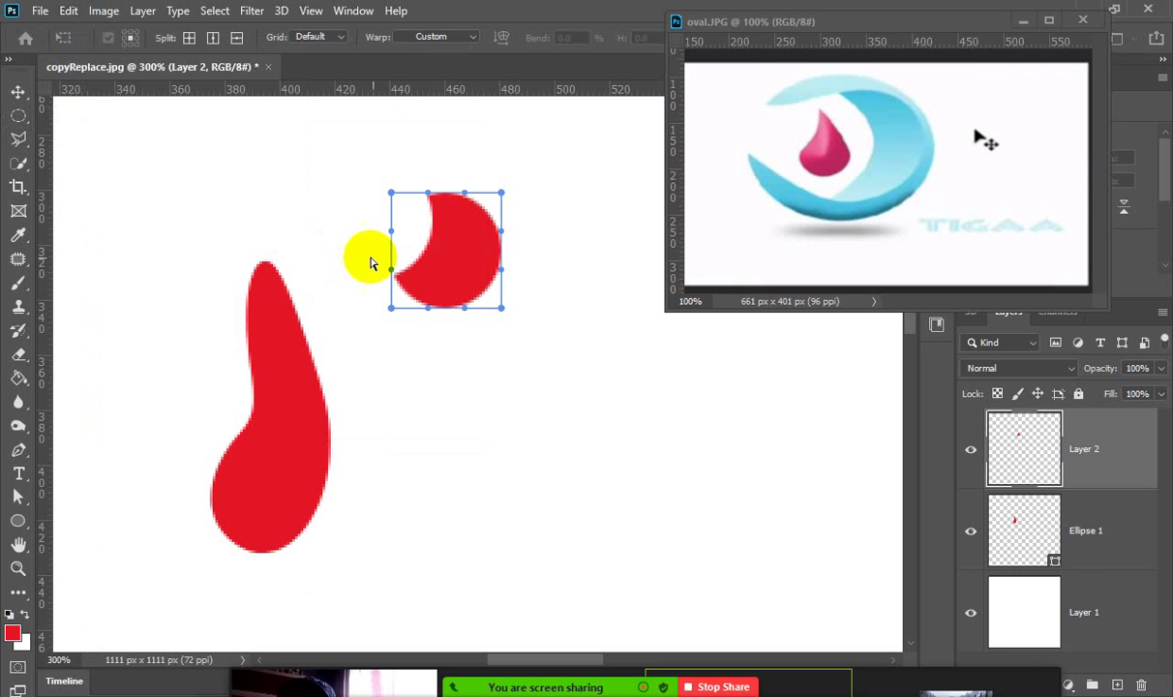
left_click(423, 278)
left_click(458, 235)
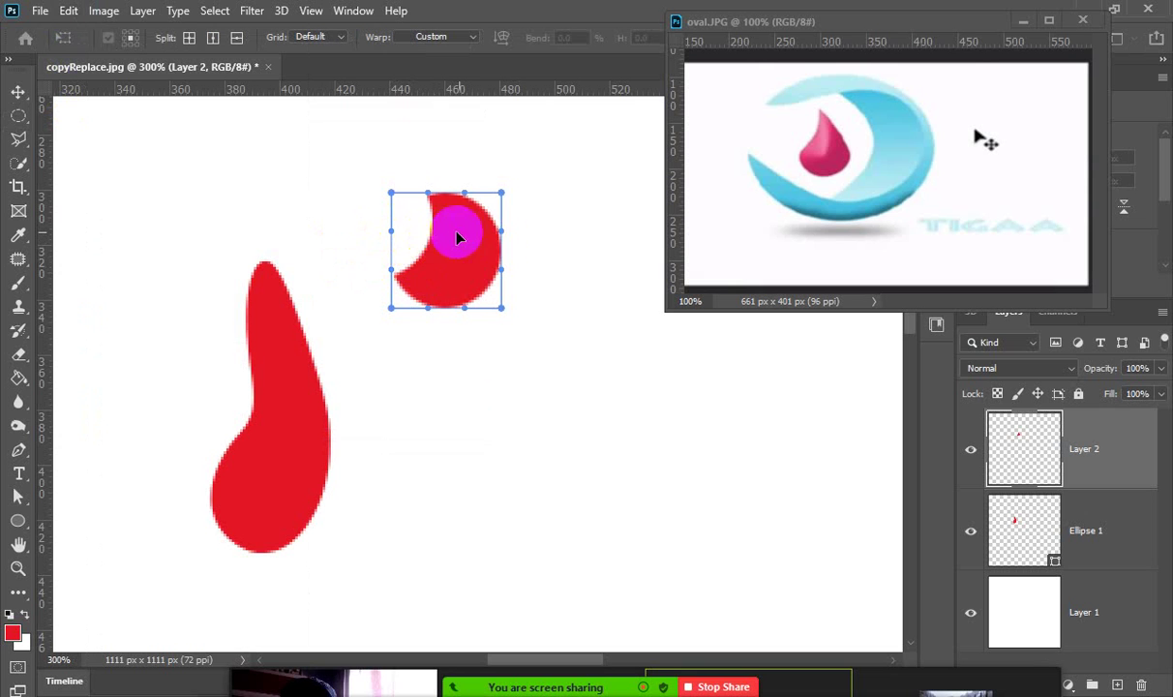
left_click_drag(402, 235, 395, 275)
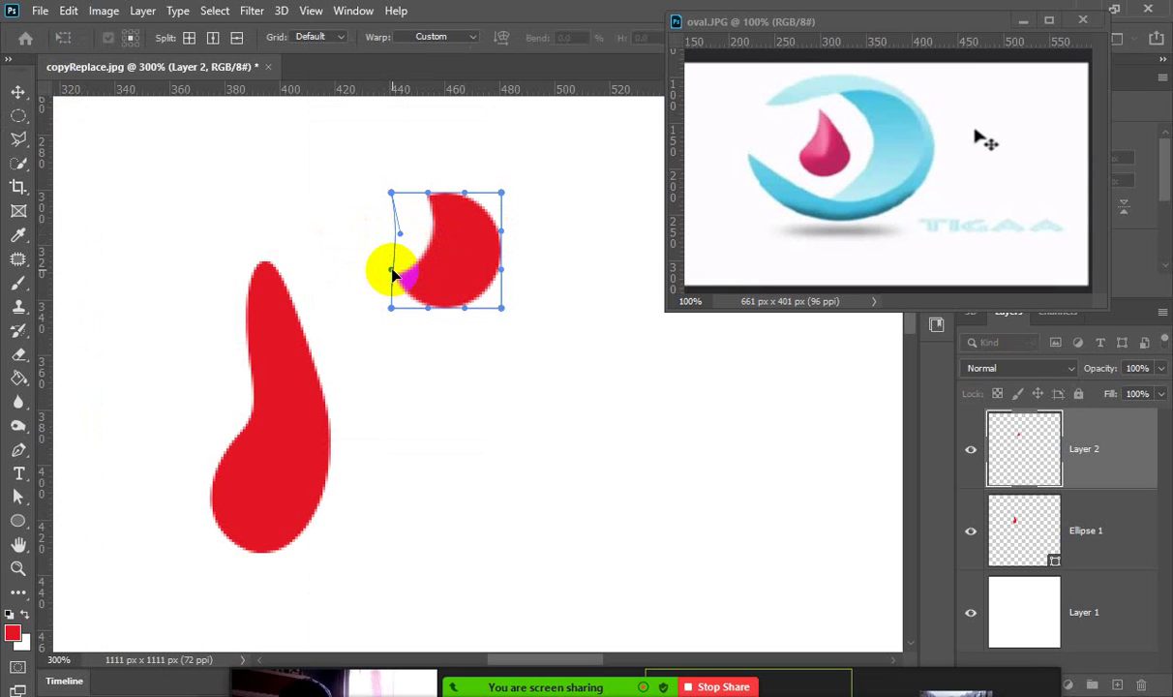
key("Return")
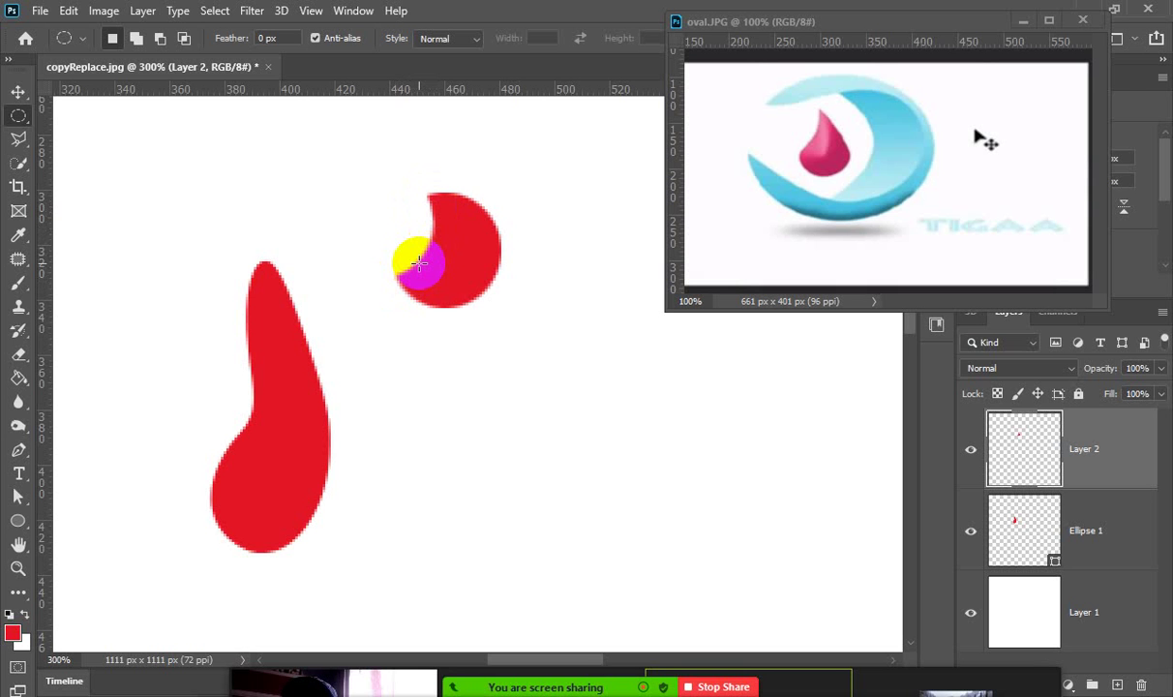
Make a tall oval selection below the cut circle and fill it with red on a new layer.
left_click(26, 117)
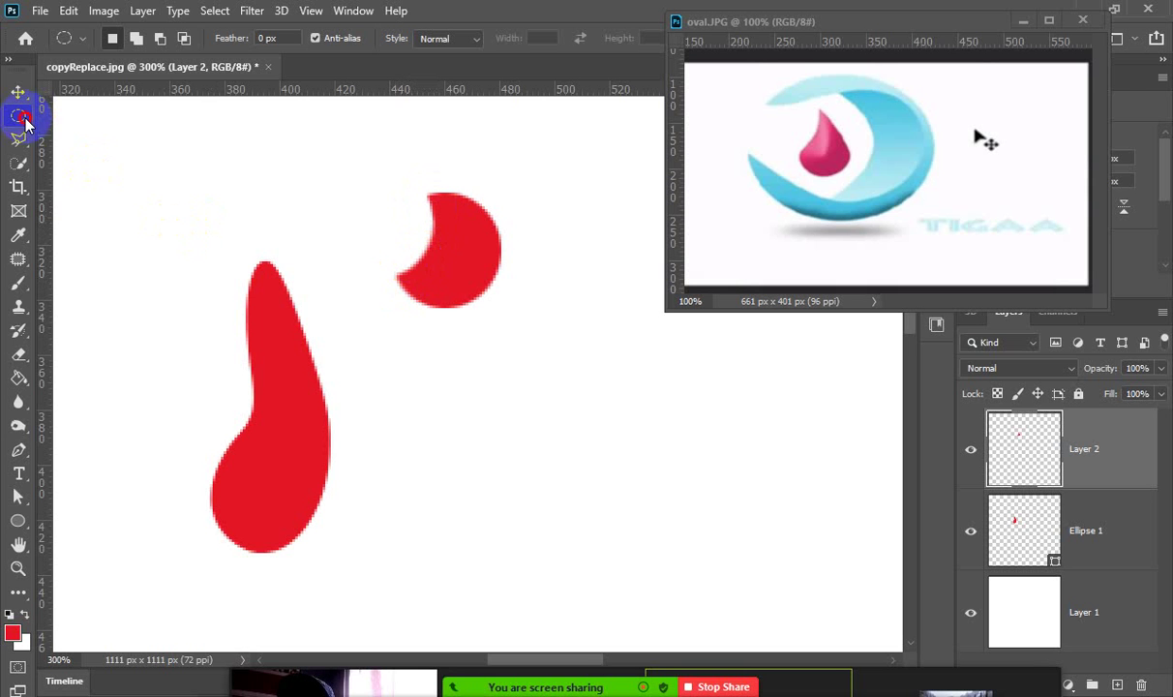
left_click_drag(503, 378, 581, 487)
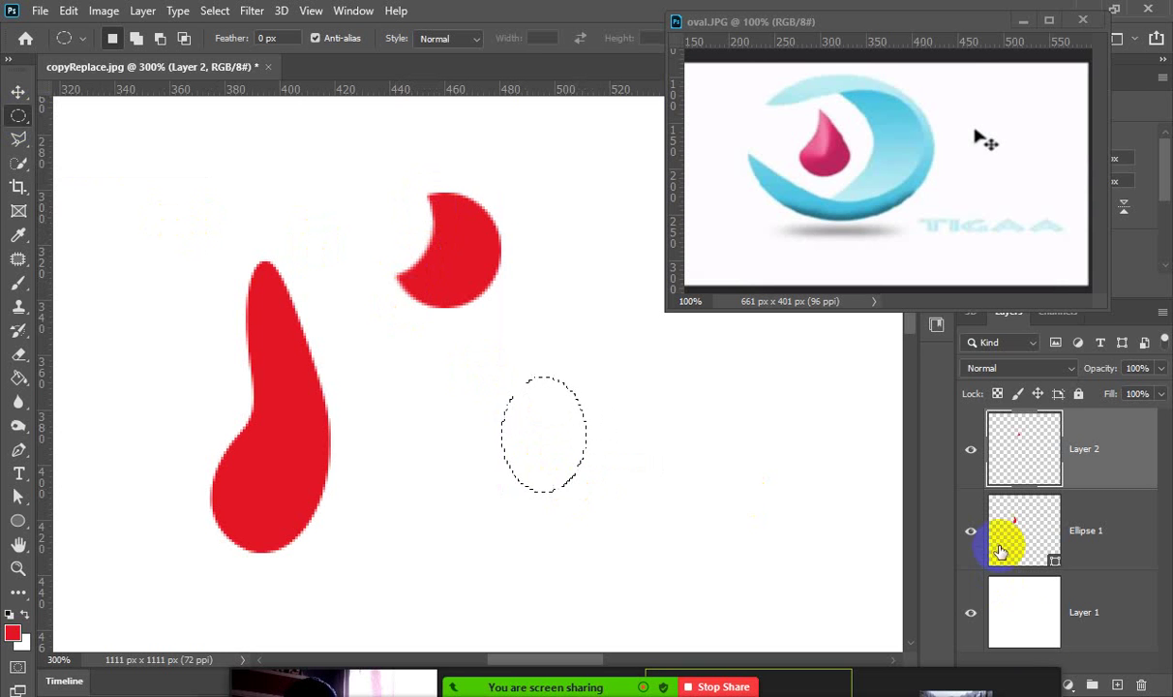
left_click(1115, 685)
left_click(1115, 685)
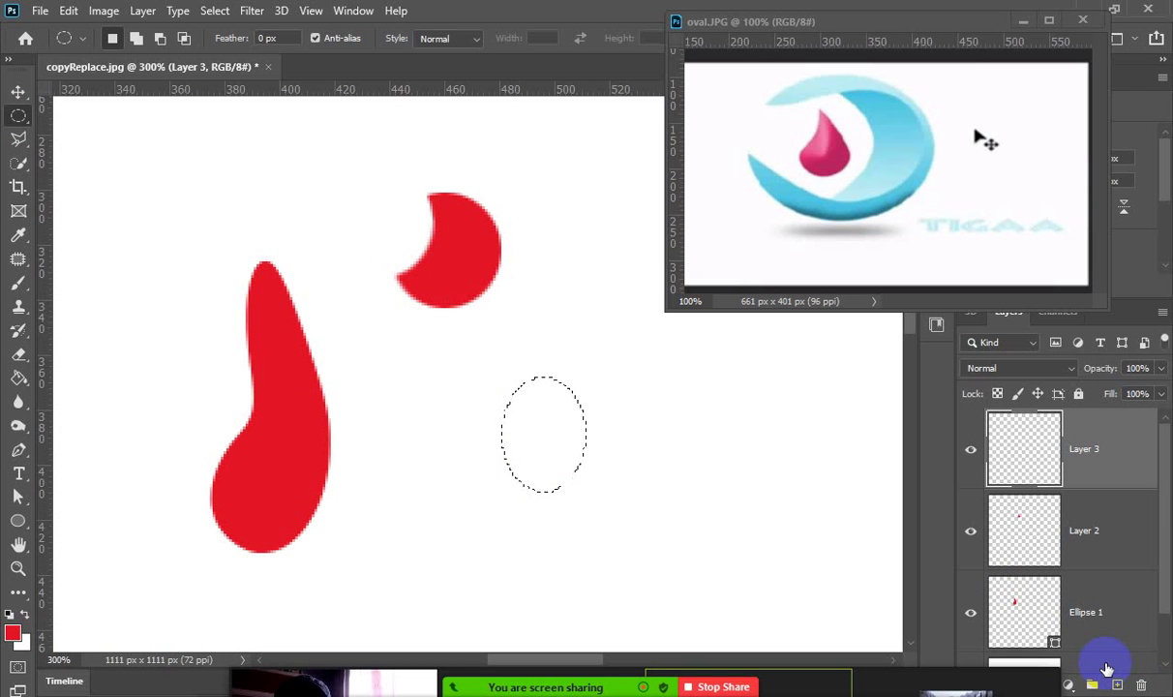
key("alt+BackSpace")
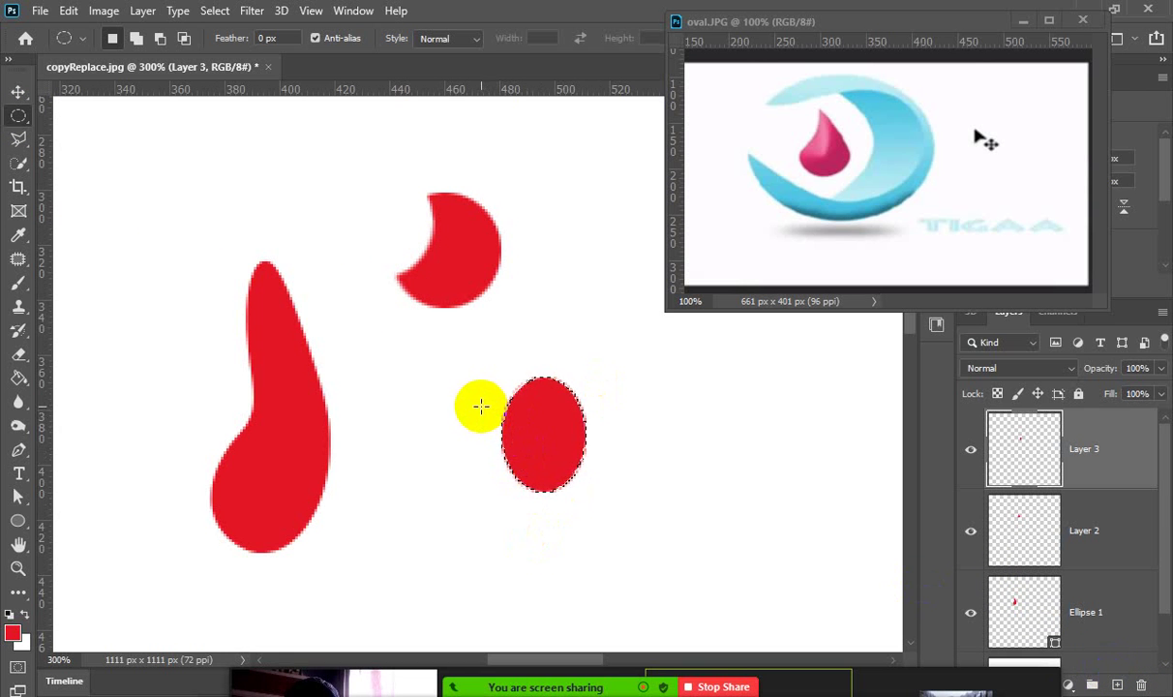
Shift the oval selection up and to the left, scaling it to 96.77% width and 76.19% height with Transform Selection.
left_click_drag(532, 448, 489, 428)
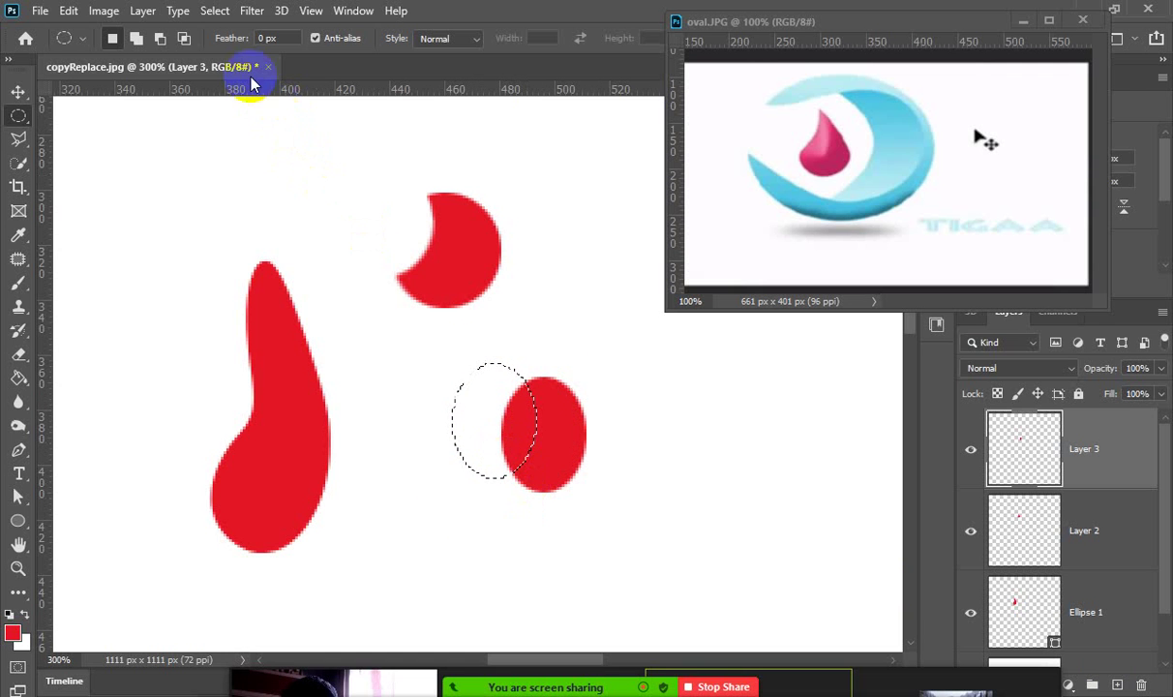
left_click(214, 11)
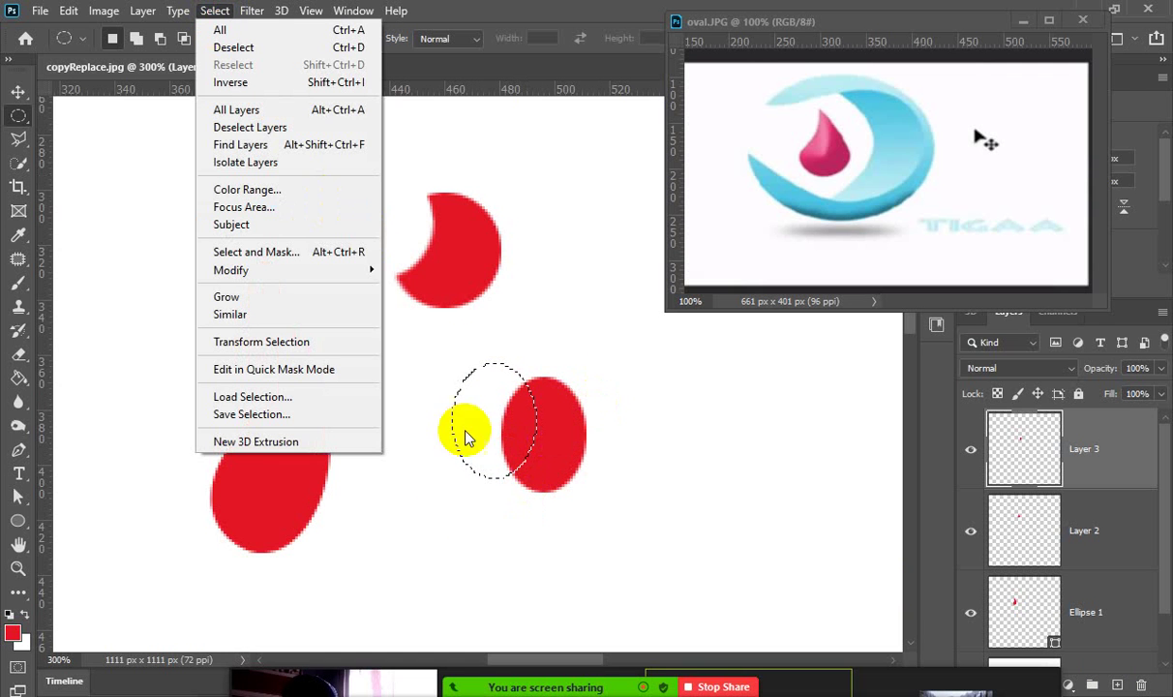
left_click(515, 448)
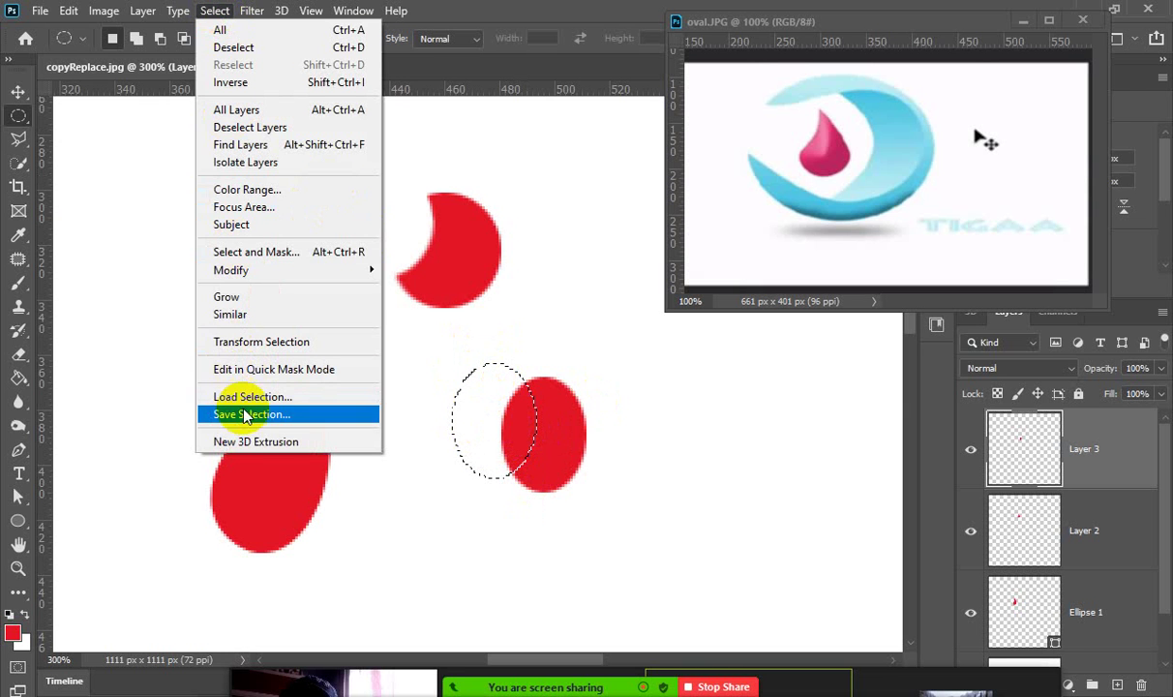
left_click(232, 344)
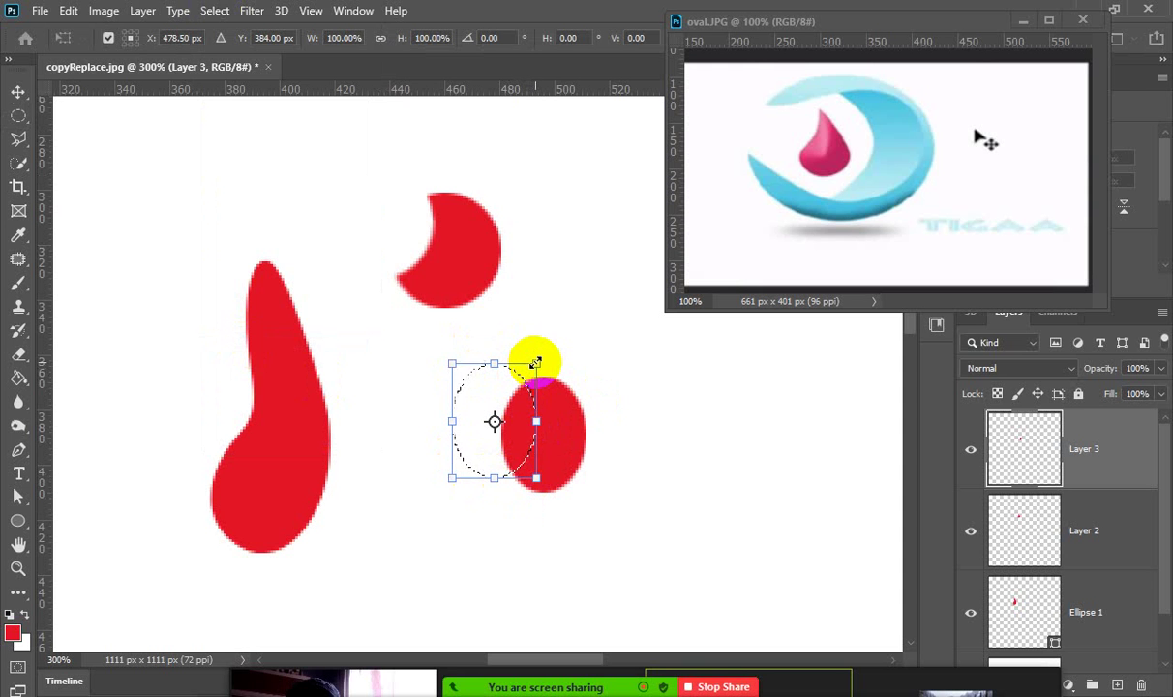
left_click_drag(535, 362, 492, 391)
left_click_drag(506, 455, 516, 444)
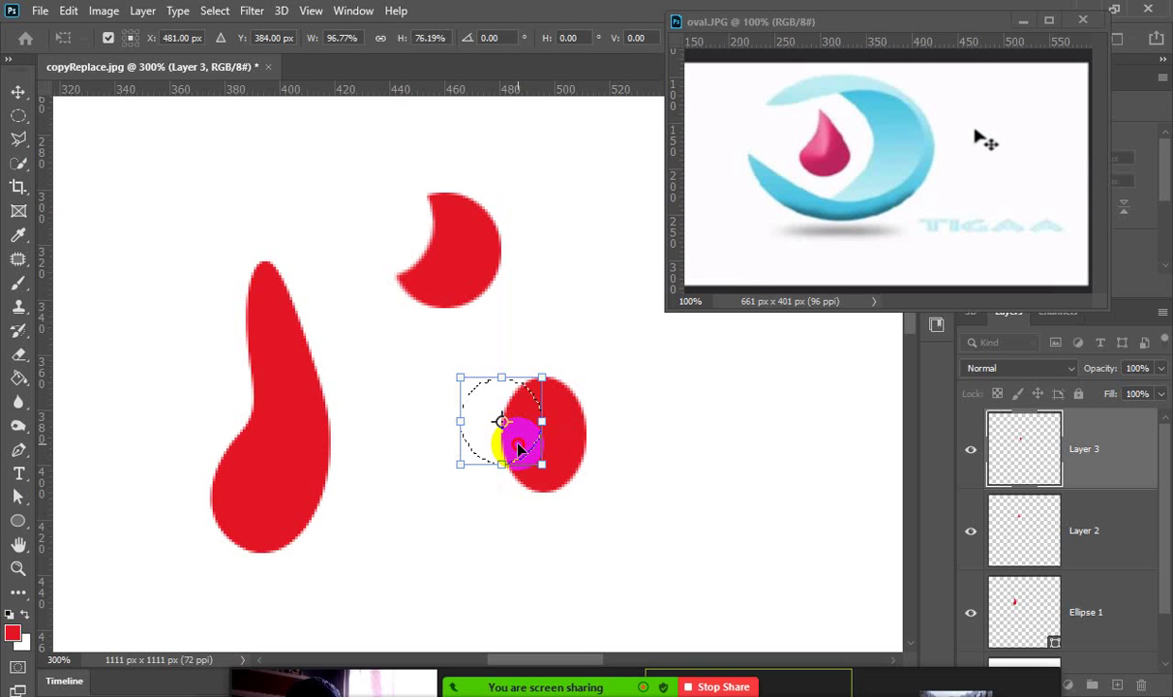
mouse_move(519, 449)
left_mouse_down()
mouse_move(531, 406)
mouse_move(530, 452)
left_mouse_up()
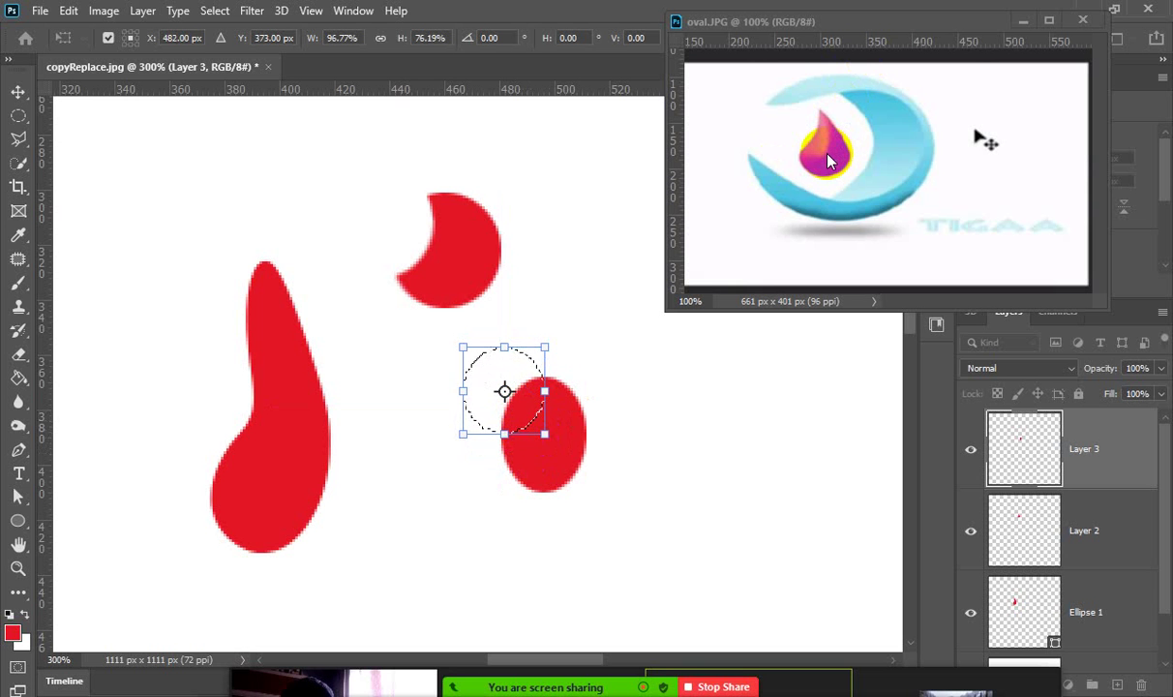
key("m")
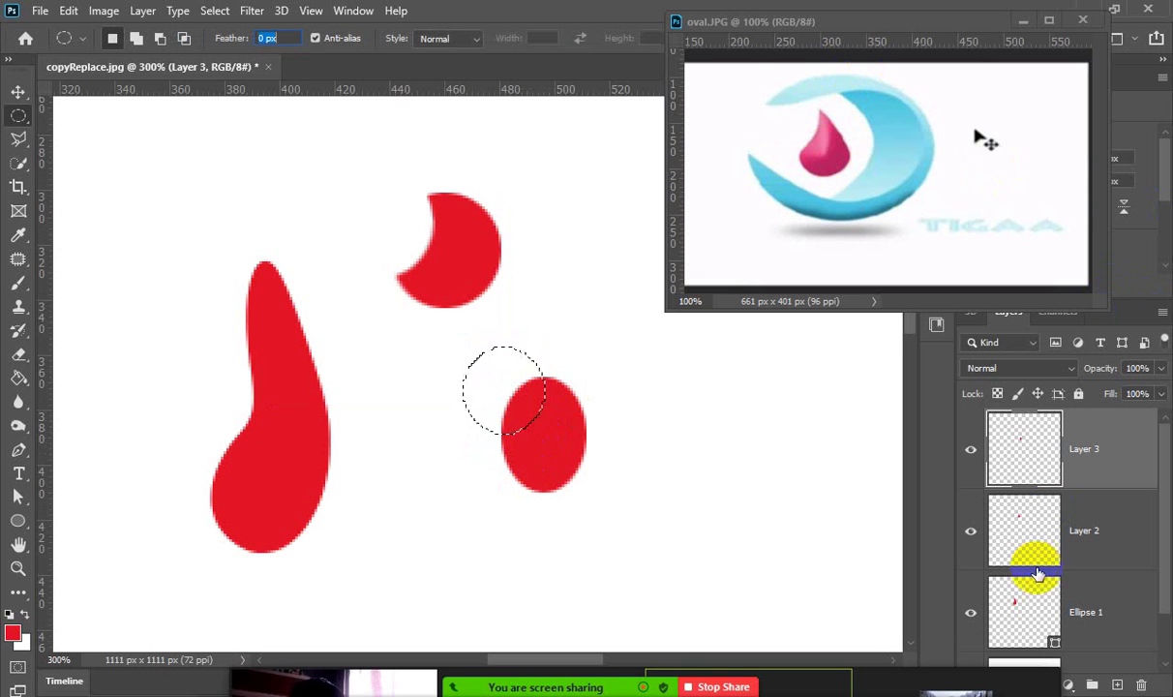
Undo the selection's scaling and clear the selection around the red oval.
left_click(972, 538)
left_click(971, 533)
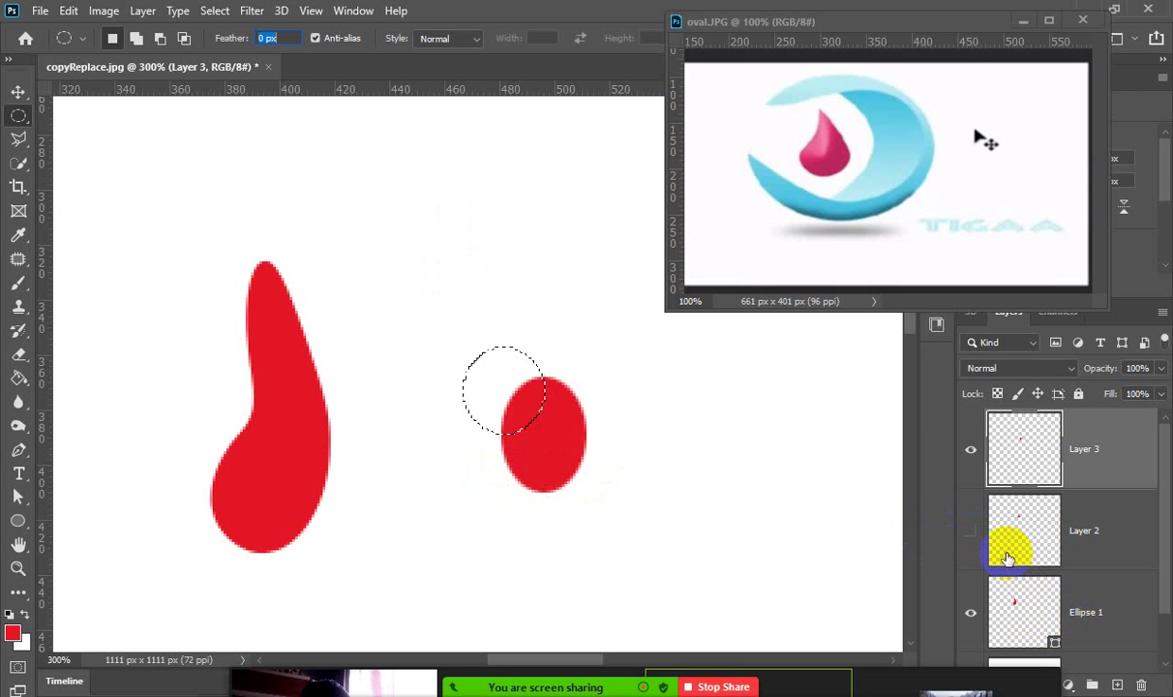
left_click(979, 547)
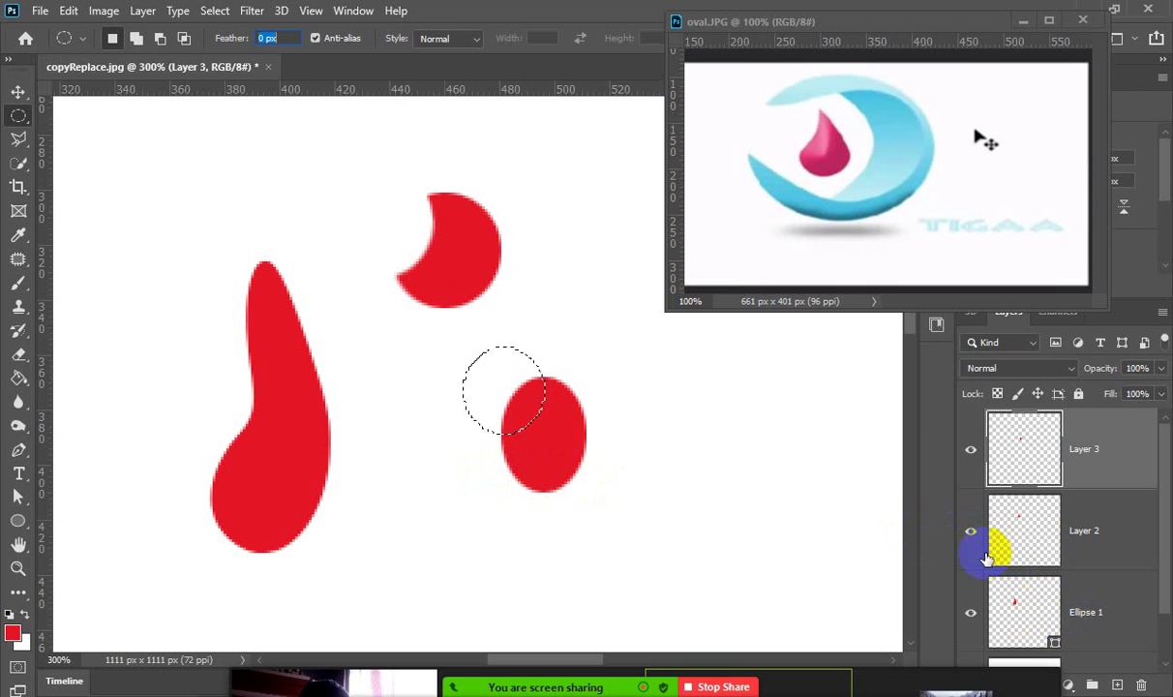
key("ctrl+z")
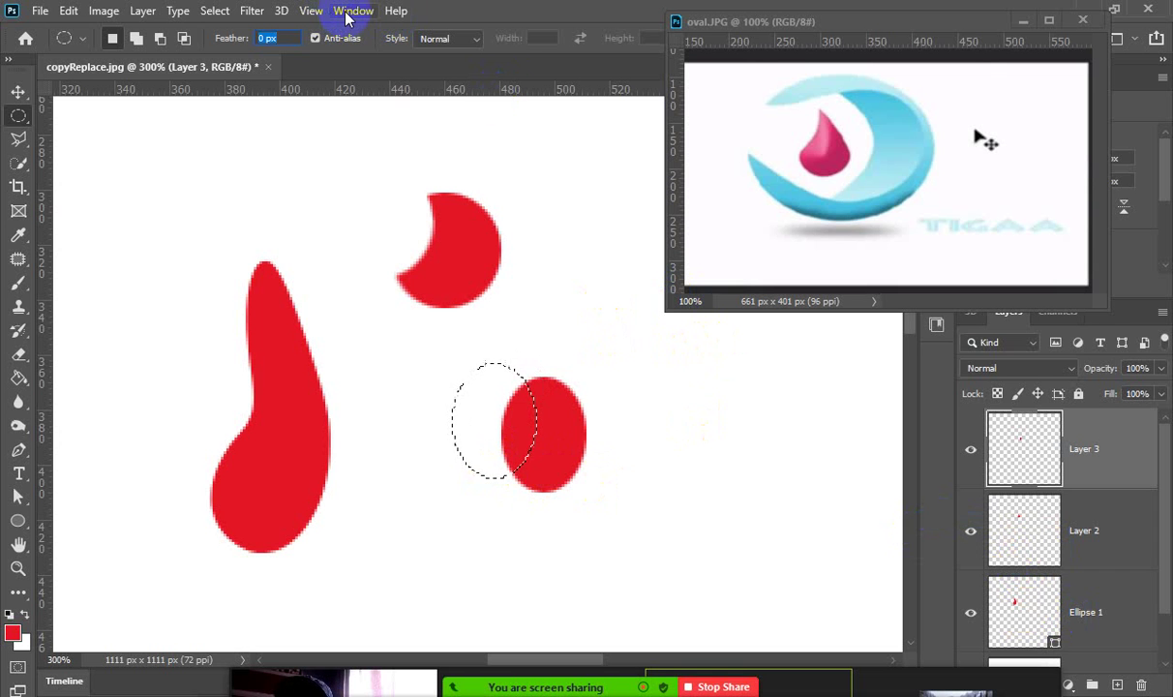
left_click(17, 91)
left_click(566, 461)
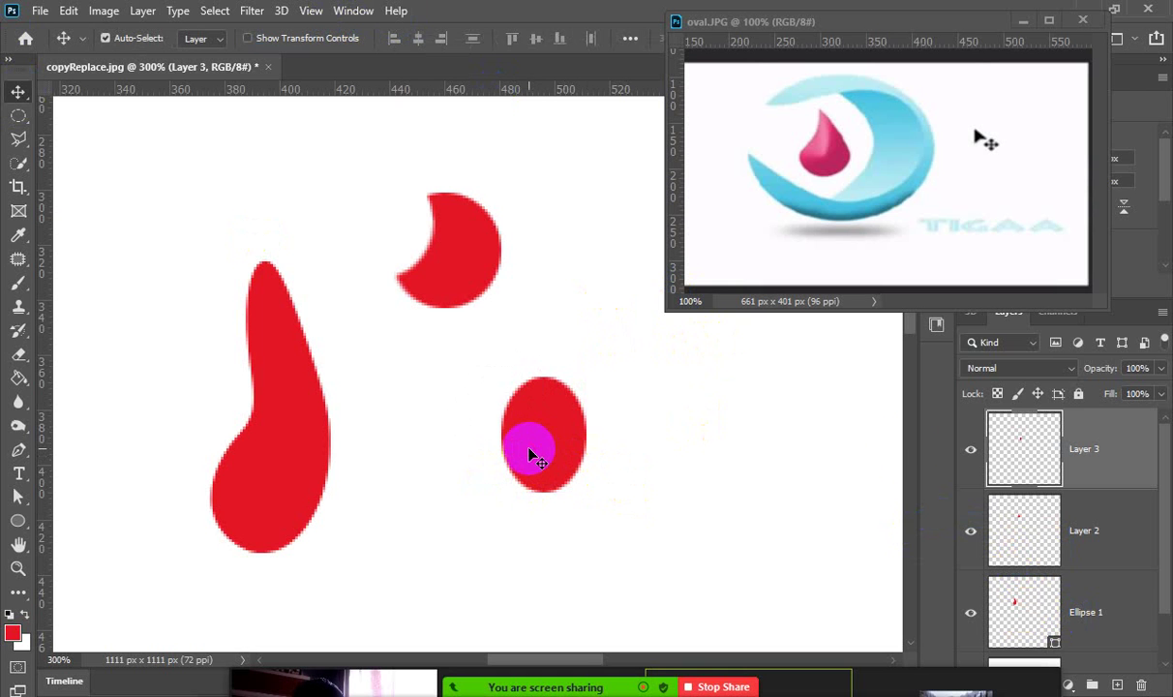
Load the red oval's outline on Layer 3 as a selection and shift it up and to the left, overlapping the oval.
left_click(969, 450)
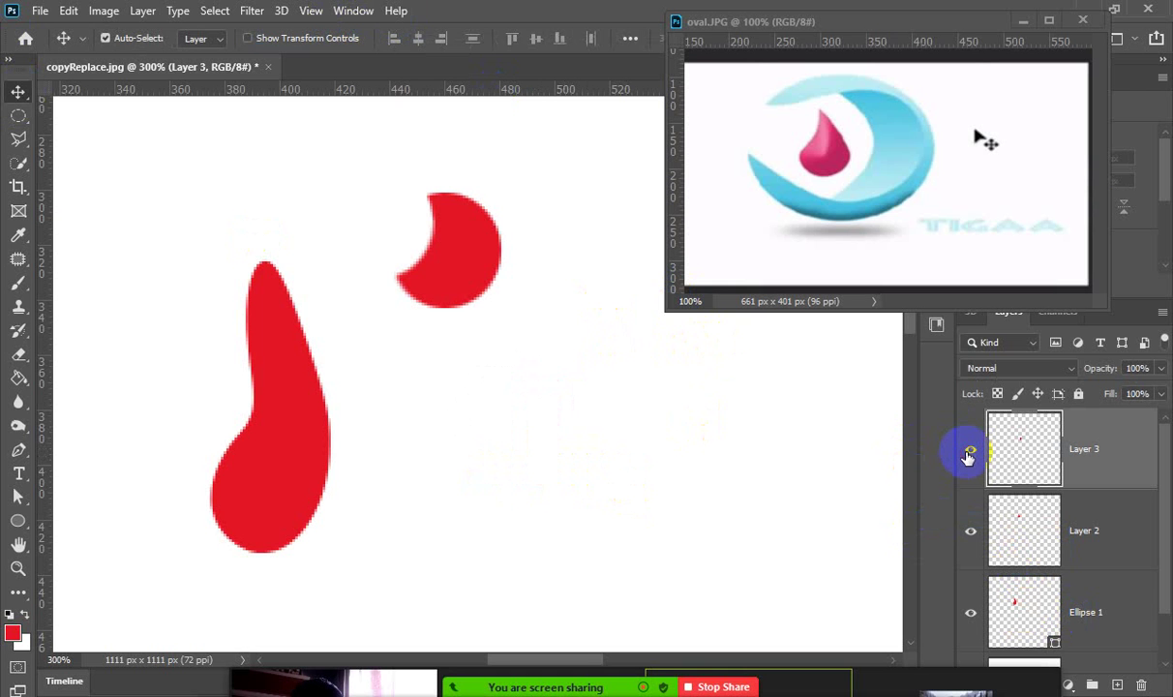
left_click(970, 450)
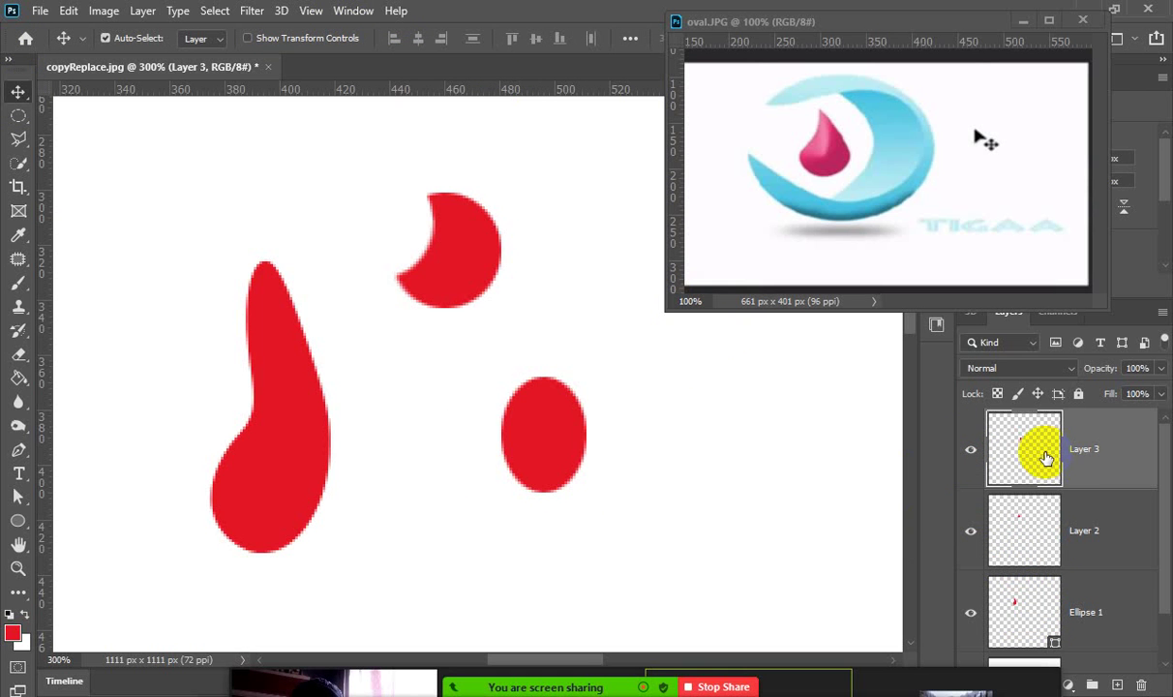
left_click(1047, 459, "ctrl")
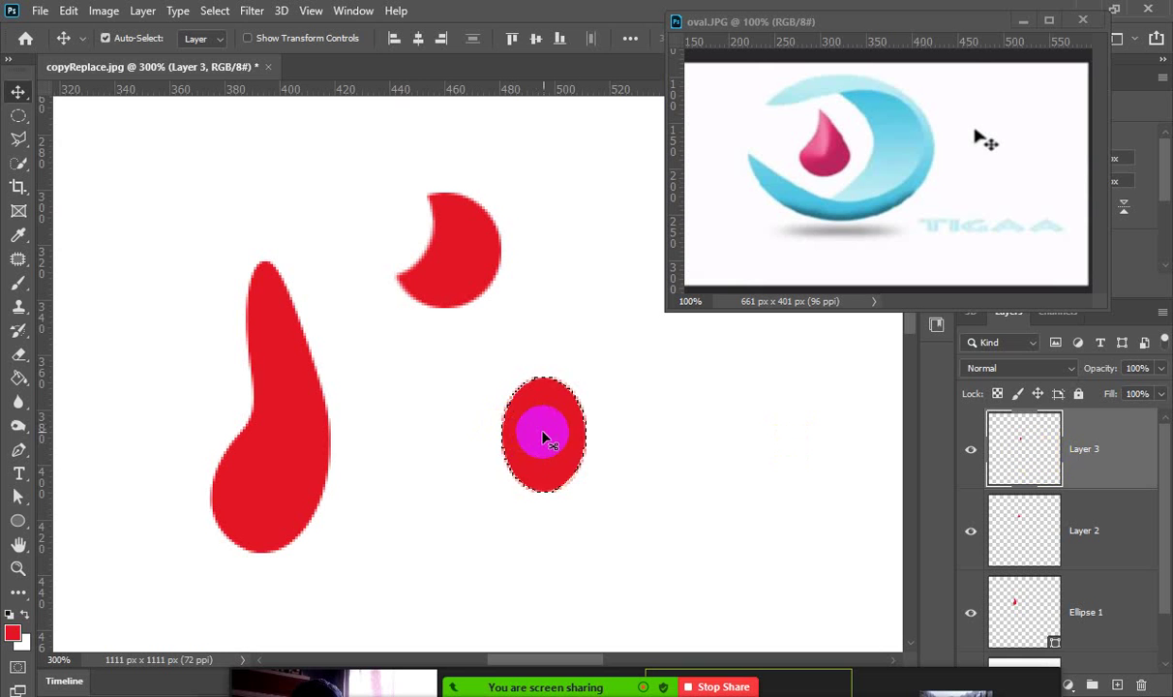
left_click(19, 139)
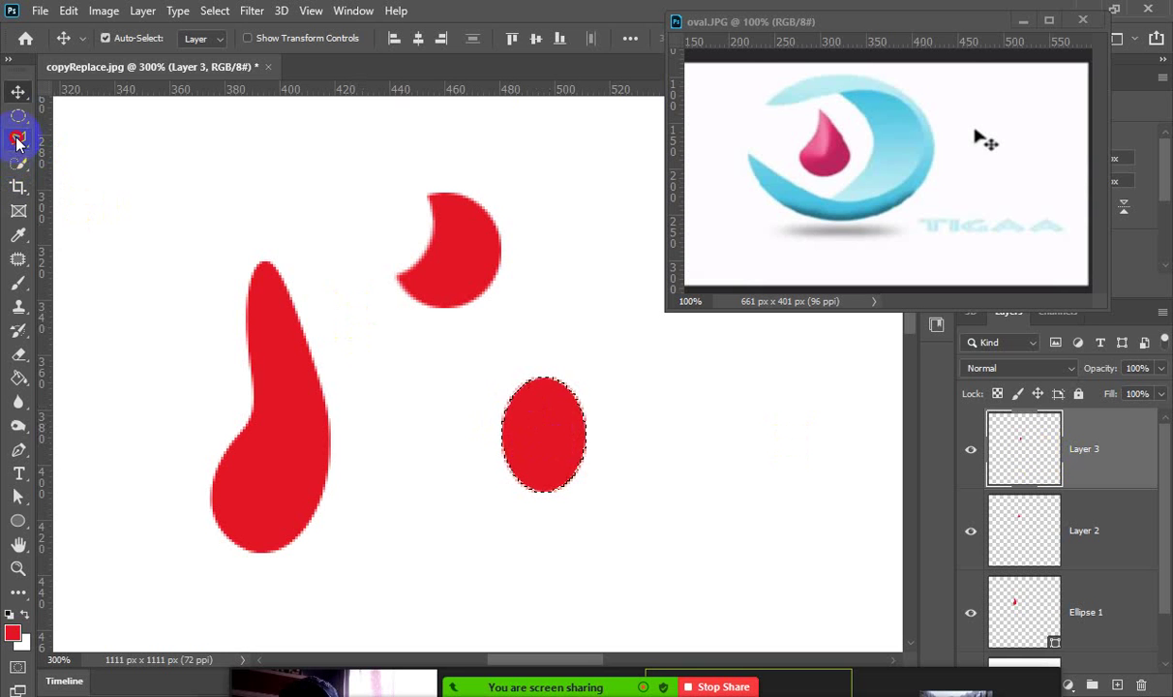
left_click_drag(555, 431, 522, 418)
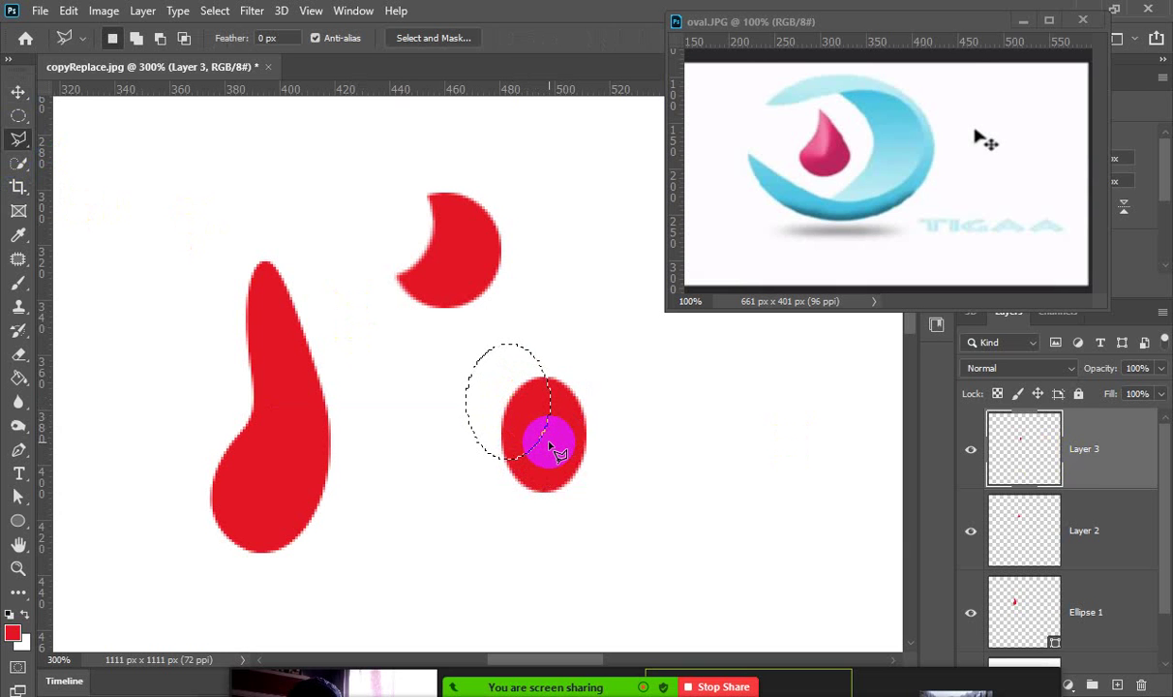
Try cutting the overlap out of the oval and transforming the selection, and undo back to the uncut oval.
key("Delete")
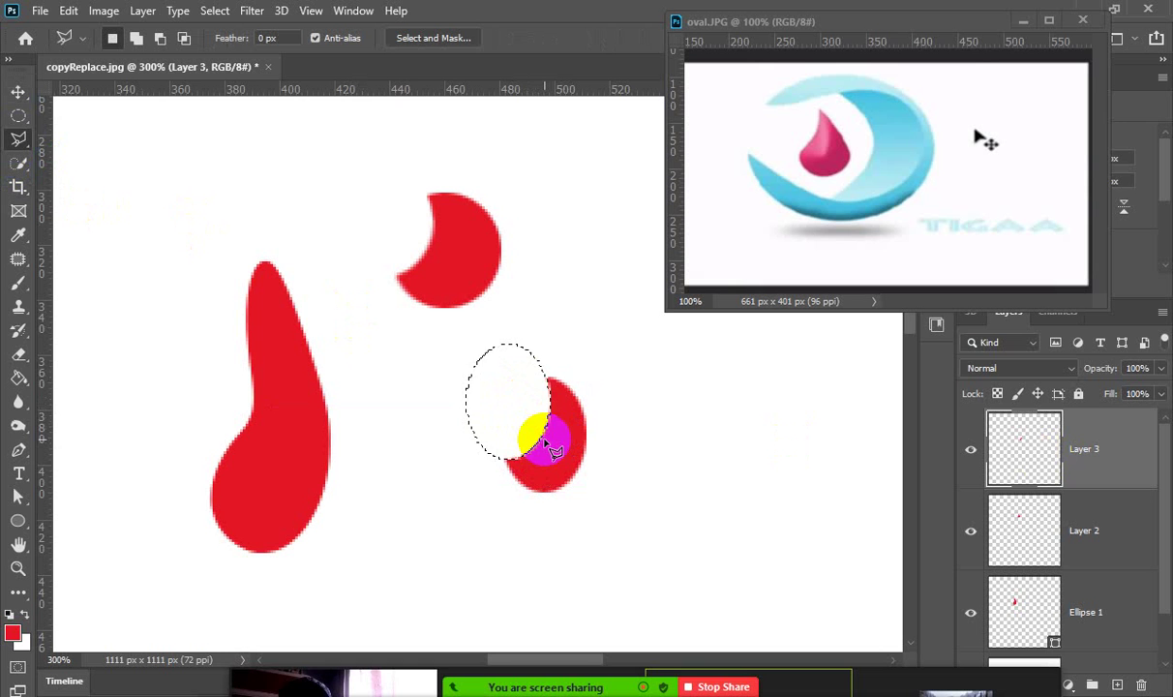
left_click(549, 447)
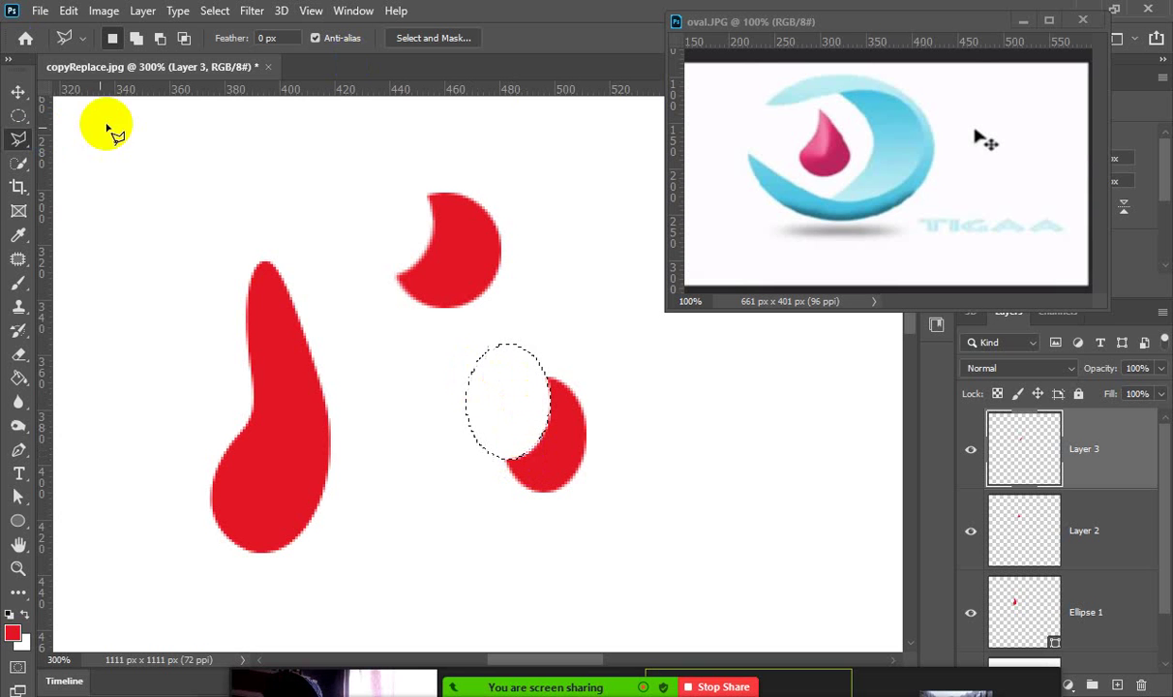
left_click(214, 11)
left_click(348, 335)
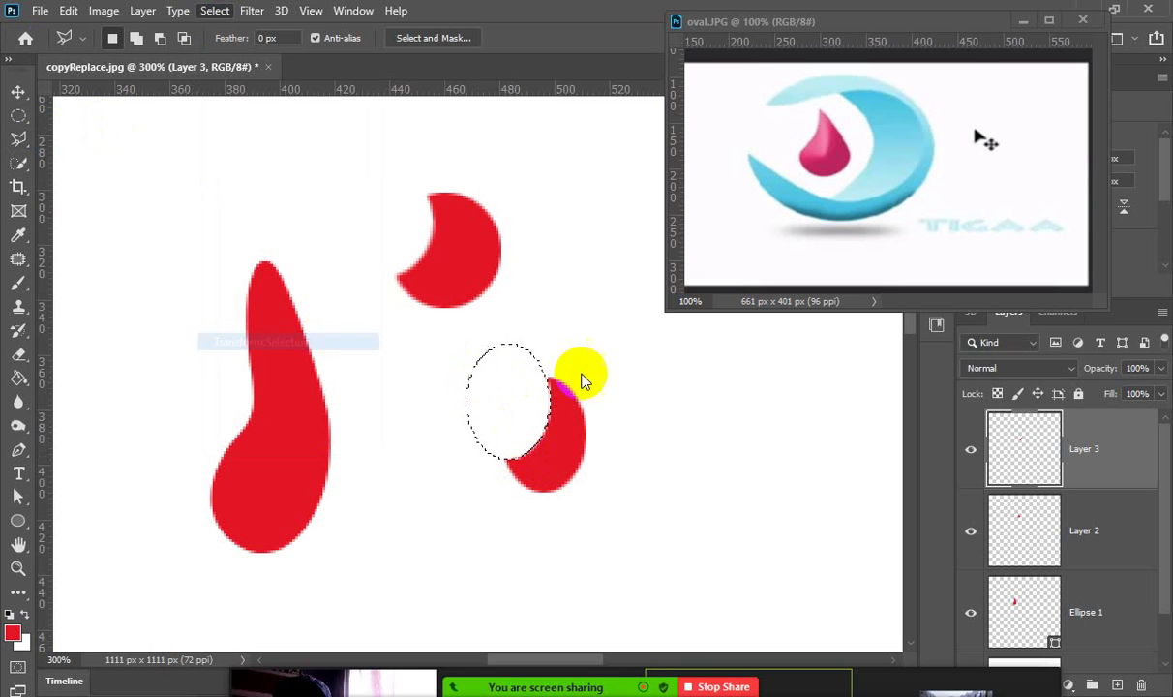
left_click_drag(507, 458, 507, 444)
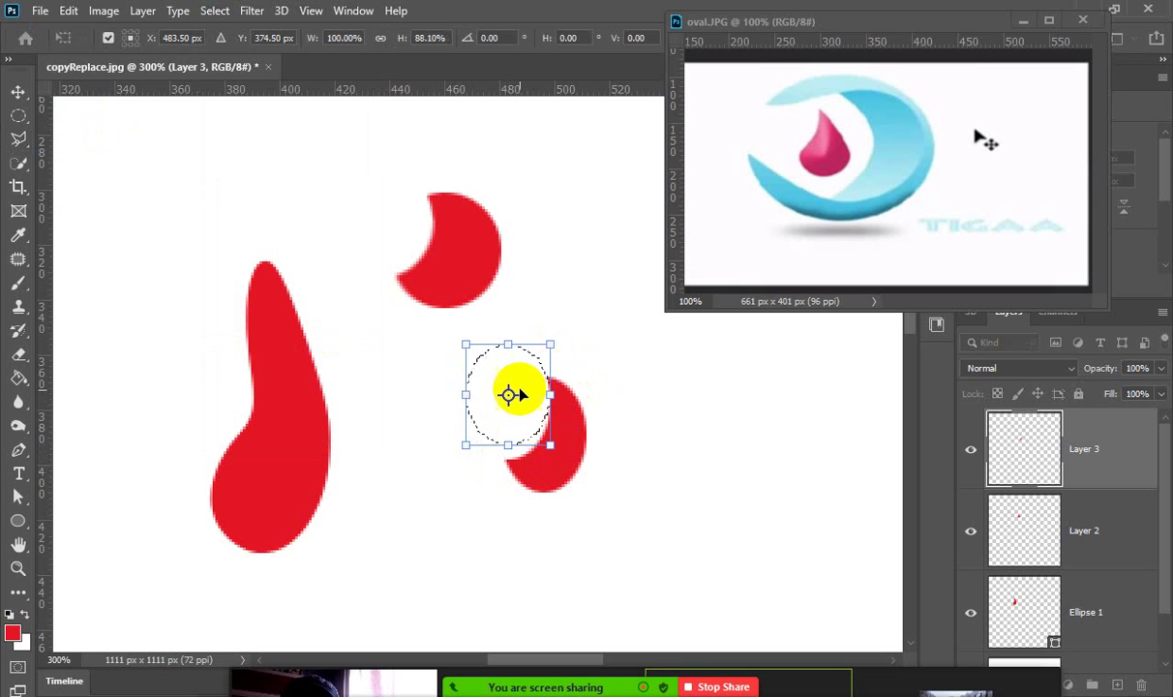
key("ctrl+z")
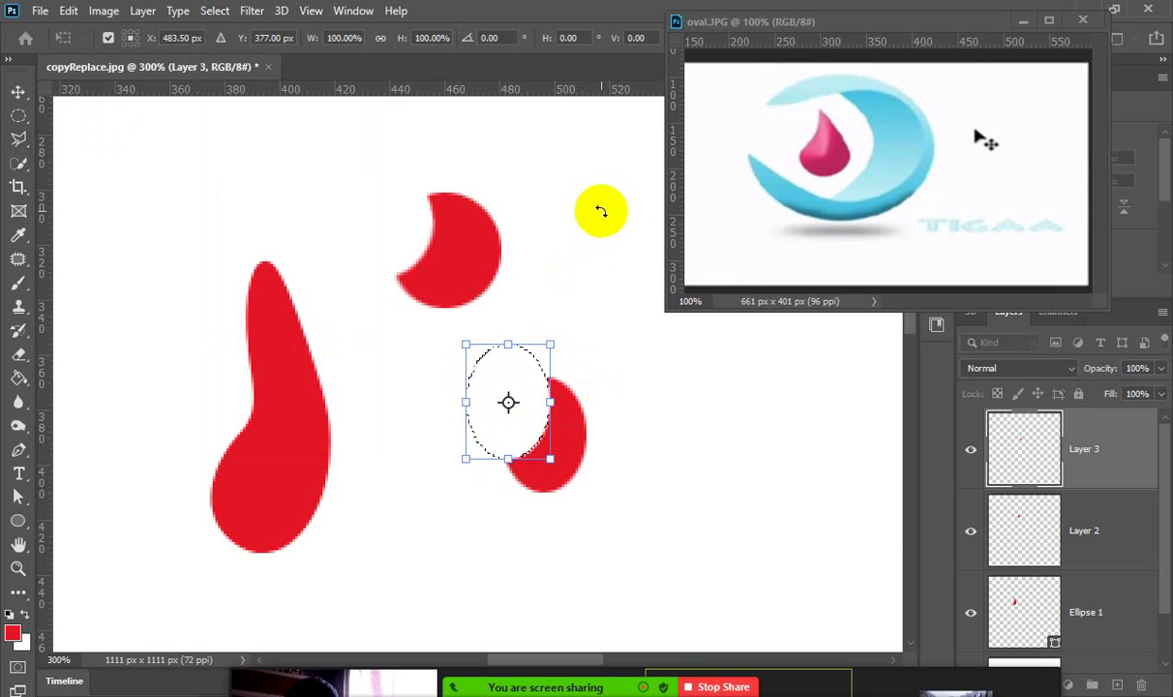
key("Return")
left_click_drag(508, 414, 463, 392)
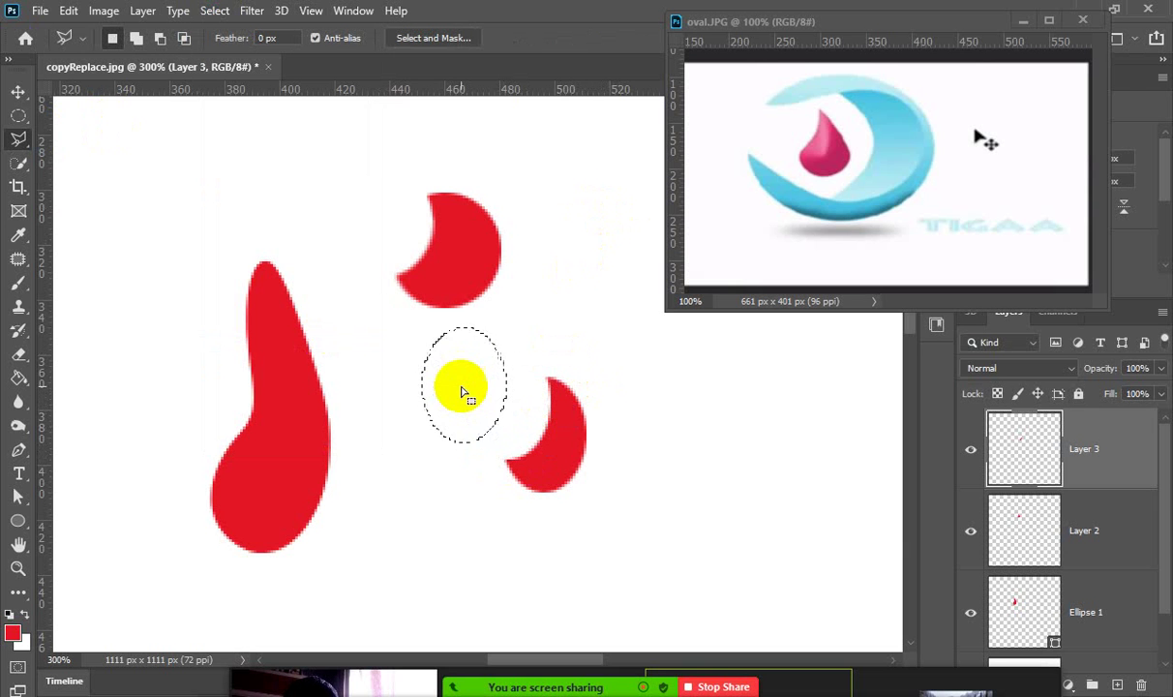
key("ctrl+z")
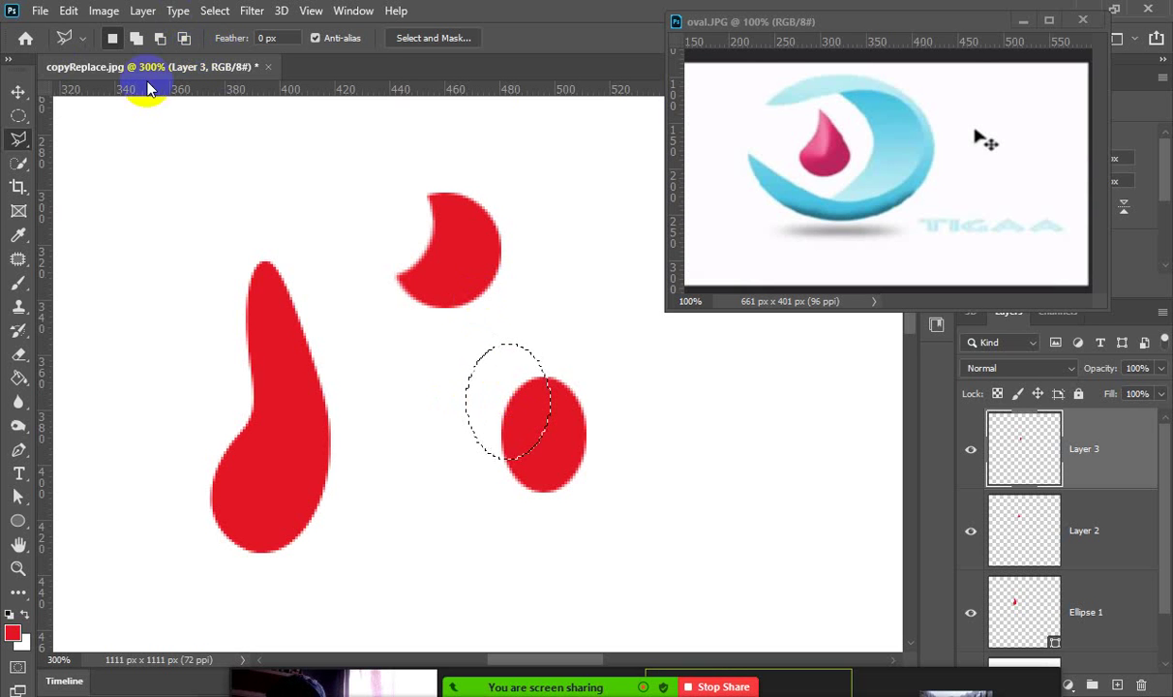
Reduce the oval selection's height to 78.57% from its lower edge with Transform Selection.
left_click(214, 11)
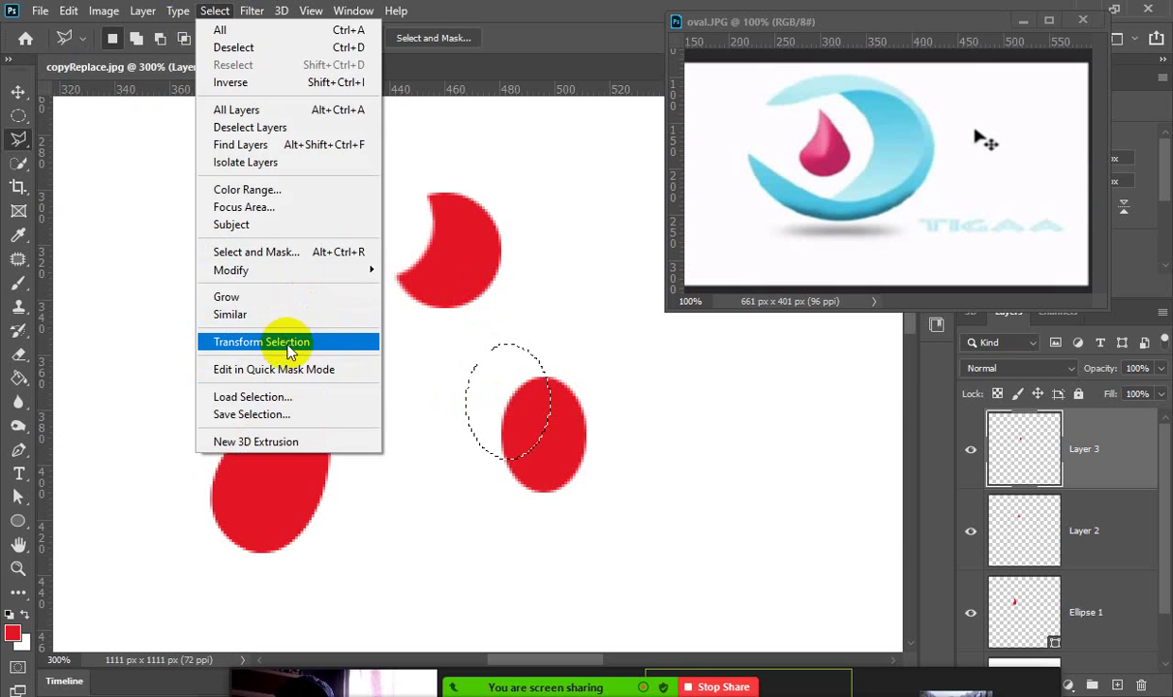
left_click(282, 341)
left_click_drag(514, 469, 508, 433)
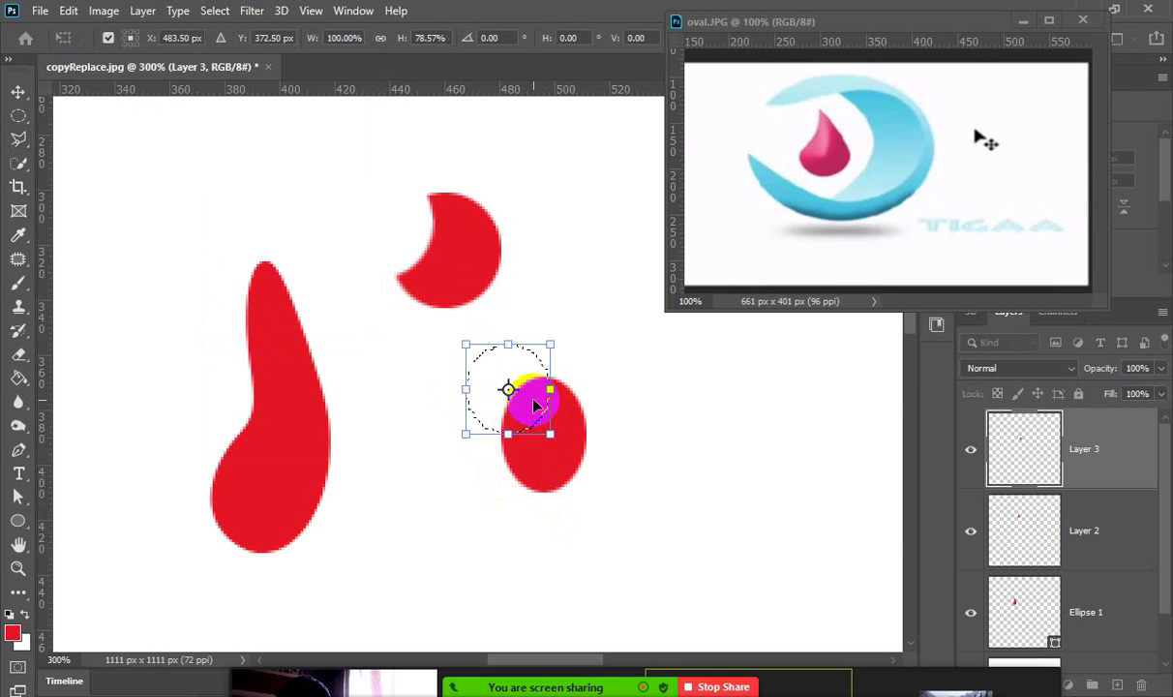
double_click(534, 406)
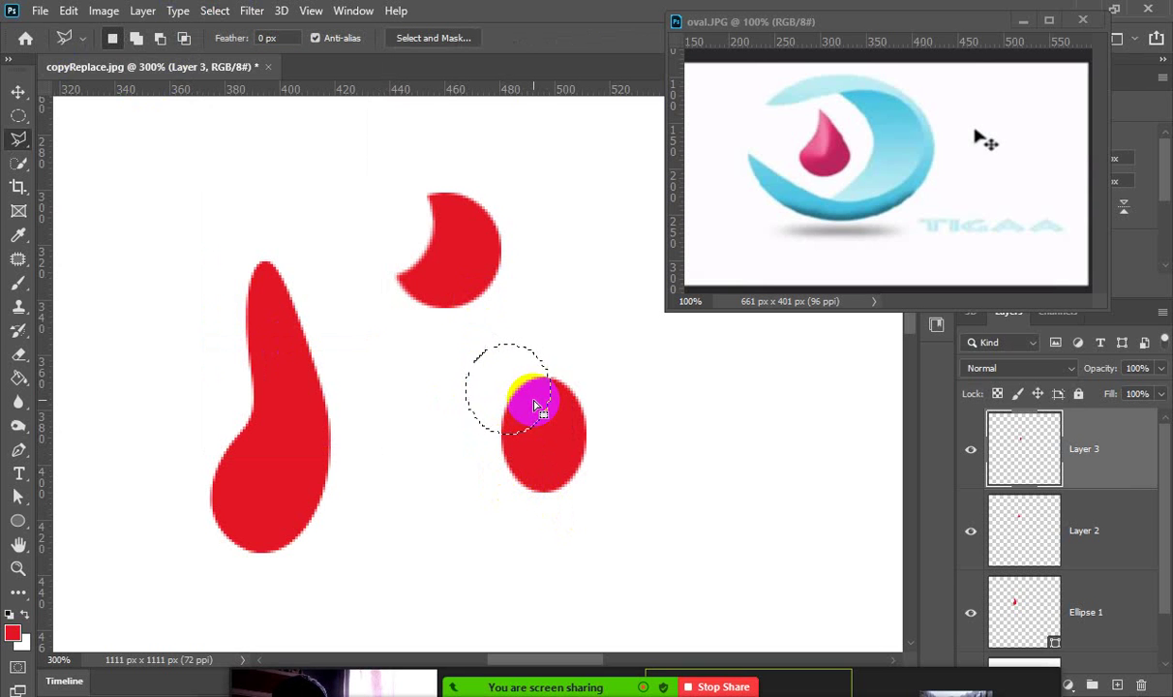
key("Return")
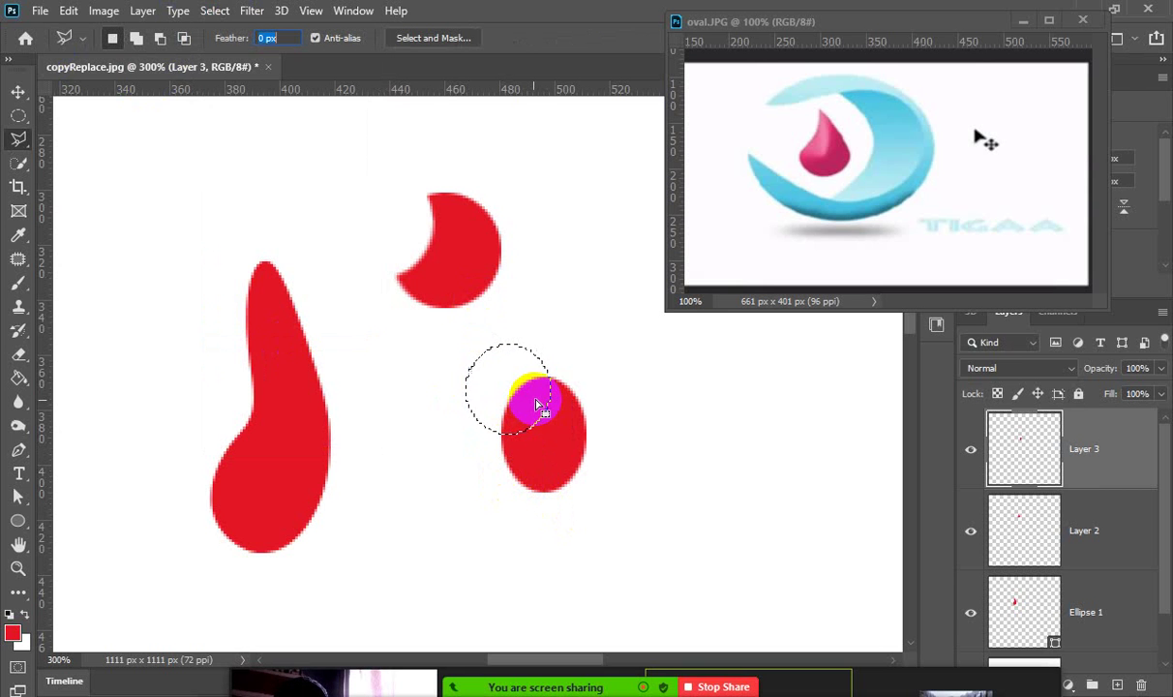
Cut the selected overlap out of the red oval on Layer 3 and deselect.
left_click(1025, 459)
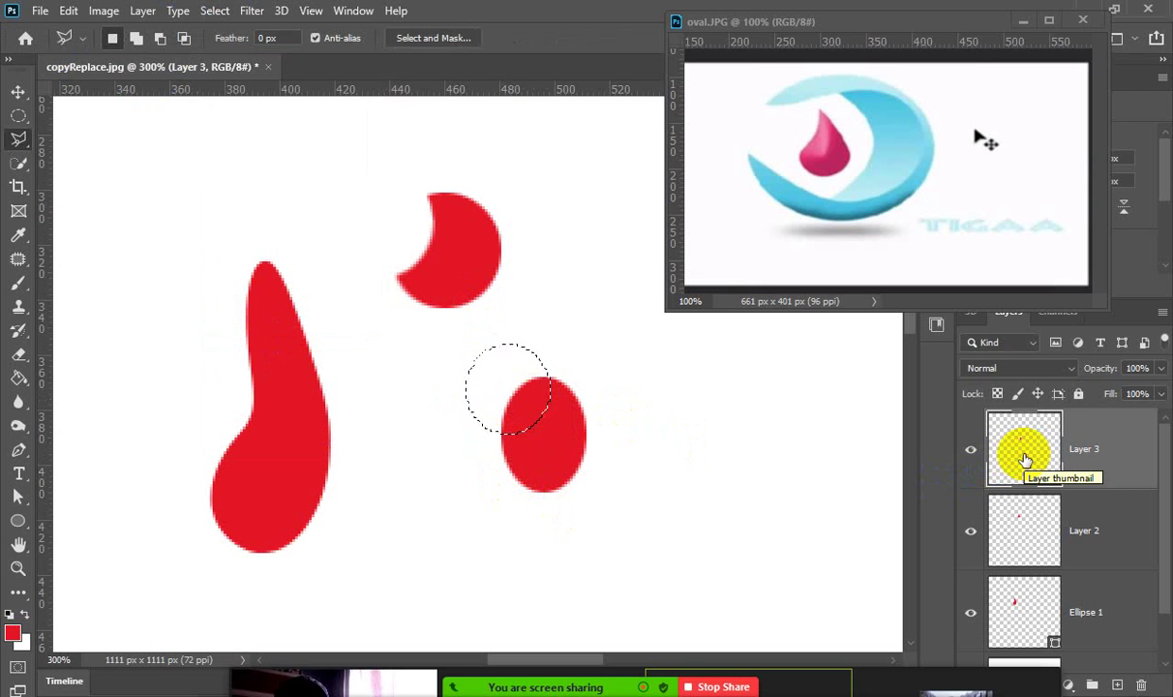
key("Delete")
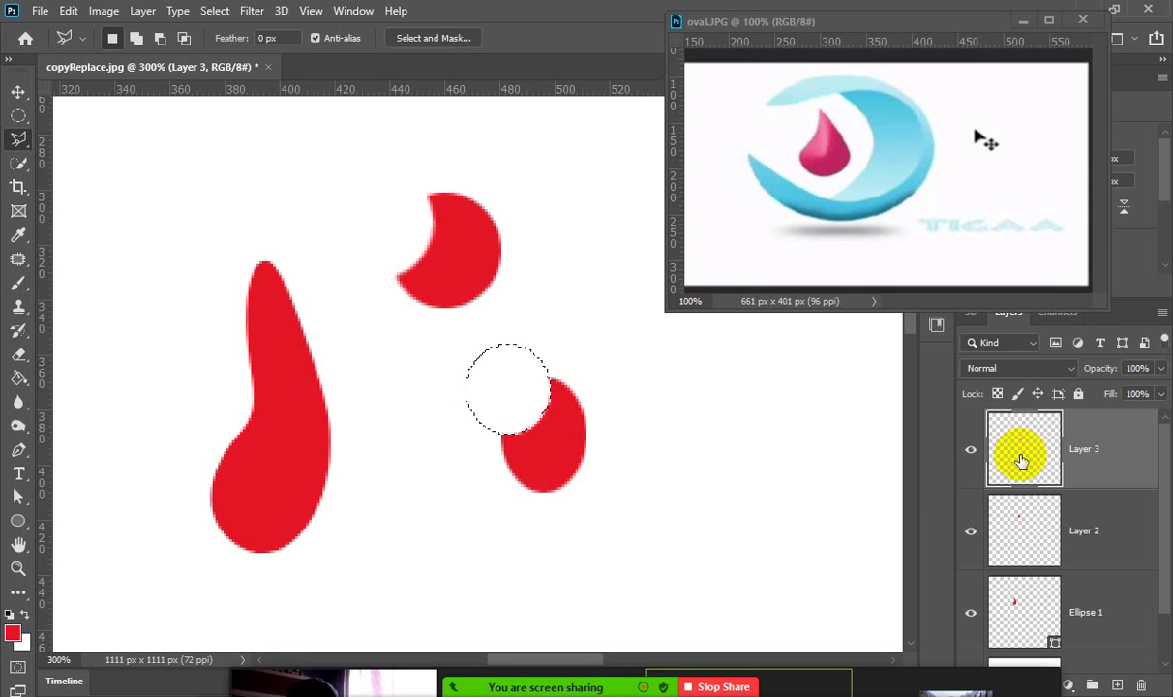
key("ctrl+d")
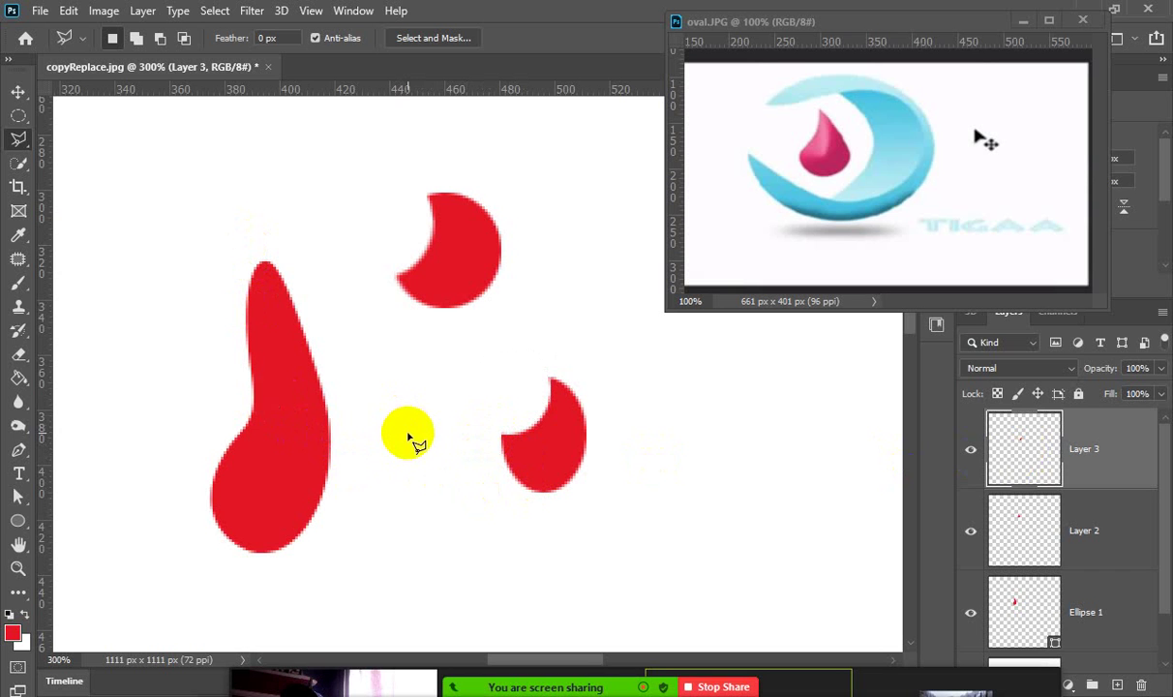
left_click(347, 407)
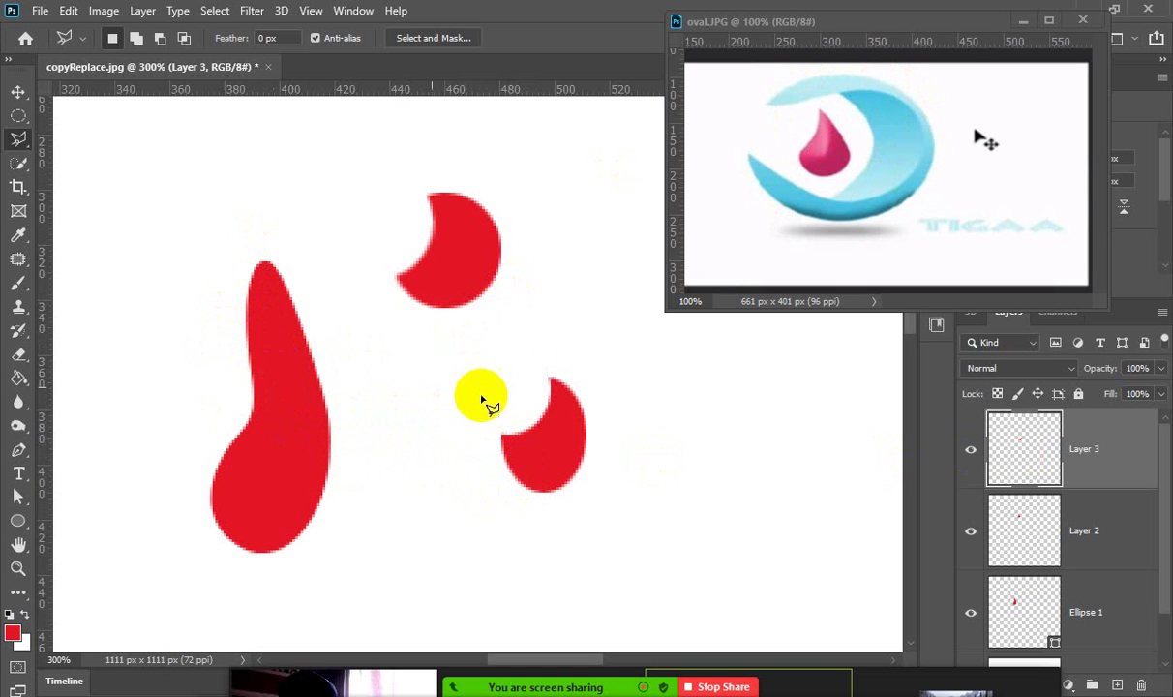
Delete the Layer 3, Layer 2 and Ellipse 1 layers.
left_click_drag(1164, 532, 1168, 591)
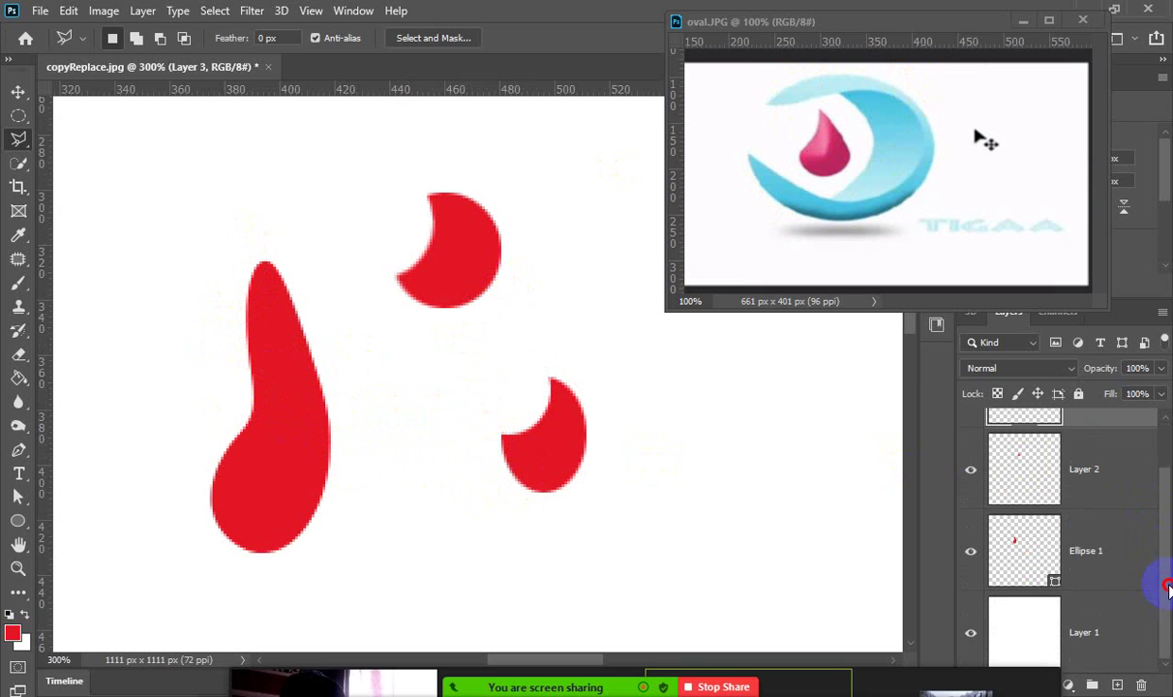
left_click(1125, 559, "shift")
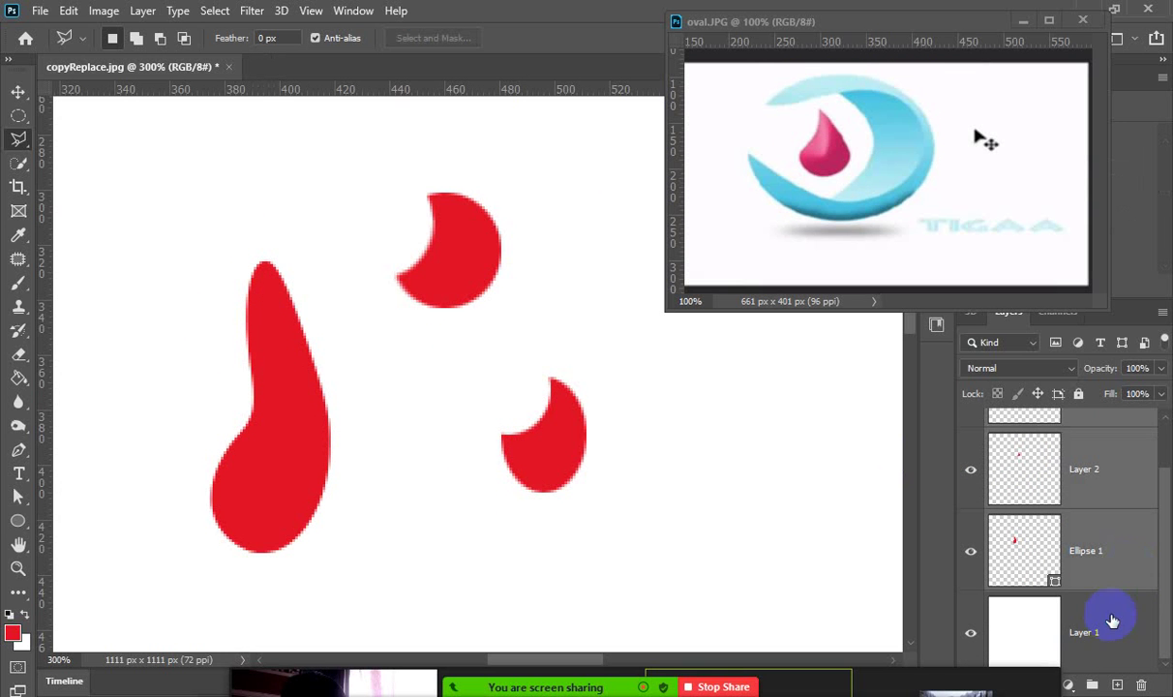
left_click(1139, 685)
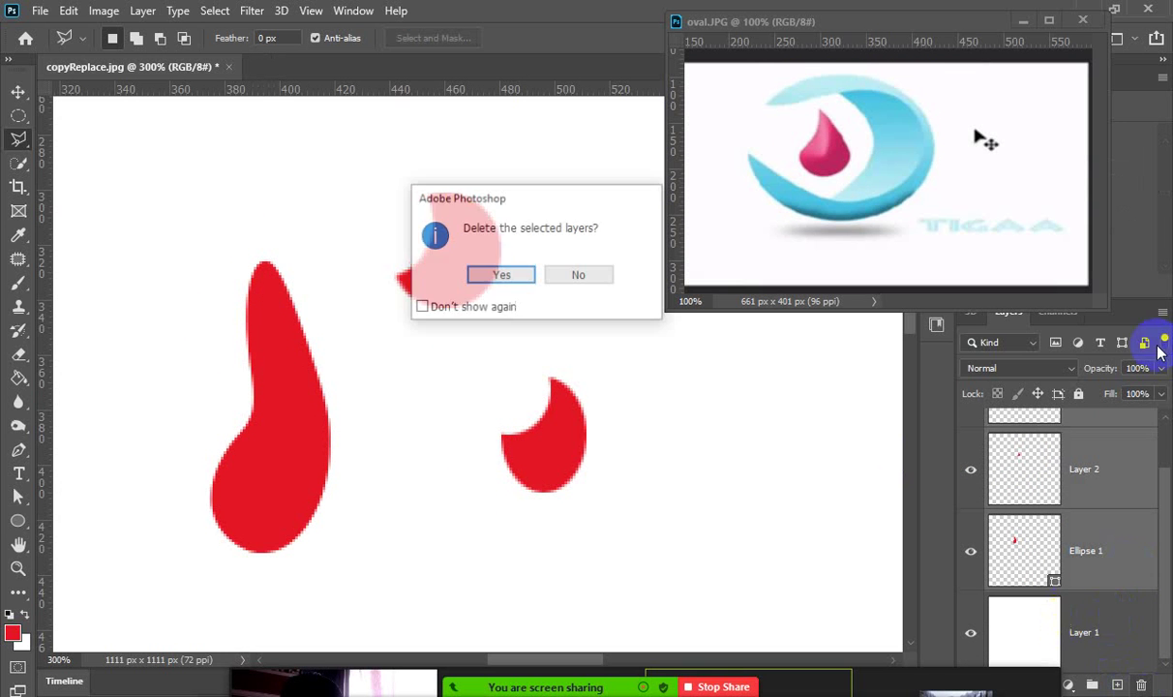
left_click(494, 281)
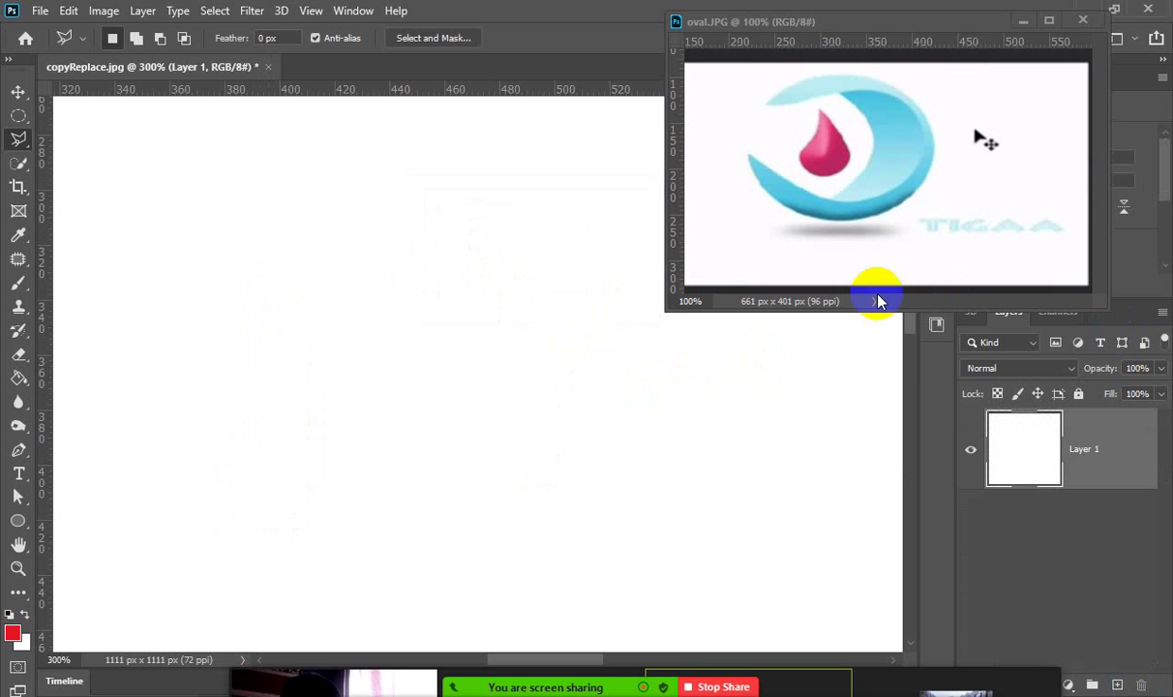
Add a new layer and draw a red circle about 86 px in diameter near the middle of the canvas view.
left_click(1117, 685)
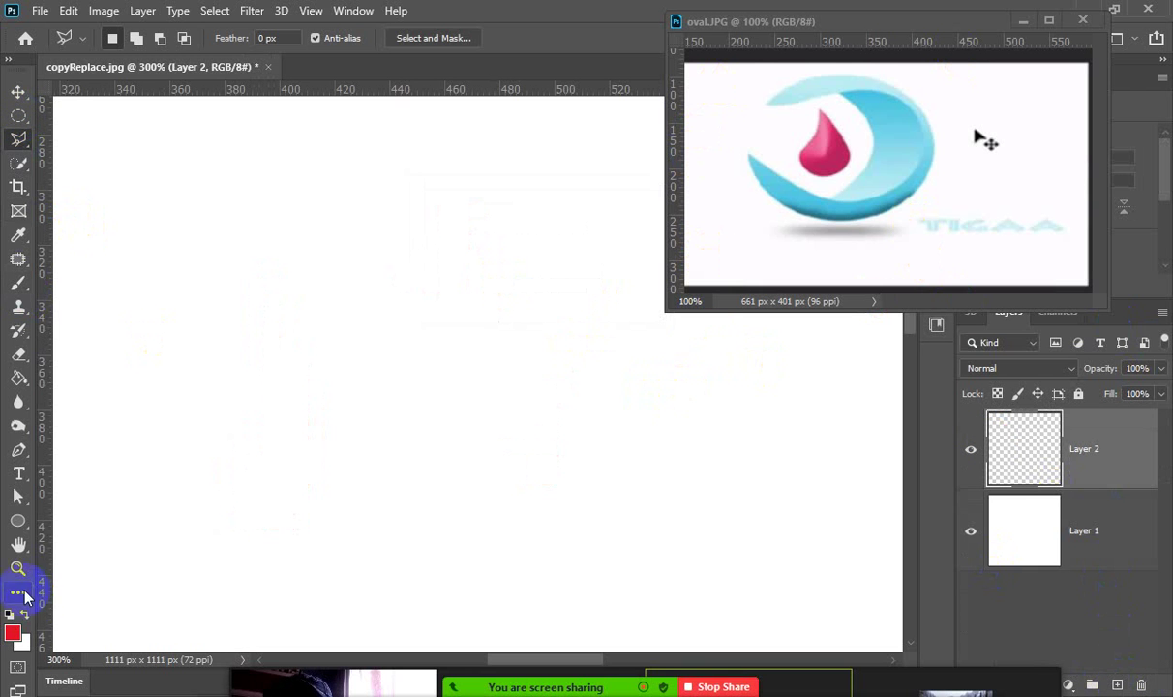
left_click(17, 519)
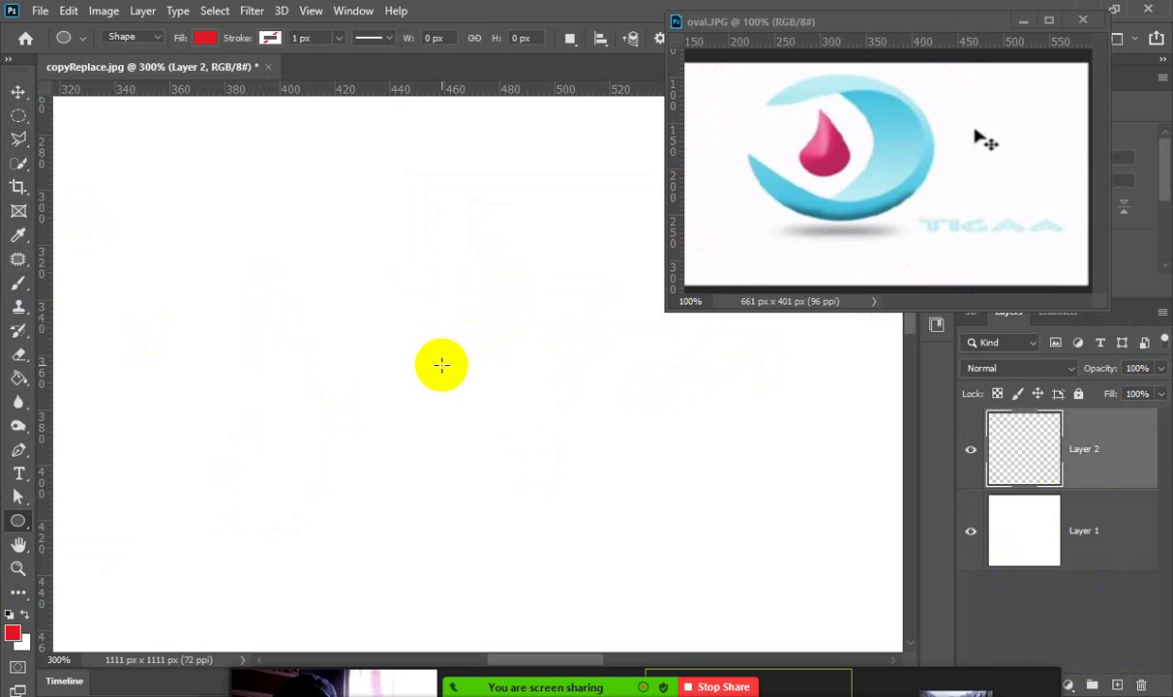
left_click_drag(450, 379, 330, 227)
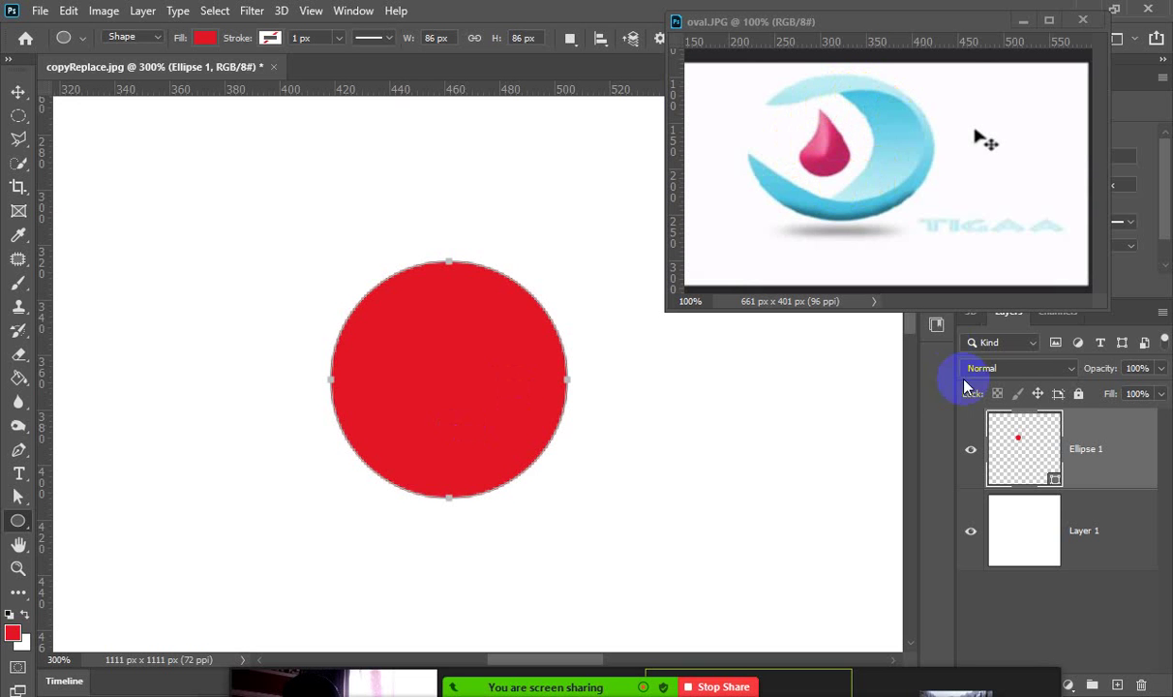
Duplicate the Ellipse 1 layer and scale the copy to 60.47%, nearly centred inside the original circle.
left_click(1097, 453)
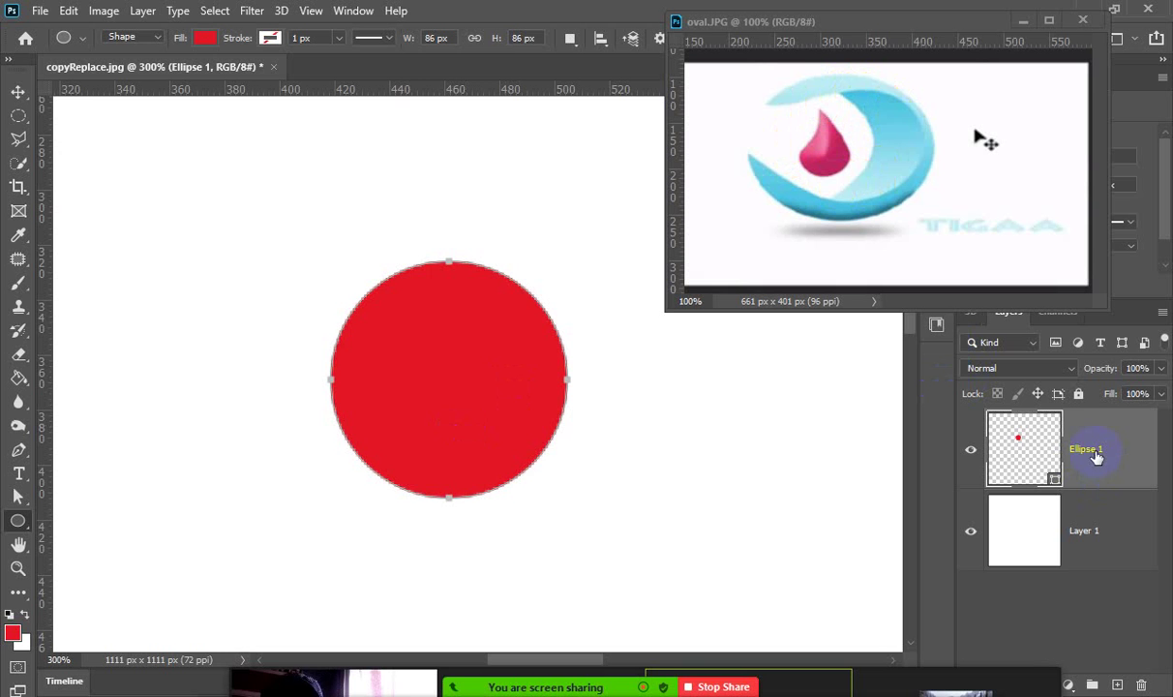
key("ctrl+j")
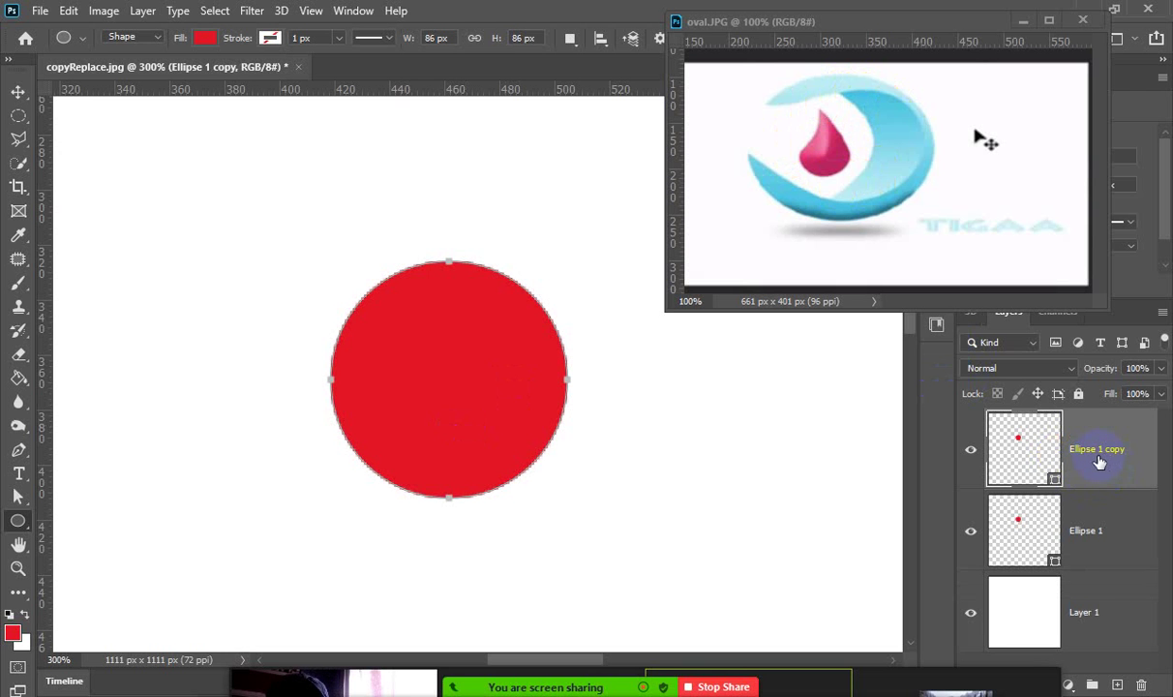
key("ctrl+t")
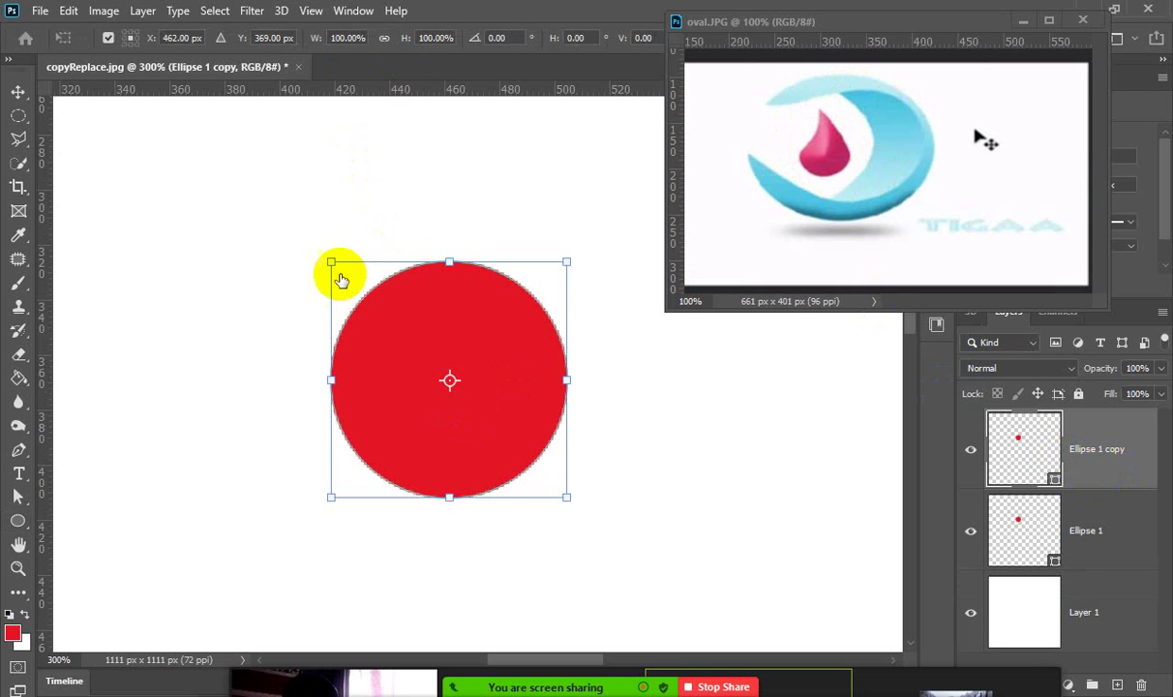
left_click_drag(328, 260, 377, 310)
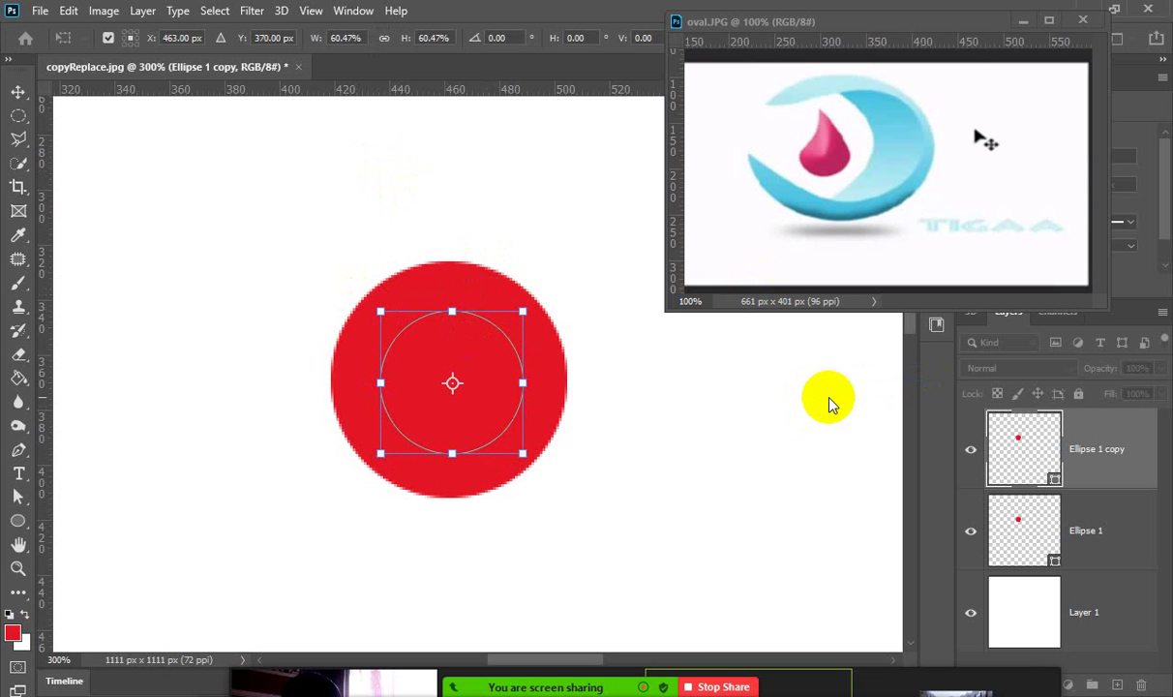
key("u")
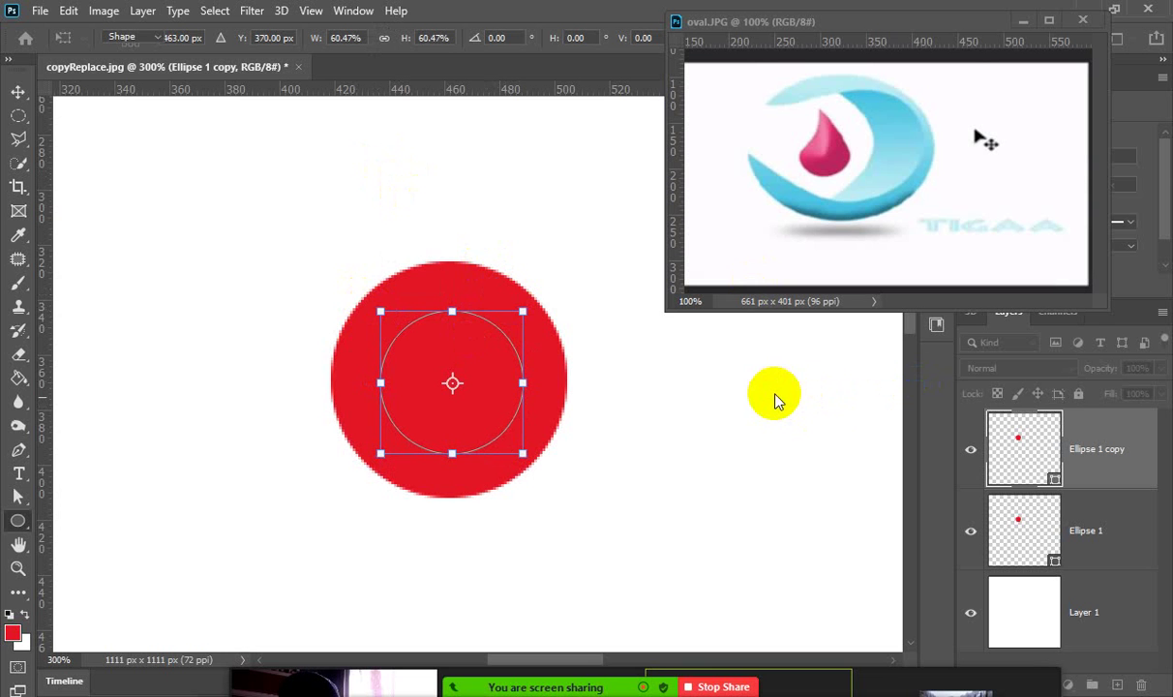
double_click(479, 385)
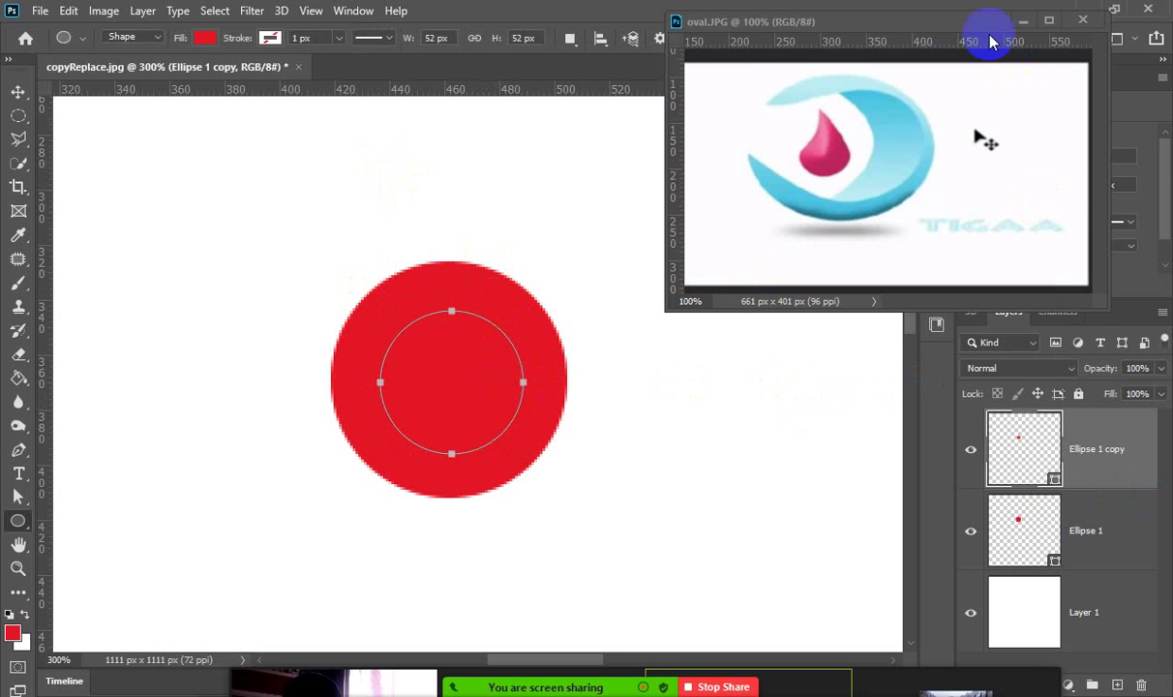
Change the inner circle's fill to the recently used green and dismiss the mail notification.
left_click(204, 37)
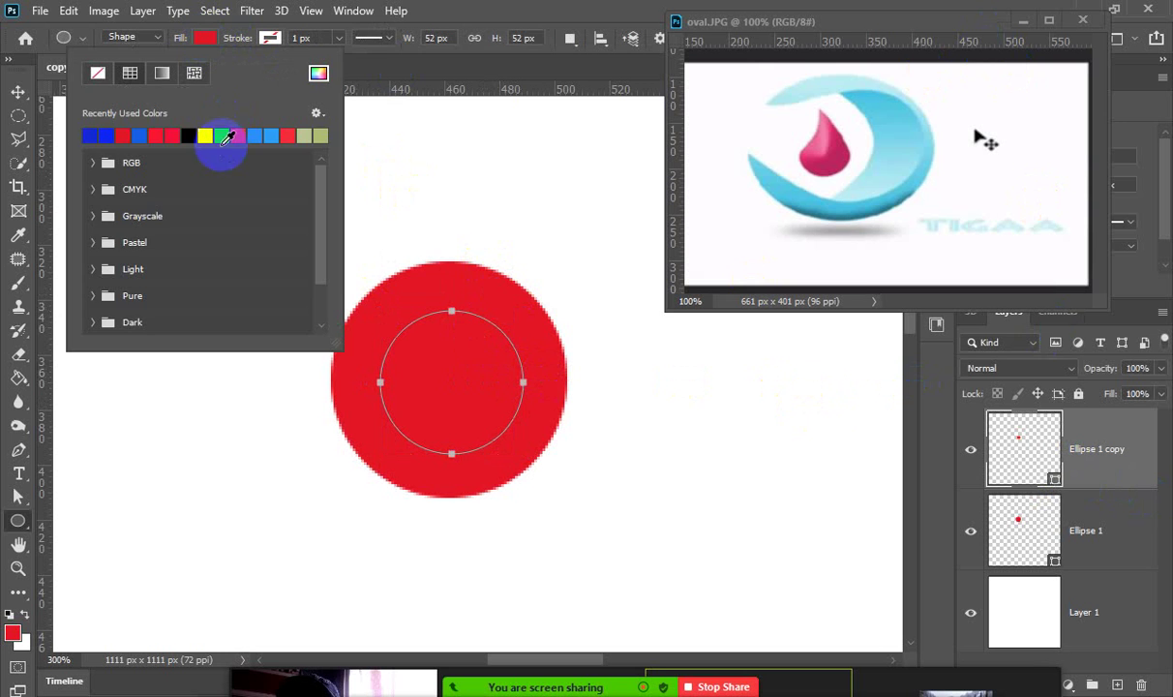
left_click(226, 135)
left_click(503, 11)
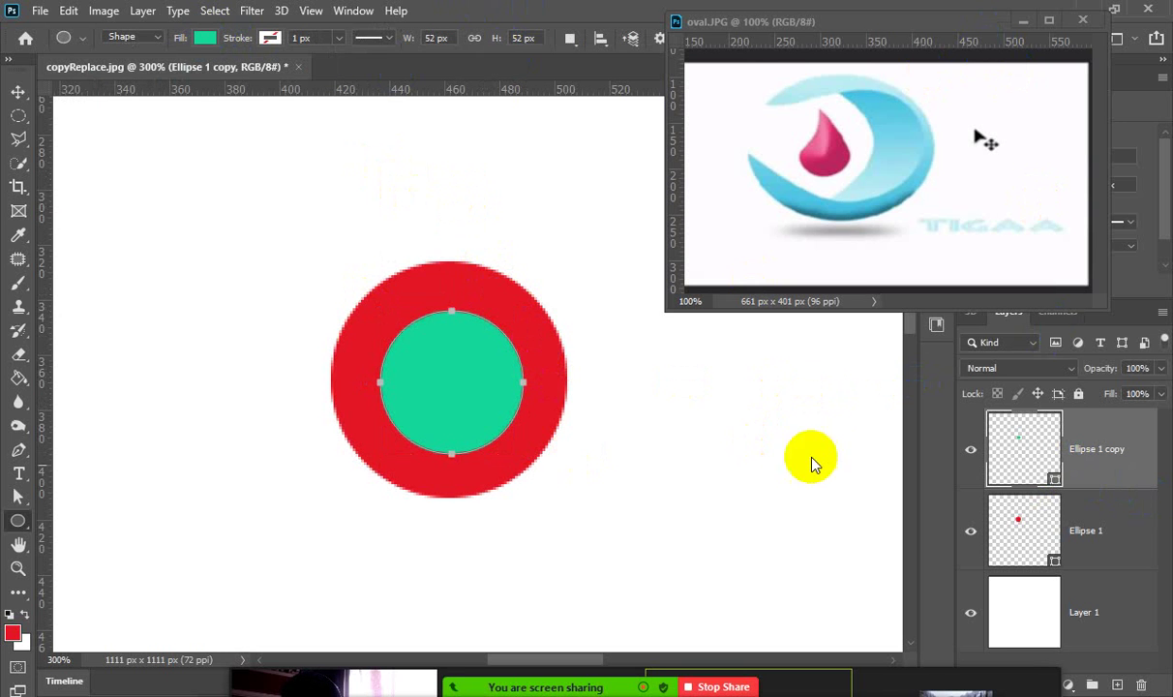
left_click_drag(503, 450, 517, 408)
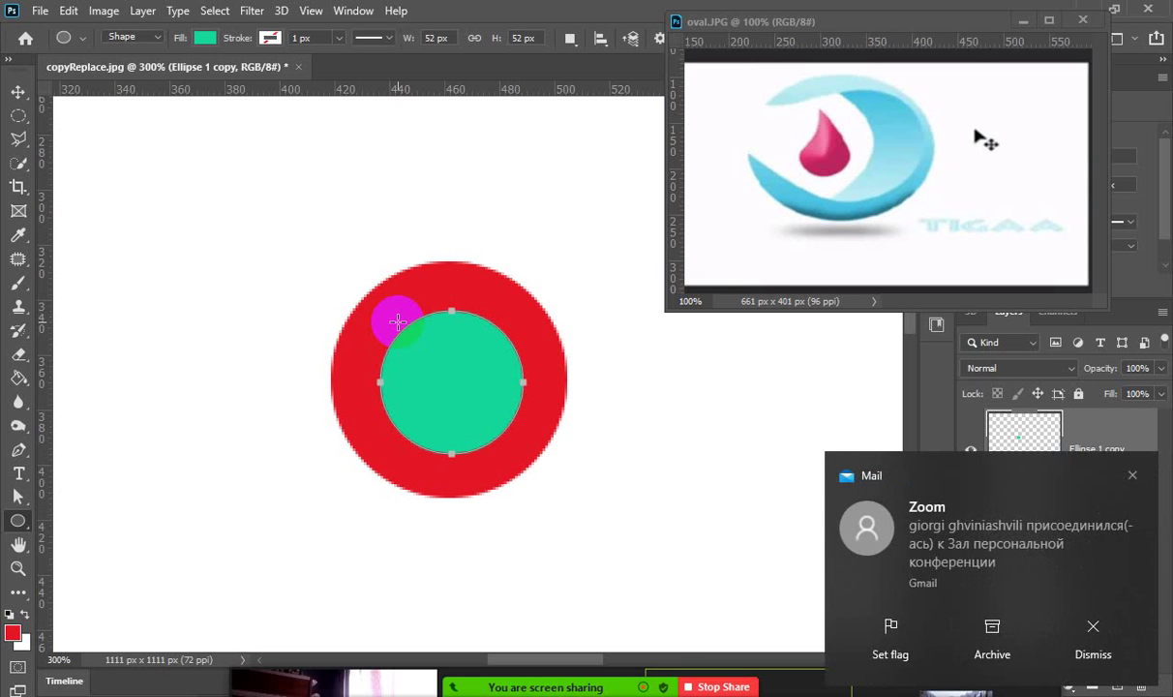
left_click(1094, 635)
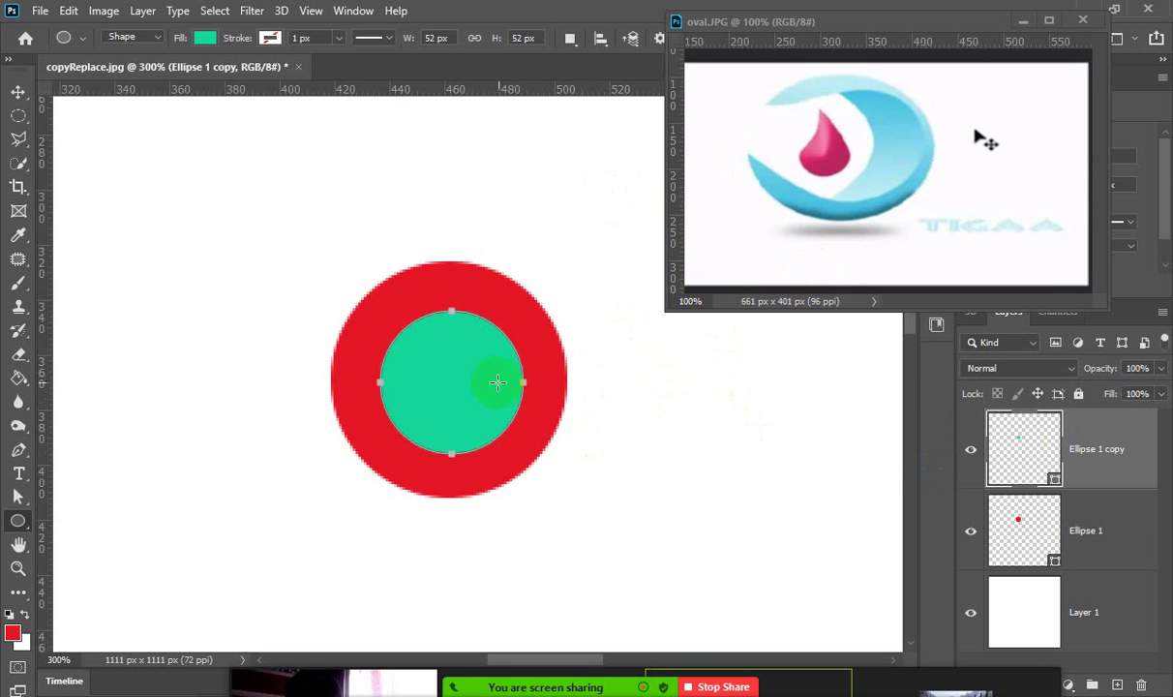
Rasterize the Ellipse 1 copy and Ellipse 1 layers.
right_click(1107, 448)
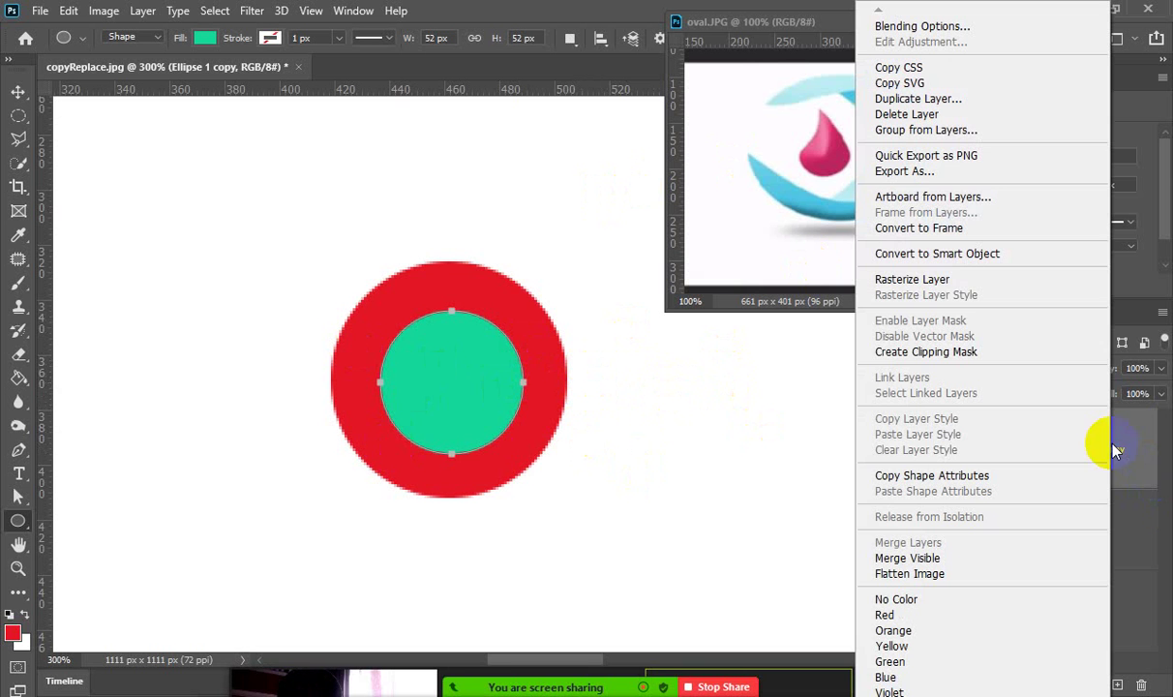
left_click(907, 280)
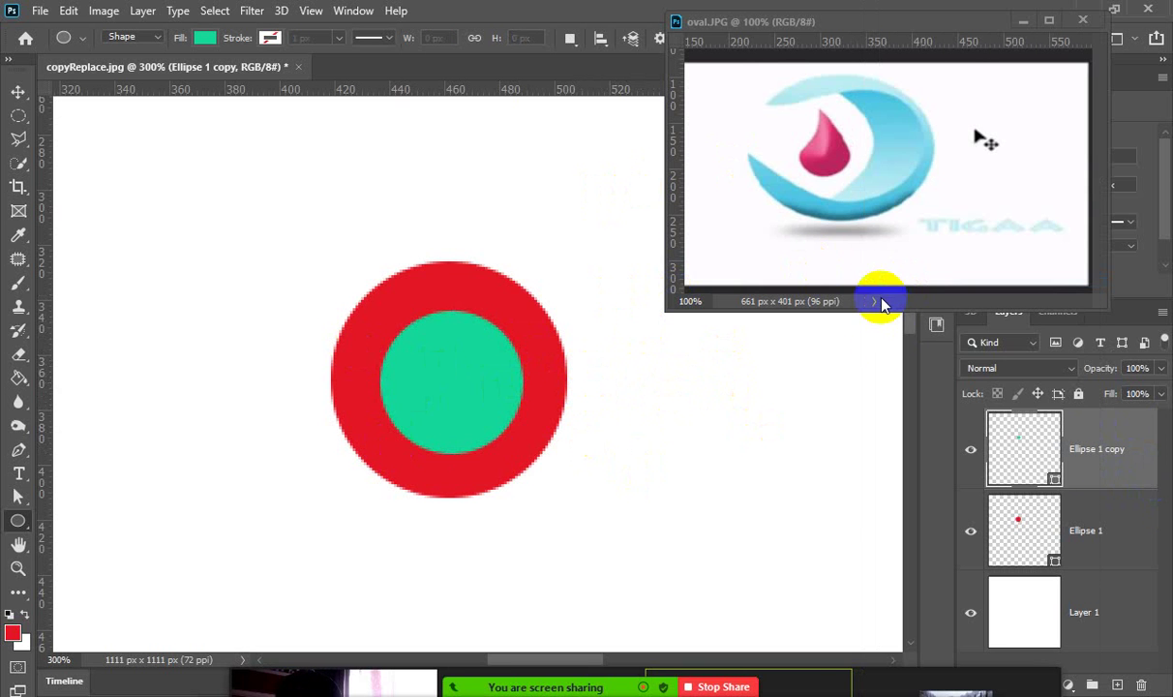
right_click(1099, 537)
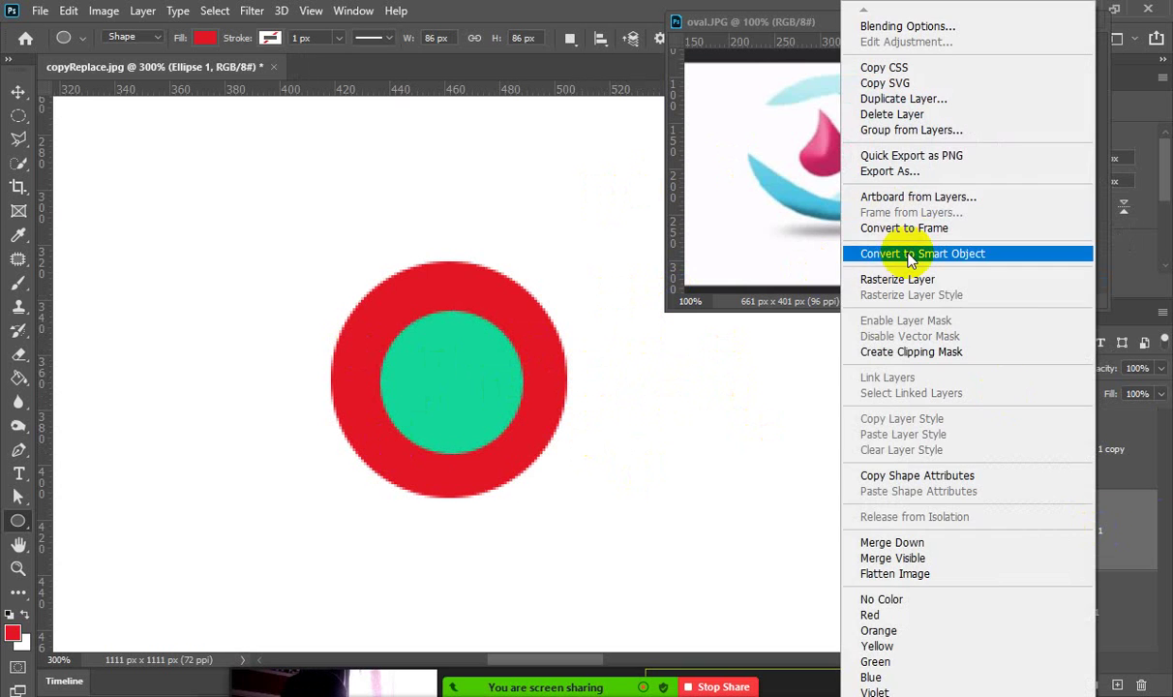
left_click(911, 279)
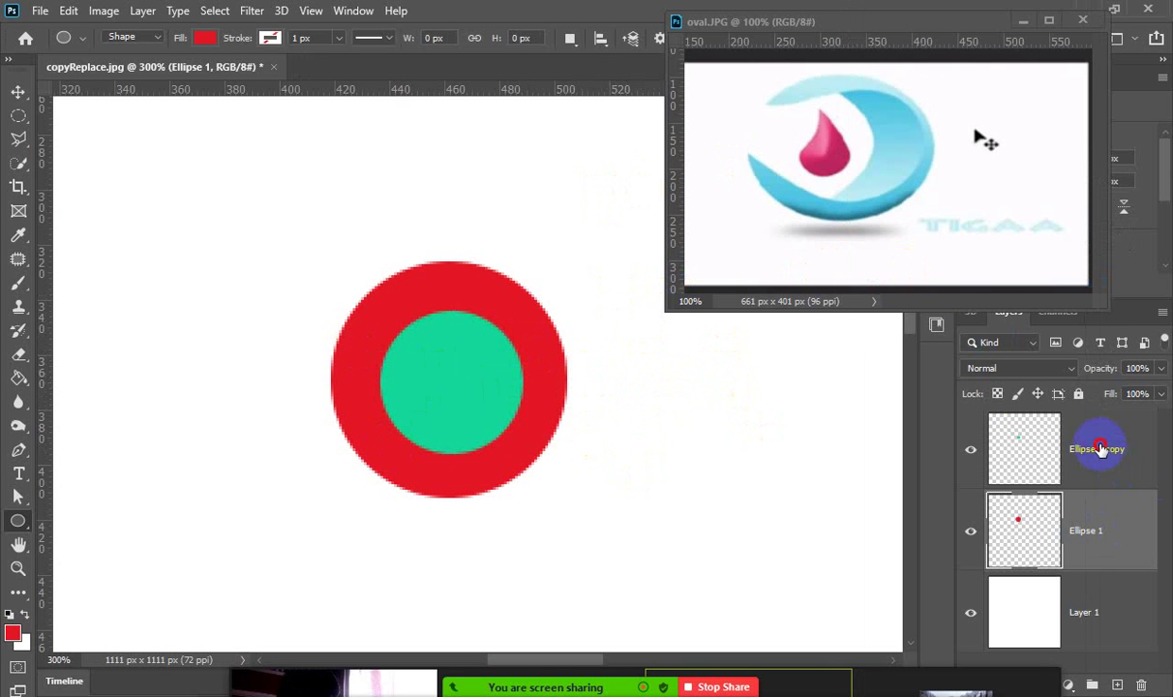
Load the inner circle as a selection, delete that area from Ellipse 1, hide Ellipse 1 copy and deselect.
left_click(1011, 445)
right_click(1168, 447)
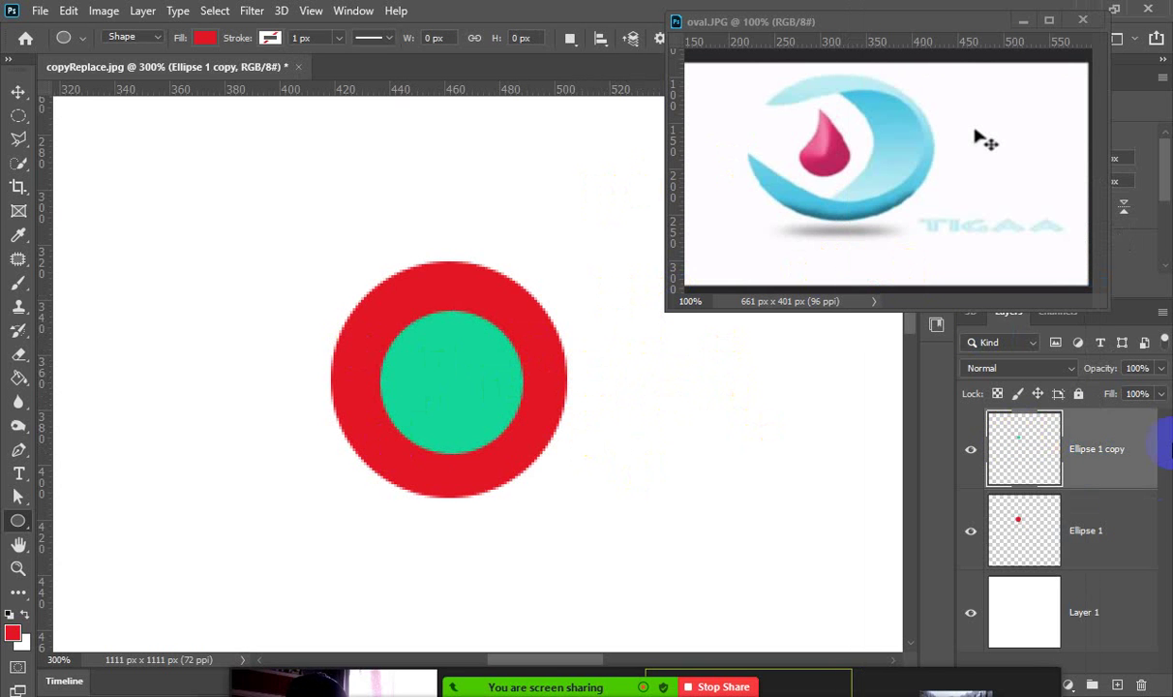
left_click(1015, 443, "ctrl")
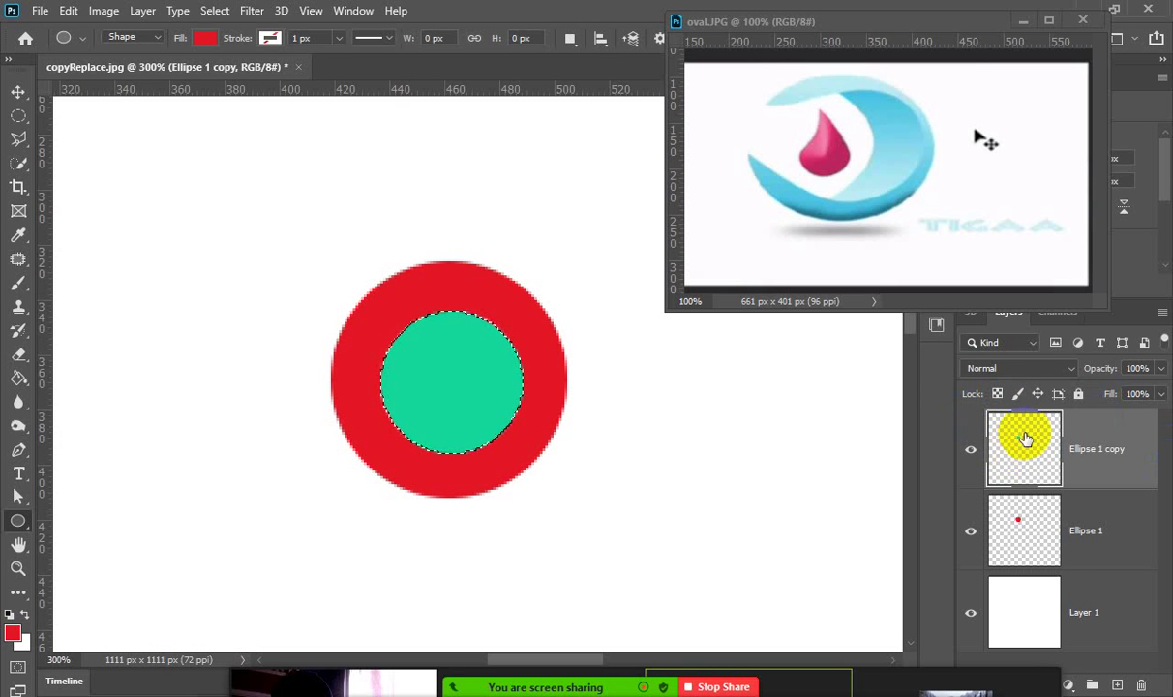
key("alt+BackSpace")
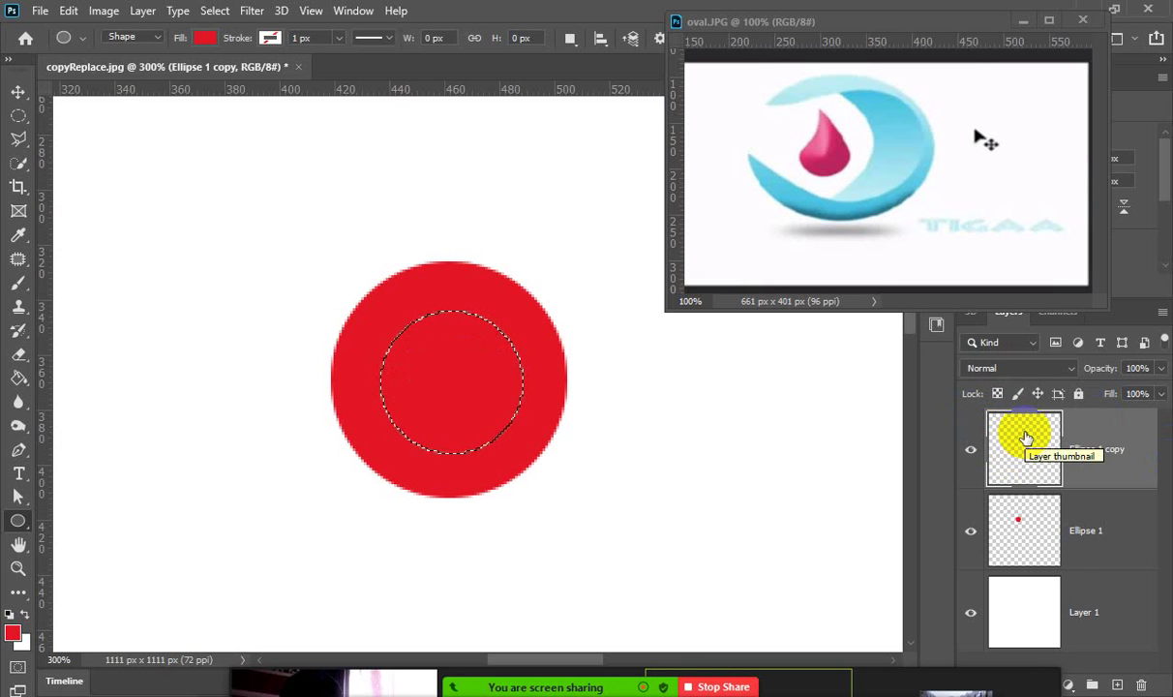
key("ctrl+z")
left_click(1097, 542)
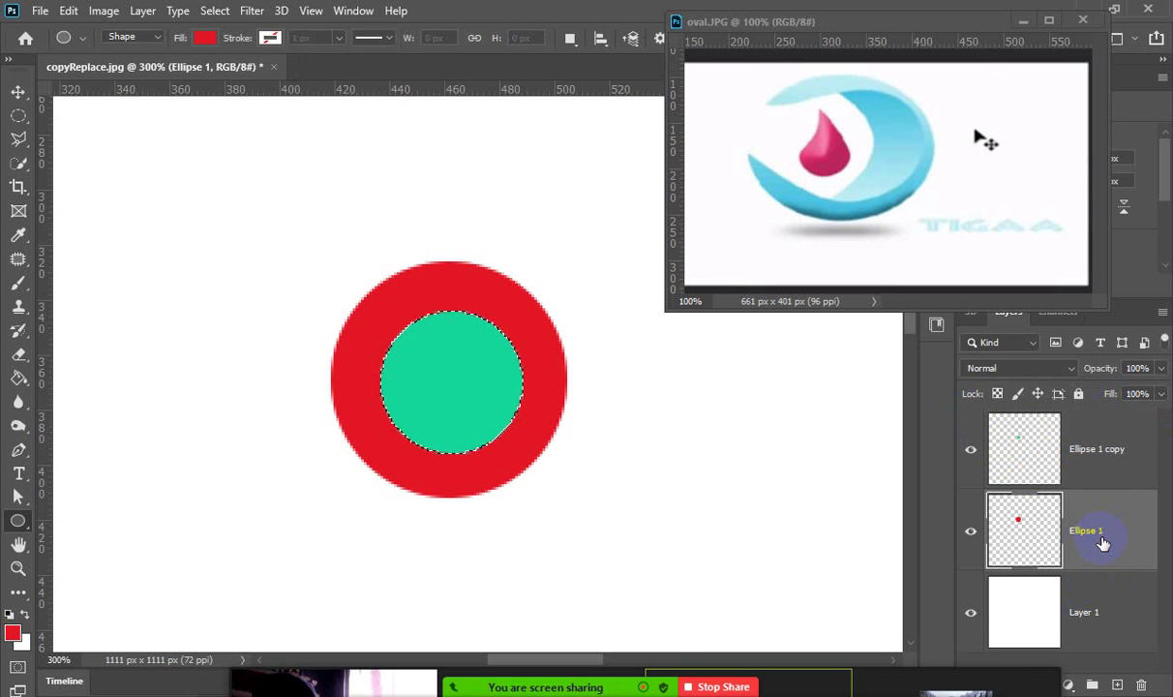
left_click(972, 451)
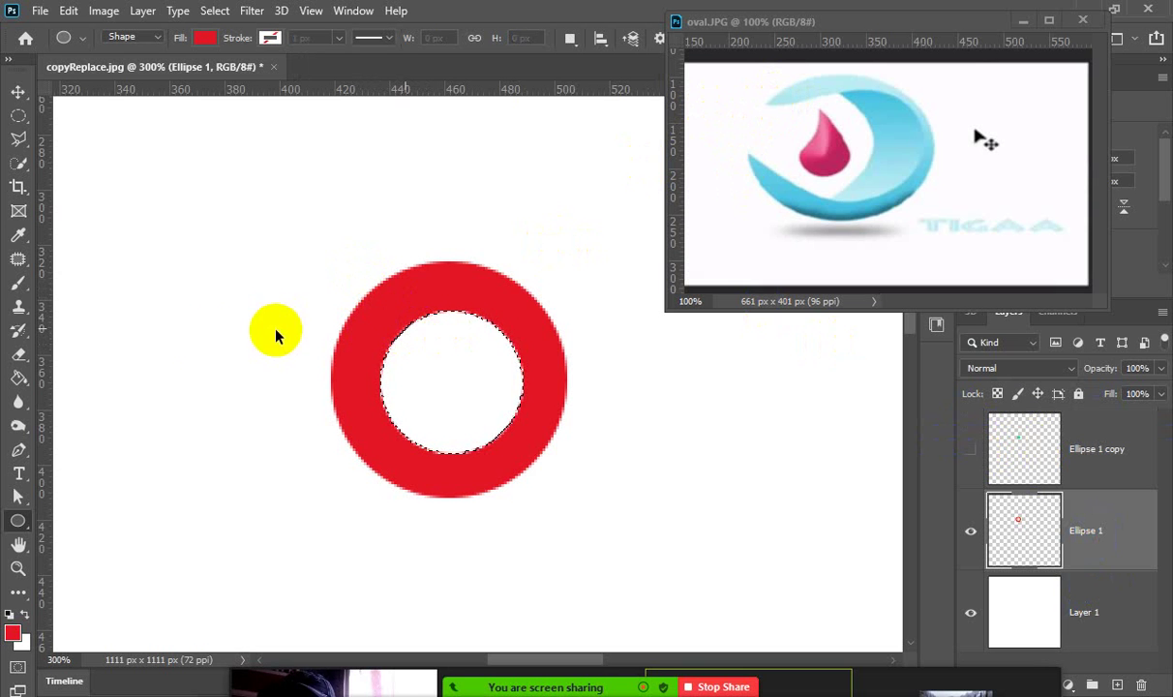
key("ctrl+d")
Erase a gap through the red ring's left side with the Eraser and taper both ends like the logo's crescent.
left_click(20, 355)
left_click(94, 354)
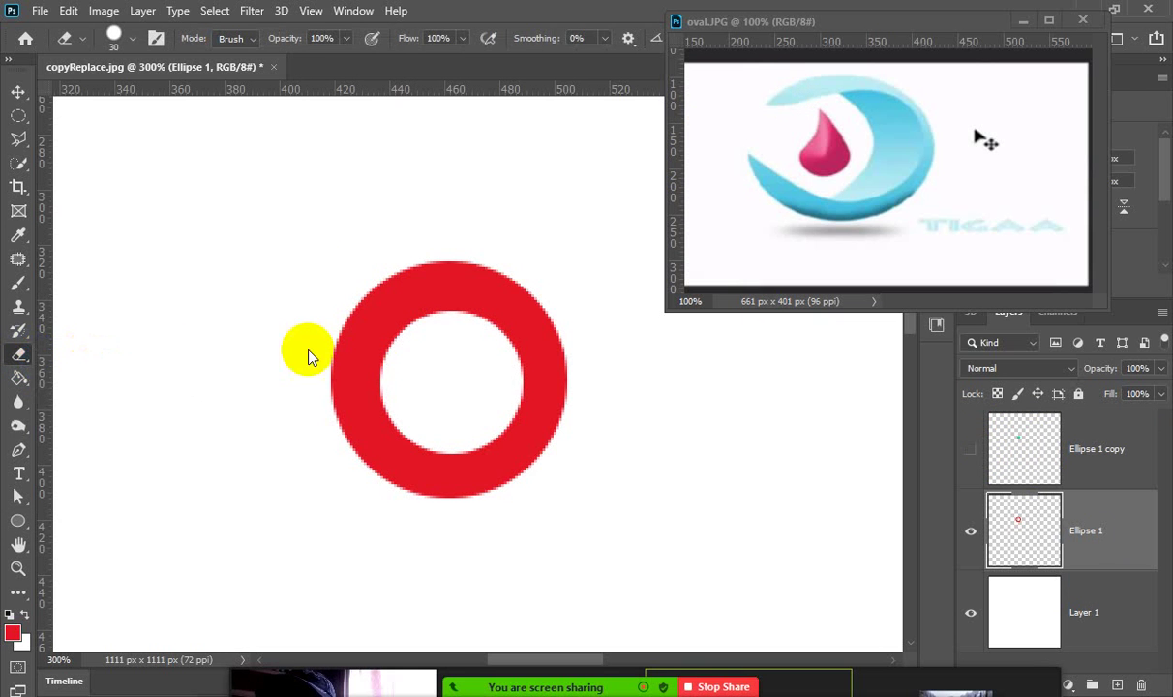
mouse_move(359, 290)
left_mouse_down()
mouse_move(429, 343)
mouse_move(277, 240)
left_mouse_up()
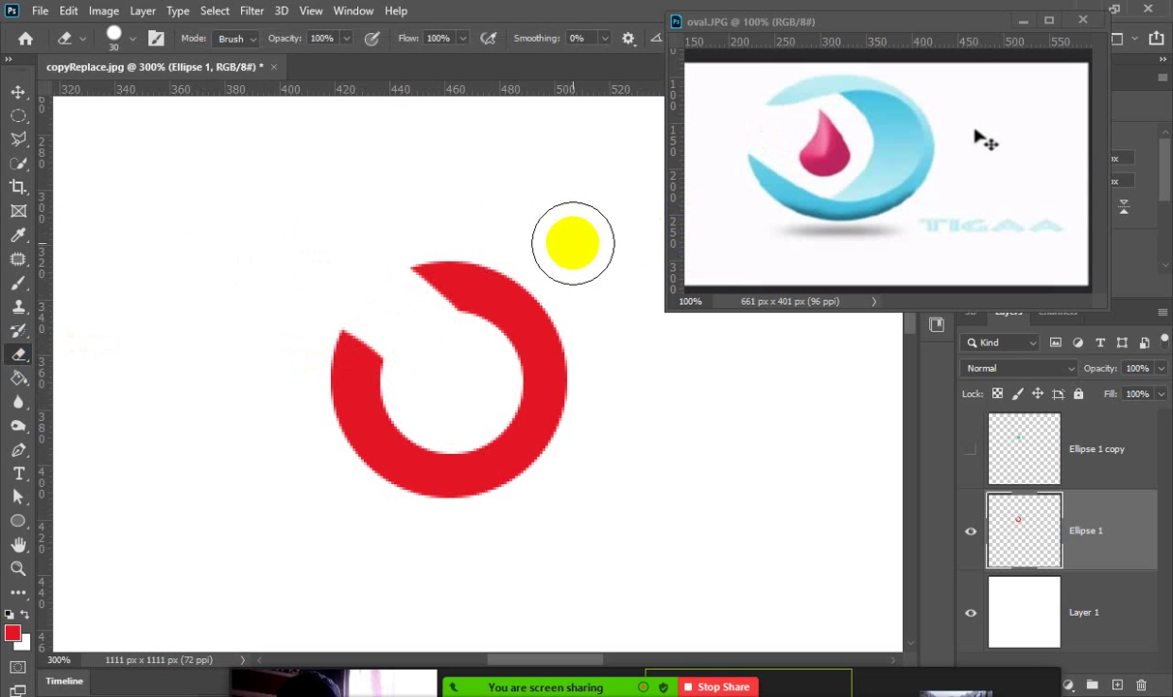
key("ctrl+z")
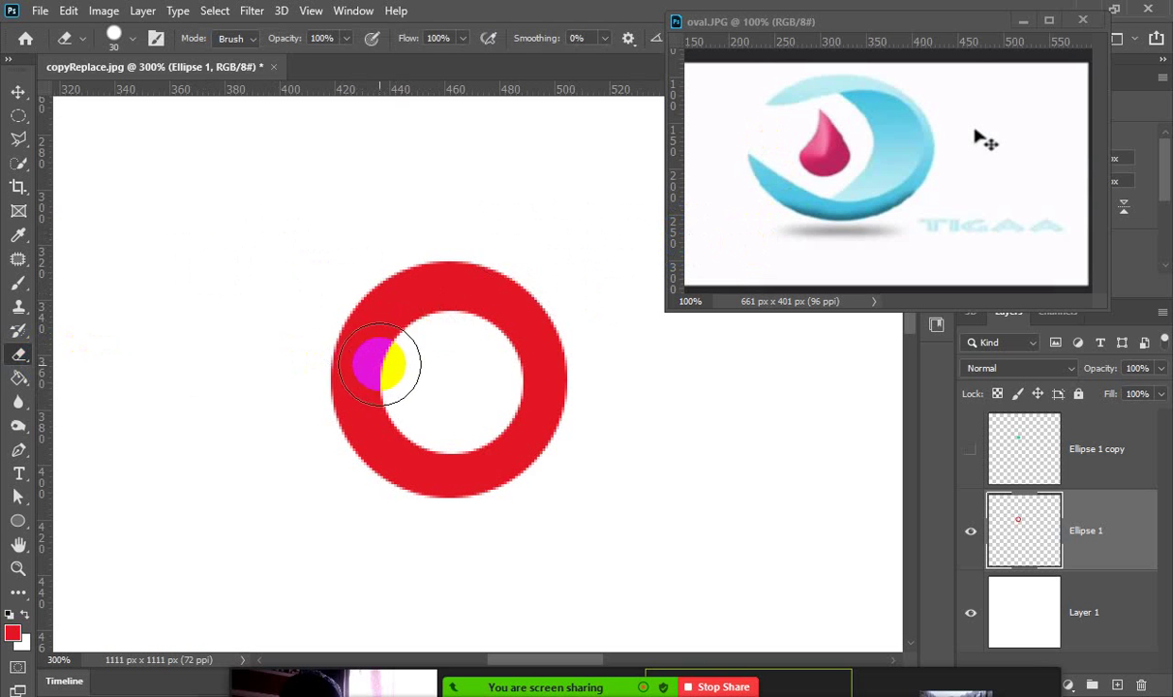
left_click_drag(387, 359, 240, 317)
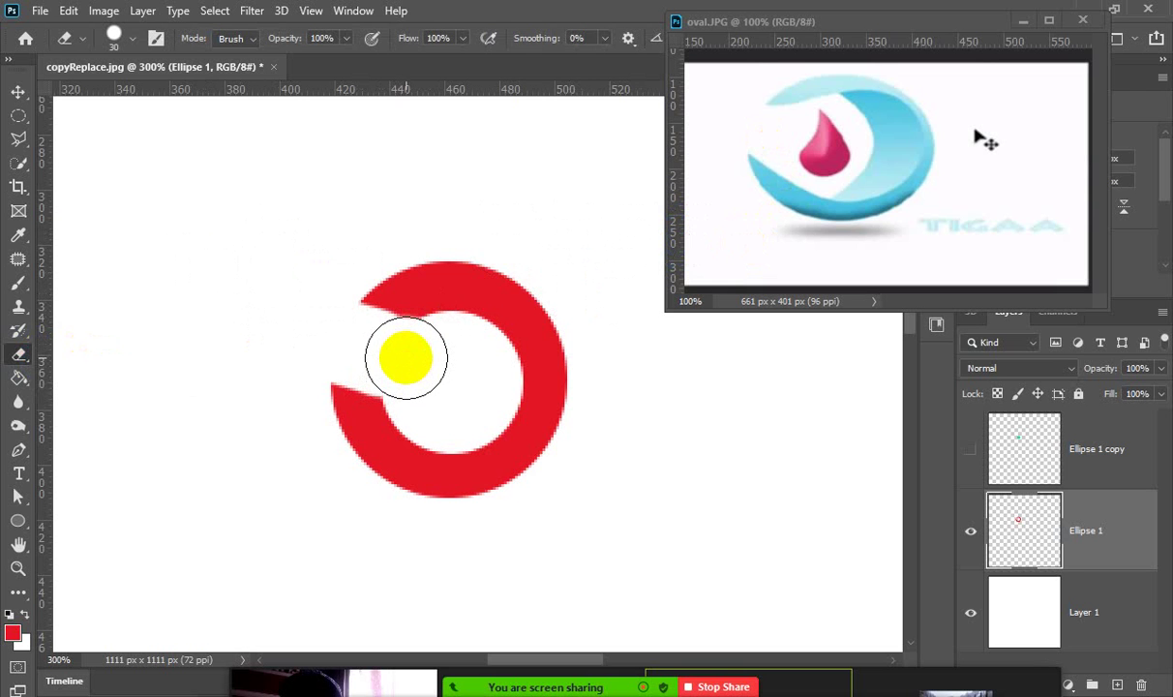
left_click(416, 351)
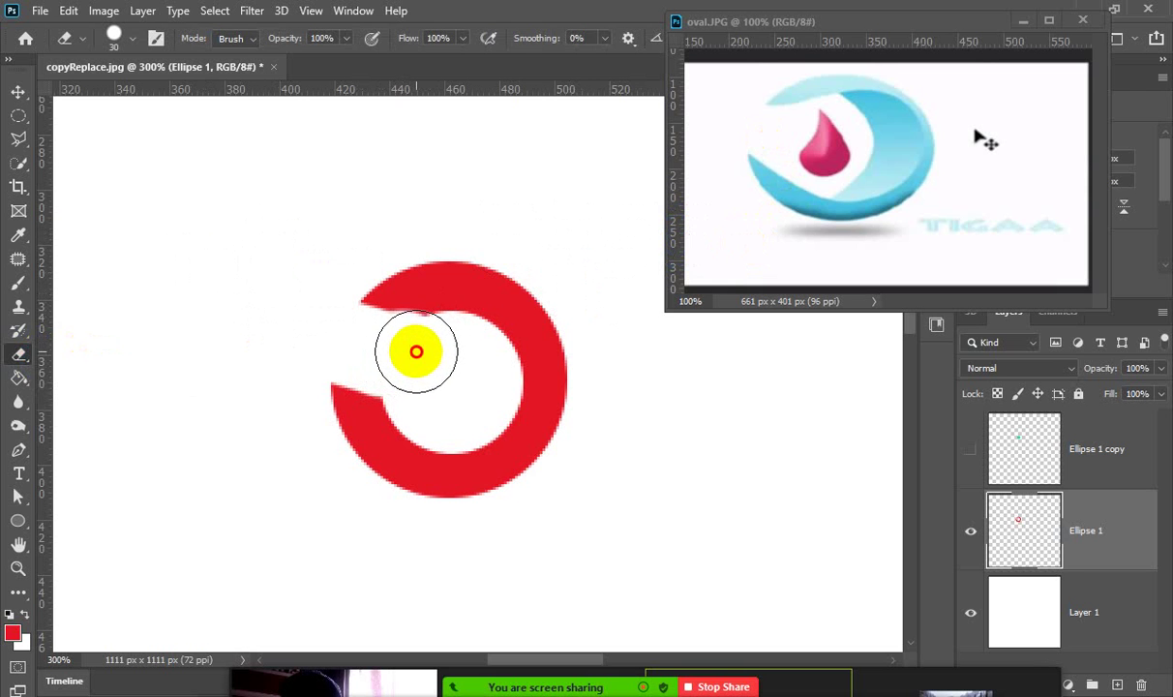
mouse_move(416, 351)
left_mouse_down()
mouse_move(437, 351)
mouse_move(375, 351)
mouse_move(453, 352)
mouse_move(418, 385)
mouse_move(423, 405)
mouse_move(369, 350)
mouse_move(190, 257)
left_mouse_up()
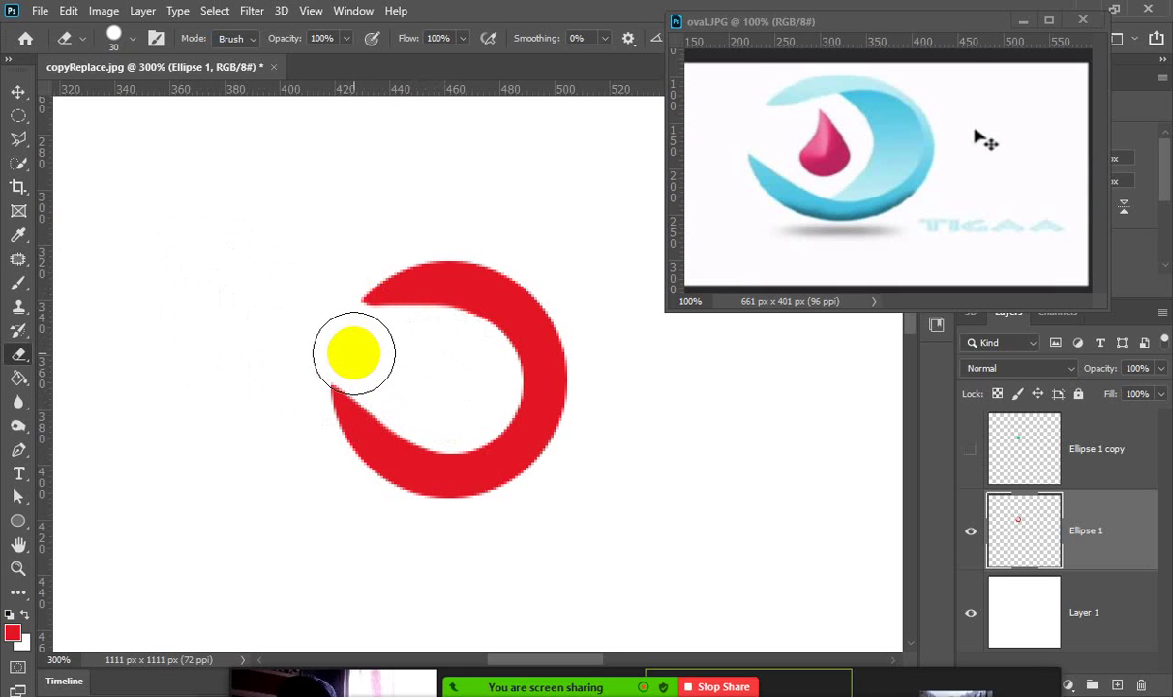
Undo the erasing, cutting, rasterizing and green fill back to the two red ellipse shapes.
key("ctrl+z")
key("ctrl+z")
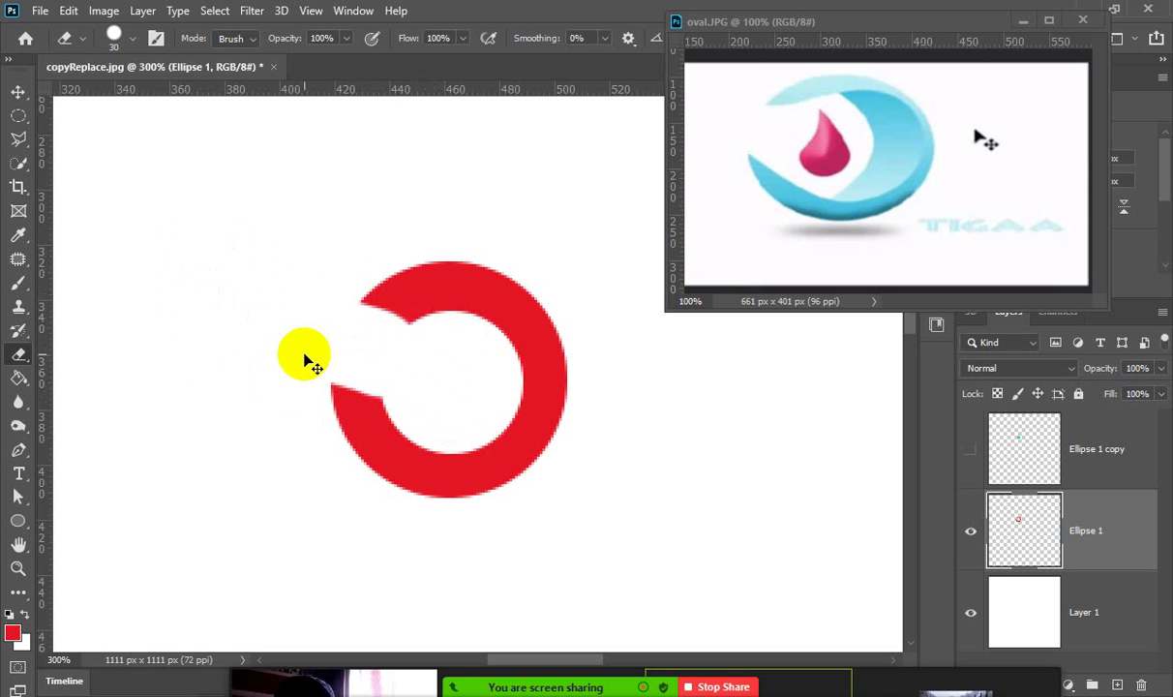
key("ctrl+z")
key("ctrl+z")
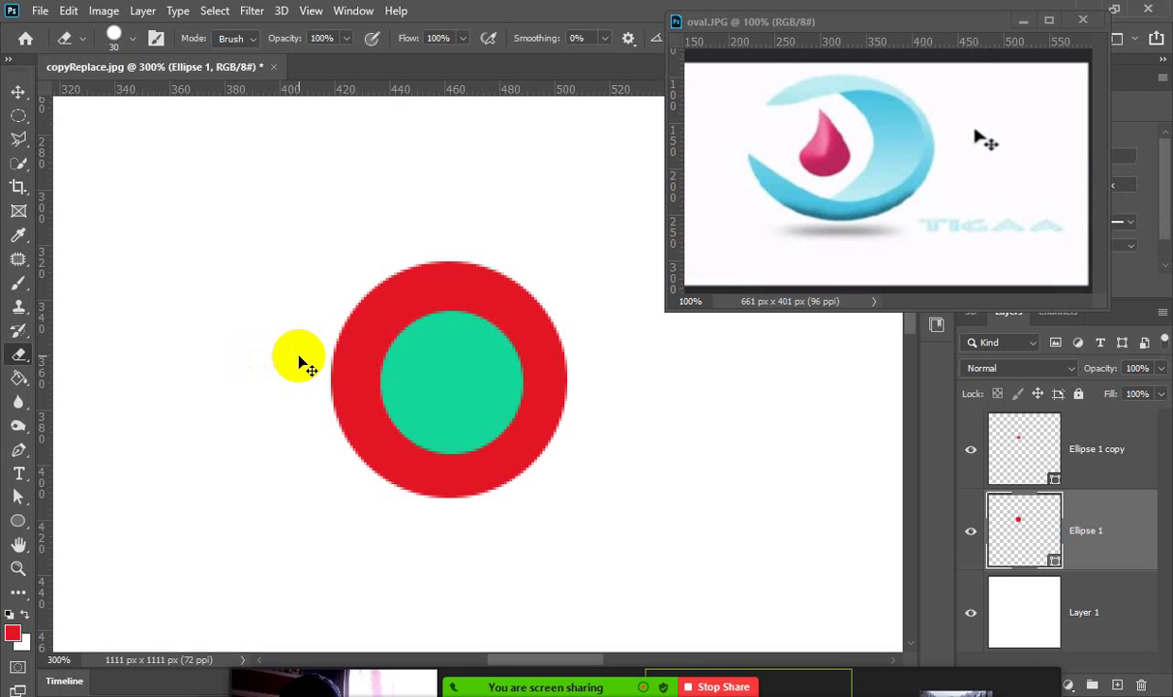
key("ctrl+z")
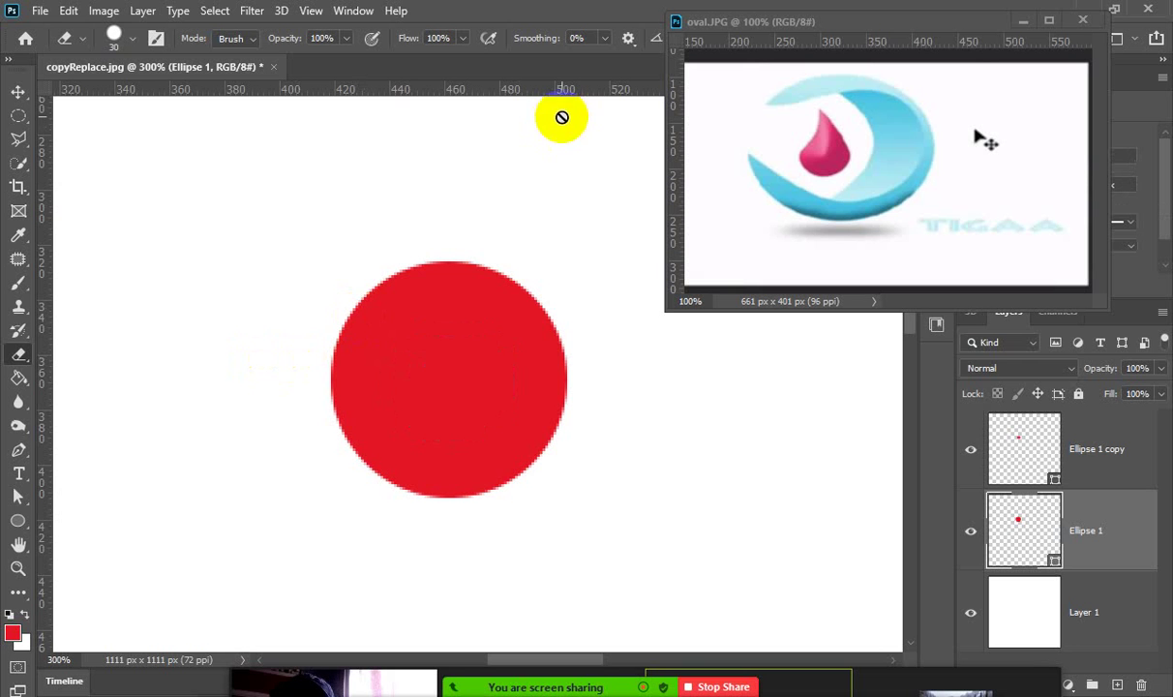
Toggle the visibility of Ellipse 1 copy and Ellipse 1 to compare the small and large circles.
left_click(973, 453)
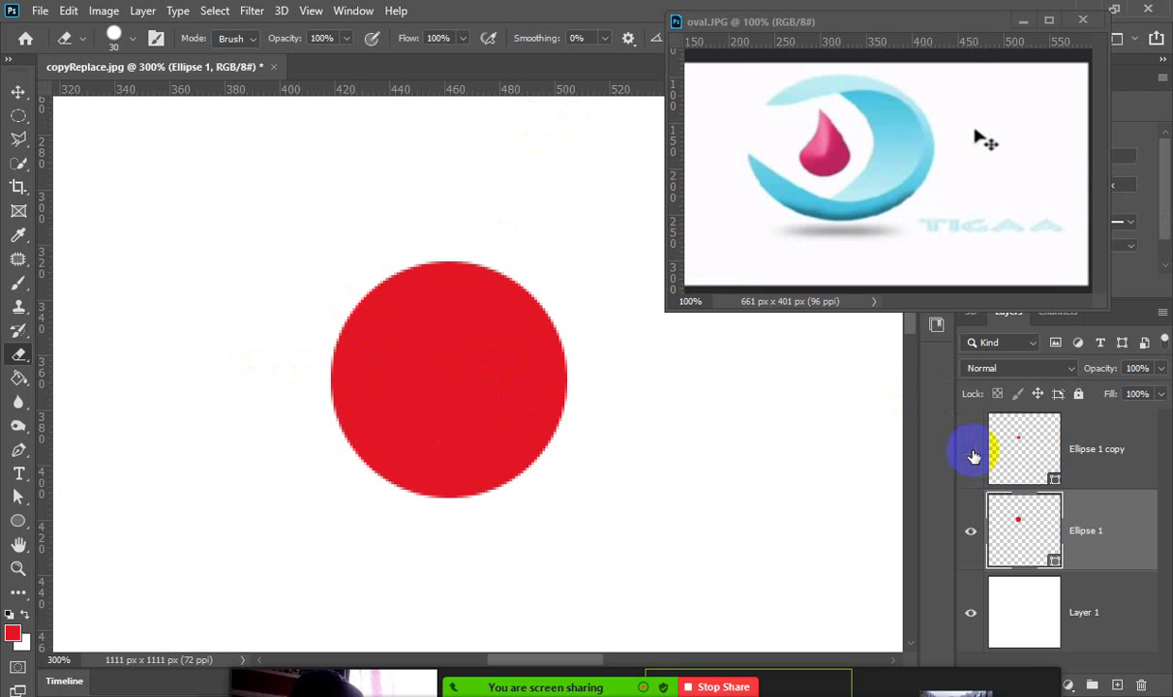
left_click(972, 449)
left_click(970, 530)
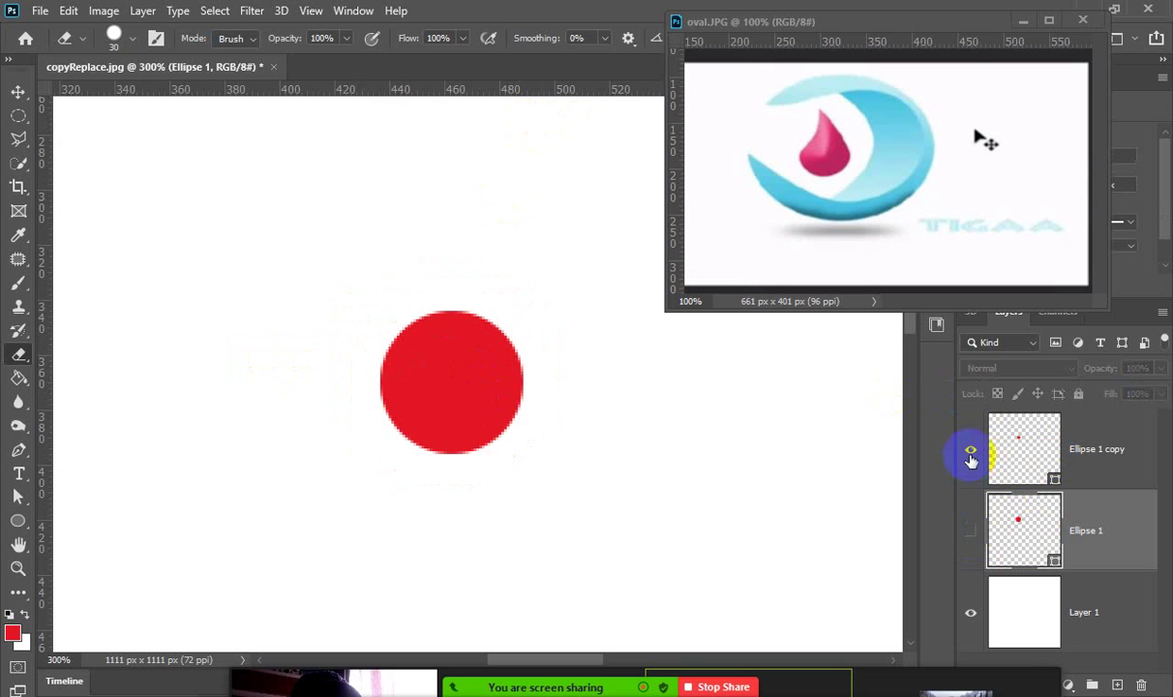
left_click(972, 532)
left_click(971, 453)
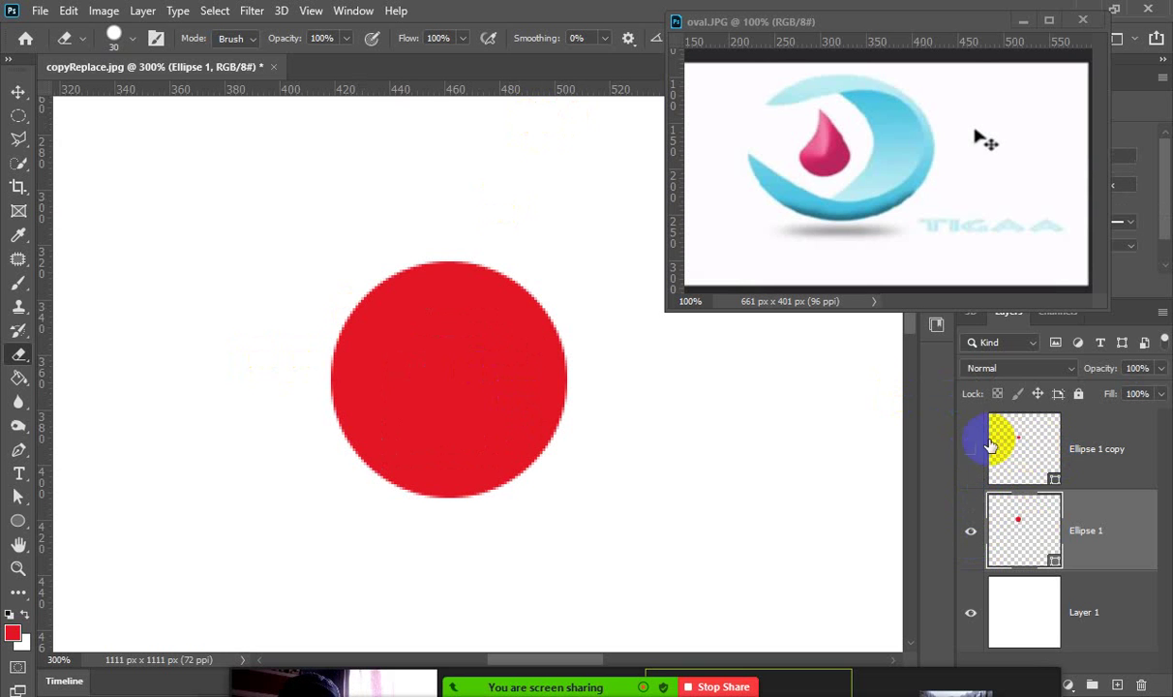
left_click(971, 452)
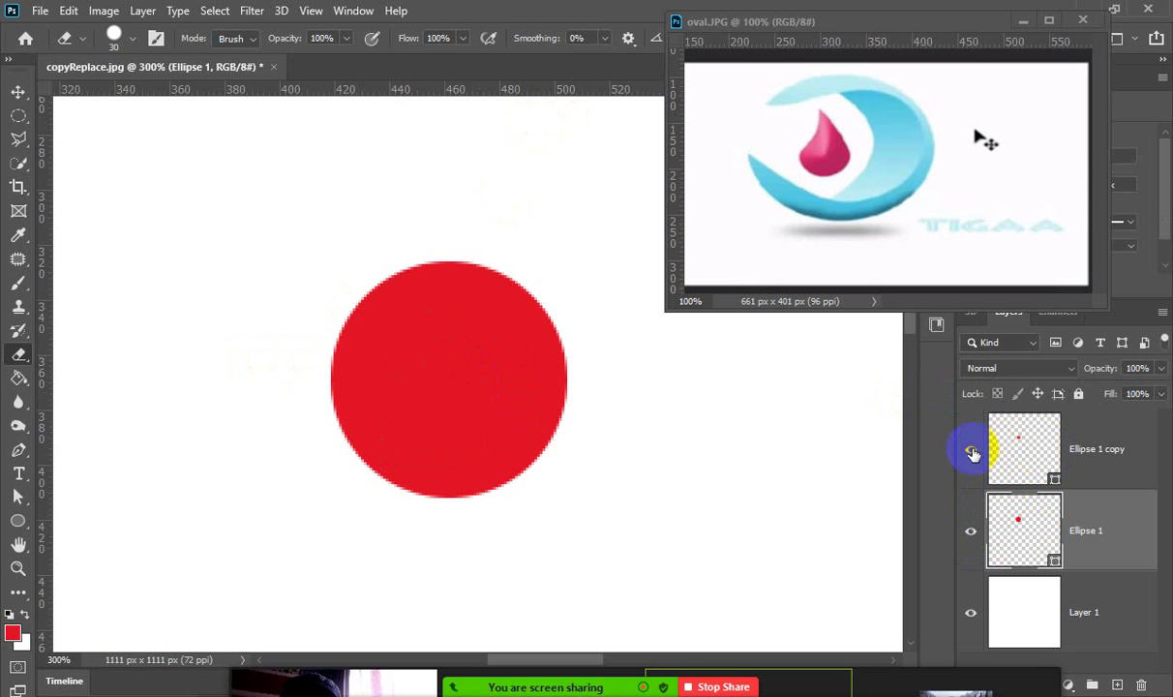
Undo the resizing, duplication and drawing of both red ellipses, back to the empty Layer 2.
left_click(1021, 442)
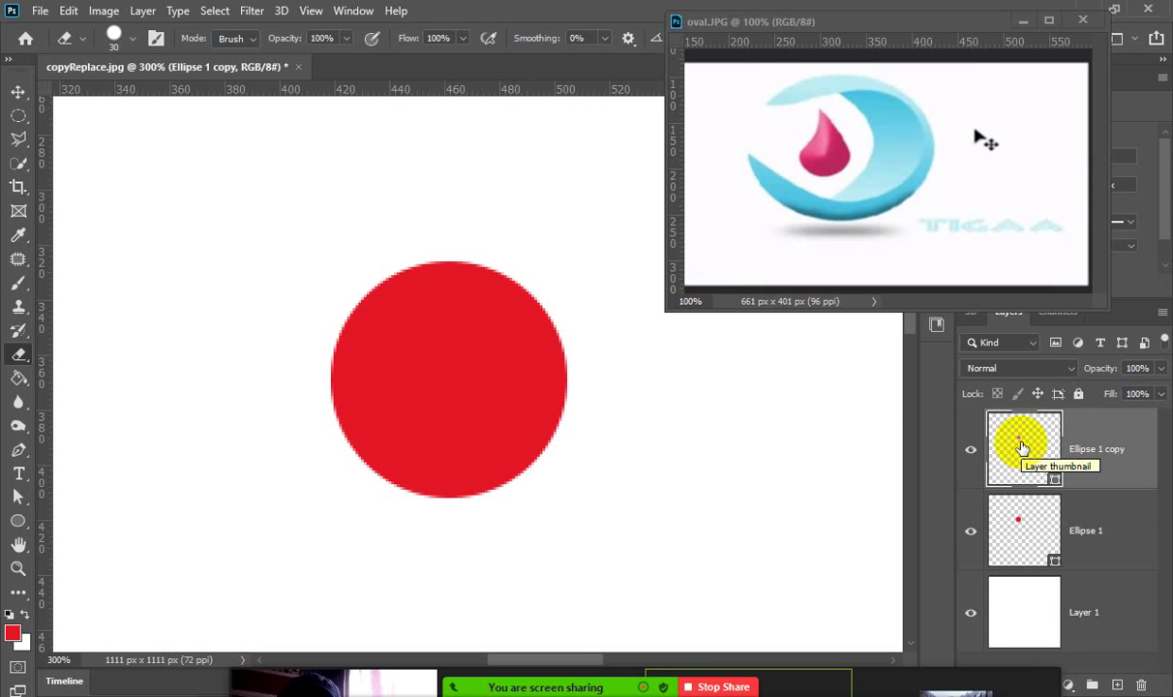
key("ctrl+comma")
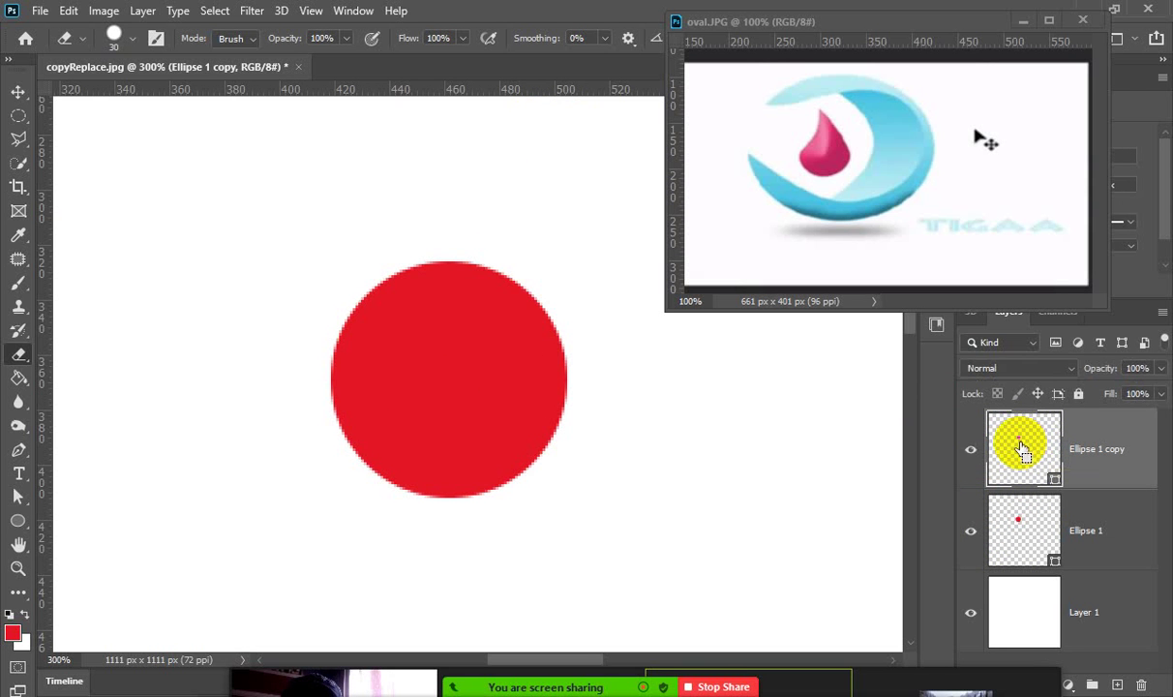
key("ctrl+comma")
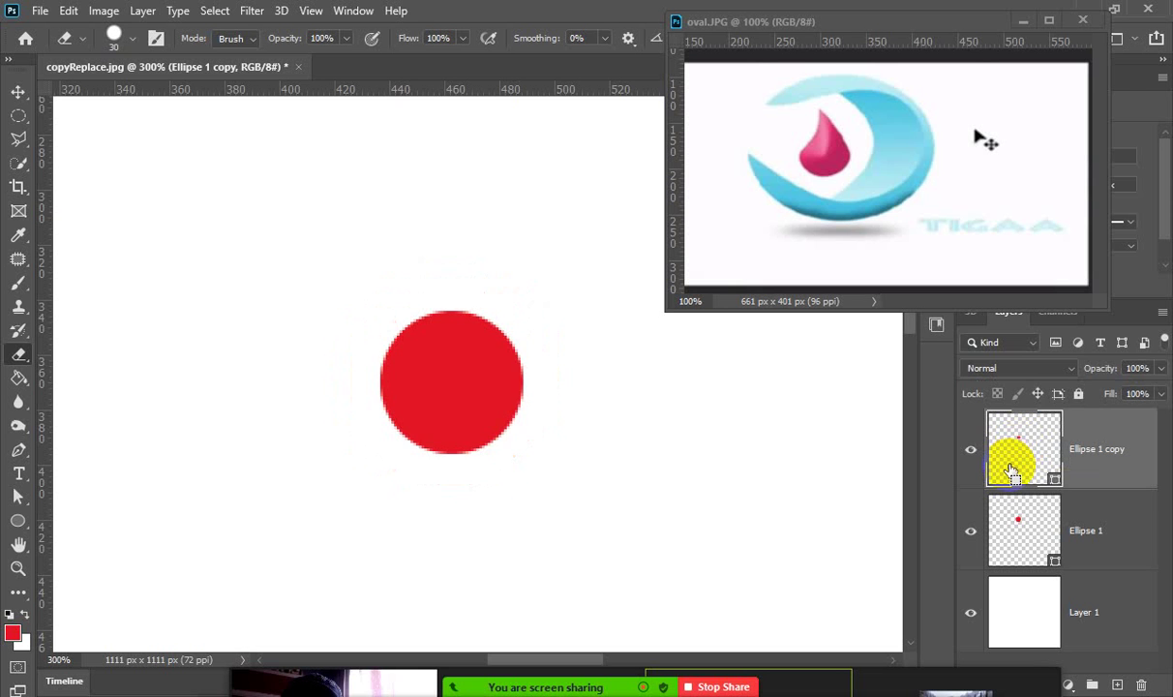
key("ctrl+comma")
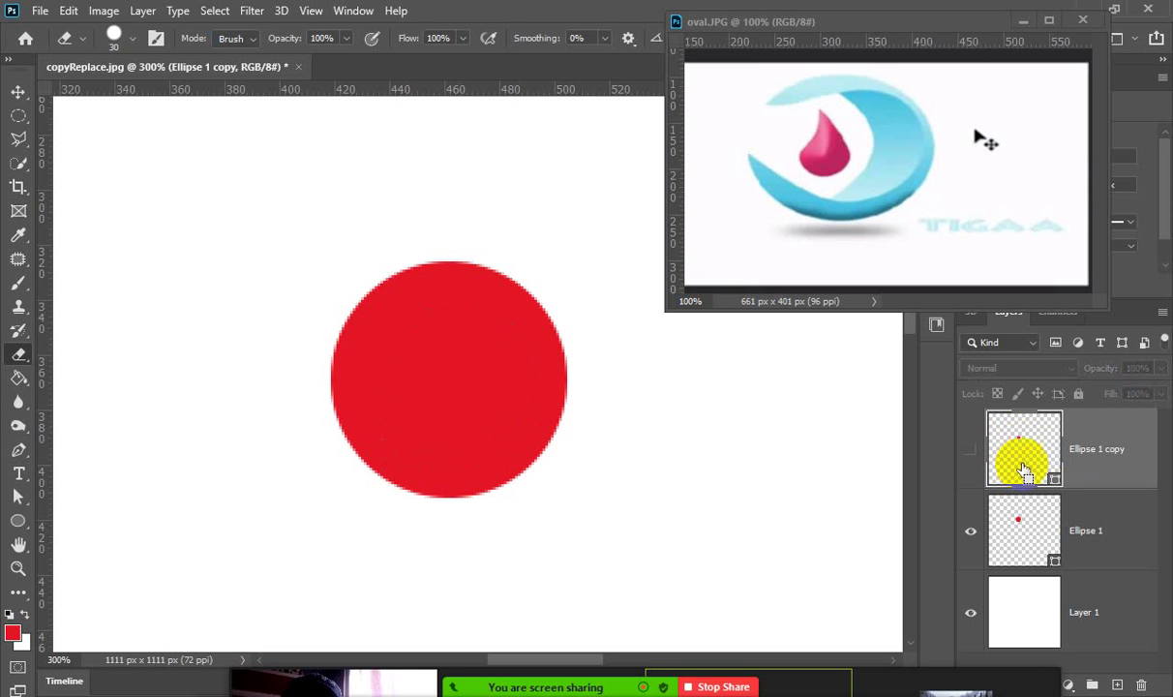
key("ctrl+comma")
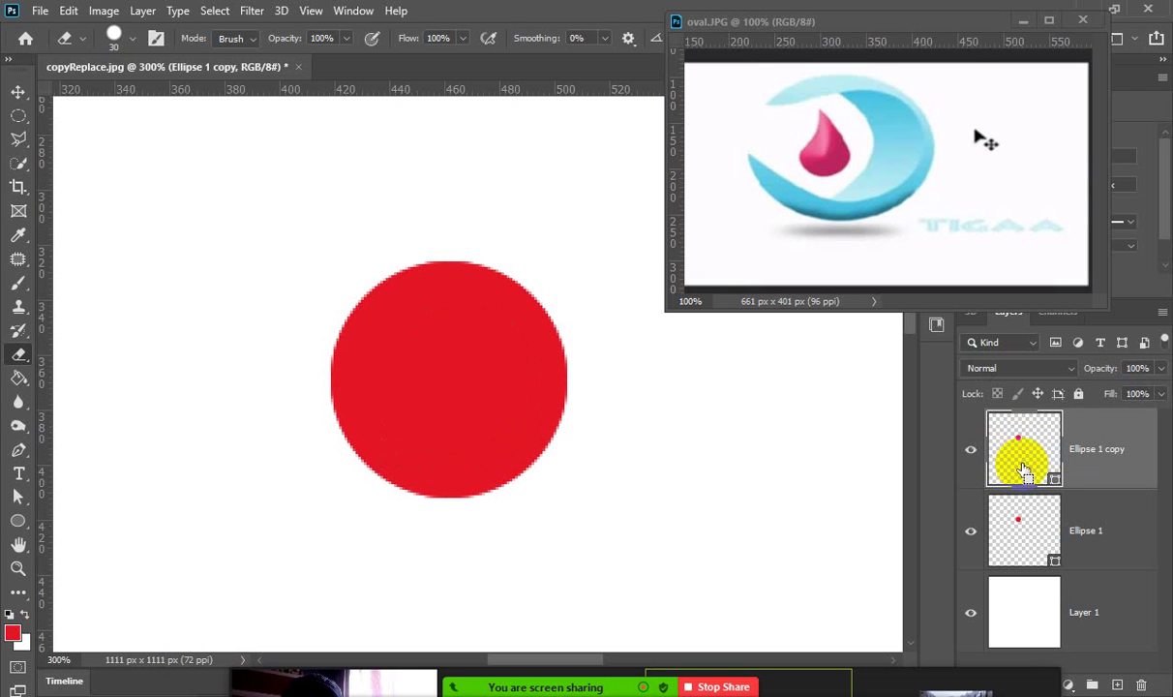
key("ctrl+z")
key("ctrl+z")
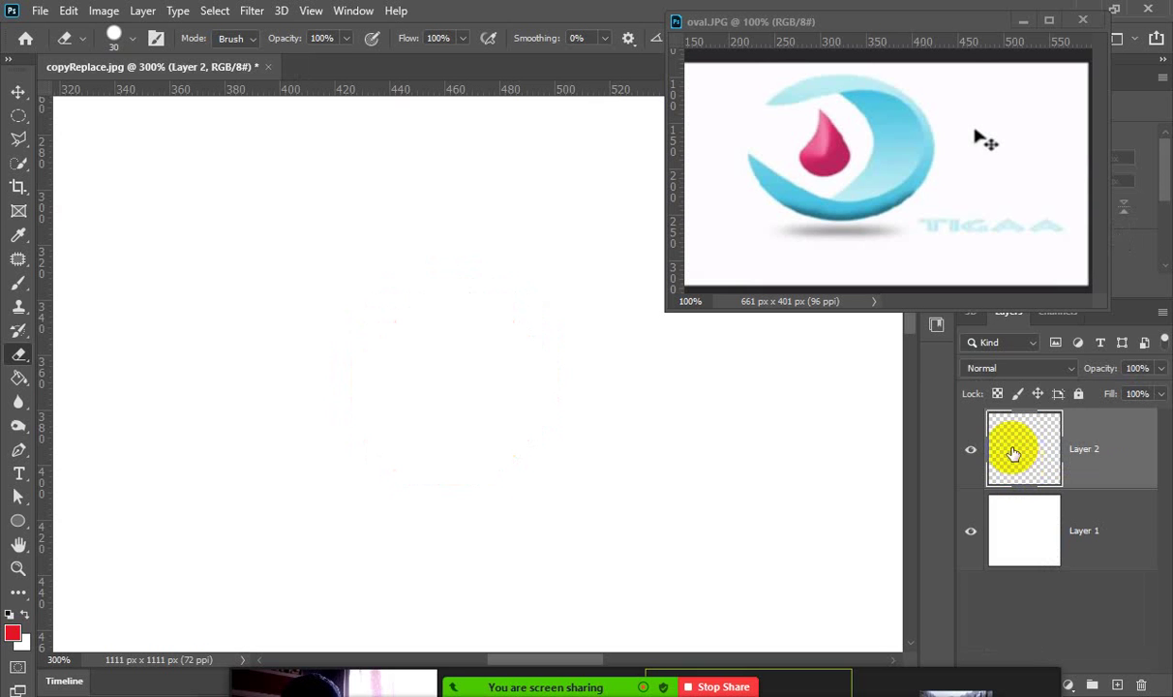
left_click(350, 11)
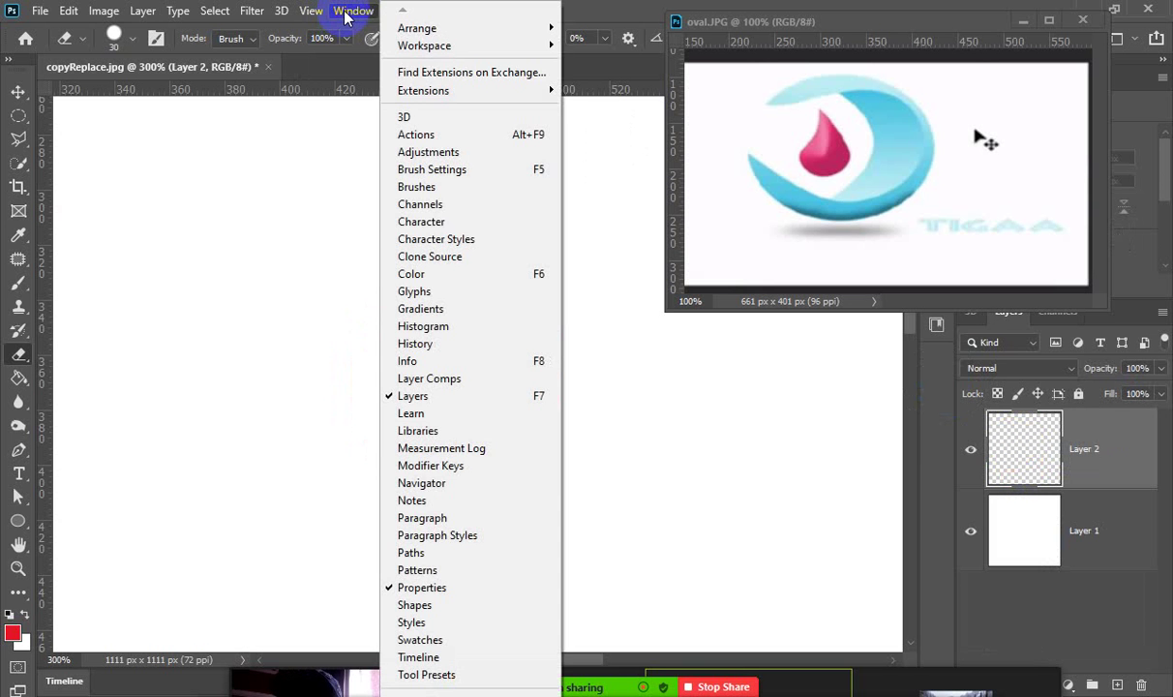
left_click(604, 15)
Draw a circle about 58 px across with the Ellipse tool on the empty canvas and fill it red.
left_click(63, 510)
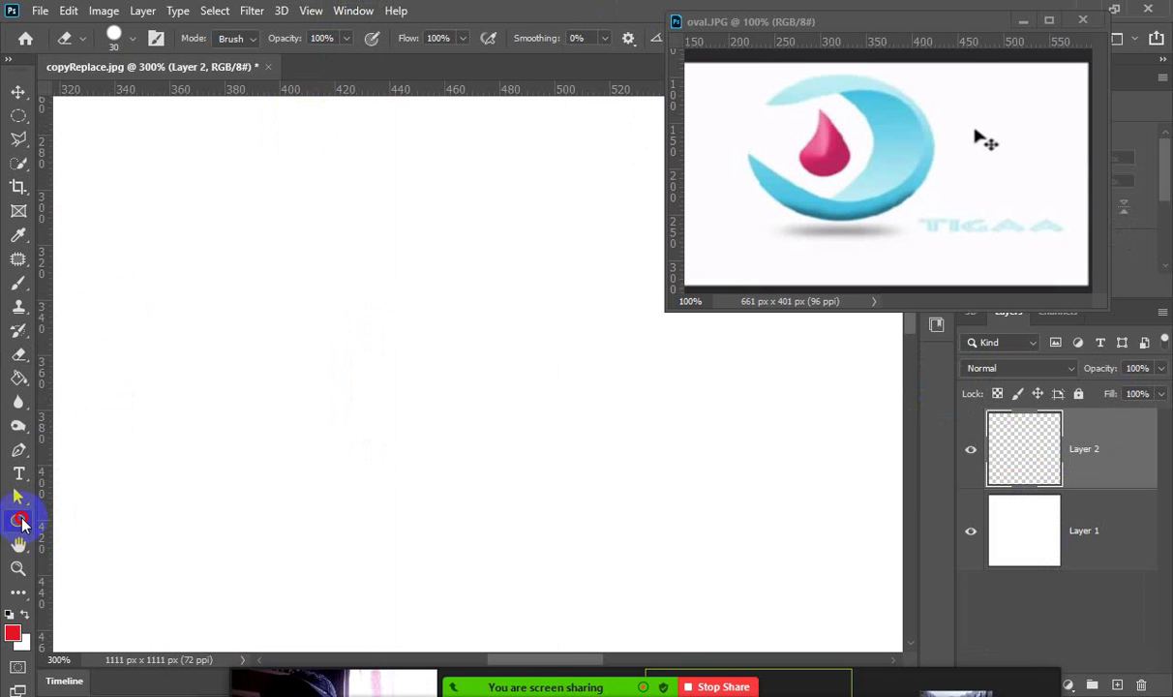
left_click(18, 518)
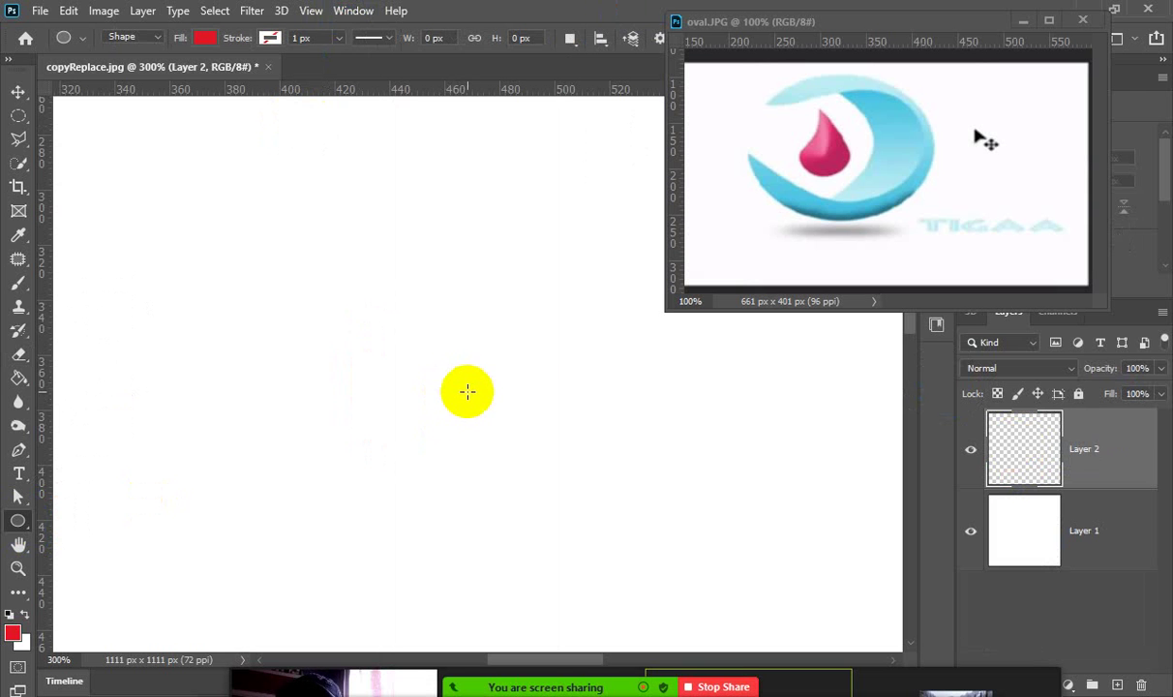
left_click_drag(427, 362, 374, 286)
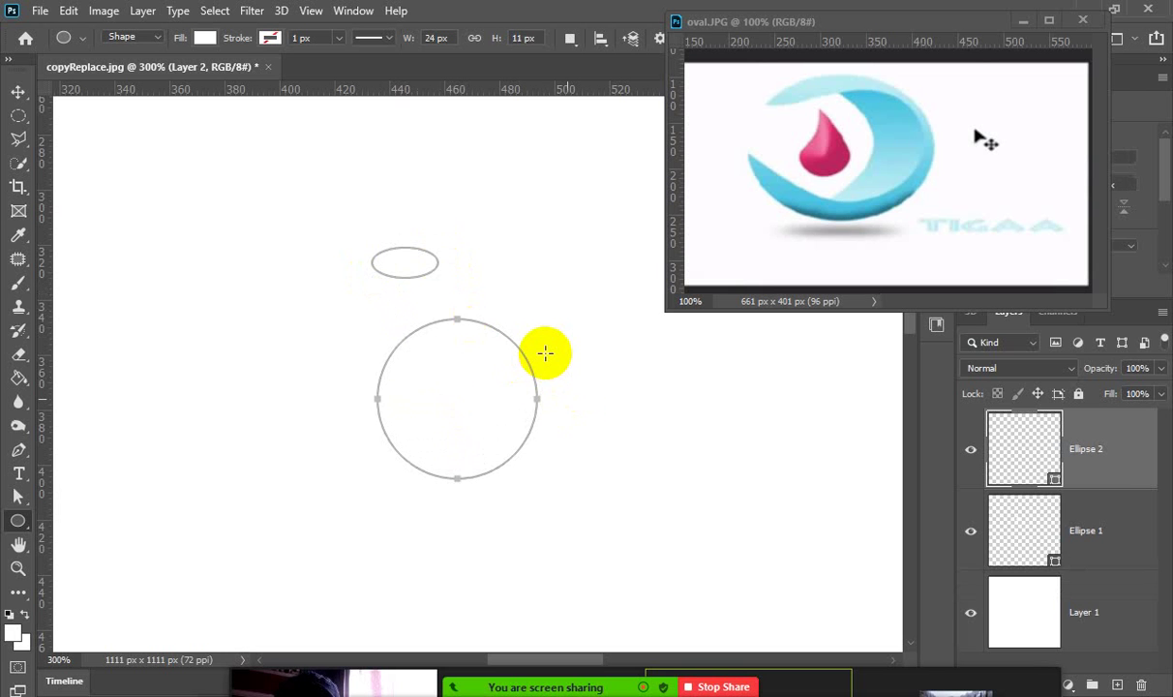
left_click(205, 40)
left_click(155, 135)
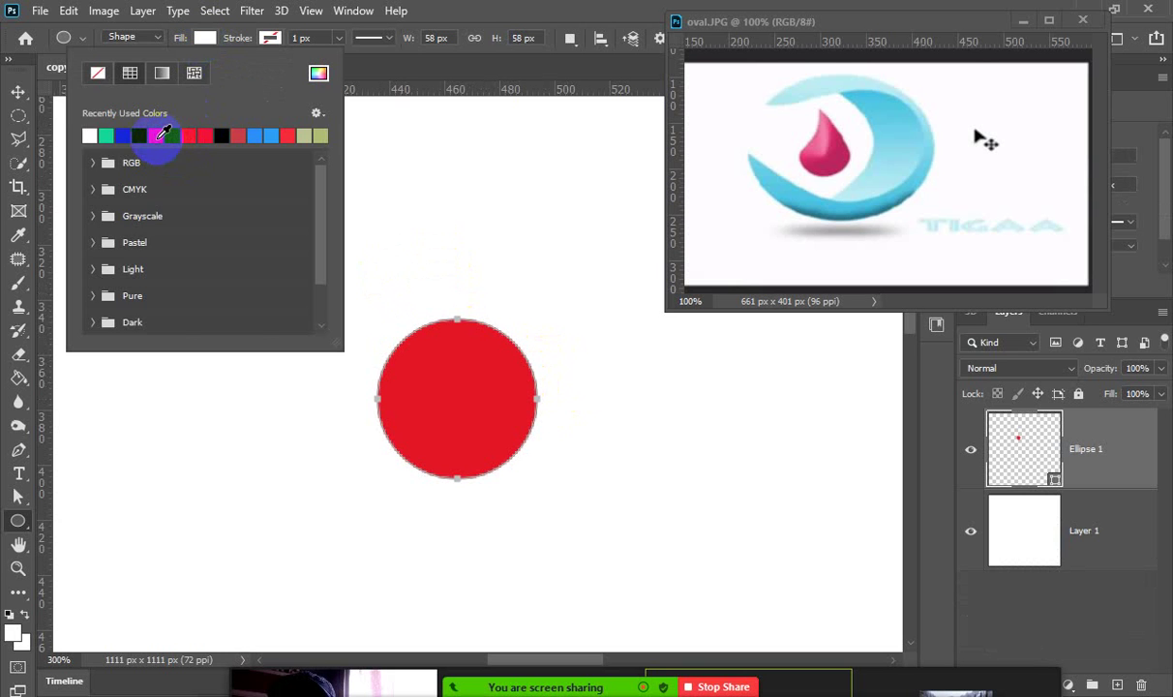
left_click(458, 59)
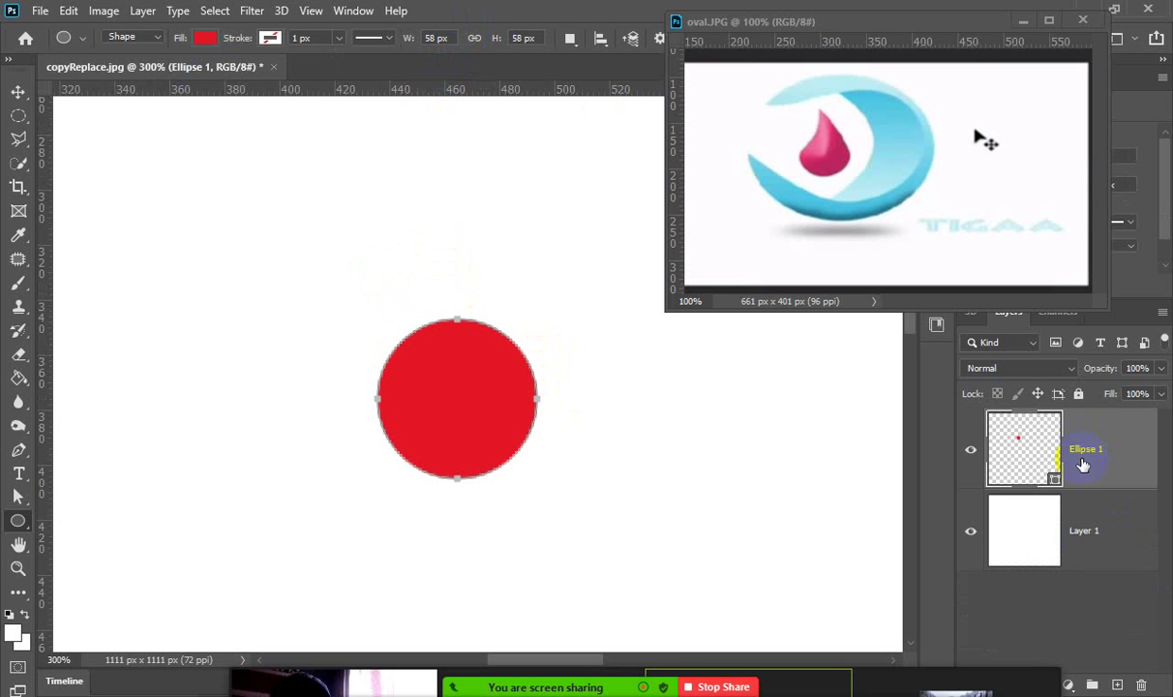
Duplicate Ellipse 1 and scale the copy up from its center to about 156.90%.
key("ctrl+j")
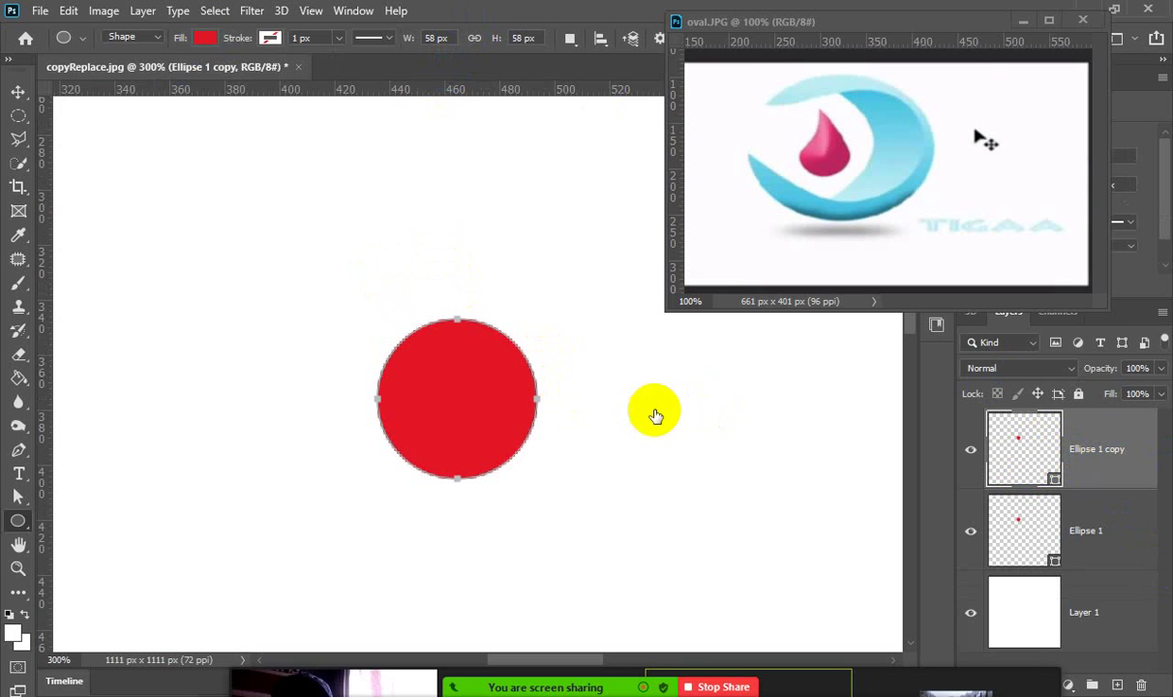
key("ctrl+t")
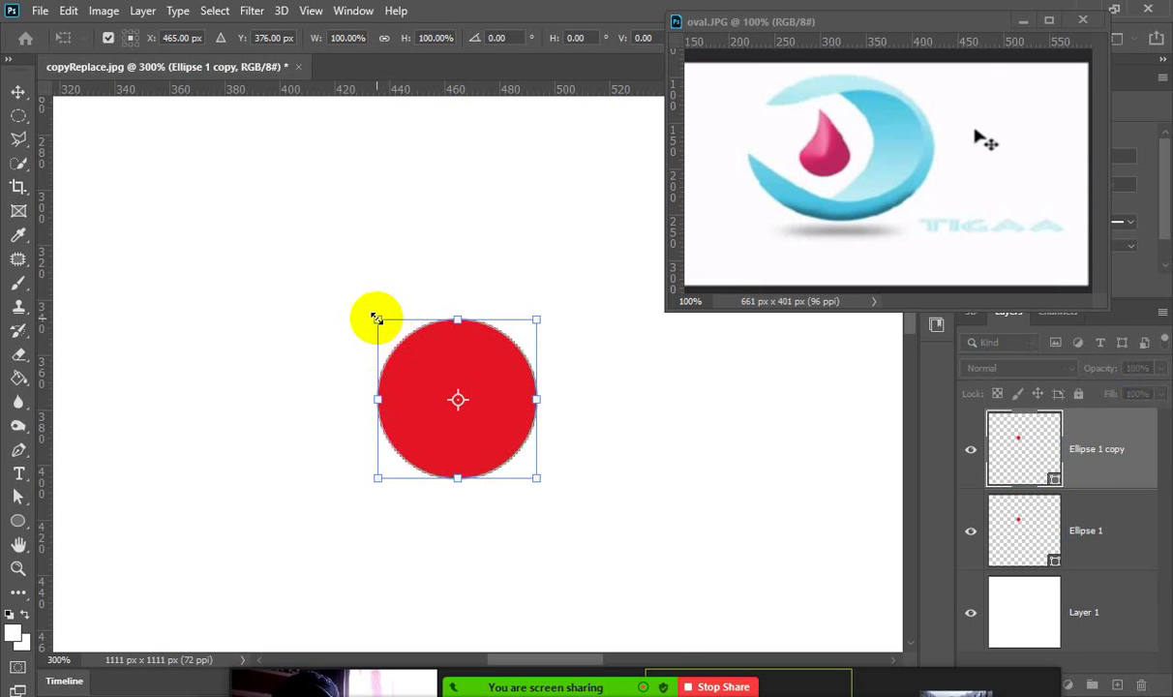
left_click_drag(376, 318, 334, 272)
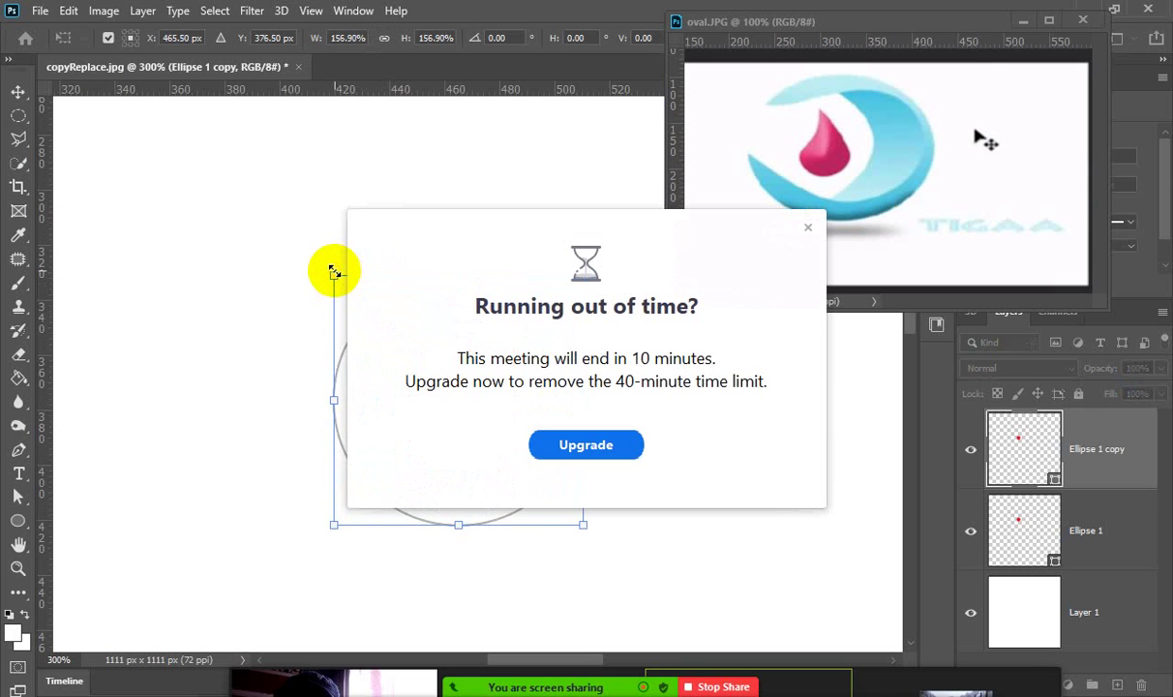
left_click(806, 227)
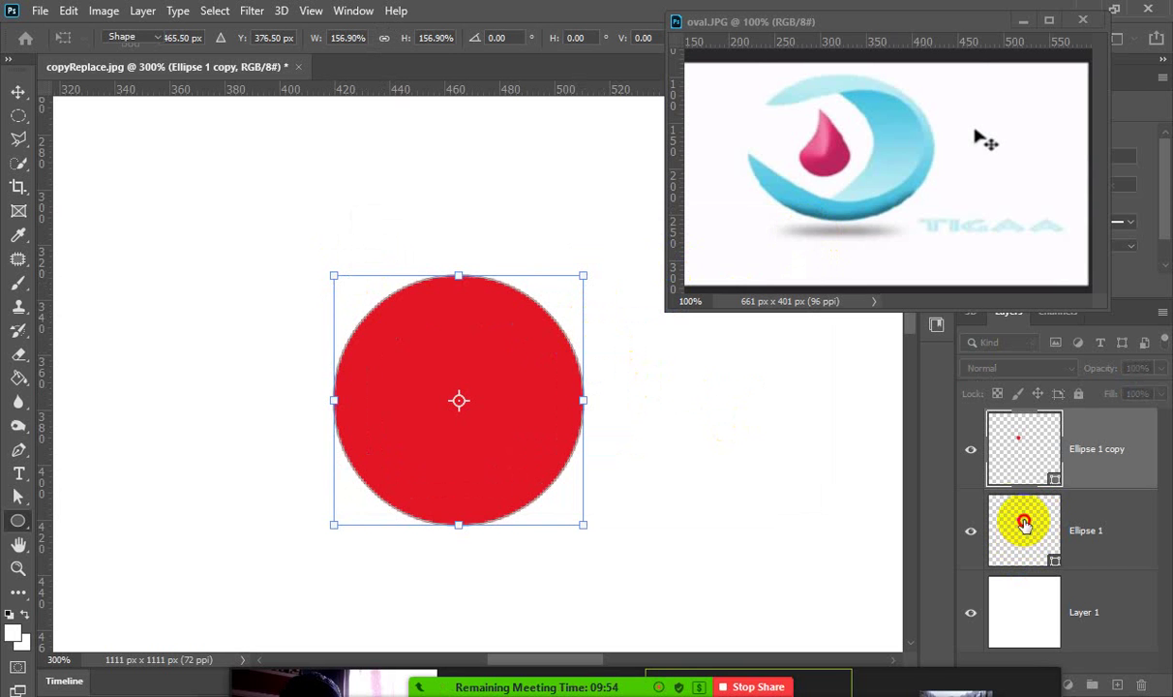
key("Return")
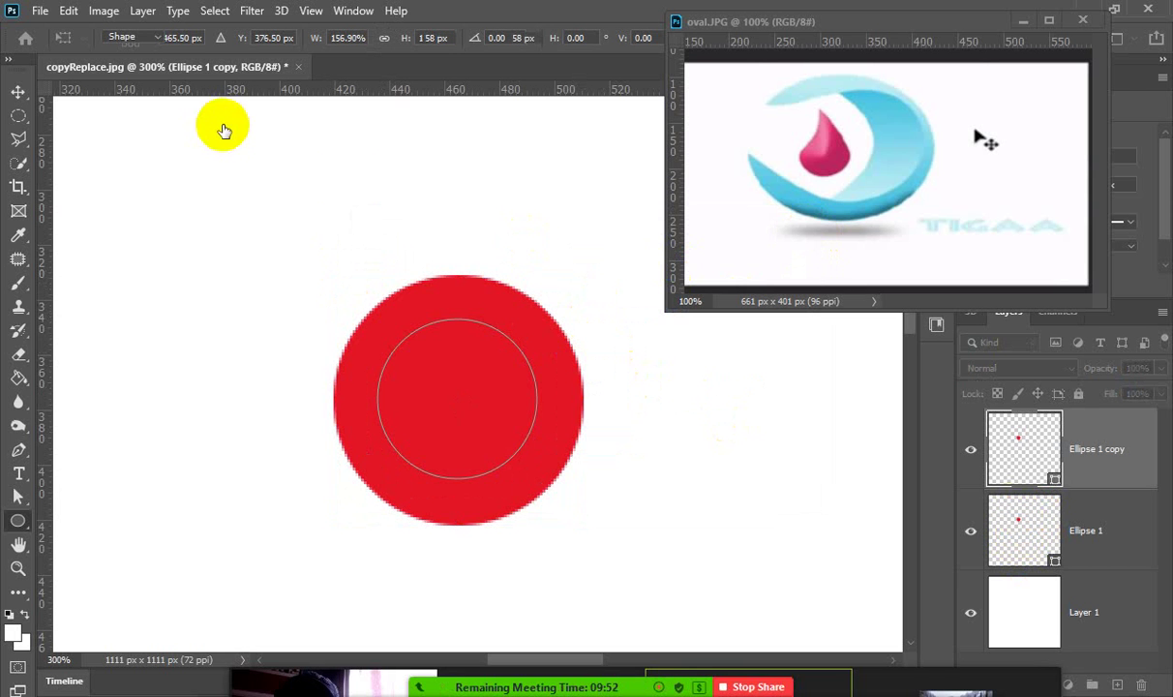
Fill the smaller Ellipse 1 with blue and place the larger red Ellipse 1 copy beneath it in the layer order.
left_click(1006, 548)
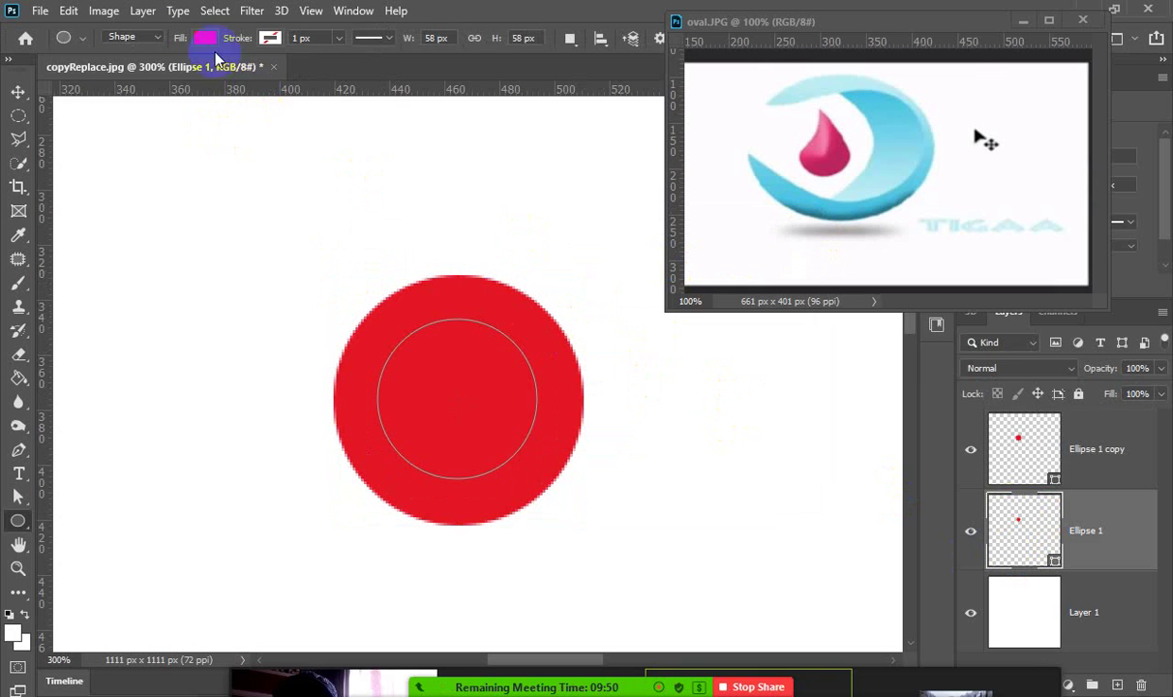
left_click(204, 45)
left_click(169, 134)
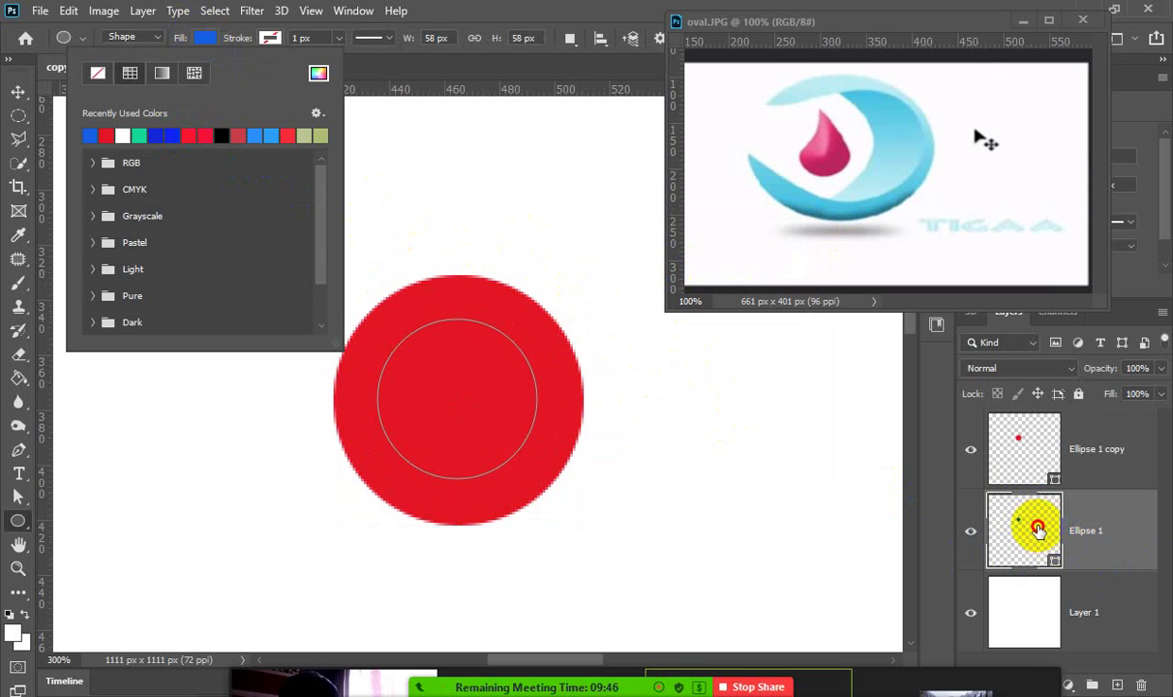
left_click_drag(1028, 530, 581, 438)
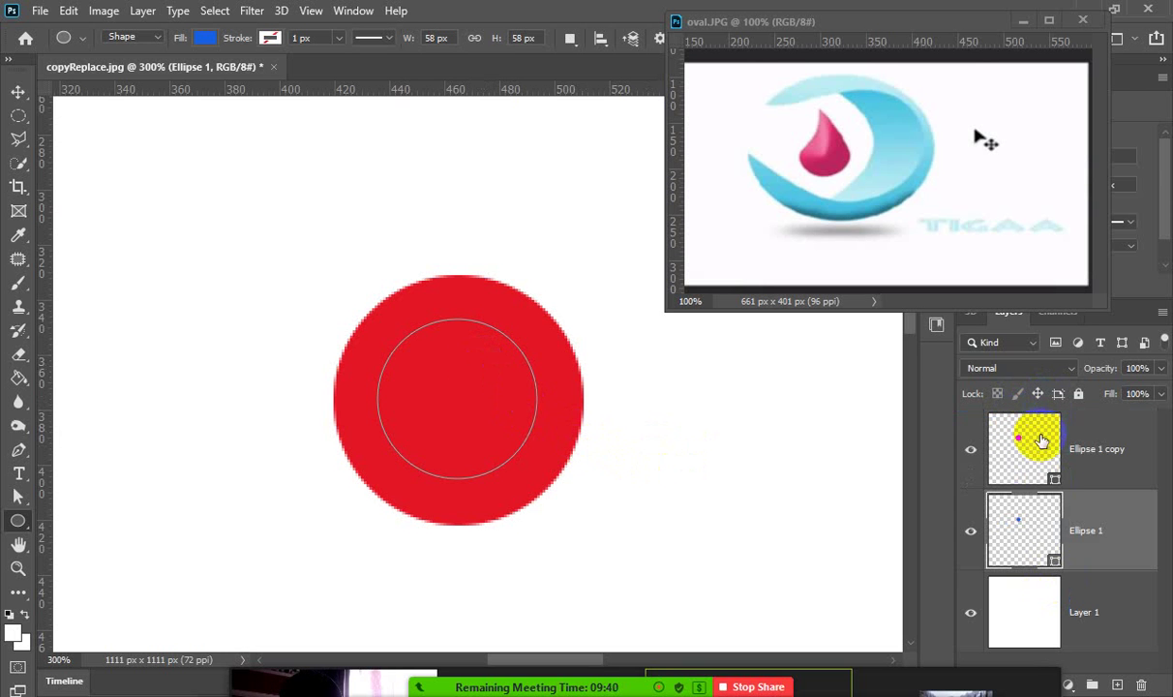
left_click_drag(1034, 432, 1072, 581)
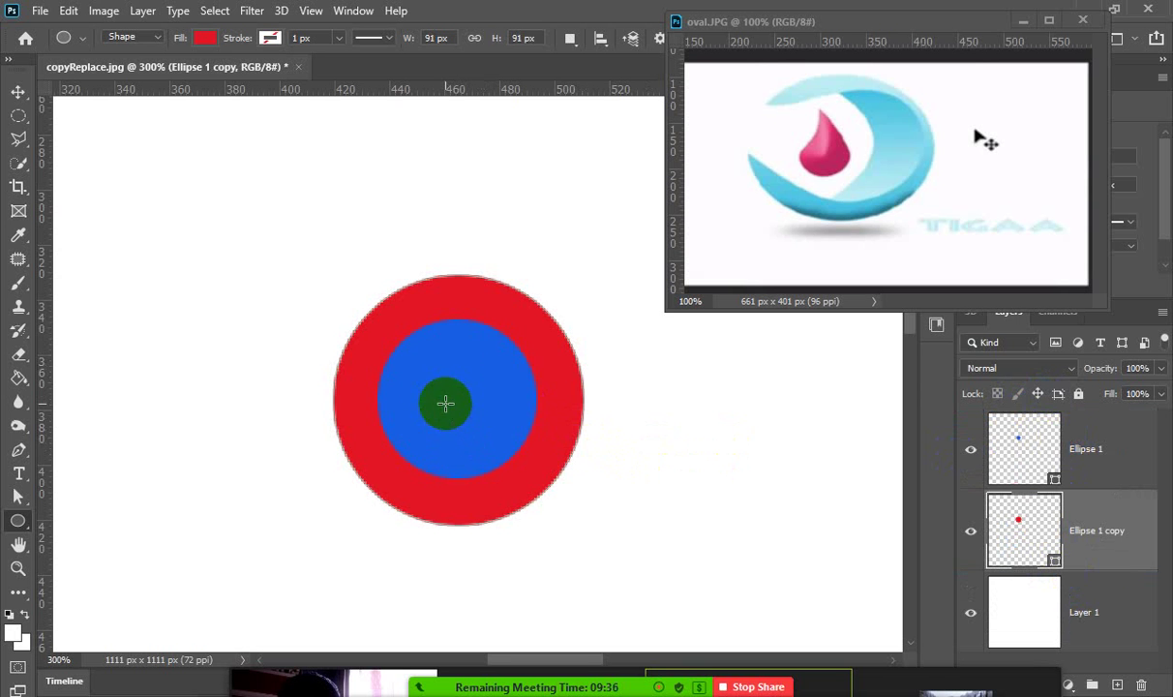
left_click(68, 10)
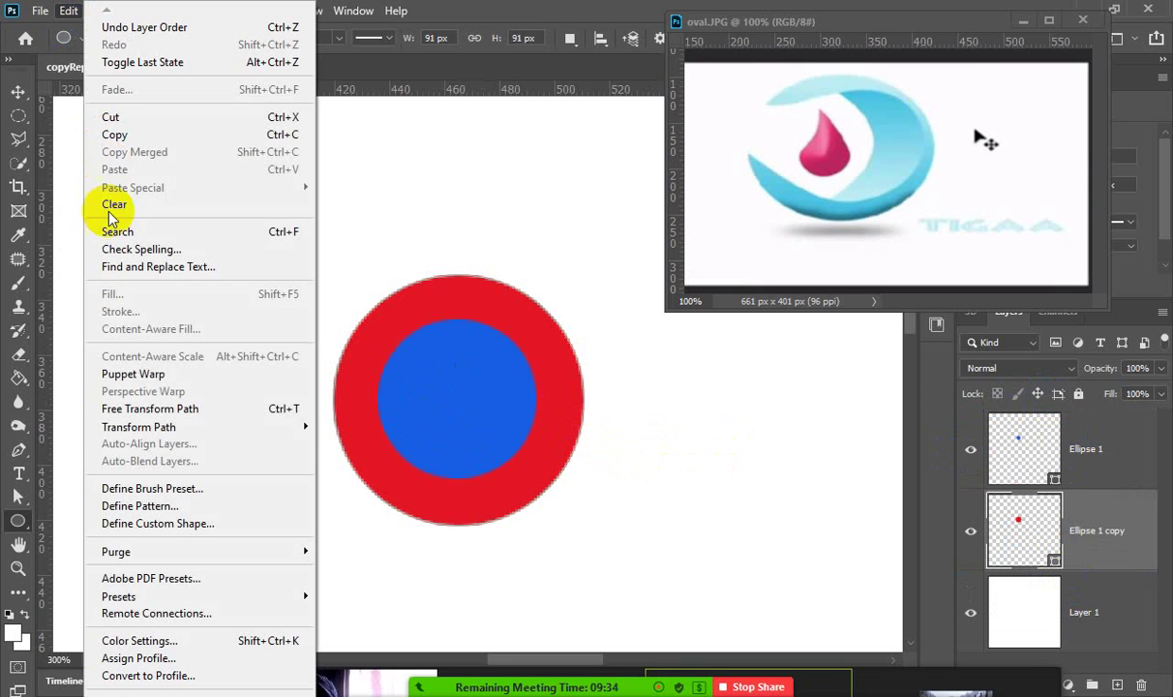
mouse_move(170, 424)
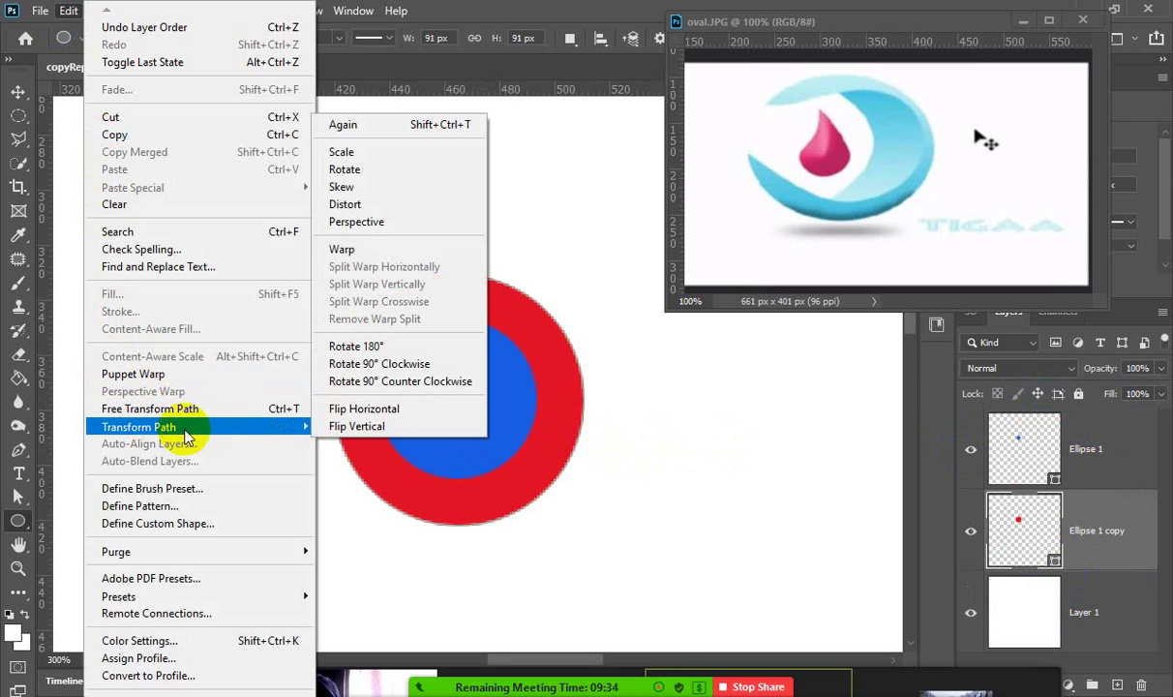
left_click(364, 254)
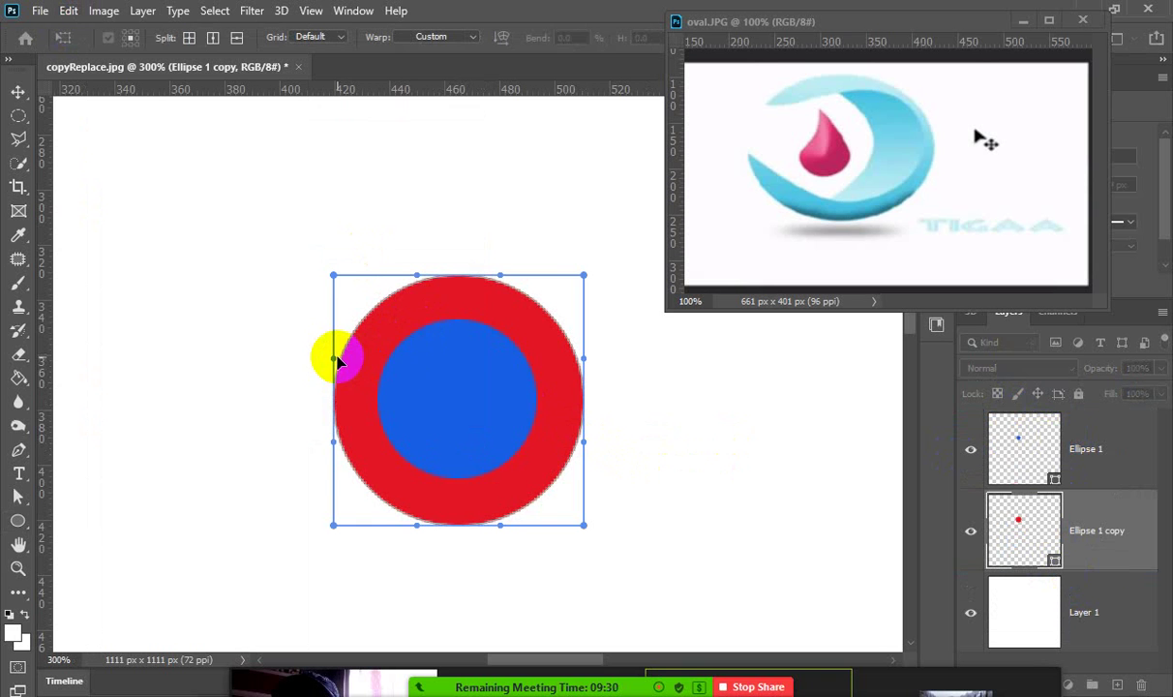
left_click_drag(335, 360, 309, 338)
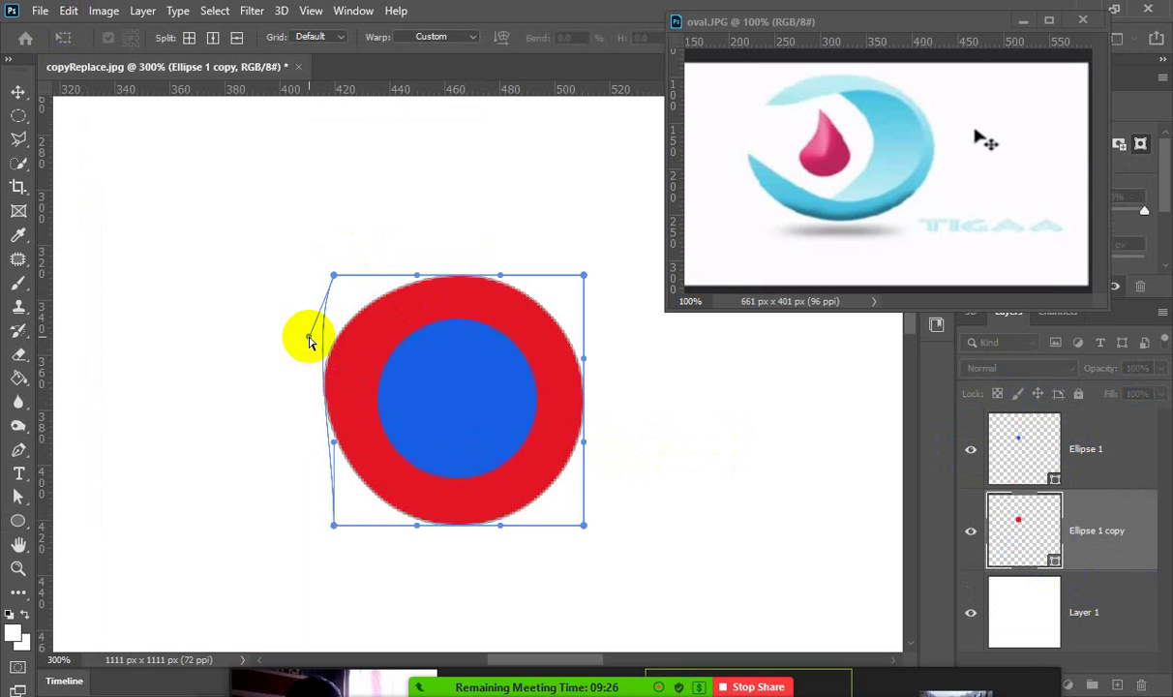
key("ctrl+z")
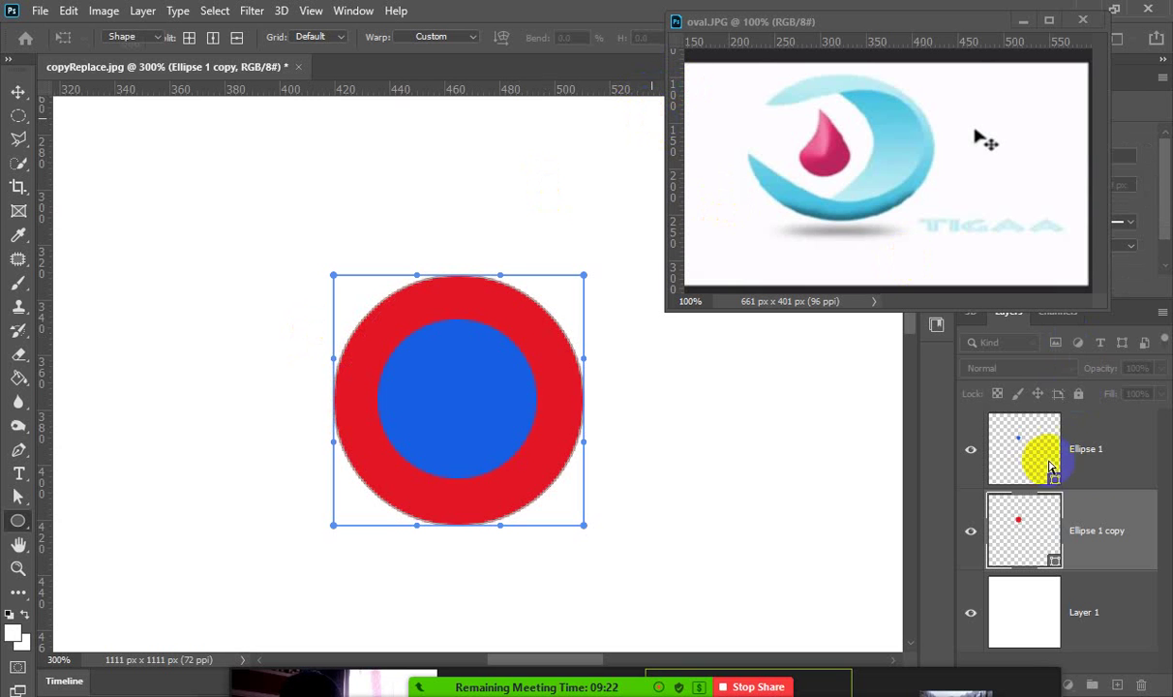
Warp the blue Ellipse 1, stretching its upper-left side out past the red circle's edge.
left_click(1087, 450)
left_click(1087, 451)
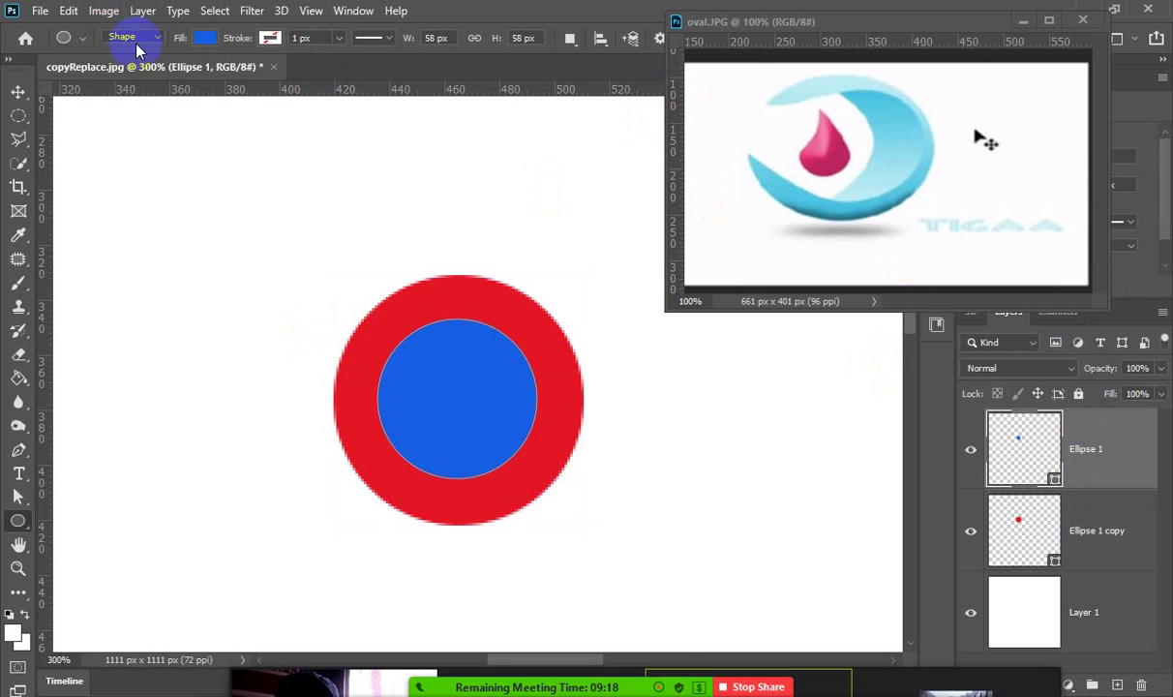
left_click(67, 11)
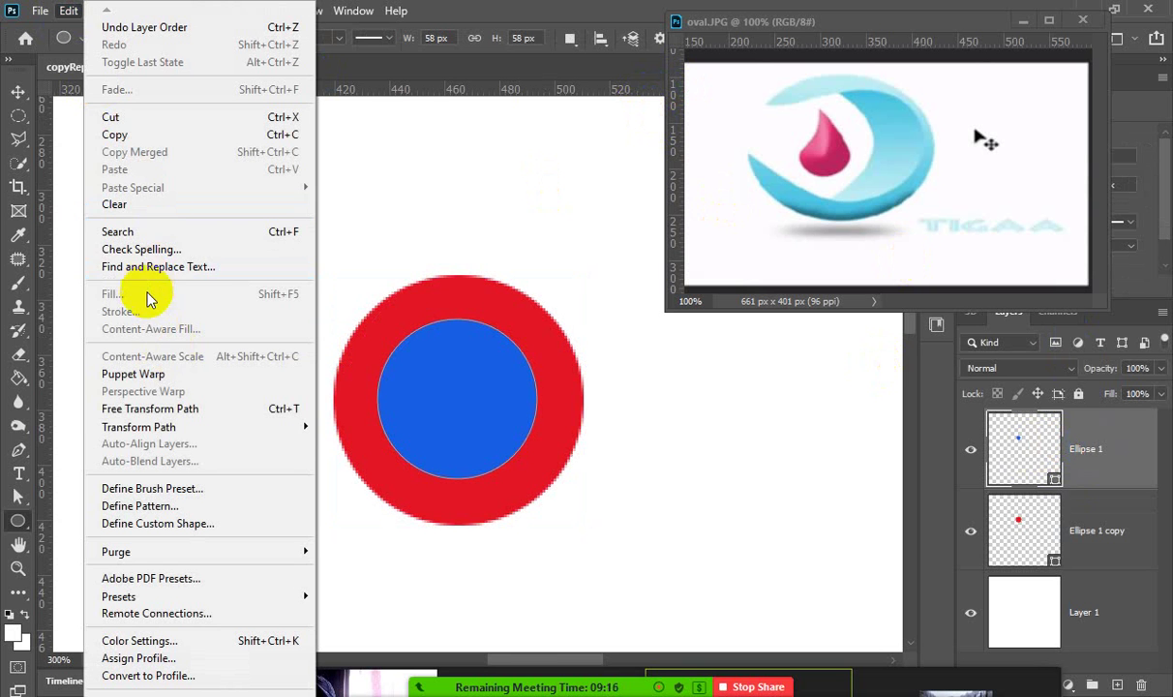
mouse_move(293, 433)
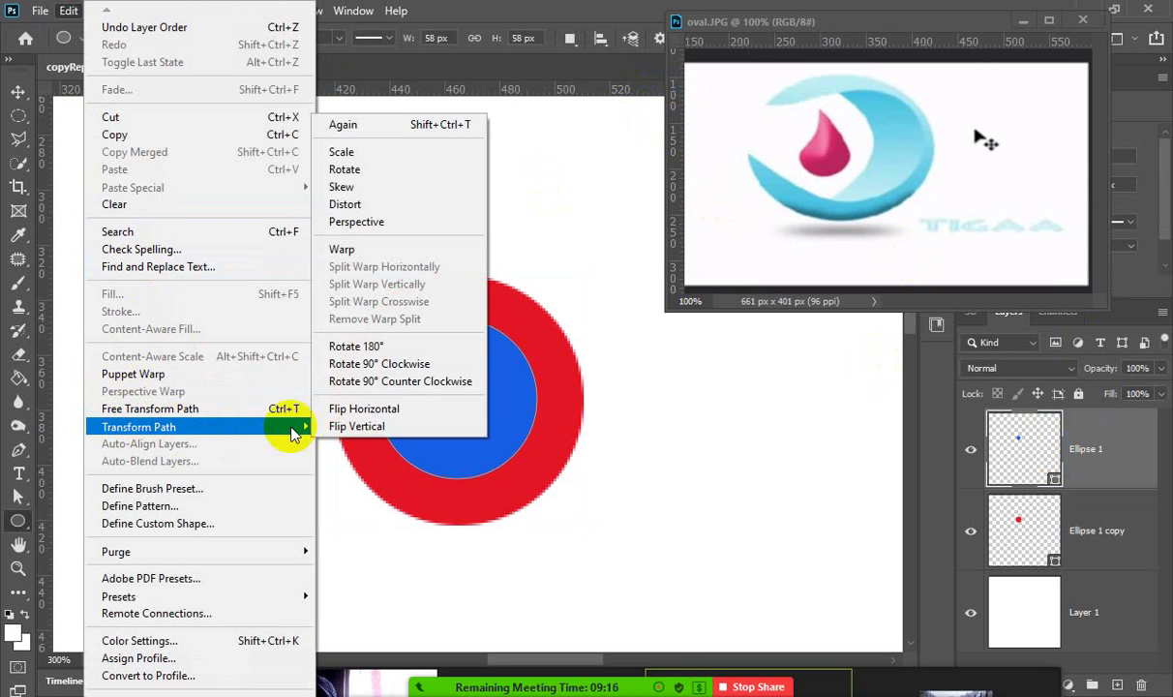
left_click(342, 248)
left_click_drag(361, 249, 227, 239)
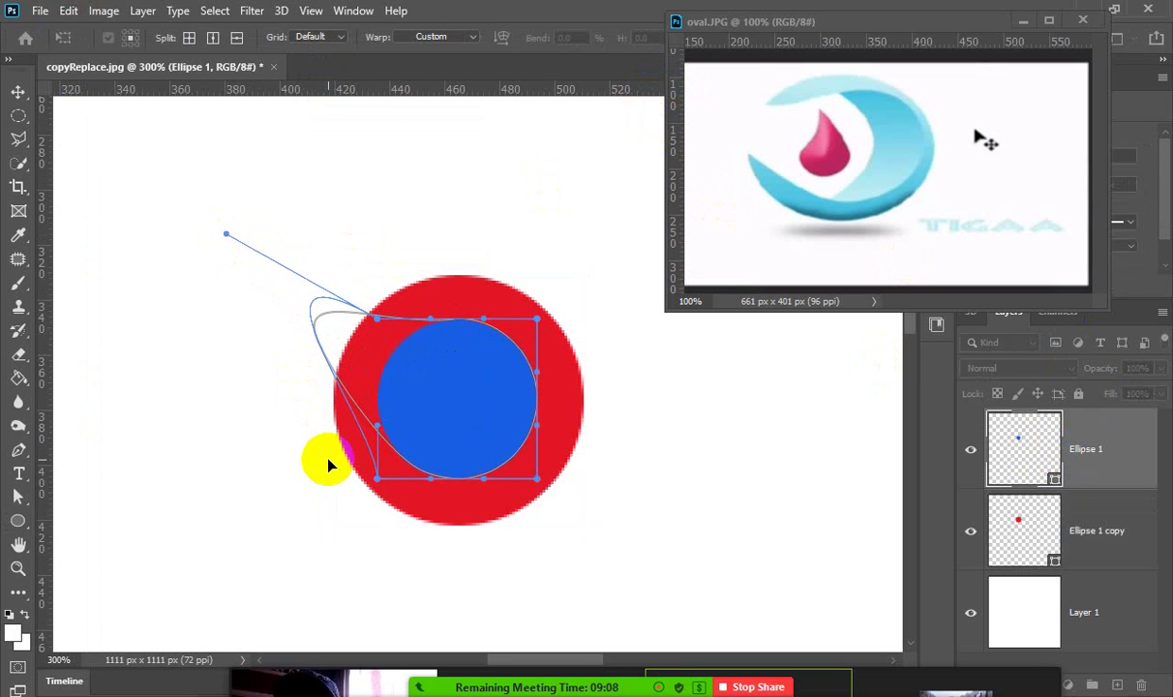
Refine the blue shape's warp by pulling its upper-left corner, upper edge and lower-left curve slightly outward.
left_click(381, 435)
left_click_drag(380, 435, 363, 429)
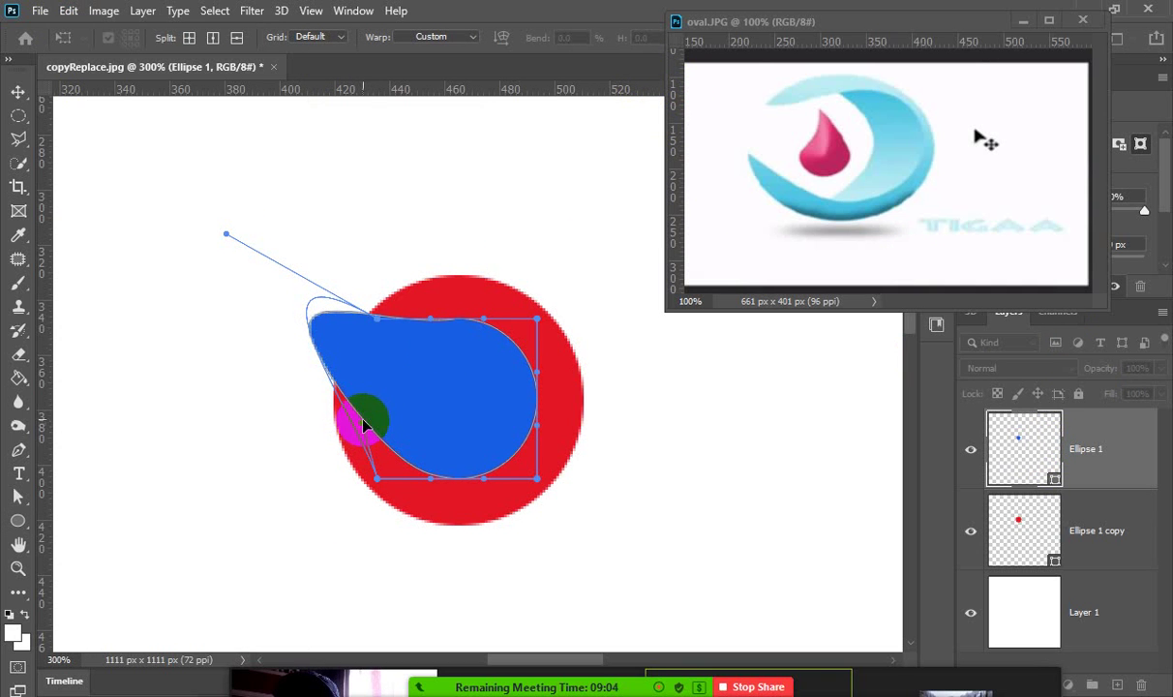
left_click(371, 325)
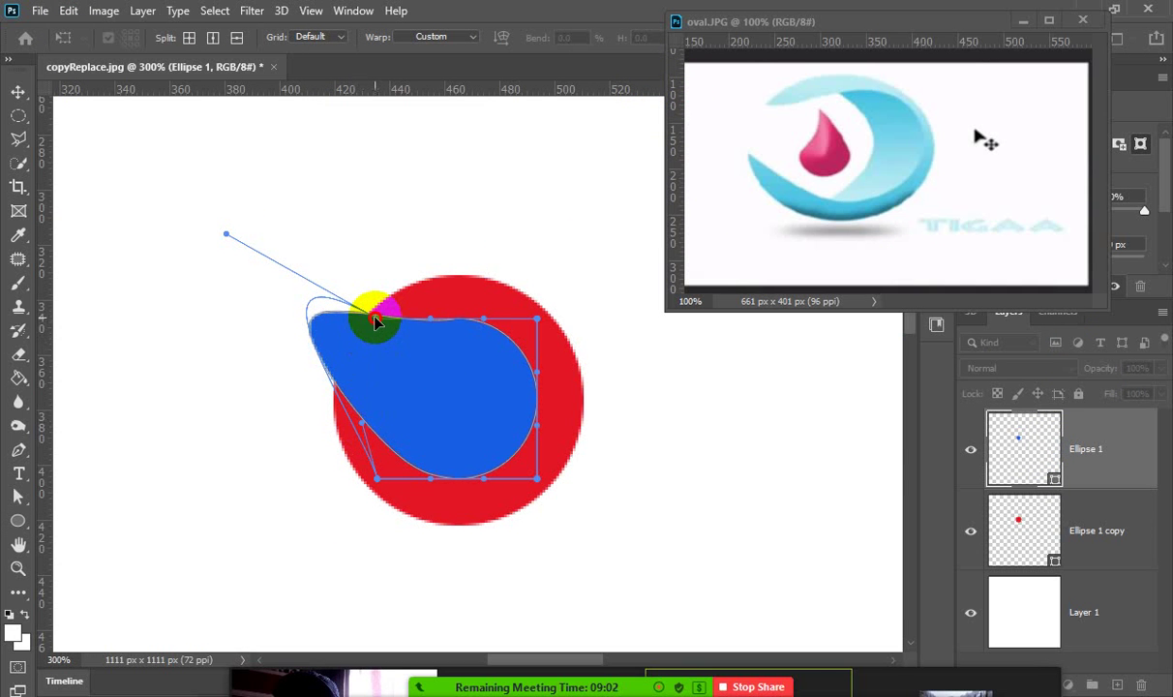
left_click_drag(377, 323, 336, 337)
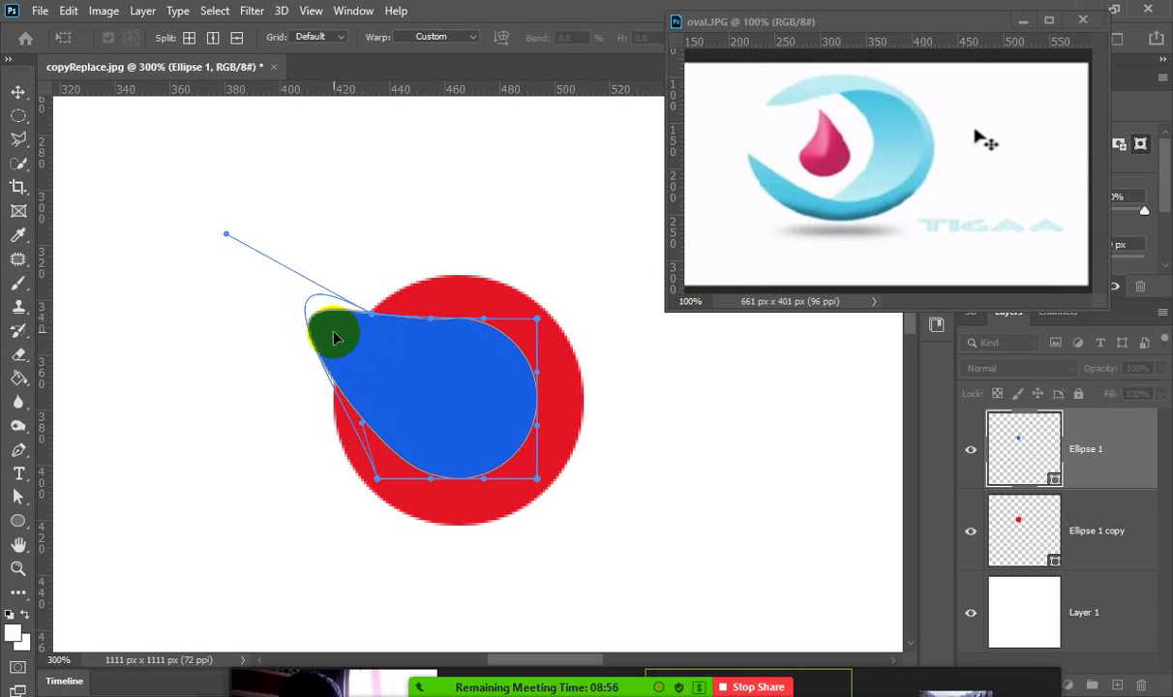
left_click(431, 327)
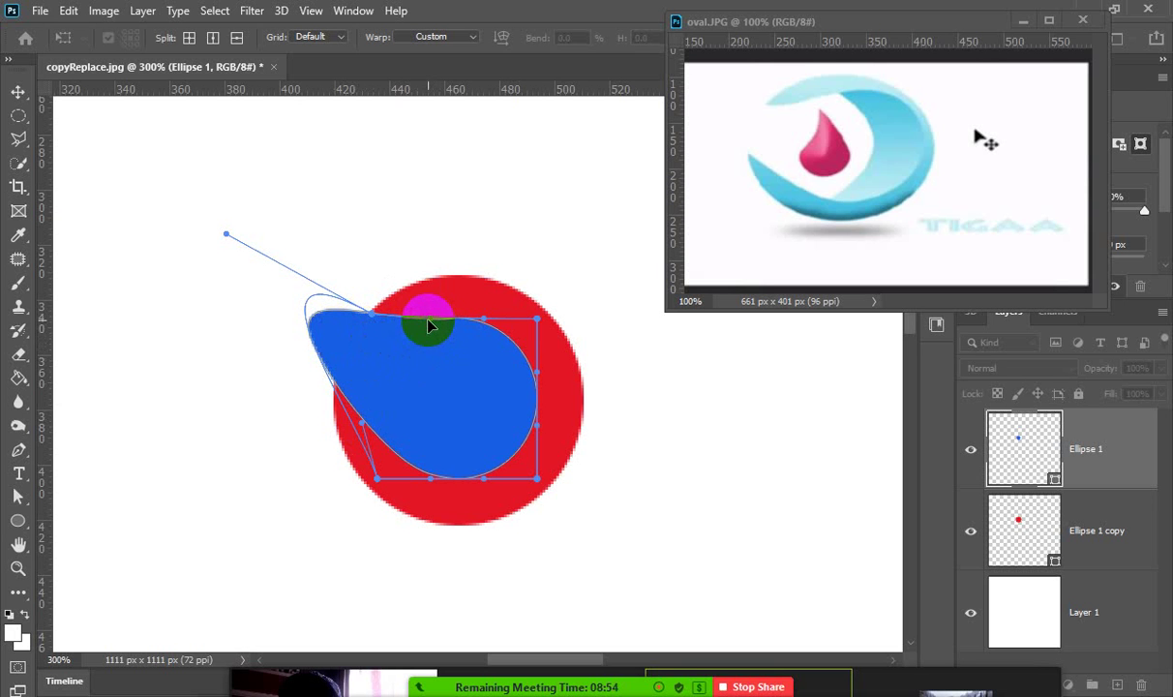
mouse_move(414, 301)
left_mouse_down()
mouse_move(393, 322)
mouse_move(366, 308)
left_mouse_up()
left_click(360, 425)
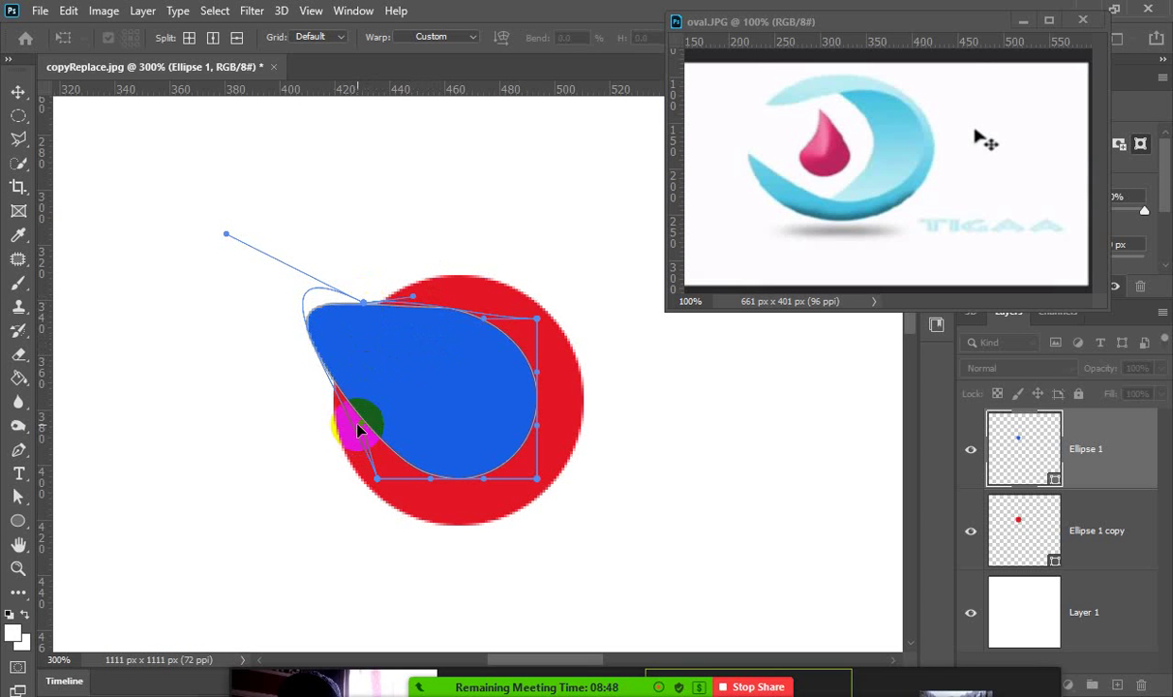
left_click_drag(361, 426, 351, 425)
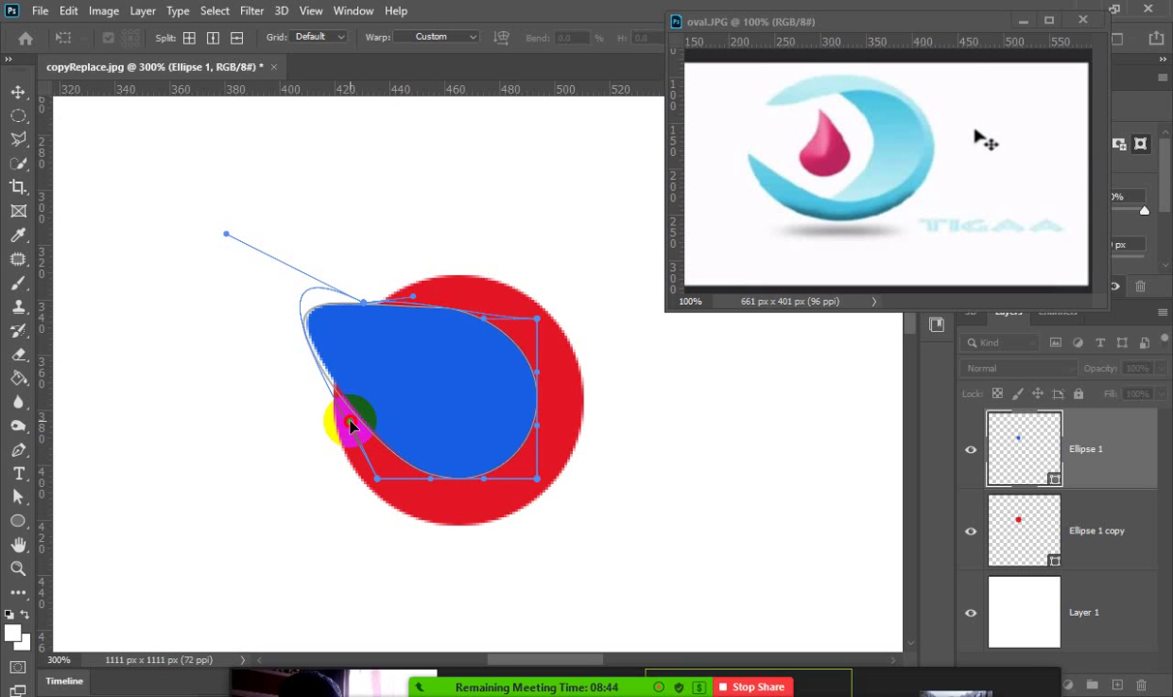
Adjust the warp handles on the blue Ellipse 1 shape to refine its teardrop outline and apply the transform.
left_click_drag(350, 426, 351, 426)
left_click(366, 302)
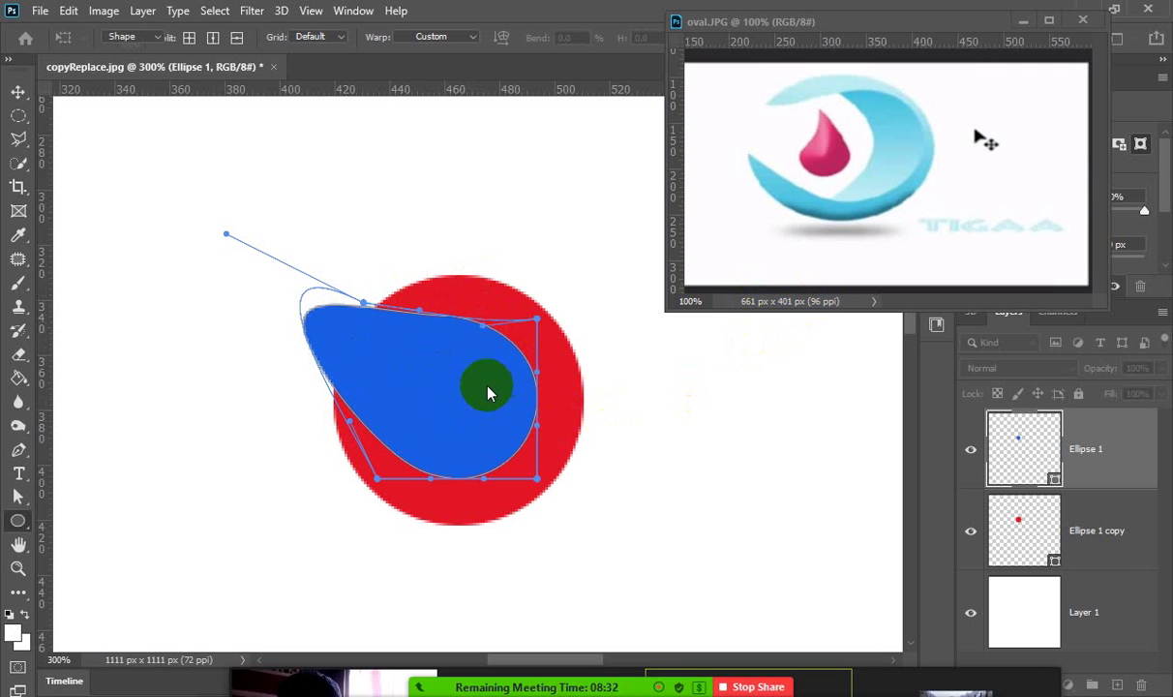
key("Return")
left_click(541, 272)
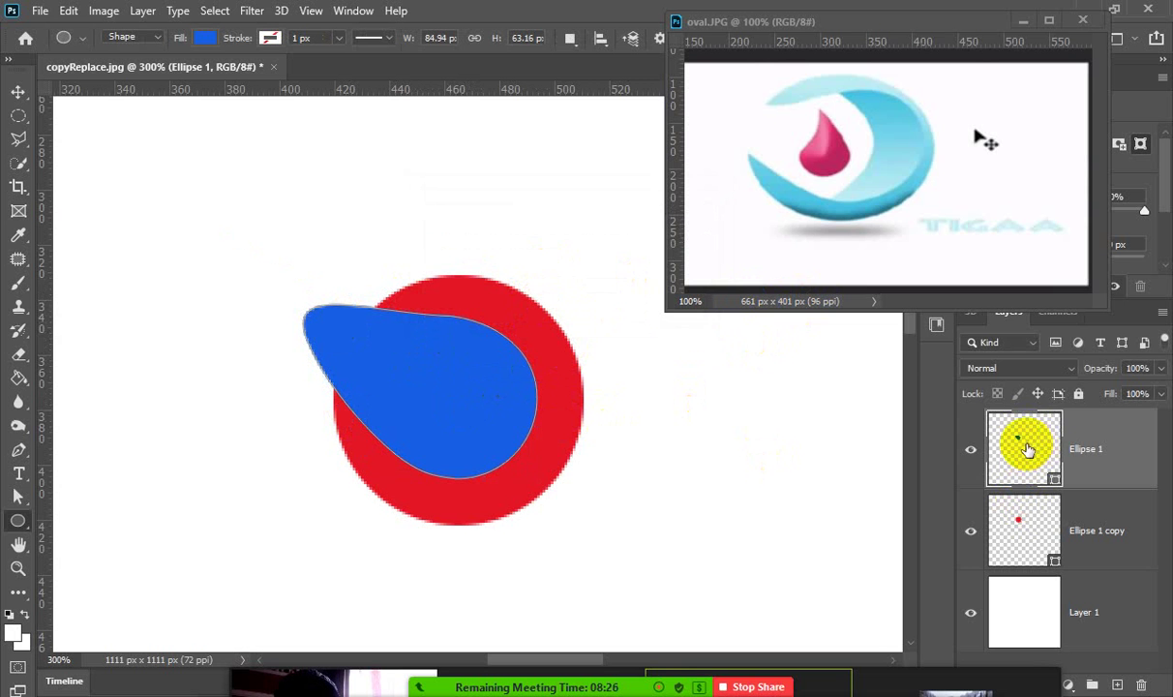
Rasterize the Ellipse 1 and Ellipse 1 copy shape layers.
right_click(1065, 450)
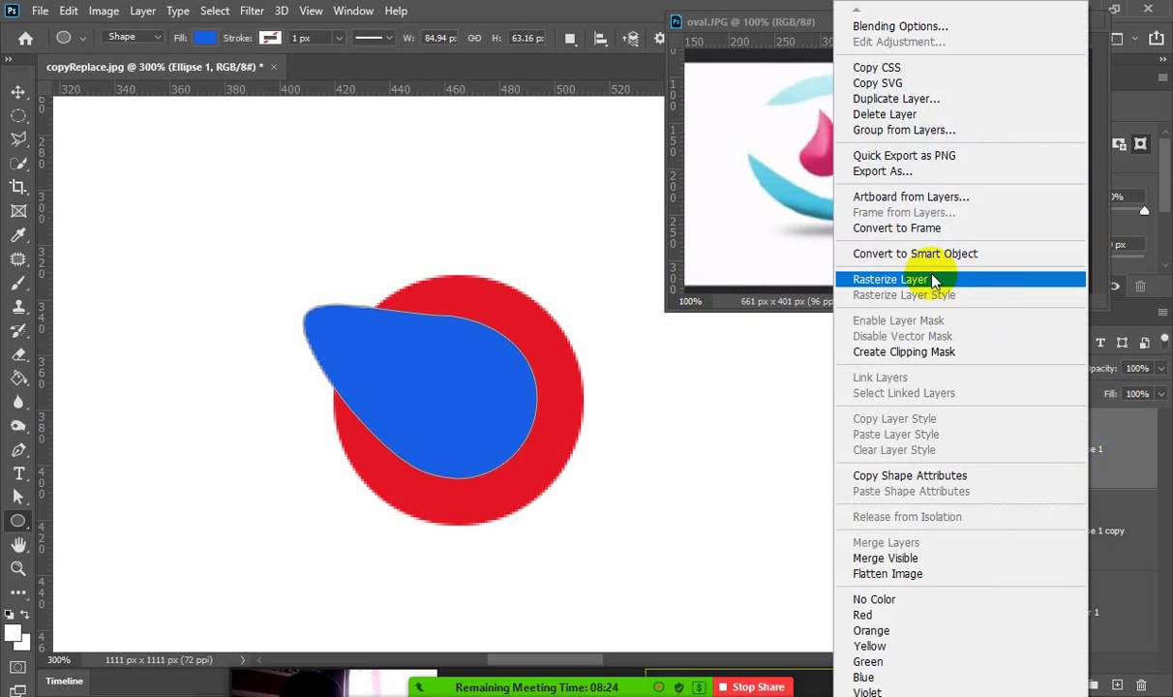
left_click(929, 279)
right_click(1081, 523)
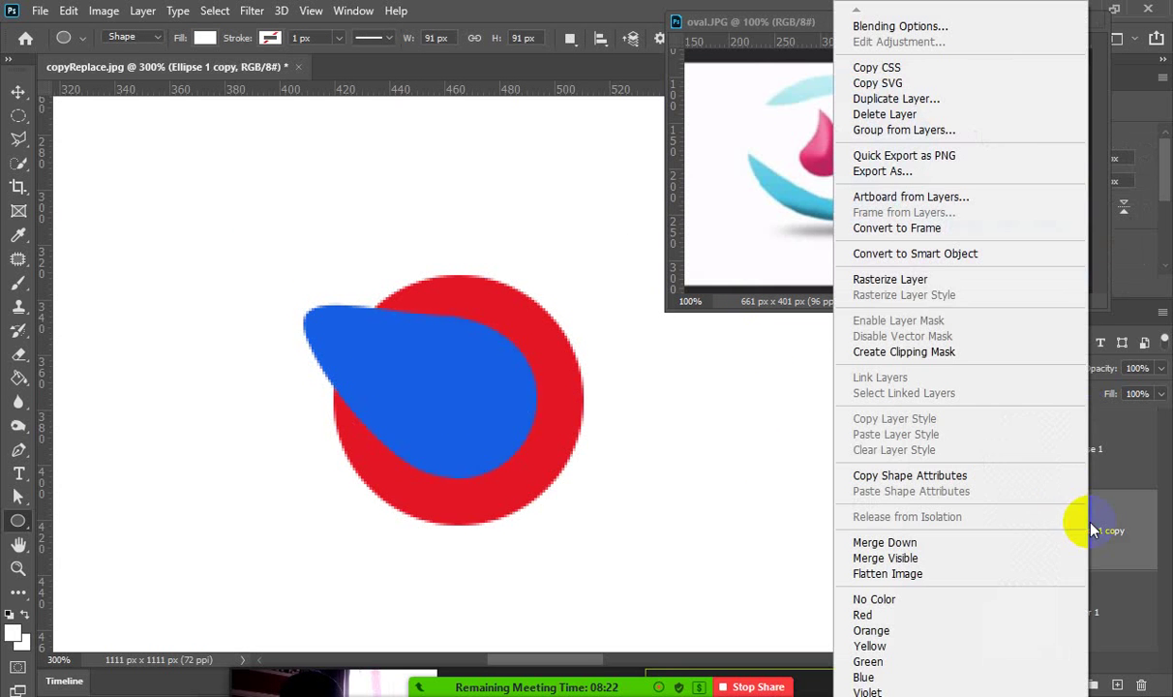
left_click(875, 279)
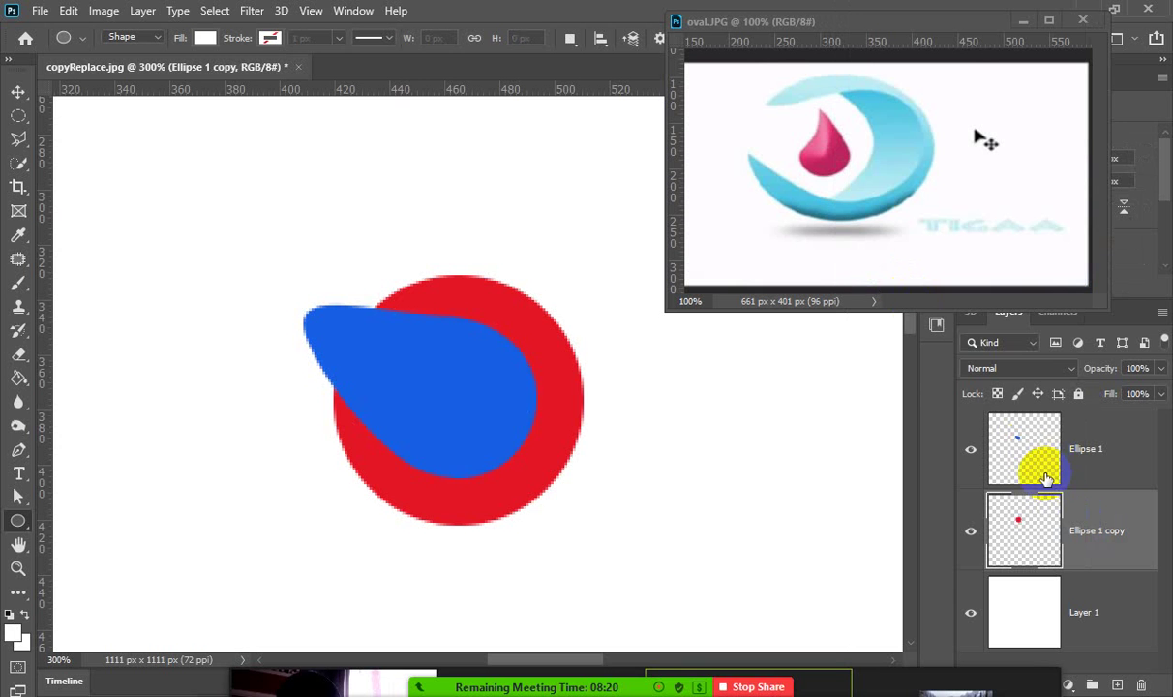
Cut the outline of Ellipse 1 out of the red Ellipse 1 copy layer, hide Ellipse 1 and clear the selection.
left_click(1033, 447, "ctrl")
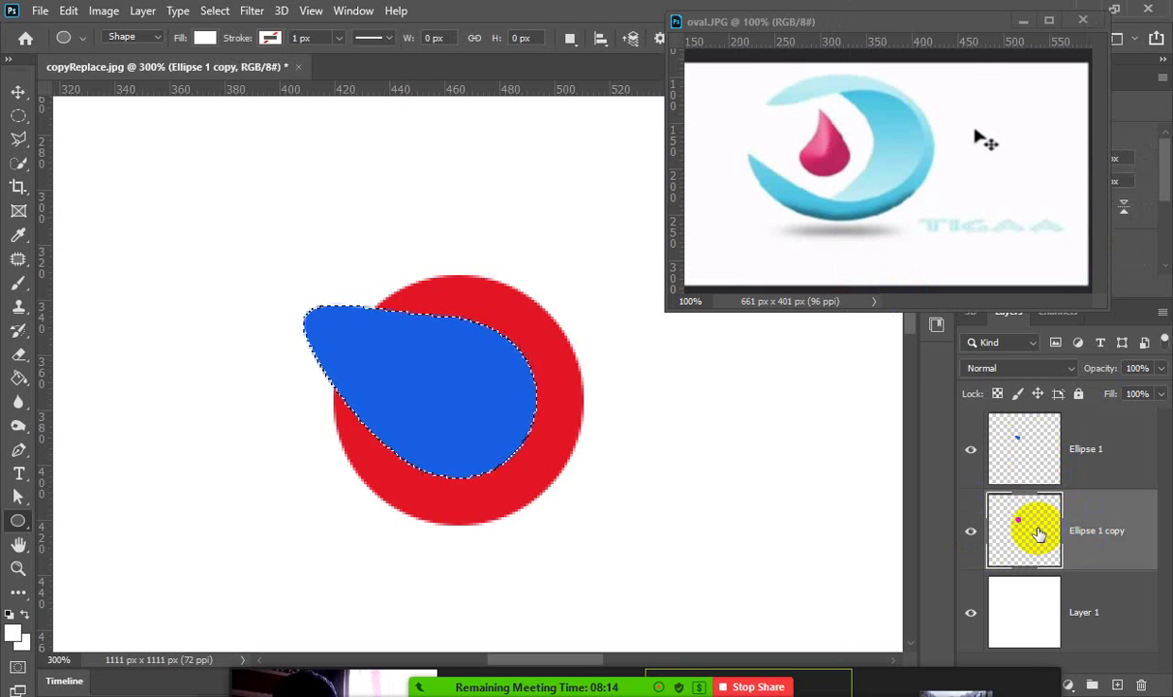
left_click(970, 450)
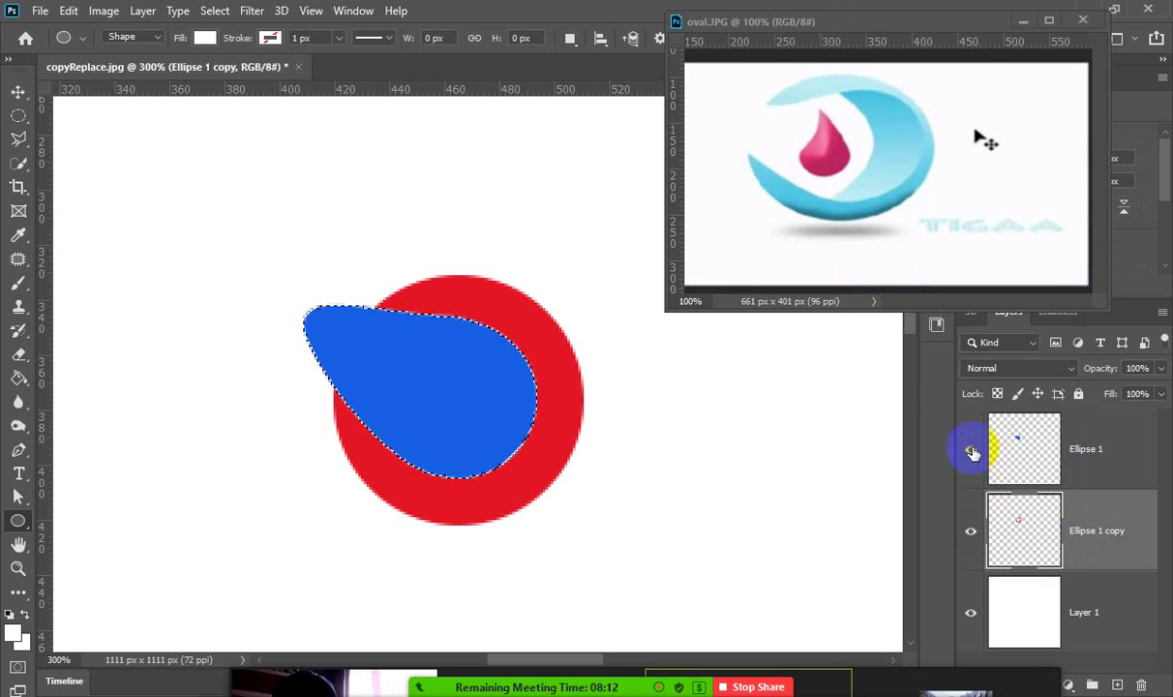
left_click(971, 450)
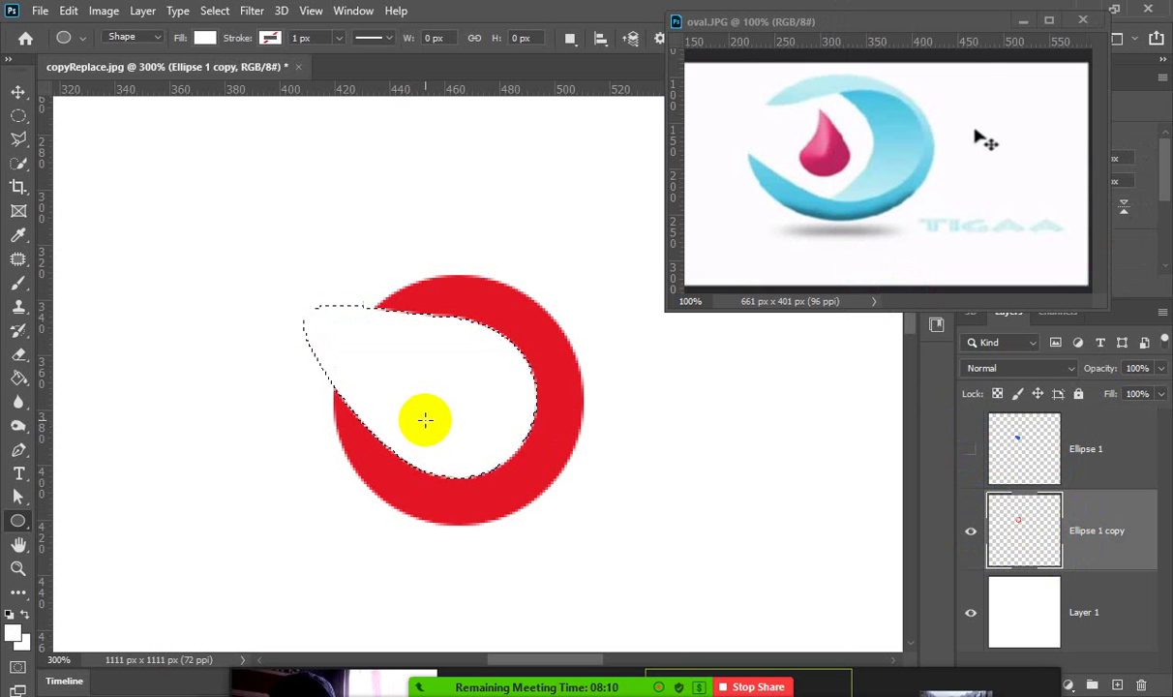
key("ctrl+d")
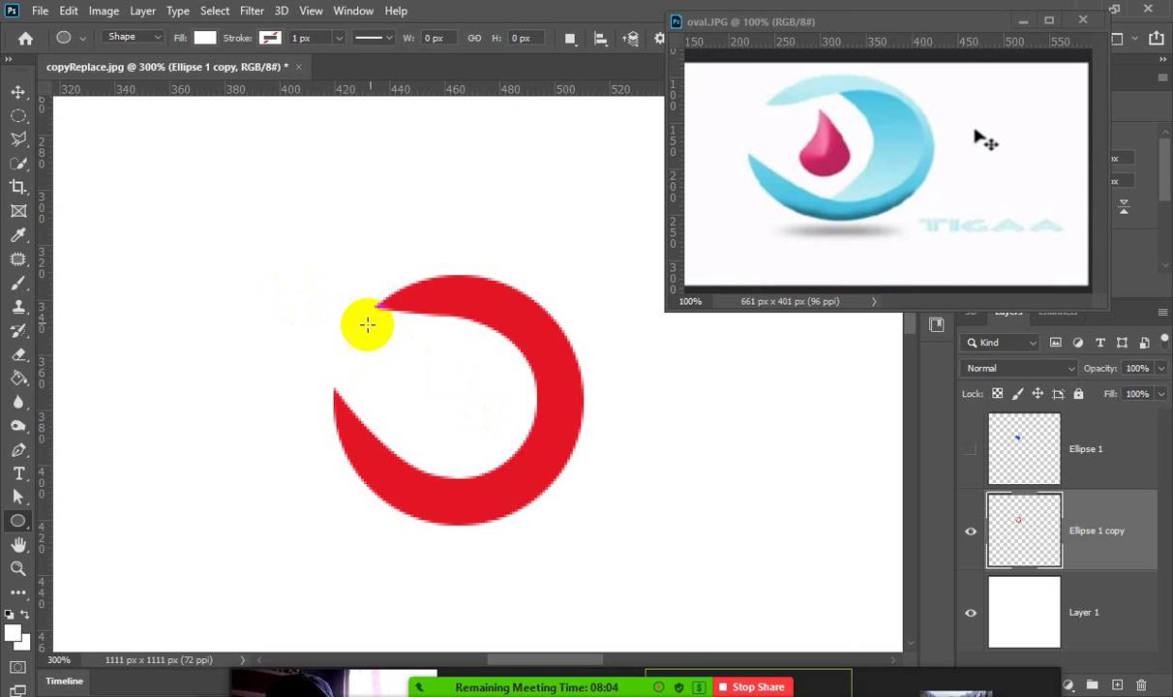
Draw a curved Pen tool path bowing through the opening, from the red shape's upper inner edge to its lower inner edge.
left_click(415, 318)
mouse_move(415, 318)
left_mouse_down()
mouse_move(512, 330)
mouse_move(438, 476)
mouse_move(348, 411)
mouse_move(372, 280)
left_mouse_up()
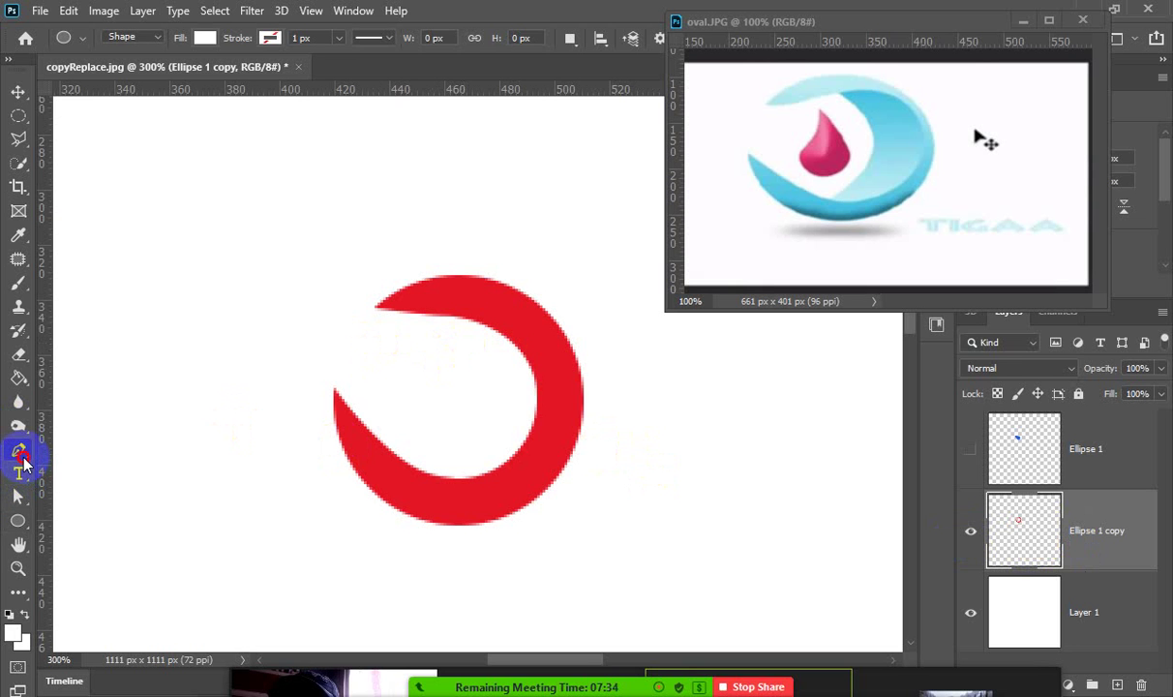
left_click(23, 461)
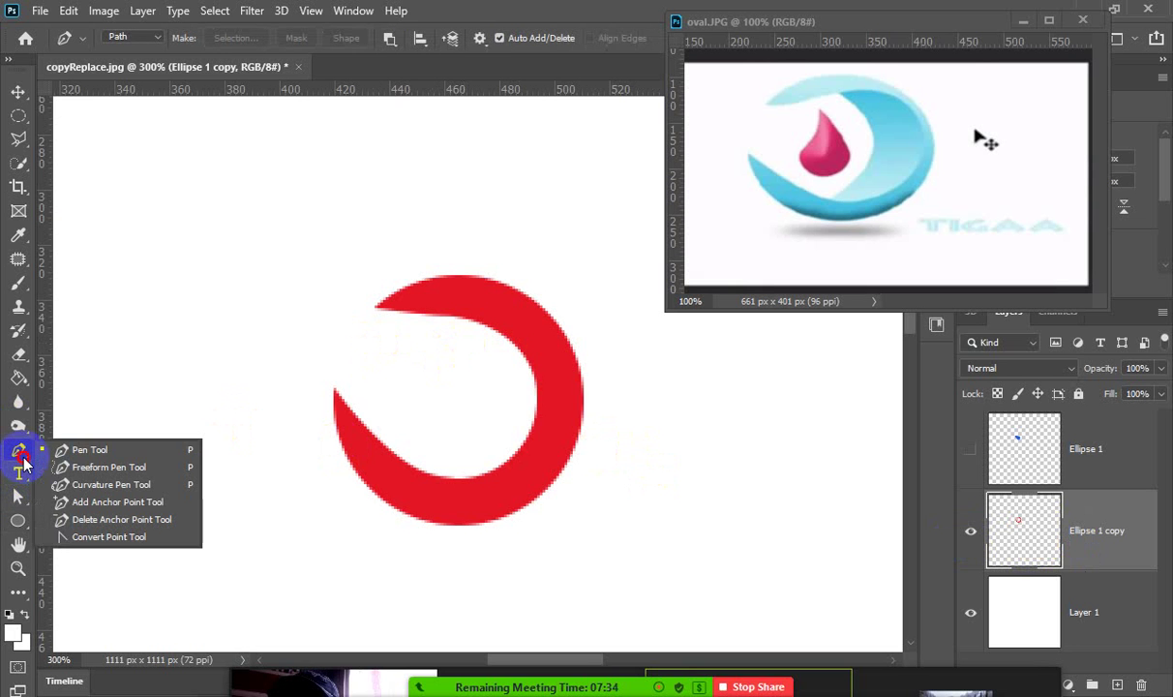
left_click(89, 451)
left_click(357, 420)
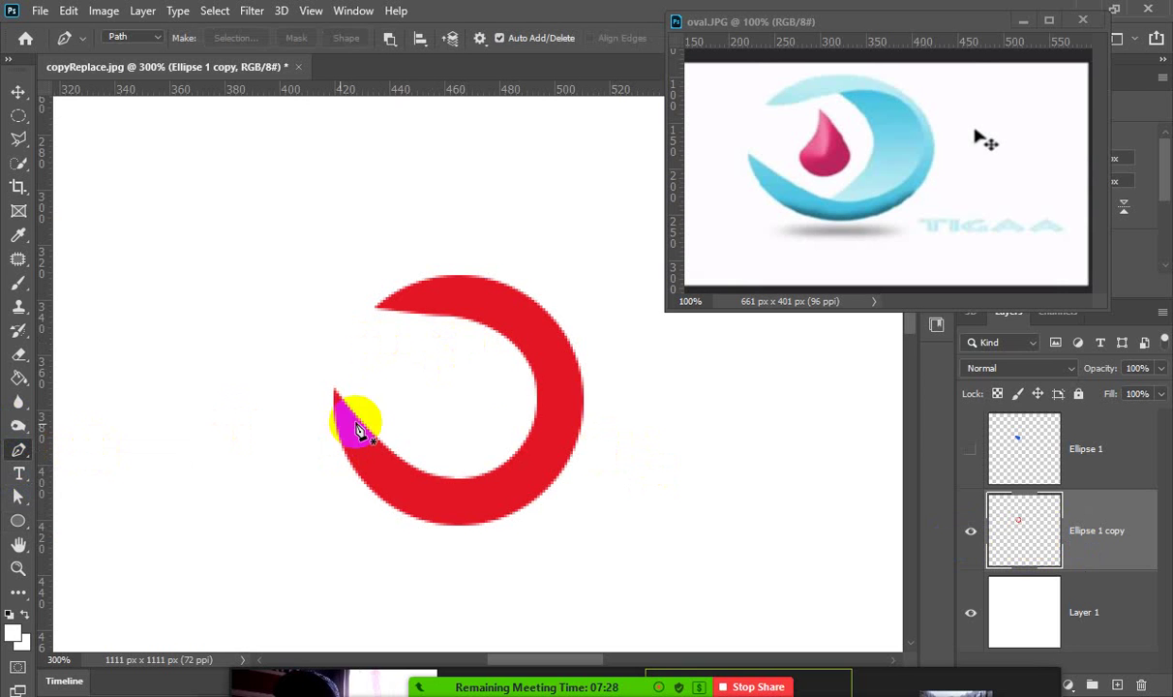
left_click(479, 323)
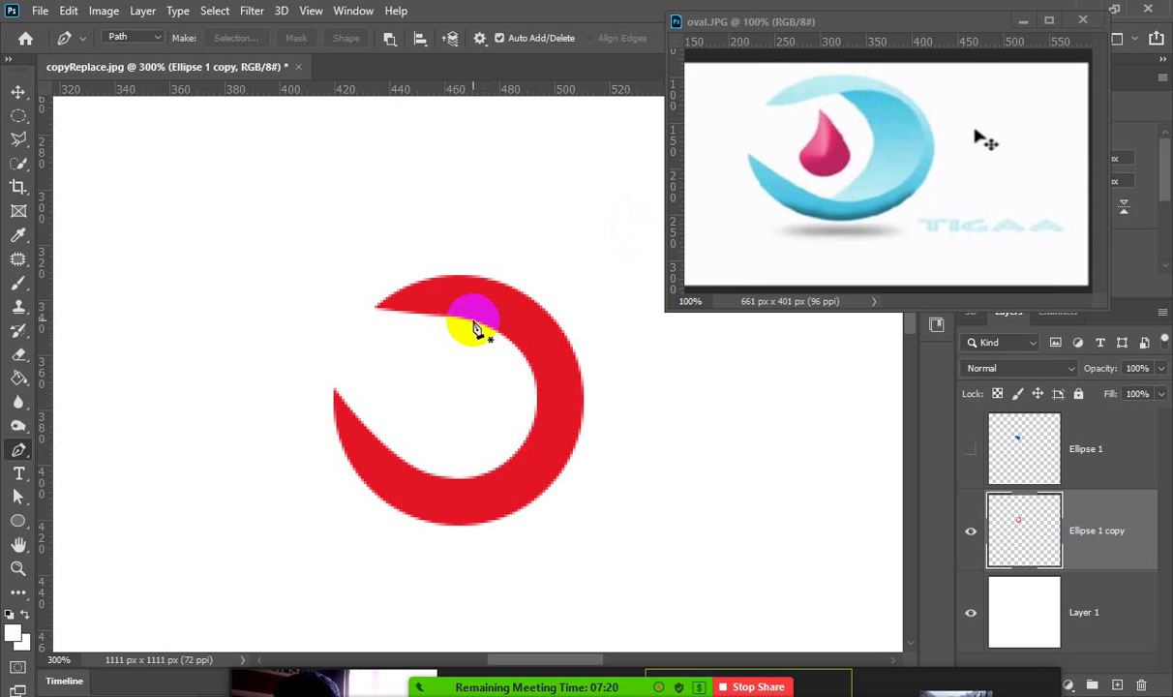
left_click(474, 325)
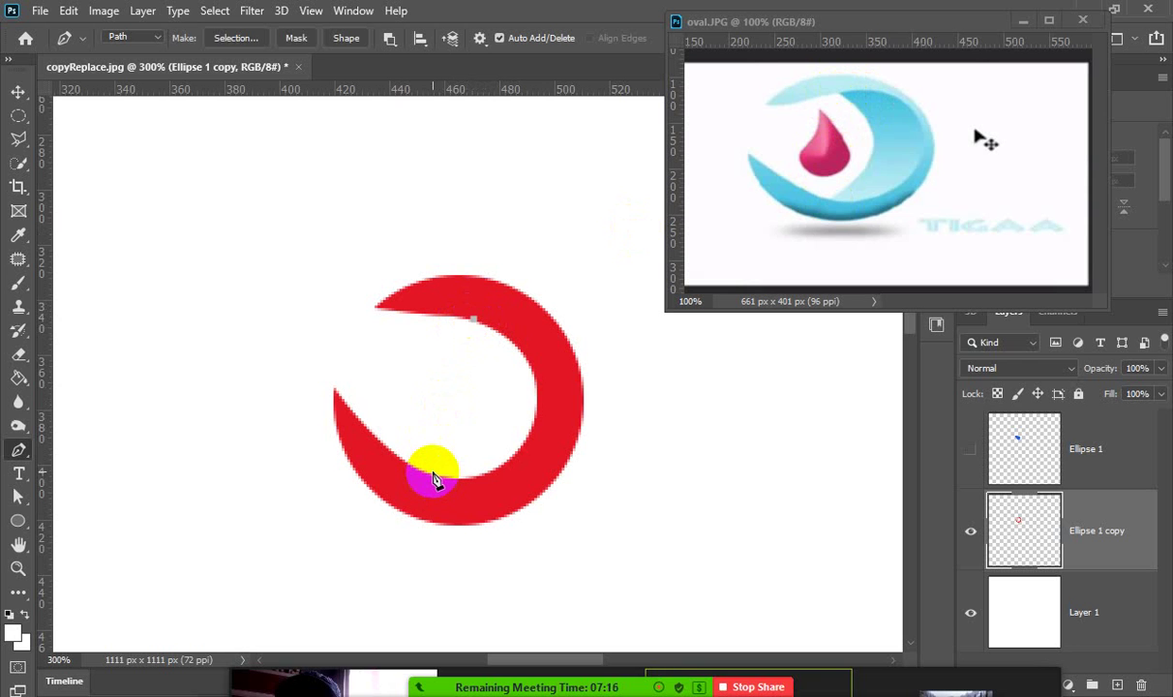
left_click_drag(422, 476, 306, 550)
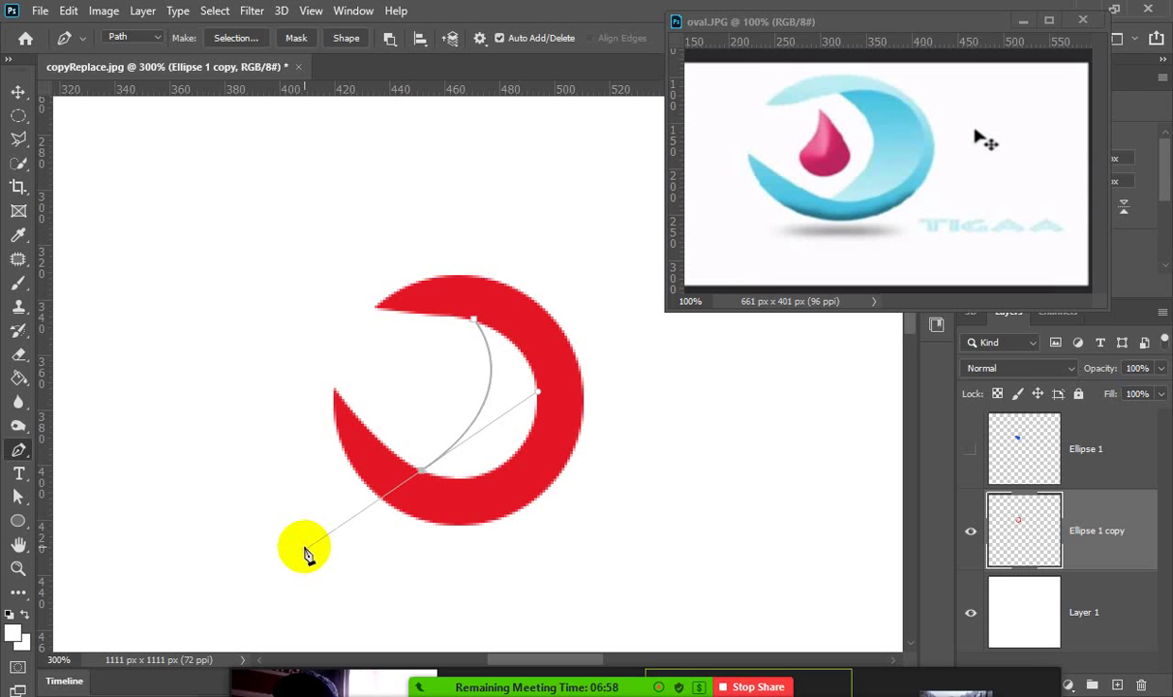
left_click_drag(538, 485, 437, 481)
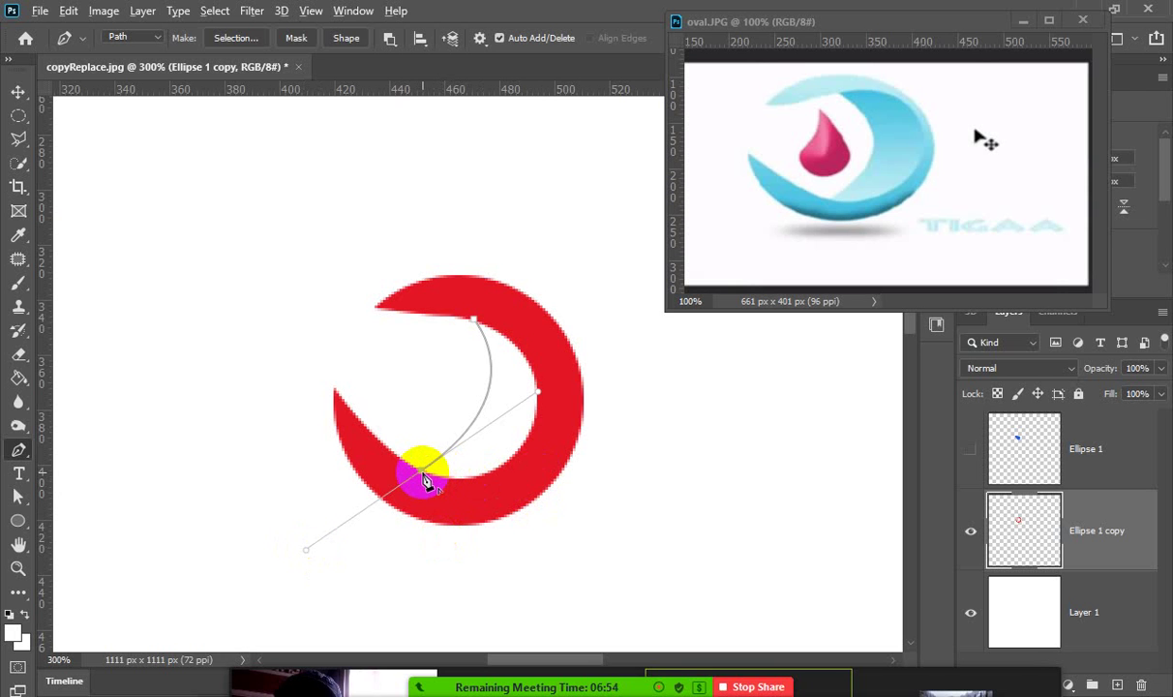
Remove the outgoing handle of the lower anchor and close the path into a crescent along the red shape's inner edge.
left_click(424, 473, "alt")
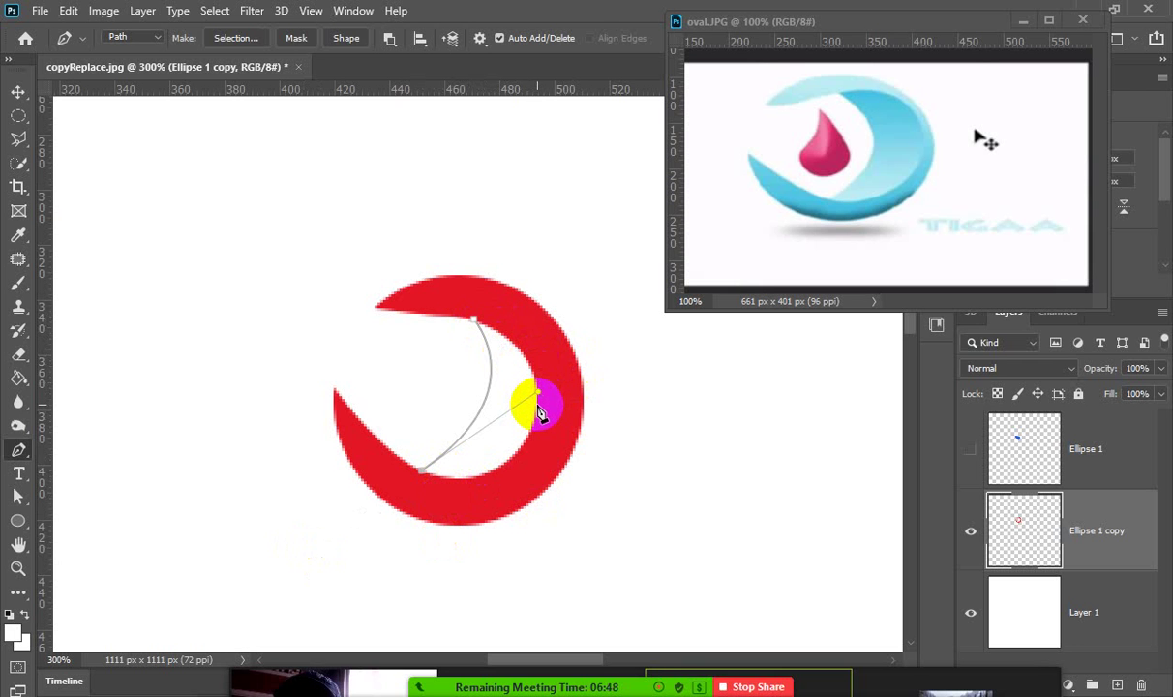
left_click_drag(538, 404, 558, 292)
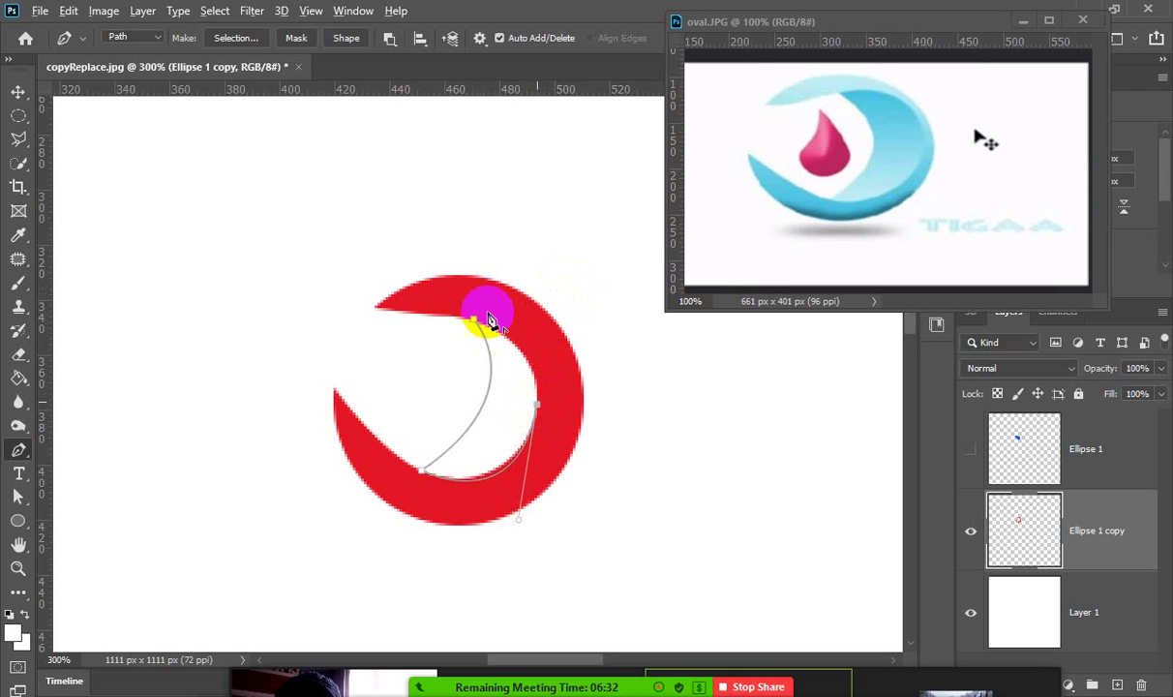
left_click_drag(477, 322, 392, 284)
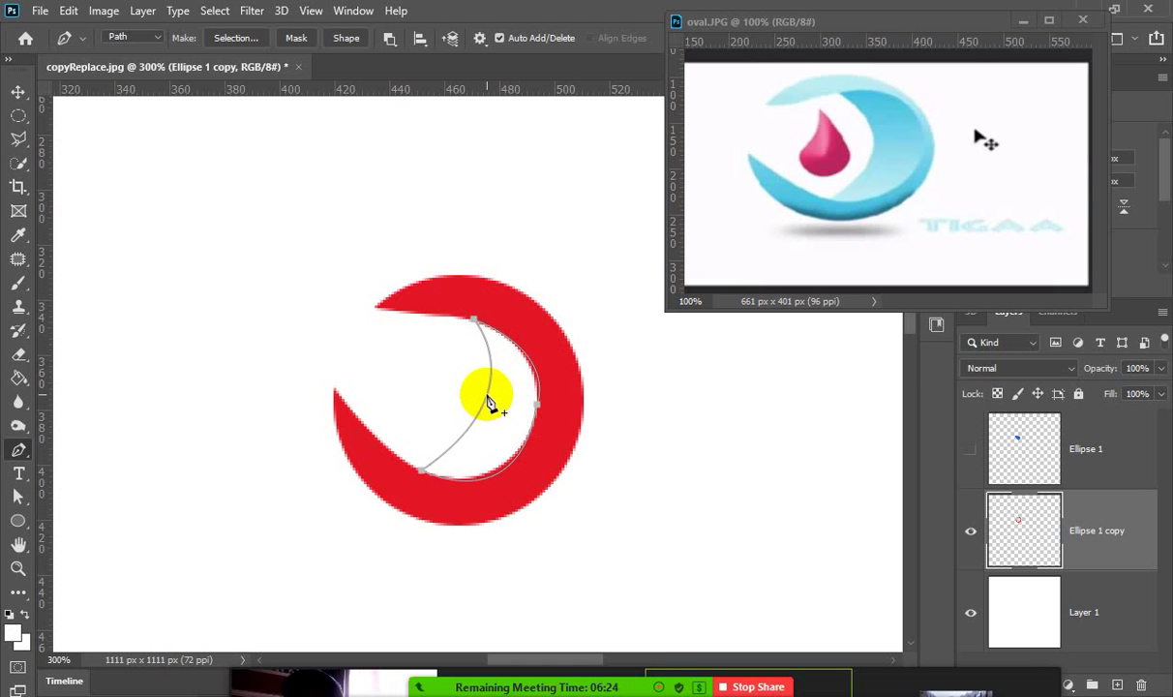
Convert the crescent path into a new anti-aliased selection with feather radius 0 and add an empty layer above Ellipse 1 copy.
right_click(489, 404)
left_click(505, 365)
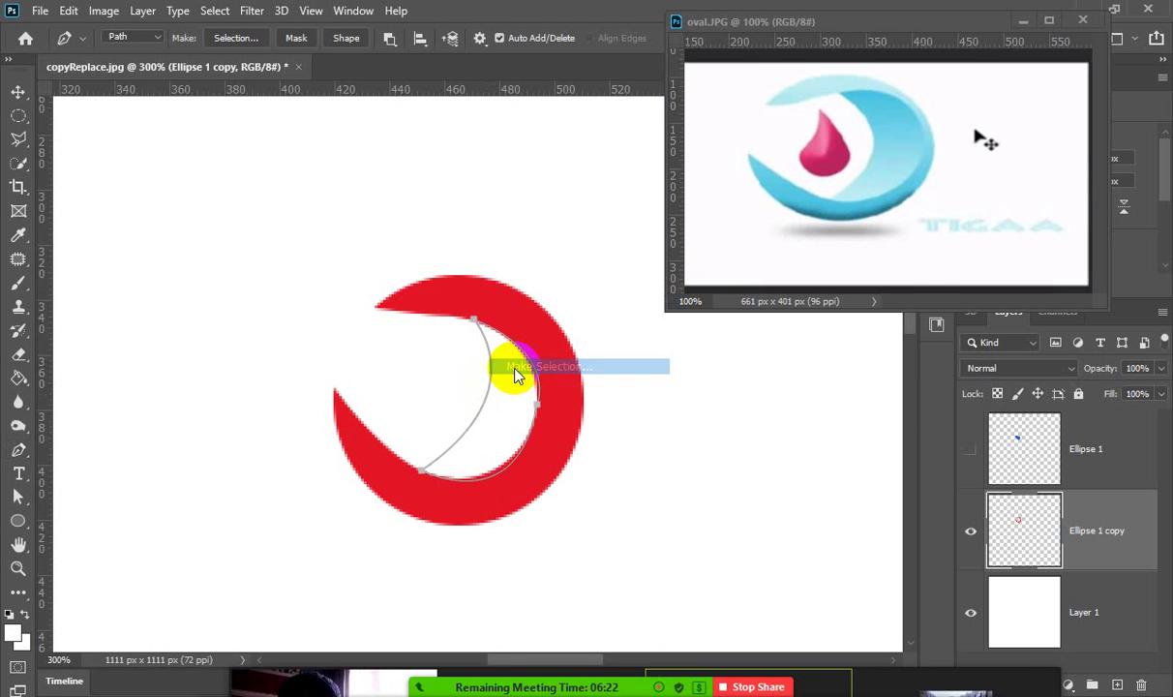
left_click(867, 225)
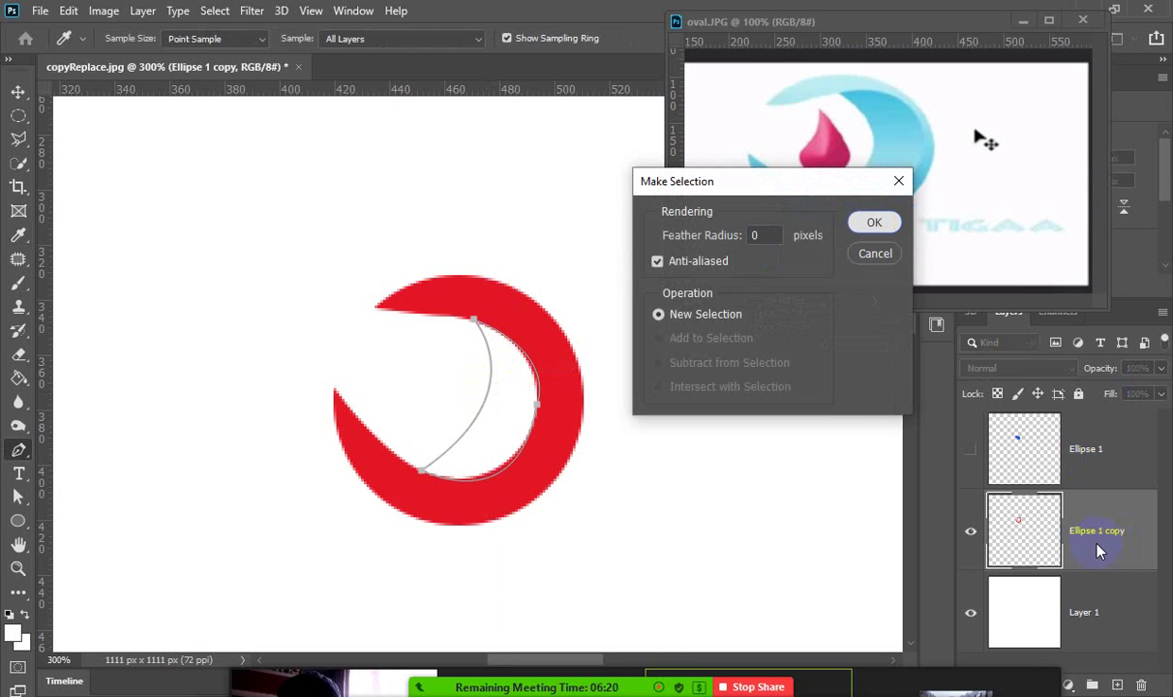
left_click(1118, 684)
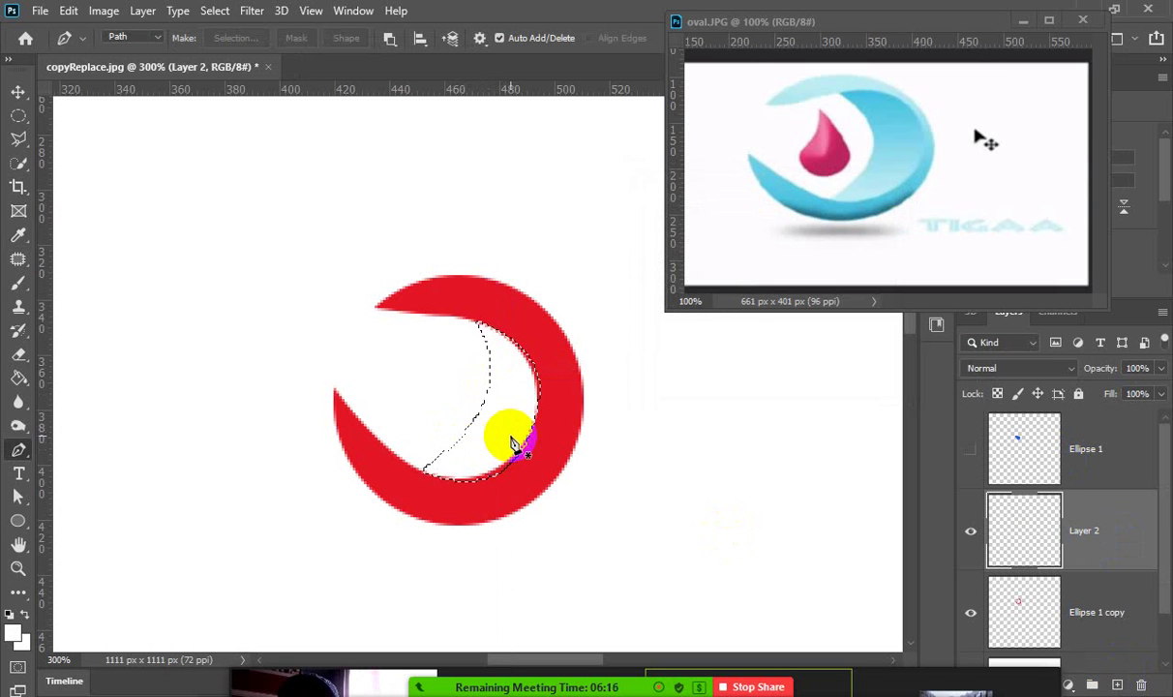
Set the foreground colour to dark red 9a2830.
left_click(13, 629)
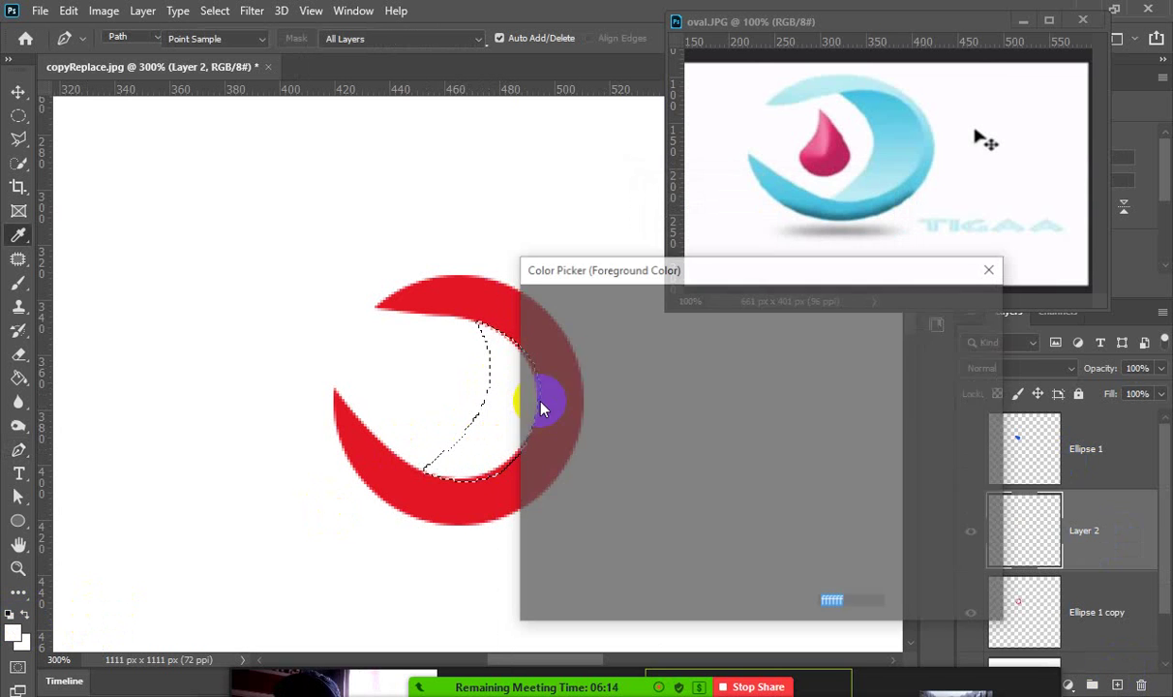
left_click(494, 302)
left_click_drag(688, 316, 703, 402)
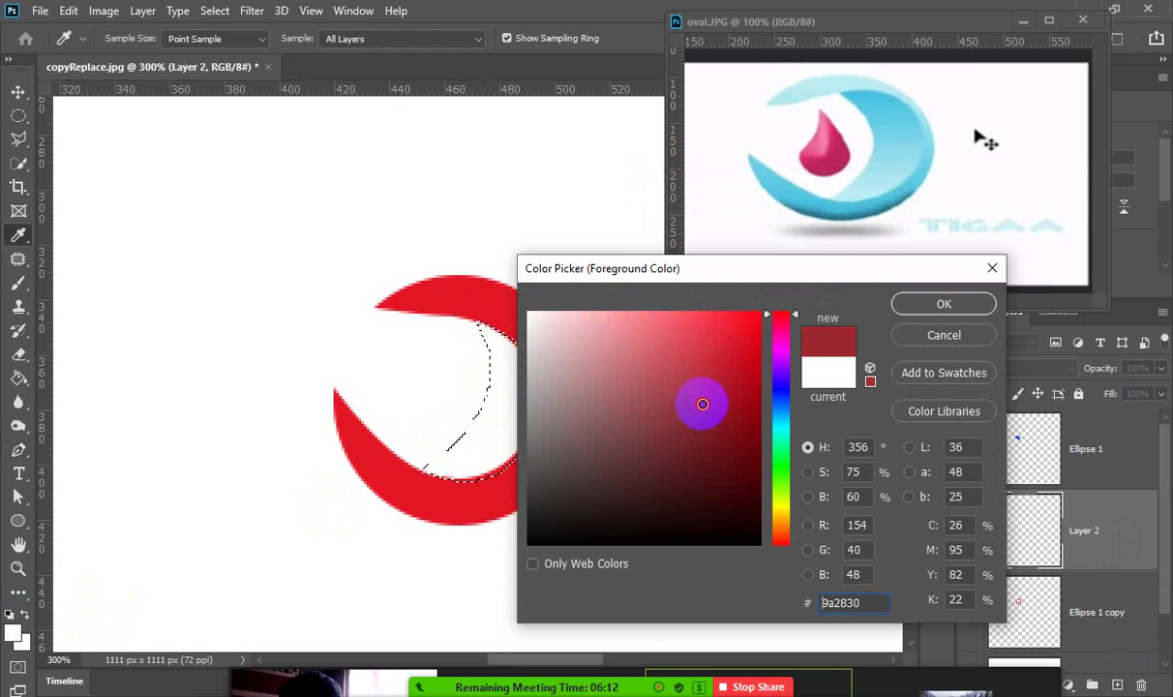
key("p")
left_click(946, 305)
left_click(558, 311)
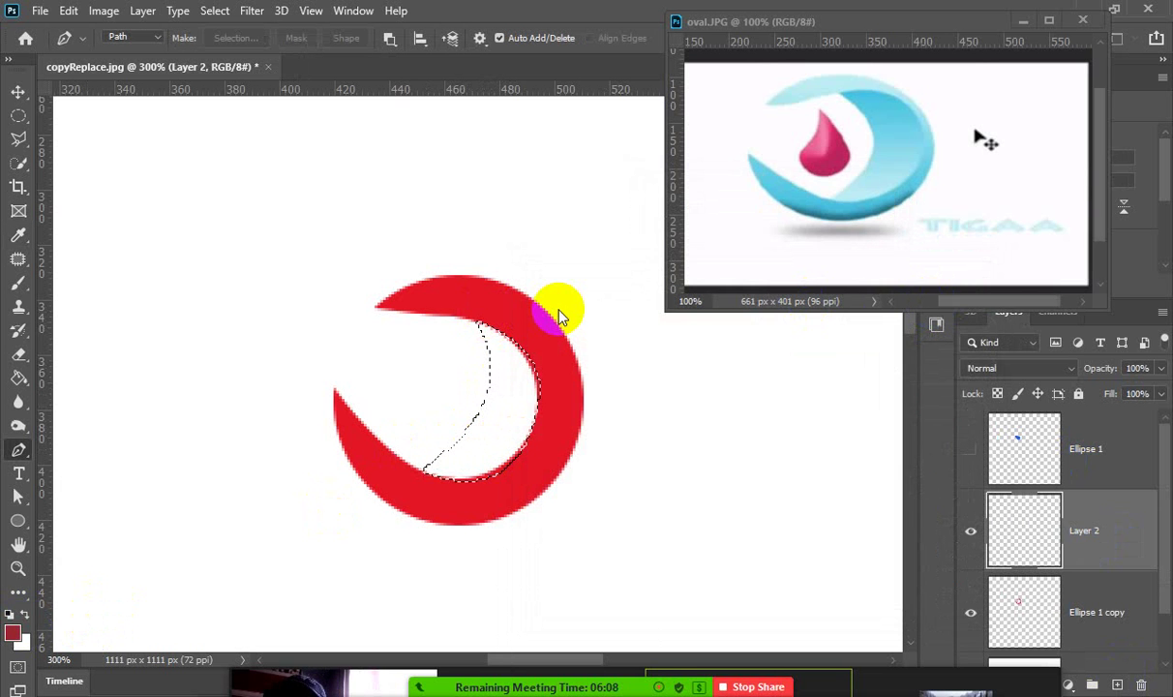
key("ctrl+Tab")
key("alt+BackSpace")
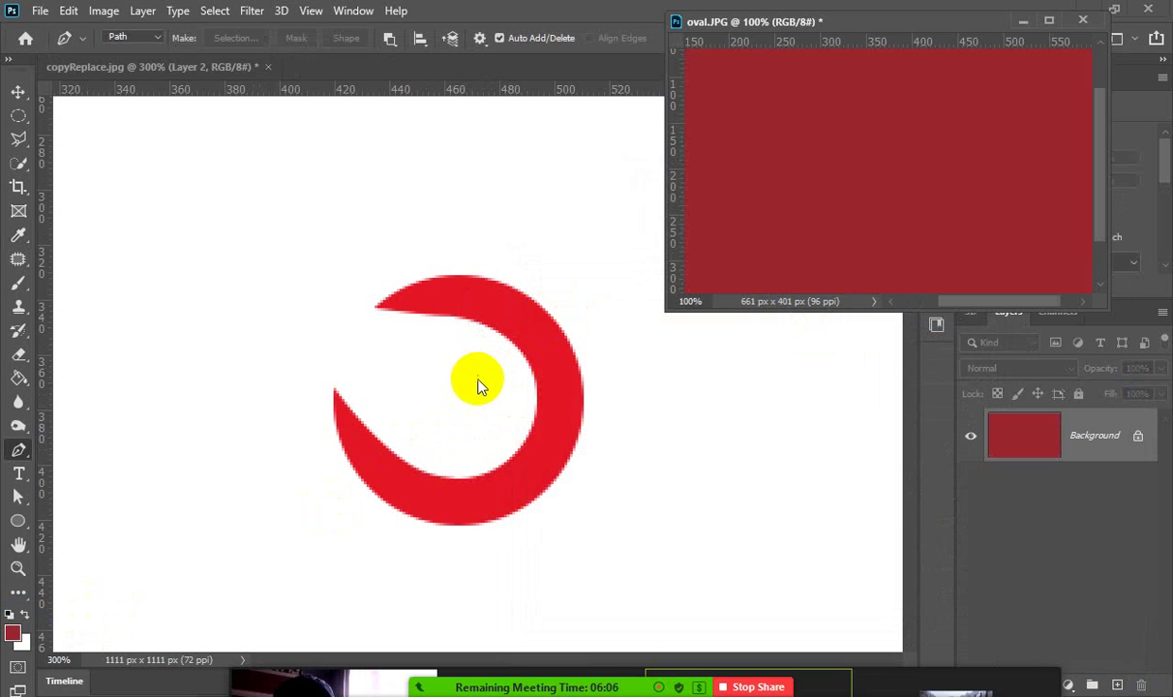
key("ctrl+z")
left_click(559, 359)
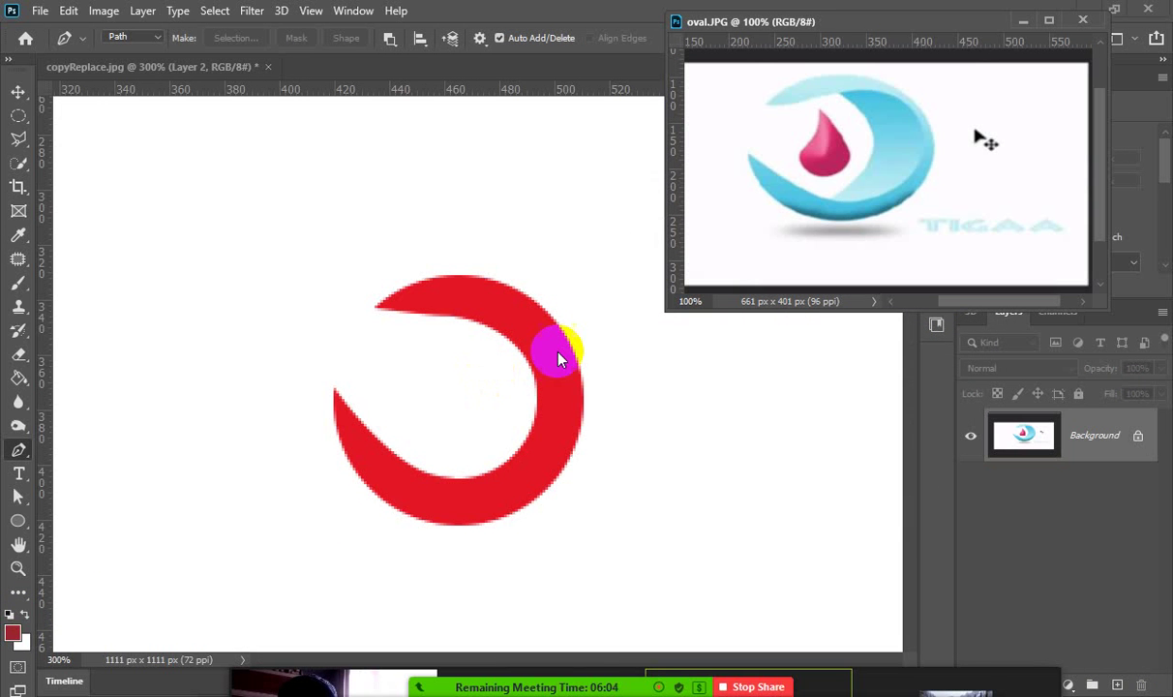
left_click(566, 375)
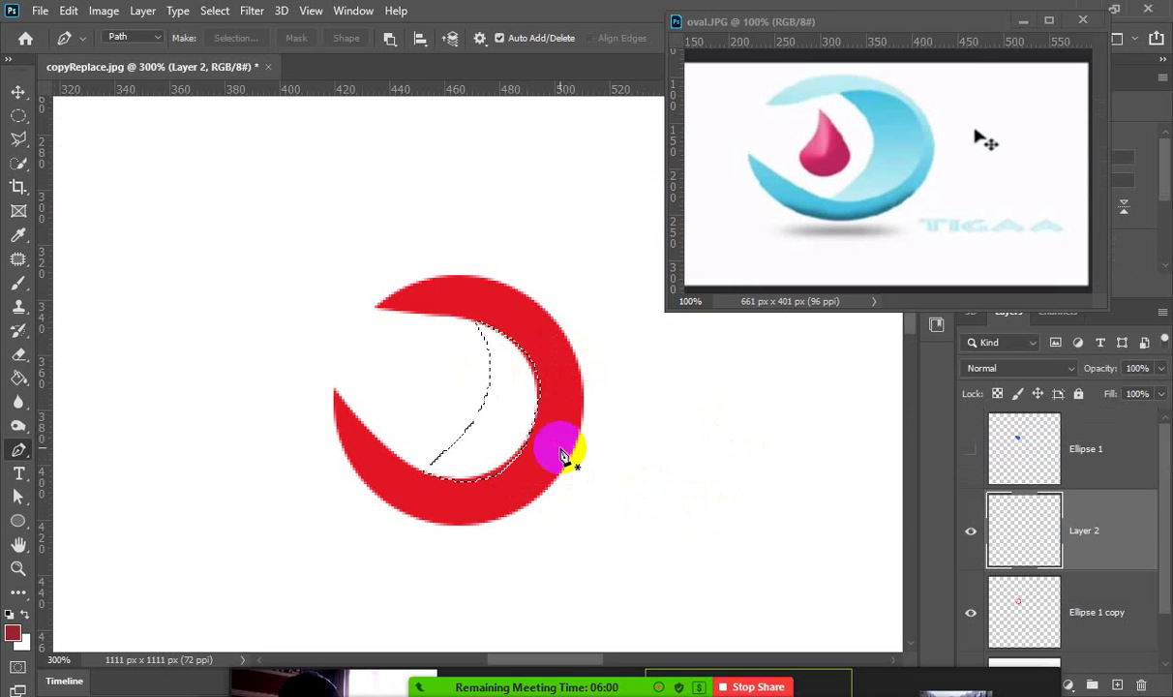
Try to fill the current selection on Layer 2 with the dark red foreground colour and undo the fill.
left_click(397, 280)
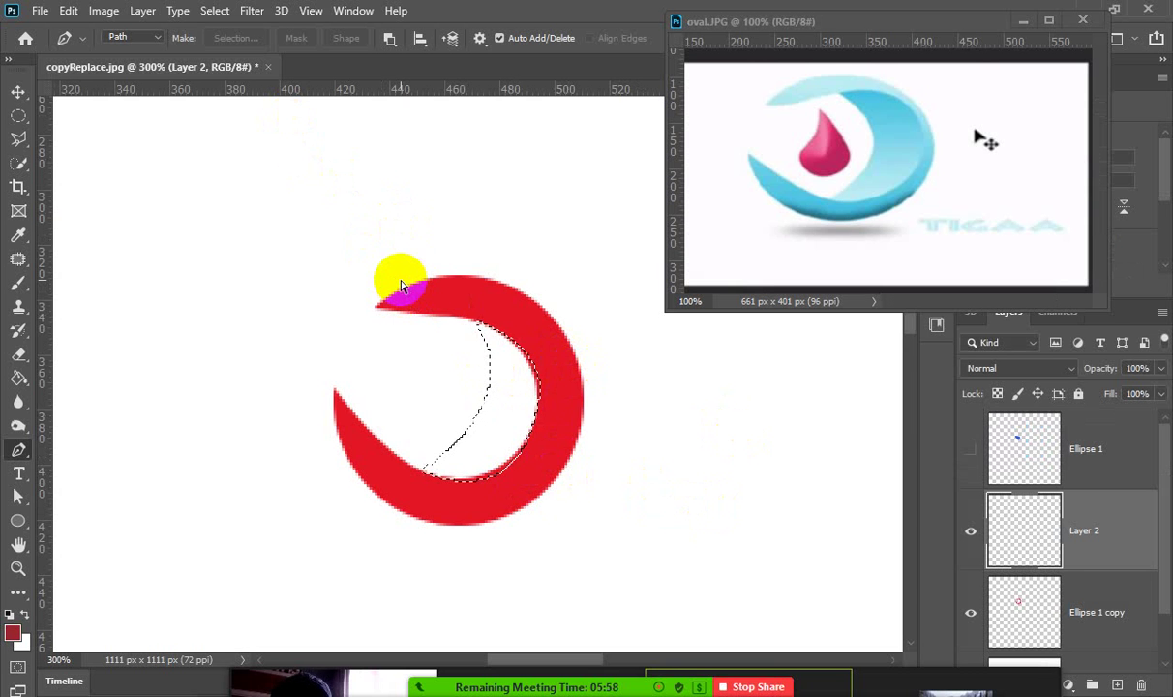
key("ctrl+1")
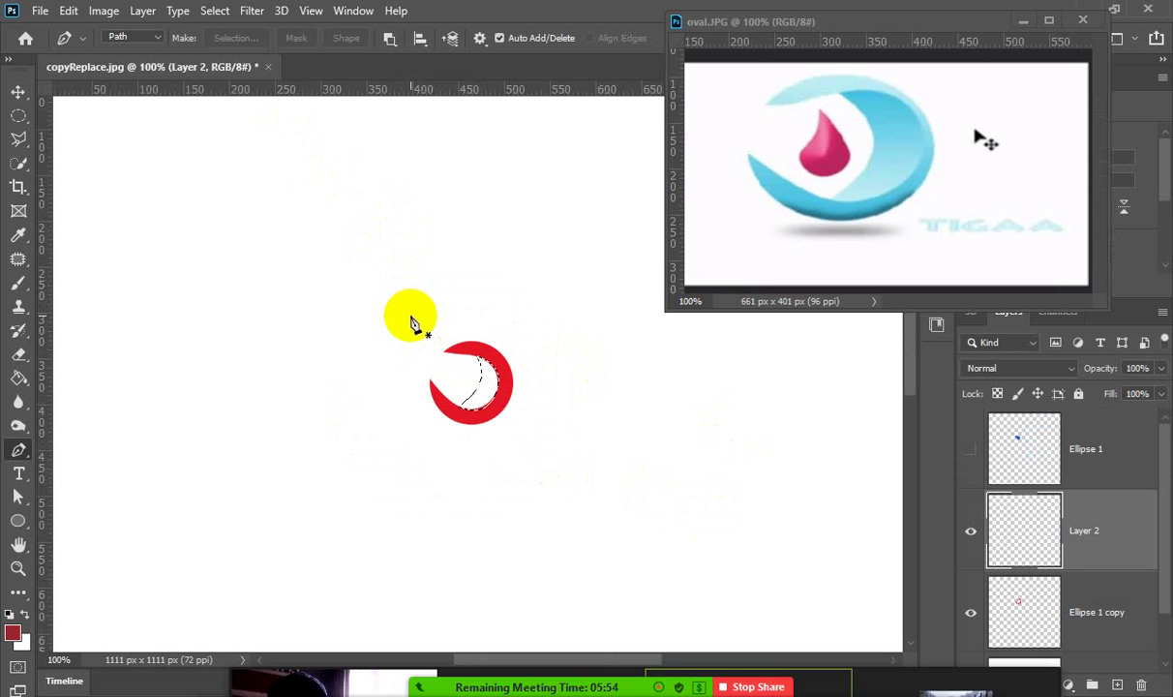
key("alt+BackSpace")
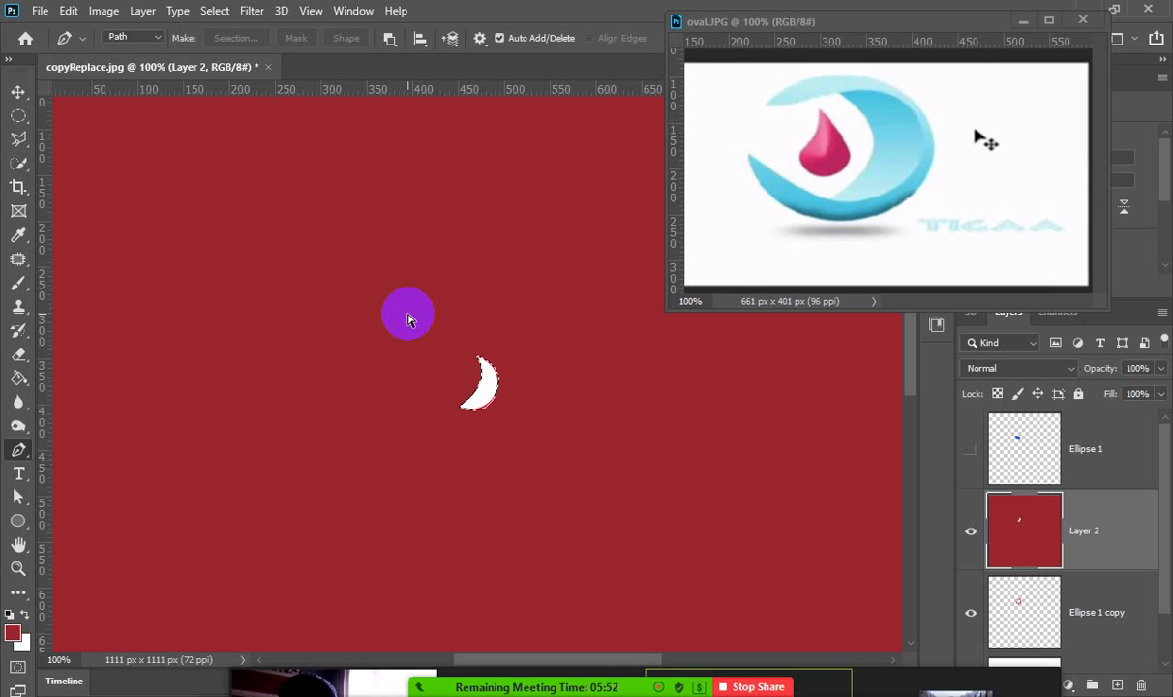
key("ctrl+z")
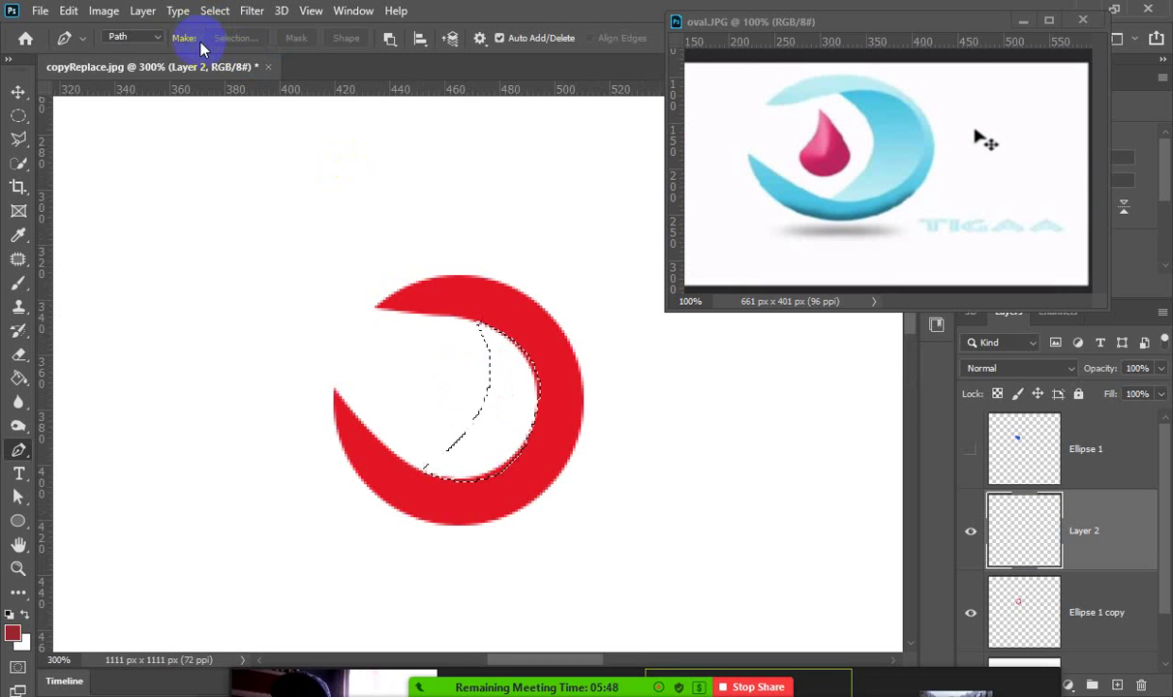
Invert the selection and fill the crescent on Layer 2 with the dark red foreground colour.
left_click(215, 11)
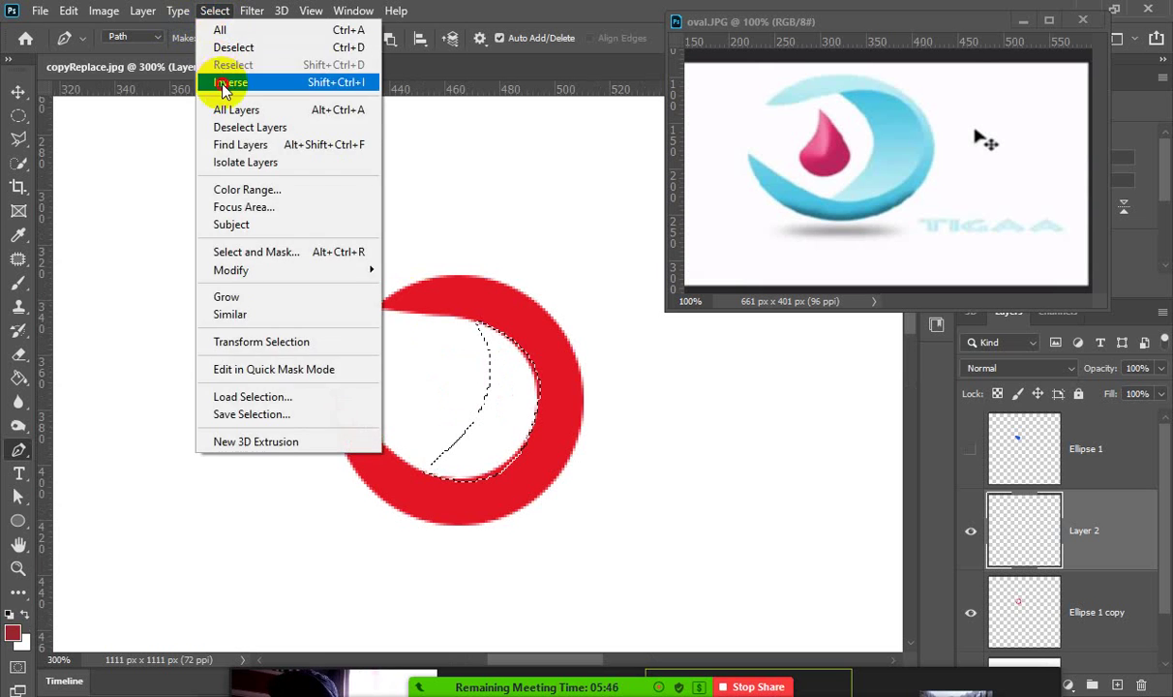
left_click(220, 82)
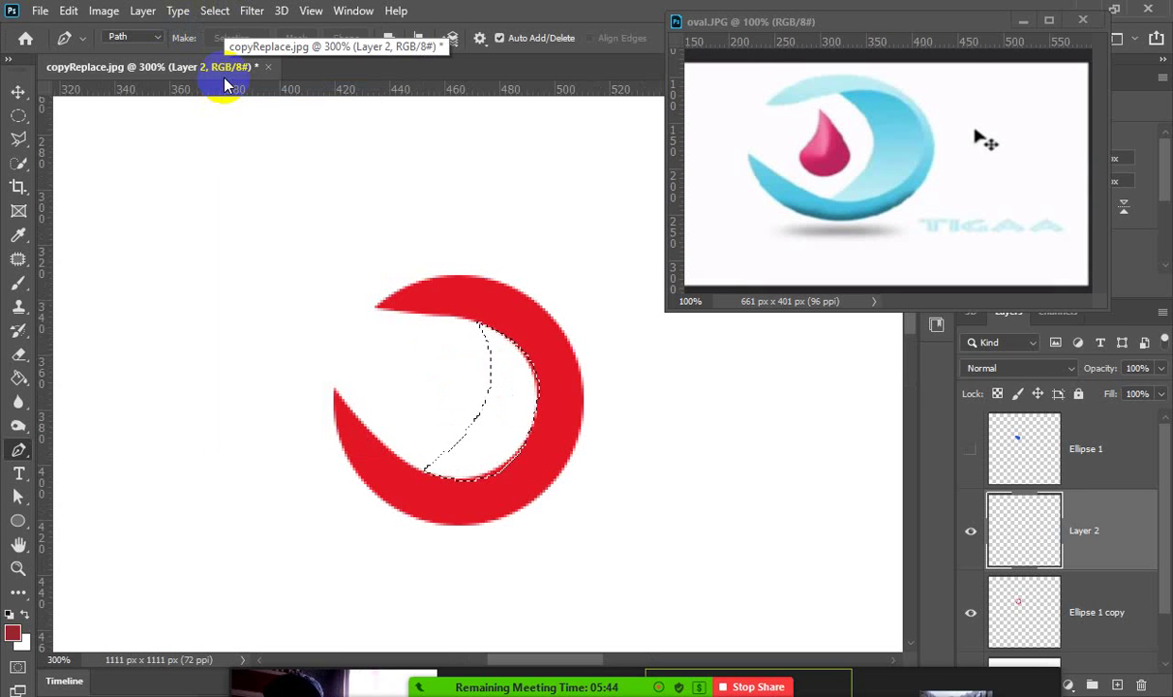
key("alt+BackSpace")
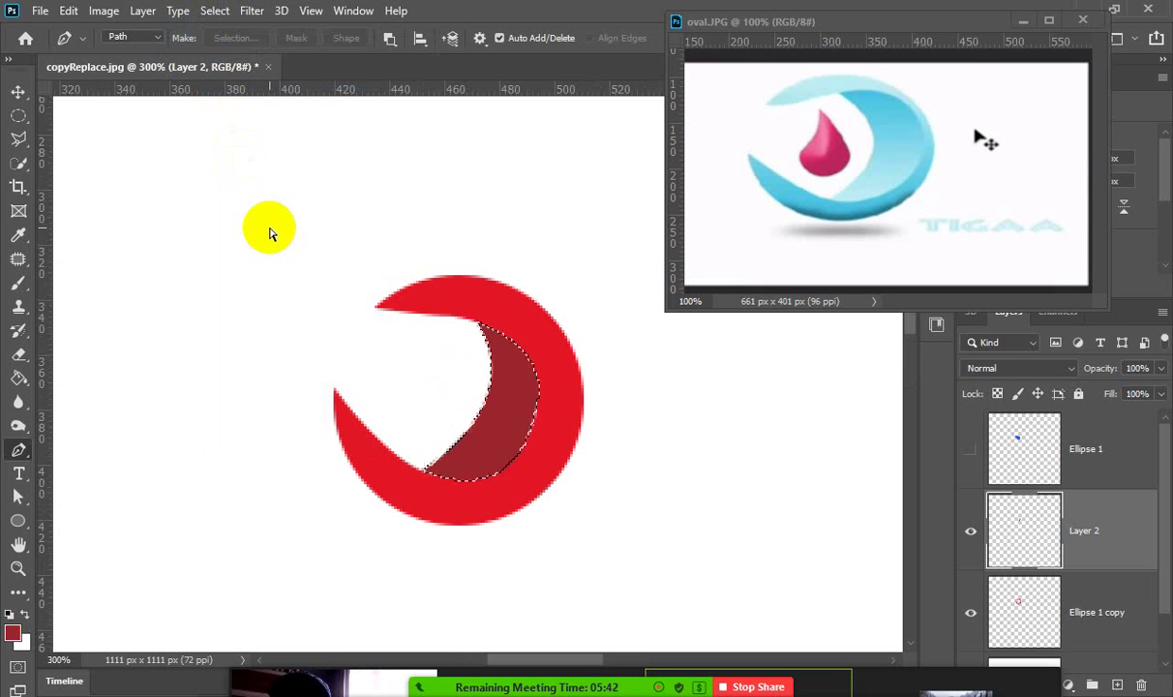
Deselect the crescent and move Layer 2 below the Ellipse 1 copy layer.
key("ctrl+d")
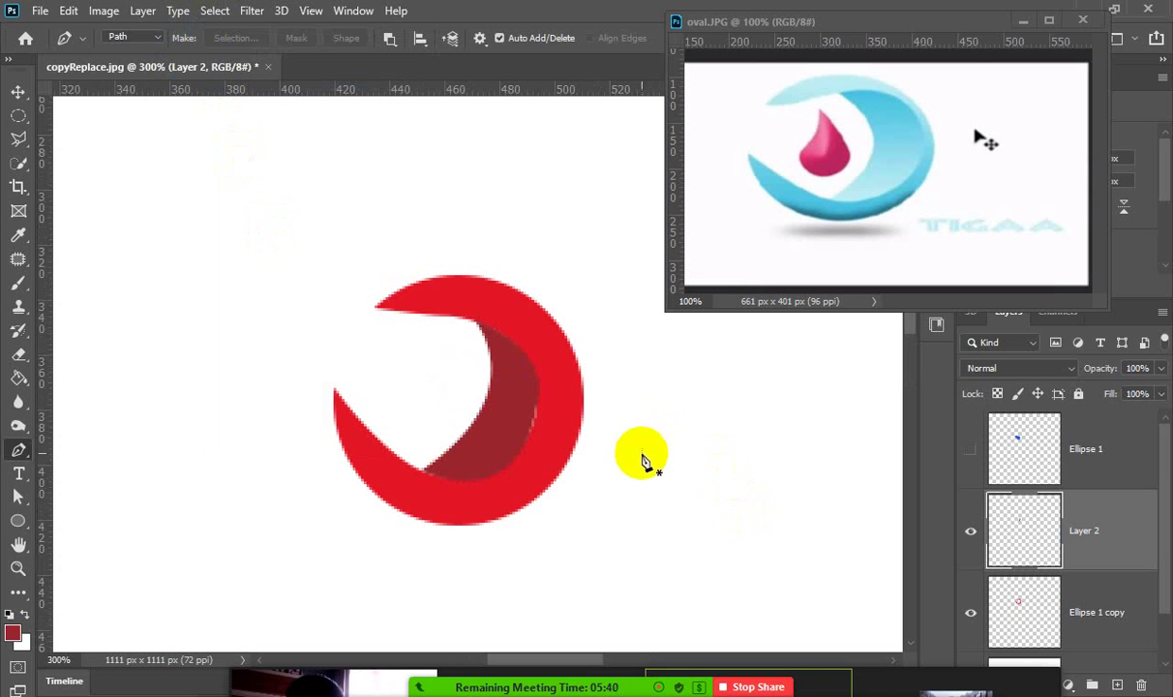
left_click_drag(1160, 550, 1161, 590)
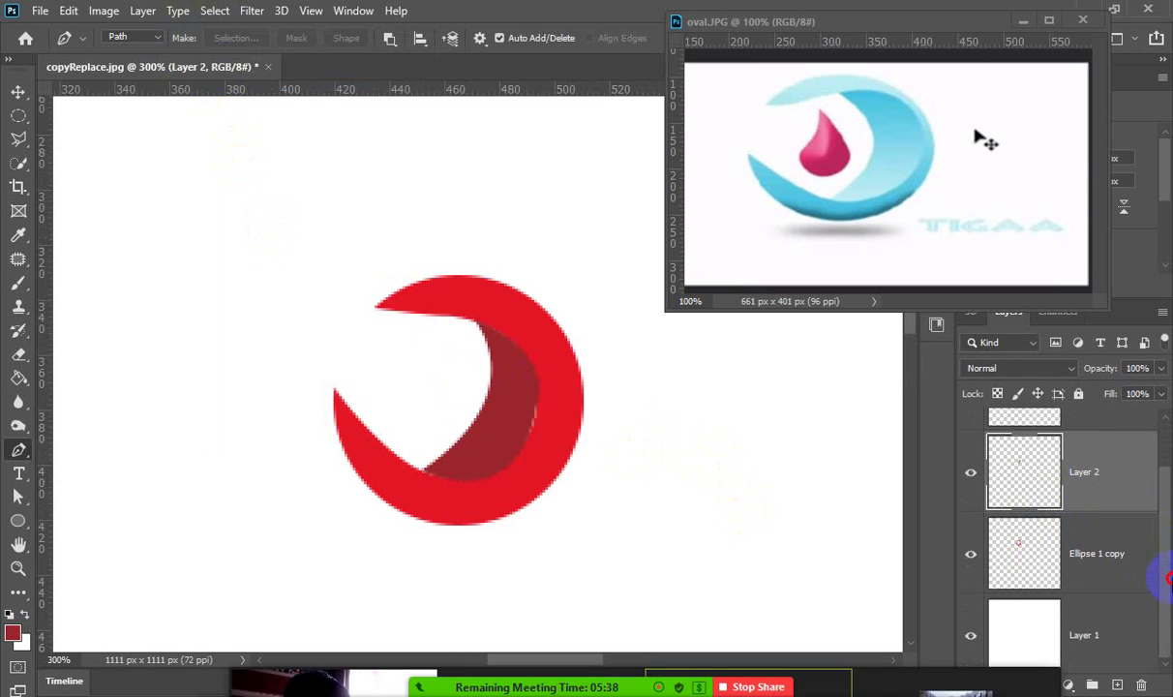
left_click_drag(1064, 500, 1086, 586)
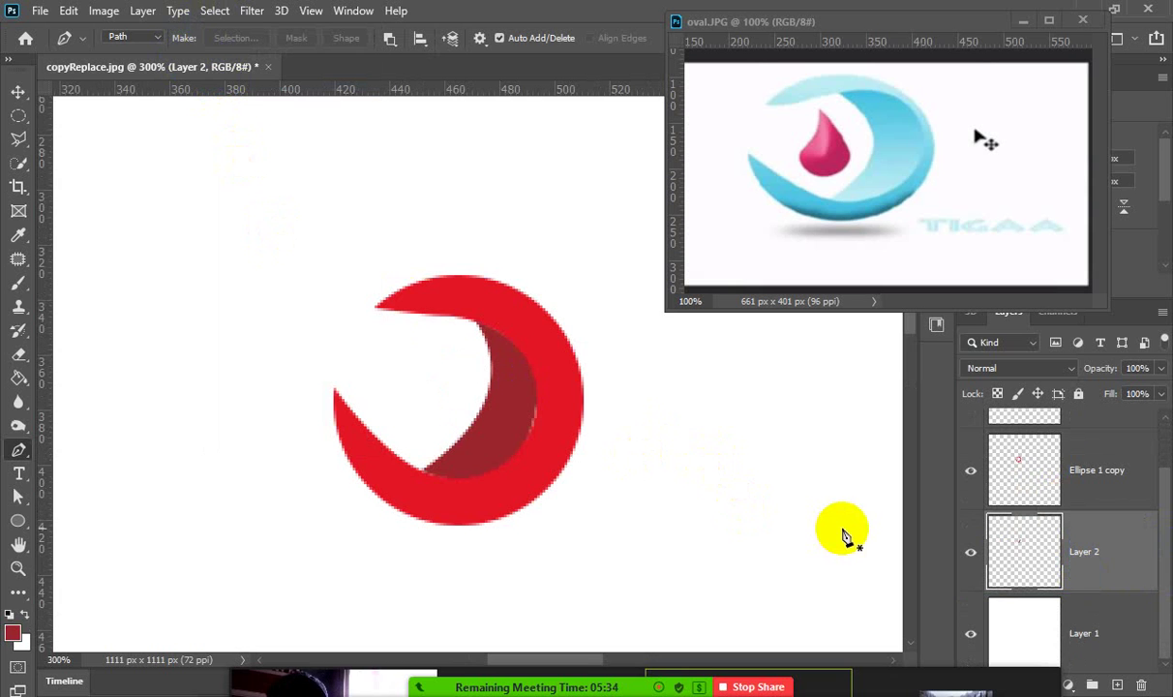
Try to stretch the dark red crescent's upper edge slightly upward with Free Transform, tucking it under the red swoosh.
left_click(19, 91)
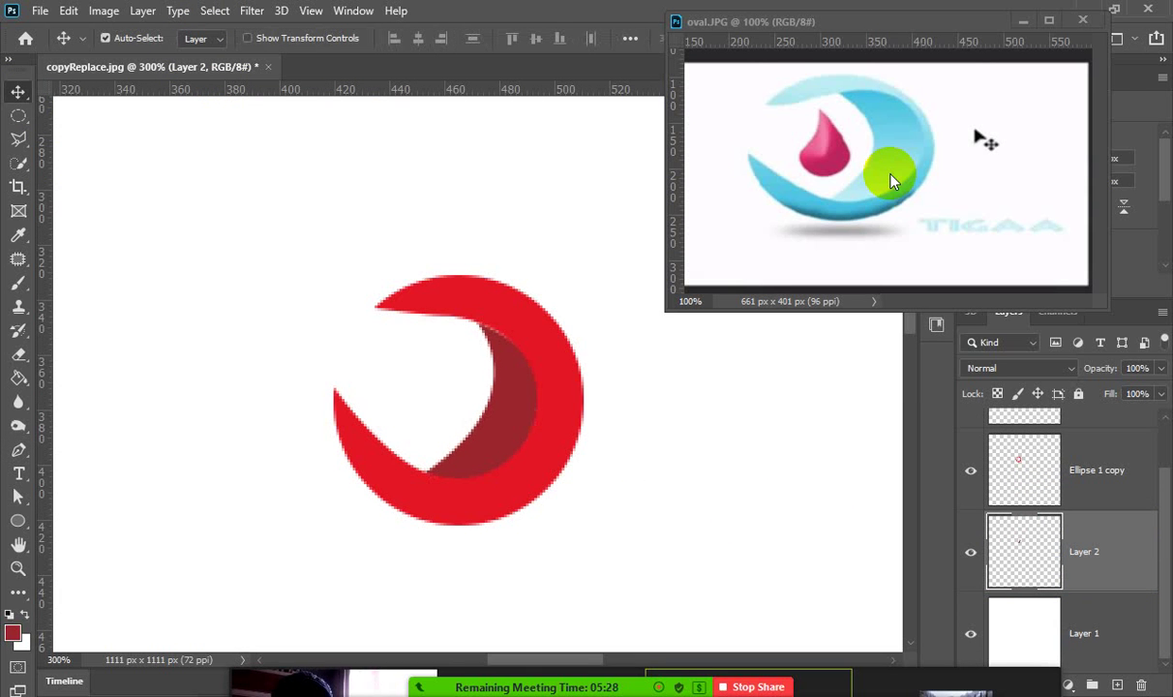
key("ctrl+t")
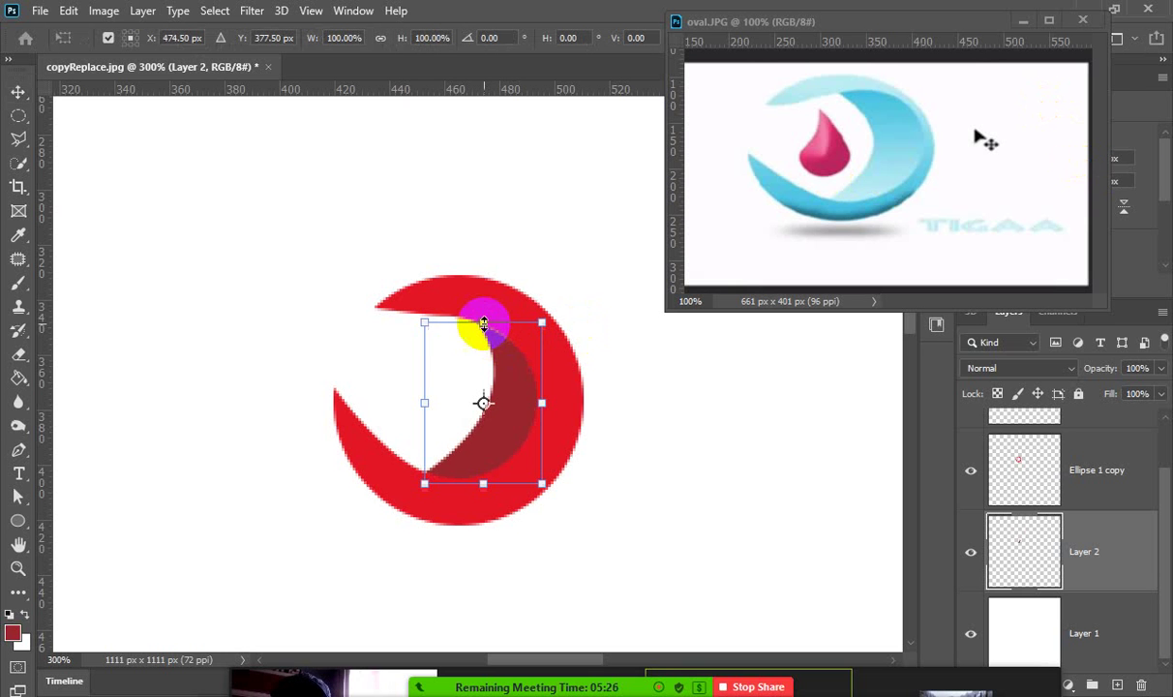
left_click_drag(483, 322, 481, 315)
key("Return")
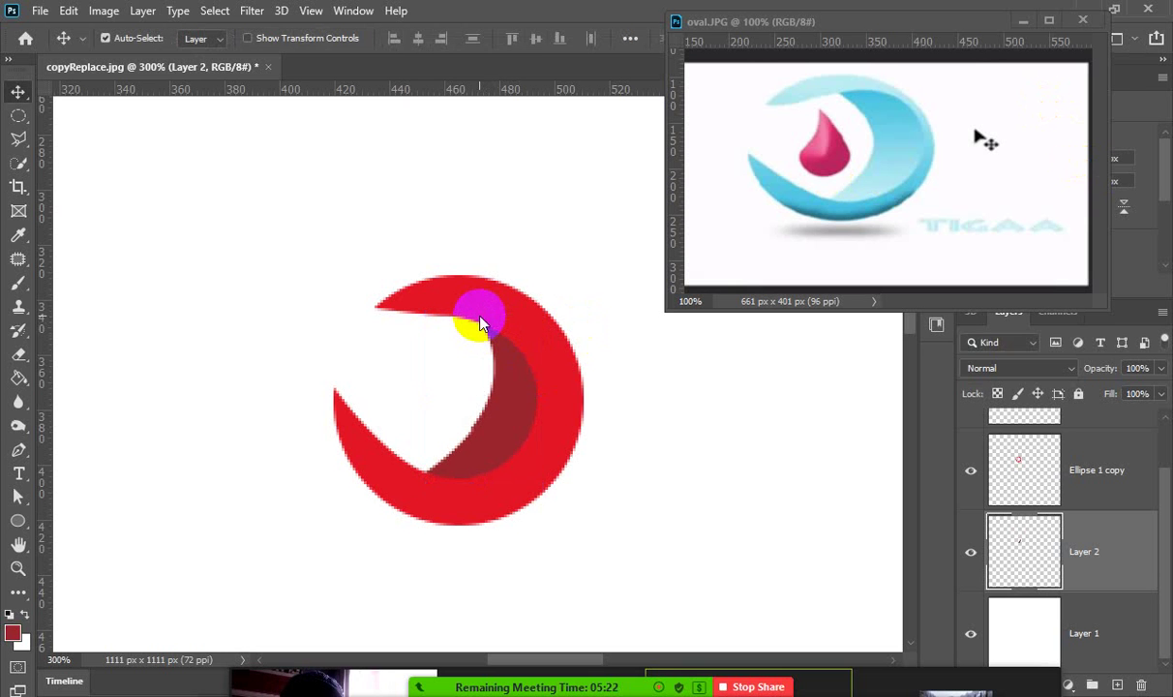
key("ctrl+minus")
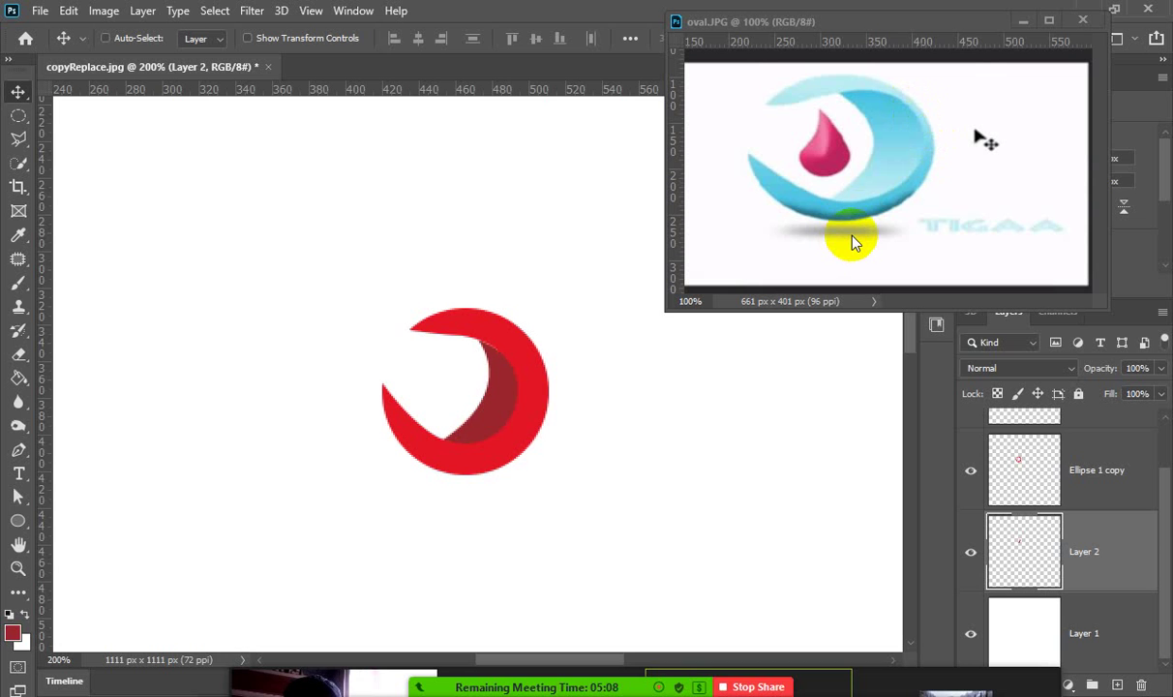
Undo the crescent, the teardrop cut-out and the earlier warp, back to the plain blue circle over the red circle.
key("ctrl+z")
key("ctrl+z")
key("ctrl+z")
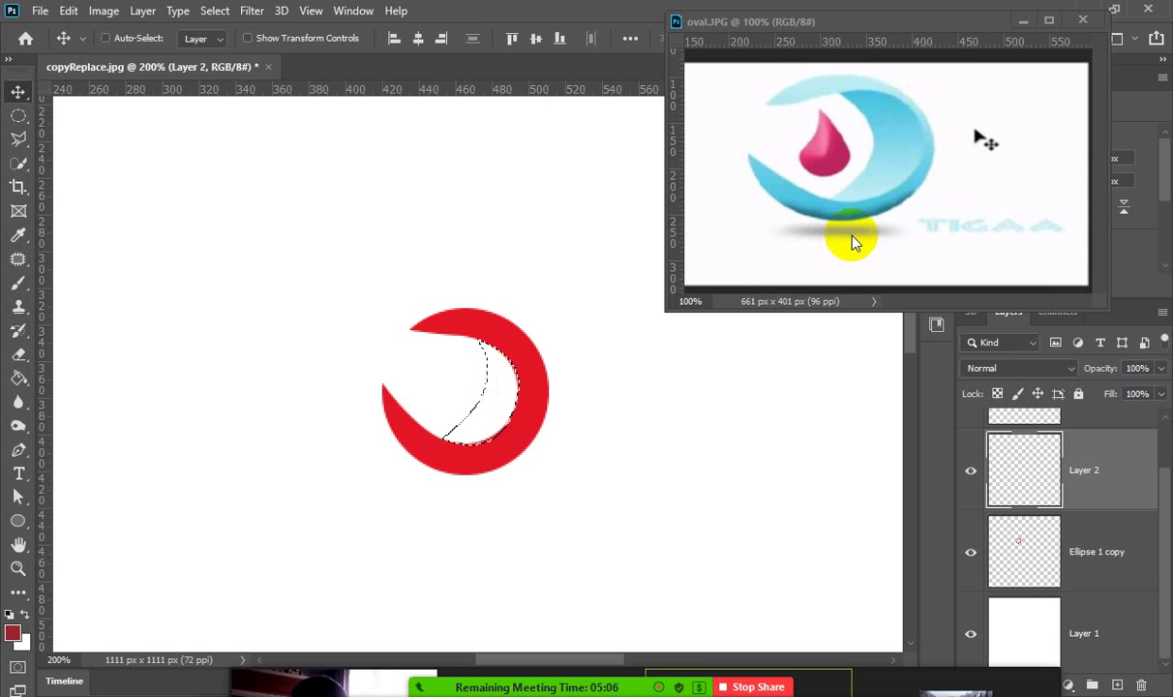
key("ctrl+z")
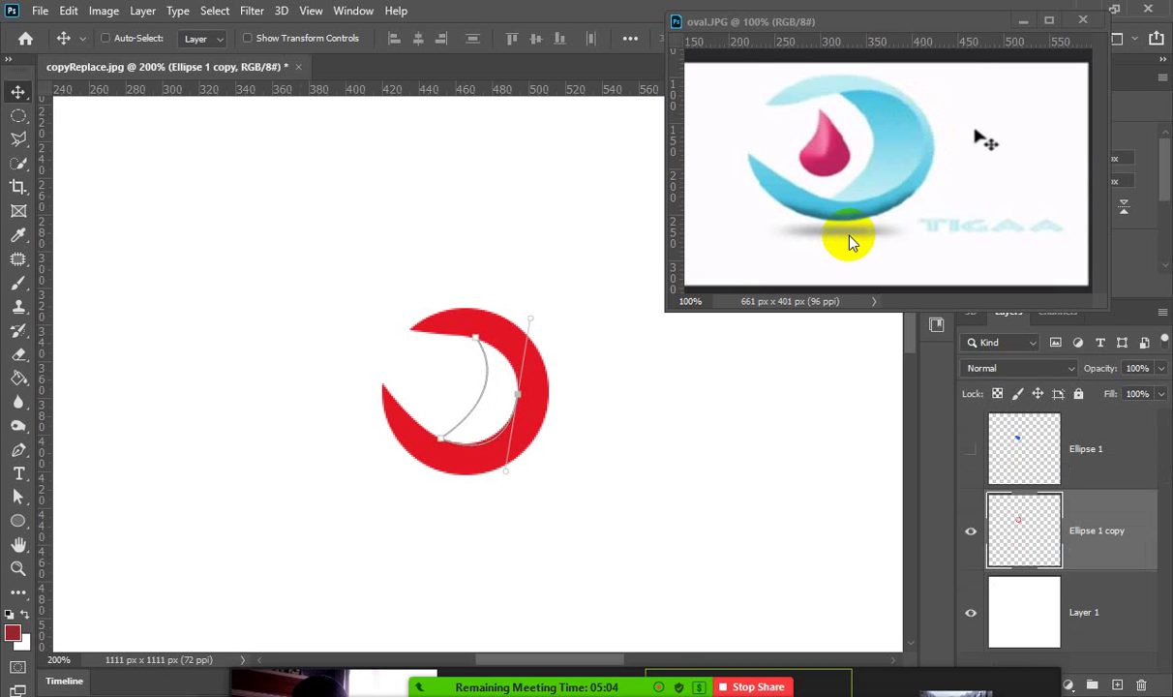
key("ctrl+z")
key("ctrl+z")
key("ctrl+z")
key("ctrl+z")
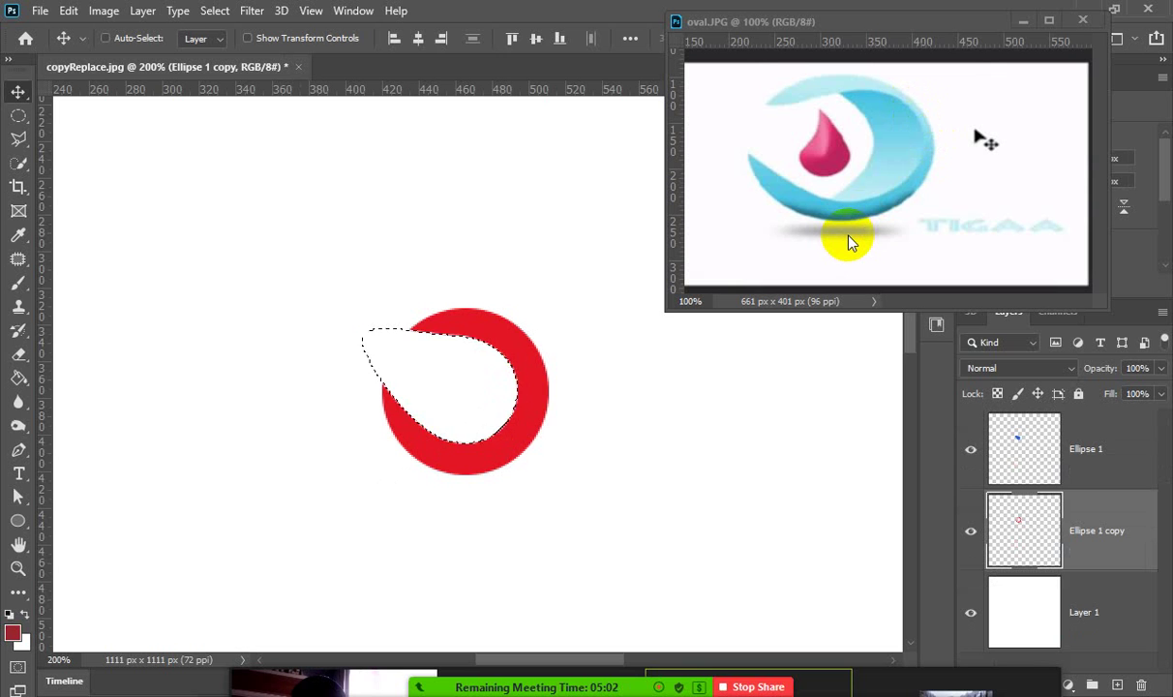
key("ctrl+shift+z")
key("ctrl+shift+z")
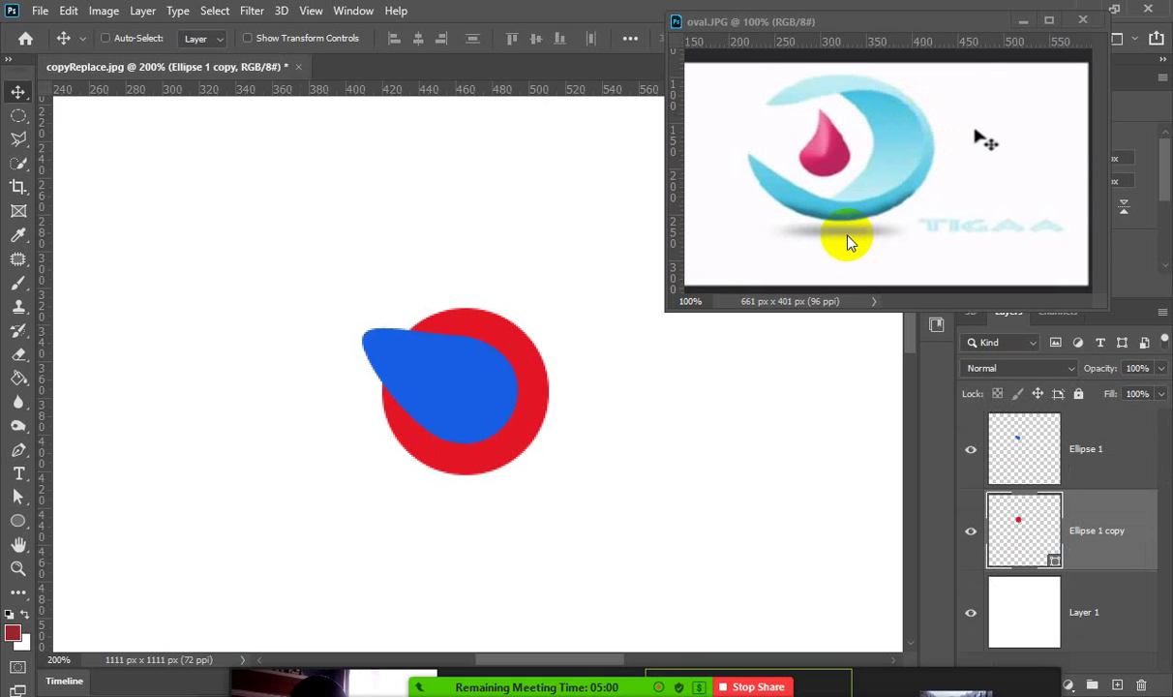
left_click(548, 399)
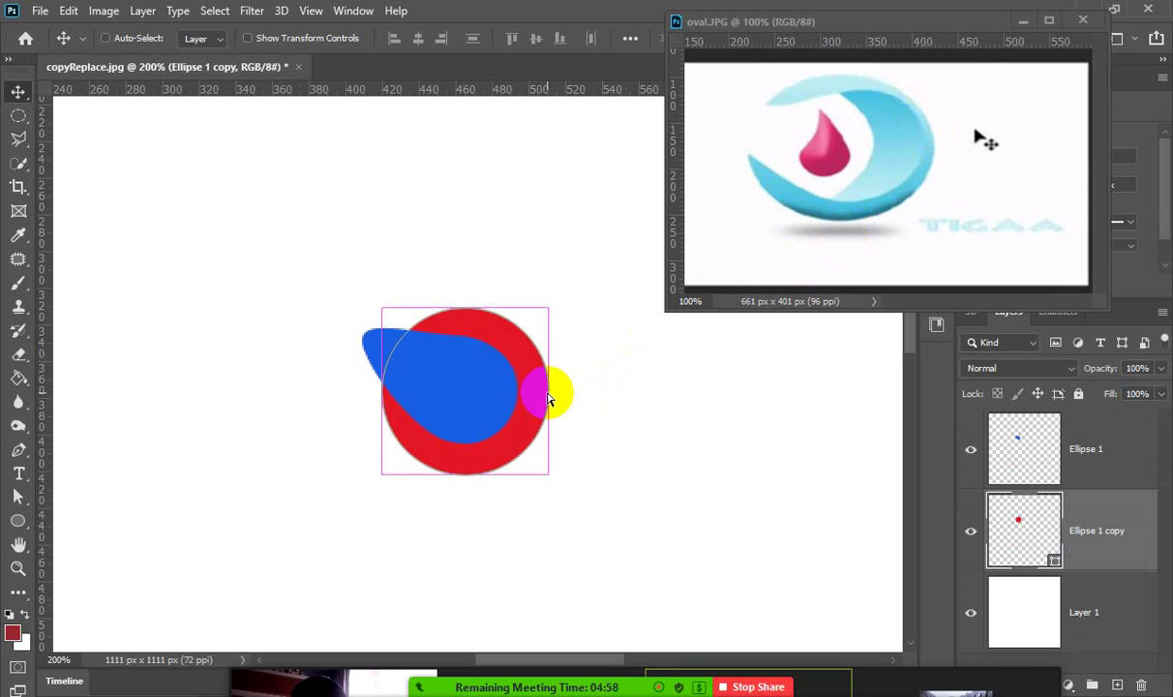
left_click(439, 385, "ctrl")
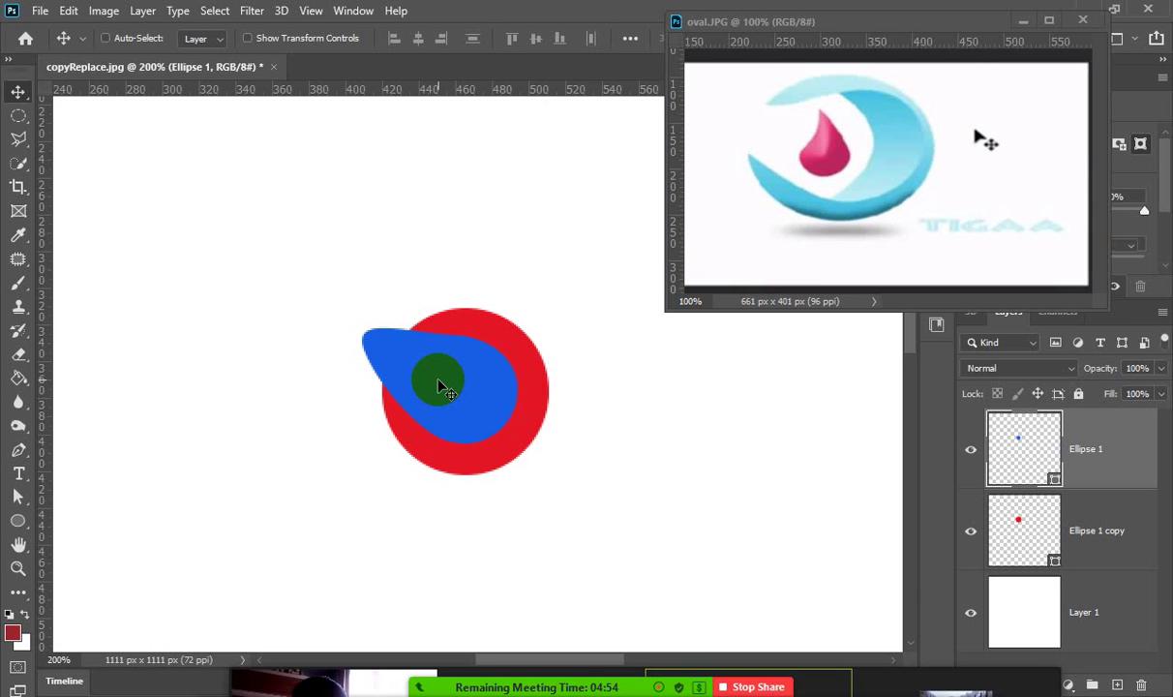
key("ctrl+z")
left_click_drag(442, 387, 472, 371)
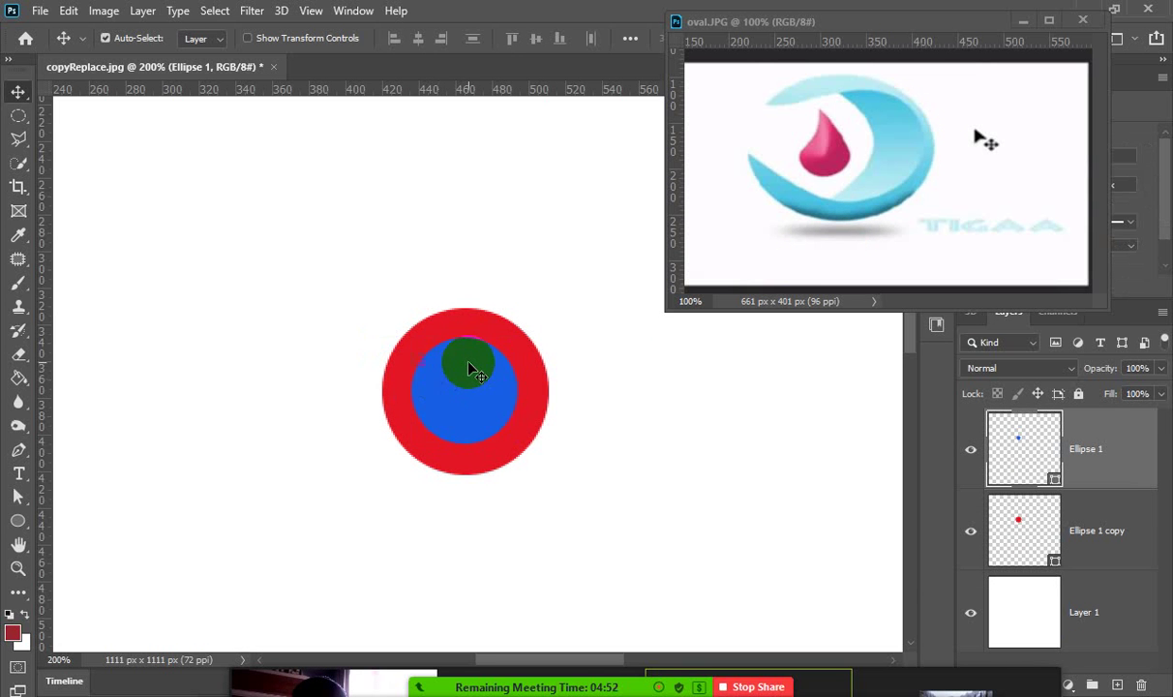
Warp the blue circle on Ellipse 1 into a teardrop whose tip extends past the red circle's upper-left edge.
left_click(69, 10)
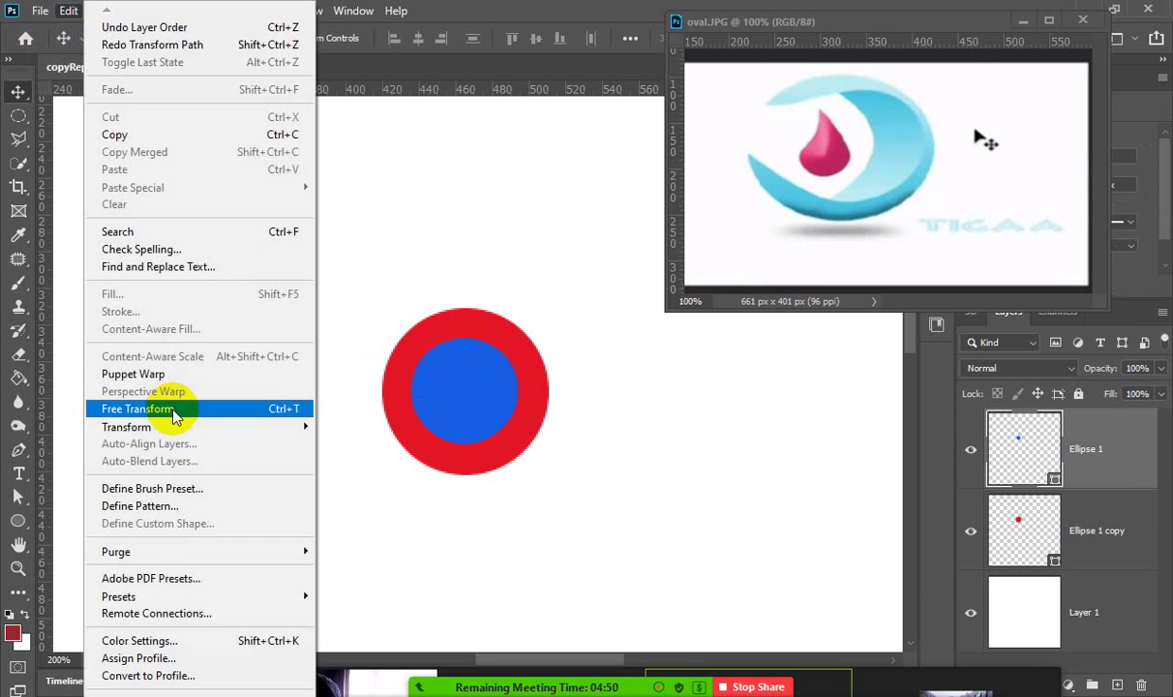
mouse_move(147, 427)
left_click(368, 253)
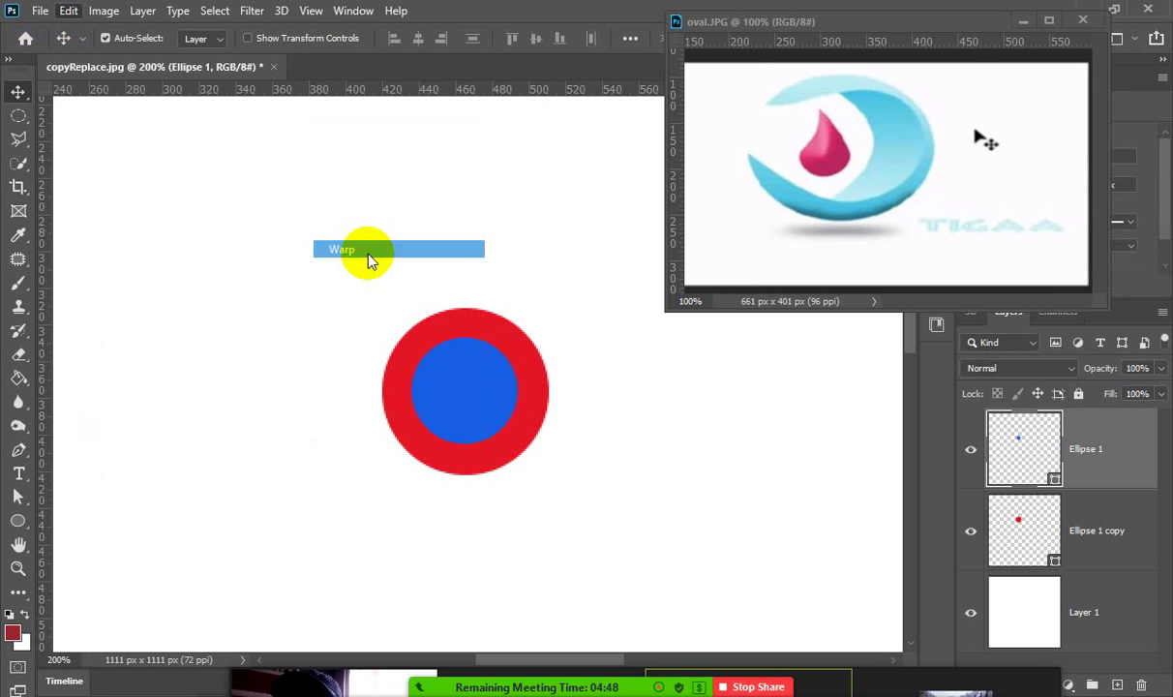
left_click(525, 381)
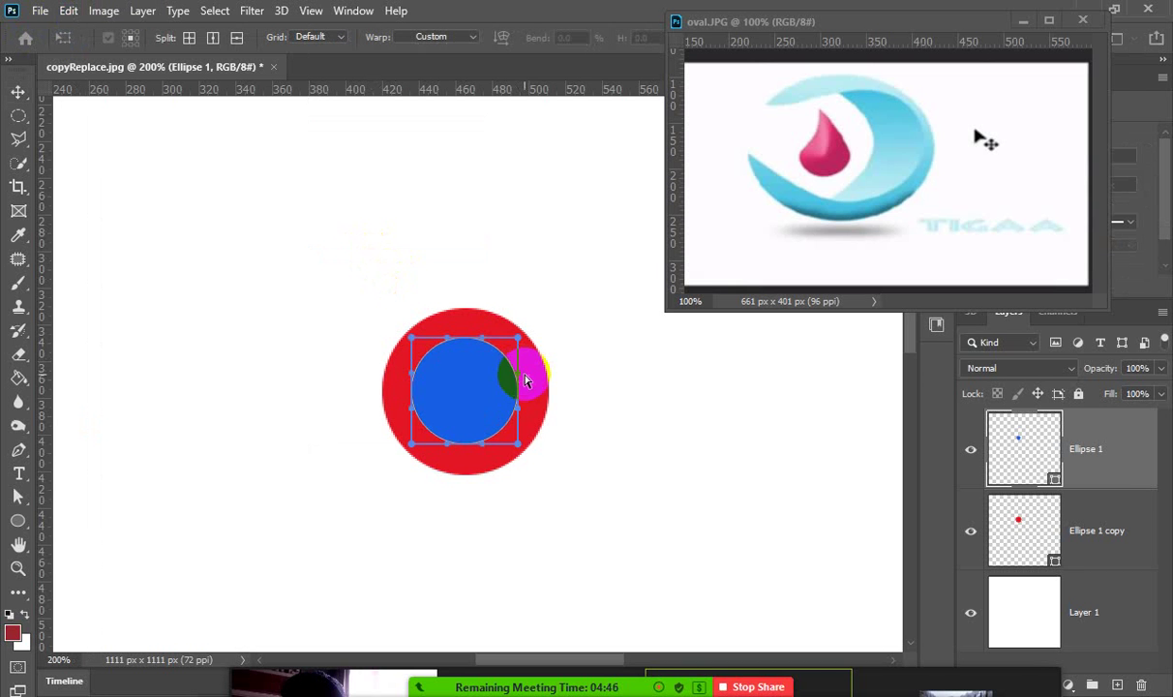
left_click_drag(525, 380, 296, 299)
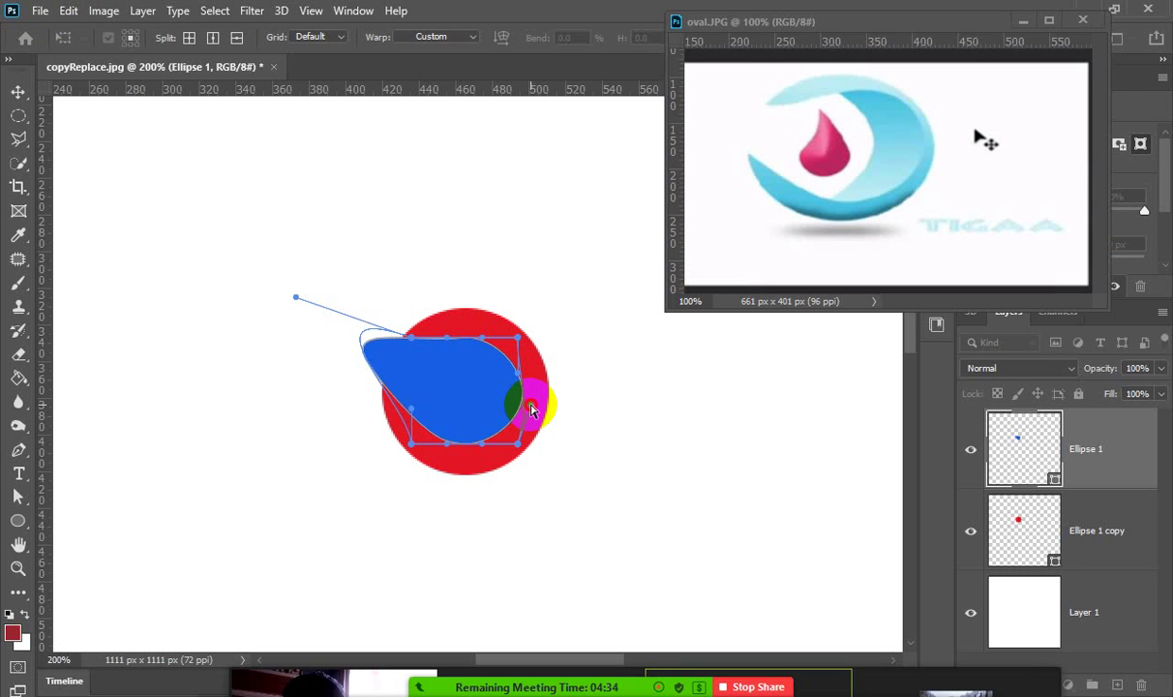
Bulge the teardrop's rounded end toward the red circle's right and lower-right edge, and apply the warp.
left_click_drag(530, 411, 531, 379)
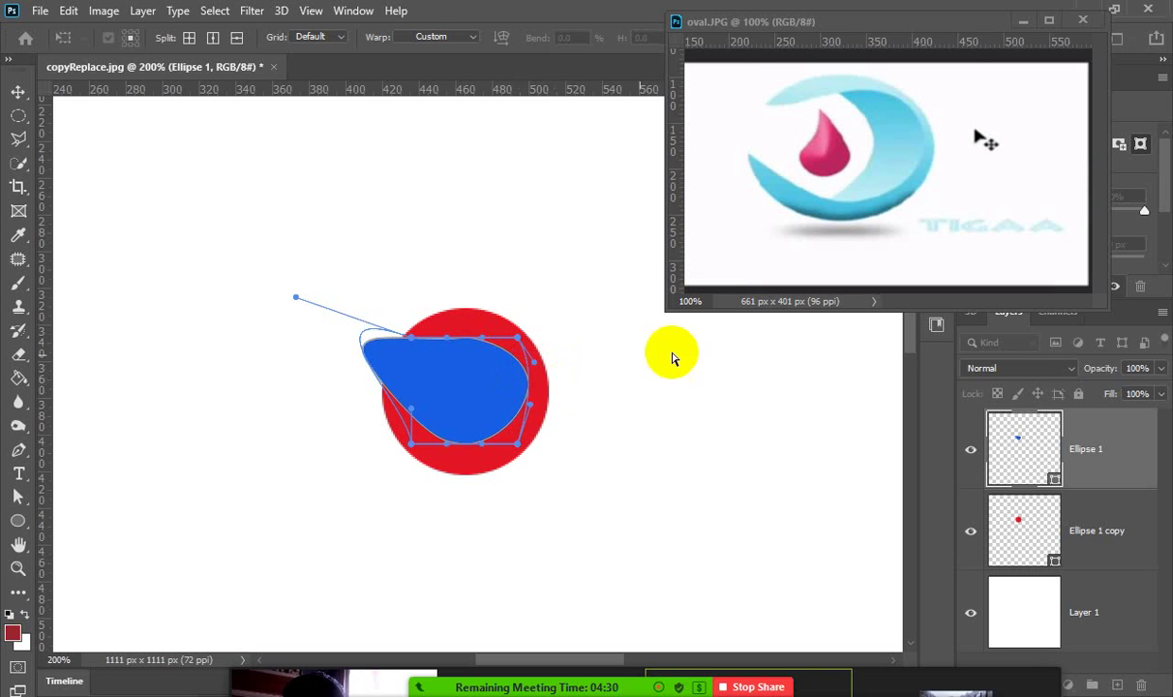
left_click_drag(547, 442, 539, 368)
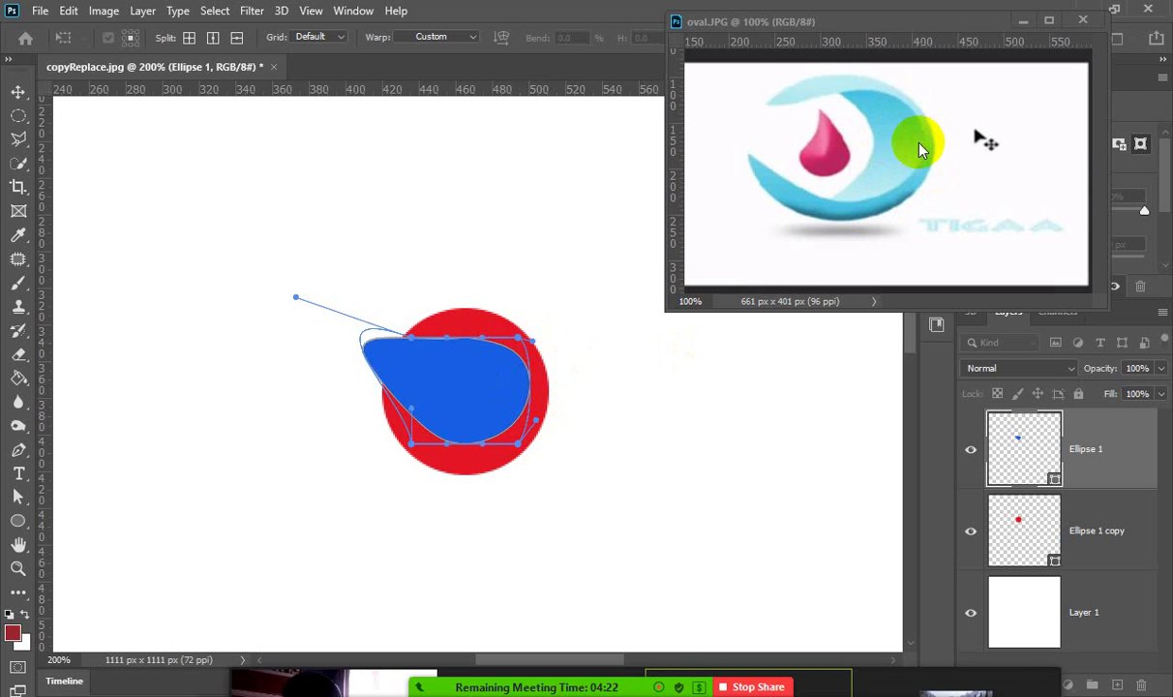
left_click(524, 448)
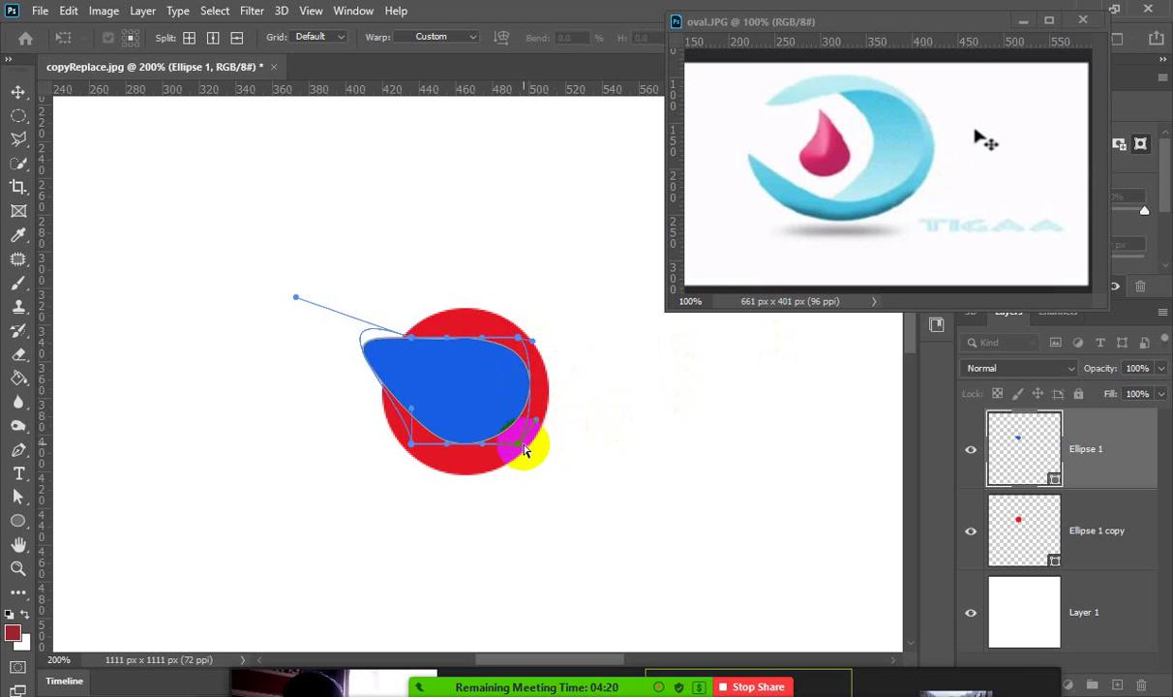
left_click_drag(519, 449, 529, 462)
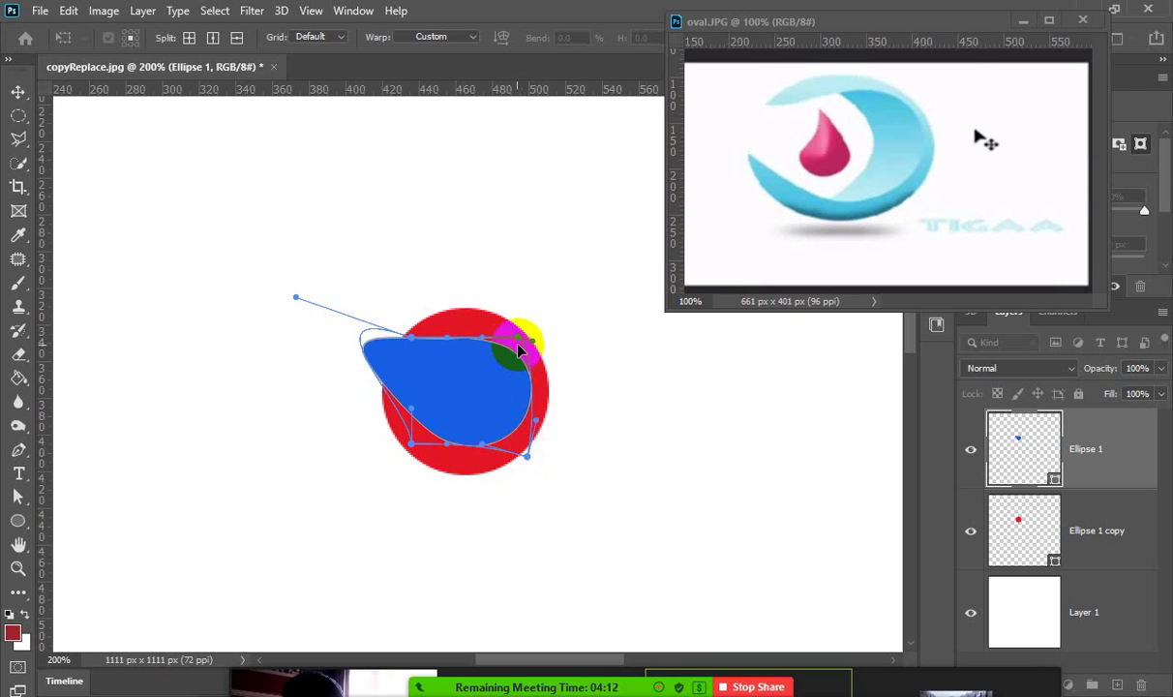
left_click_drag(520, 341, 521, 329)
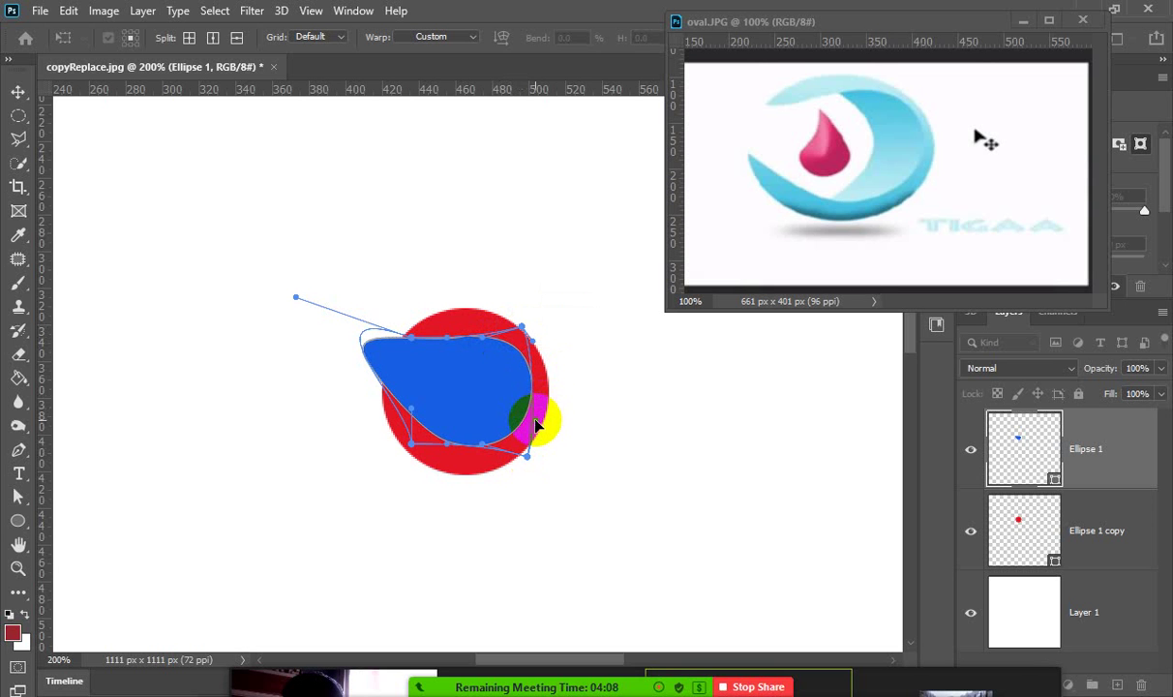
left_click_drag(538, 427, 523, 450)
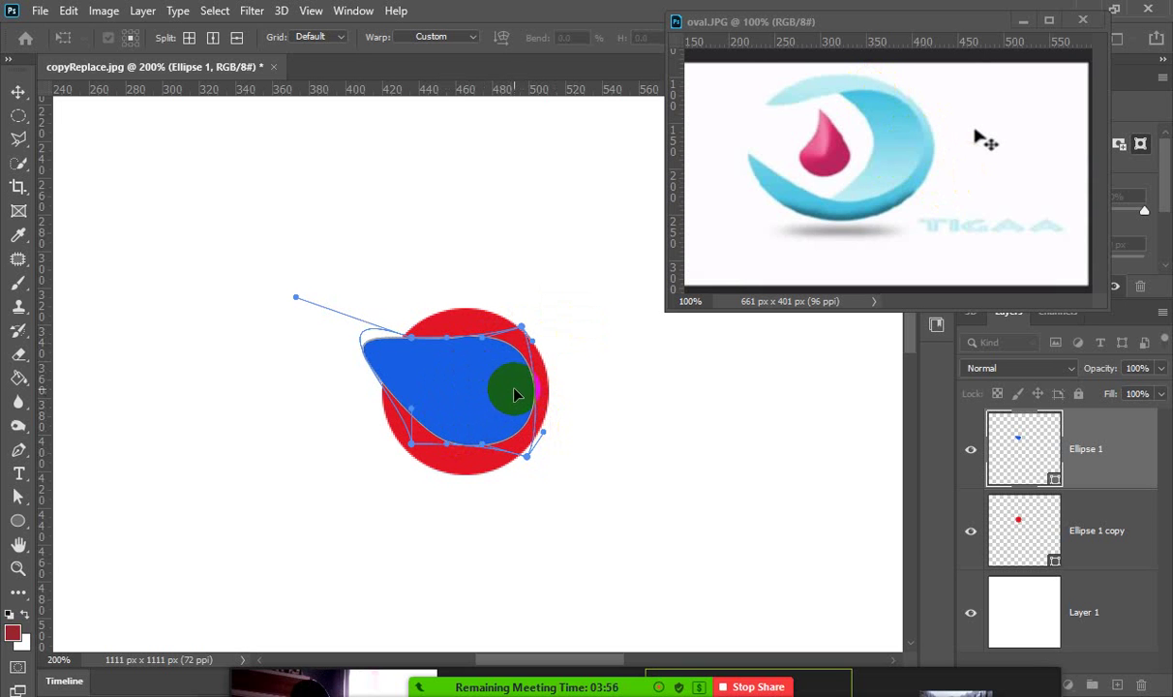
left_click(521, 334)
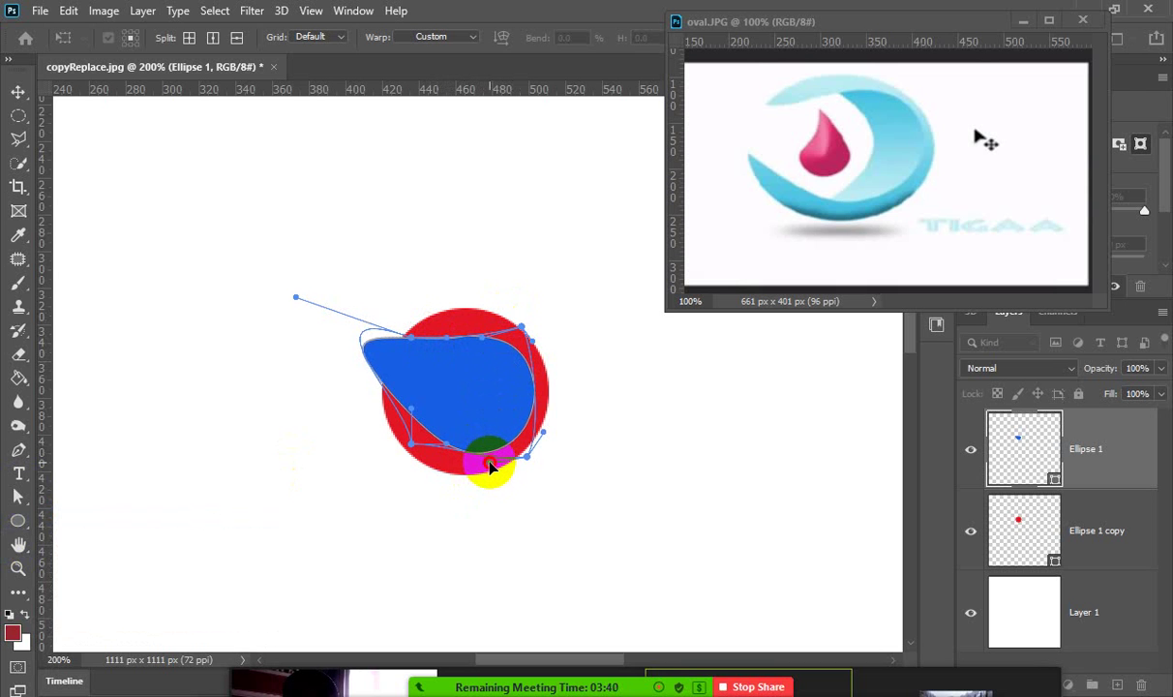
left_click_drag(497, 461, 531, 464)
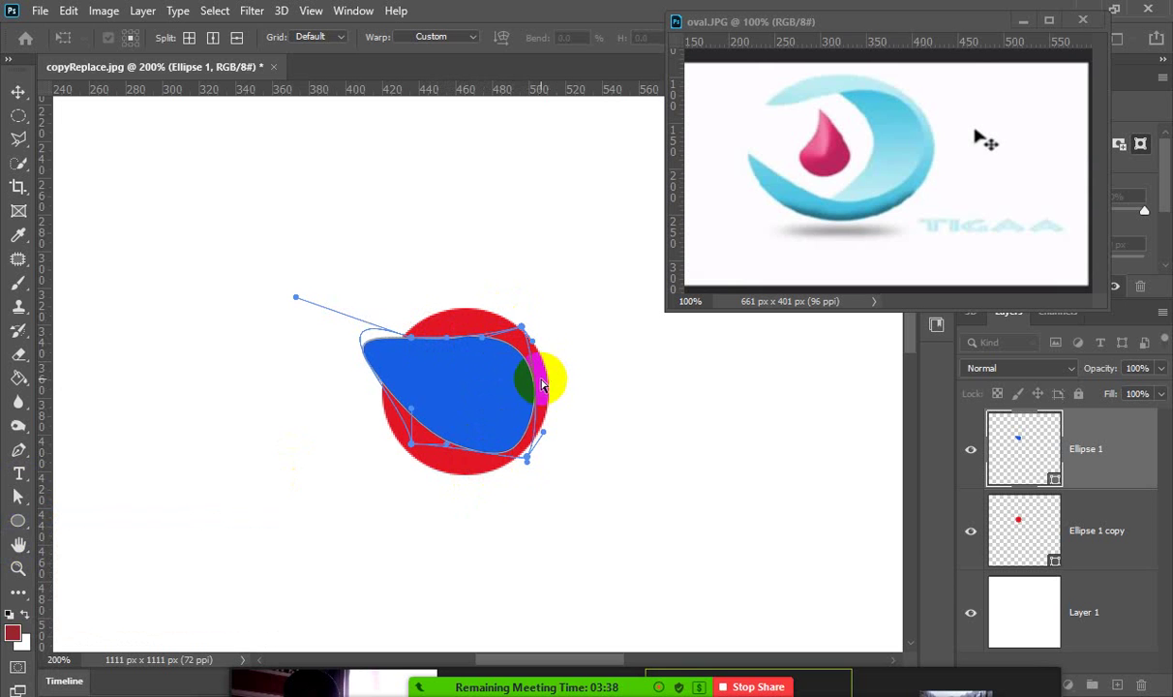
key("Return")
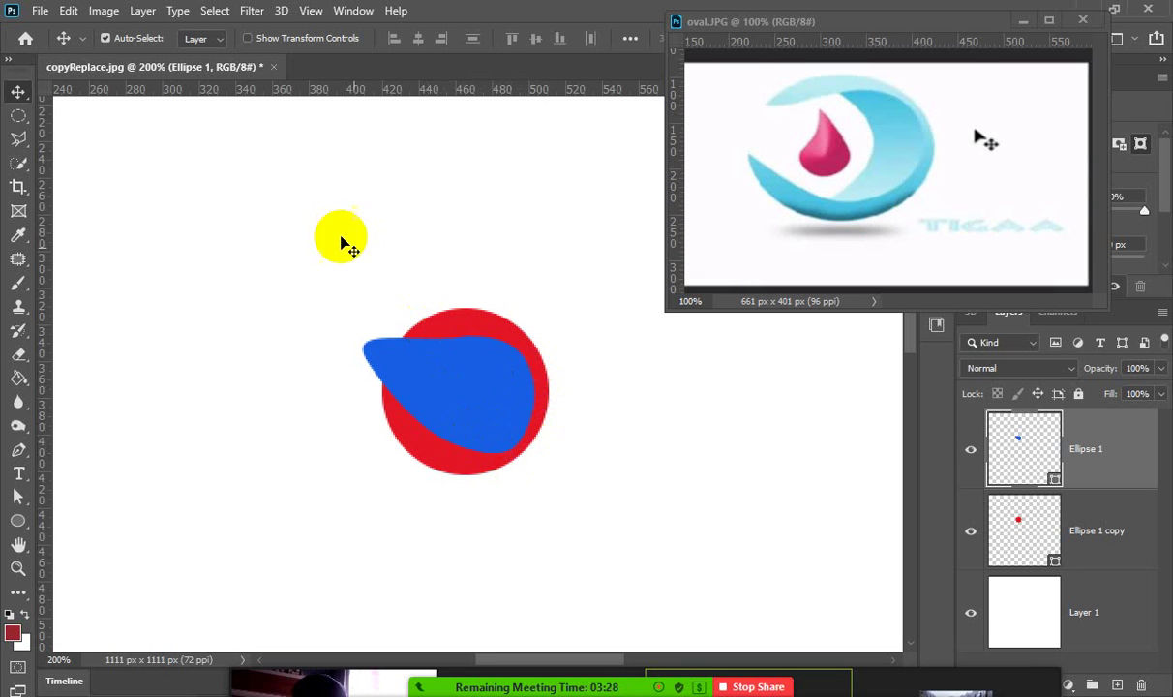
Warp the teardrop again, pulling in its lower-right corner and smoothing its lower-left curve, and apply the change.
left_click(69, 11)
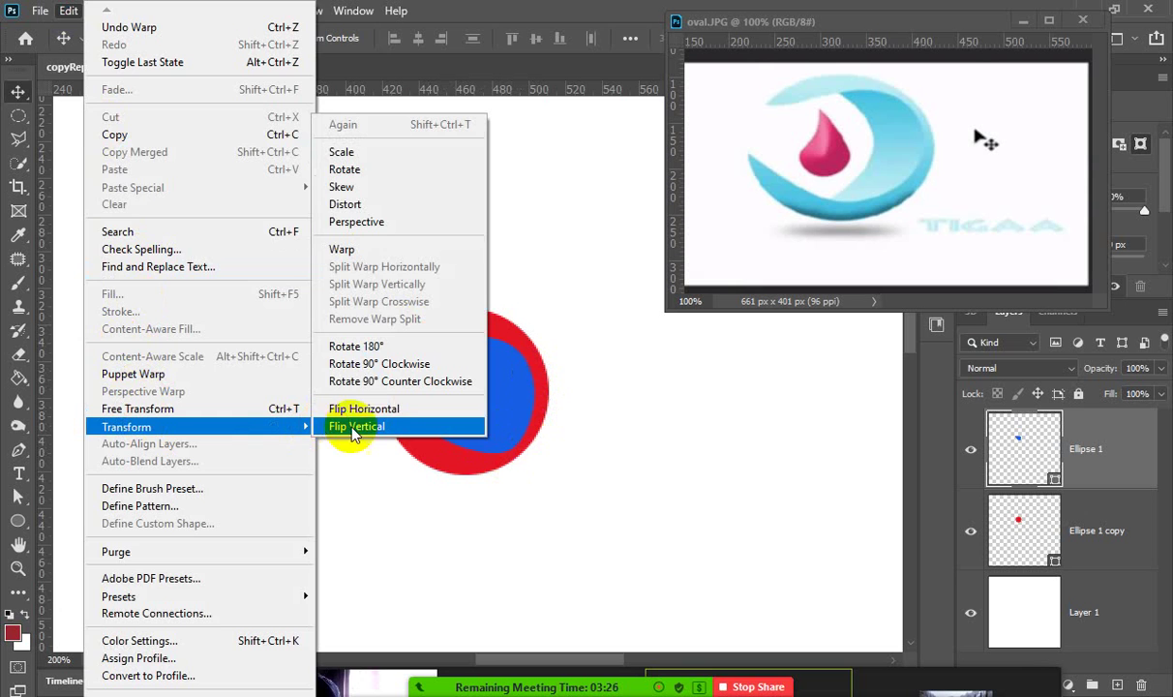
left_click(557, 387)
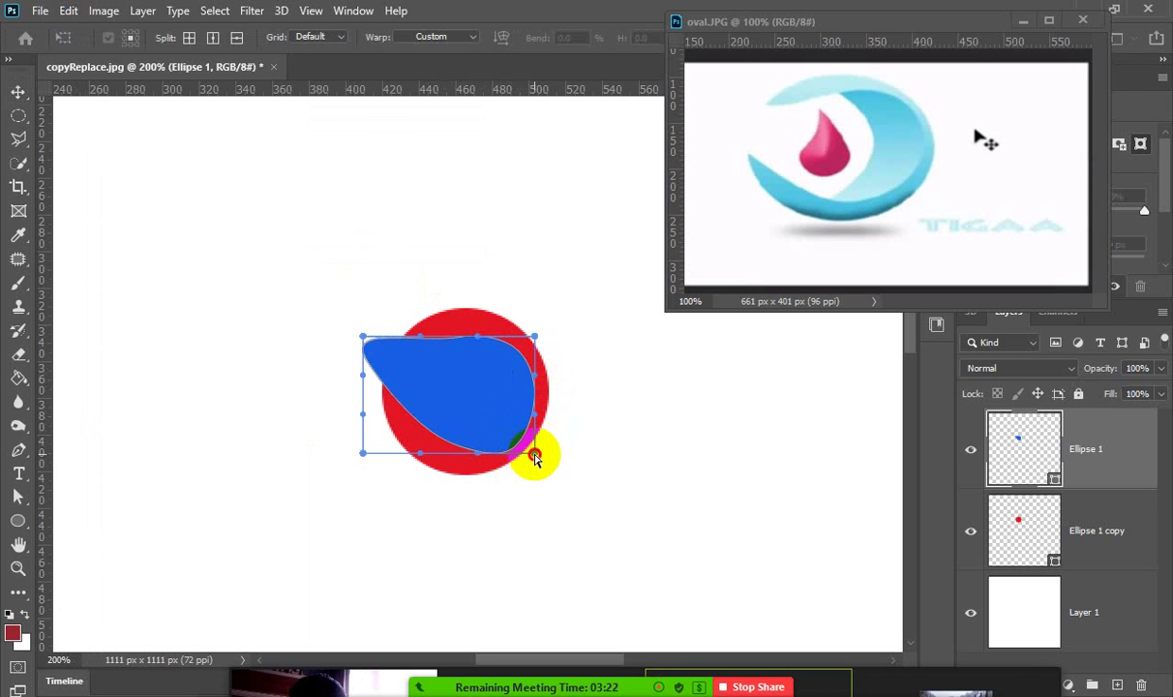
left_click_drag(534, 457, 524, 453)
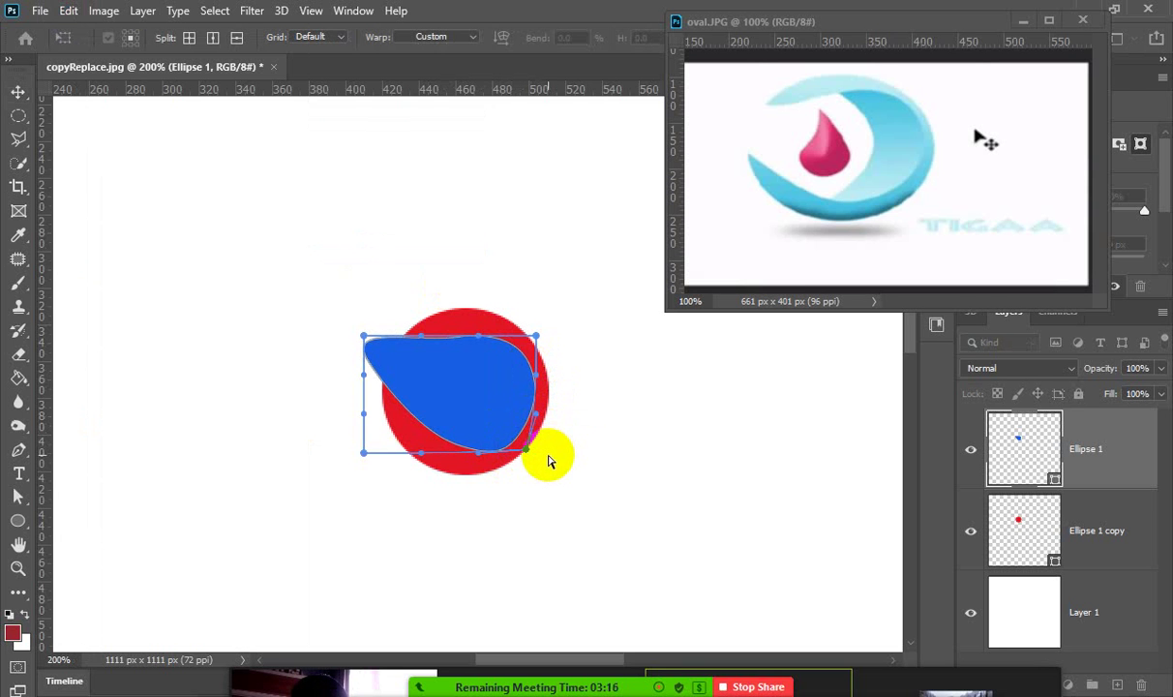
left_click(501, 445)
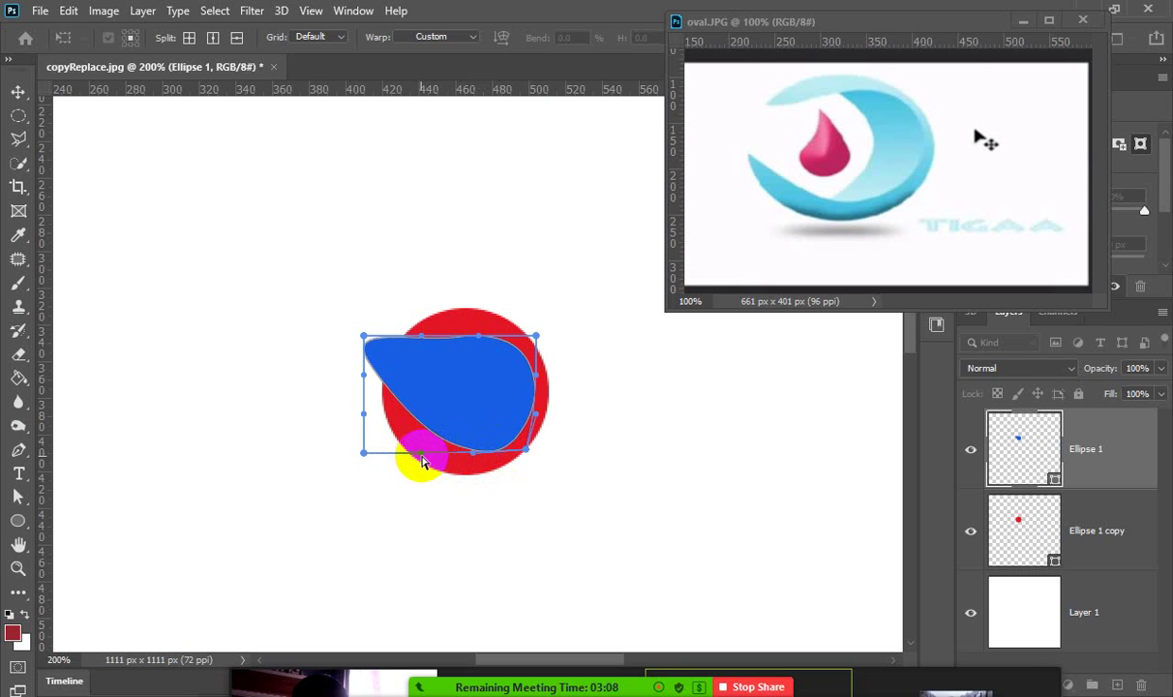
left_click_drag(421, 460, 389, 460)
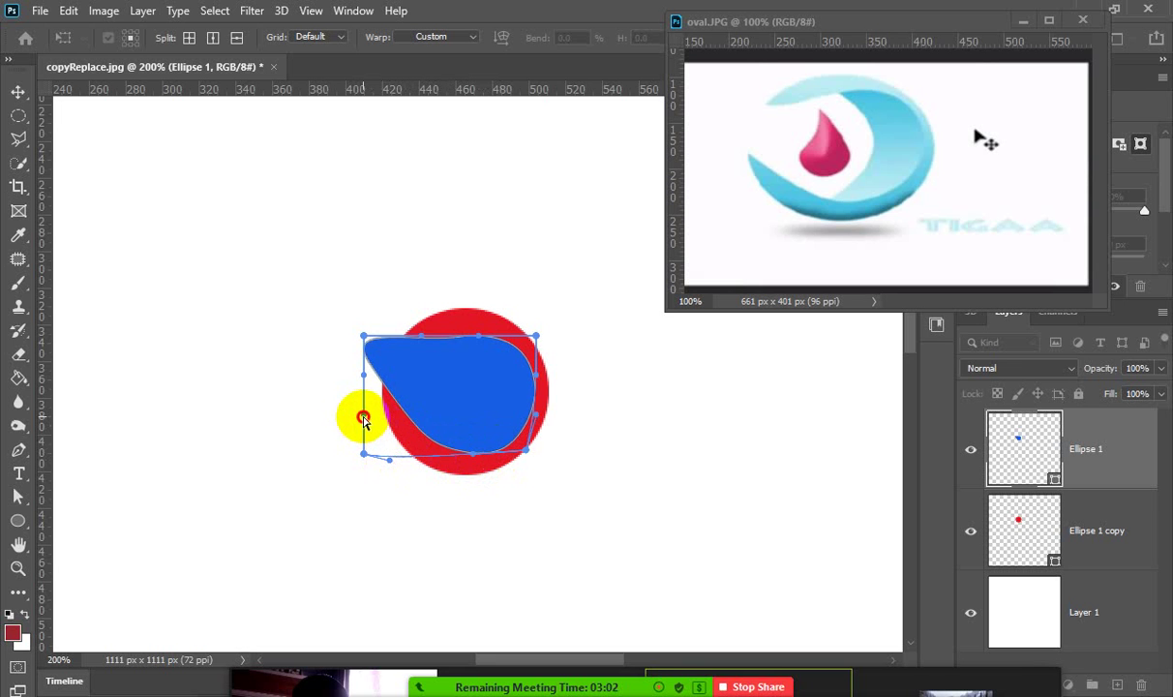
left_click_drag(363, 418, 357, 422)
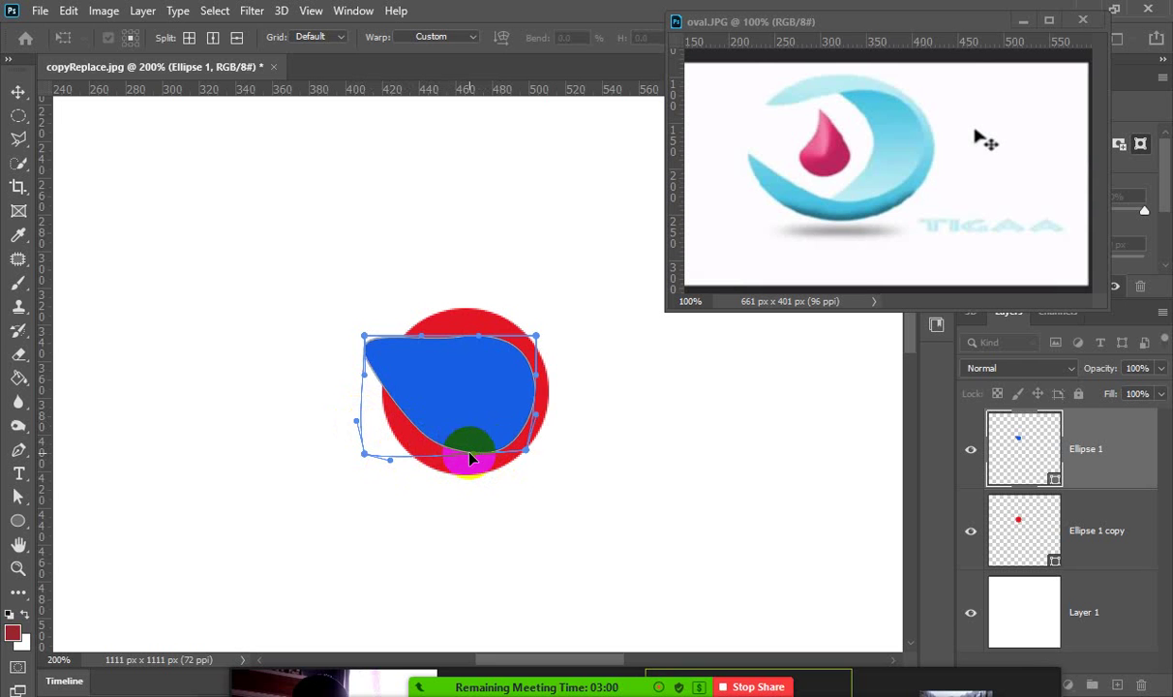
key("Return")
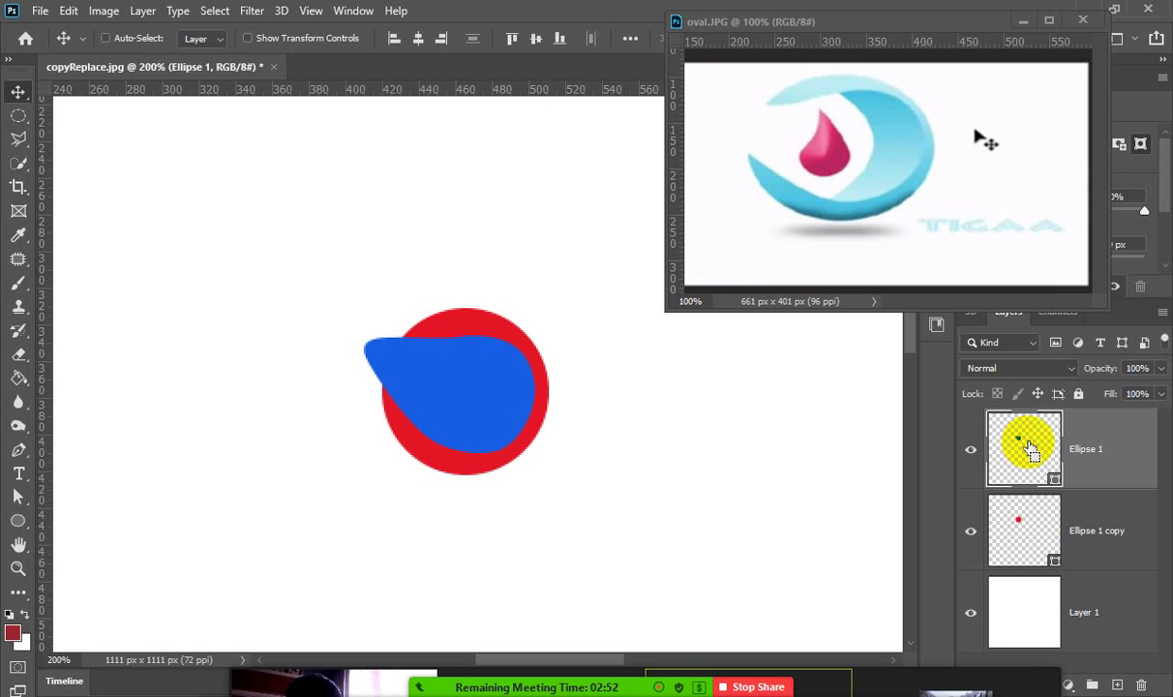
Select the teardrop outline from Ellipse 1, hide that layer, and try to delete the selected area from Ellipse 1 copy.
left_click(1026, 445, "ctrl")
left_click(971, 449)
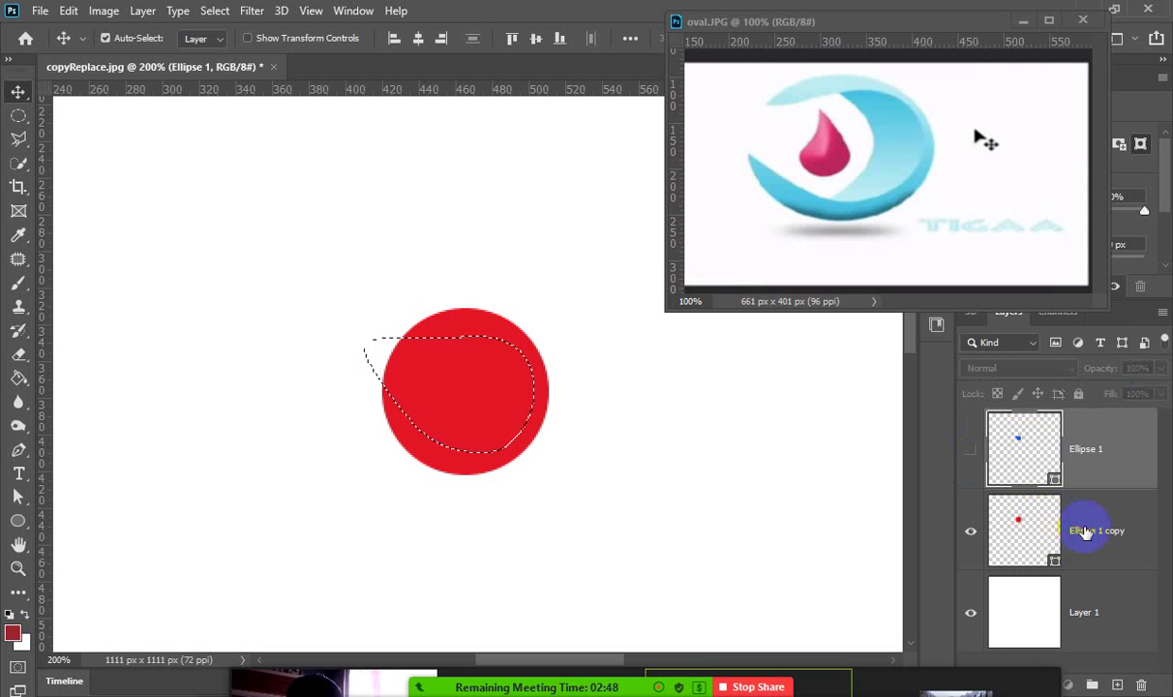
left_click(1127, 529)
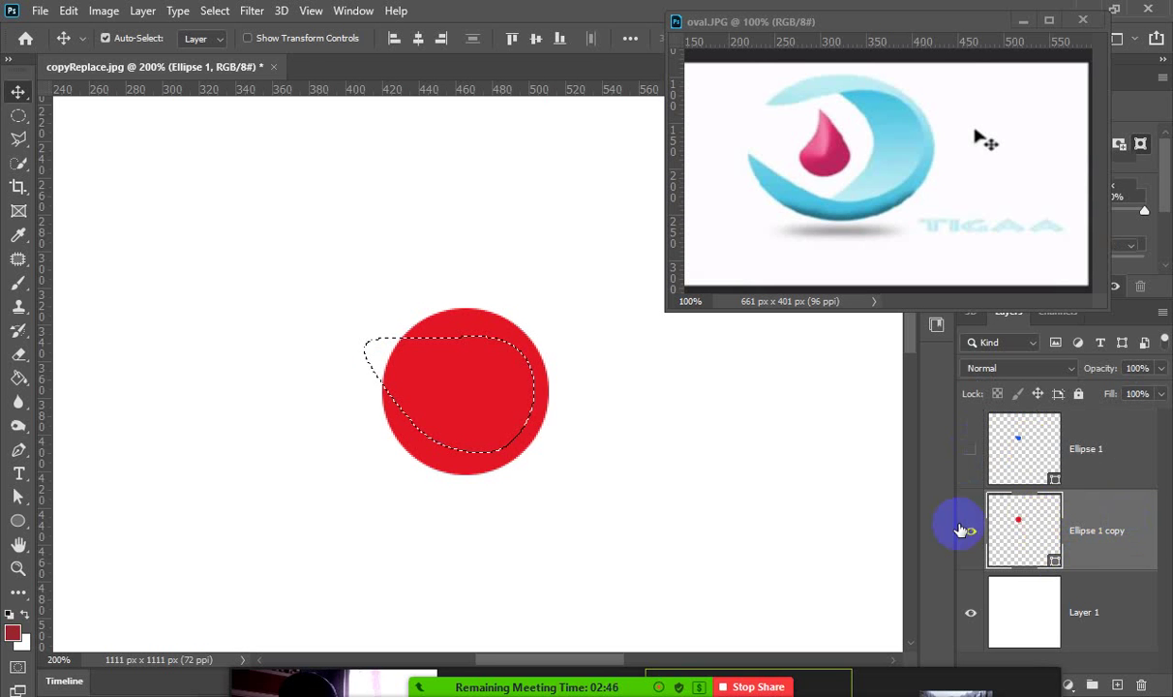
left_click(1035, 527)
key("Delete")
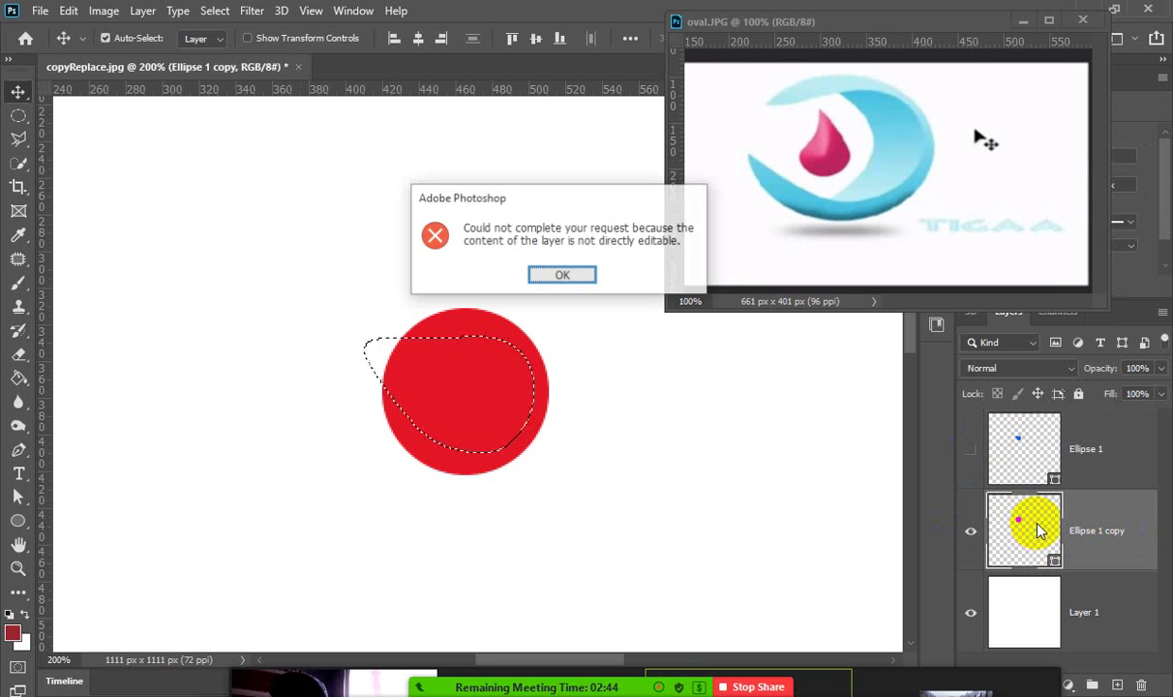
left_click(563, 278)
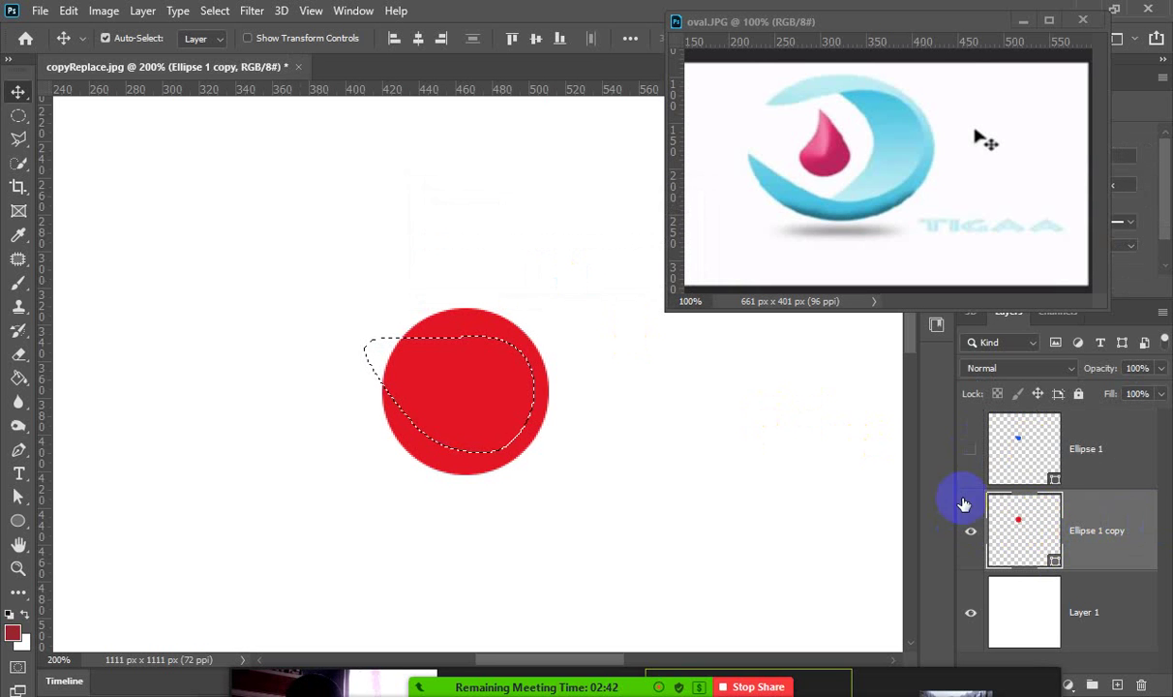
Rasterize the Ellipse 1 copy layer, delete the teardrop-shaped area from the red circle, and deselect.
right_click(1068, 511)
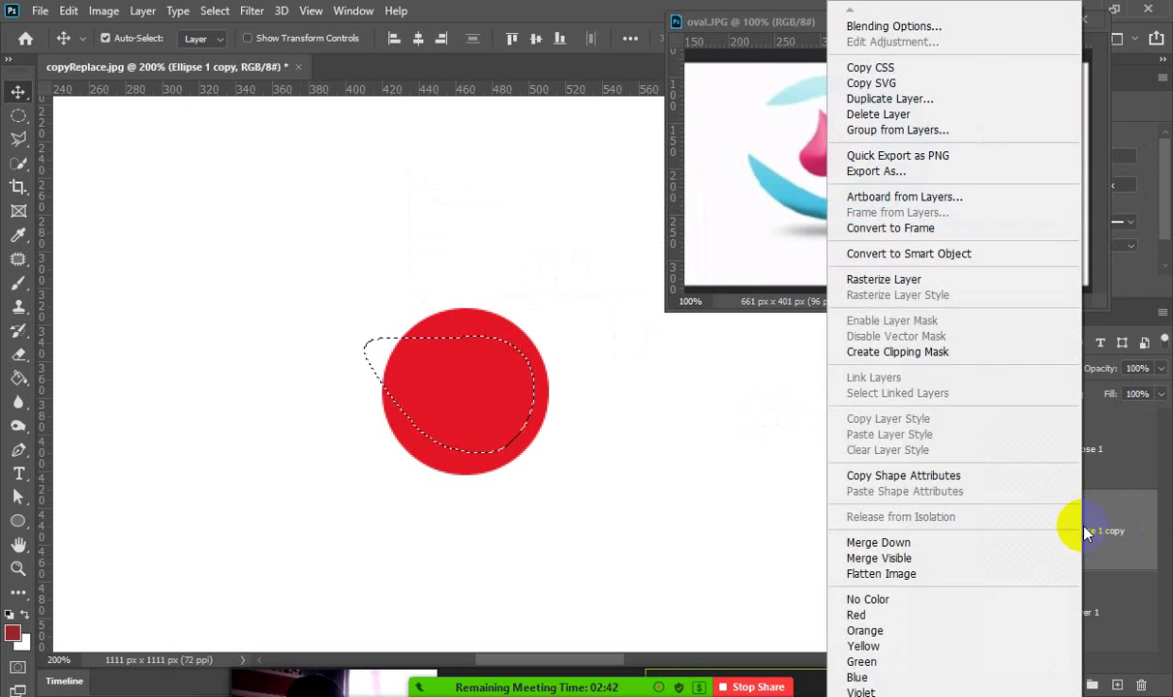
left_click(884, 279)
key("Delete")
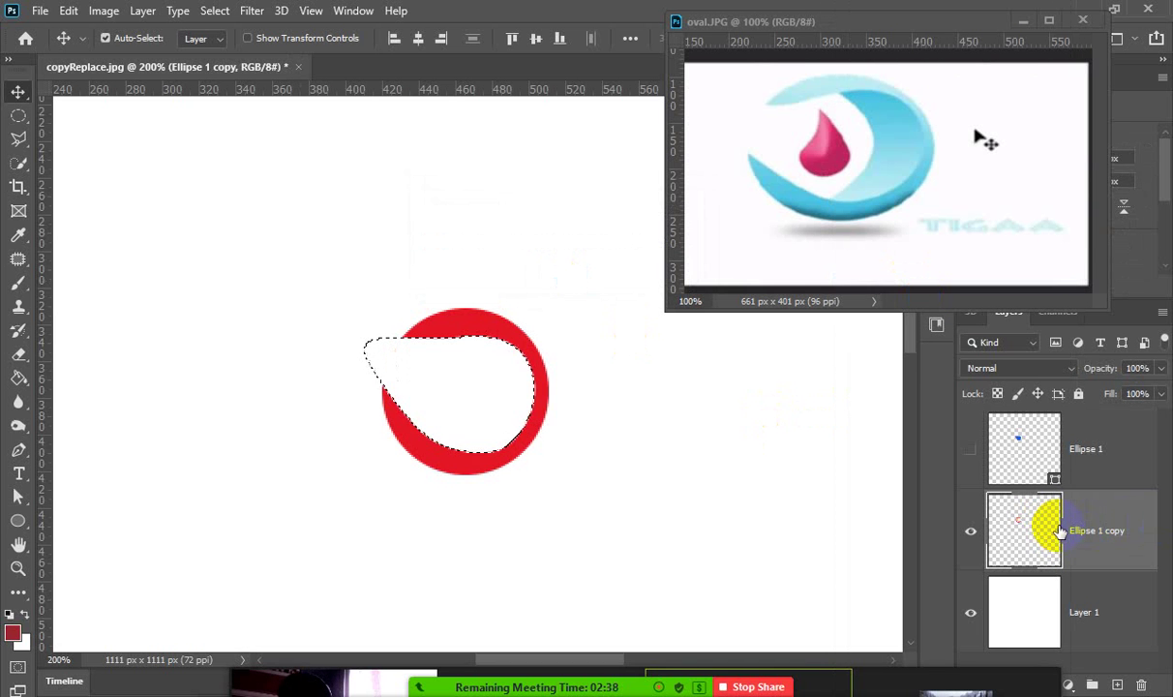
key("ctrl+d")
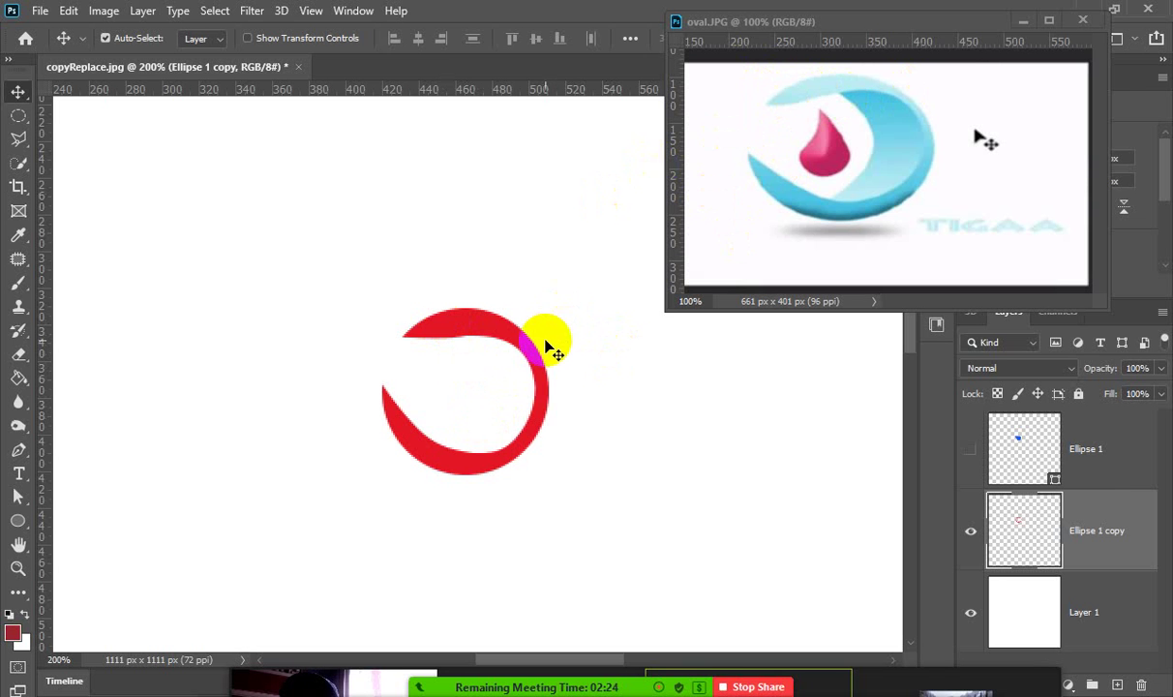
Undo the teardrop cut-out, show the Ellipse 1 layer again, and clear the selection.
key("ctrl+z")
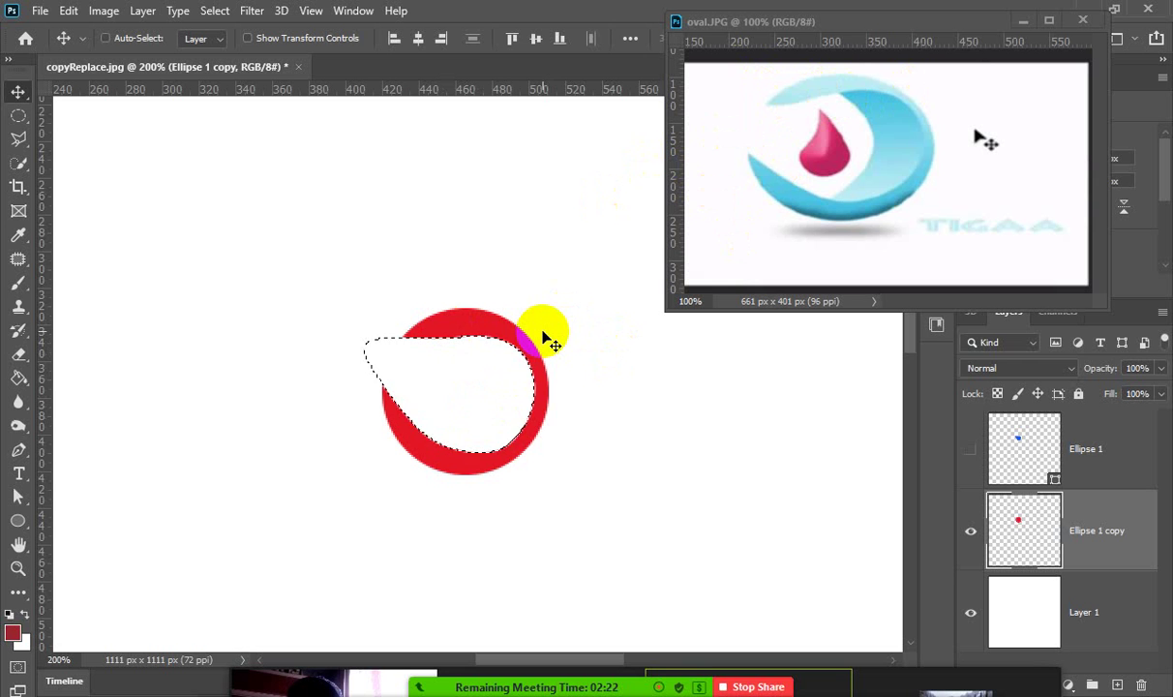
key("ctrl+z")
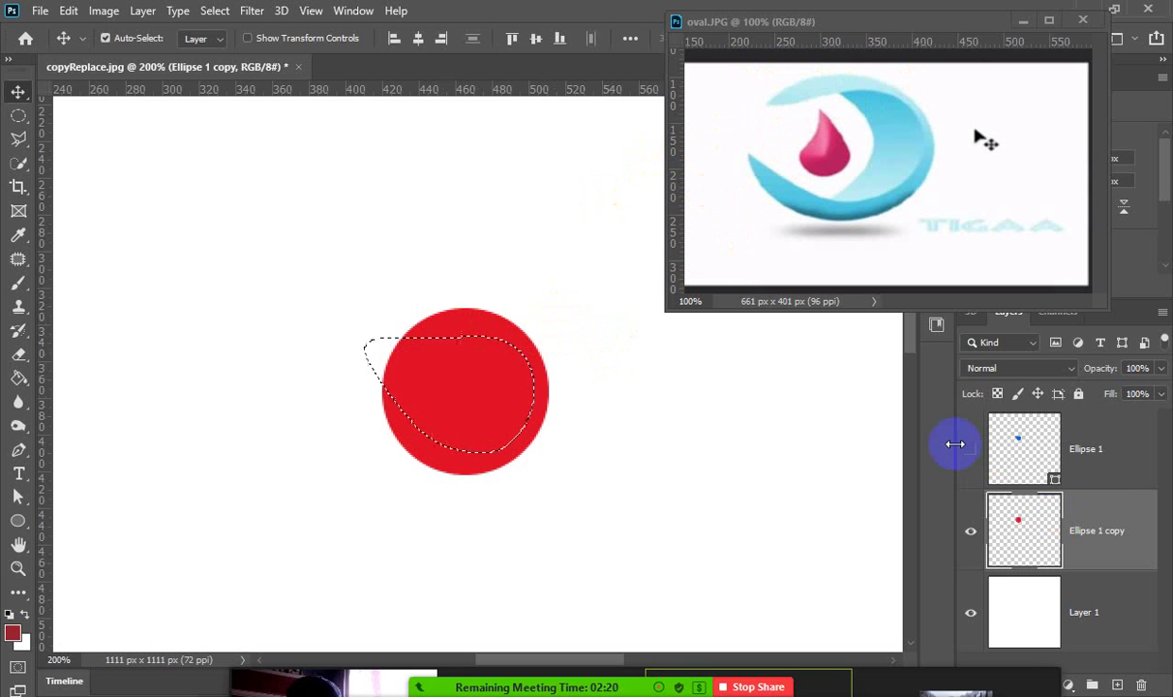
left_click(969, 451)
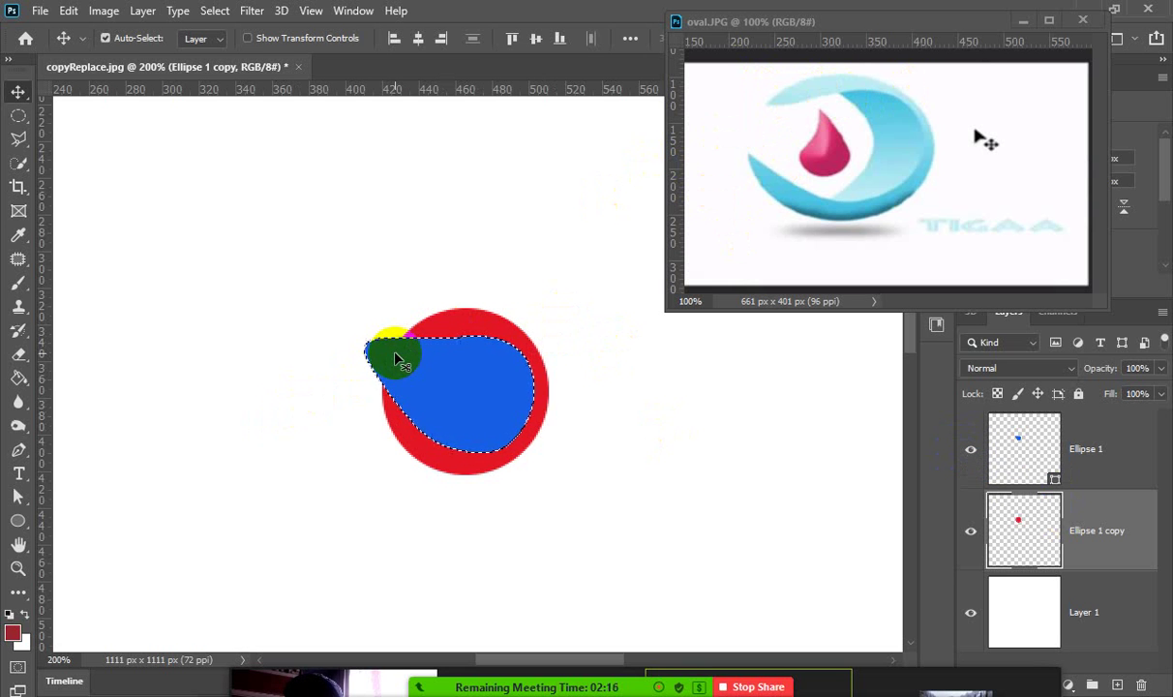
key("ctrl+d")
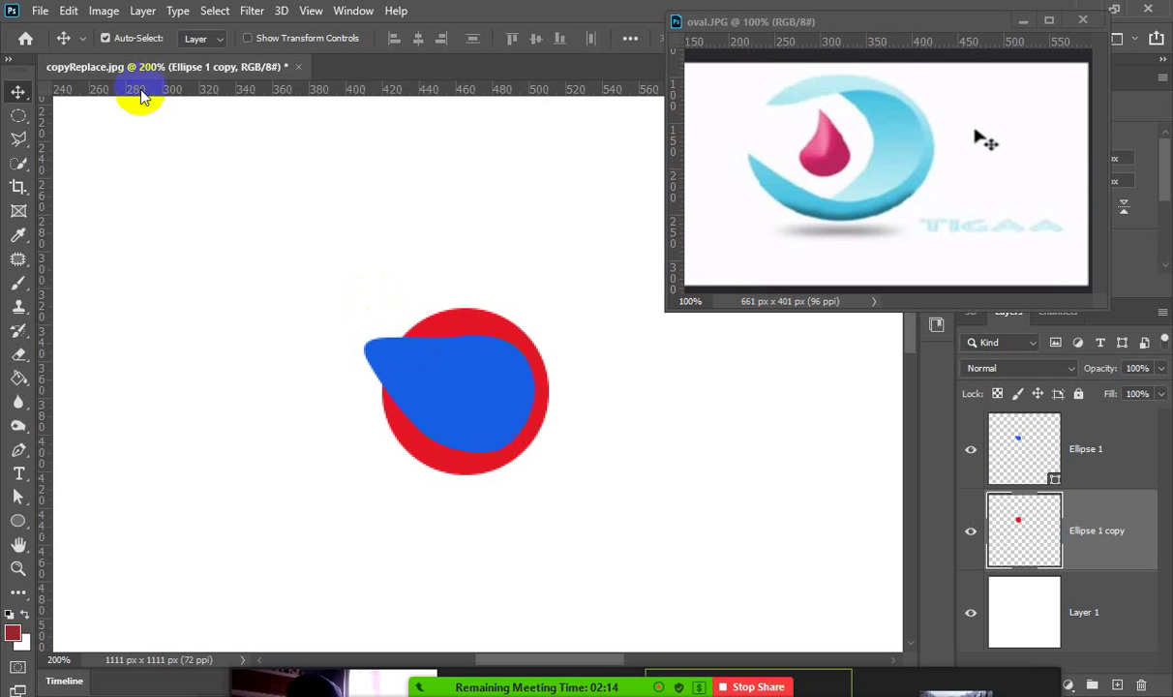
Warp the red circle on Ellipse 1 copy by pulling its upper-left corner slightly outward, and apply the warp.
left_click(70, 13)
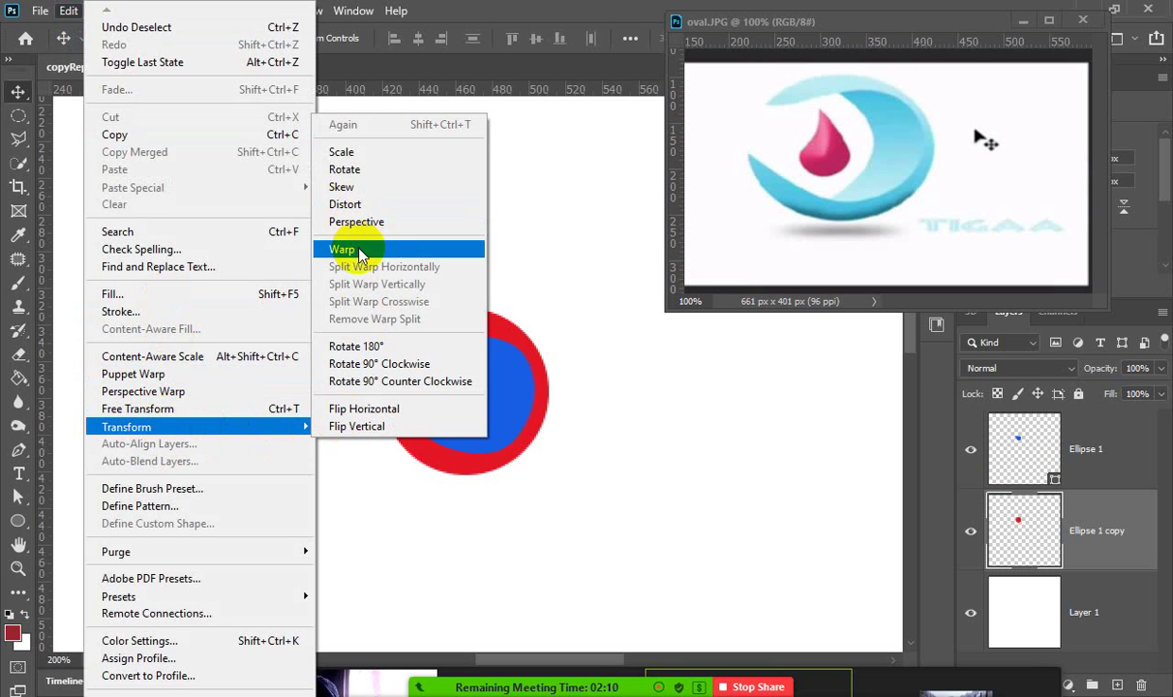
left_click(353, 248)
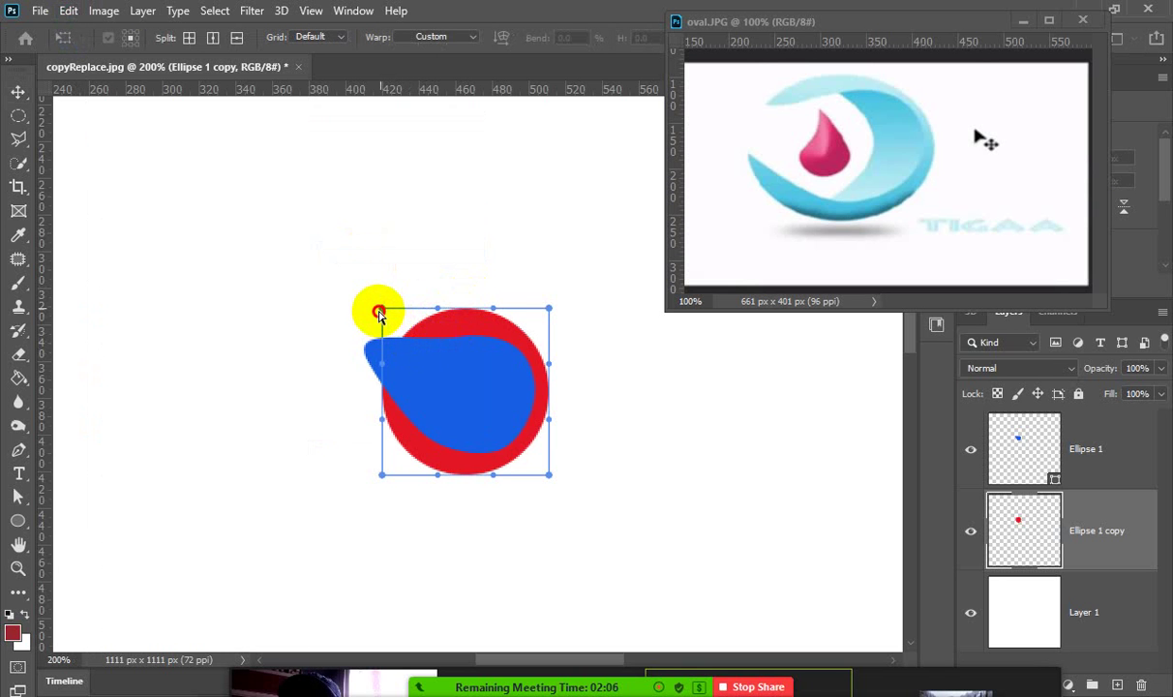
left_click_drag(381, 311, 375, 313)
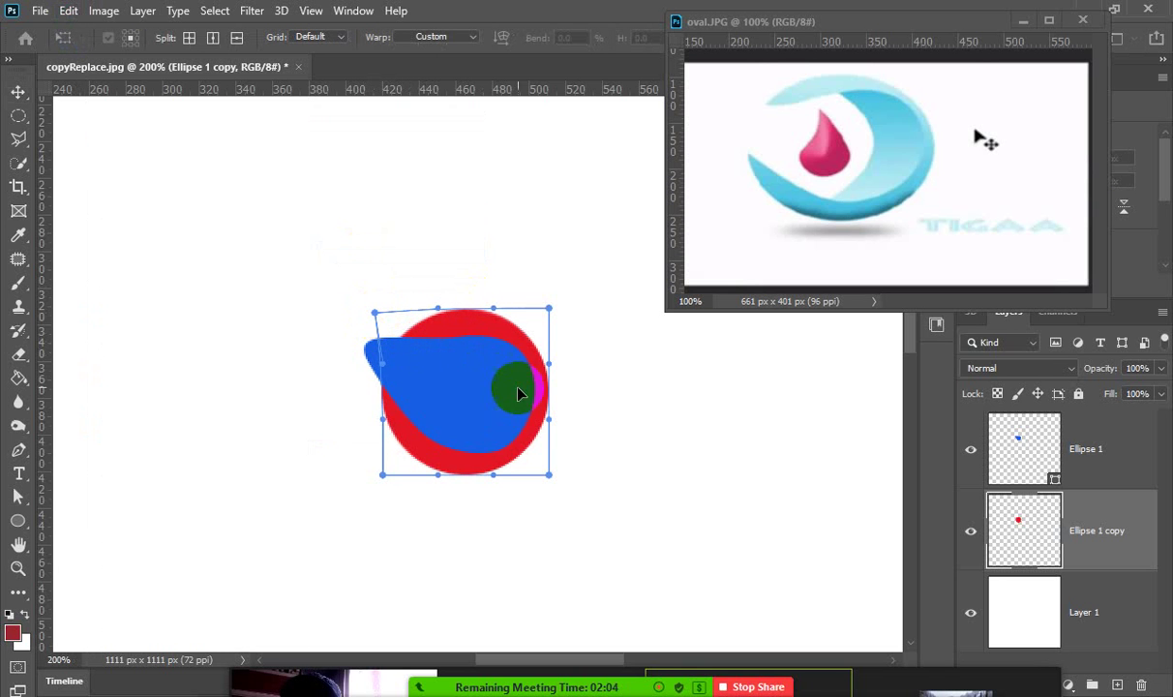
key("Return")
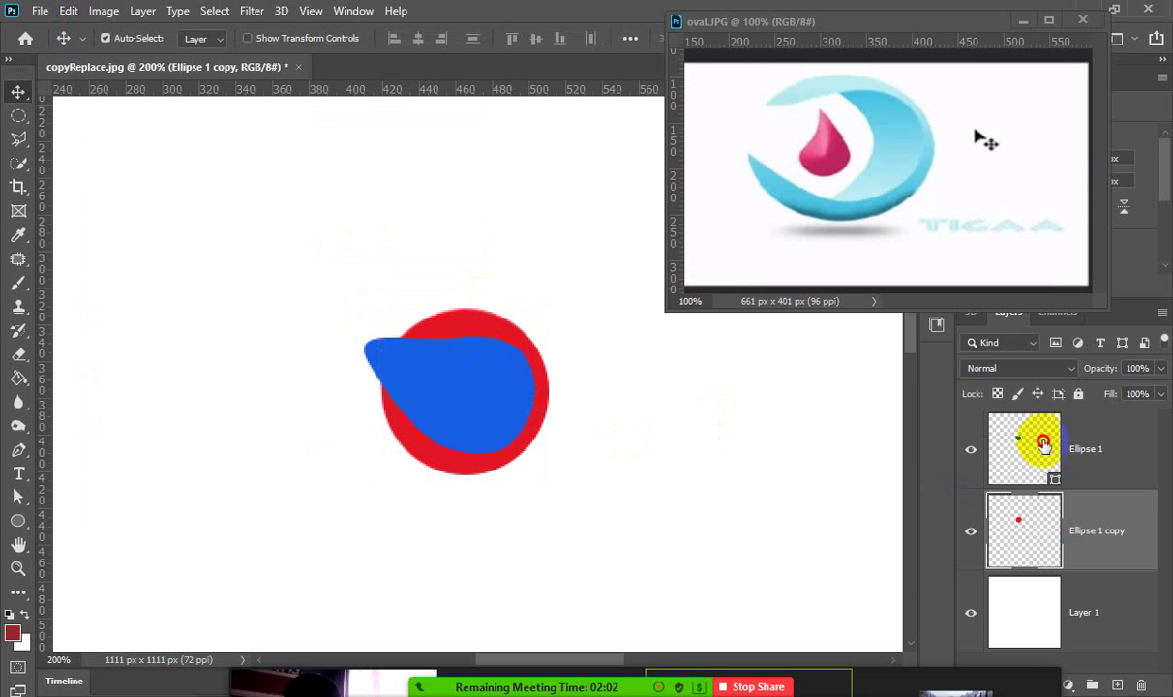
Warp the blue teardrop on Ellipse 1, moving its tip down to about X 405.6 px, Y 365 px, and apply the warp.
left_click(1037, 447)
left_click(68, 10)
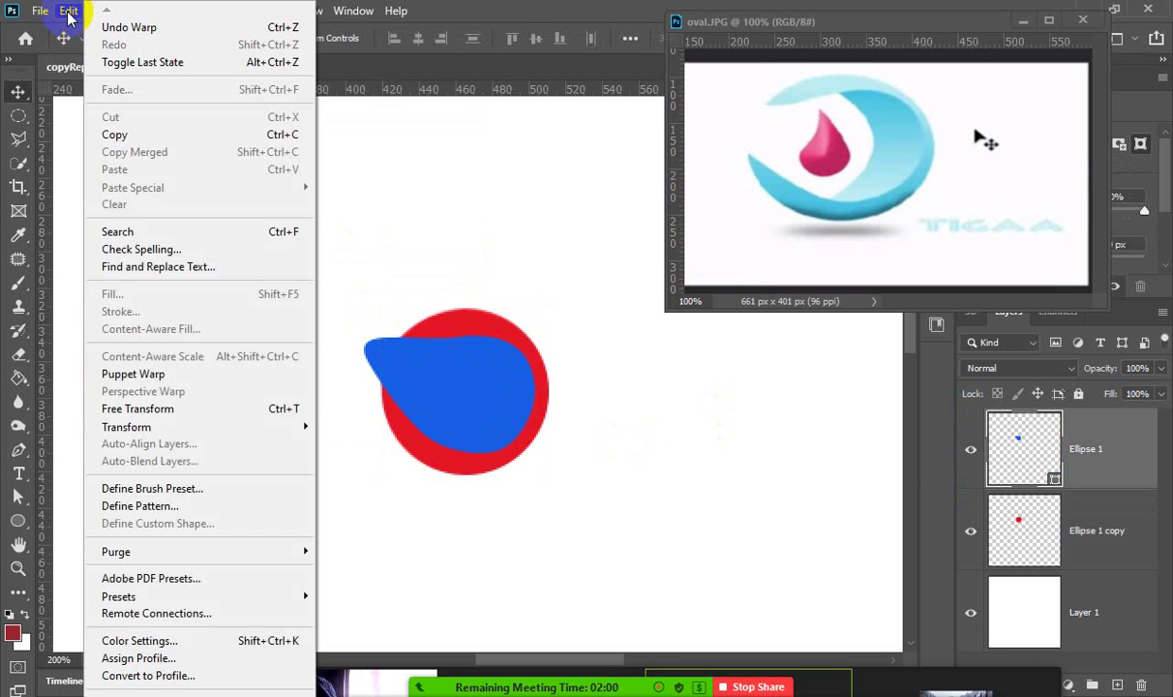
mouse_move(138, 432)
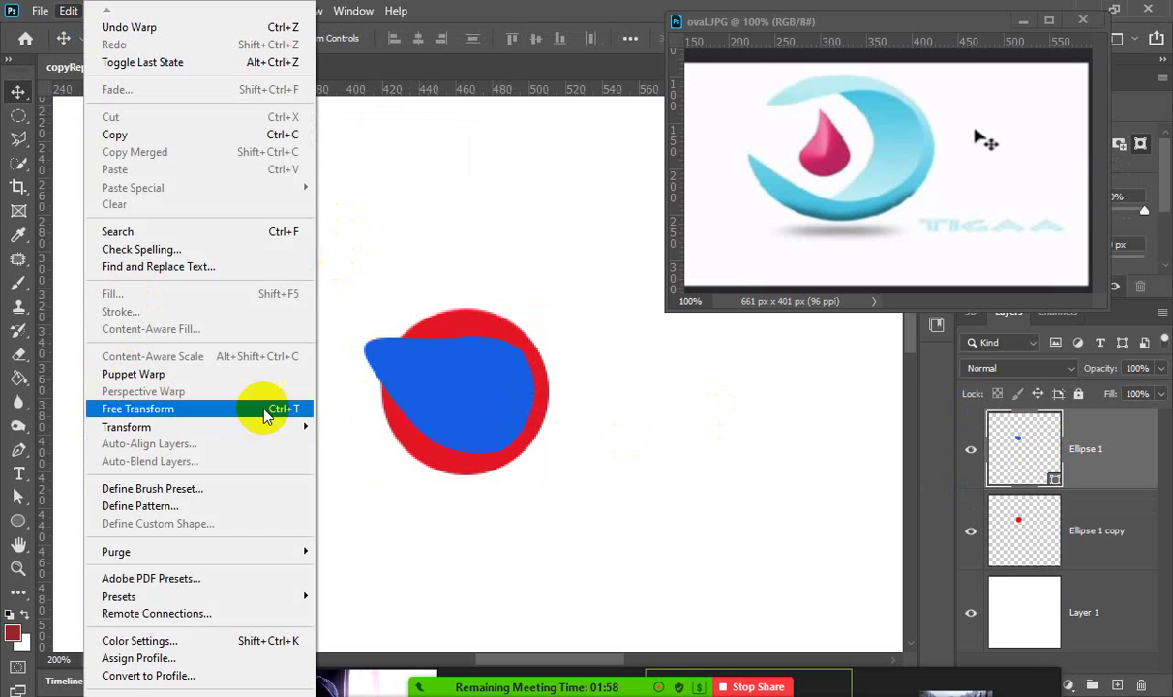
left_click(343, 250)
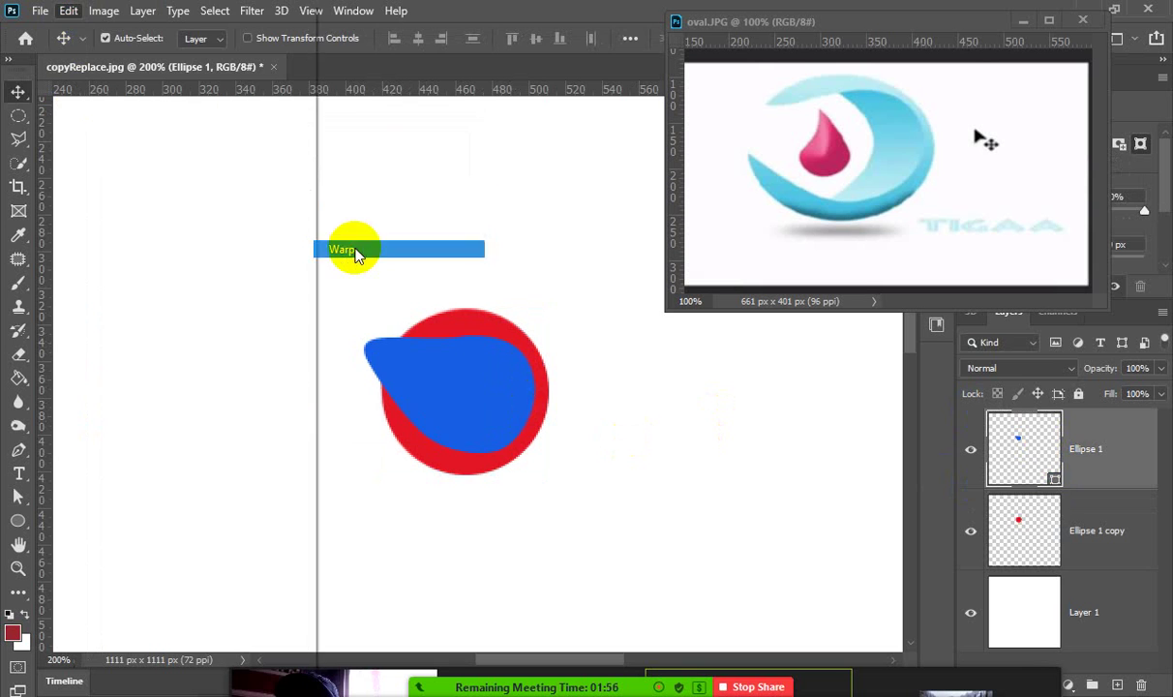
mouse_move(365, 341)
left_mouse_down()
mouse_move(387, 352)
mouse_move(373, 341)
mouse_move(353, 359)
left_mouse_up()
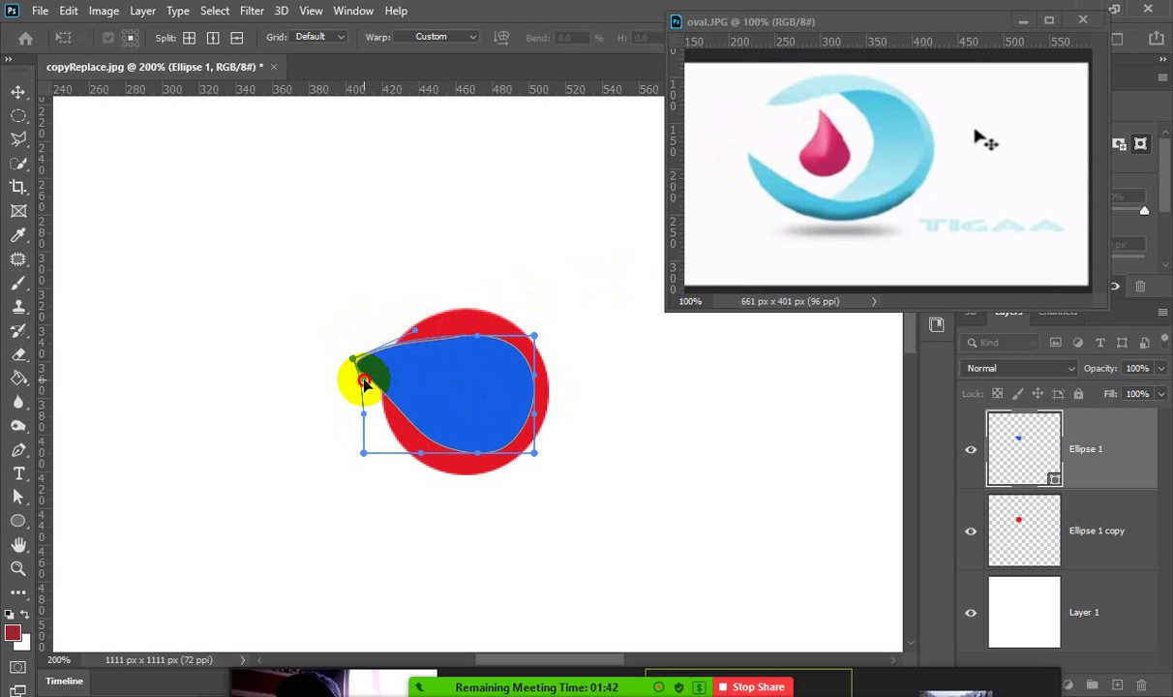
left_click_drag(366, 384, 400, 351)
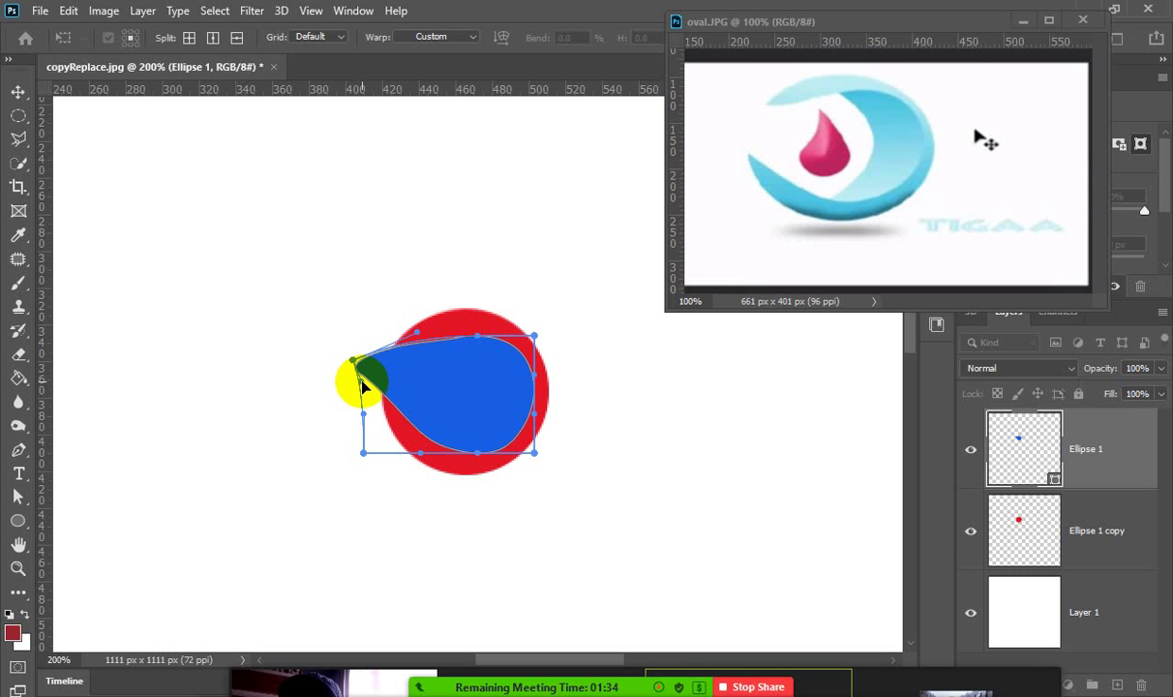
left_click_drag(360, 387, 354, 366)
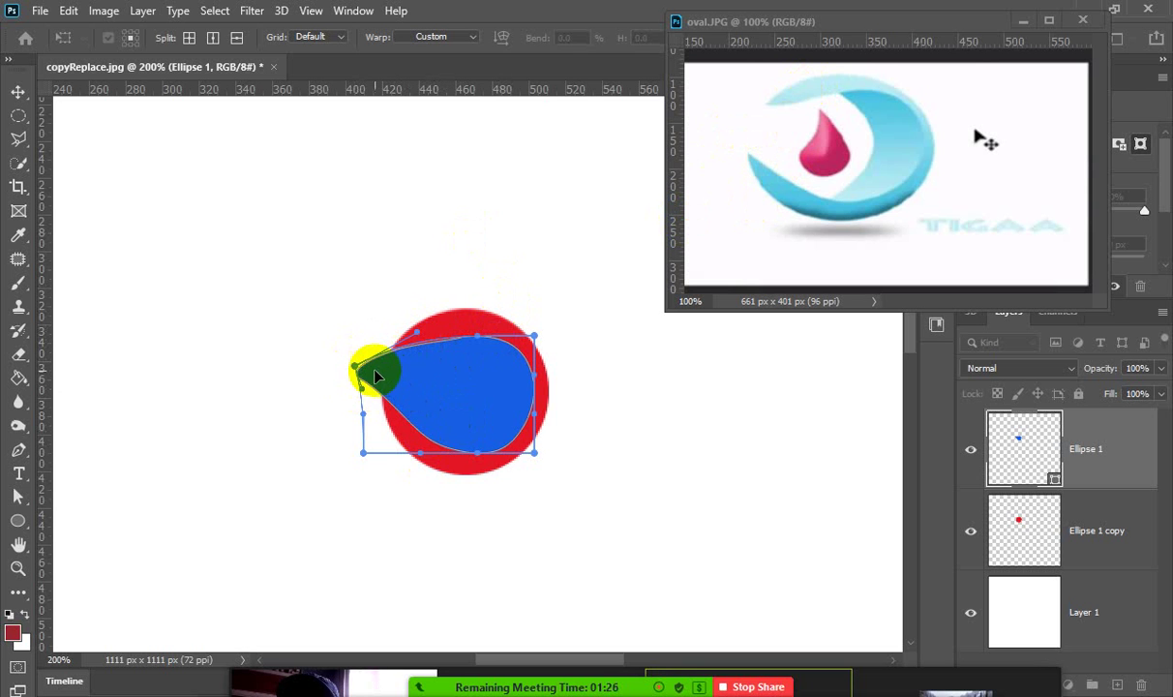
left_click_drag(355, 370, 357, 370)
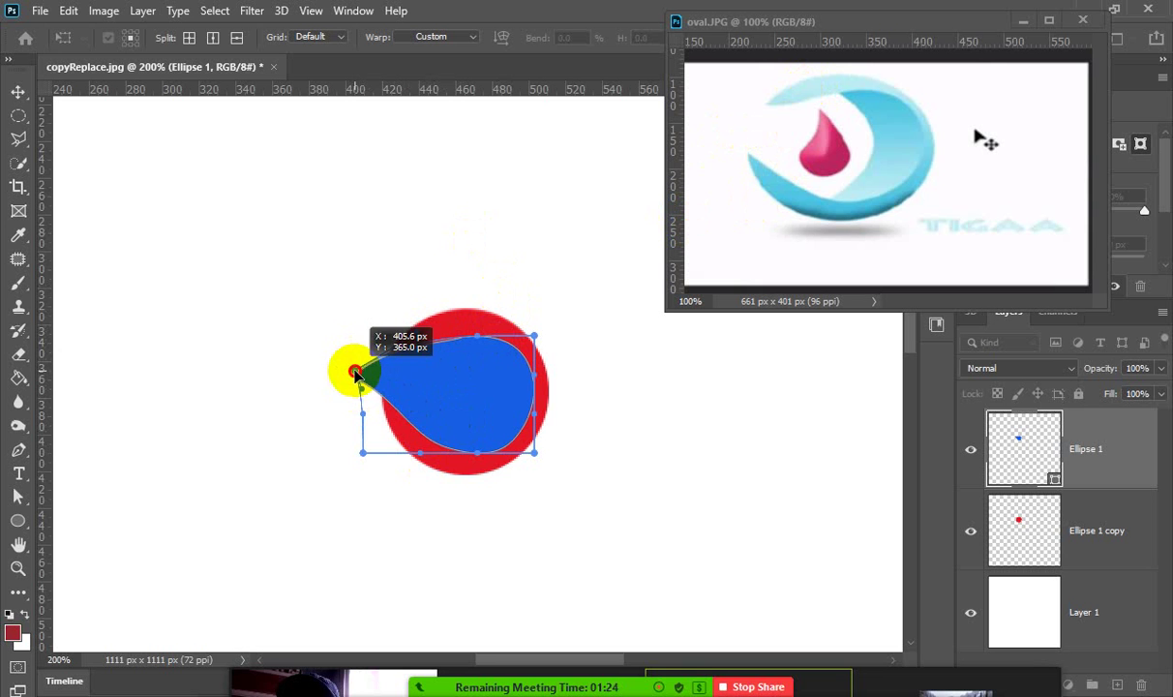
key("Return")
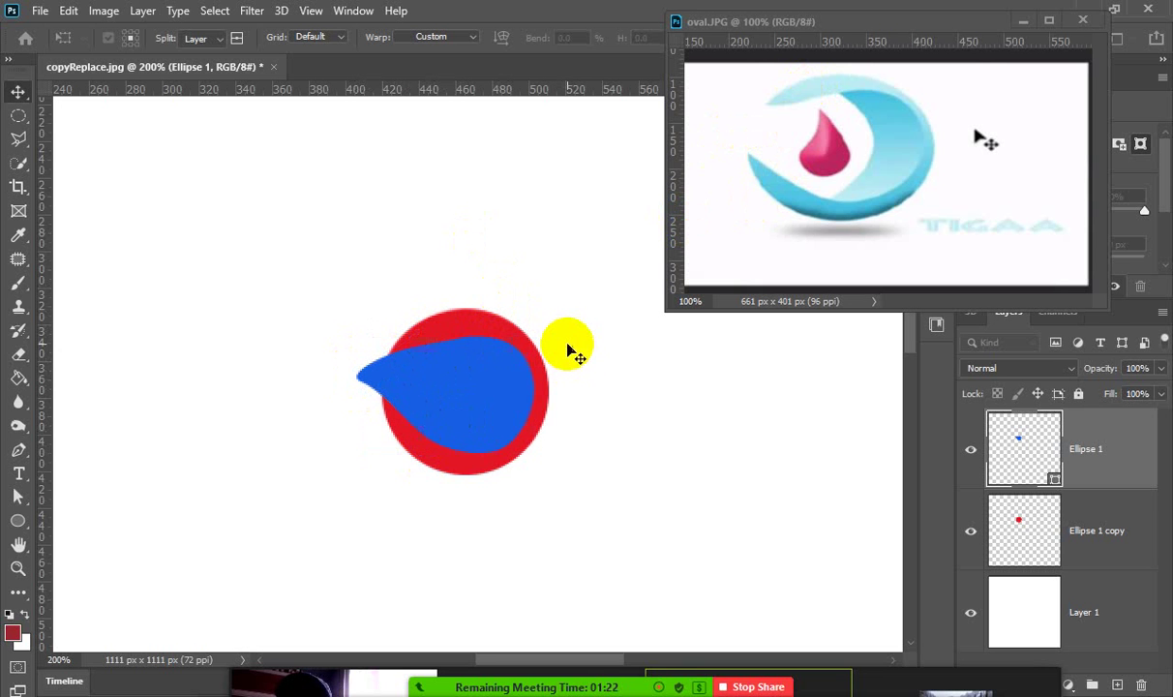
left_click(471, 397)
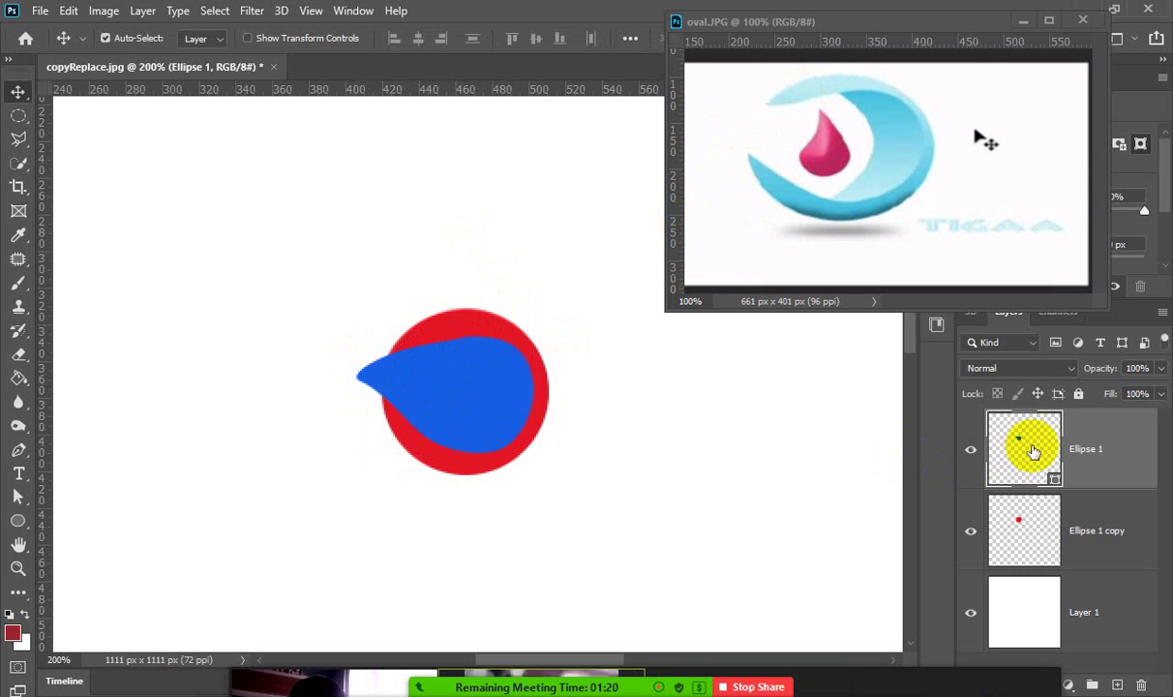
Cut the reshaped teardrop out of the red circle on Ellipse 1 copy, with Ellipse 1 hidden, and deselect.
key("ctrl+plus")
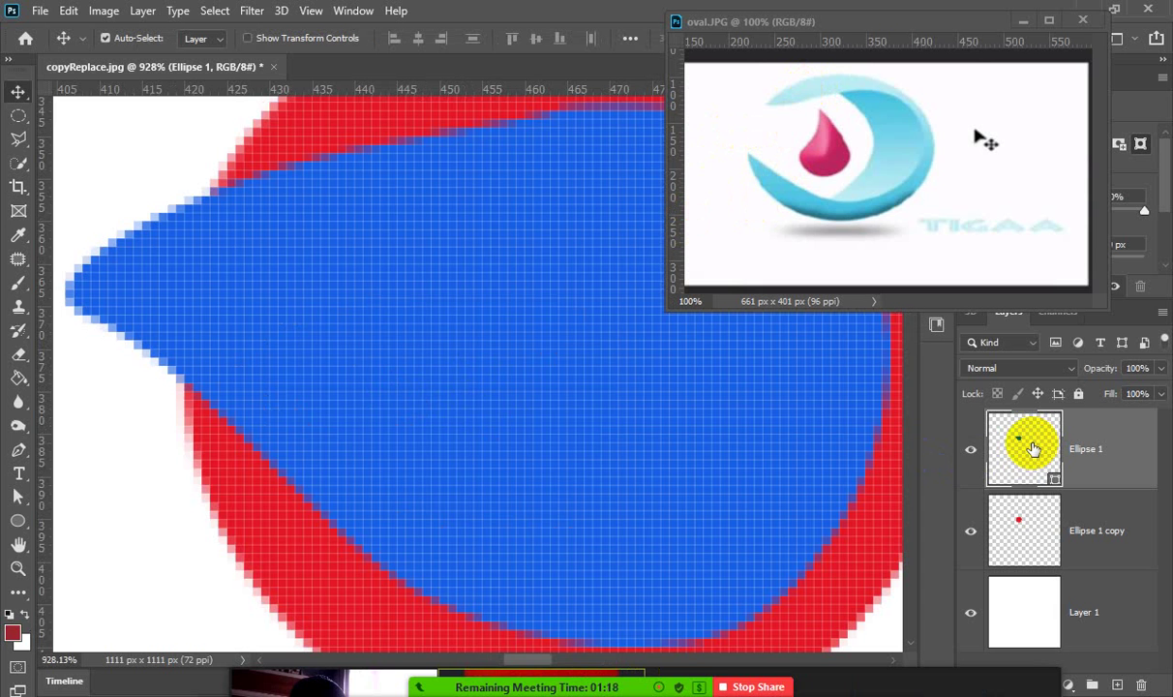
key("ctrl+minus")
key("ctrl+minus")
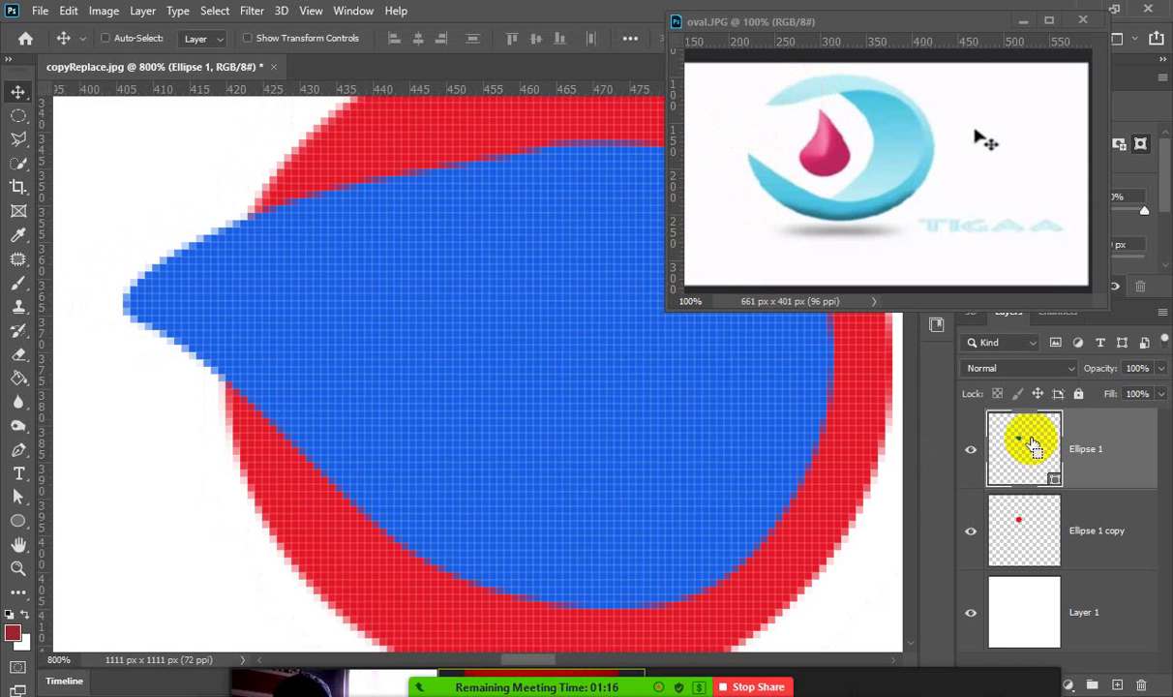
key("ctrl+minus")
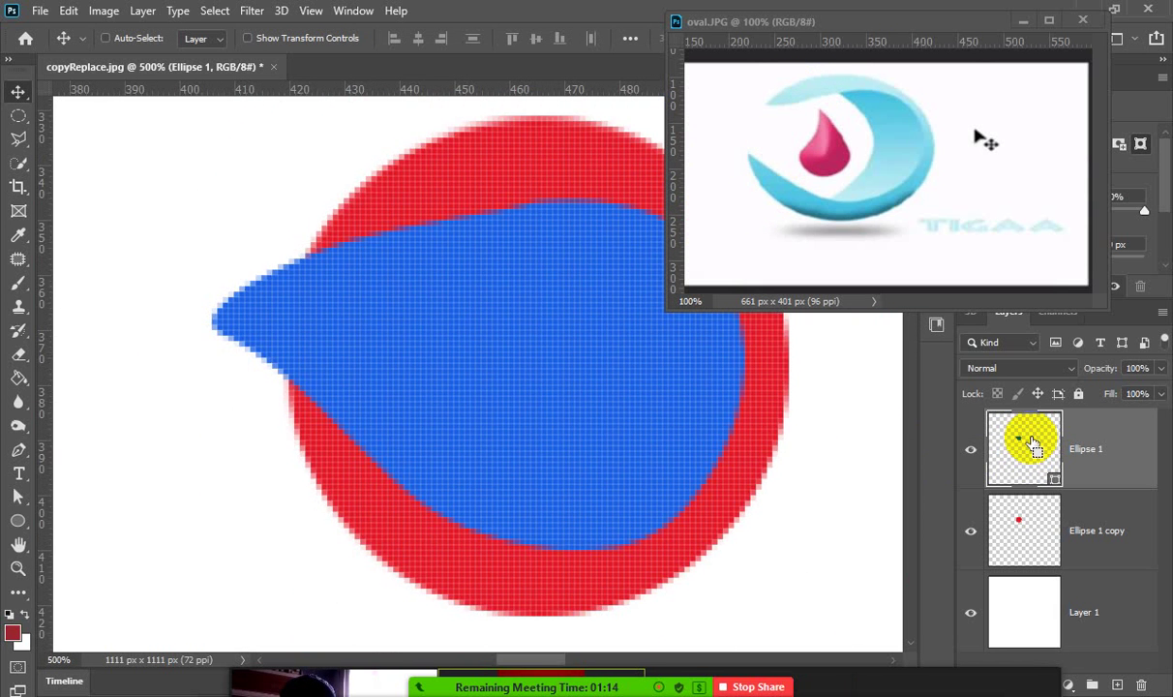
key("ctrl+minus")
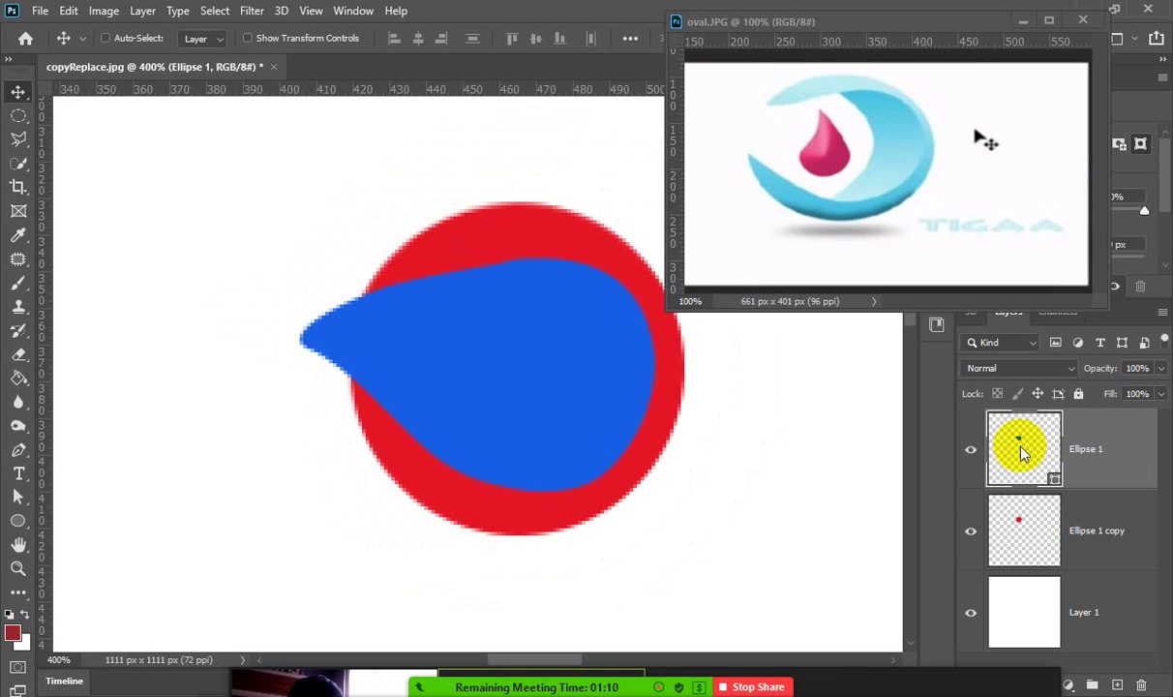
left_click(1021, 450, "ctrl")
left_click(970, 455)
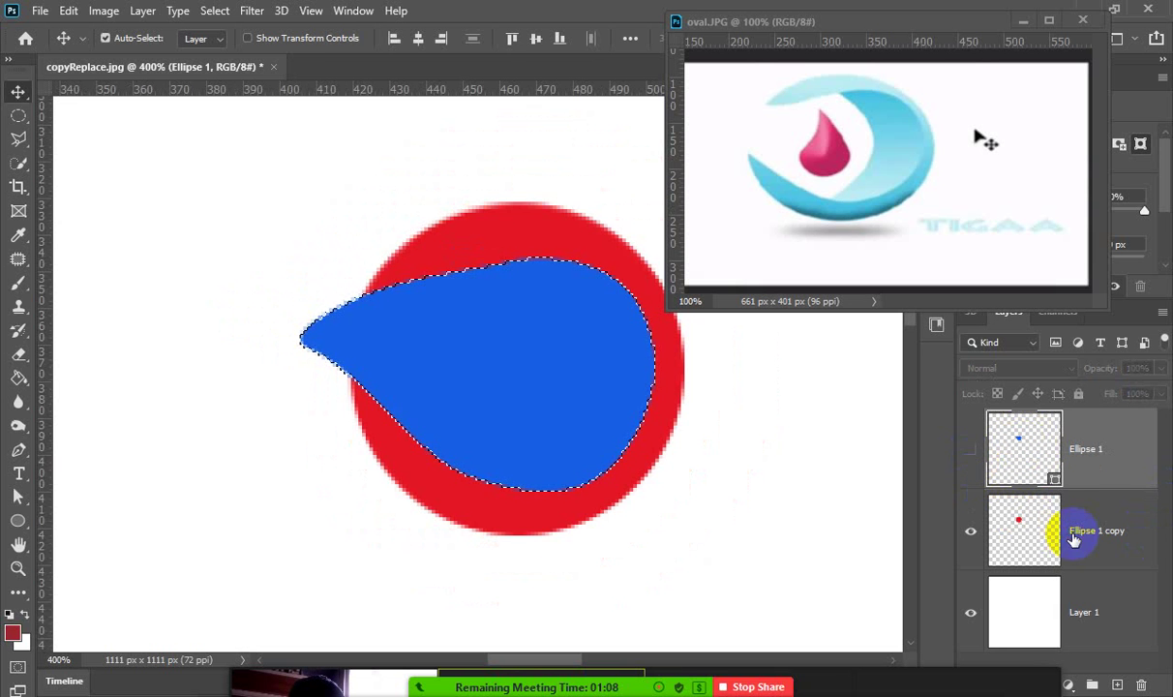
left_click(1079, 537)
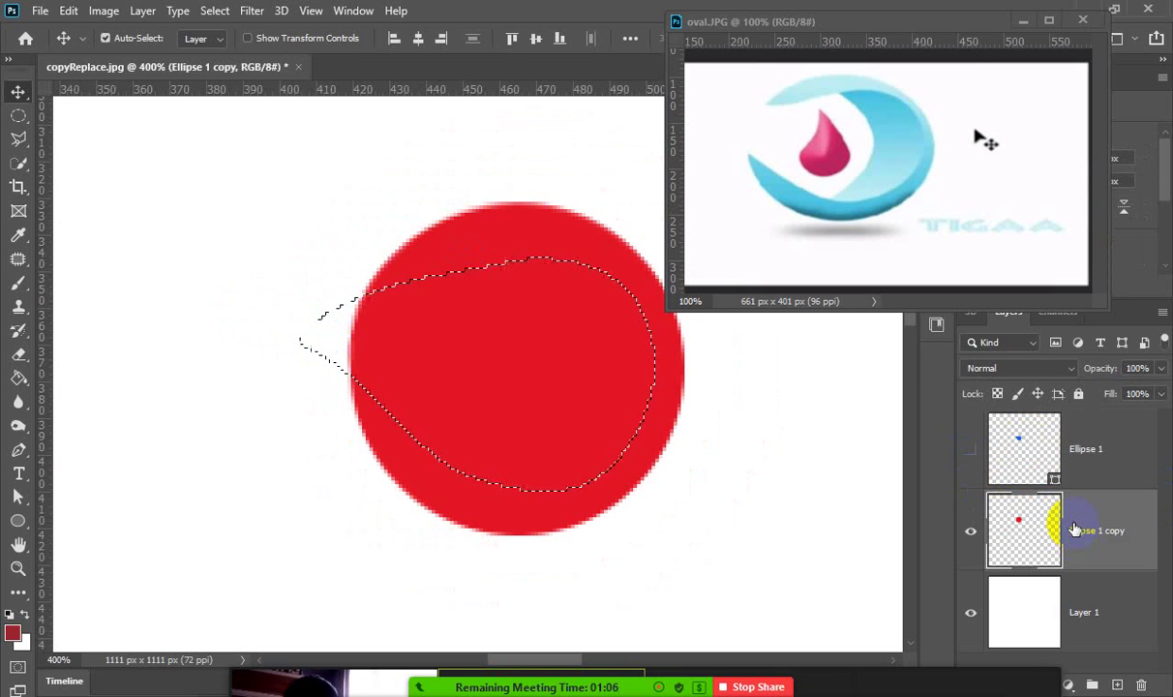
key("Delete")
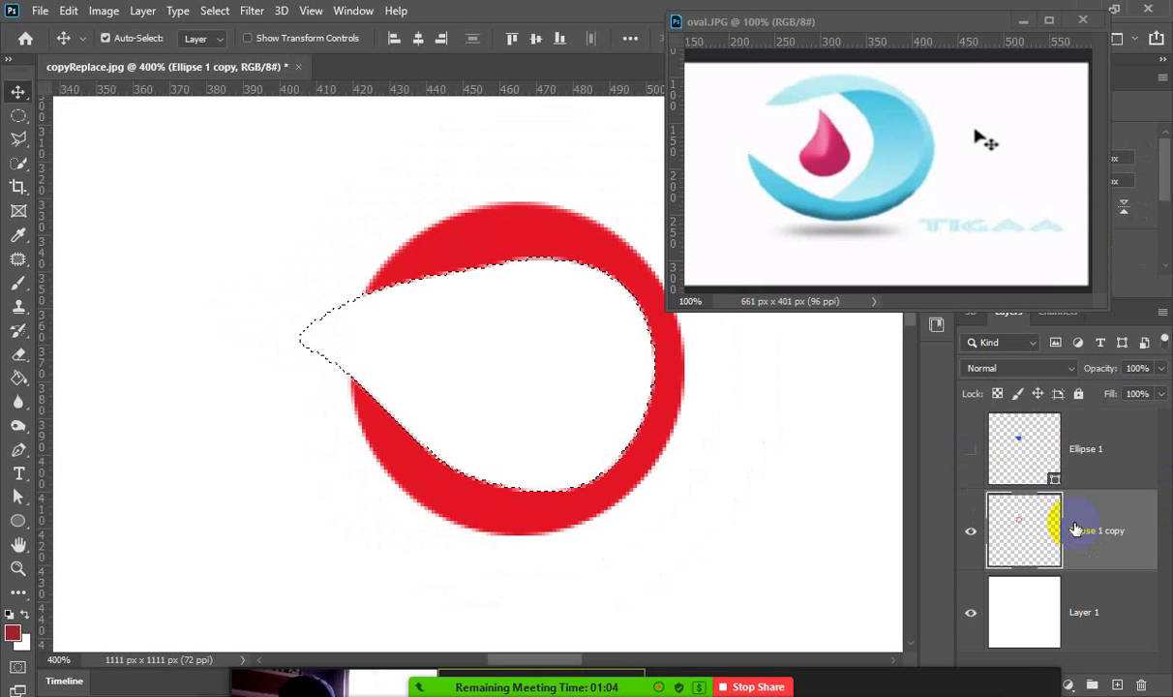
key("ctrl+d")
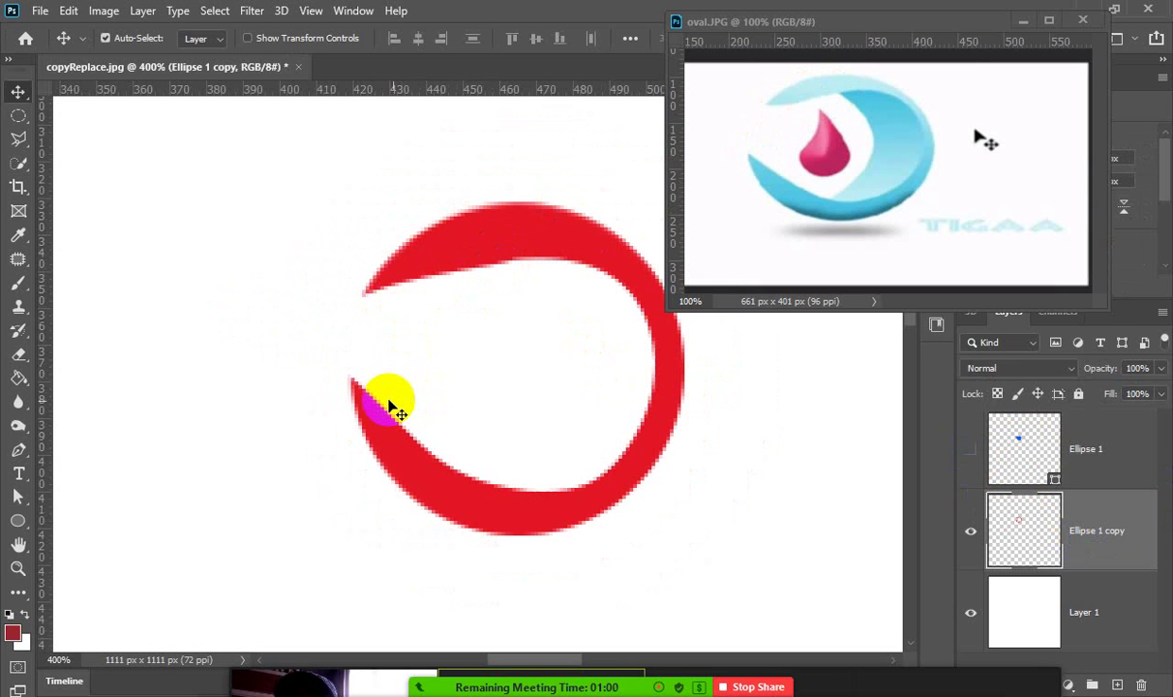
key("ctrl+minus")
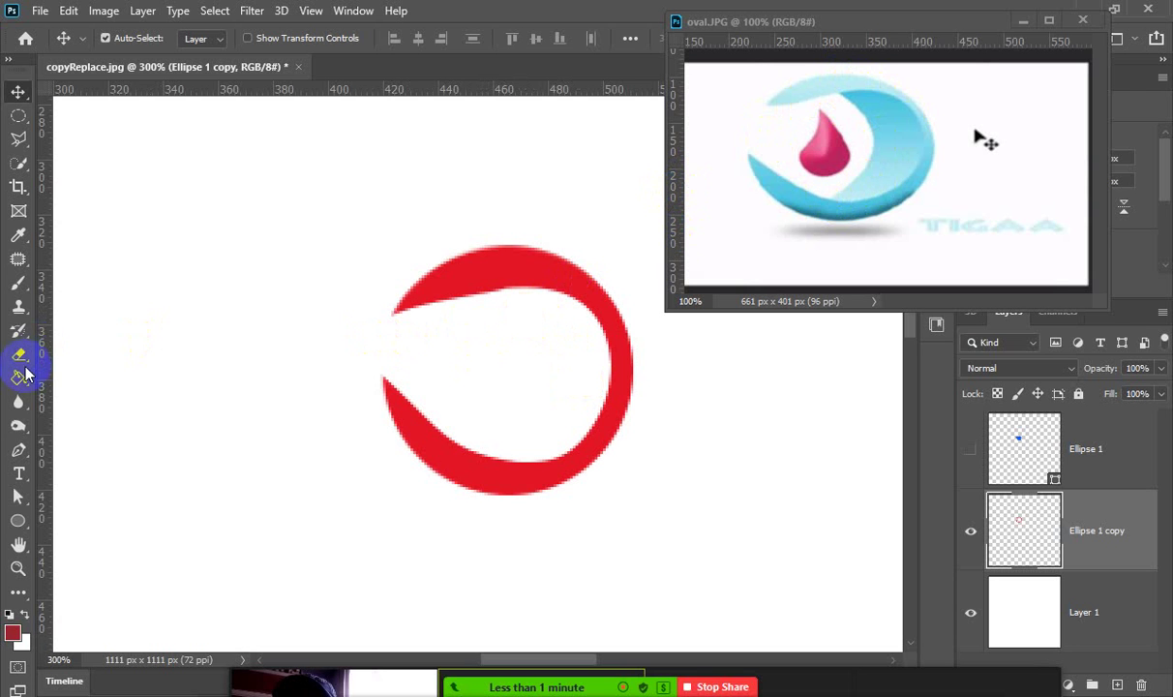
left_click(18, 496)
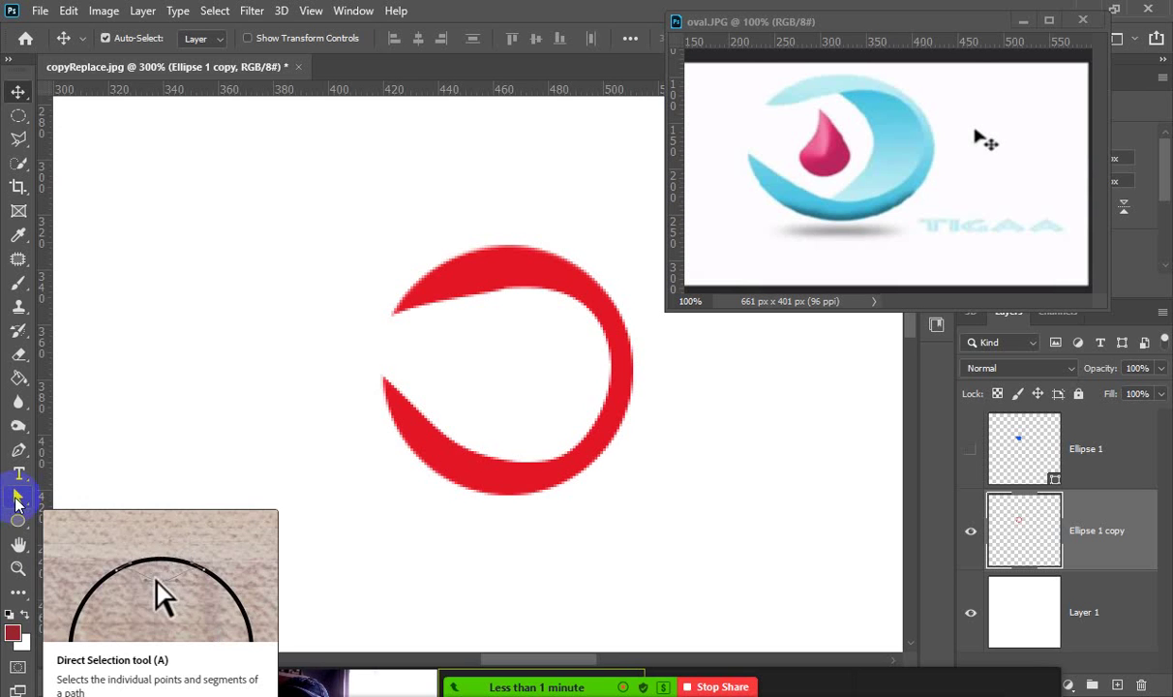
left_click(415, 310)
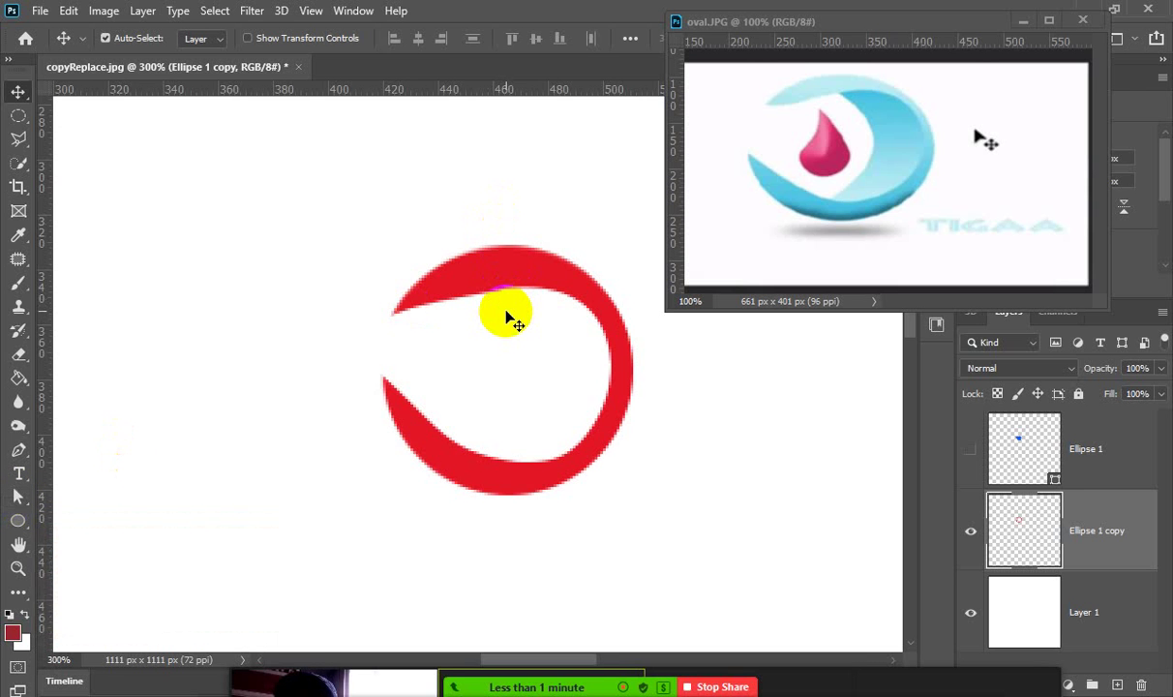
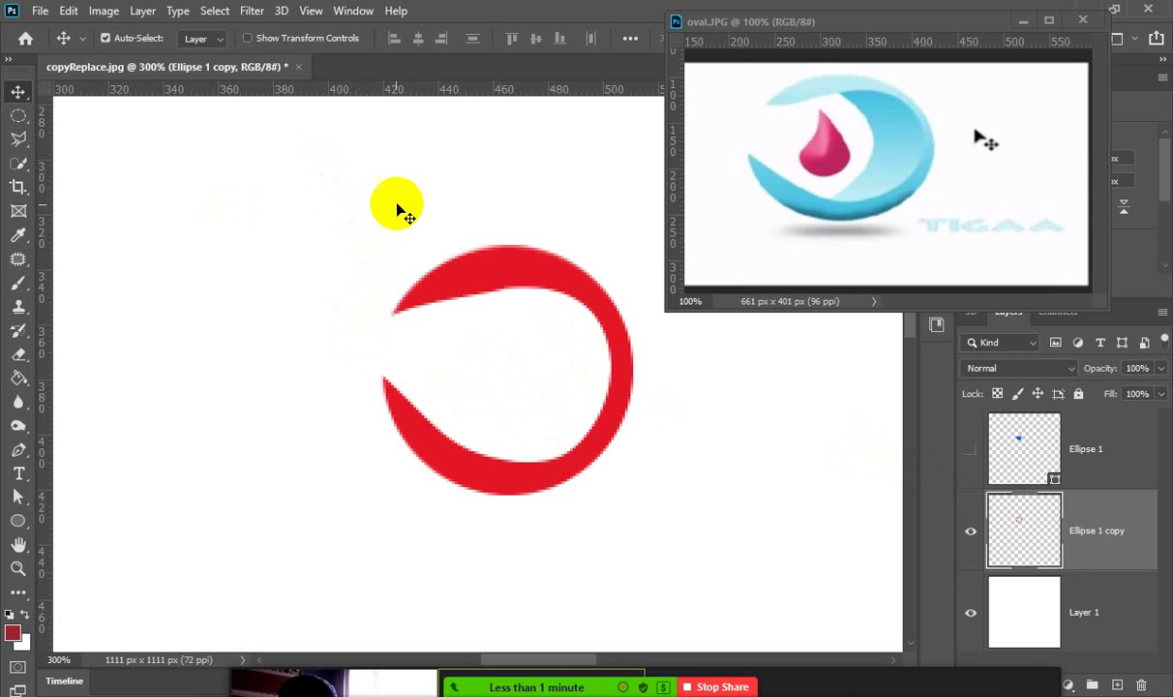
Add a horizontal and a vertical guide crossing near the red swoosh's centre, dismissing the meeting upgrade pop-up.
left_click_drag(487, 86, 490, 374)
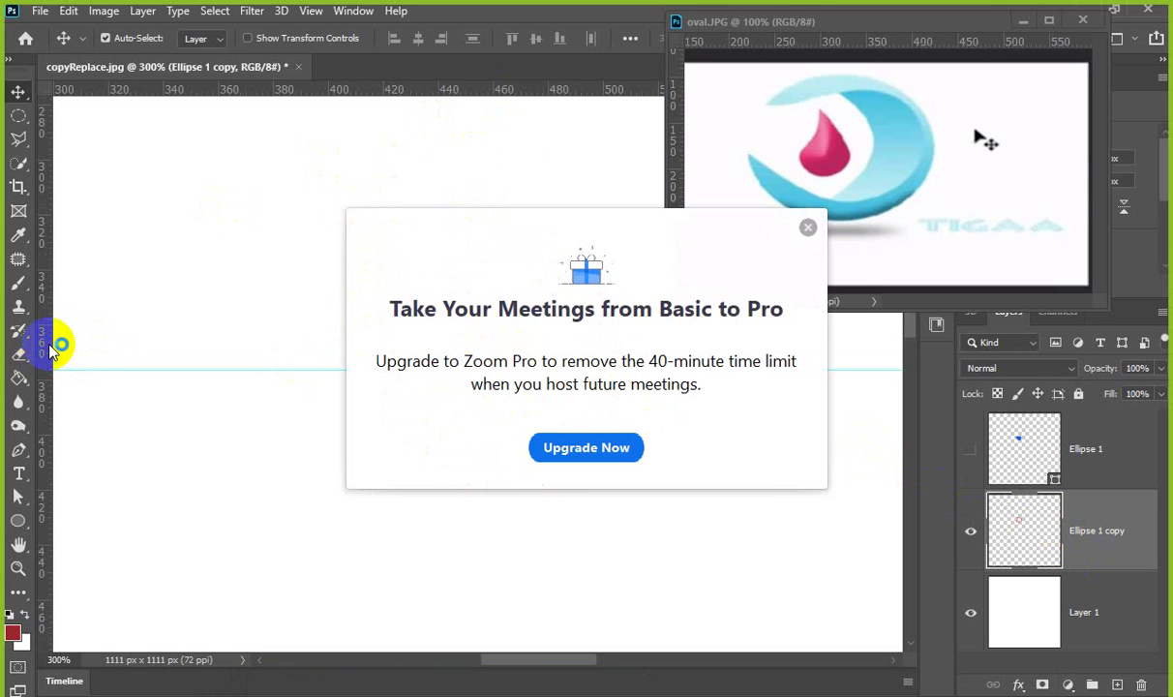
left_click(808, 227)
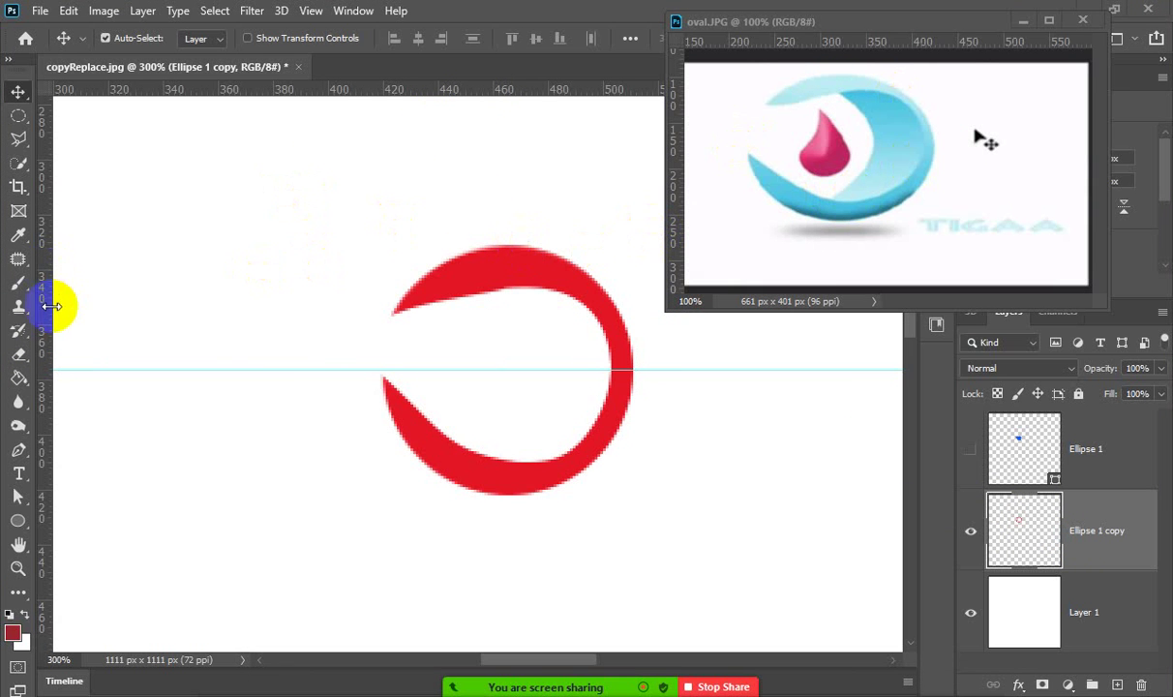
left_click_drag(50, 297, 515, 312)
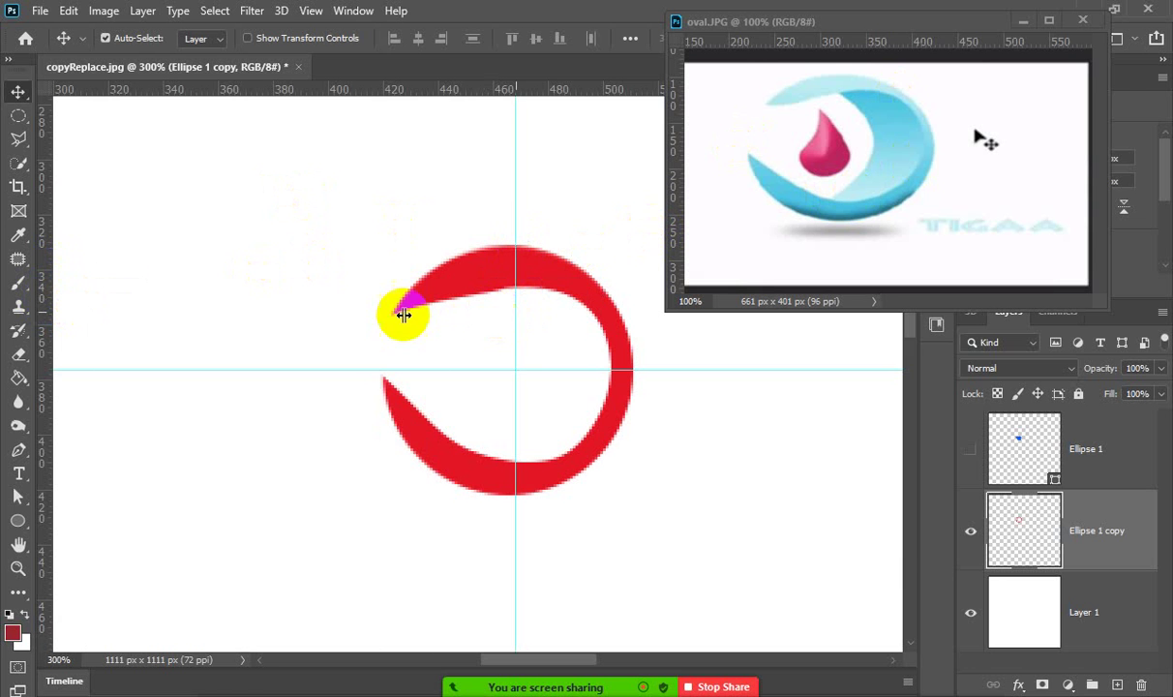
Draw a circular marquee about 63 px across, centred on the guides' crossing, and shift it about 4 px right.
left_click(18, 114)
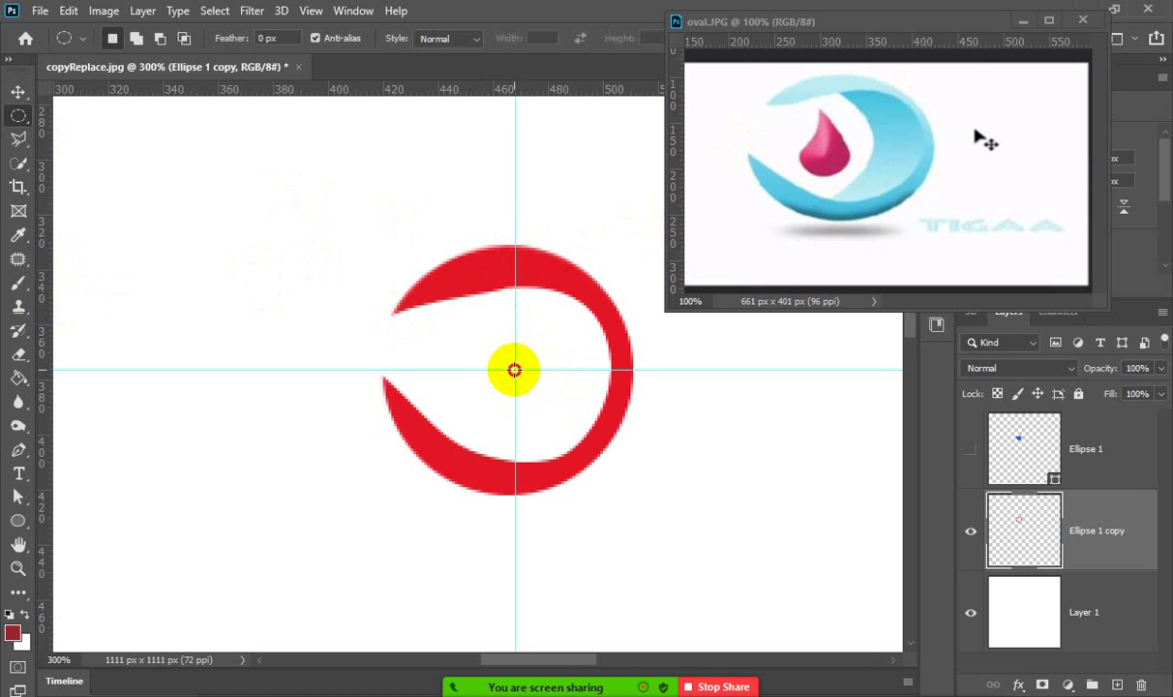
left_click_drag(514, 369, 430, 130)
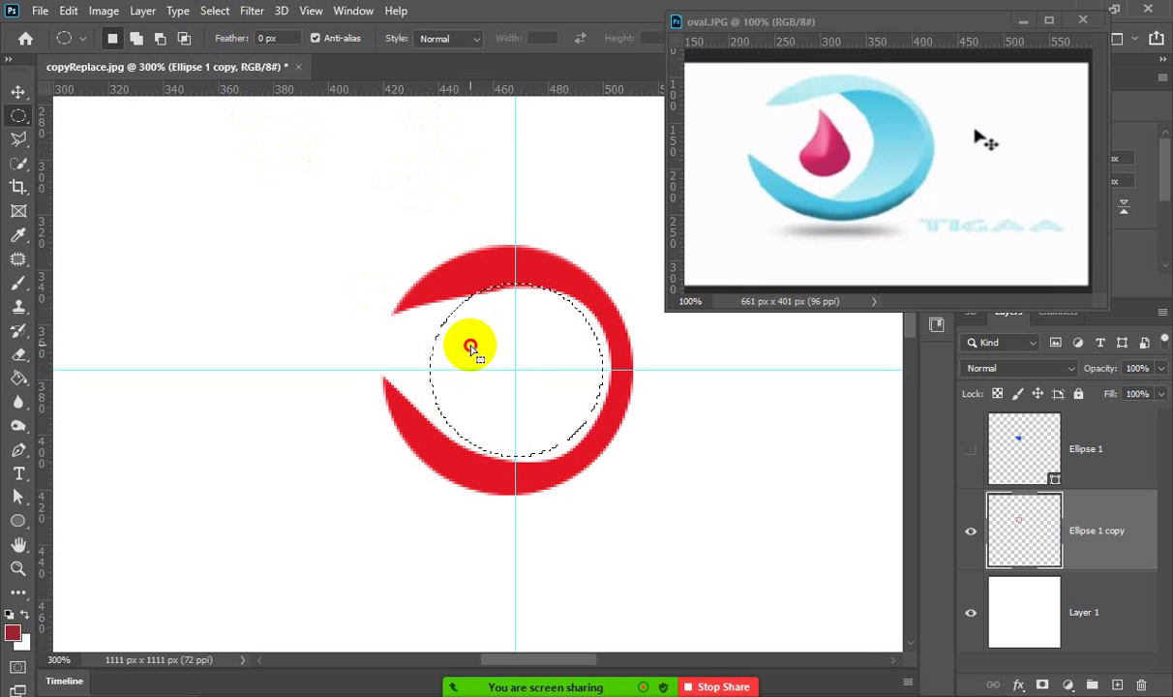
left_click_drag(465, 341, 482, 354)
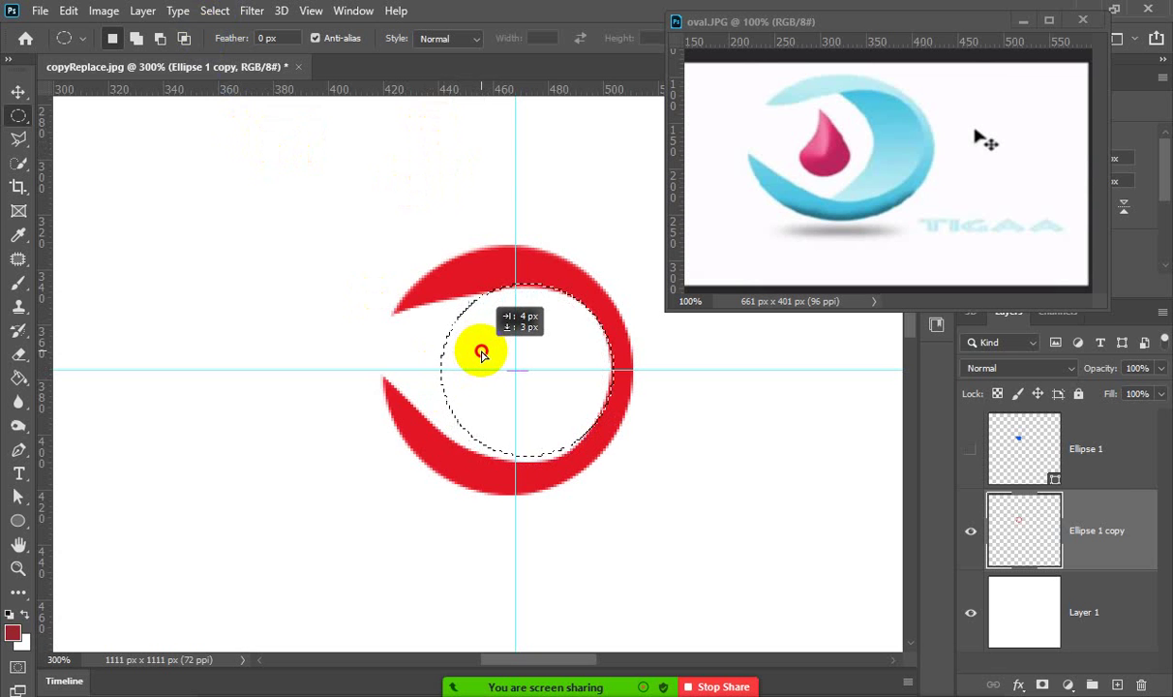
Transform the circular selection to 103.17% width and 106.35% height, extending it down and right over the swoosh's inner edge, and apply.
left_click(213, 10)
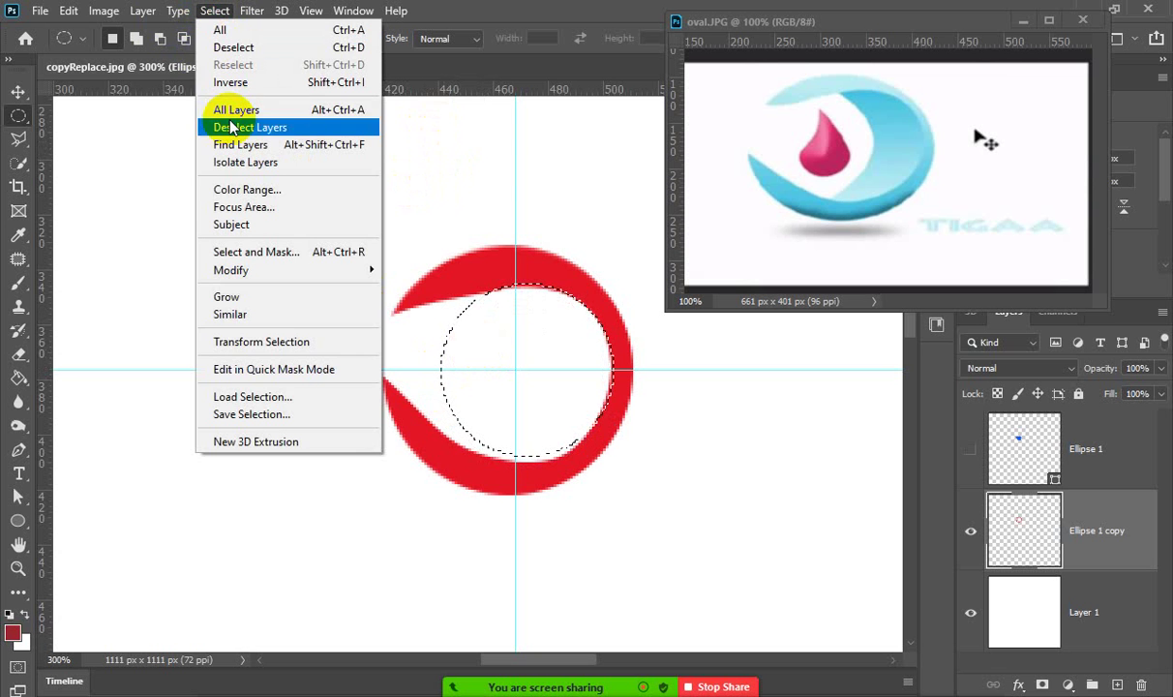
left_click(254, 342)
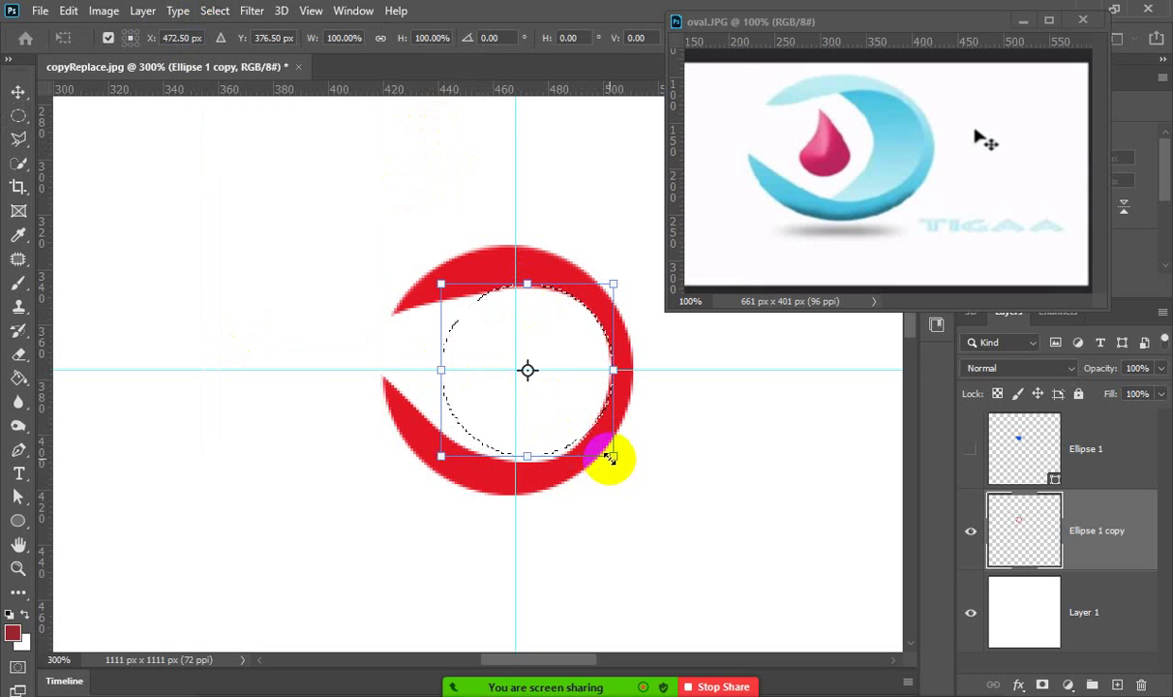
left_click_drag(616, 461, 618, 470)
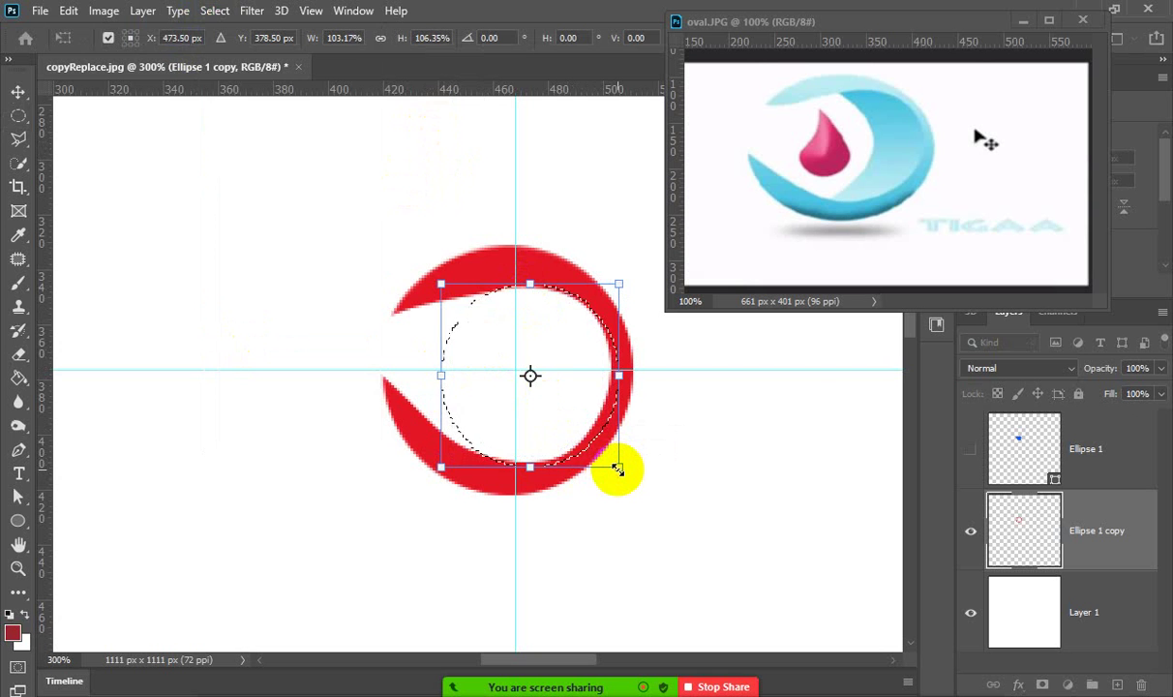
double_click(610, 460)
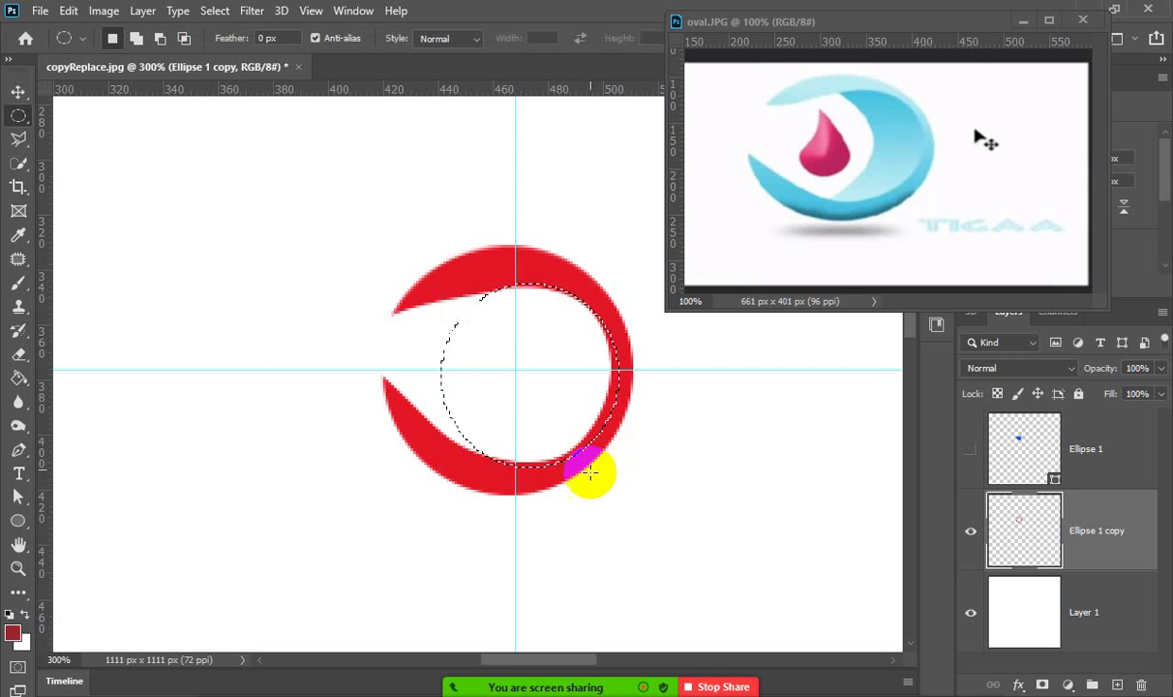
Add a new layer above Layer 1, fill the circular selection with the dark red foreground colour, and deselect.
left_click(1104, 648)
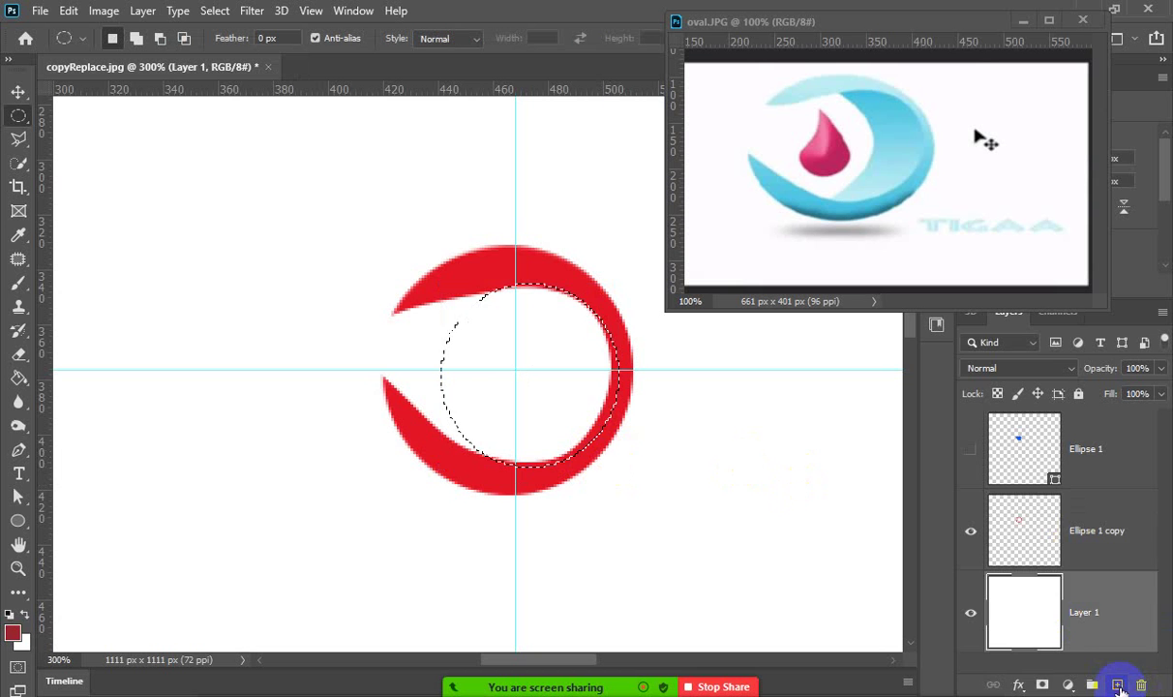
left_click(1117, 683)
left_click(1074, 631)
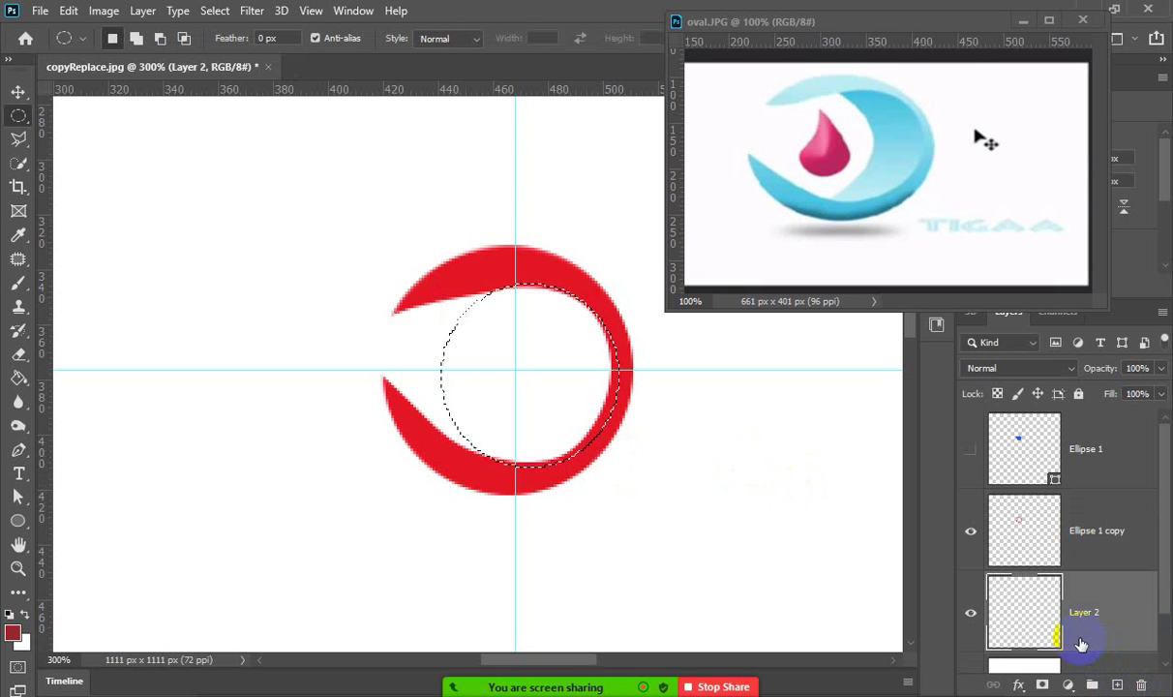
key("alt+BackSpace")
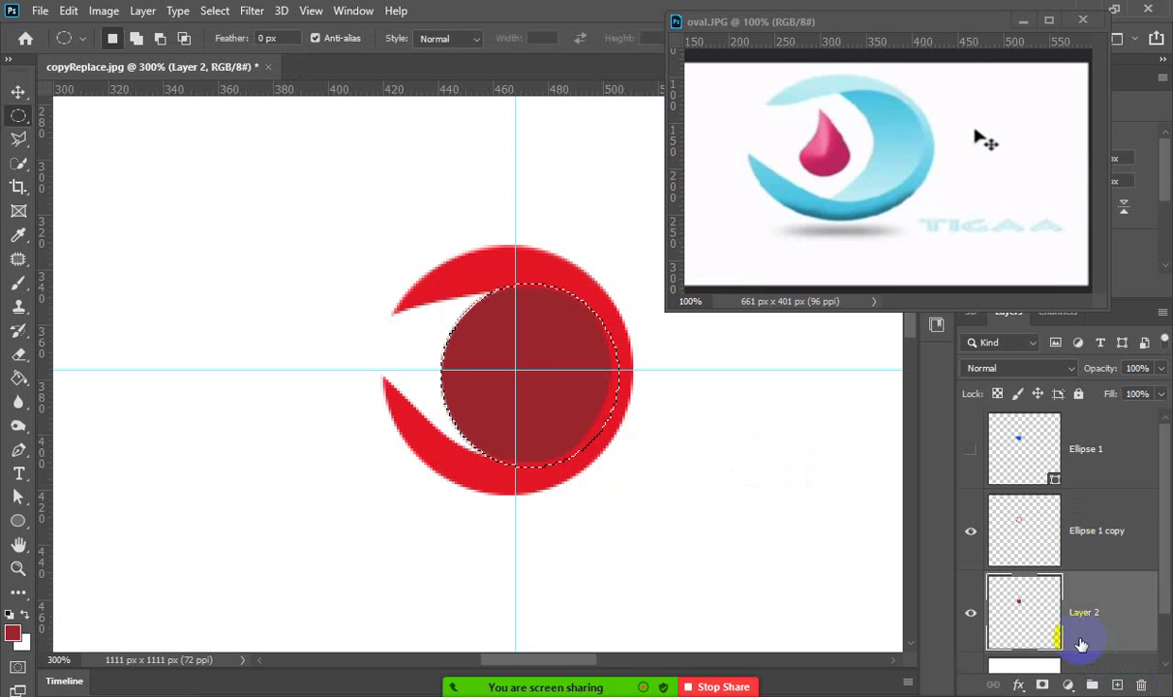
key("ctrl+d")
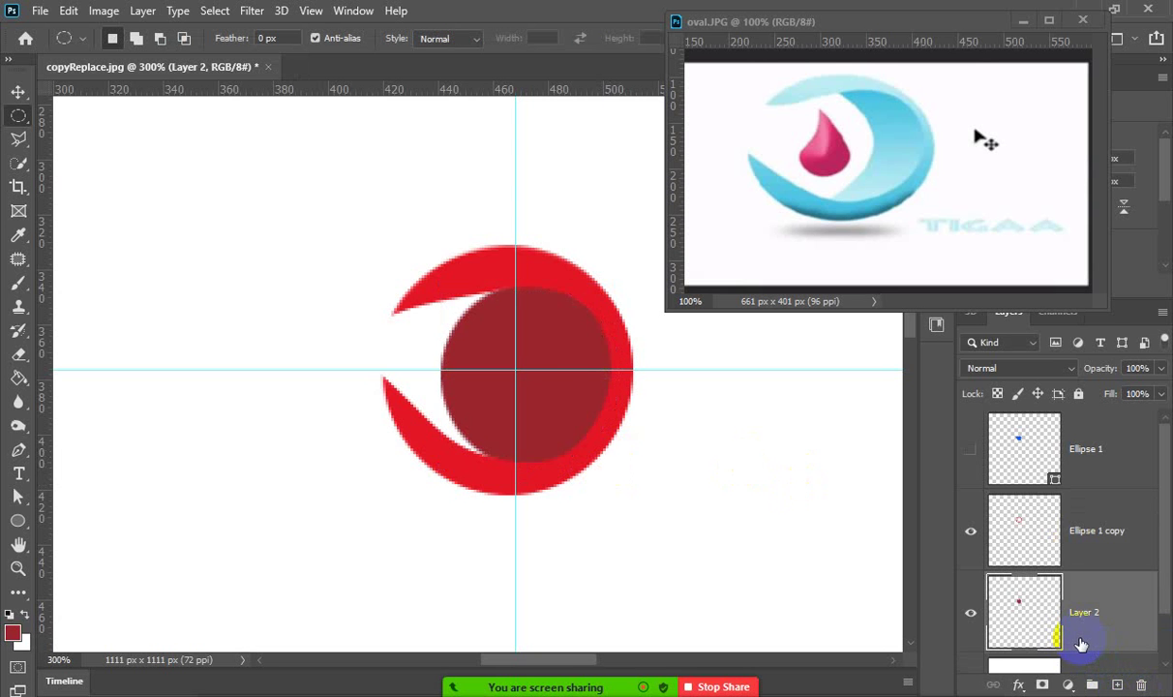
Examine the dark red circle on Layer 2 by hiding Ellipse 1 copy briefly and showing it again.
left_click(561, 367)
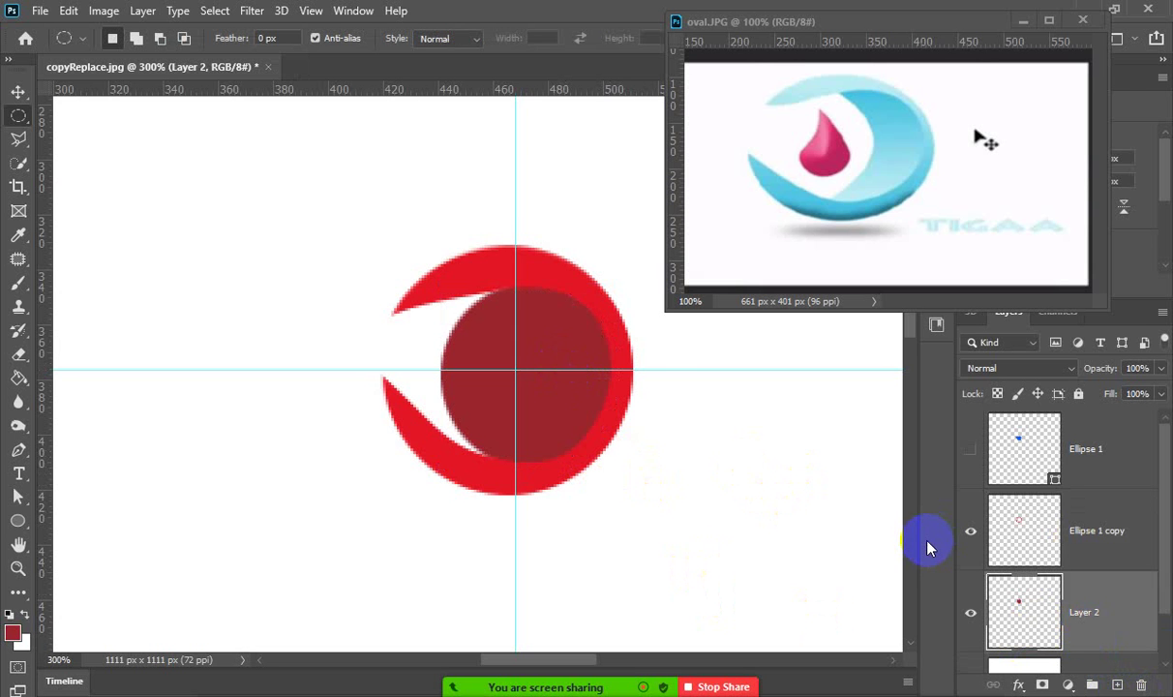
left_click(1083, 612)
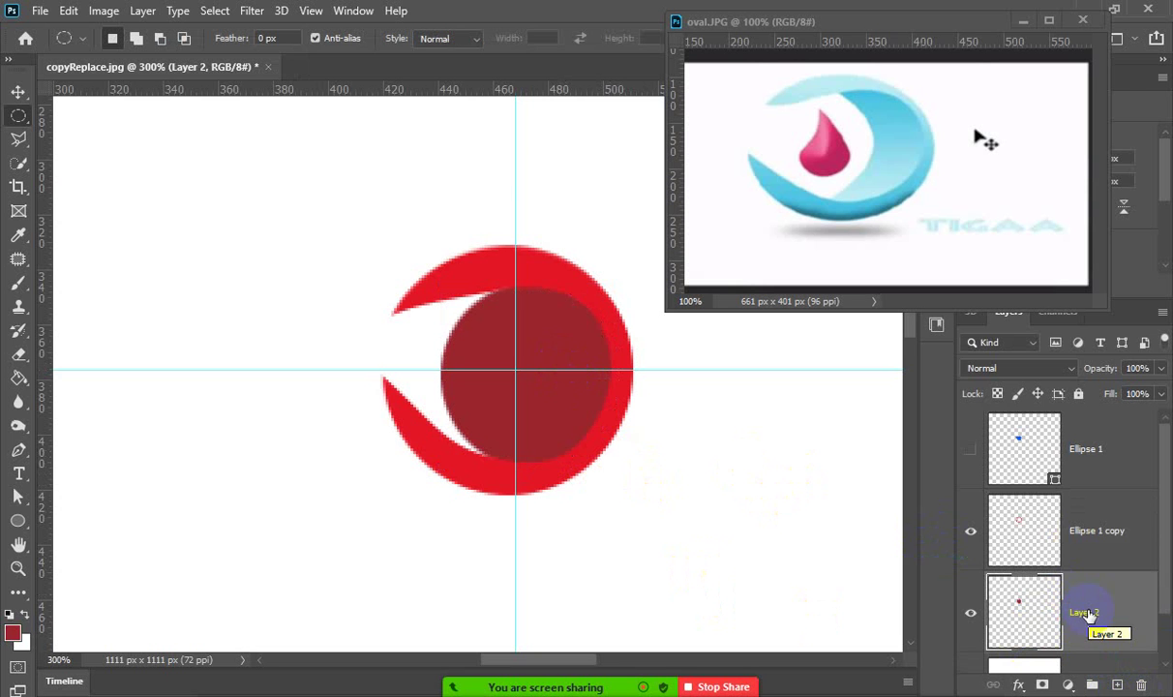
left_click(971, 535)
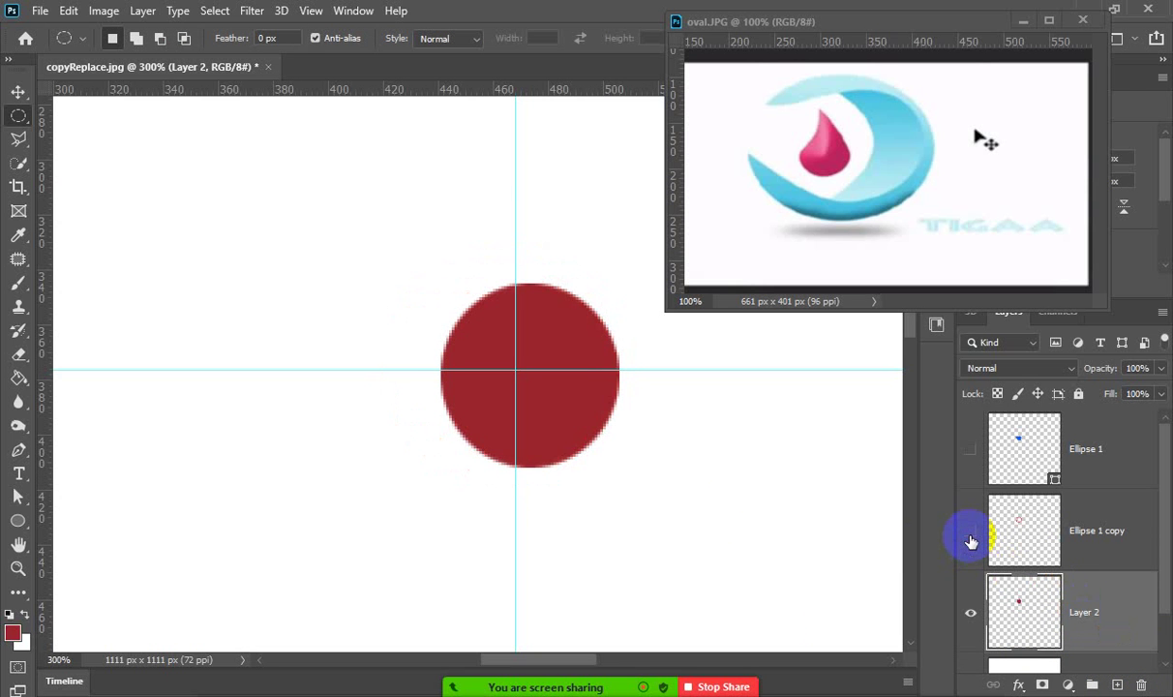
left_click(971, 535)
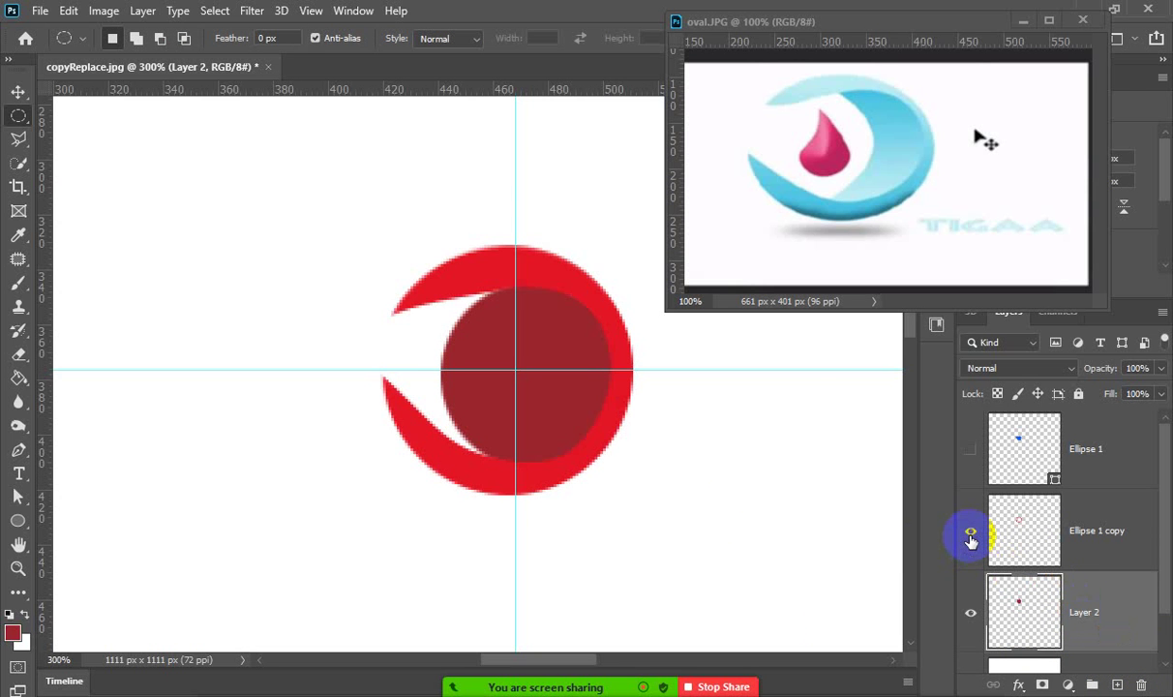
left_click(1050, 615)
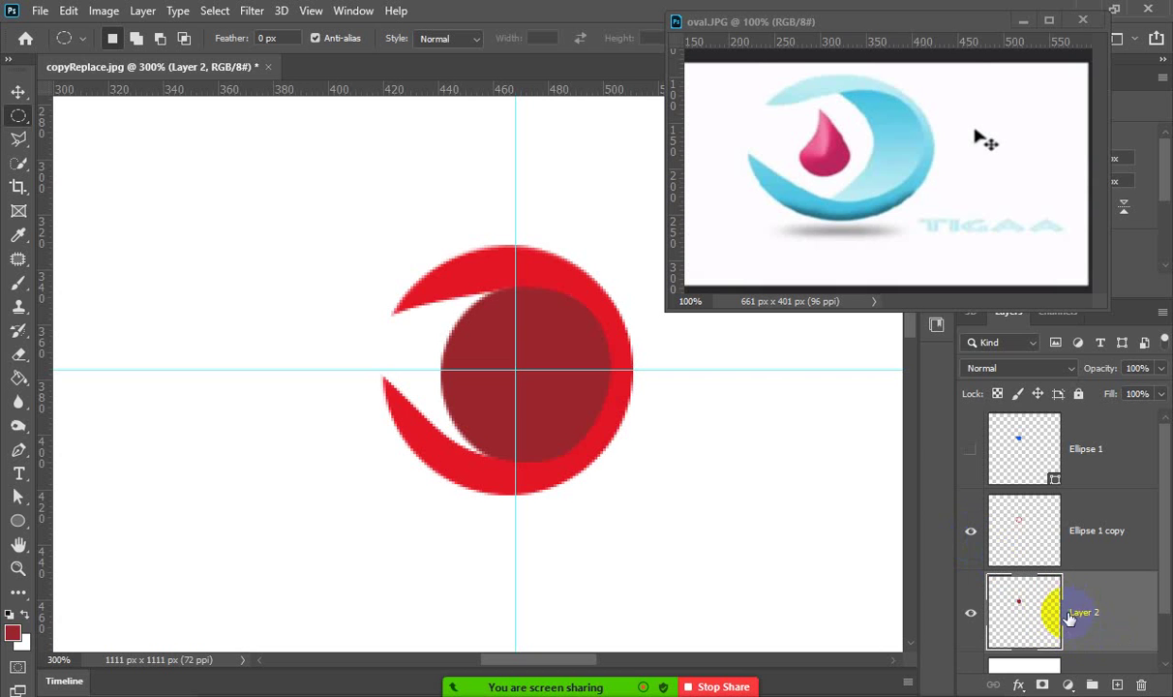
left_click(535, 374)
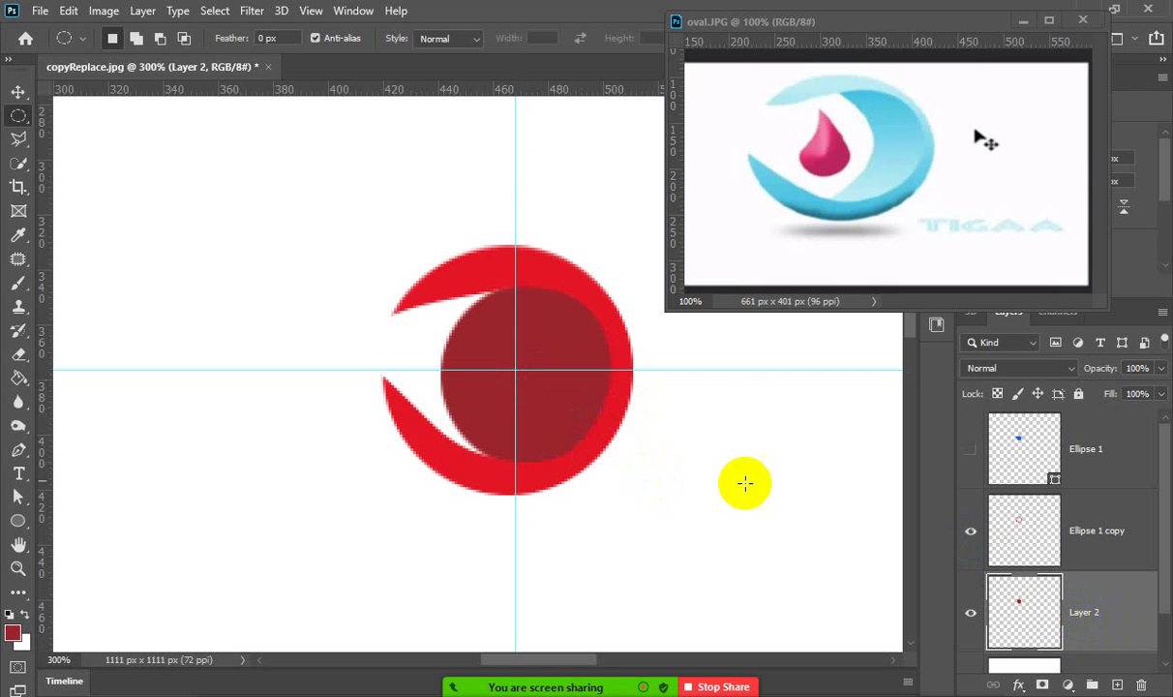
left_click(465, 398)
left_click(529, 374)
left_click(538, 374)
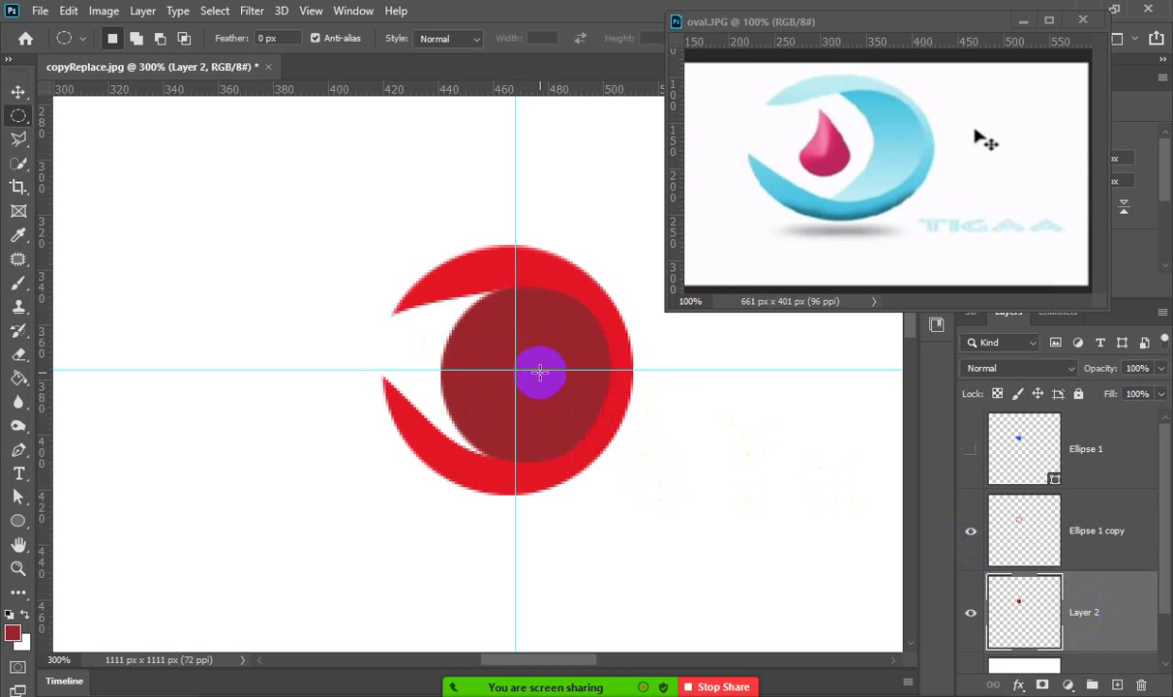
Duplicate Layer 2 and load the copy's circle as a selection, shifted left about 19 px over the swoosh opening.
key("ctrl+j")
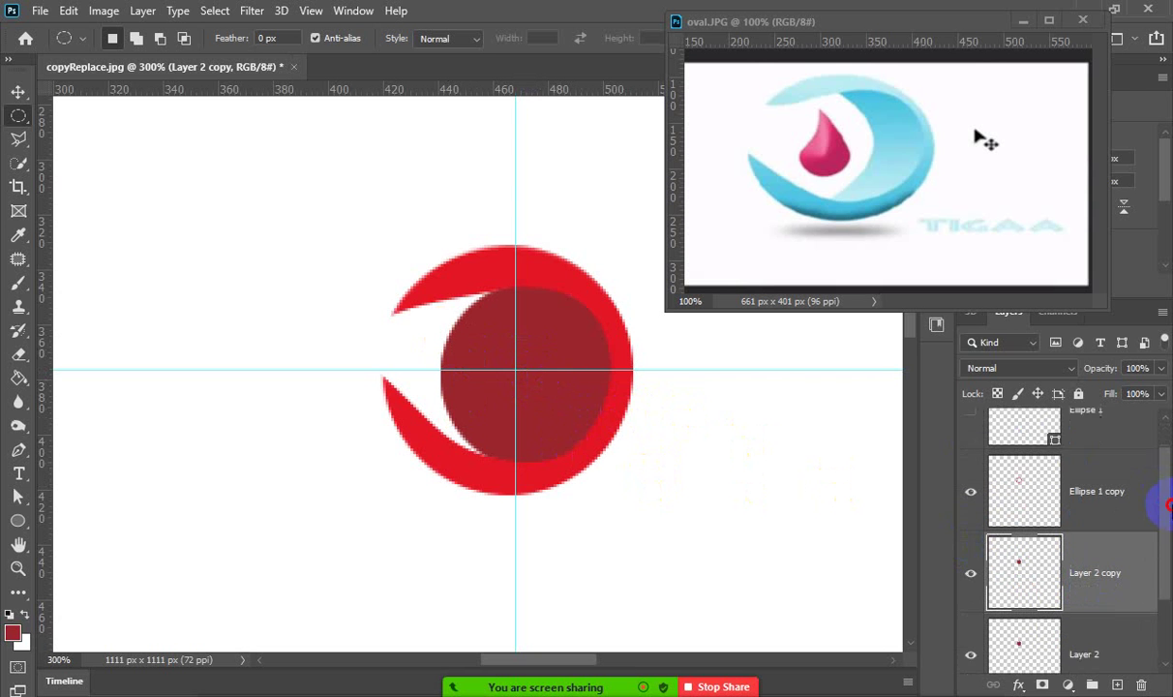
scroll(1166, 503, "down", 1)
left_click(555, 359)
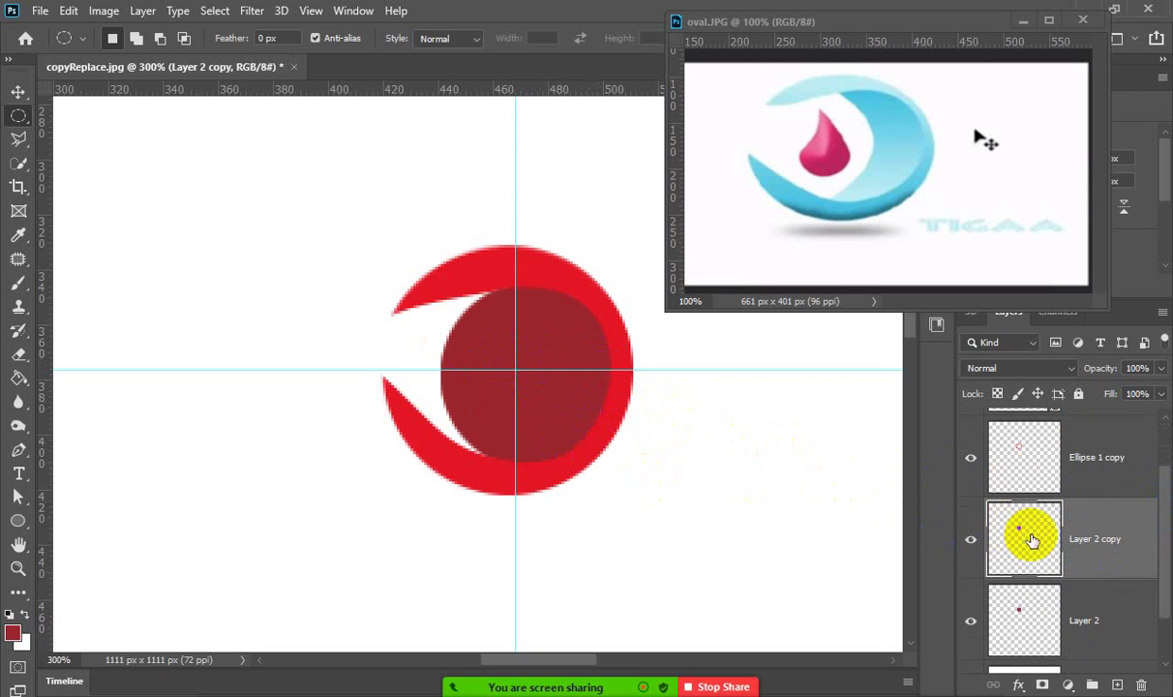
left_click(1029, 540, "ctrl")
left_click_drag(557, 383, 523, 388)
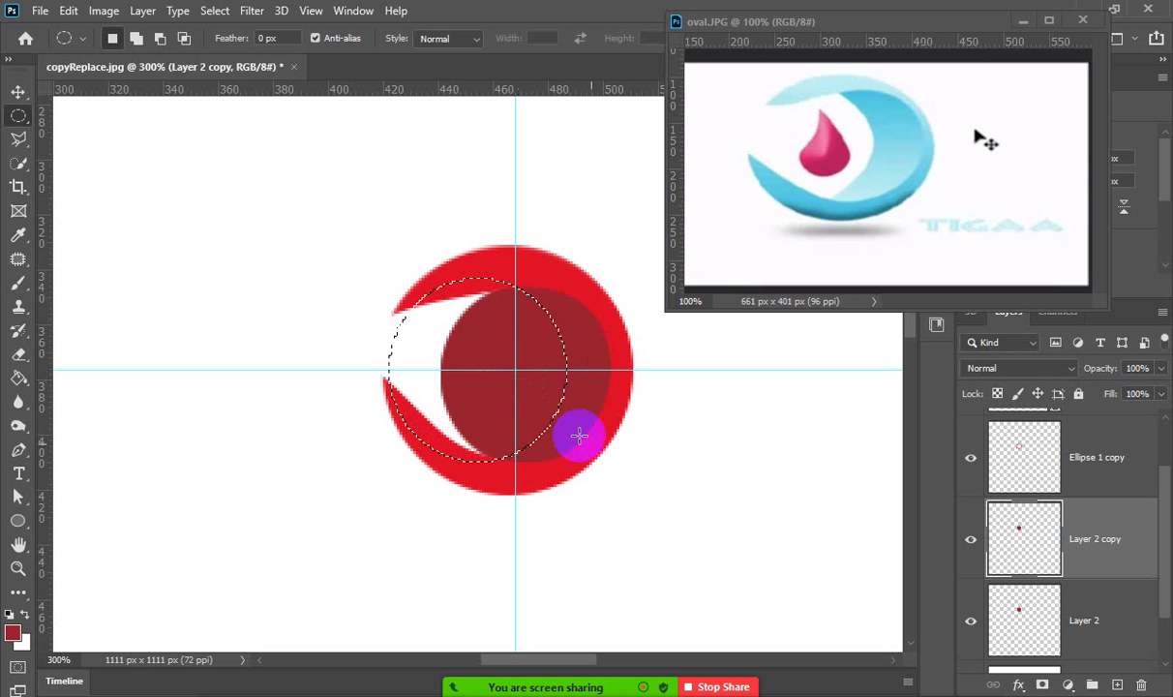
Cut the shifted circular selection out of Layer 2 to leave a dark crescent, with Layer 2 copy hidden, and deselect.
left_click(1065, 611)
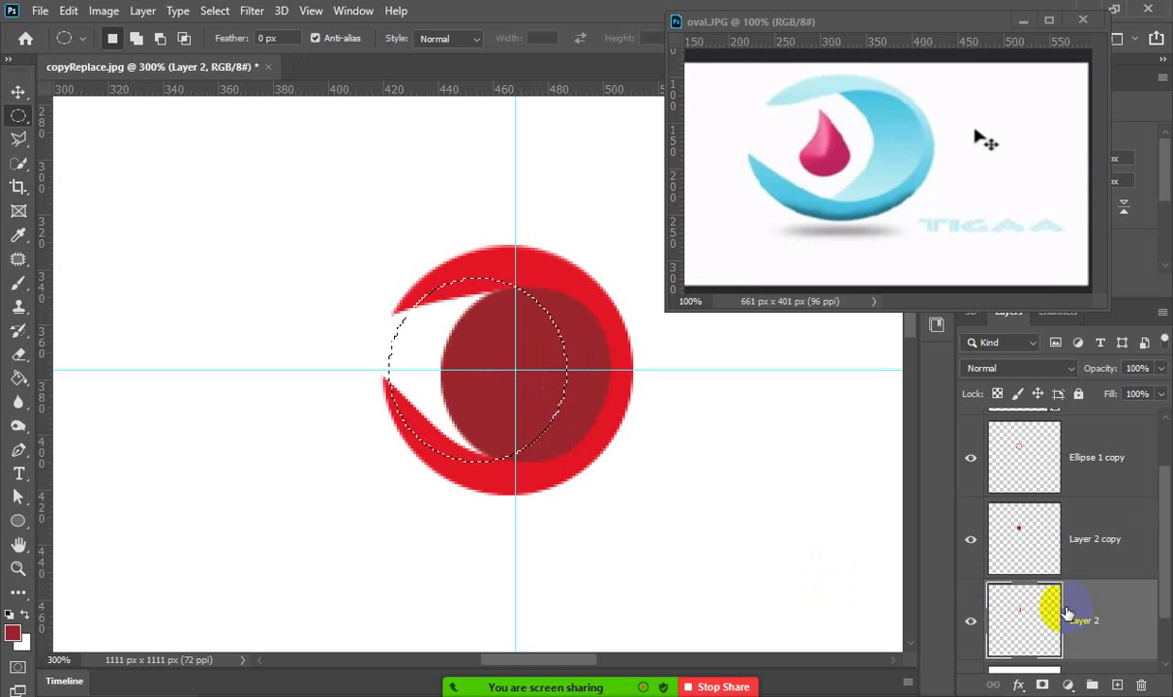
left_click(969, 541)
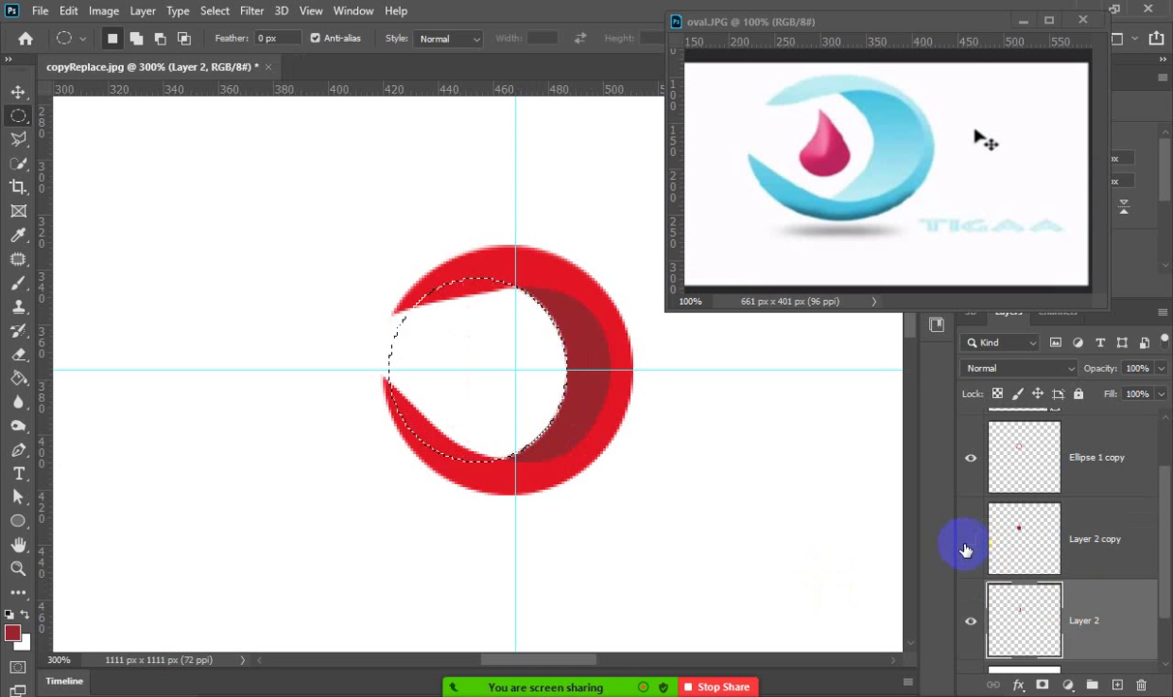
key("ctrl+d")
left_click(998, 556)
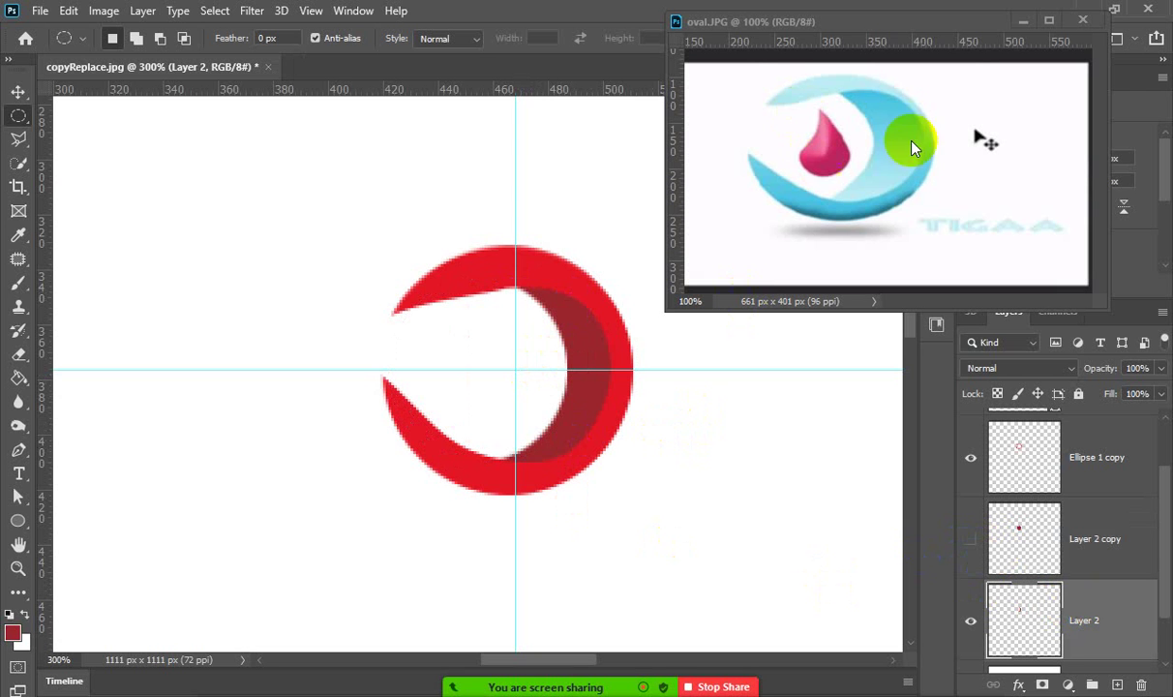
Undo the deselection and the hiding of Layer 2 copy, and clear the circular selection.
key("ctrl+z")
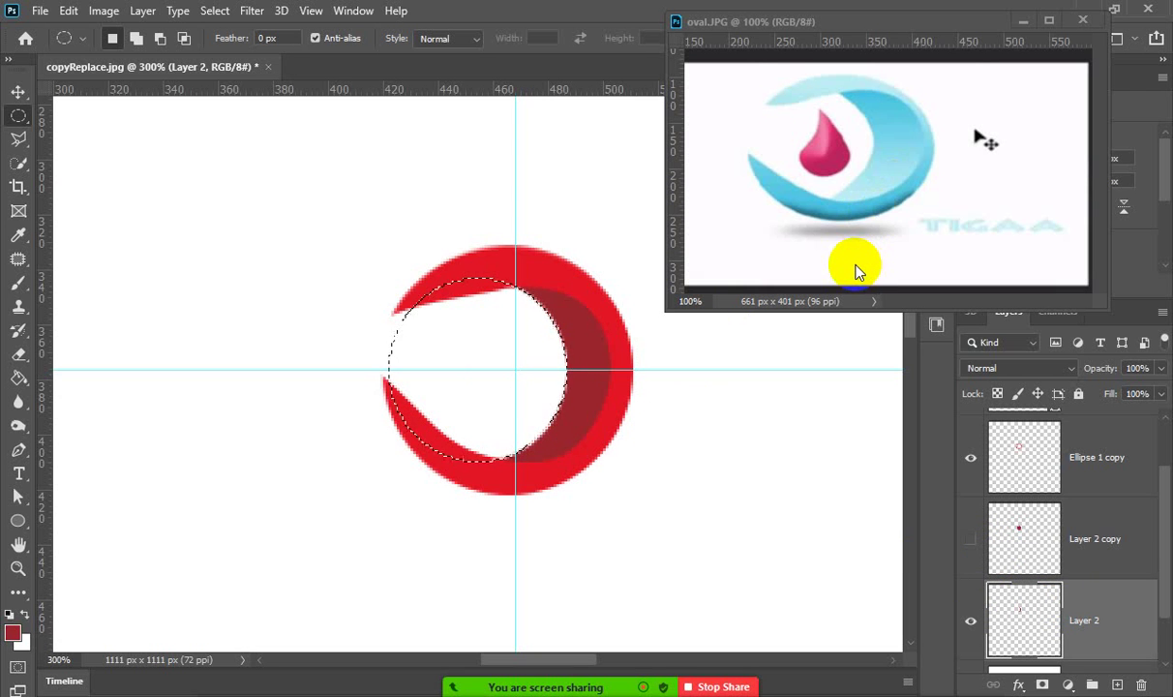
key("ctrl+z")
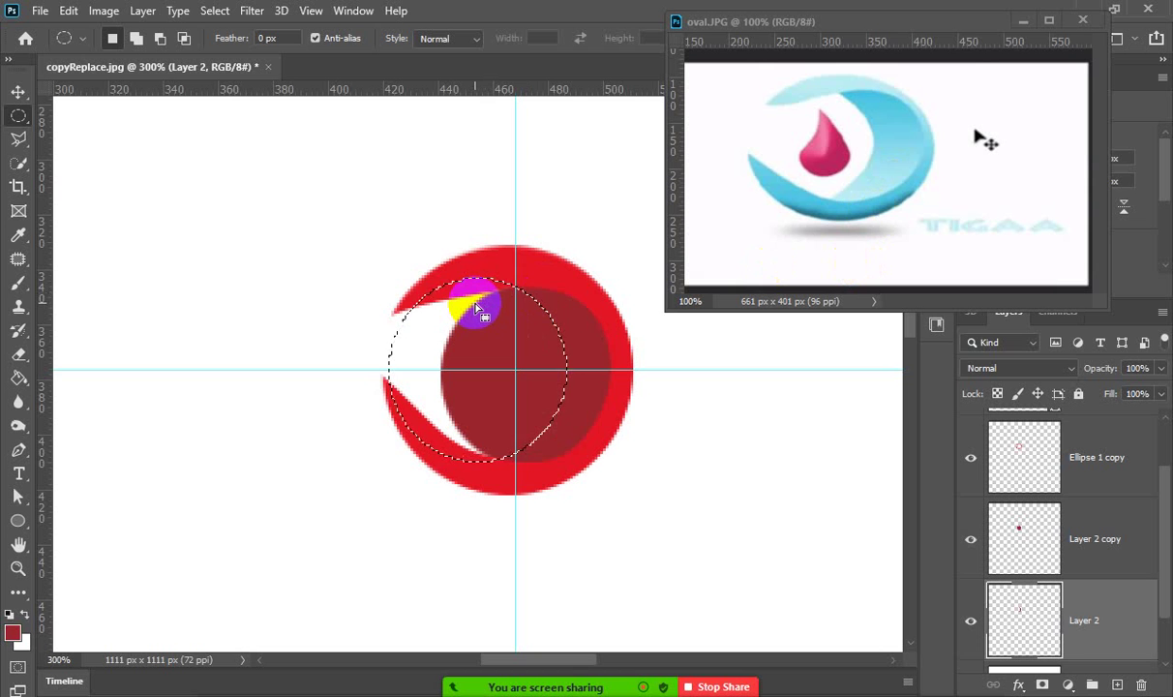
left_click(471, 296)
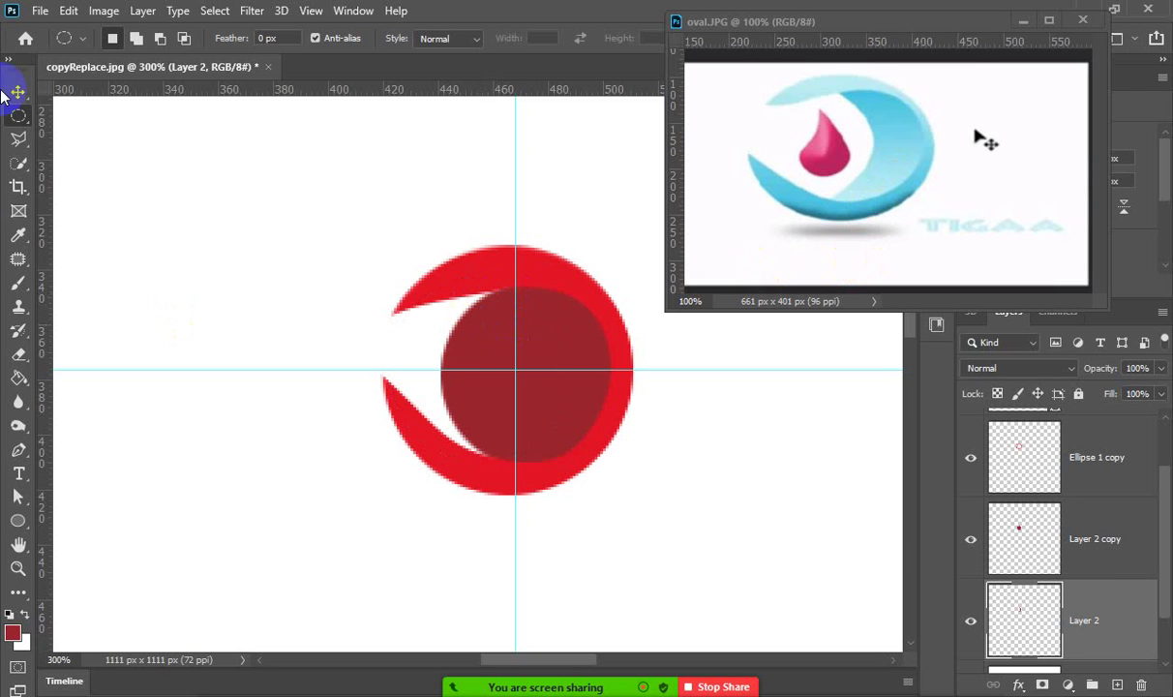
Try to move the dark red circle on Layer 2 copy left, and undo back to the circular selection.
left_click(500, 367)
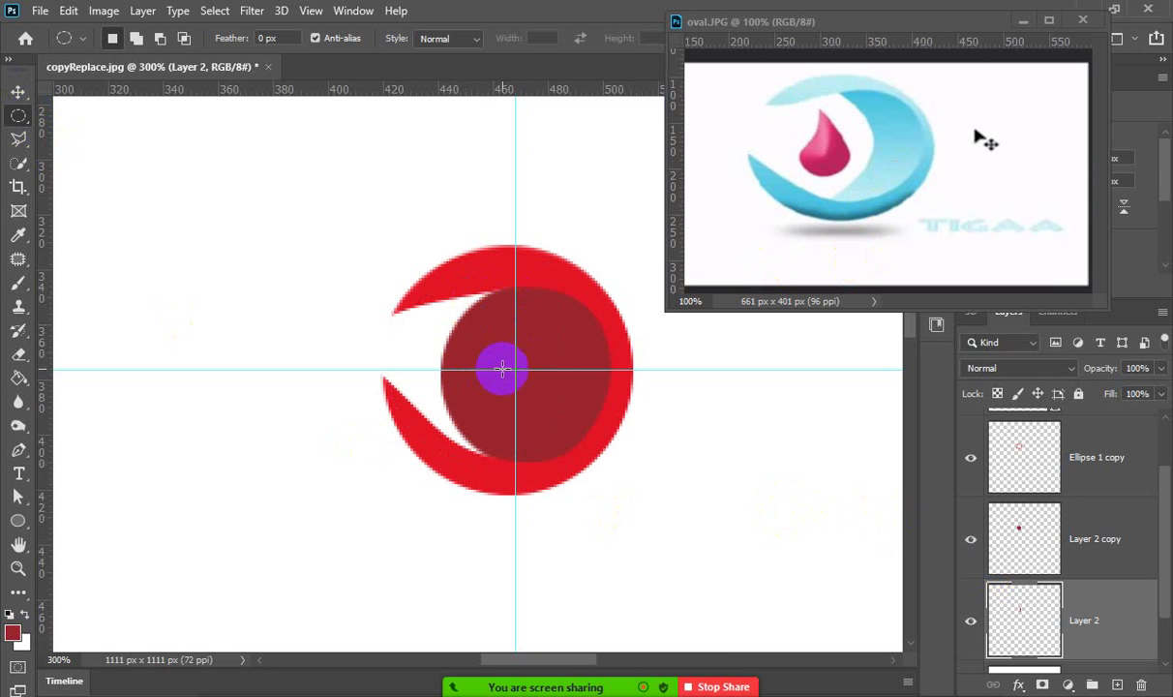
left_click(18, 91)
left_click(504, 384)
left_click(482, 345, "ctrl")
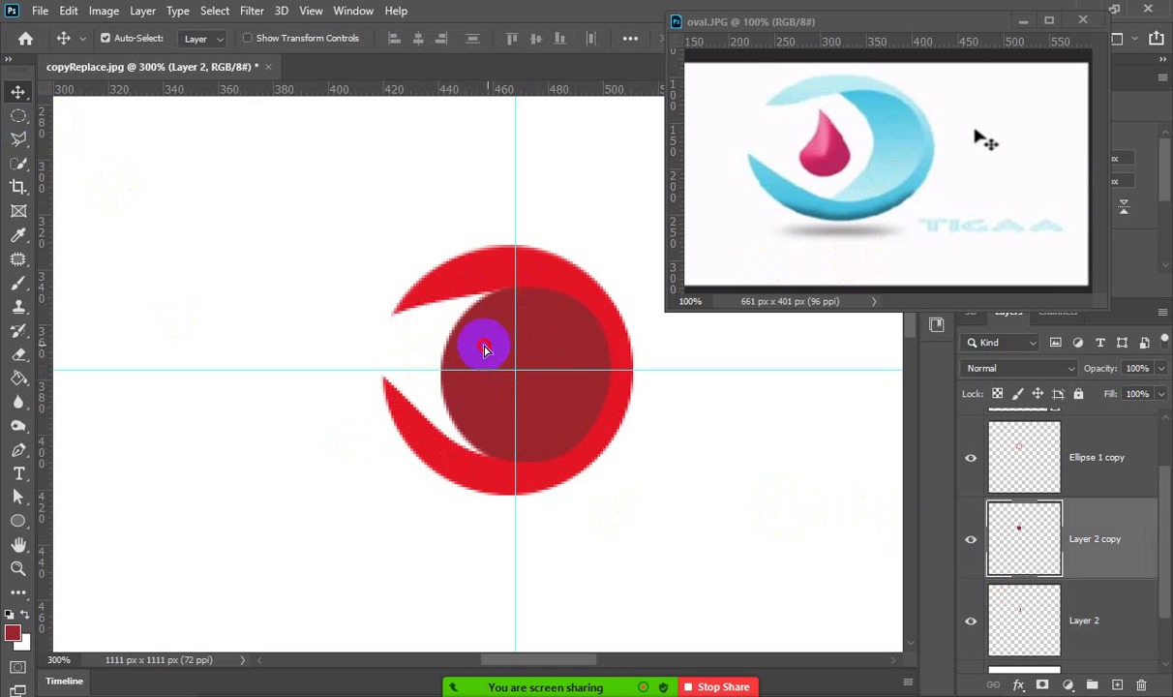
left_click_drag(482, 346, 414, 351)
key("ctrl+z")
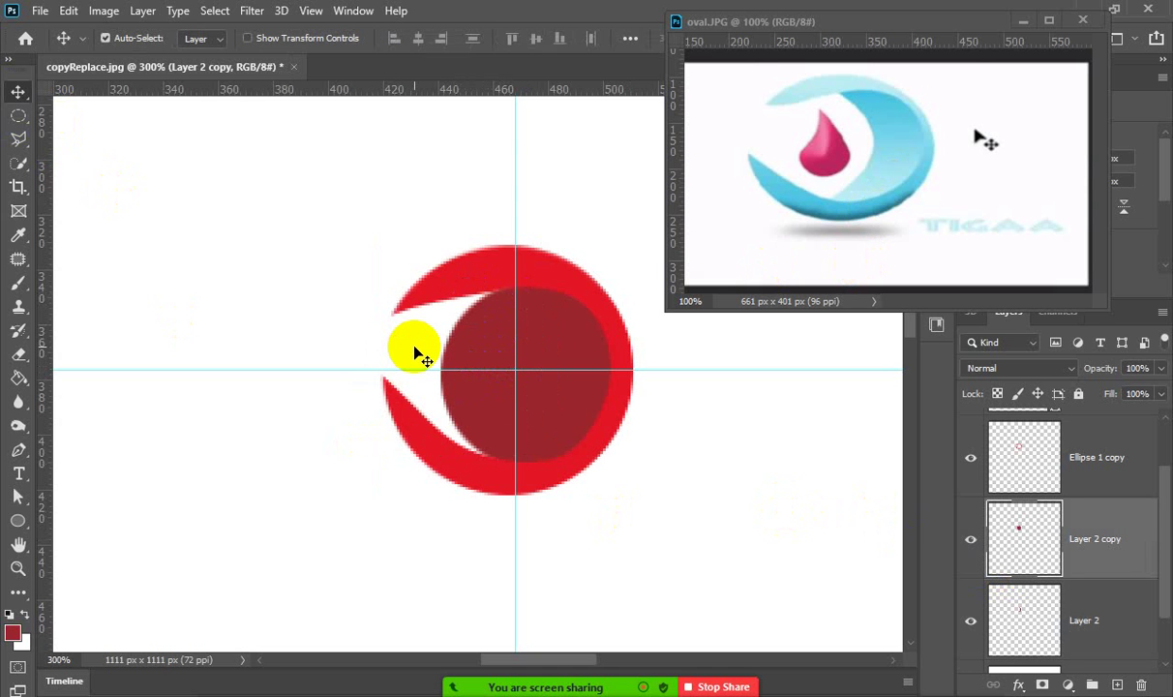
key("ctrl+z")
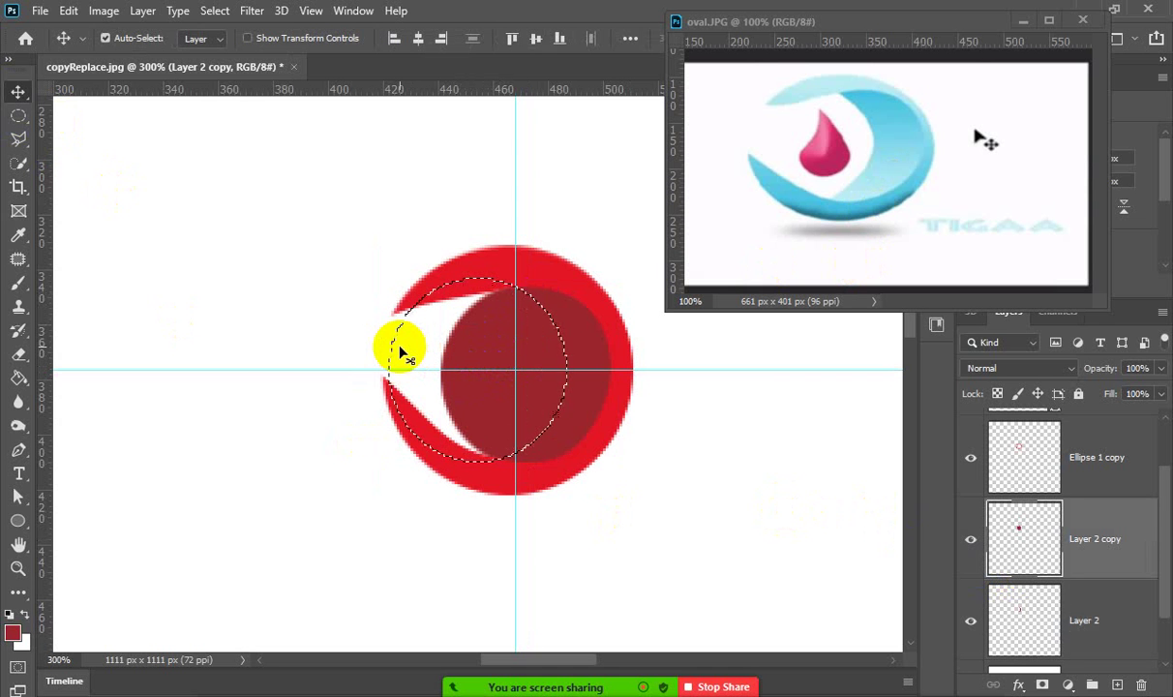
Clear the circular selection, try to move the dark red circle away from the swoosh, and undo the moves.
left_click(473, 365)
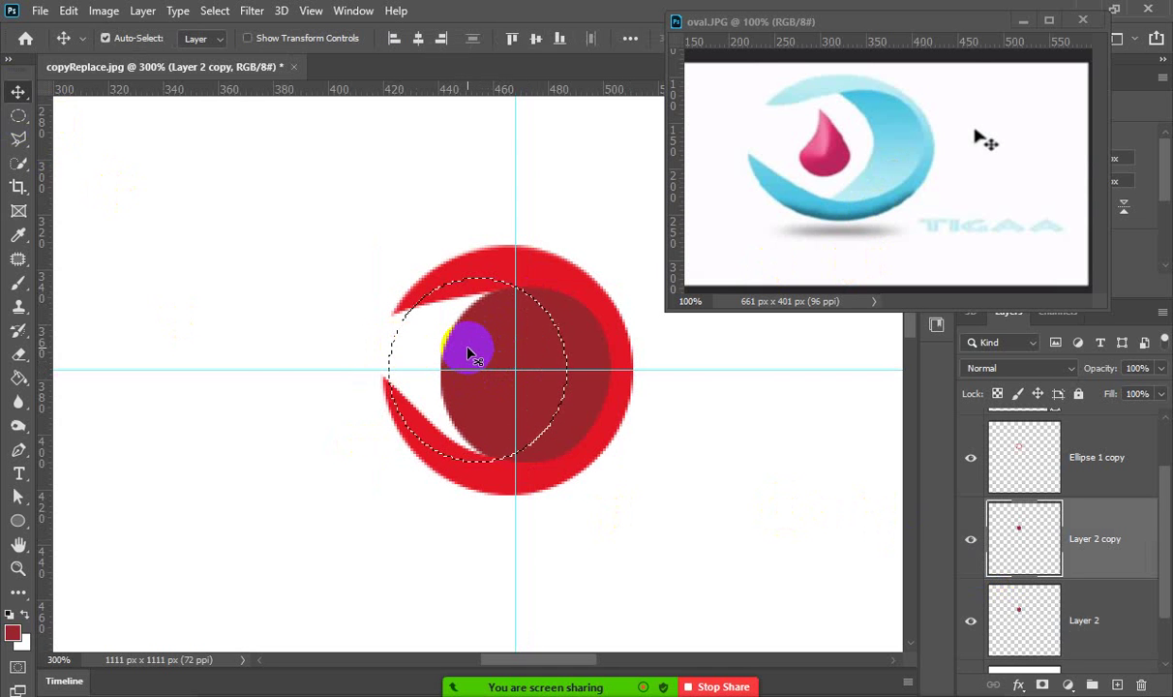
key("ctrl+d")
mouse_move(461, 343)
left_mouse_down()
mouse_move(1162, 341)
mouse_move(1165, 371)
mouse_move(979, 377)
left_mouse_up()
left_click_drag(465, 385, 341, 329)
key("ctrl+z")
key("ctrl+z")
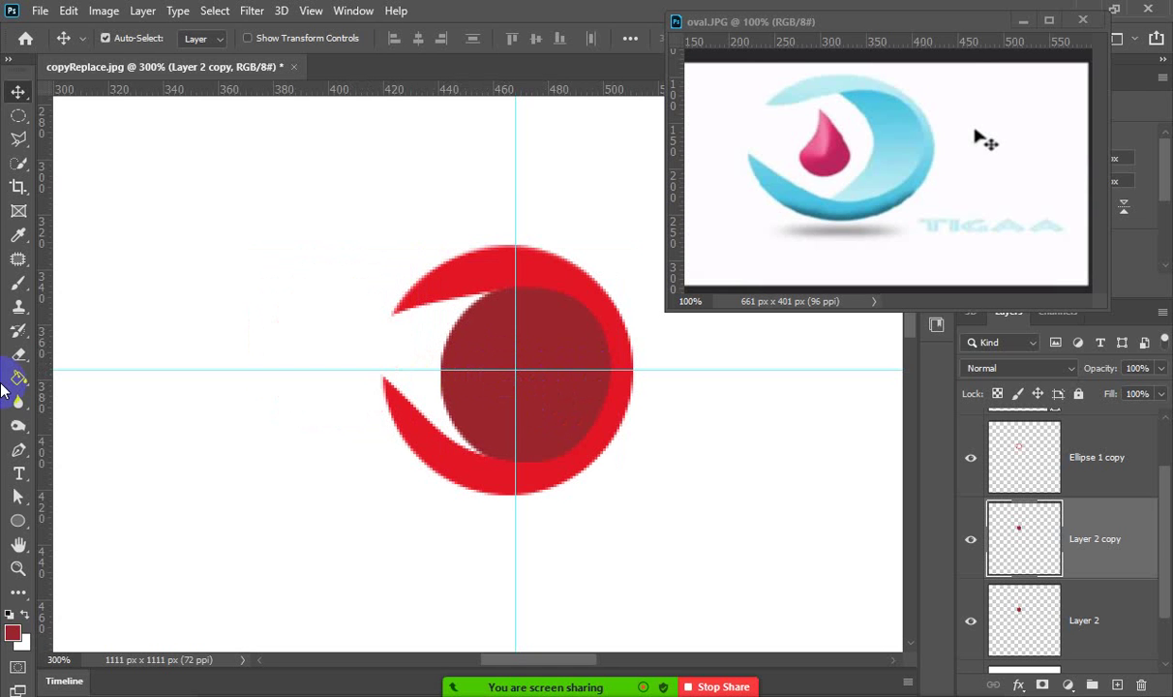
left_click_drag(489, 375, 385, 326)
key("ctrl+z")
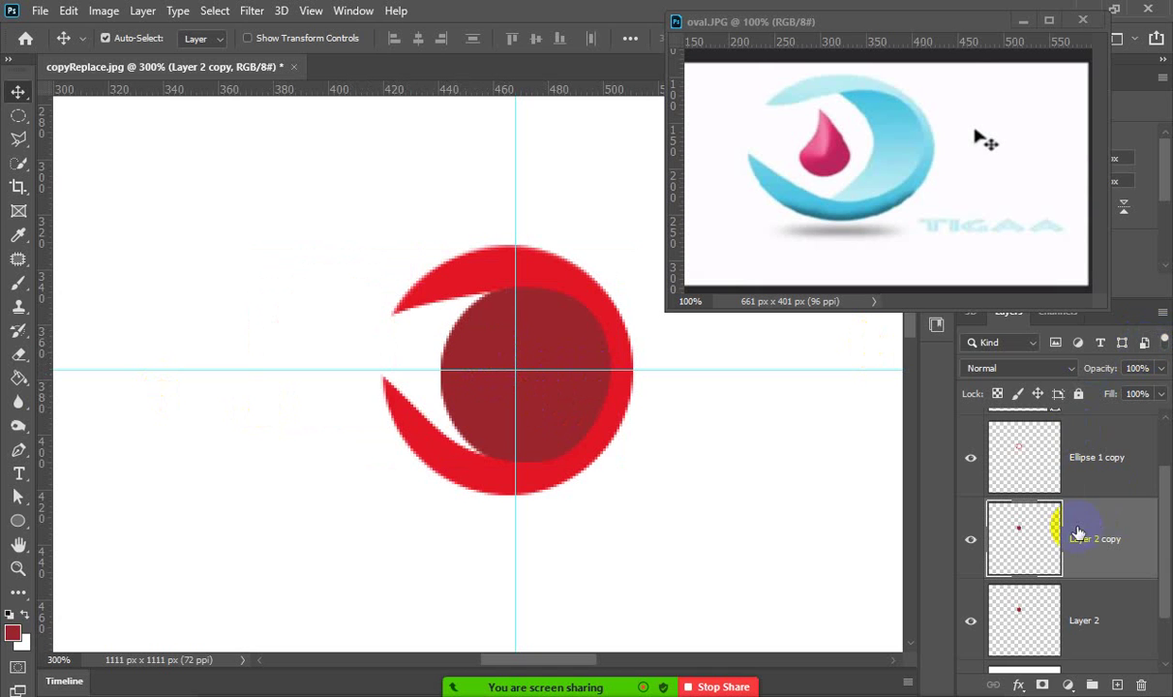
Load the Layer 2 copy circle as a selection and shift only its outline left about 27 px over the swoosh opening.
scroll(1166, 516, "down", 2)
left_click_drag(1034, 554, 1021, 489)
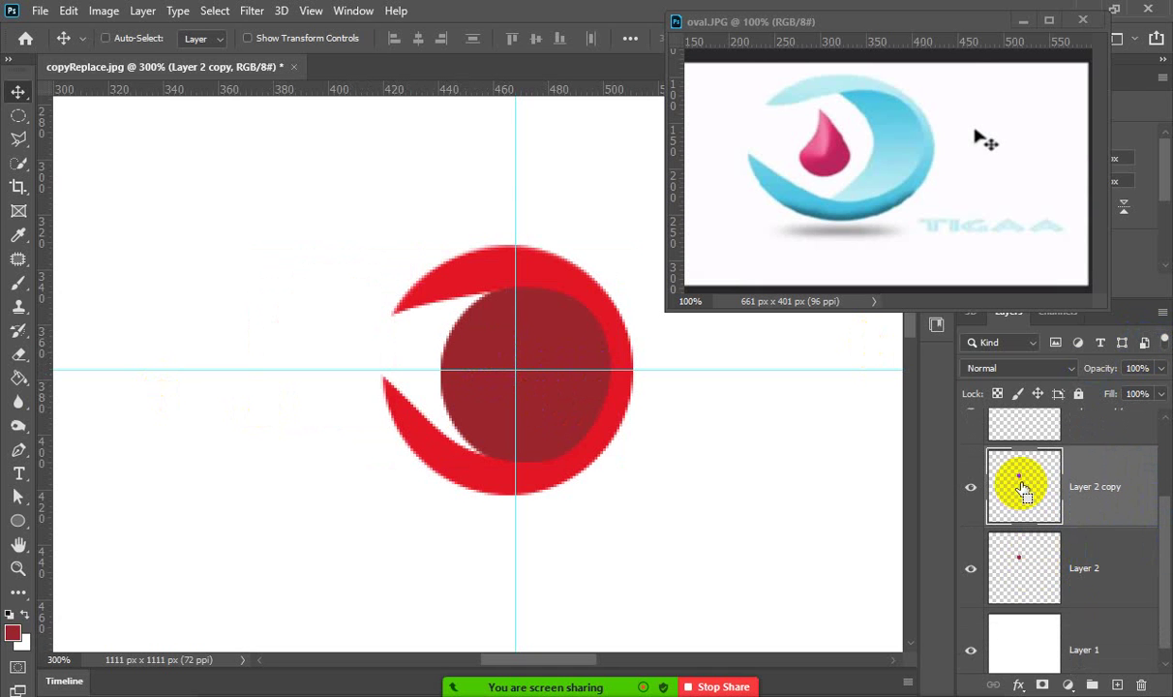
left_click(1023, 490, "ctrl")
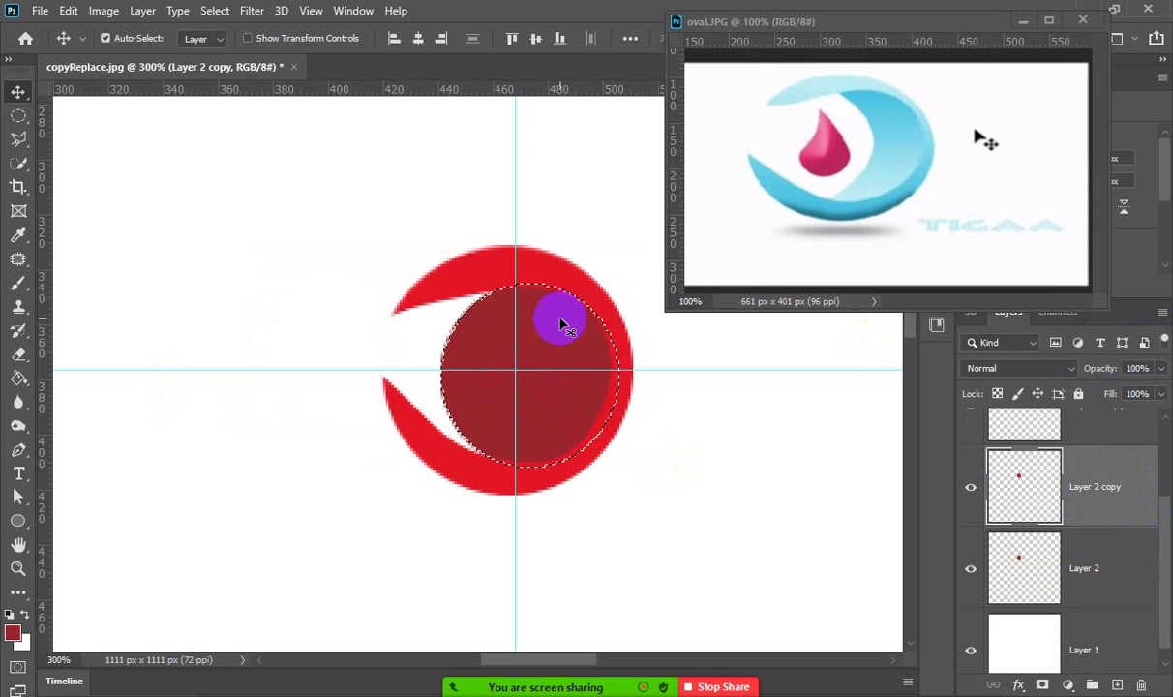
left_click(18, 118)
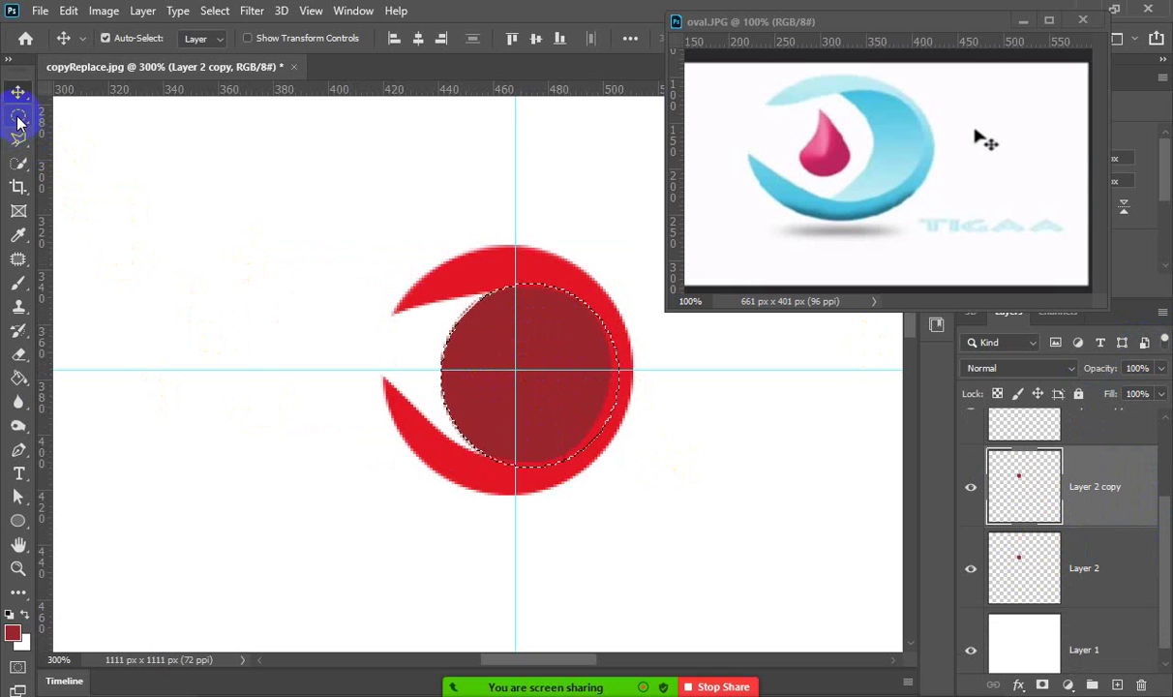
left_click_drag(540, 337, 471, 335)
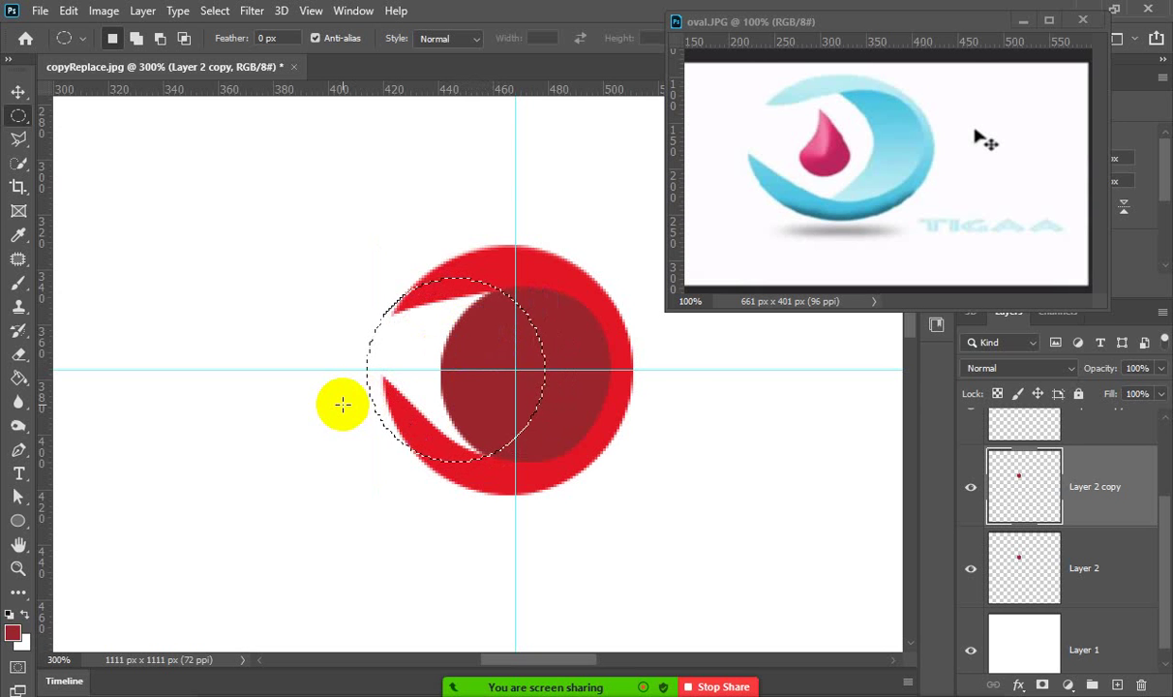
left_click(538, 344)
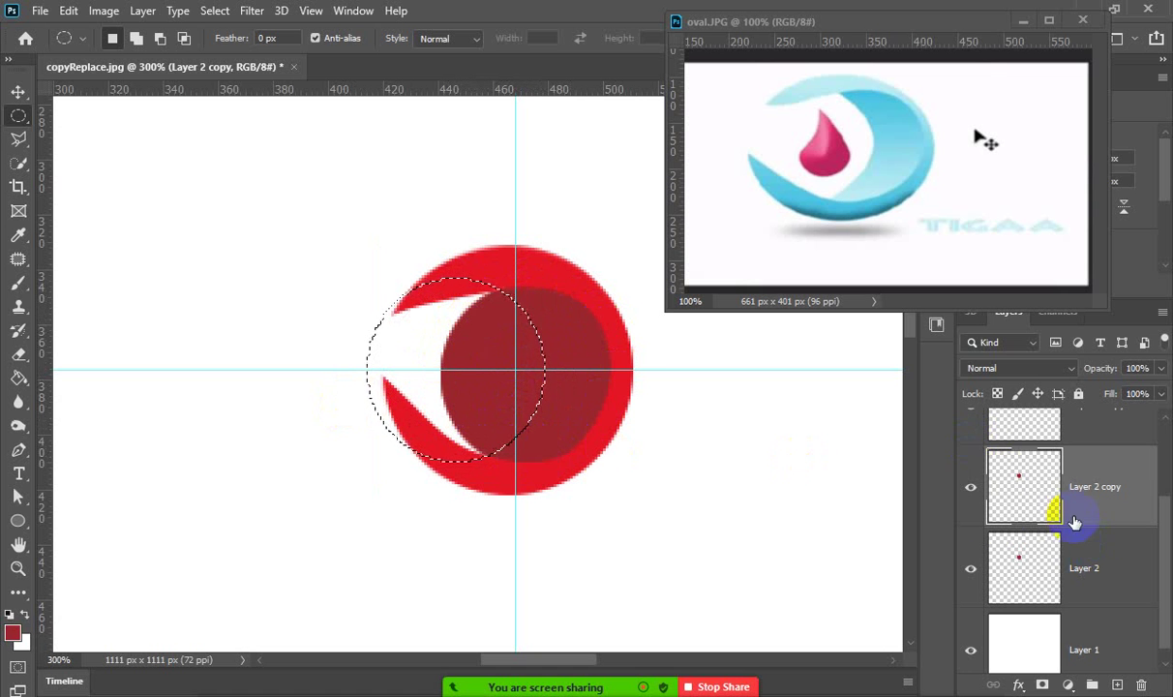
Select Layer 2 and toggle the visibility of Layer 2 and Layer 2 copy to compare them, leaving only the copy hidden.
left_click(1033, 564)
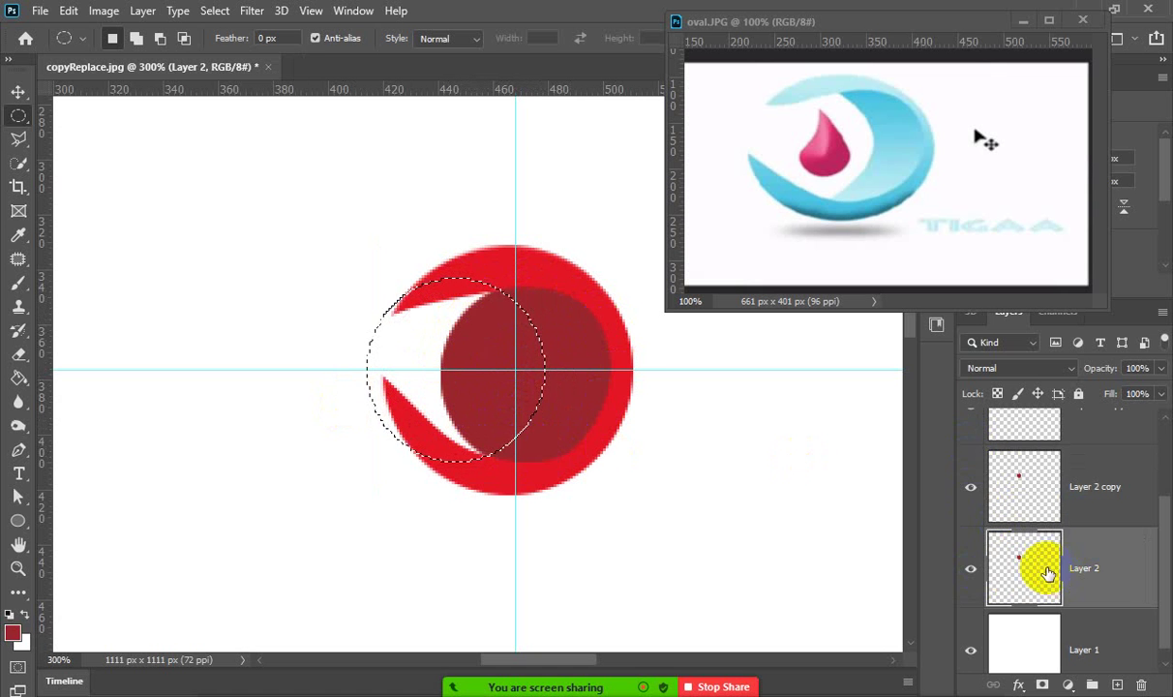
left_click(971, 570)
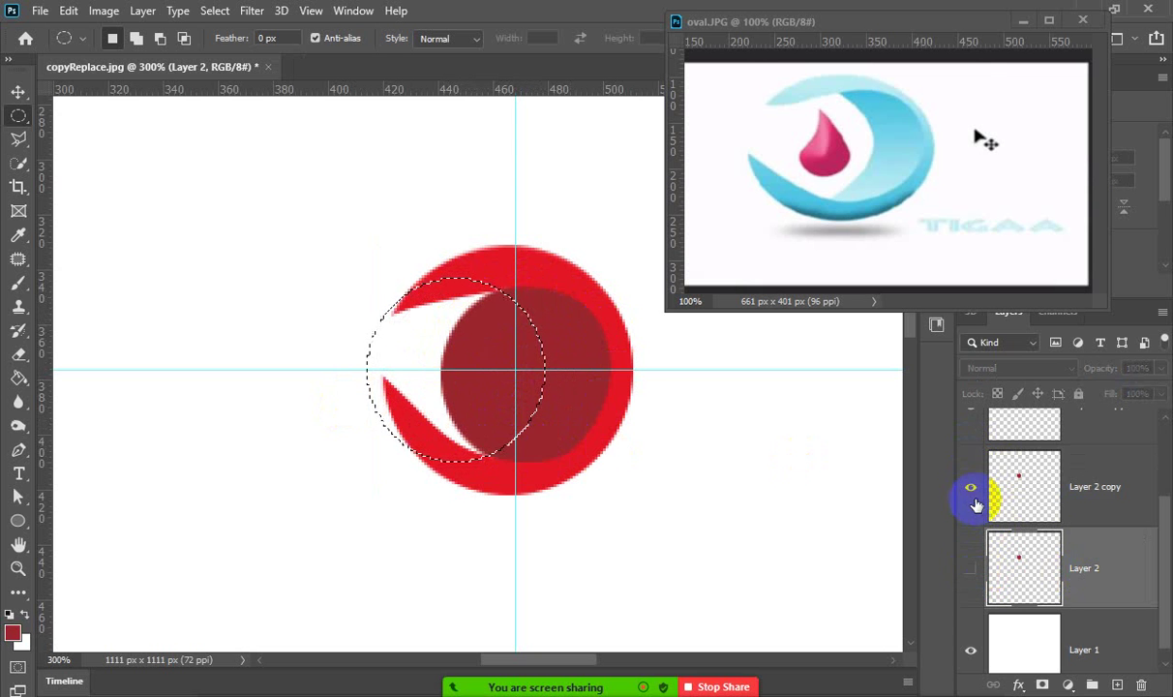
left_click(971, 496)
left_click(970, 571)
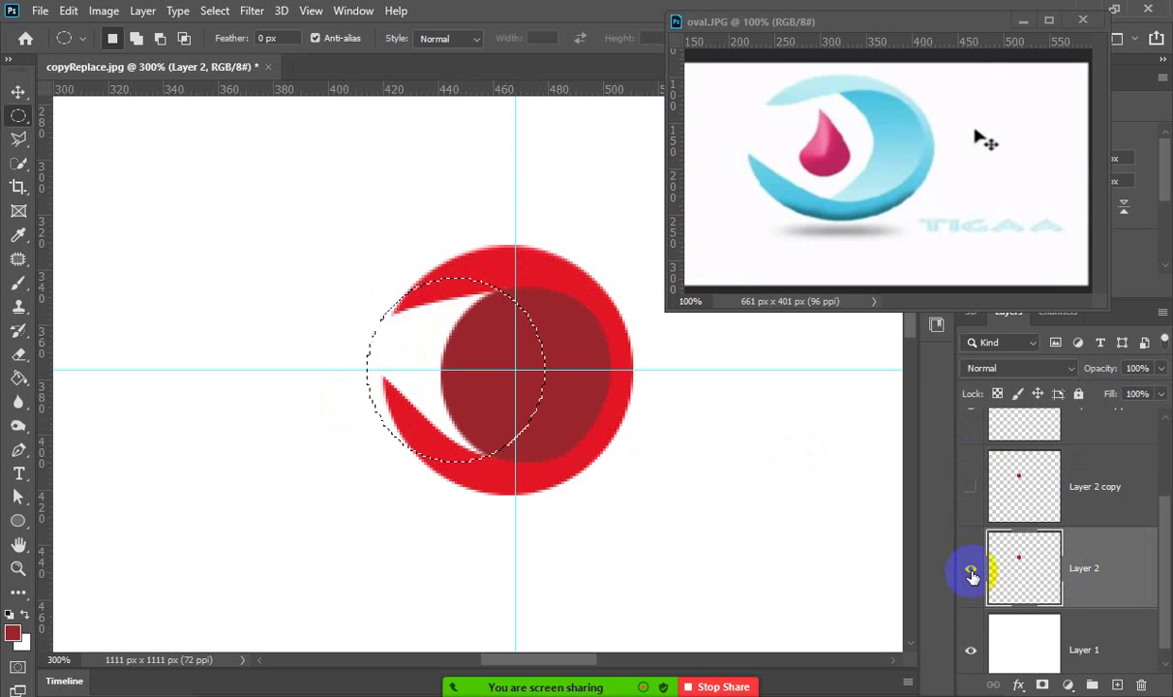
left_click(971, 575)
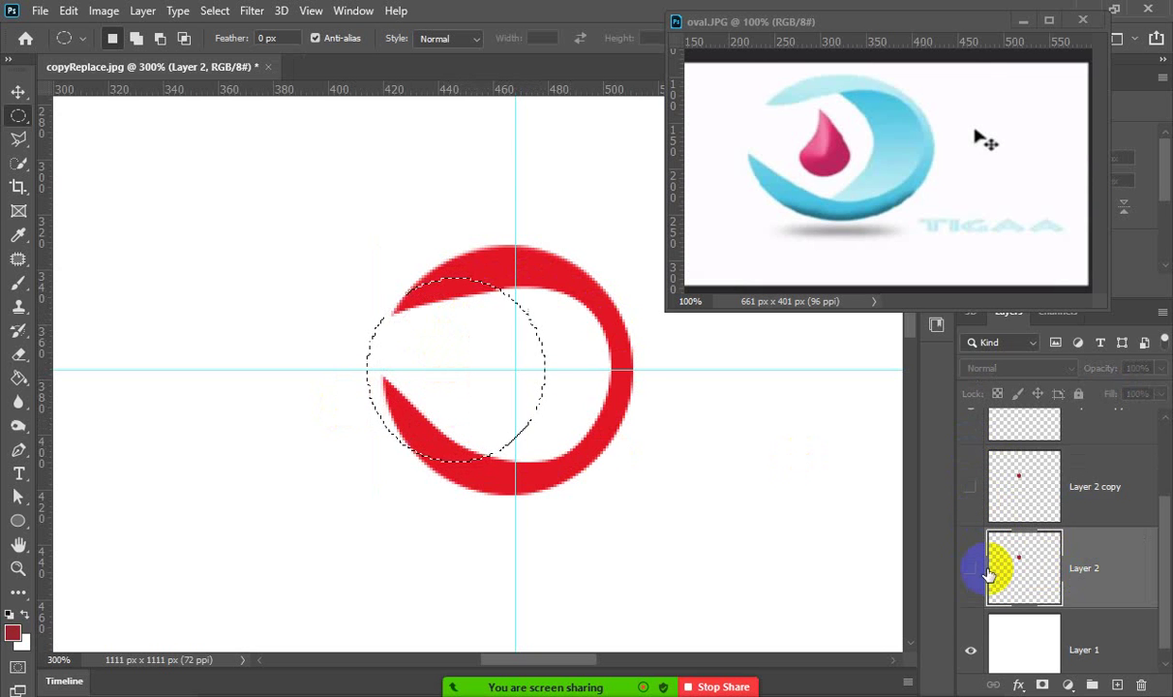
left_click(972, 571)
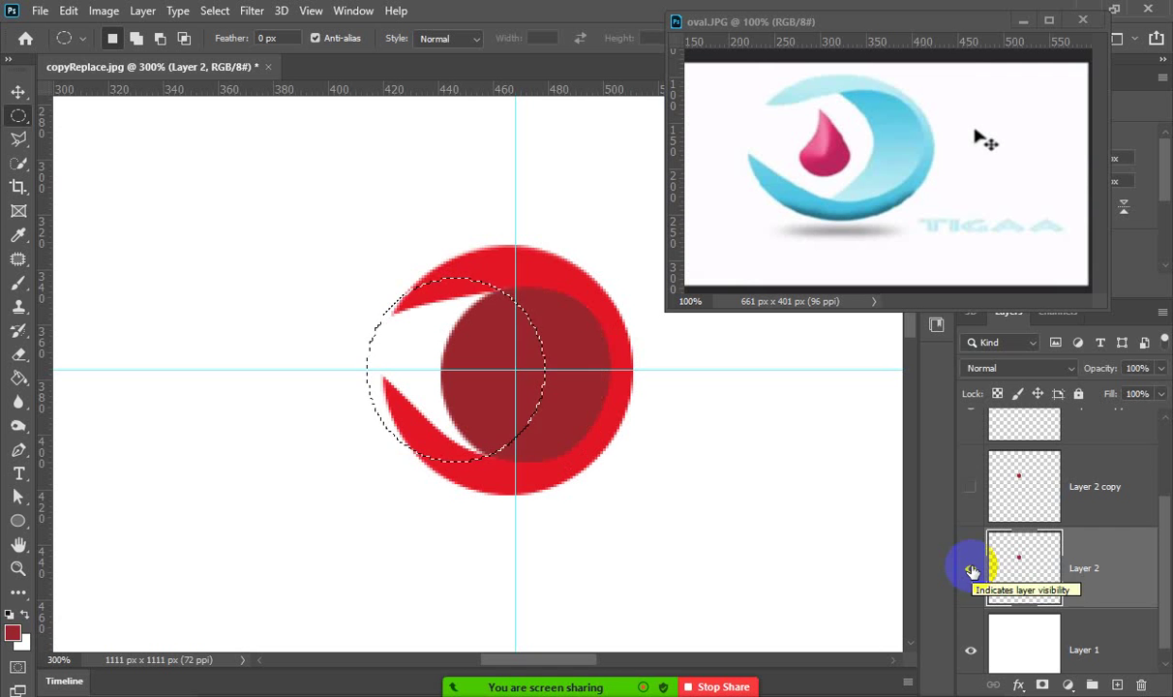
left_click(973, 489)
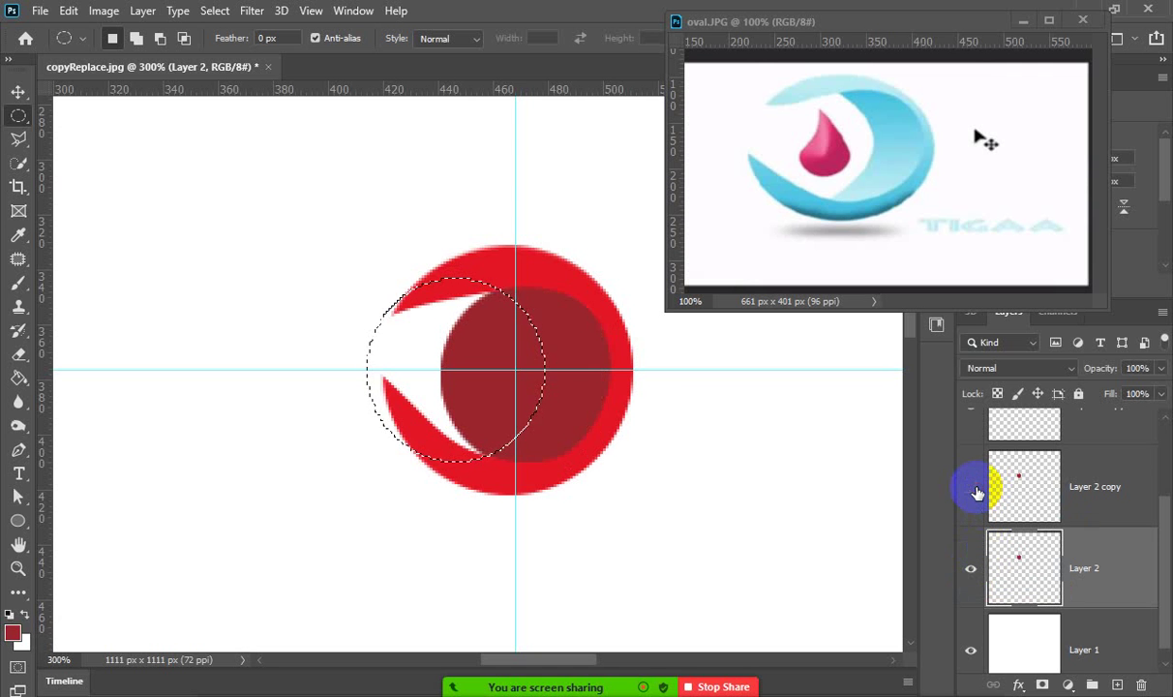
left_click(973, 490)
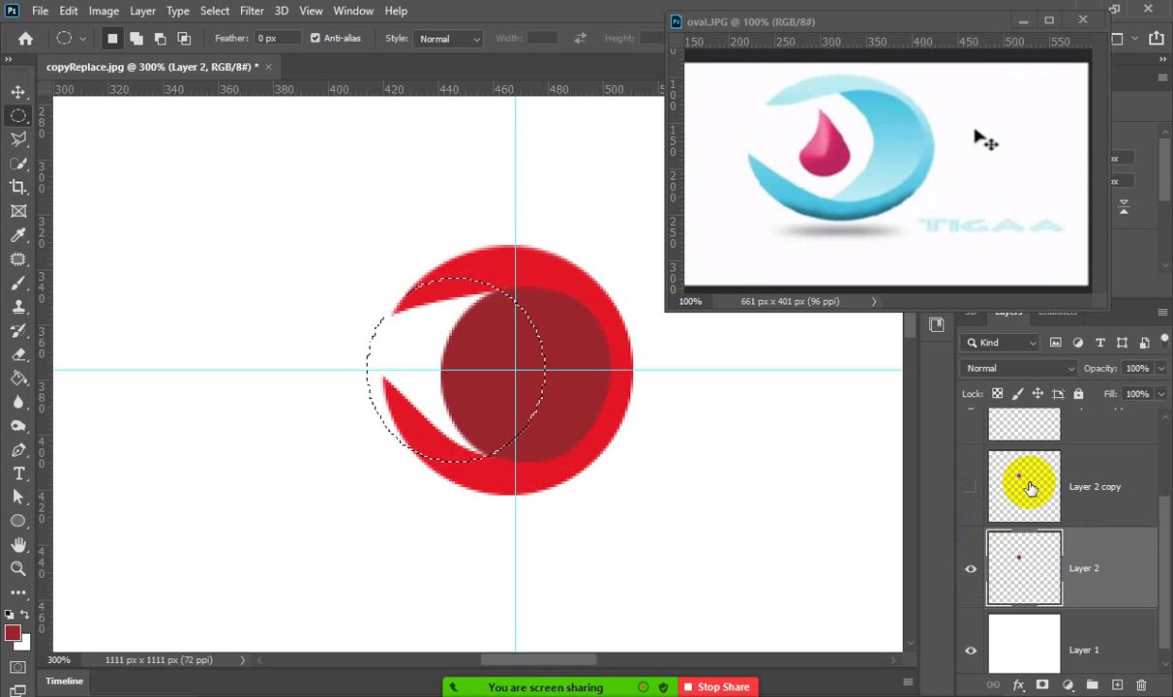
left_click(972, 487)
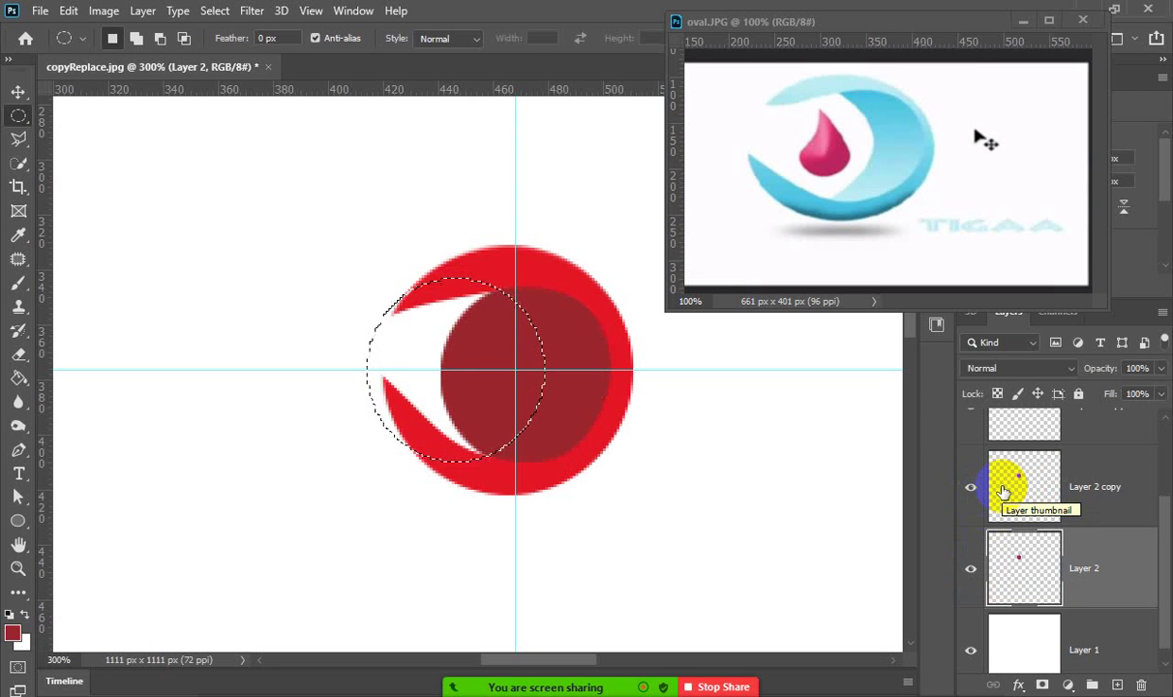
left_click(970, 488)
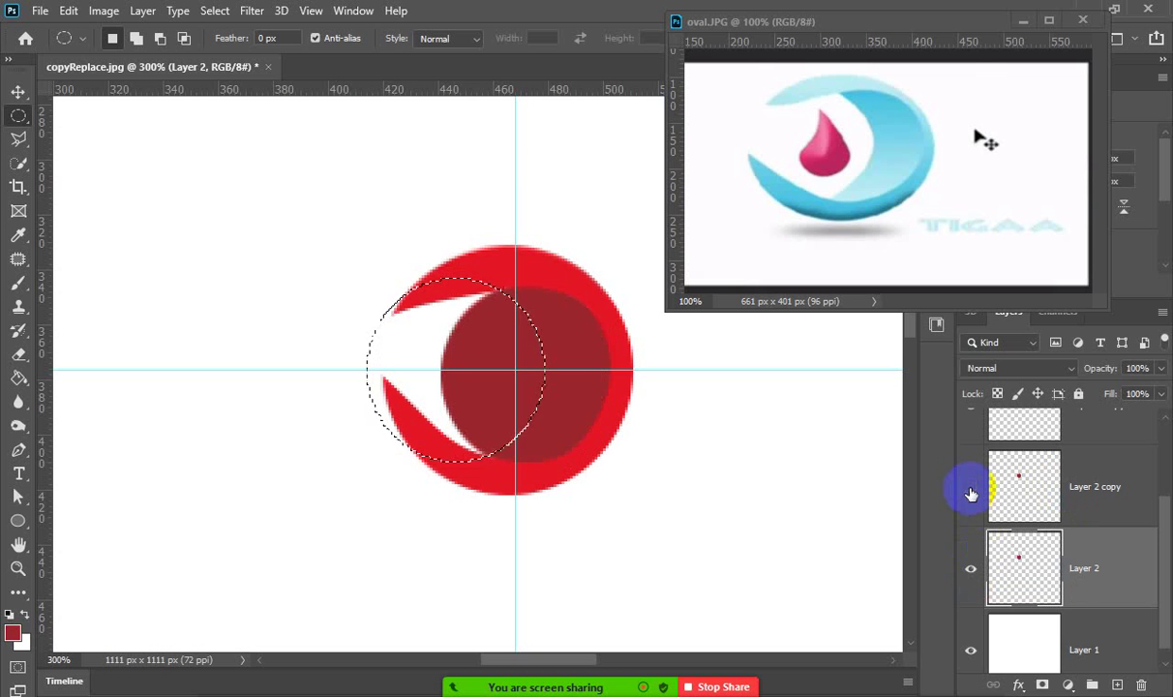
Cut the shifted circular selection out of Layer 2 to leave a dark red crescent, with Layer 2 copy hidden, and deselect.
left_click(972, 573)
left_click(971, 490)
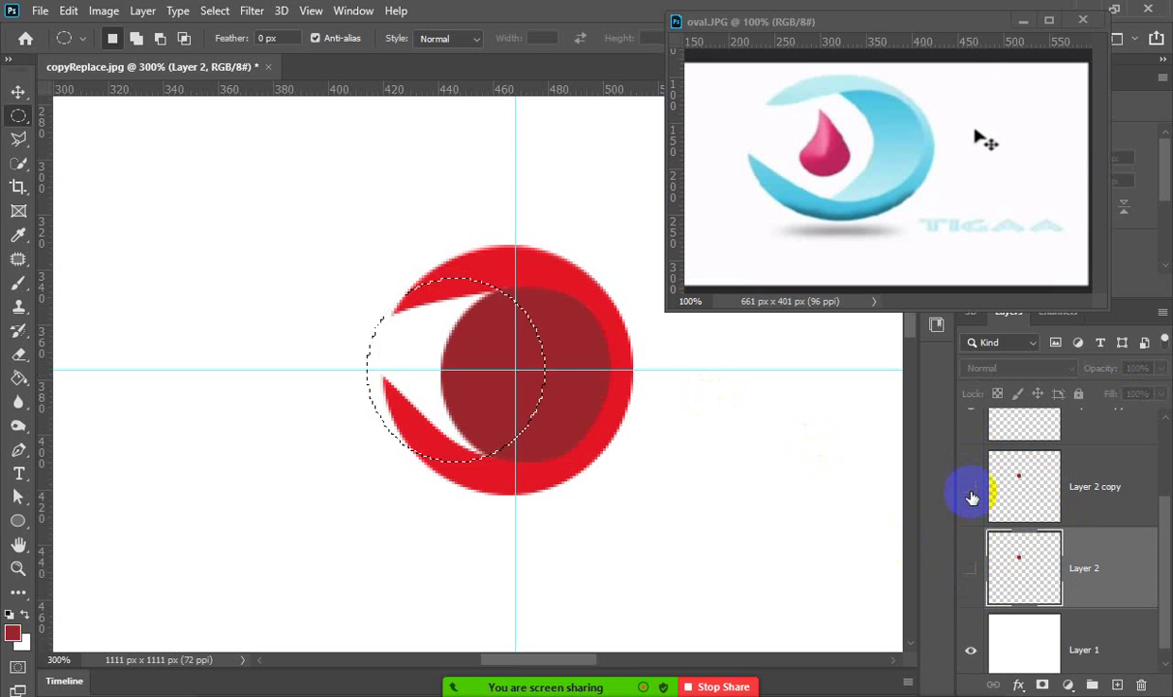
left_click(970, 491)
left_click(971, 569)
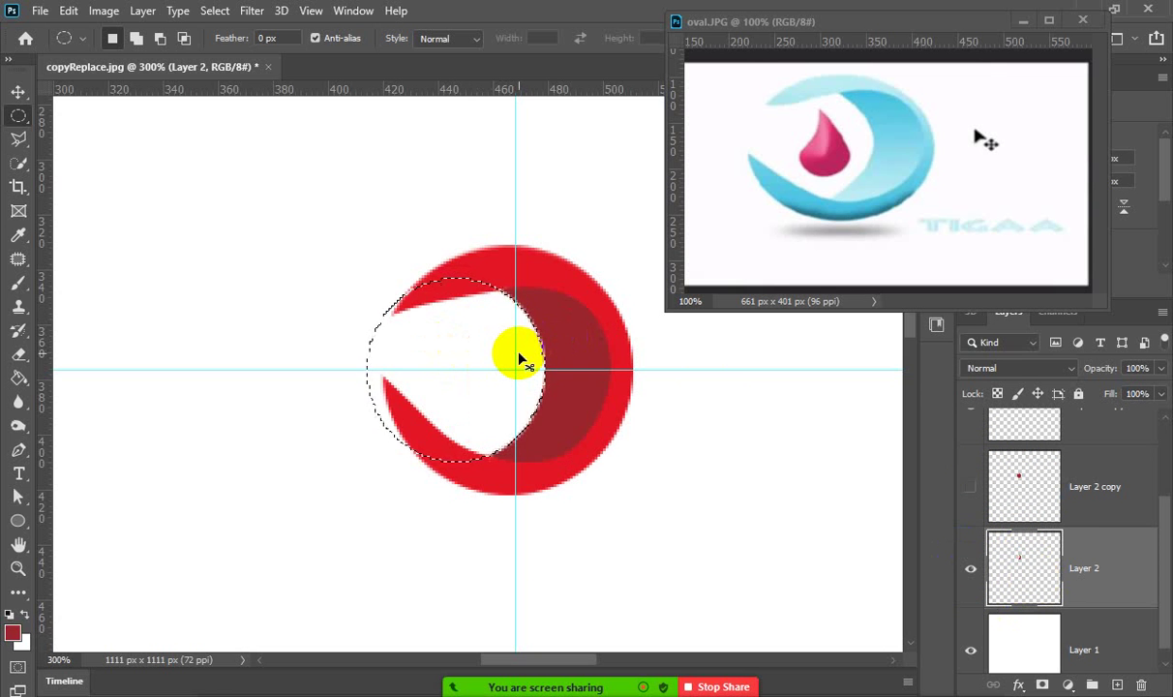
key("ctrl+d")
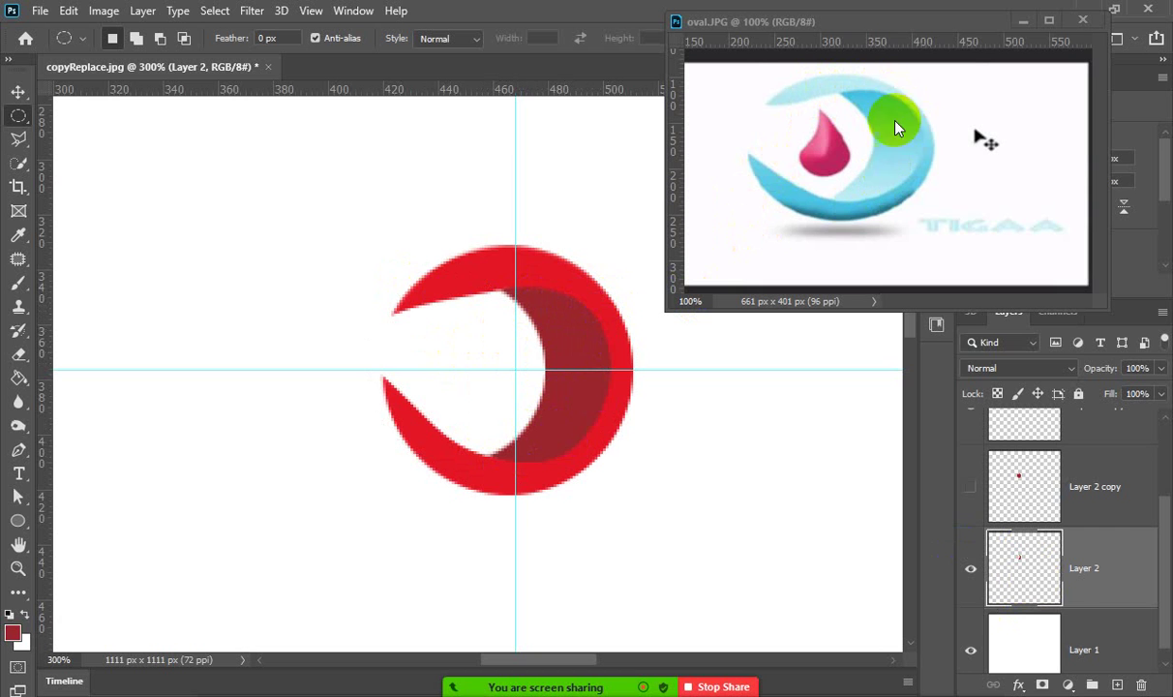
left_click(602, 422)
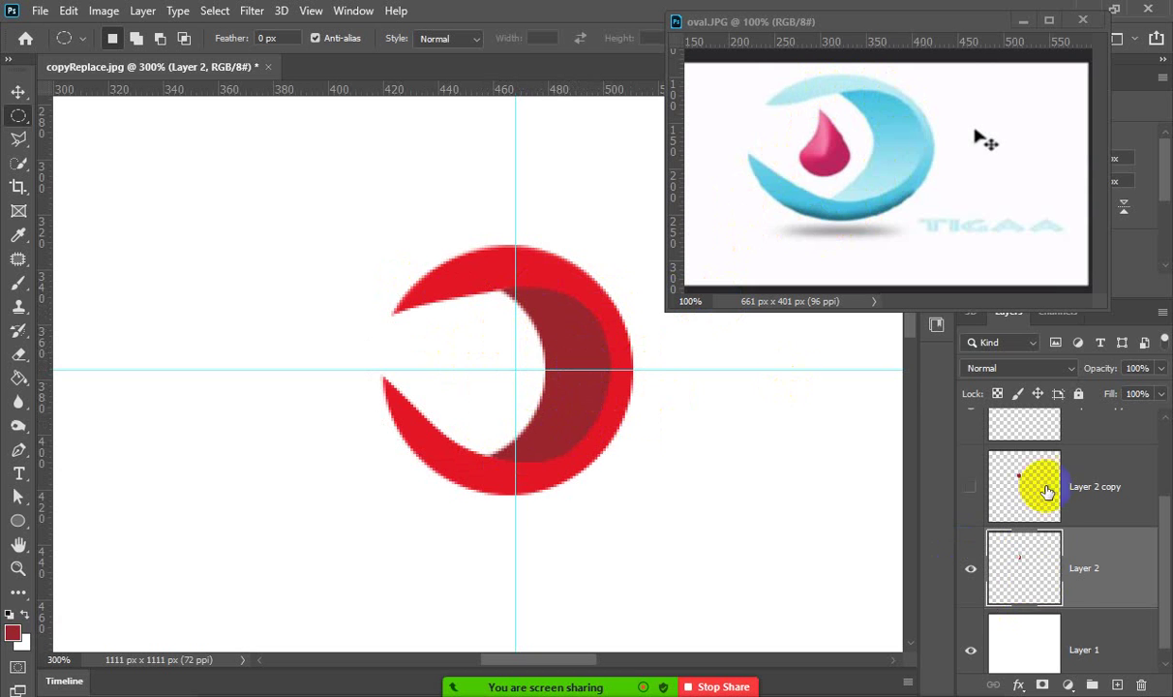
Select Layer 2 copy and Layer 2 together and hide both, leaving only the red swoosh showing.
left_click(971, 486)
left_click(1103, 486)
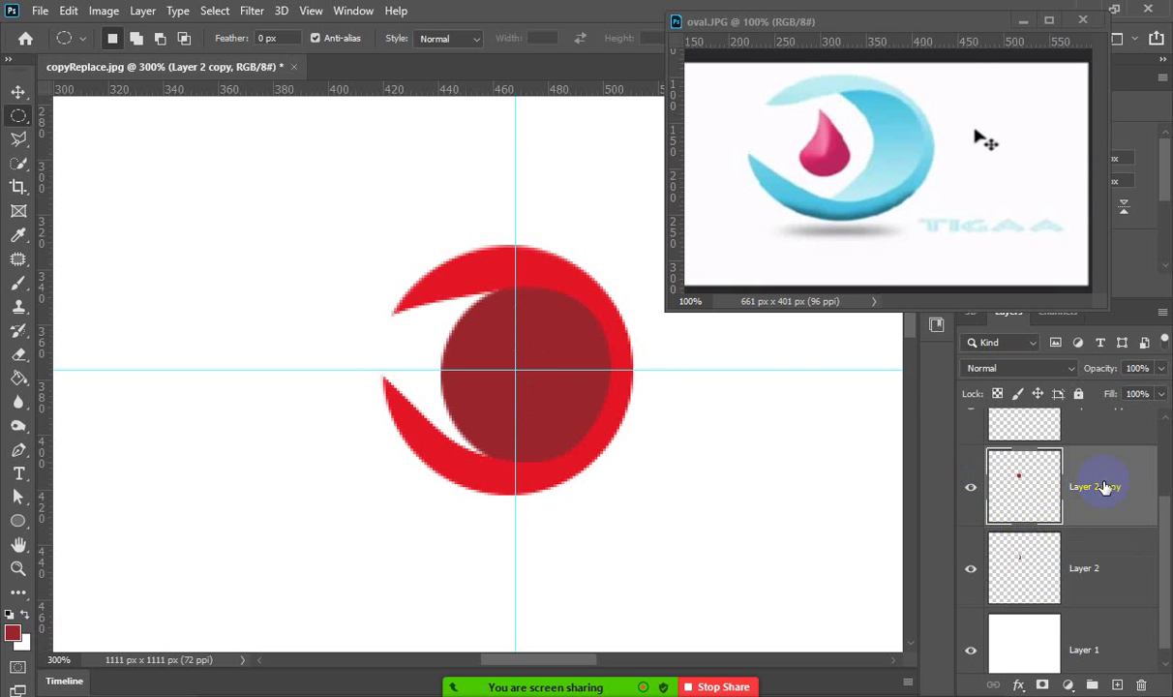
left_click(1109, 577, "shift")
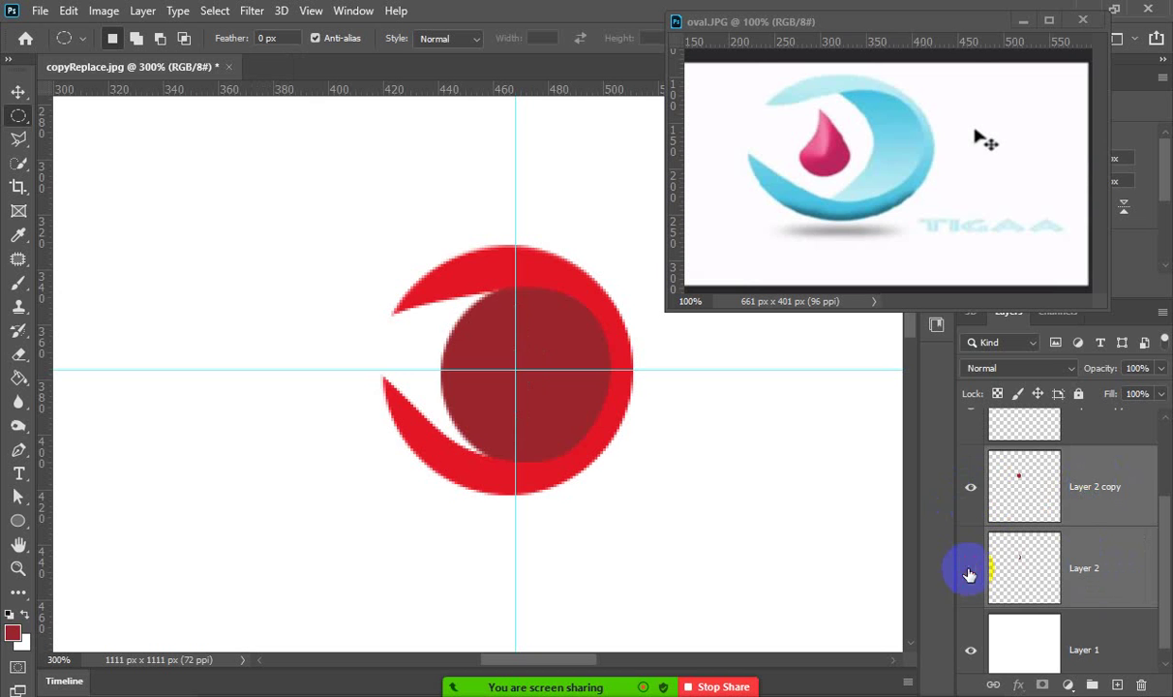
left_click_drag(969, 575, 973, 495)
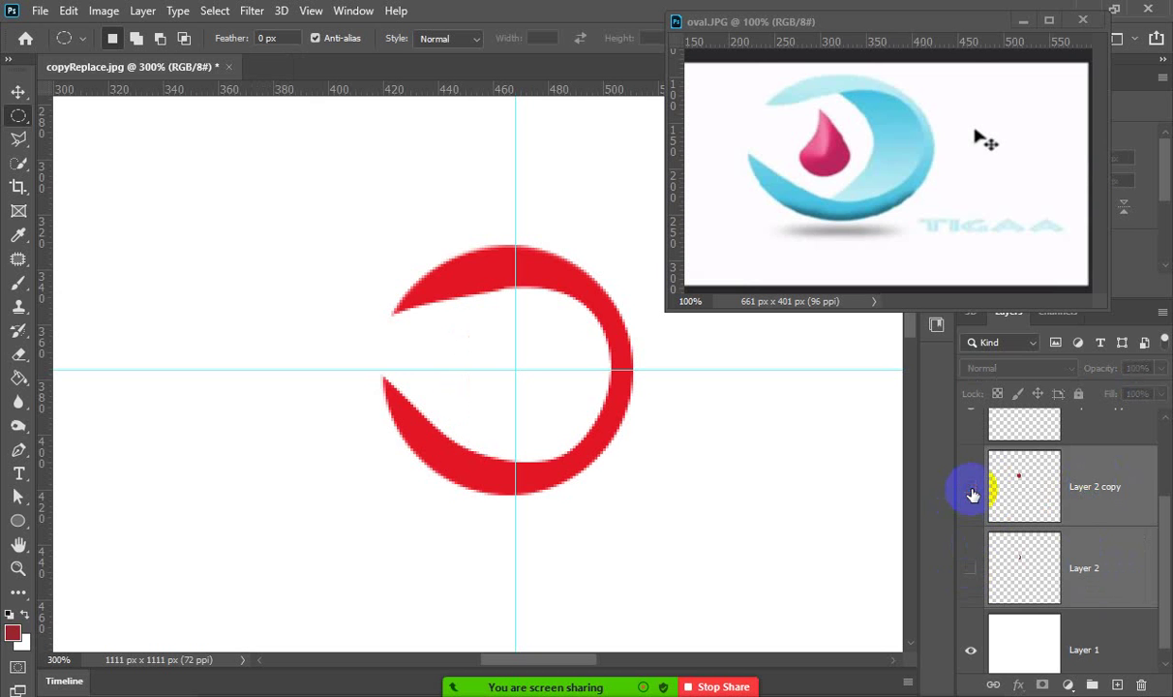
Draw a closed crescent path with the Pen tool between the swoosh's inner upper and lower edges, curving along its inner right side.
left_click(17, 453)
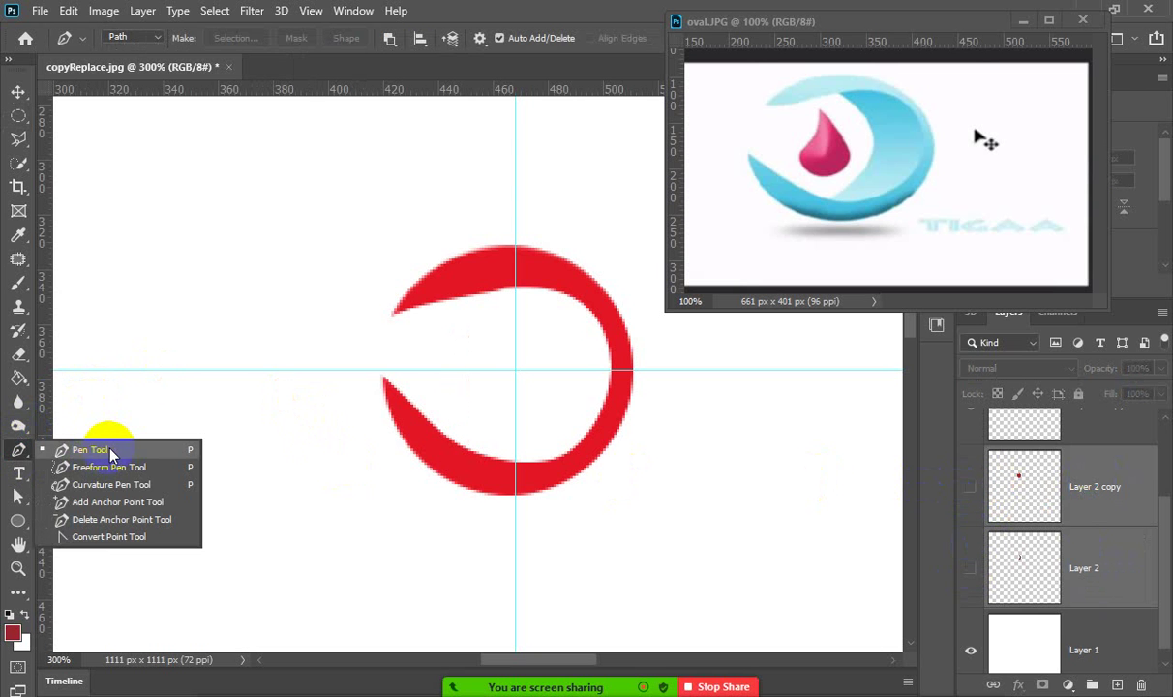
left_click(103, 450)
left_click(494, 300)
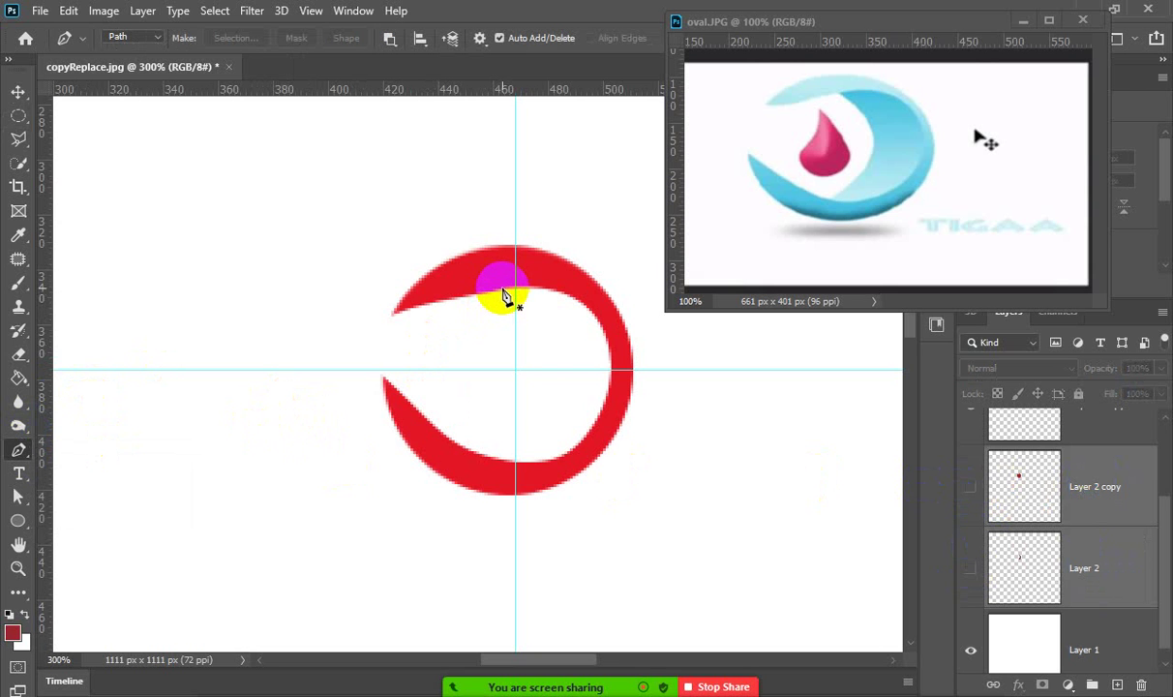
left_click(482, 461)
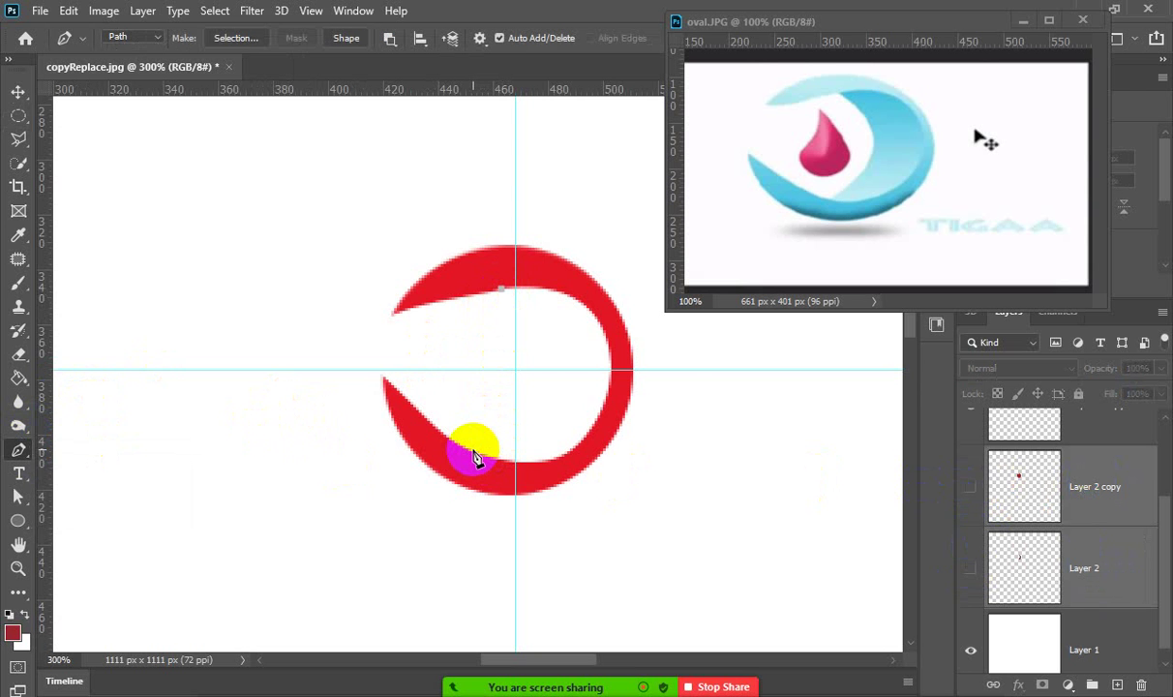
left_click_drag(474, 459, 348, 534)
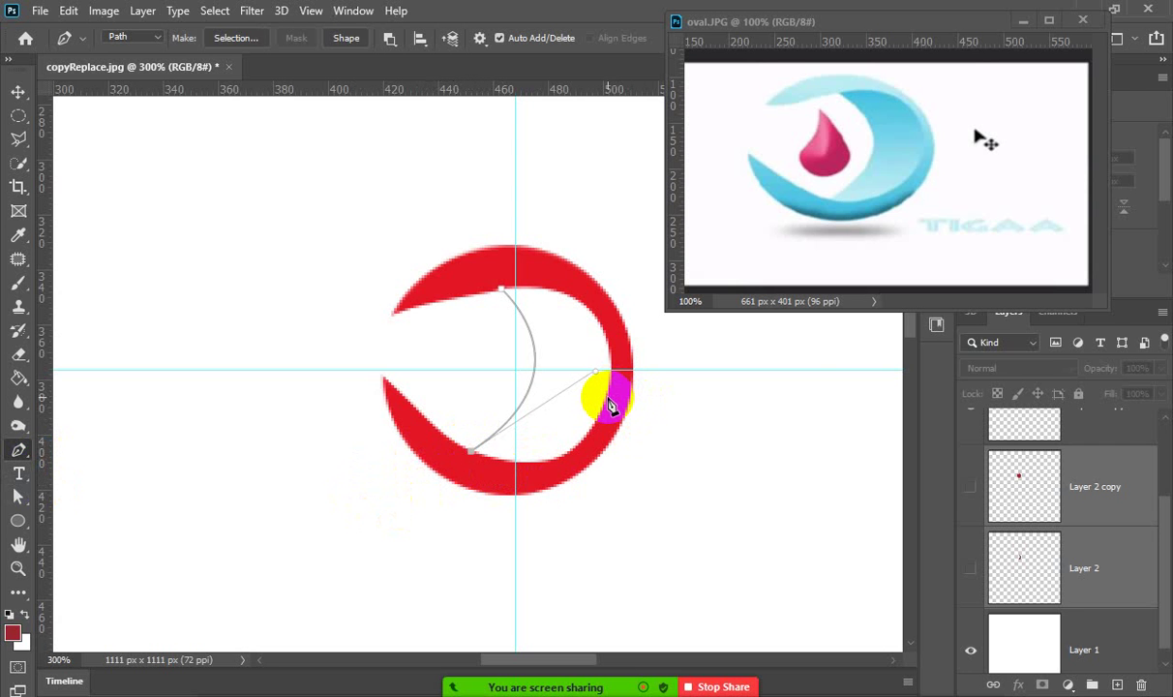
left_click_drag(613, 399, 598, 267)
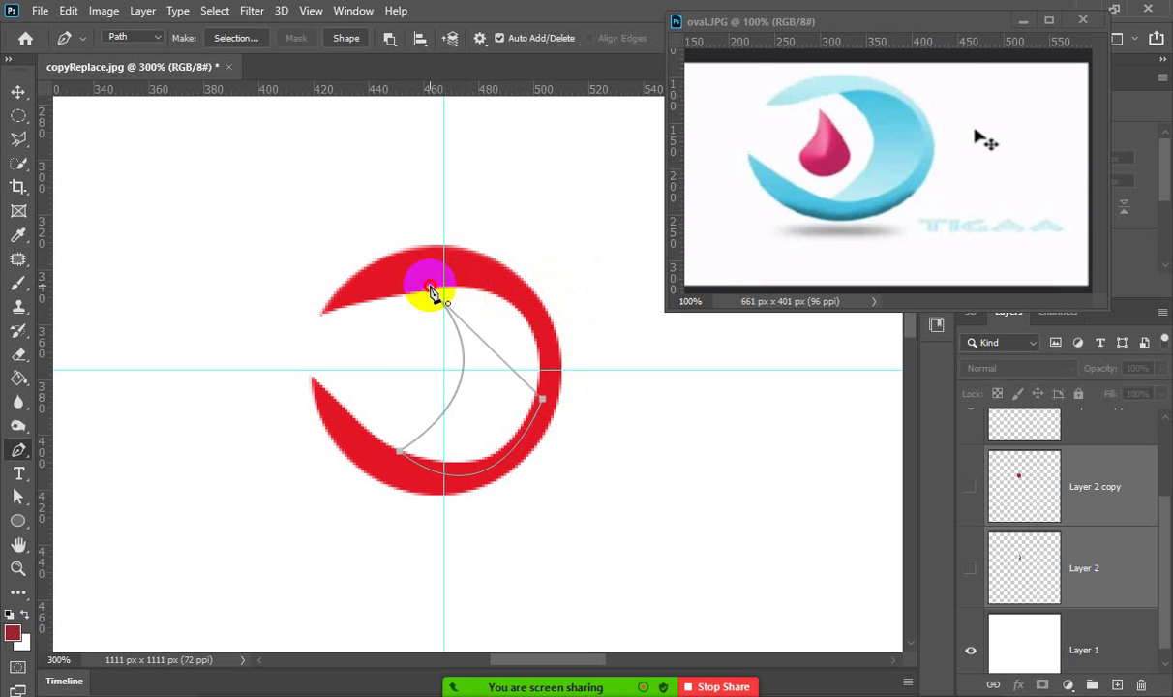
left_click_drag(431, 292, 300, 324)
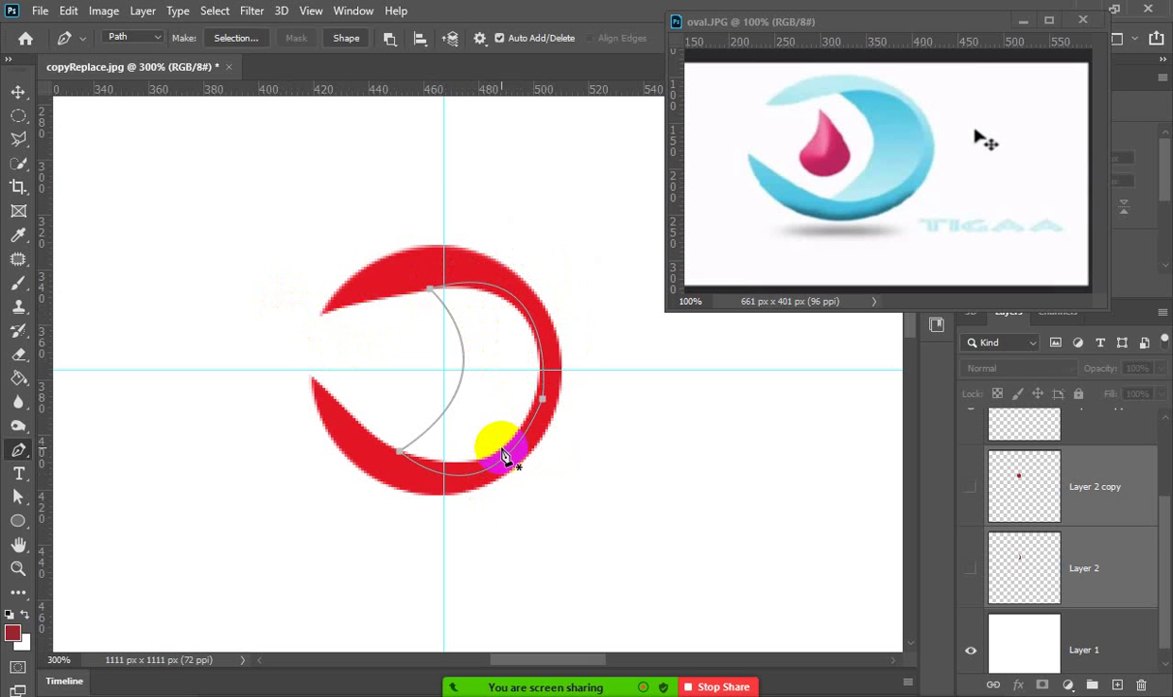
Convert the crescent path into a new anti-aliased selection with a feather radius of 0 pixels.
right_click(461, 401)
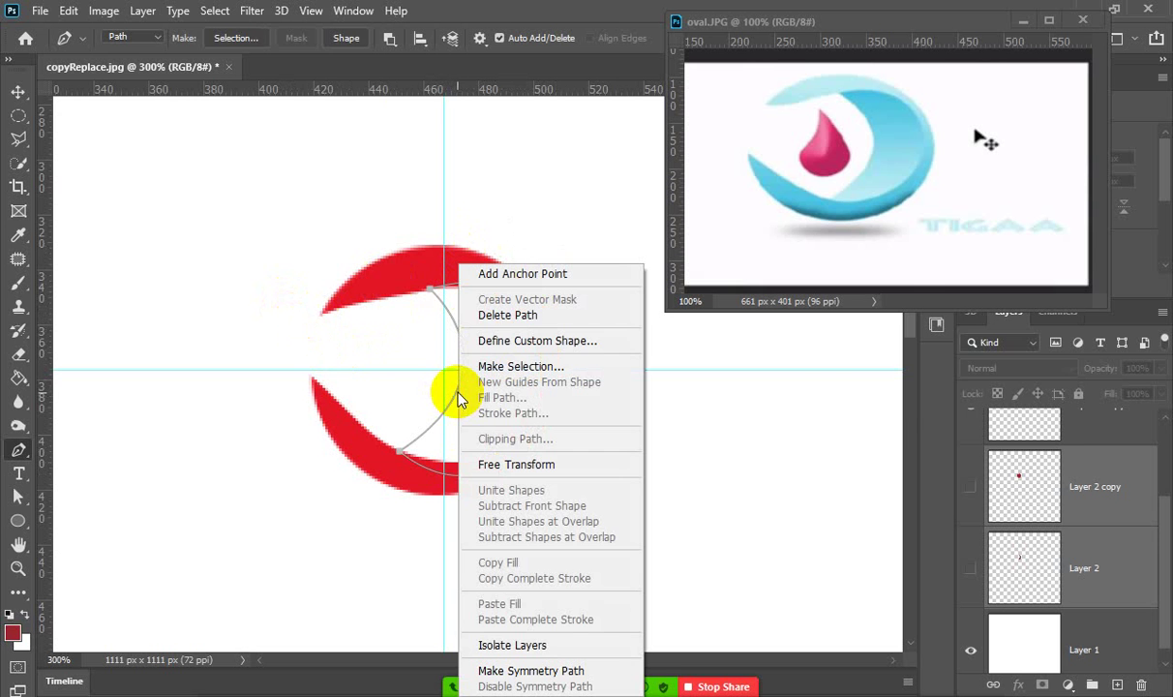
left_click(484, 366)
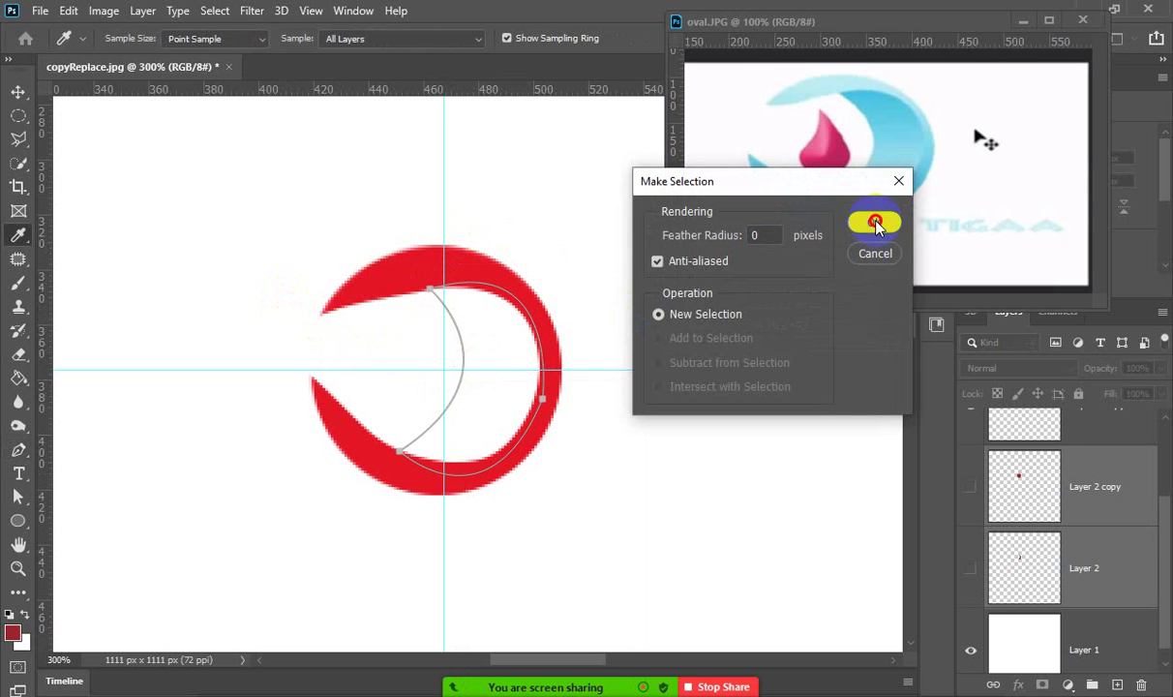
key("Return")
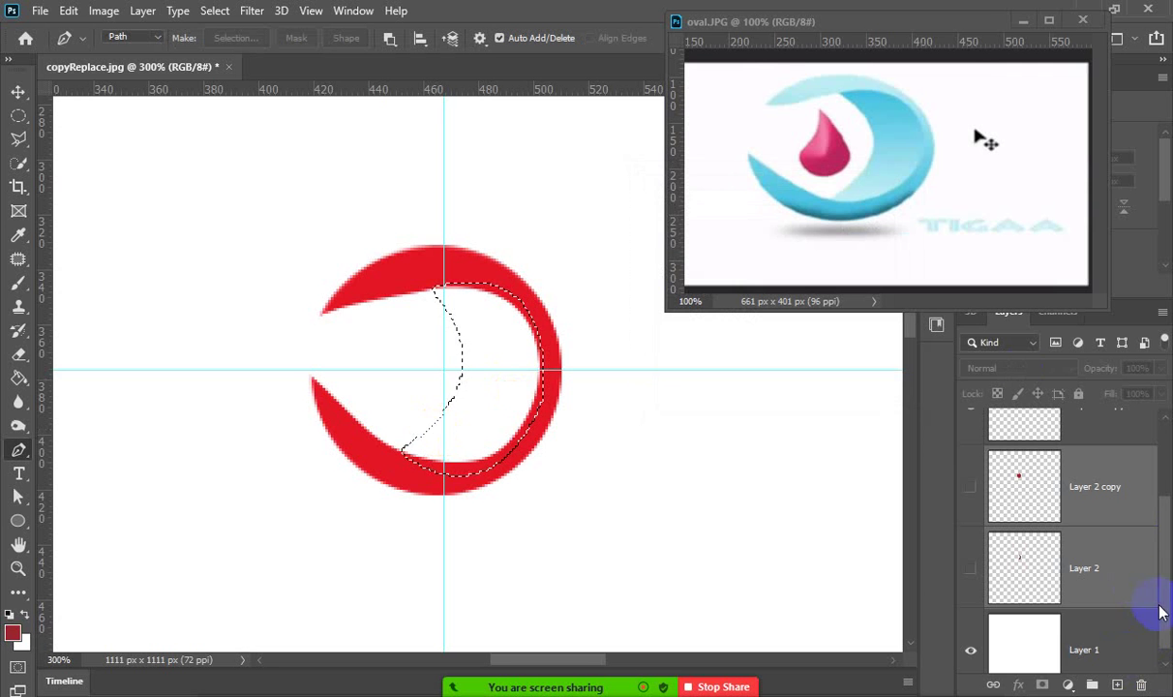
Create a new empty layer directly beneath Ellipse 1 copy, keeping the red swoosh layer visible.
scroll(1157, 580, "up", 1)
scroll(1166, 571, "up", 1)
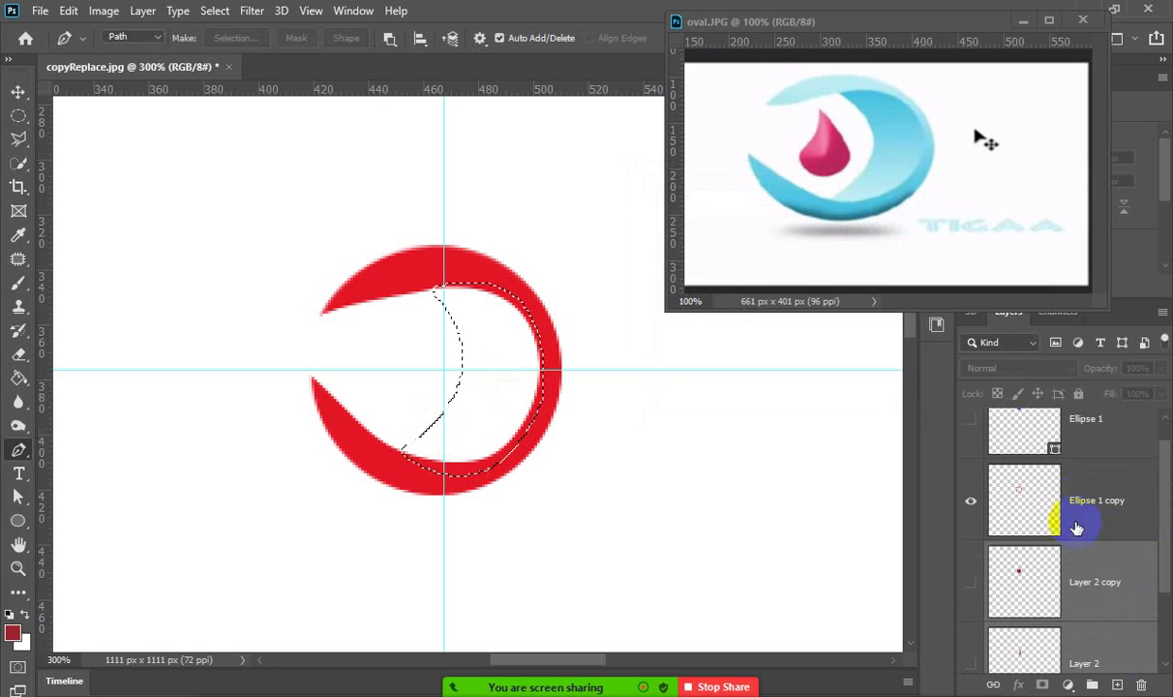
left_click(985, 515)
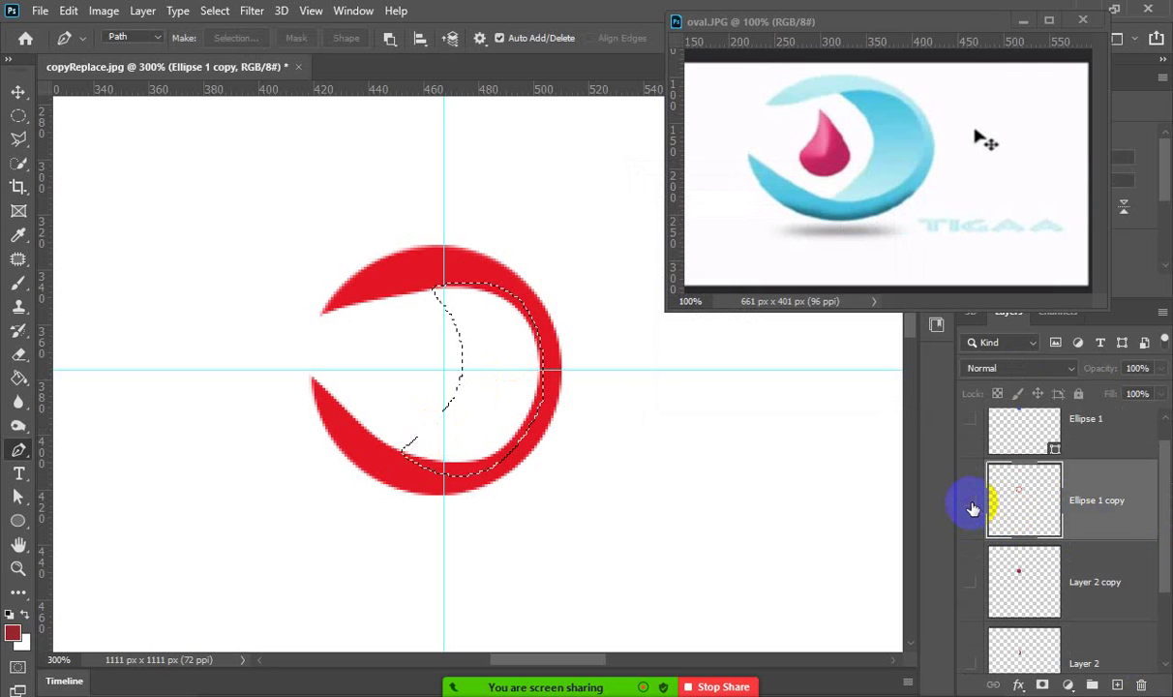
left_click(971, 502)
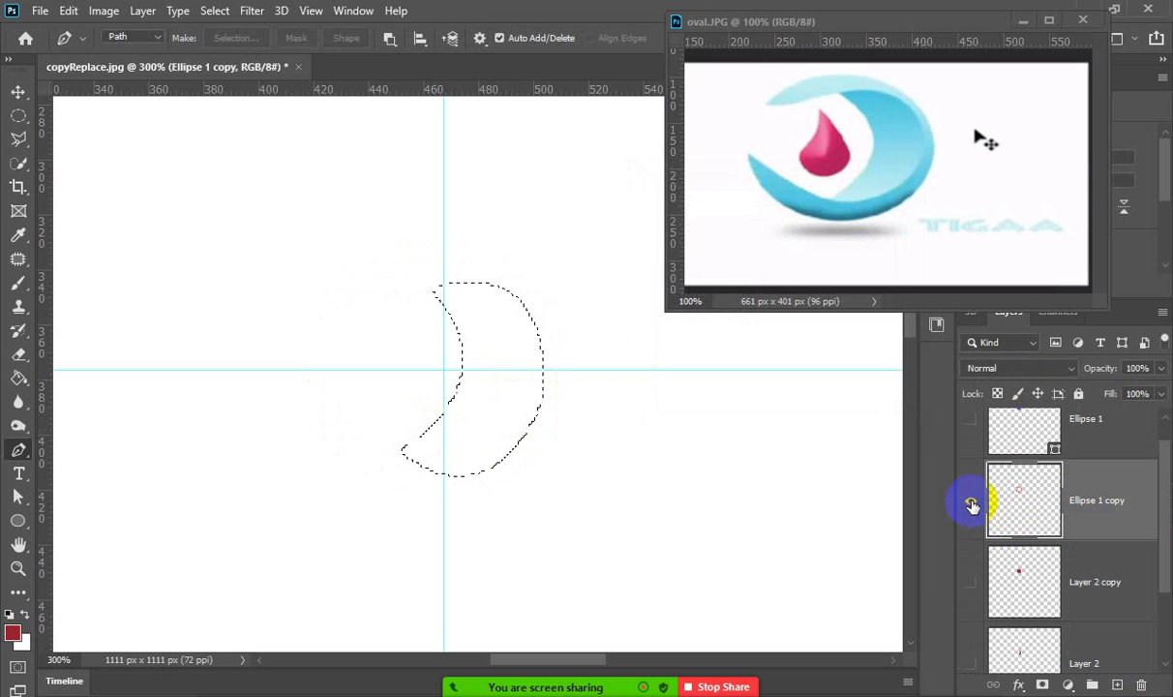
left_click(971, 501)
left_click_drag(1099, 585, 1119, 683)
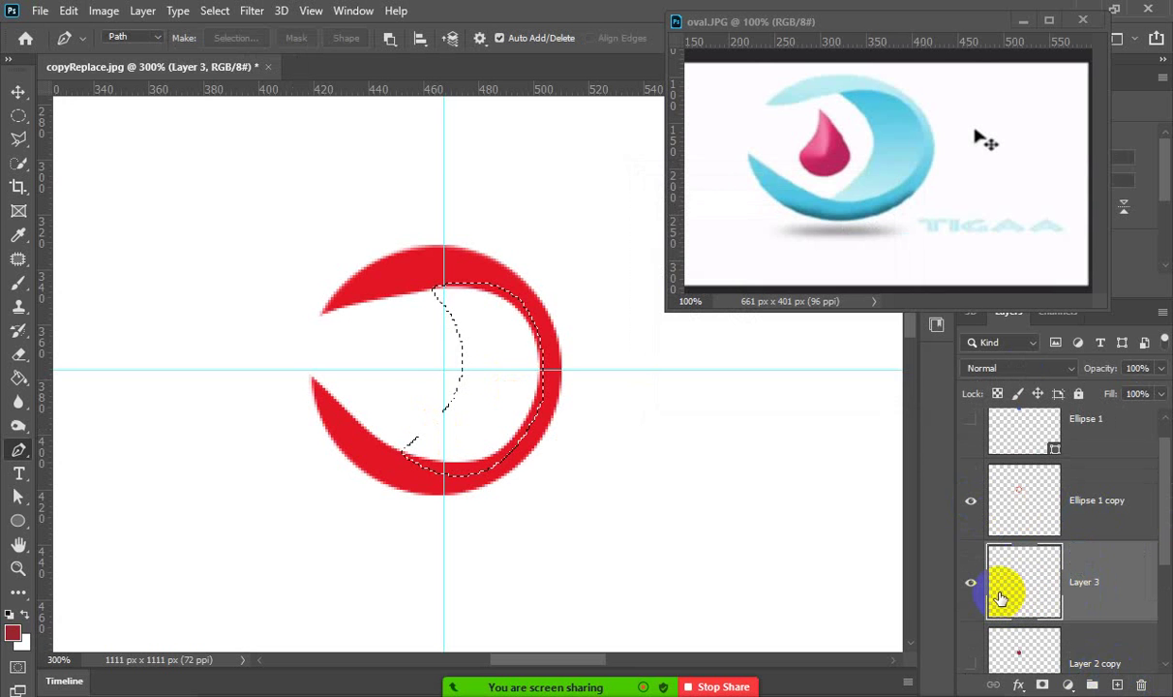
Invert the selection to the crescent's inside, fill it with the dark red foreground color on Layer 3, and deselect.
key("alt+BackSpace")
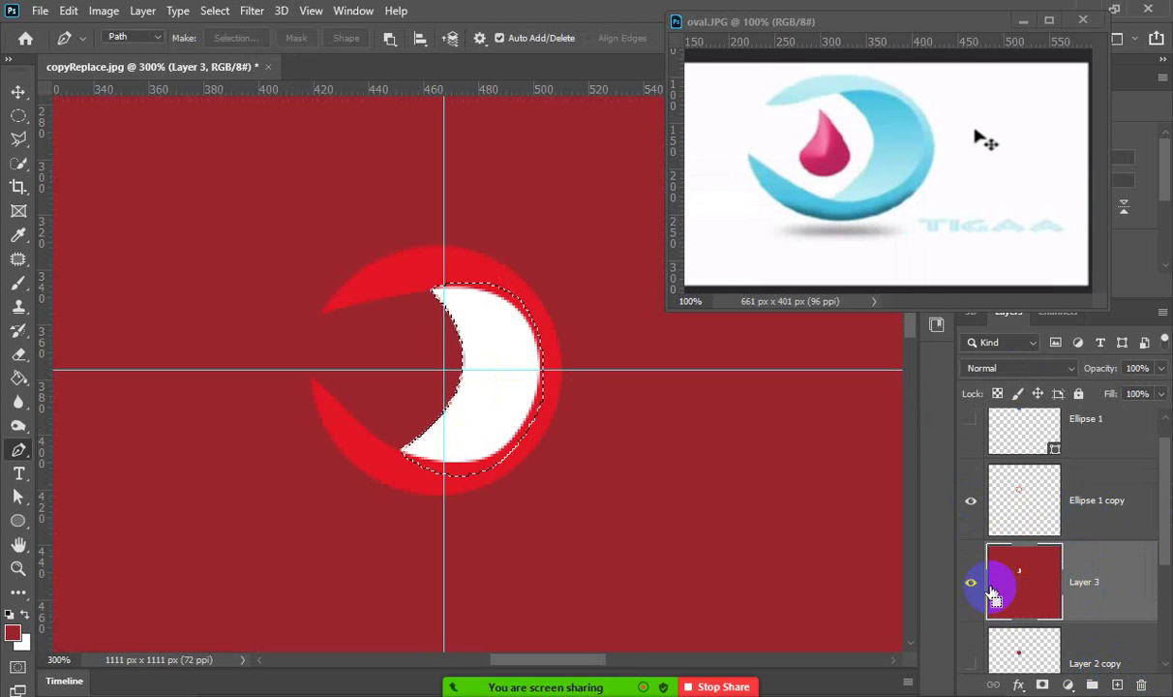
key("ctrl+z")
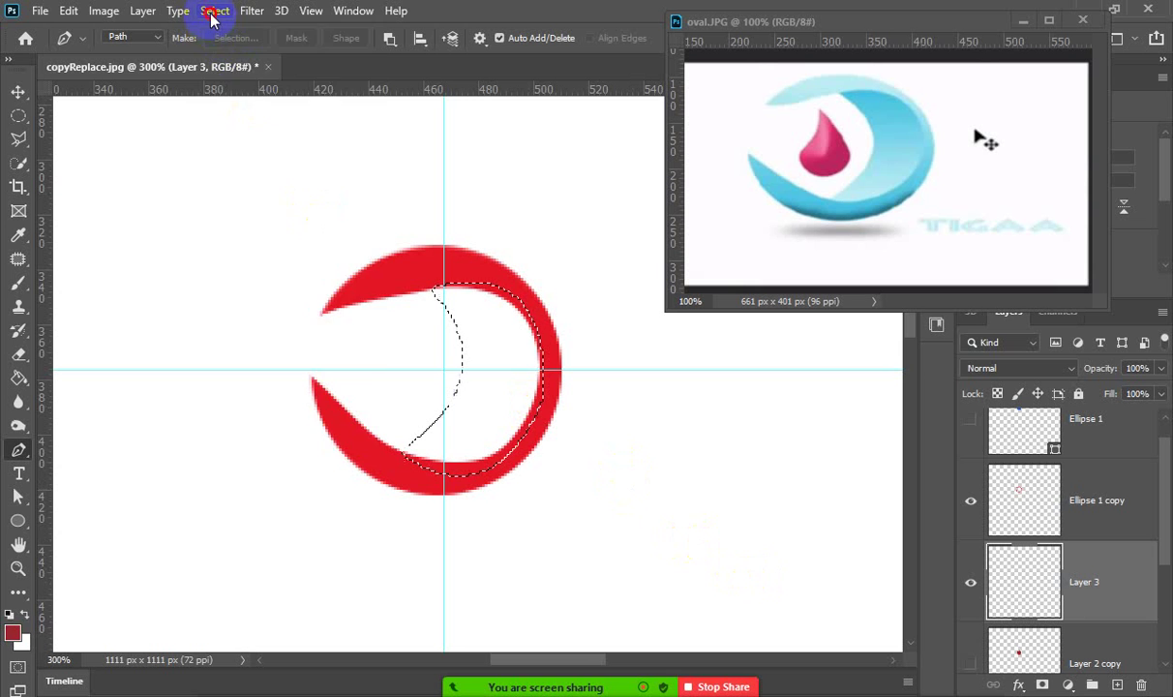
left_click(214, 11)
left_click(232, 83)
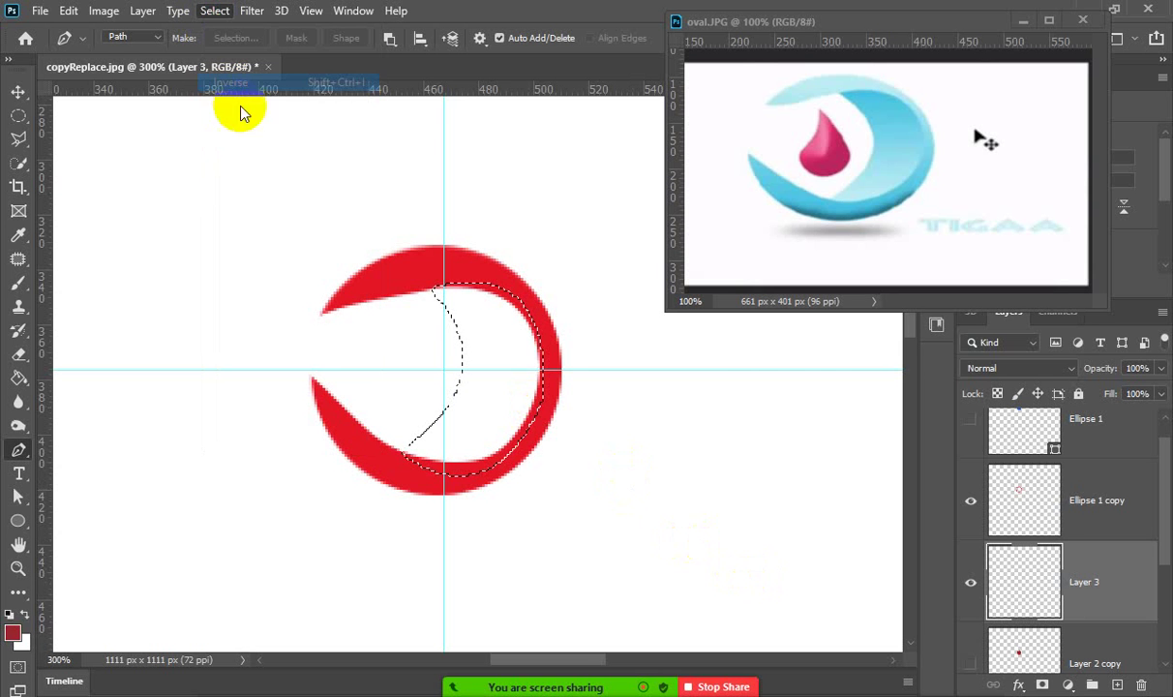
mouse_move(535, 362)
left_mouse_down()
mouse_move(467, 264)
mouse_move(523, 445)
mouse_move(522, 432)
left_mouse_up()
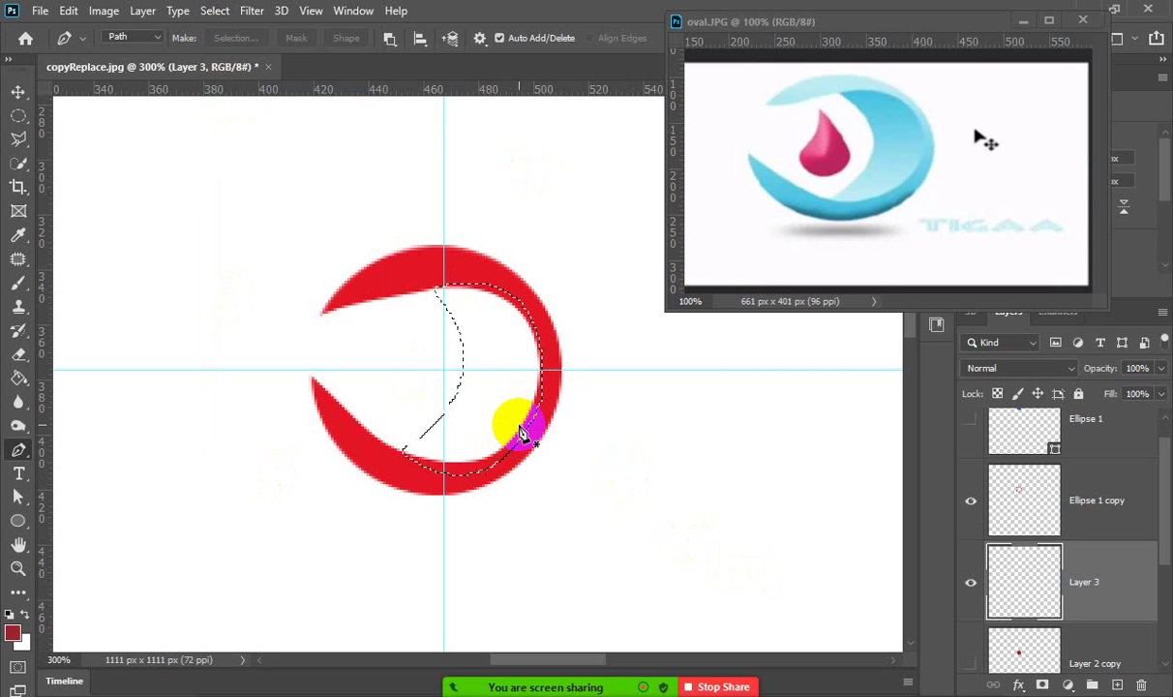
key("alt+BackSpace")
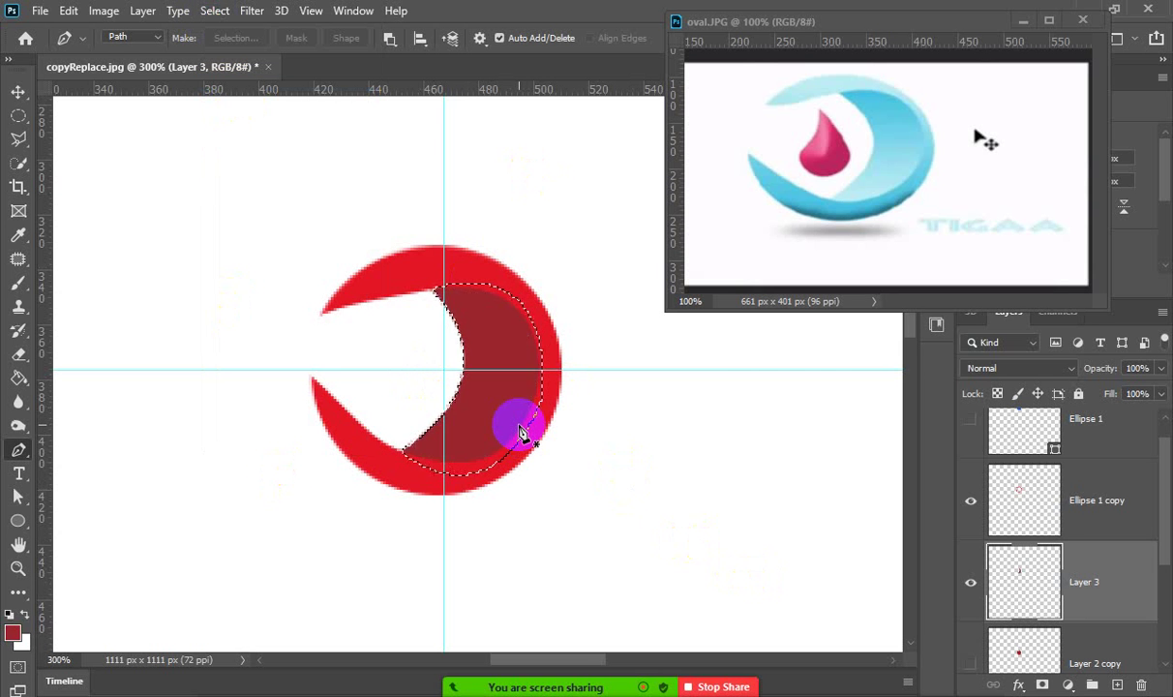
key("ctrl+d")
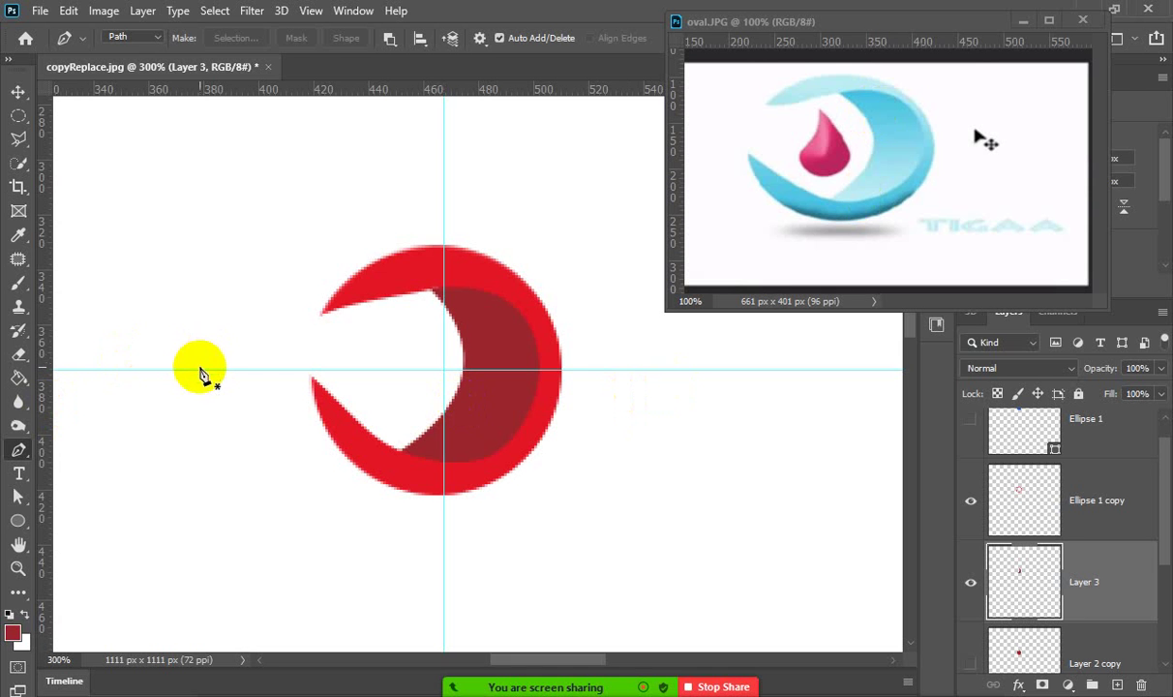
Remove the horizontal and vertical guides from the canvas.
left_click(17, 91)
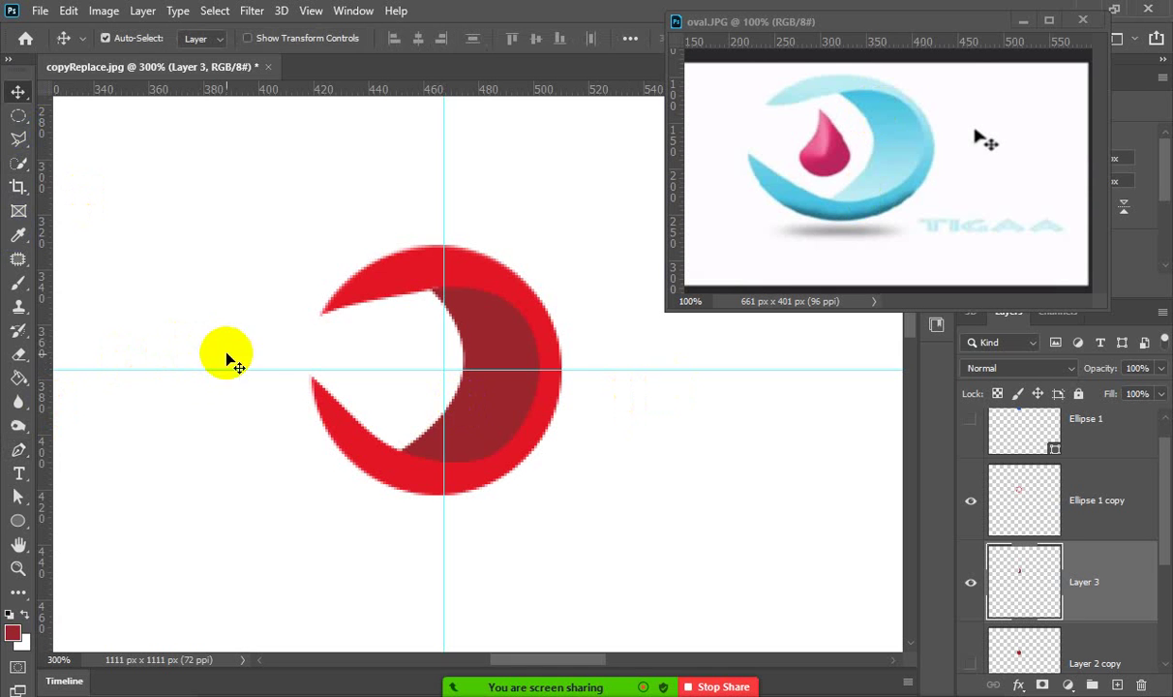
left_click_drag(235, 369, 239, 89)
left_click_drag(447, 275, 39, 294)
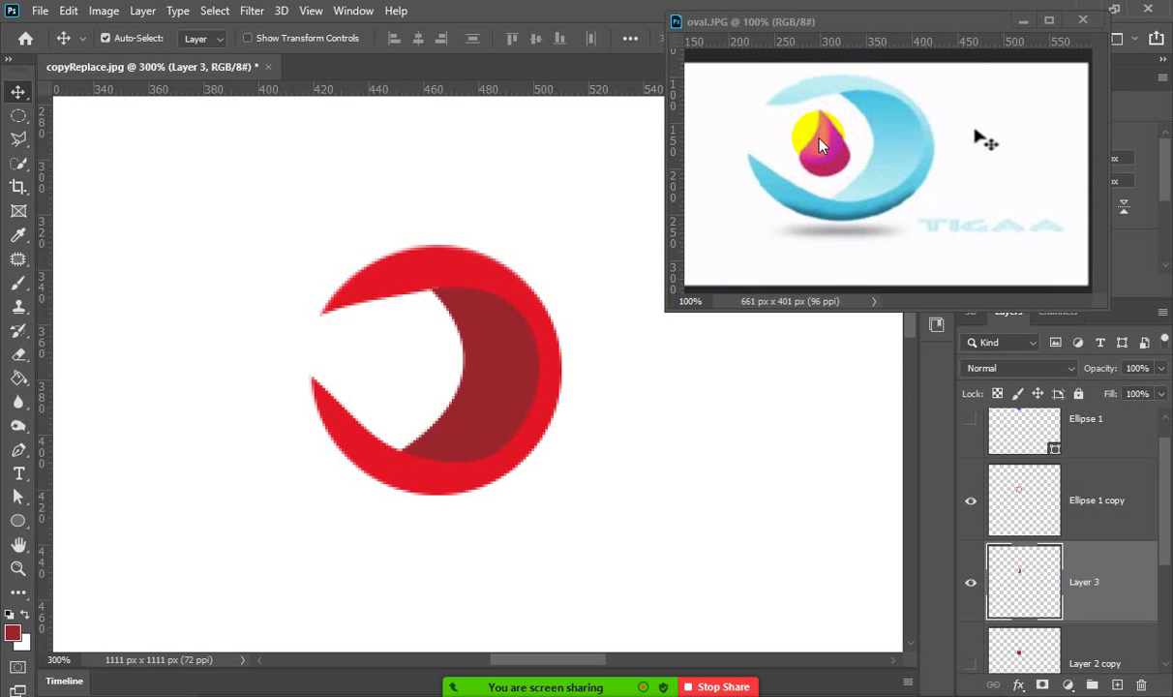
left_click(440, 278)
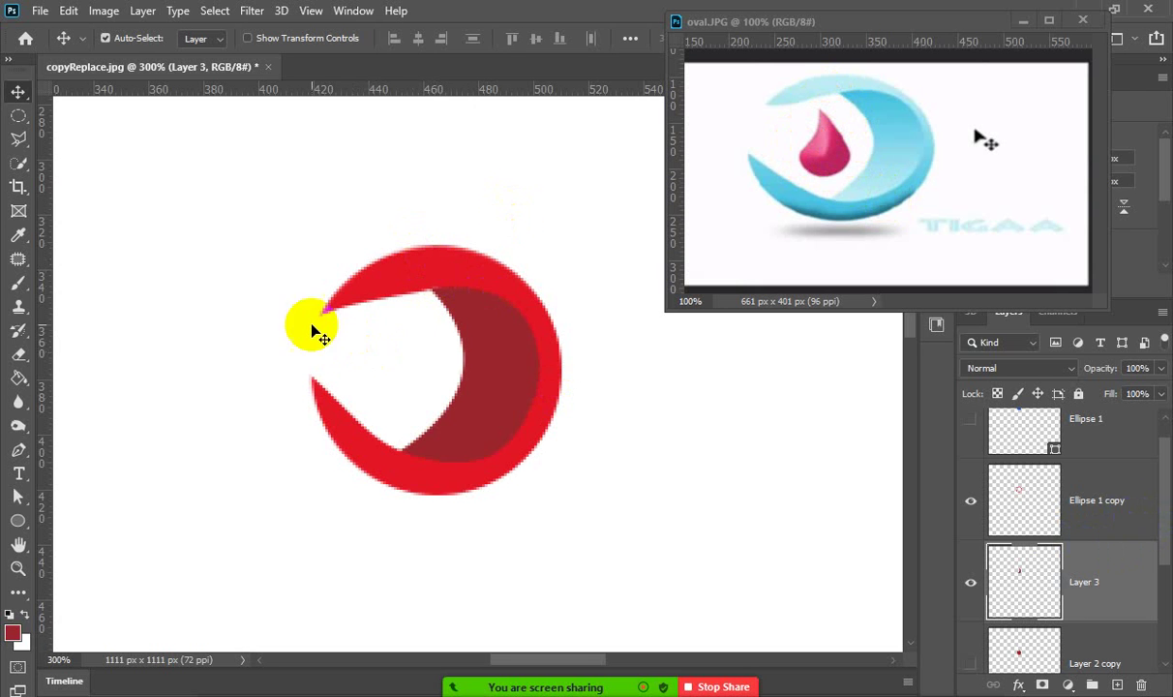
left_click(393, 304)
left_click(367, 306)
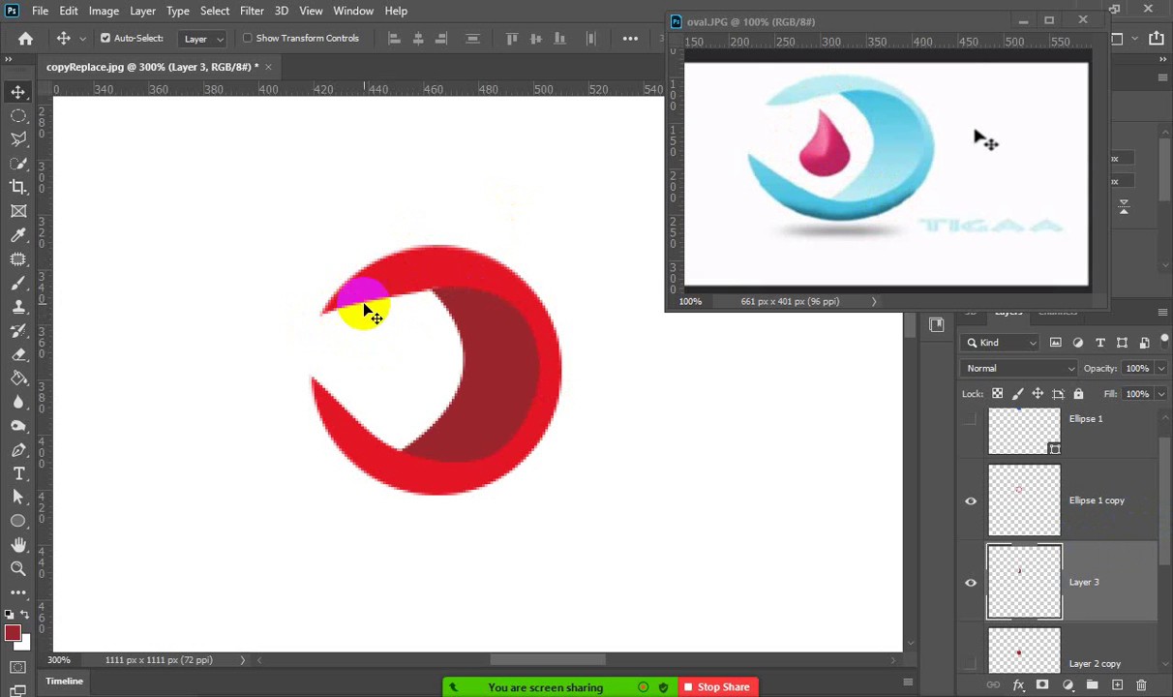
left_click(413, 296)
left_click(508, 411)
left_click(334, 316)
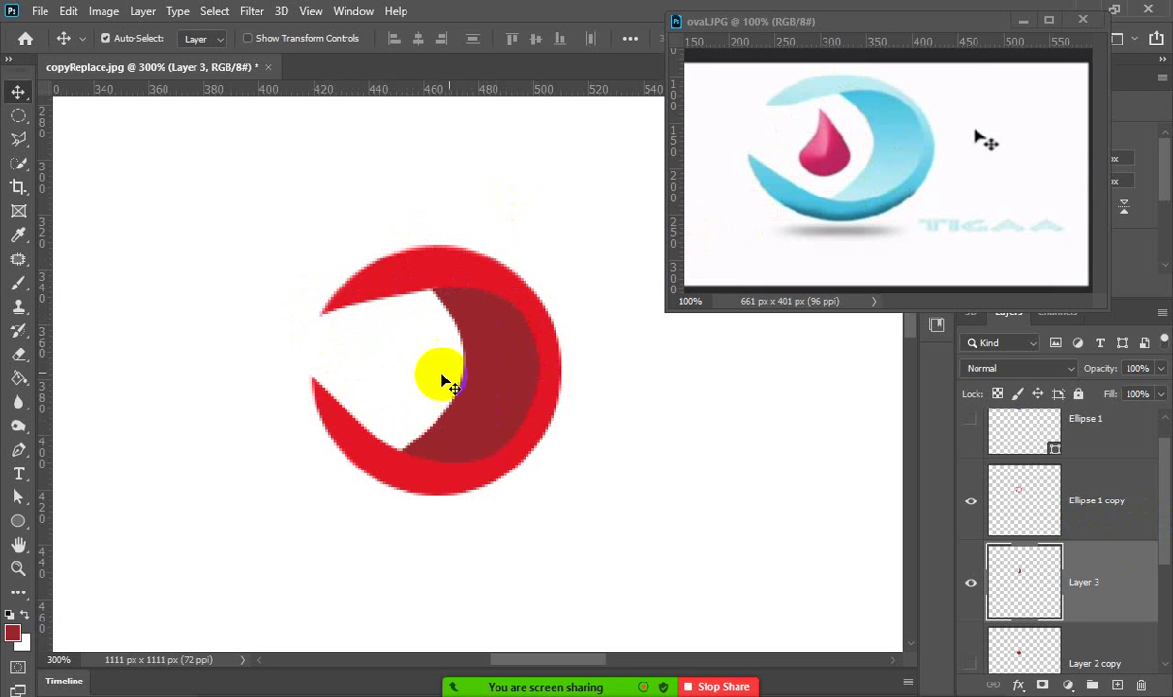
left_click(445, 309)
left_click(419, 288)
left_click(450, 294)
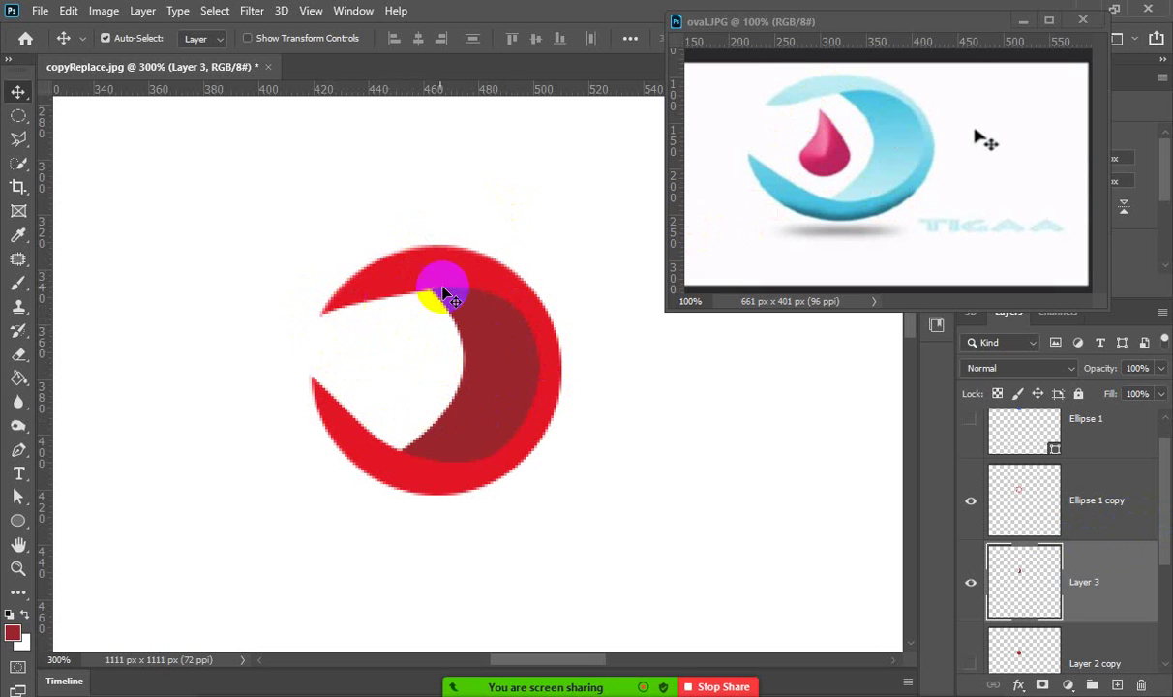
Make the hidden blue Ellipse 1 drop layer visible again.
left_click_drag(1167, 519, 1167, 468)
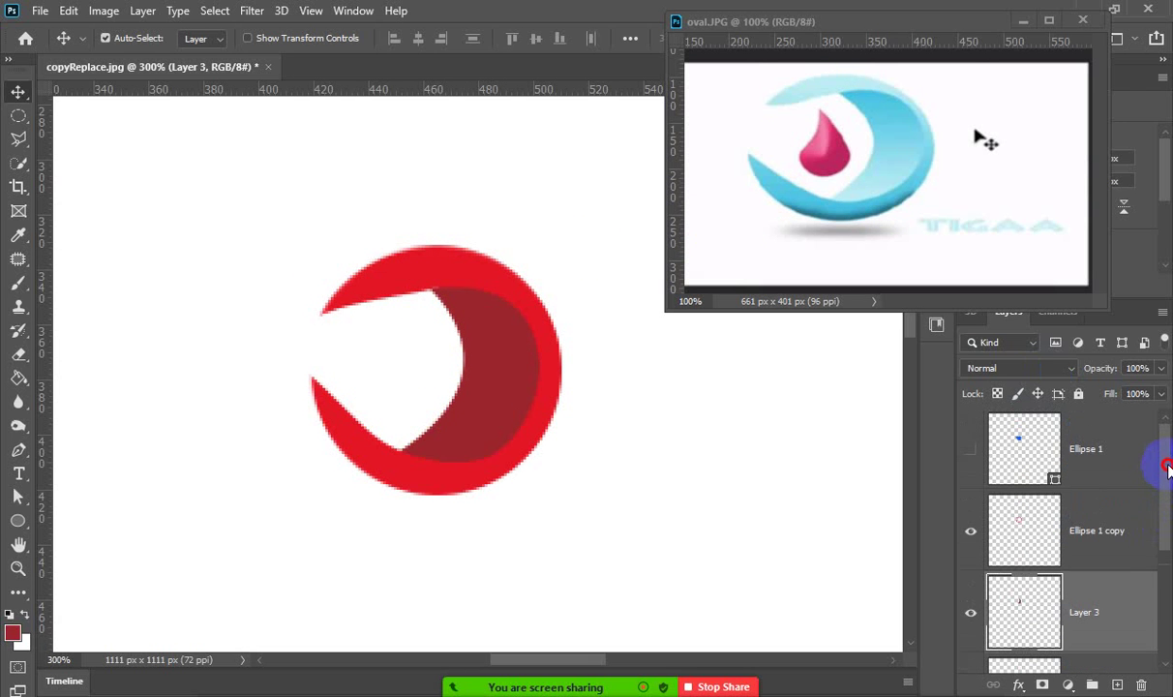
left_click(971, 451)
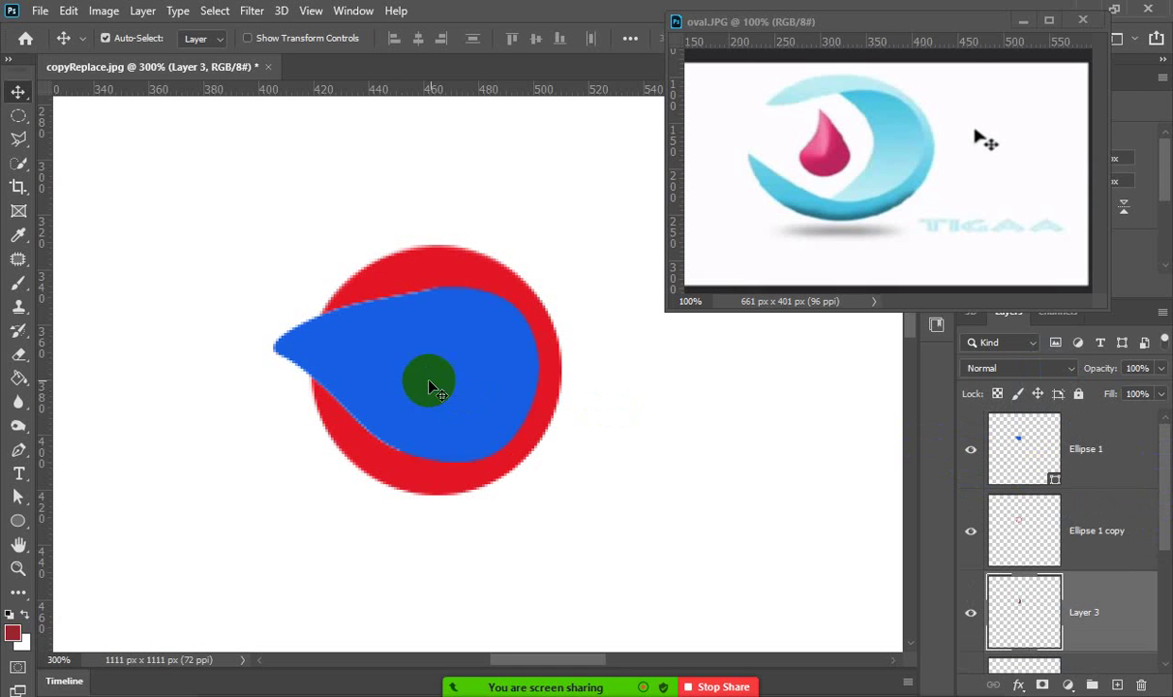
left_click_drag(848, 152, 1028, 453)
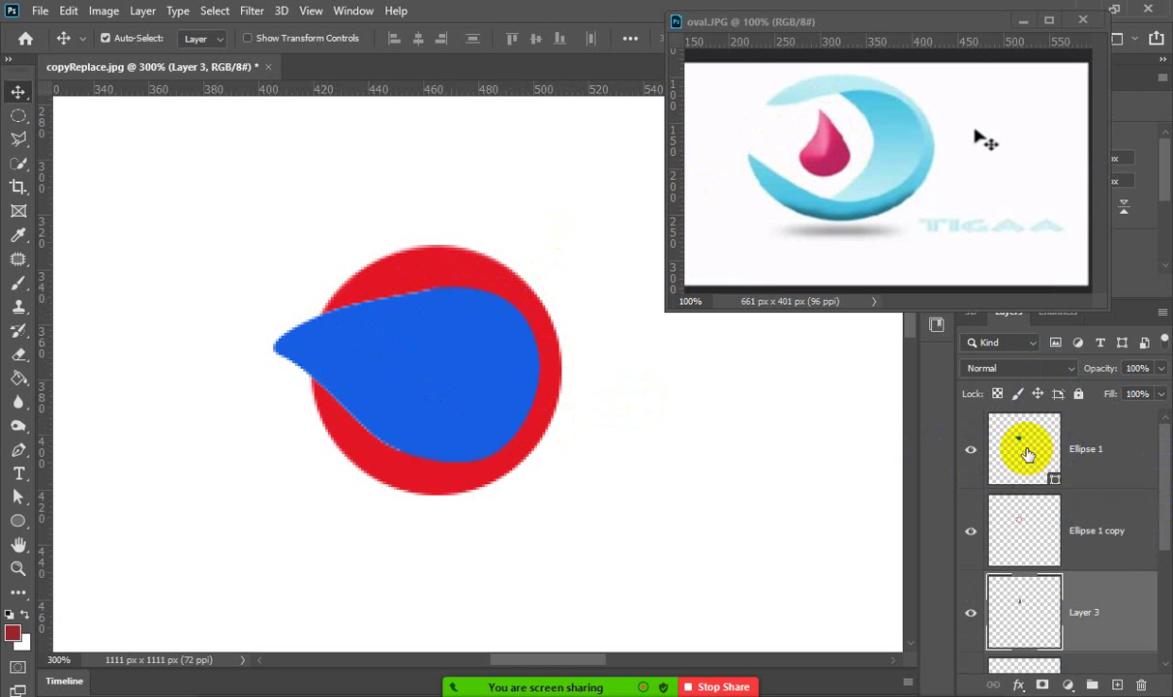
key("ctrl+t")
left_click(350, 317)
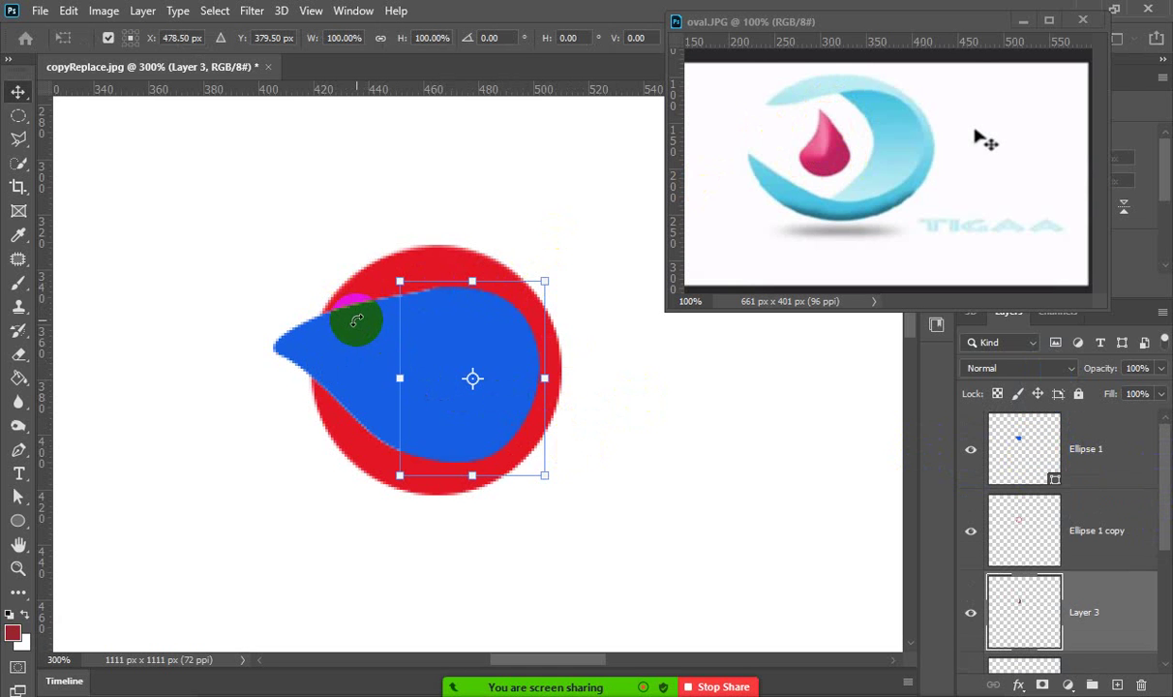
key("Return")
Free-transform the blue Ellipse 1 drop to about 44% size, rotate it about 81°, and place it upright inside the swoosh's opening.
left_click(1037, 450)
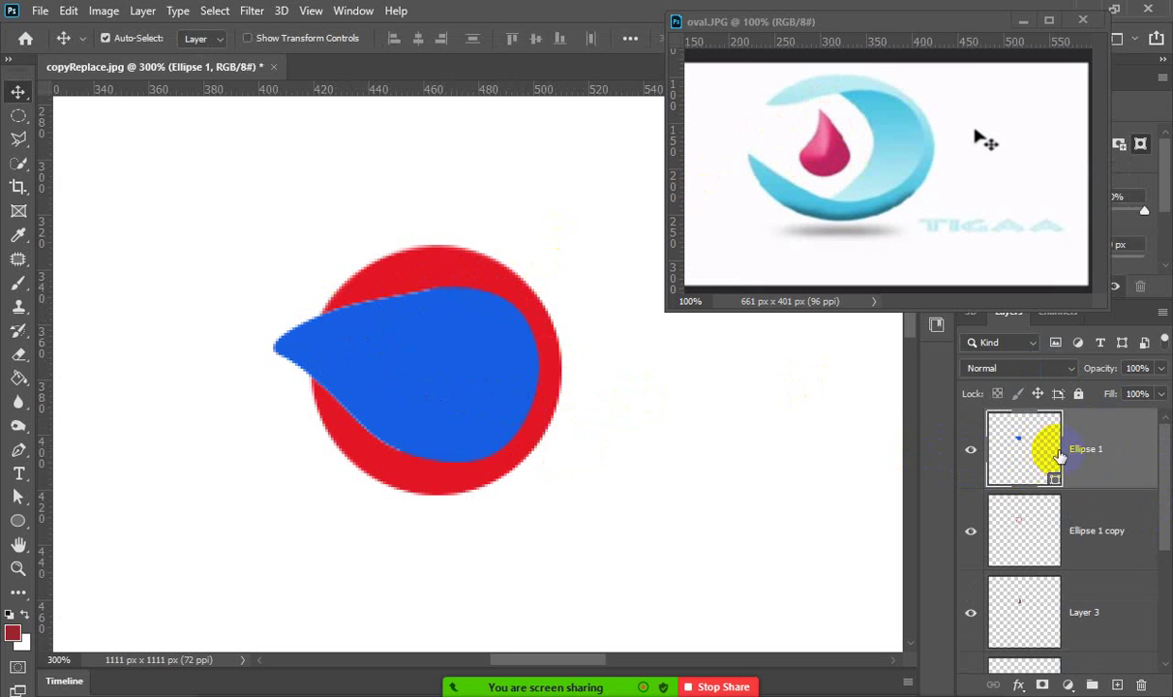
key("ctrl+t")
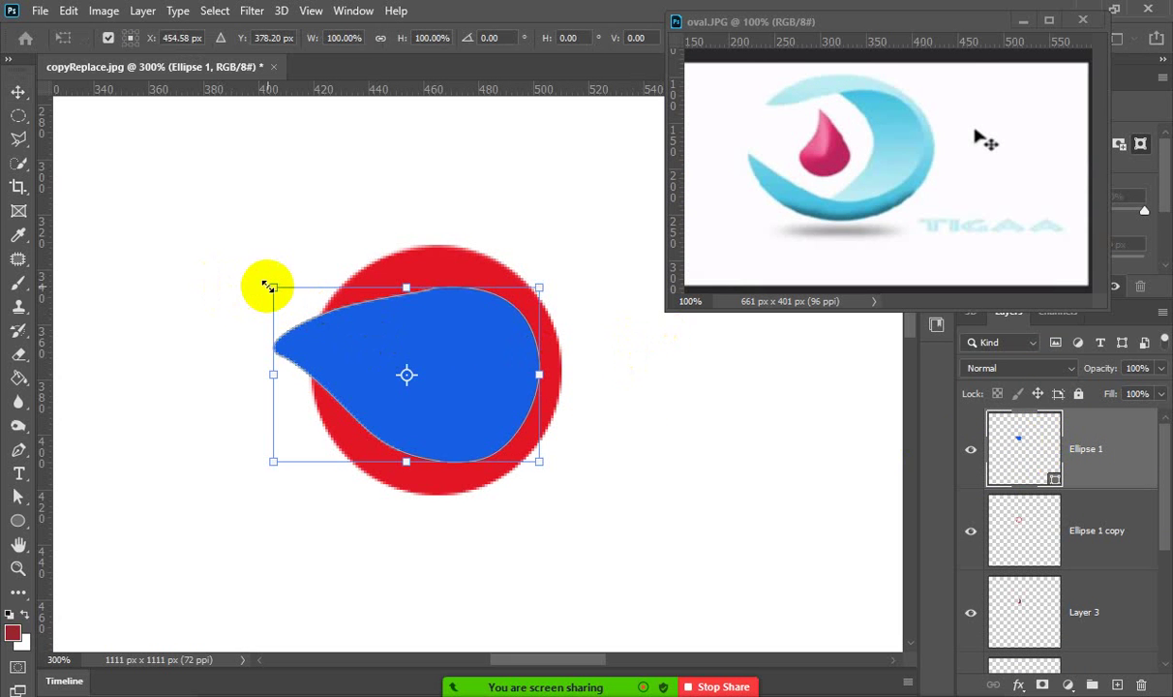
left_click_drag(269, 286, 352, 323)
left_click_drag(492, 341, 424, 387)
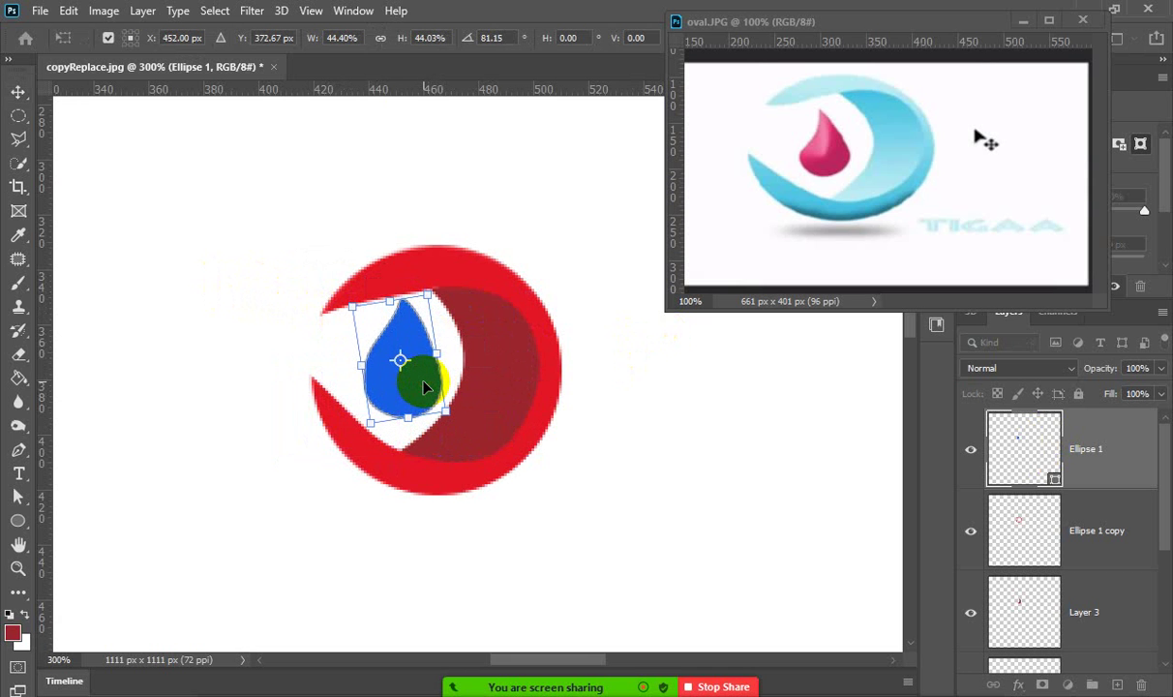
key("Return")
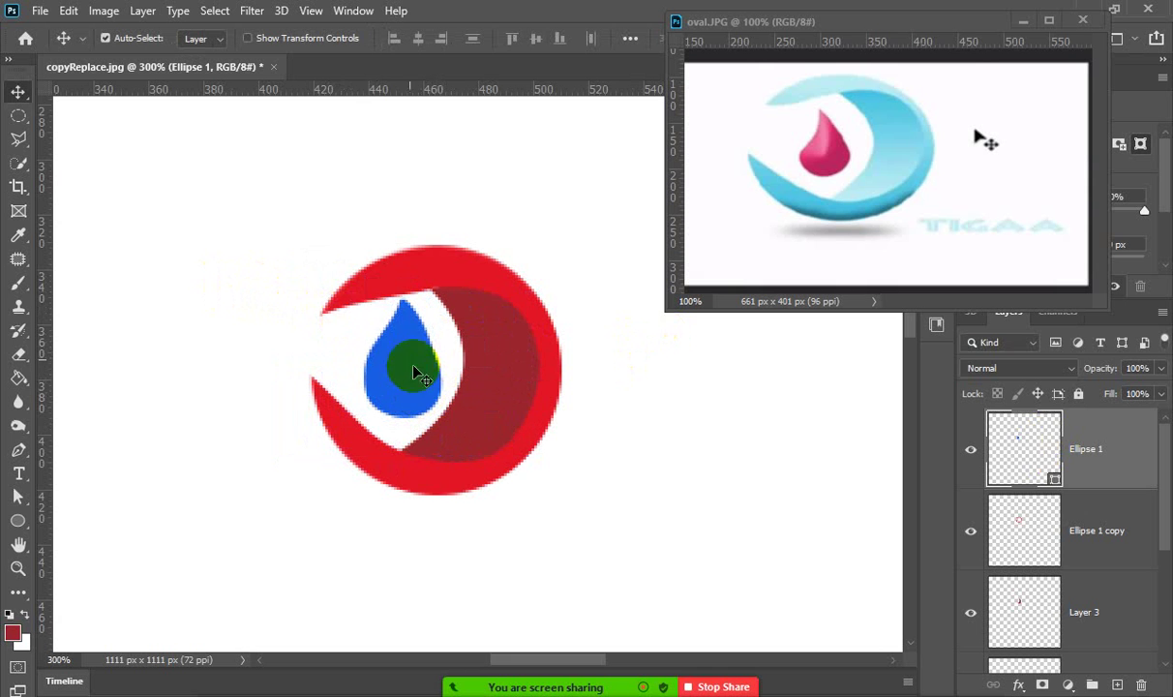
Shift the blue drop slightly down and to the left to center it in the swoosh's white opening.
mouse_move(414, 373)
left_mouse_down()
mouse_move(378, 345)
mouse_move(362, 357)
mouse_move(402, 379)
mouse_move(410, 349)
mouse_move(382, 350)
mouse_move(406, 332)
mouse_move(15, 210)
mouse_move(432, 347)
mouse_move(429, 362)
left_mouse_up()
left_click_drag(412, 352, 654, 414)
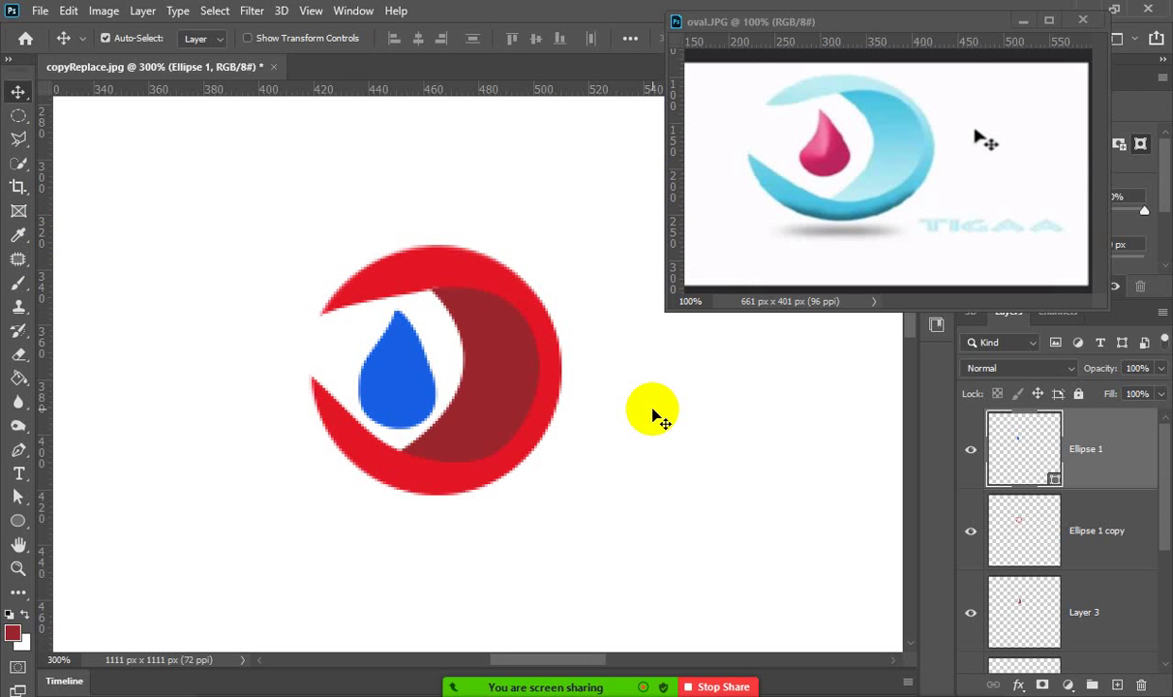
left_click_drag(654, 414, 401, 372)
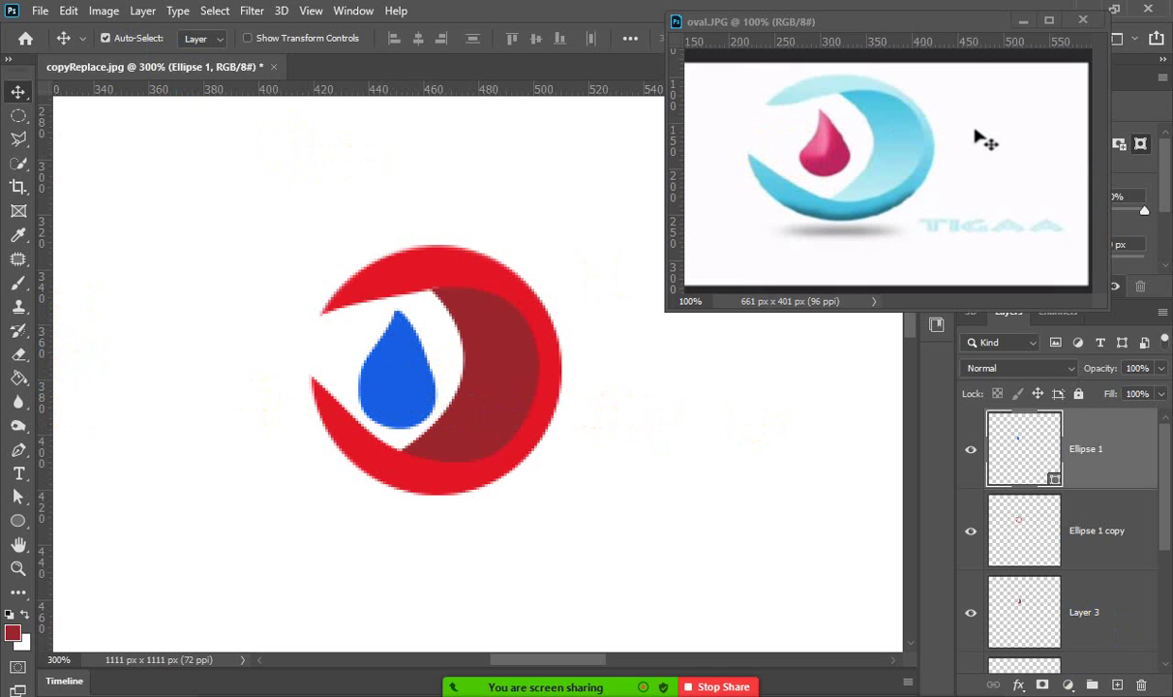
left_click(1020, 685)
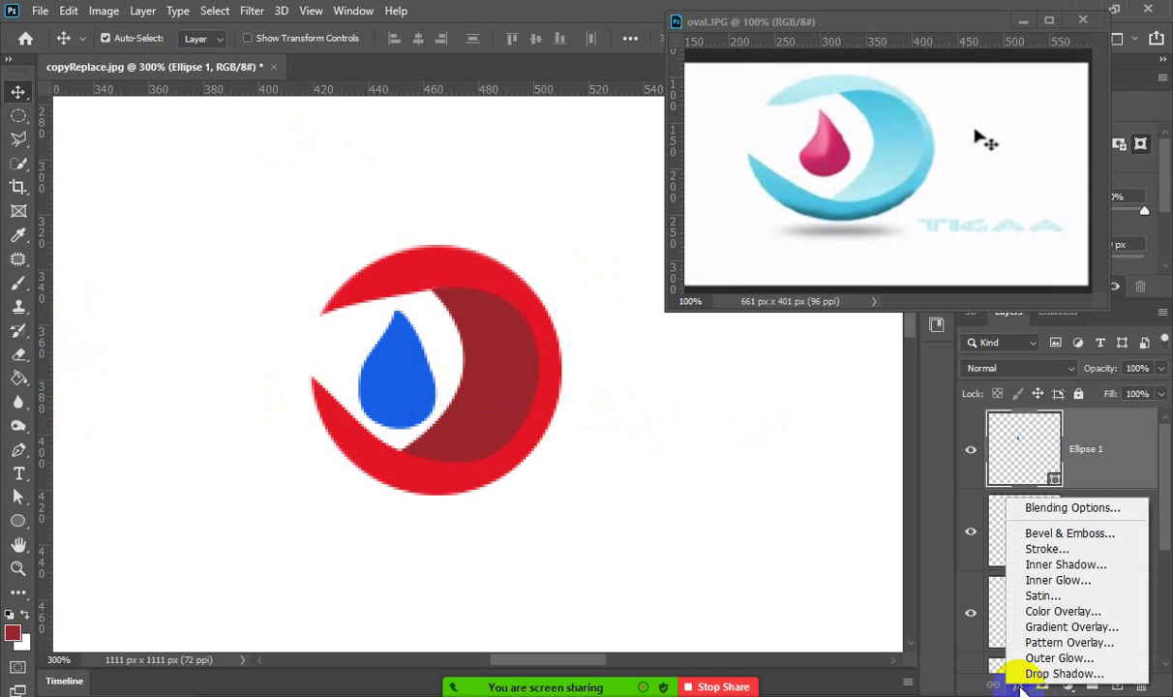
left_click(1040, 626)
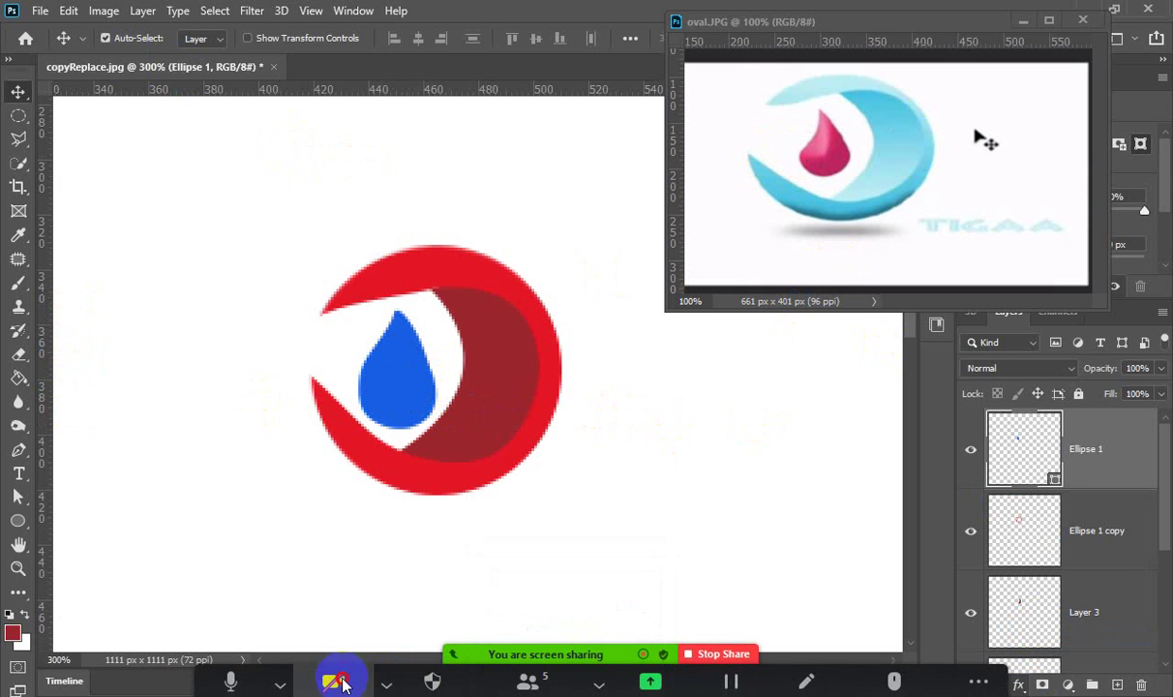
Turn on the meeting camera and move the participant video strip clear of the canvas artwork and the layer list.
left_click(334, 682)
left_click(386, 684)
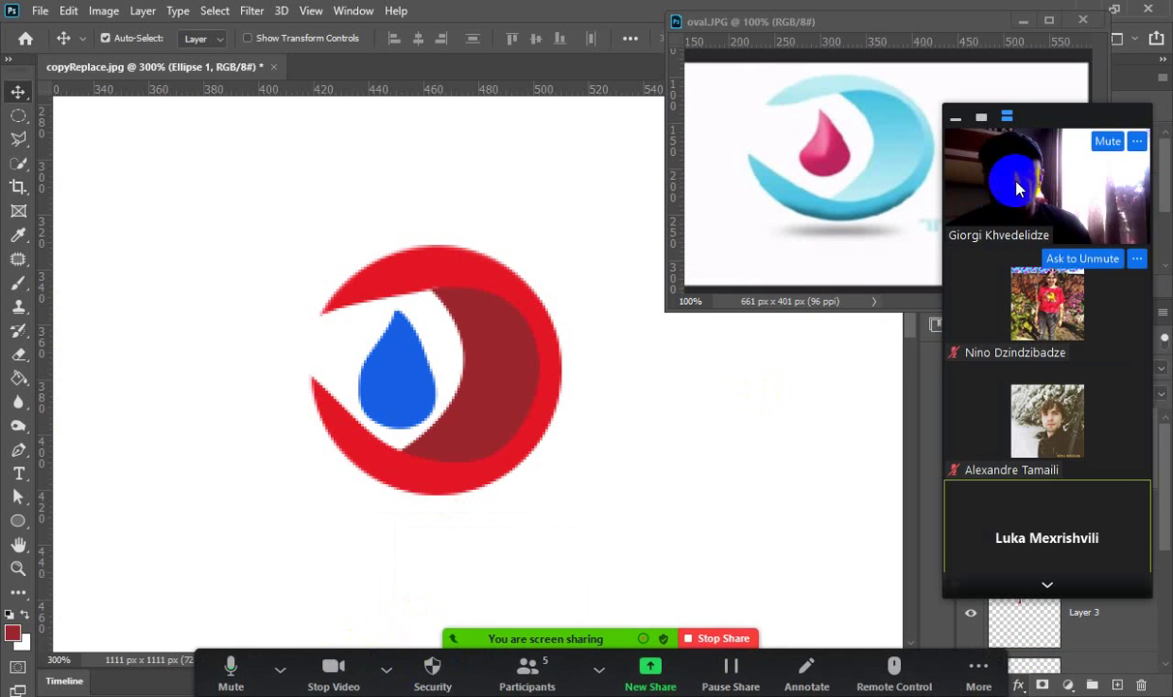
left_click_drag(1068, 123, 930, 600)
left_click_drag(758, 630, 699, 676)
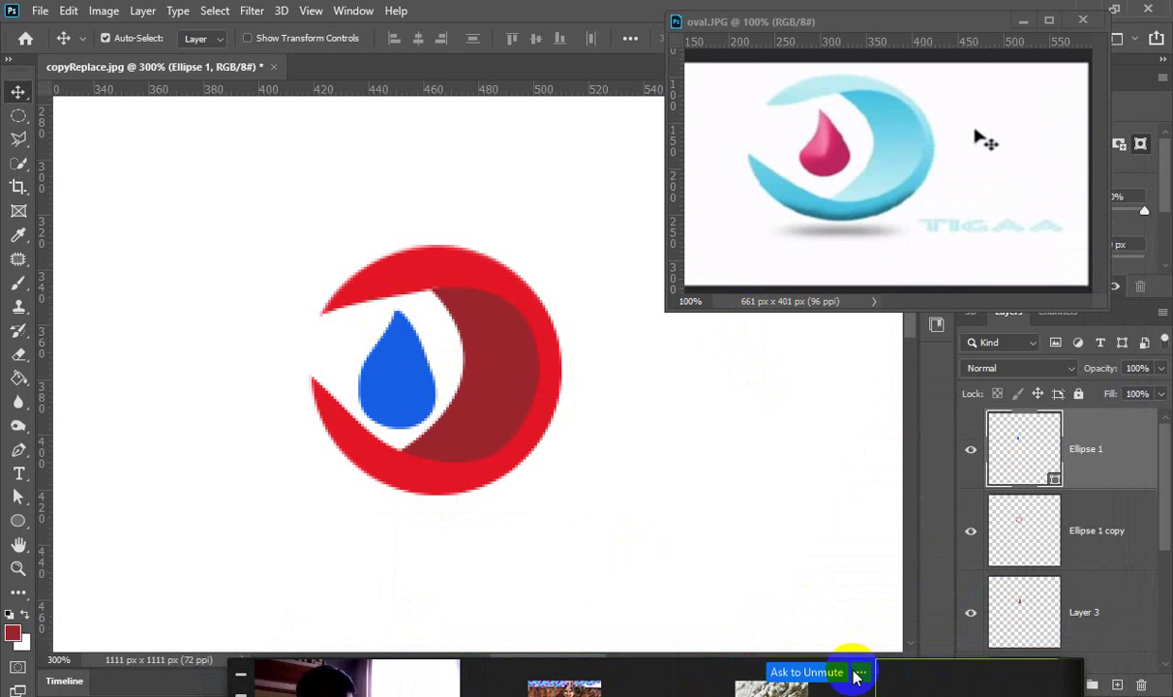
left_click_drag(856, 678, 528, 673)
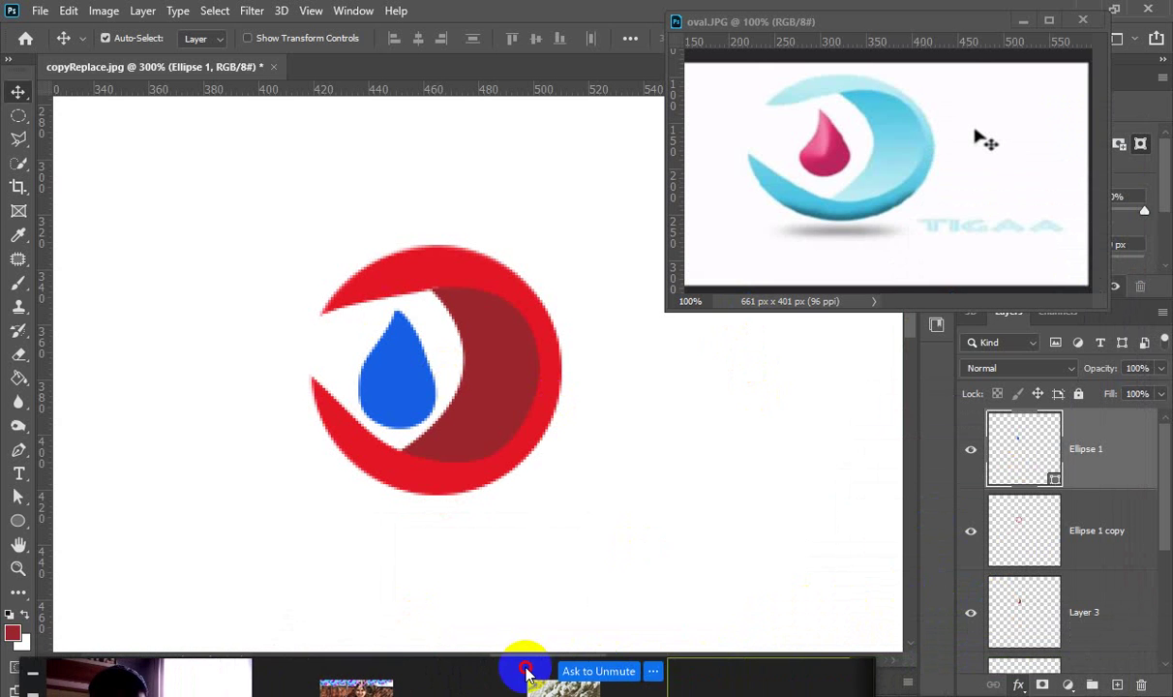
key("h")
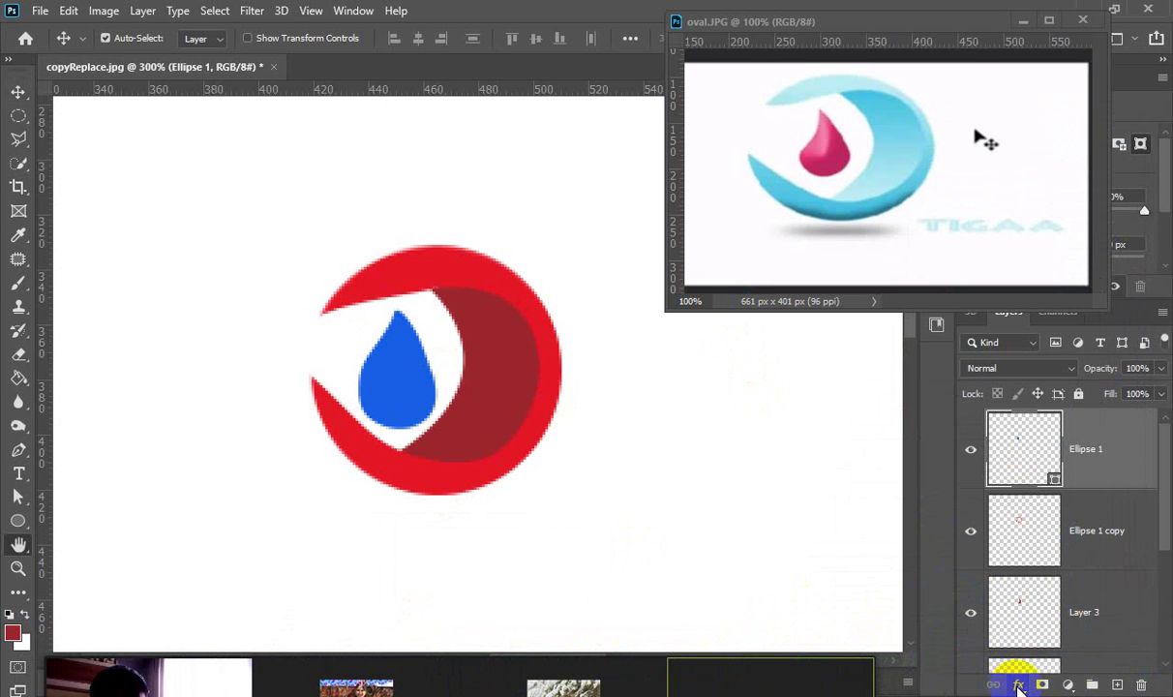
key("u")
Add a Gradient Overlay to the blue Ellipse 1 drop and set its gradient style to Angle.
left_click(1018, 685)
left_click(937, 322)
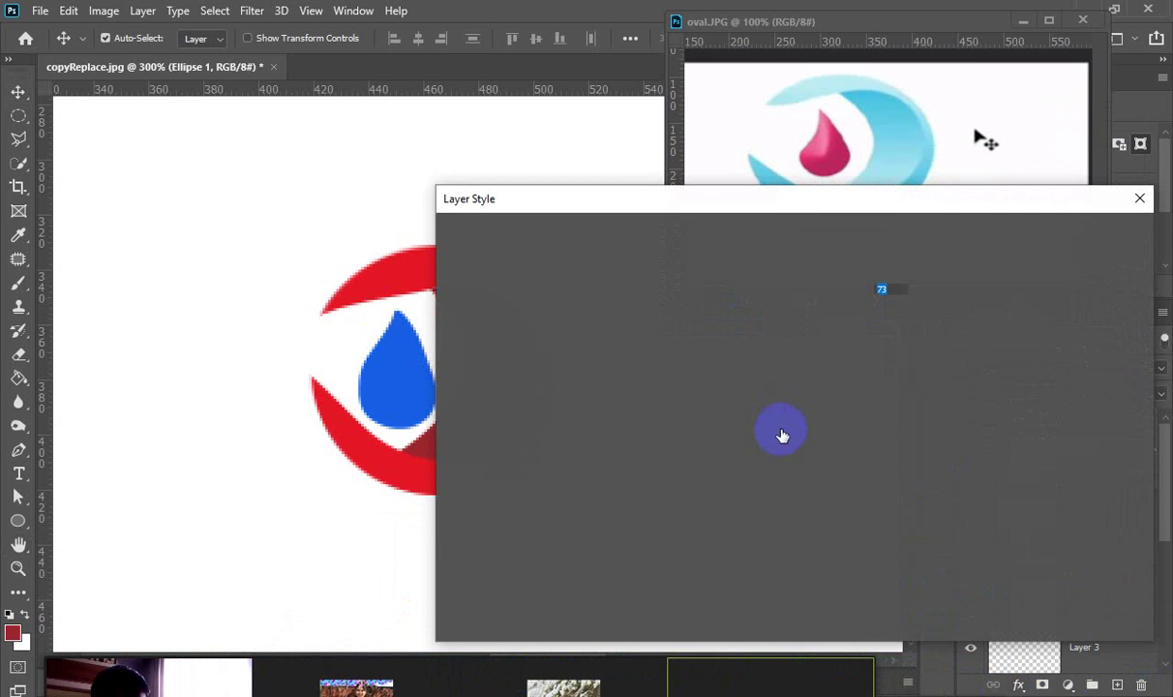
left_click_drag(658, 204, 731, 254)
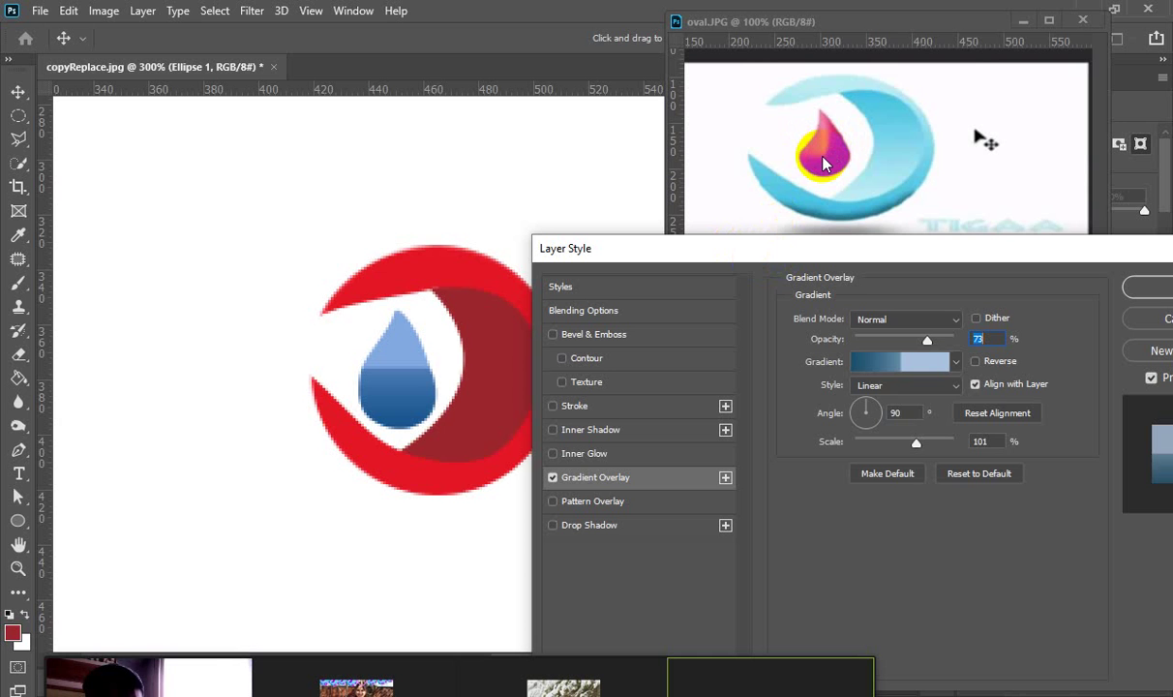
left_click(866, 386)
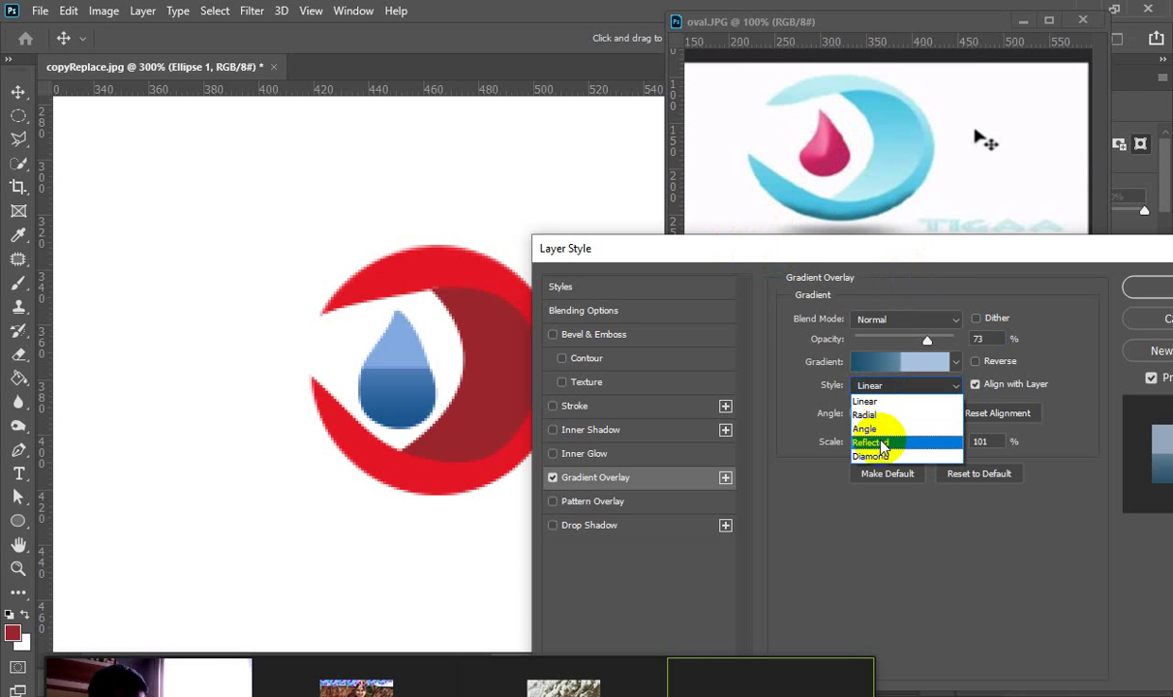
left_click(877, 428)
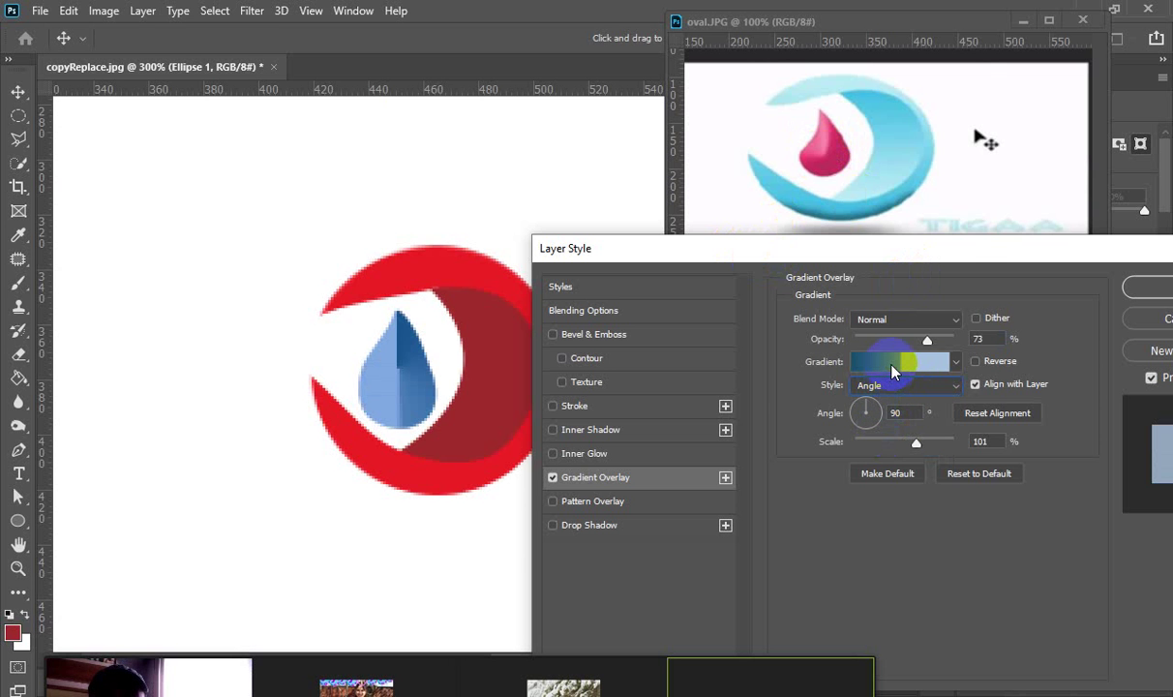
Remove the middle color stop from the drop's overlay gradient so it blends straight from dark blue to light blue.
left_click(892, 372)
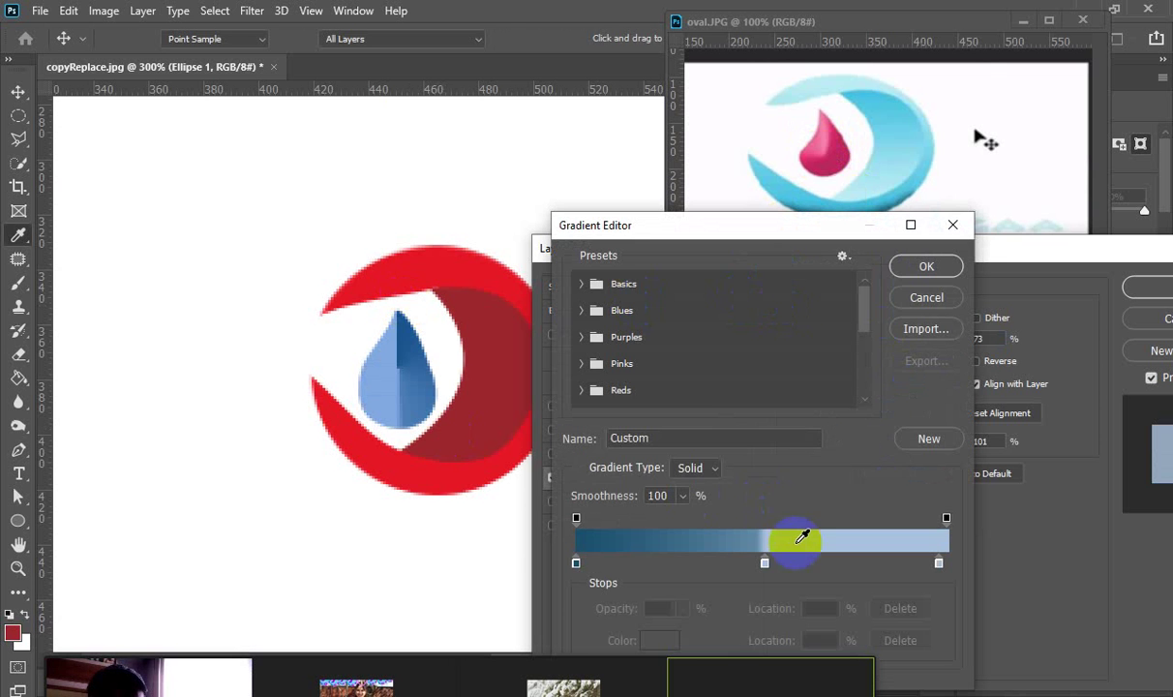
left_click_drag(764, 563, 761, 646)
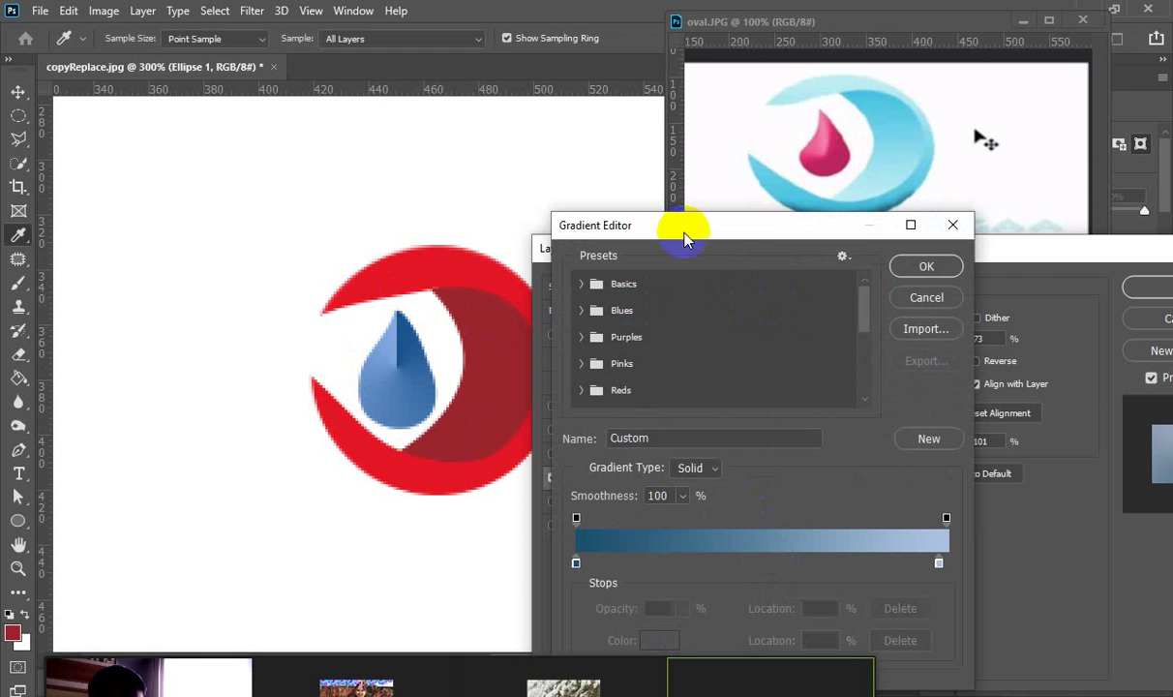
left_click_drag(731, 229, 814, 375)
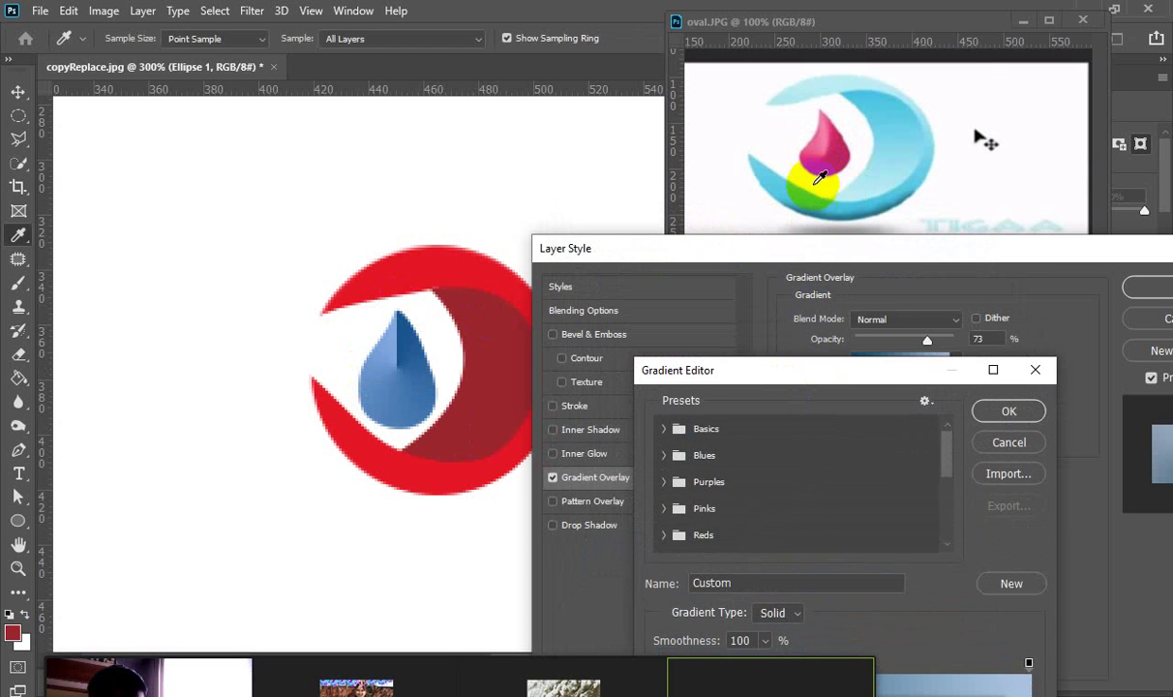
left_click_drag(819, 179, 416, 360)
left_click_drag(803, 375, 794, 280)
left_click(1000, 318)
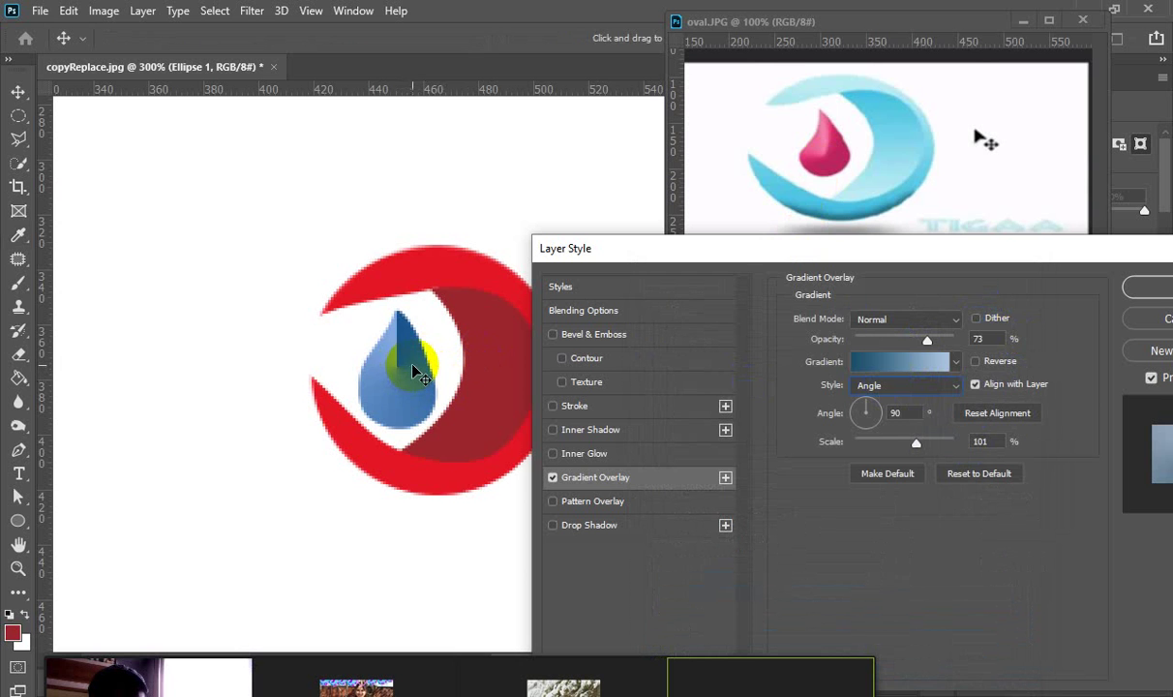
Shift the center of the drop's angle gradient slightly right and down, set its angle to 88°, and apply the overlay.
mouse_move(412, 365)
left_mouse_down()
mouse_move(422, 379)
mouse_move(409, 370)
left_mouse_up()
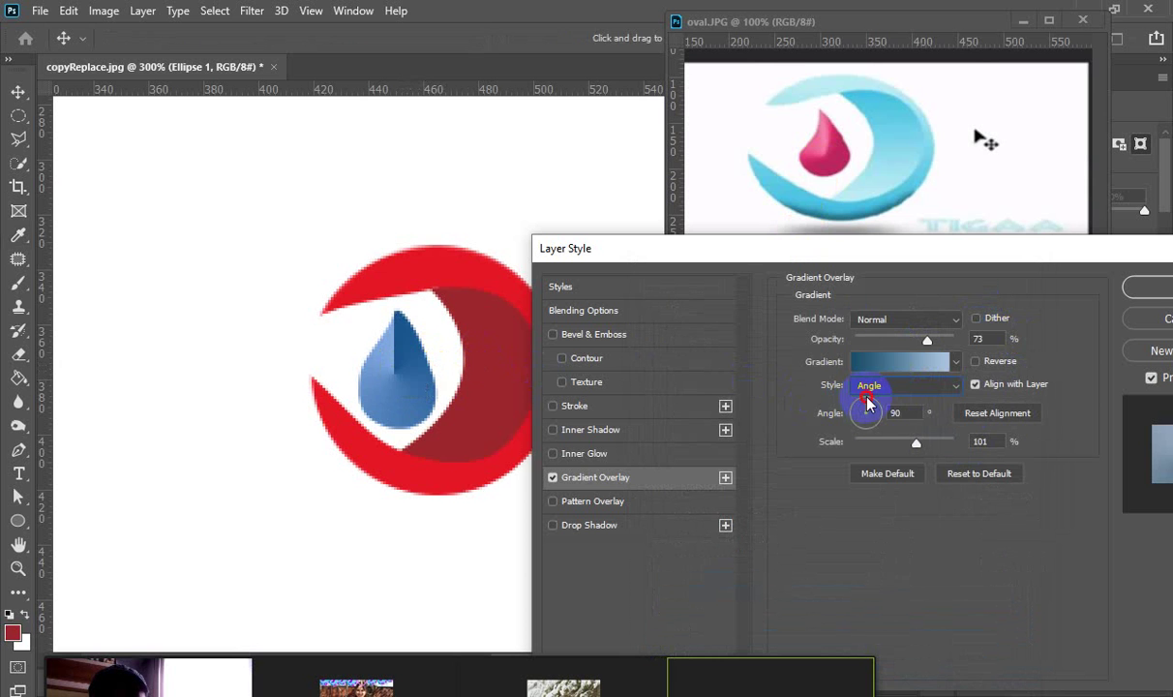
mouse_move(869, 409)
left_mouse_down()
mouse_move(888, 407)
mouse_move(856, 417)
left_mouse_up()
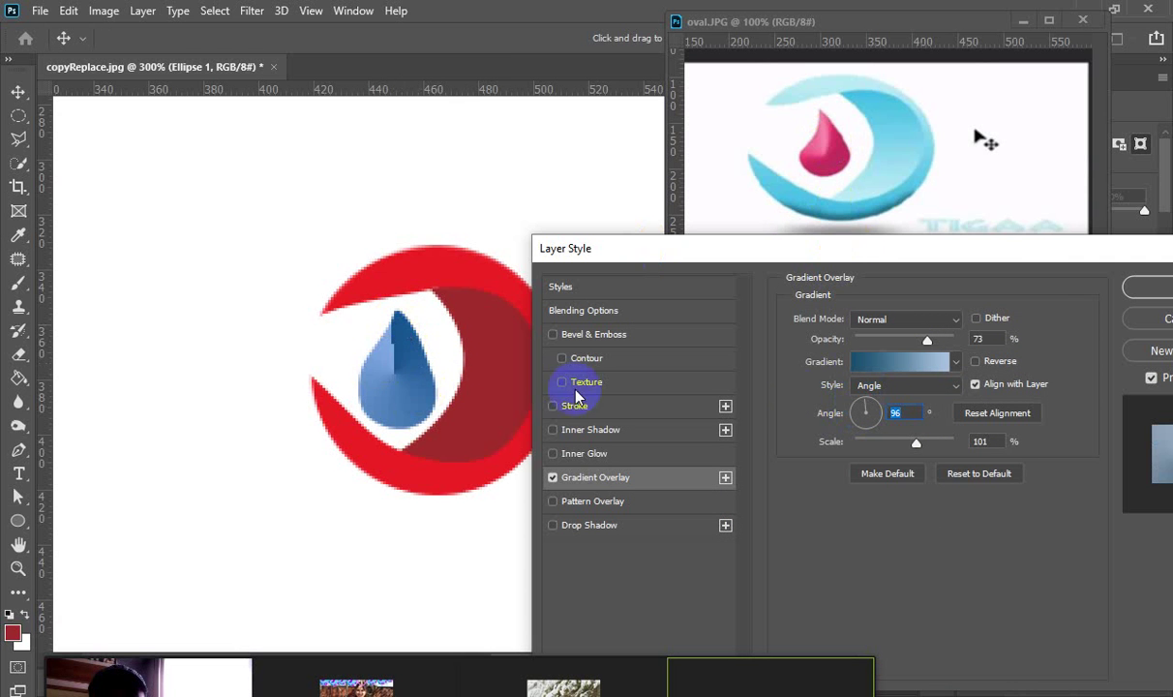
mouse_move(435, 324)
left_mouse_down()
mouse_move(400, 328)
mouse_move(413, 343)
mouse_move(450, 333)
left_mouse_up()
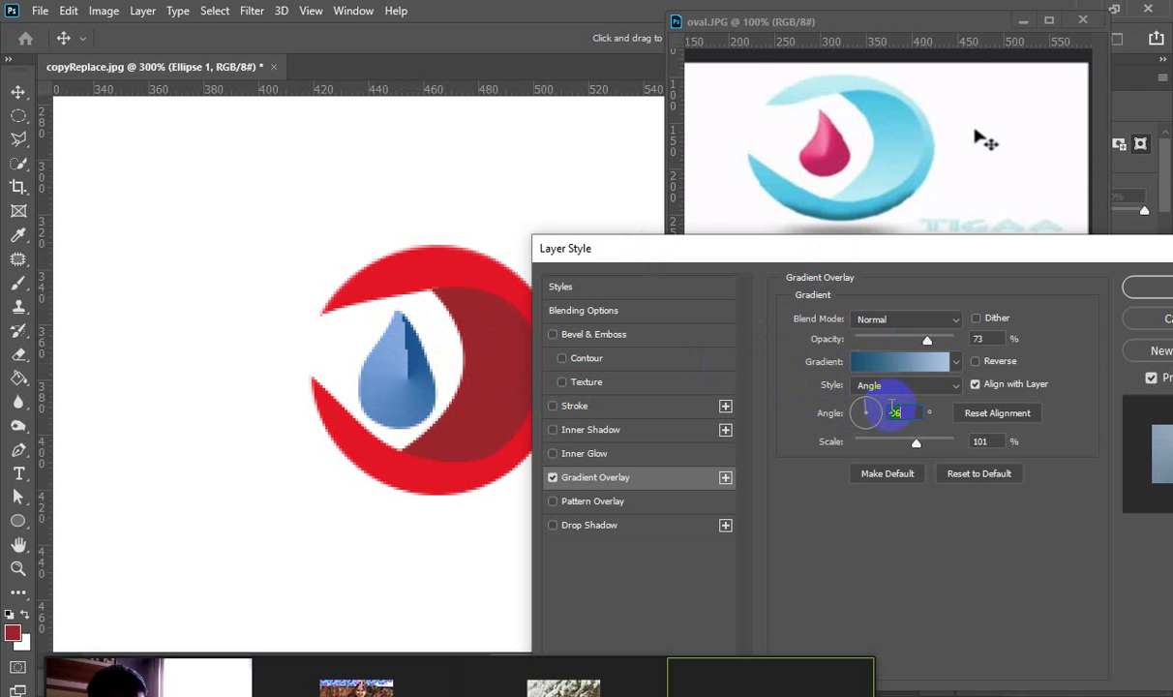
left_click_drag(444, 393, 451, 405)
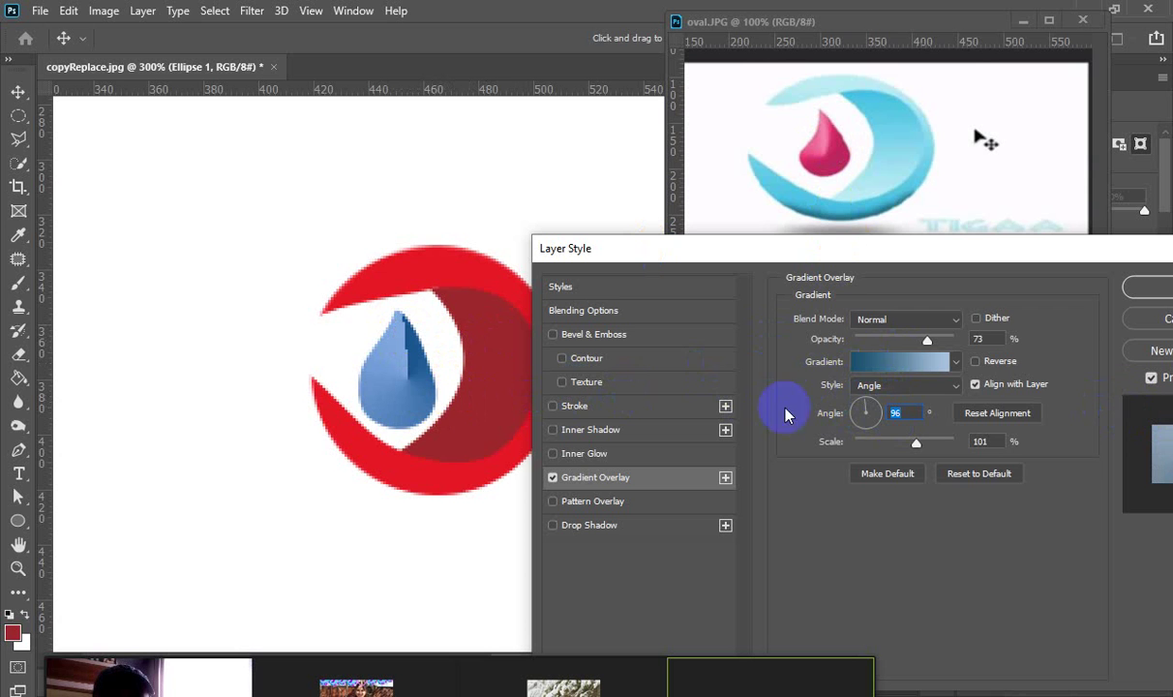
left_click(866, 406)
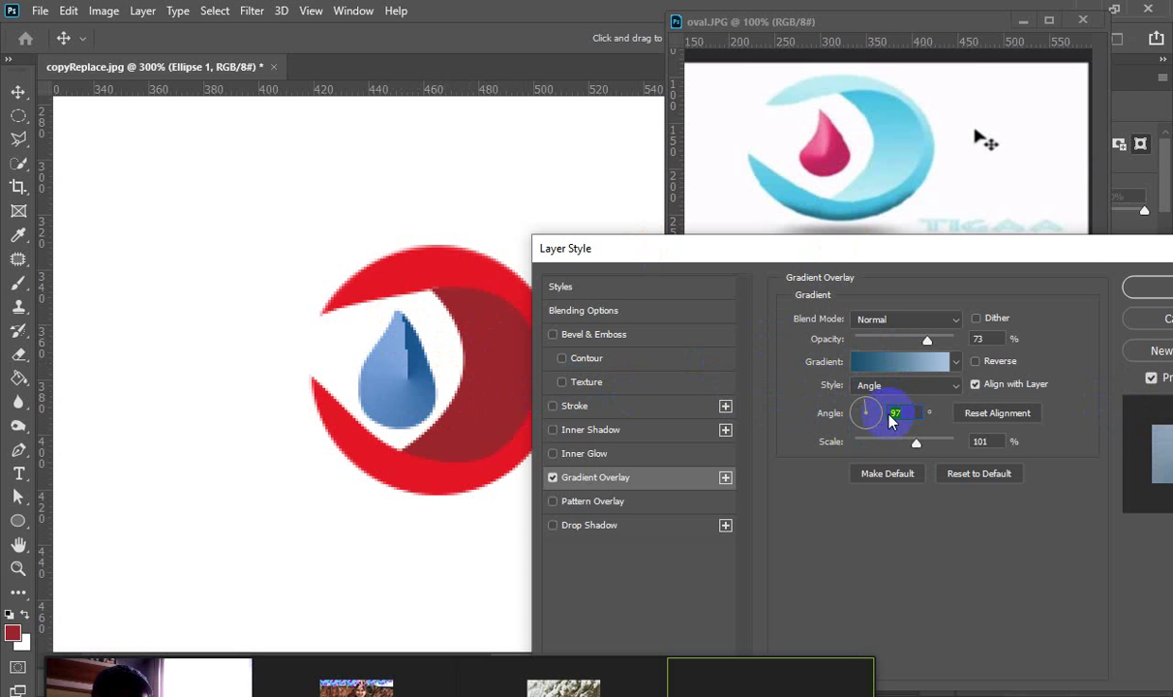
mouse_move(871, 405)
left_mouse_down()
mouse_move(1166, 397)
mouse_move(872, 389)
left_mouse_up()
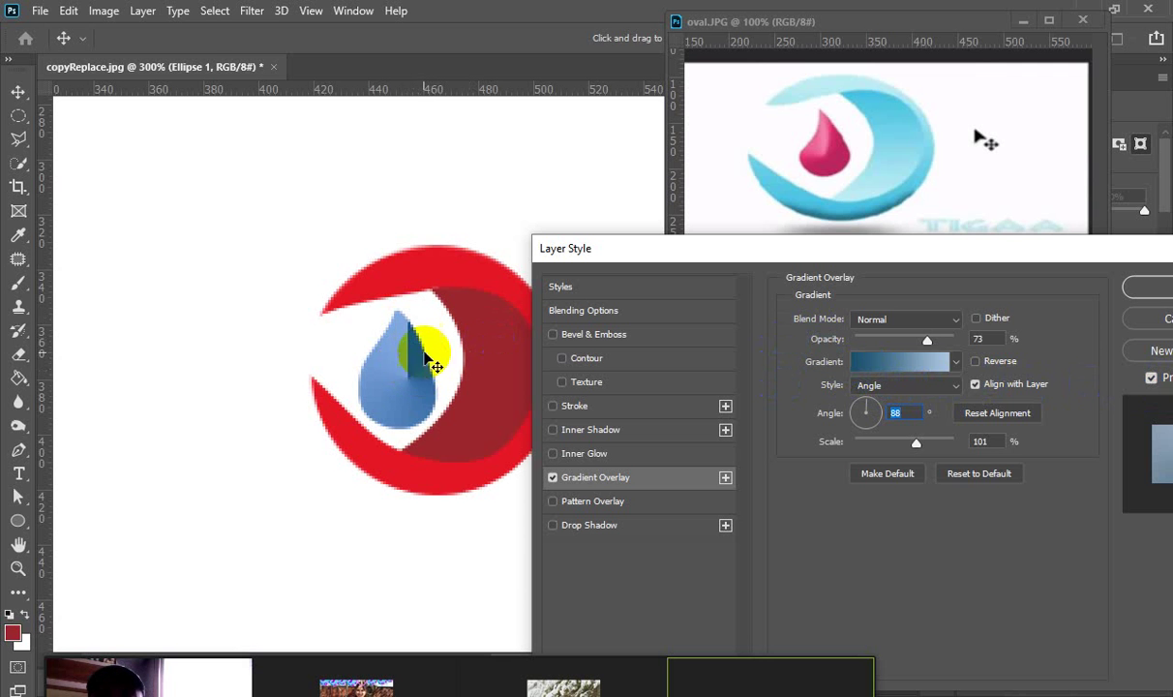
left_click(912, 387)
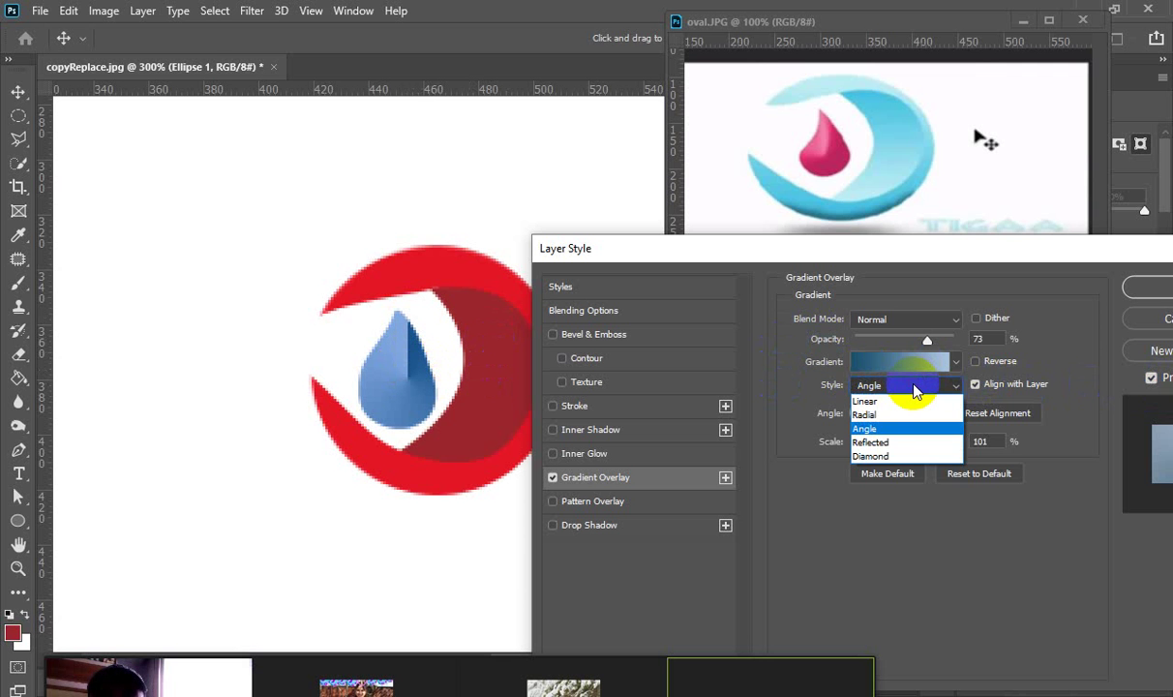
left_click(915, 389)
left_click_drag(985, 242, 683, 244)
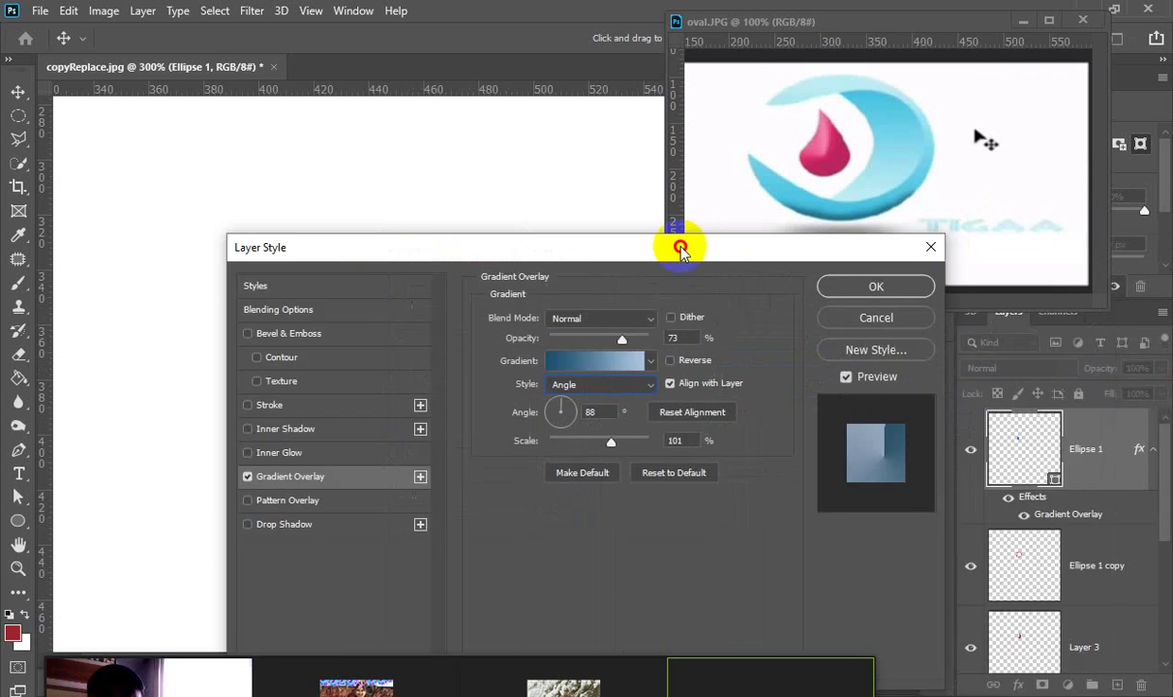
left_click(885, 285)
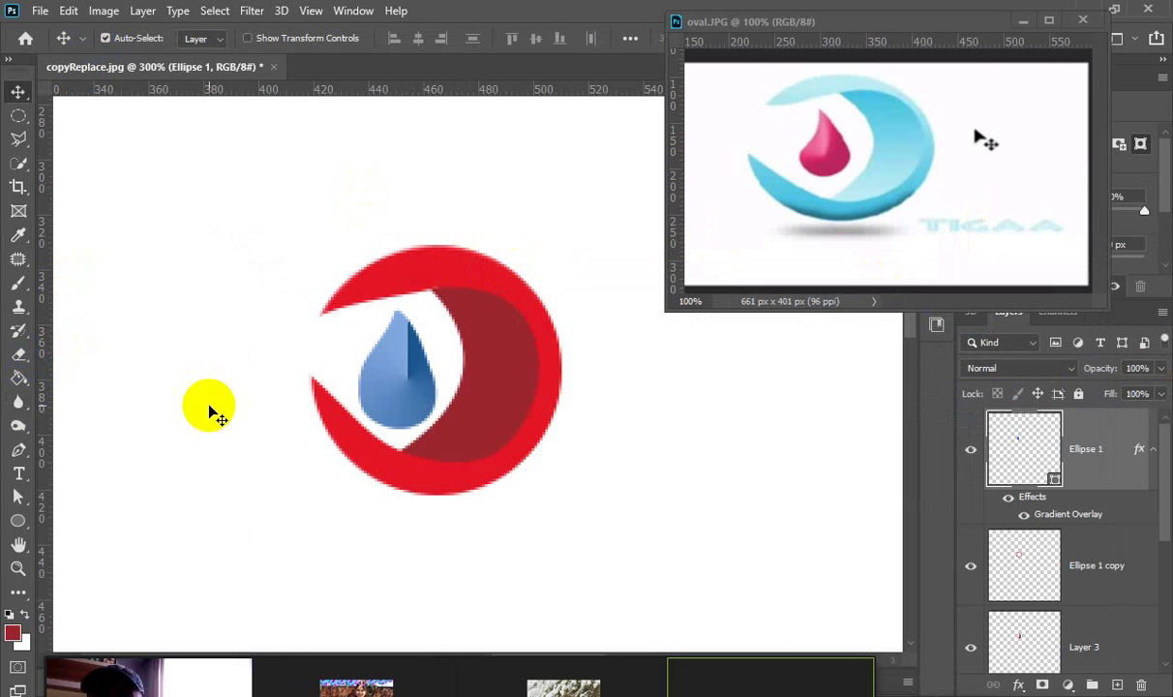
Activate the Gradient tool with the angle gradient type, keeping the Ellipse 1 drop layer selected.
left_click_drag(21, 399, 86, 370)
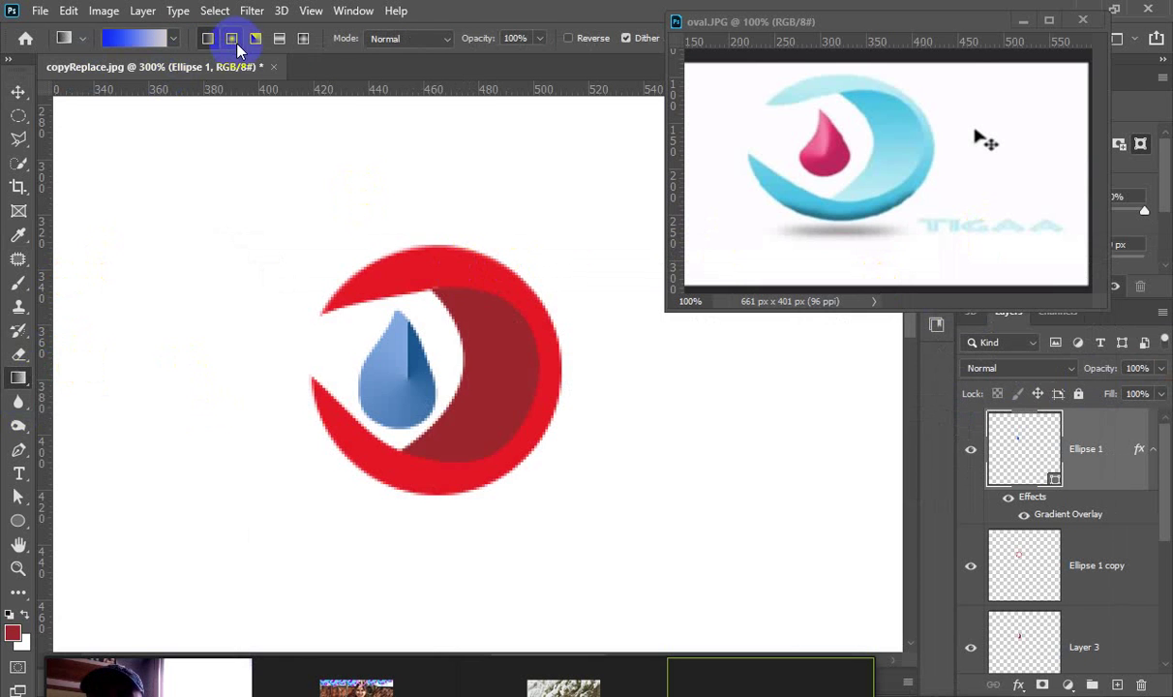
left_click(418, 43)
left_click(423, 45)
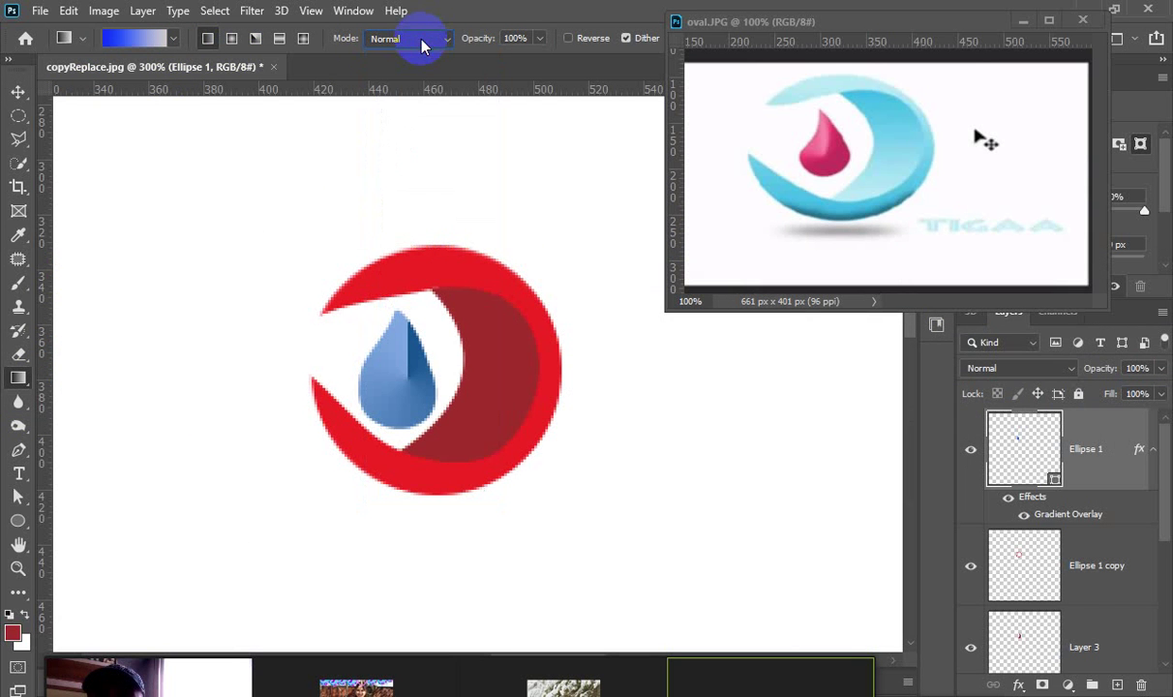
left_click(255, 40)
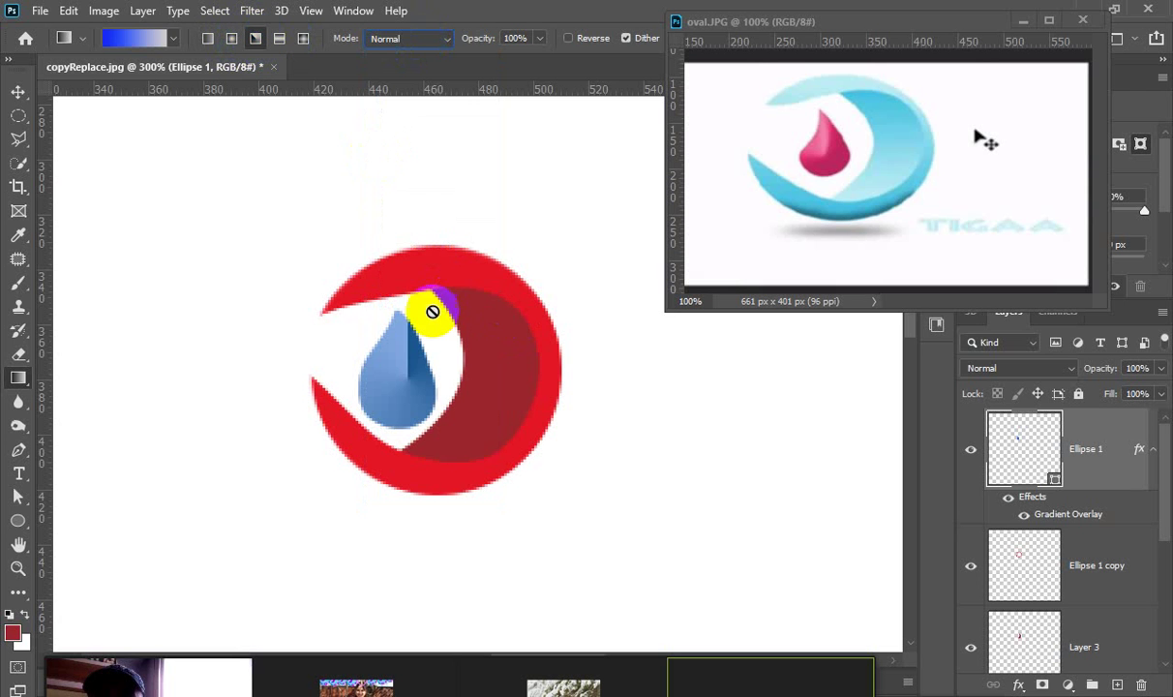
left_click(1017, 484)
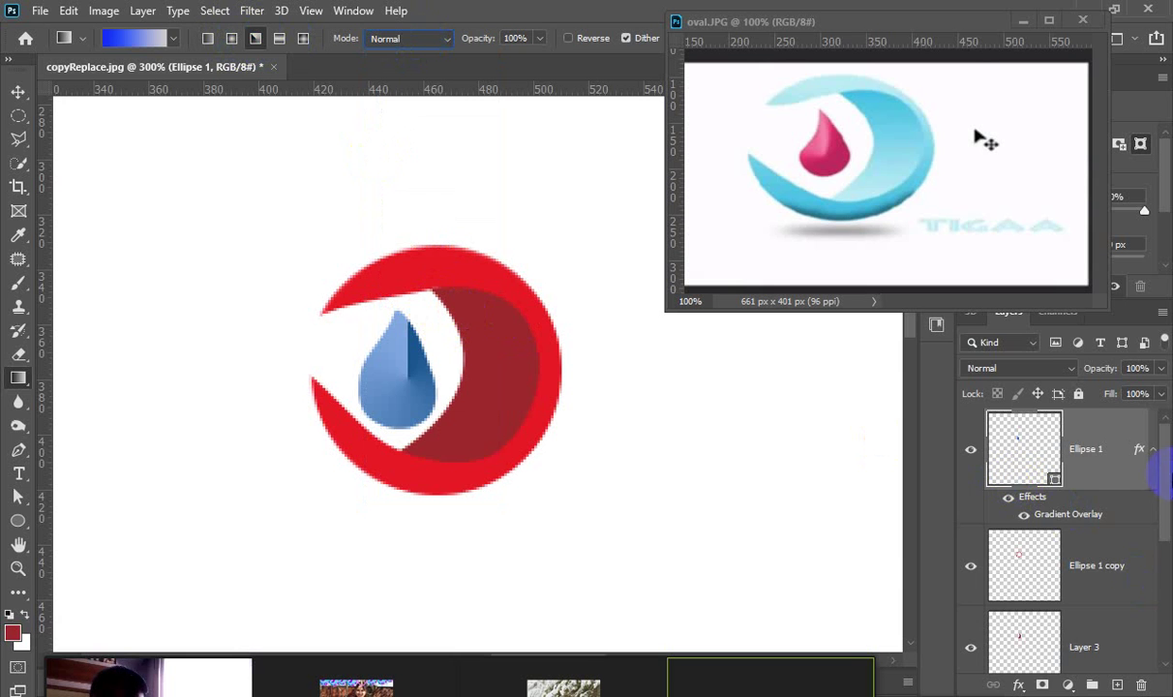
Toggle the visibility of the Ellipse 1 copy layer to identify which part of the logo it holds.
left_click_drag(1165, 468, 1160, 515)
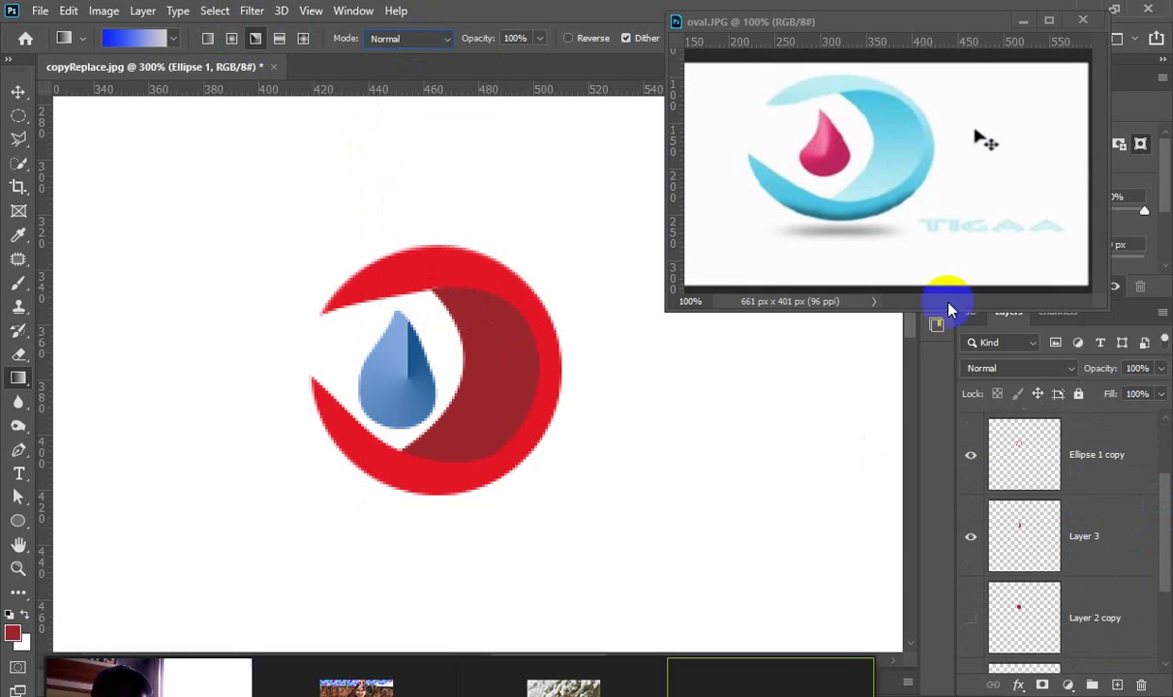
left_click(979, 457)
left_click(972, 455)
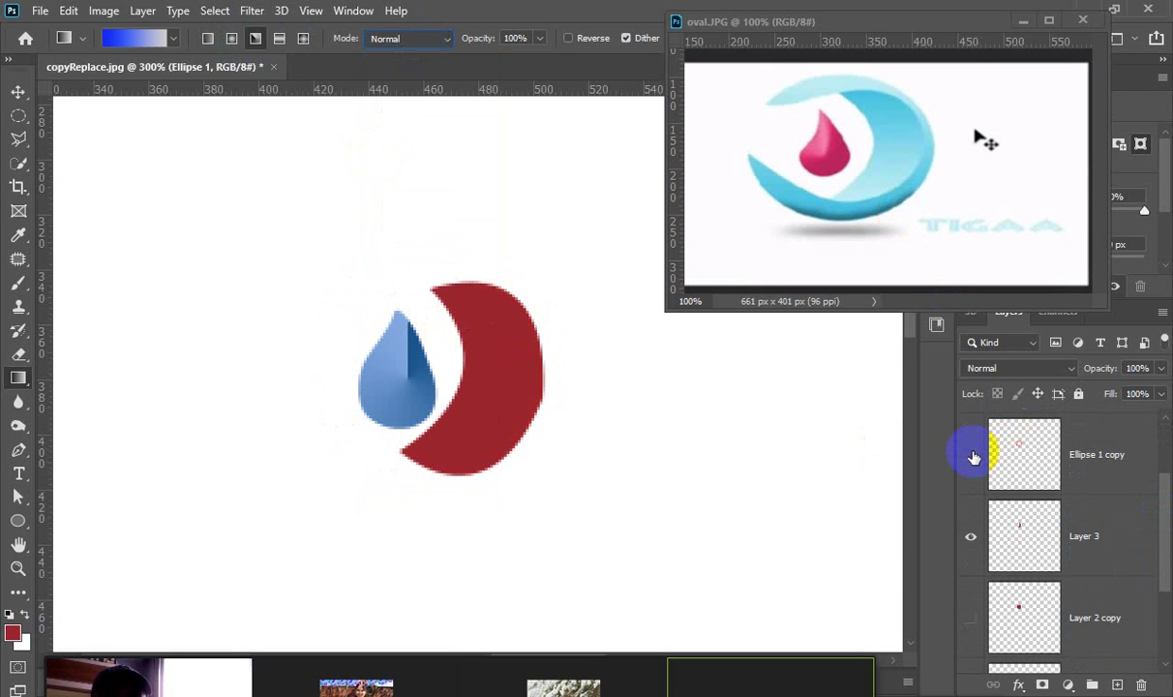
left_click(973, 454)
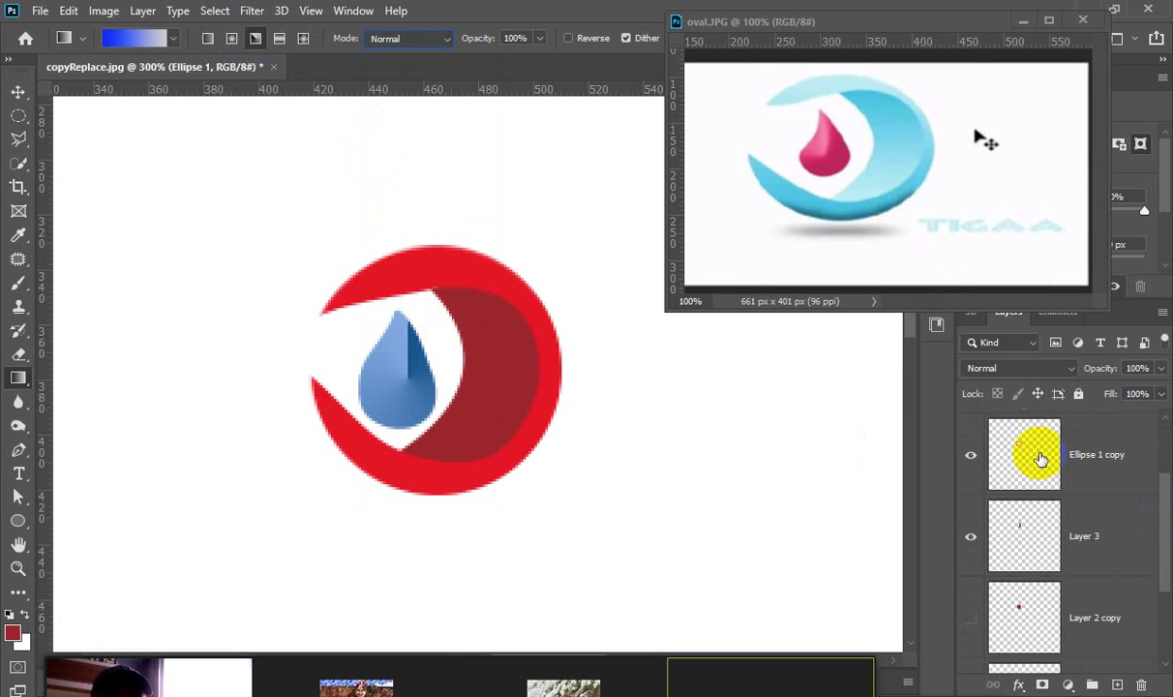
Add a Gradient Overlay to the Ellipse 1 copy swoosh and move its settings dialog clear of the artwork.
left_click(1016, 458)
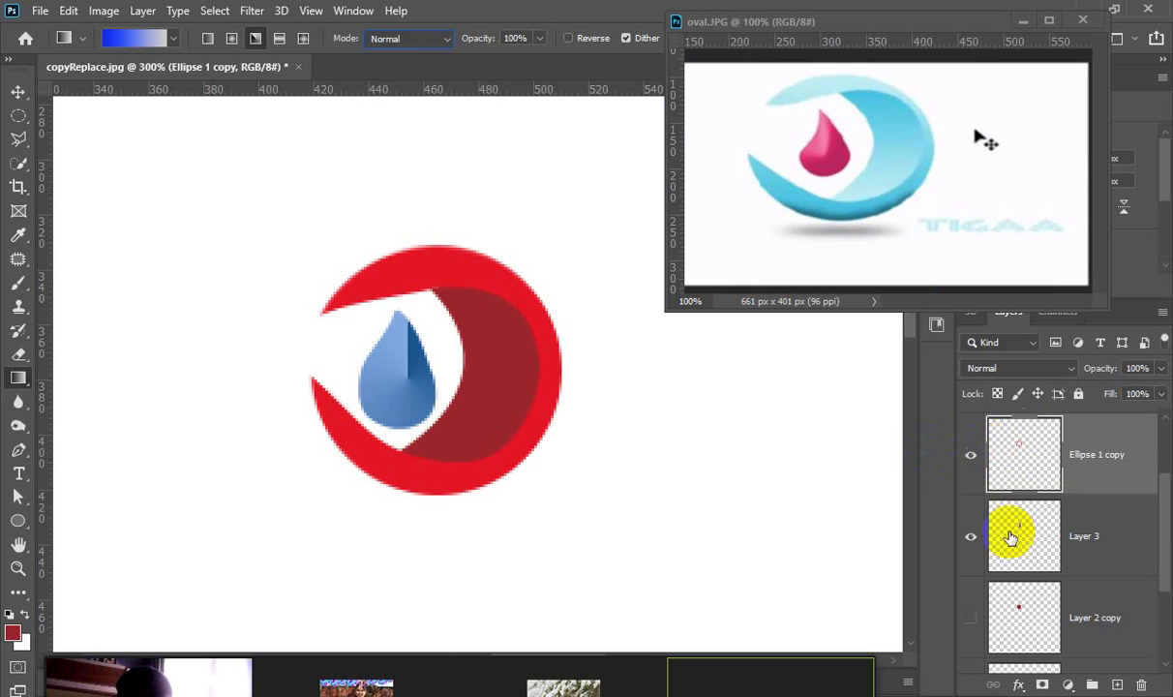
left_click(1018, 684)
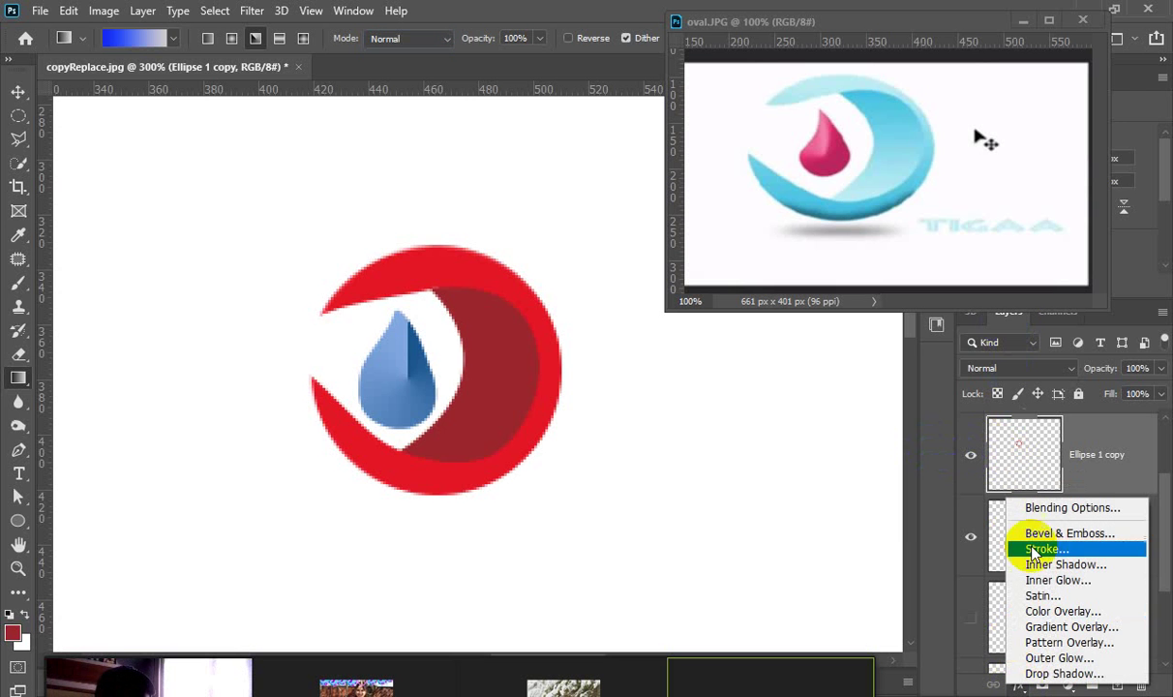
left_click(1045, 626)
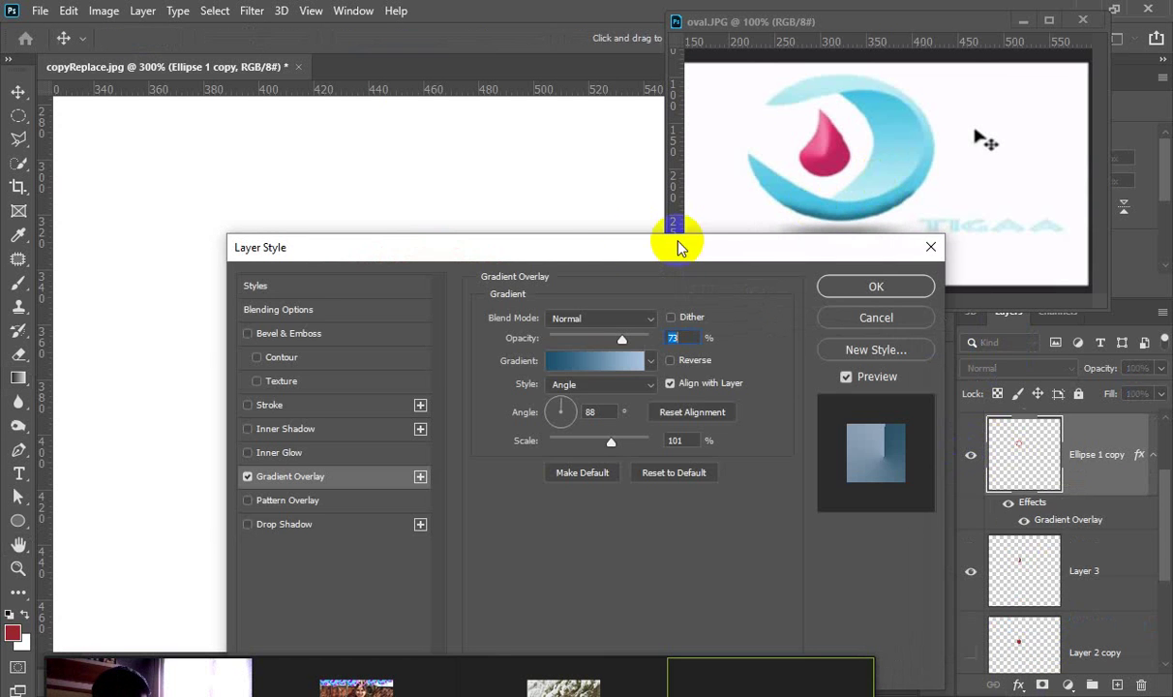
left_click_drag(559, 252, 899, 185)
Change the dark blue starting color stop of the swoosh's overlay gradient to pink #f03f6d.
left_click(924, 294)
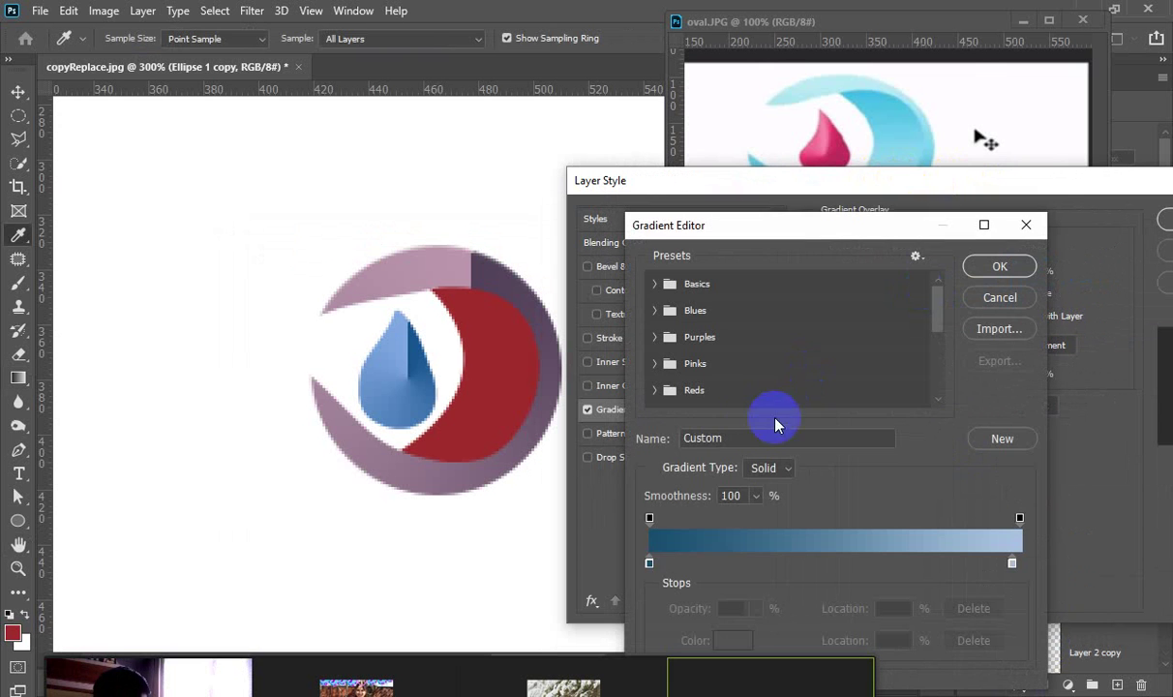
left_click(649, 564)
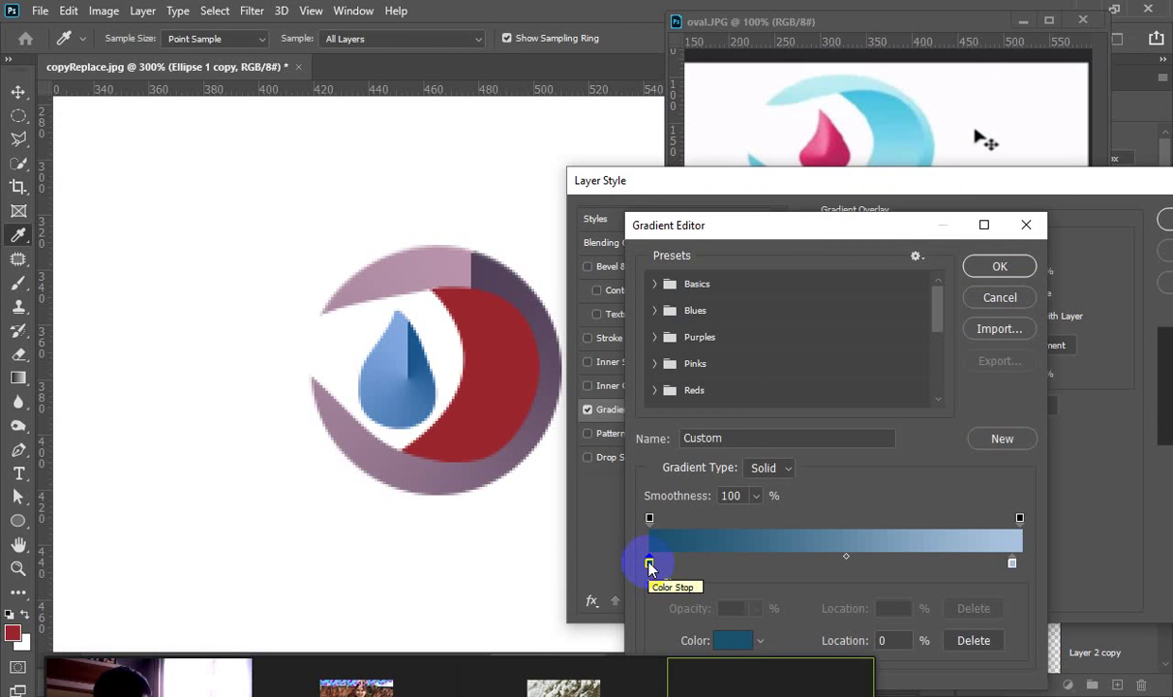
left_click(722, 641)
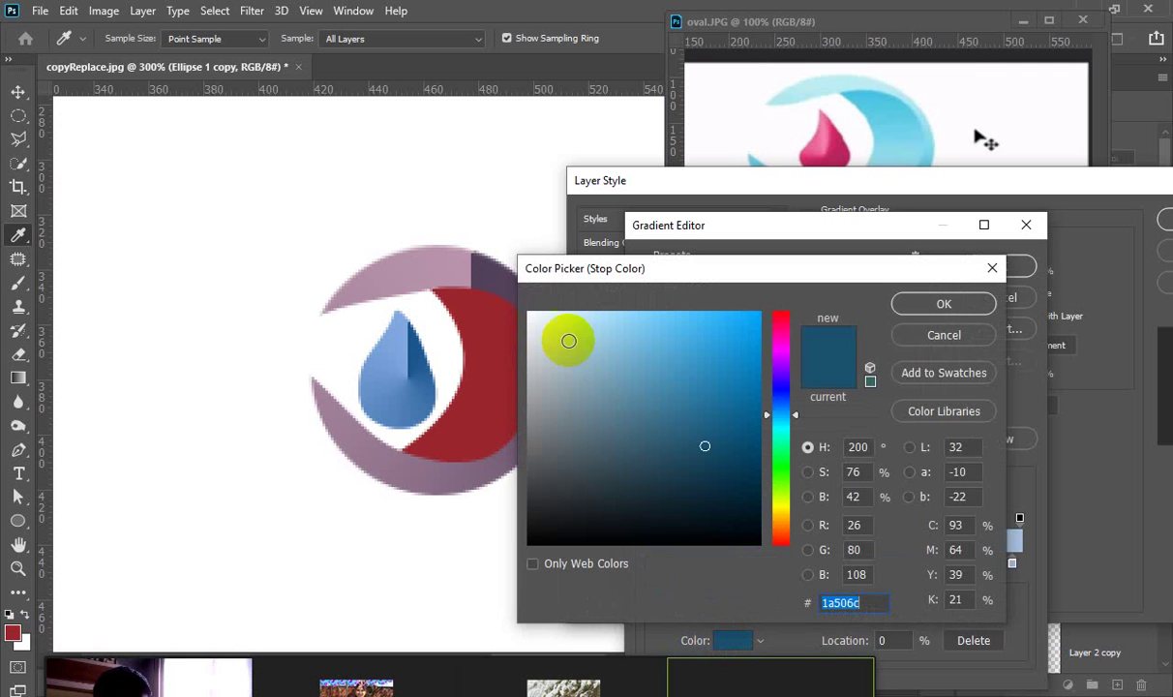
left_click_drag(785, 330, 781, 358)
left_click(726, 316)
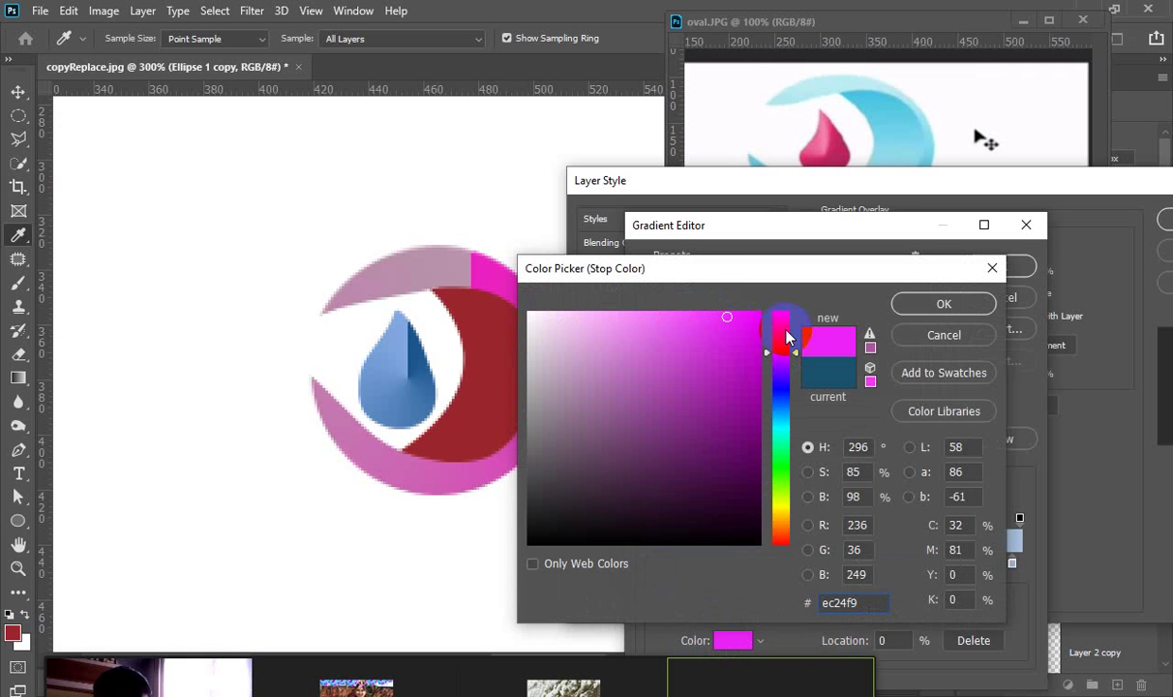
left_click_drag(780, 330, 780, 320)
left_click(699, 325)
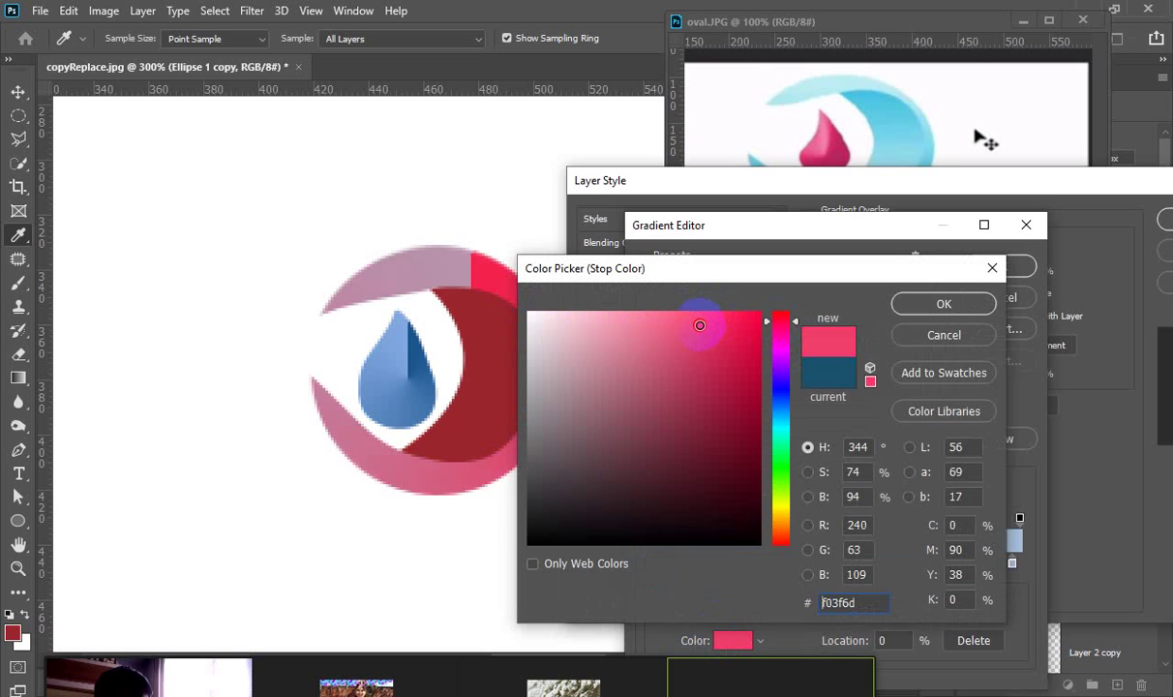
left_click(941, 304)
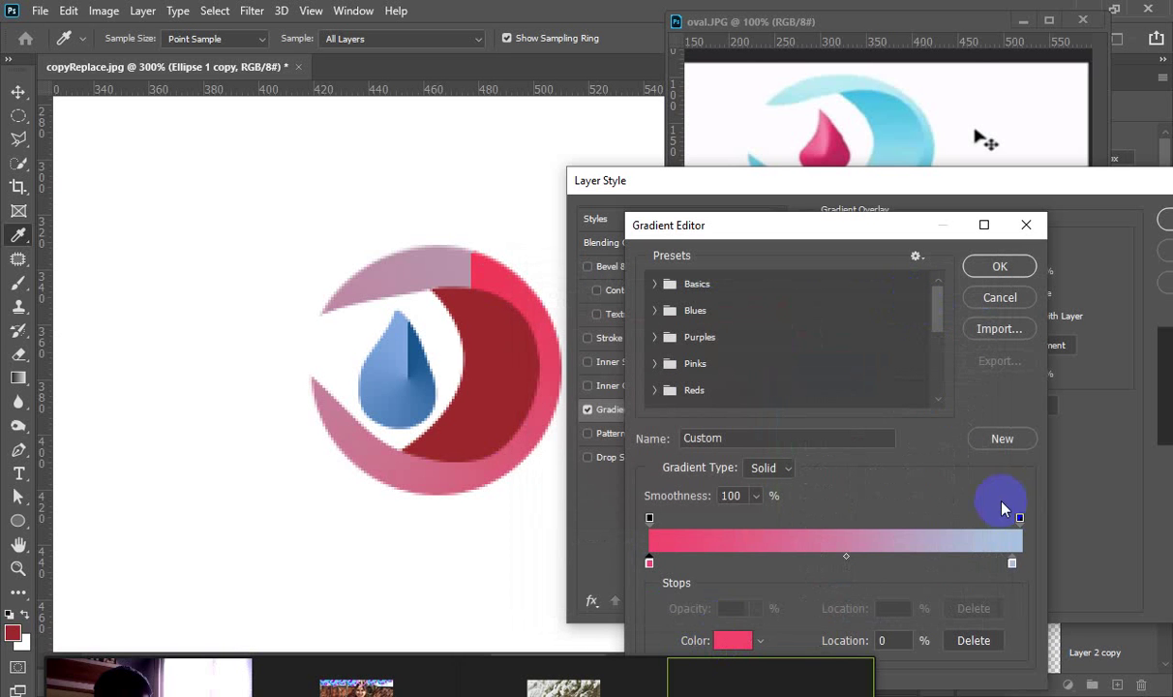
Change the light blue end color stop of the swoosh's overlay gradient to a muted red.
left_click(1011, 563)
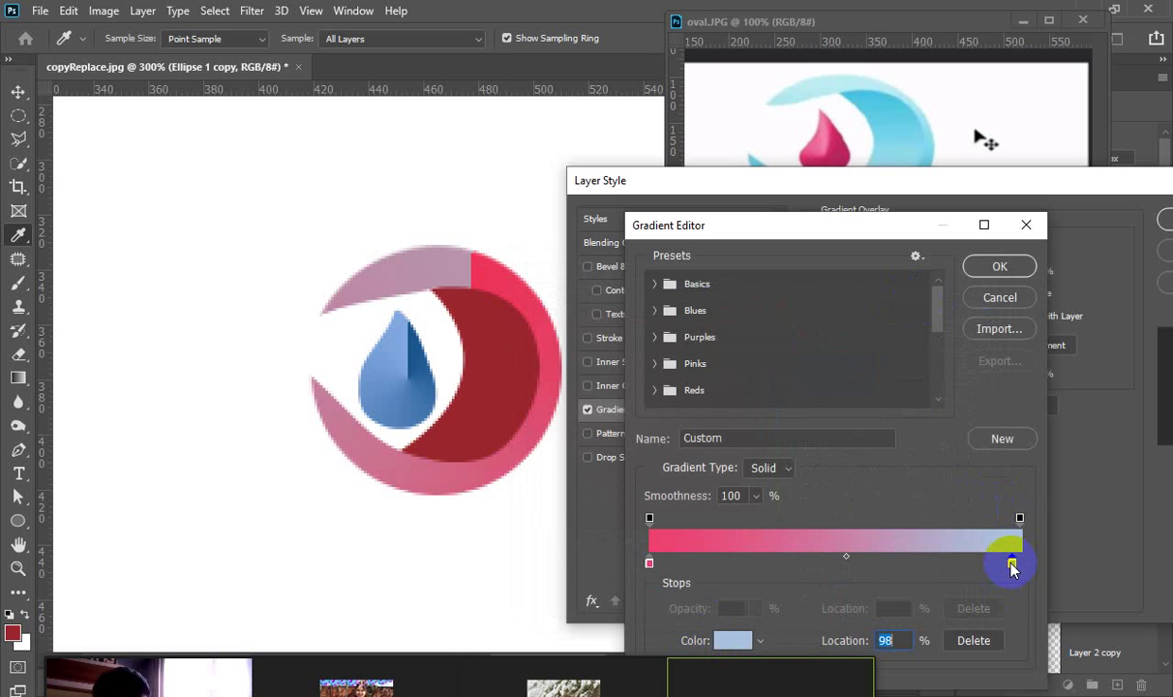
left_click(734, 640)
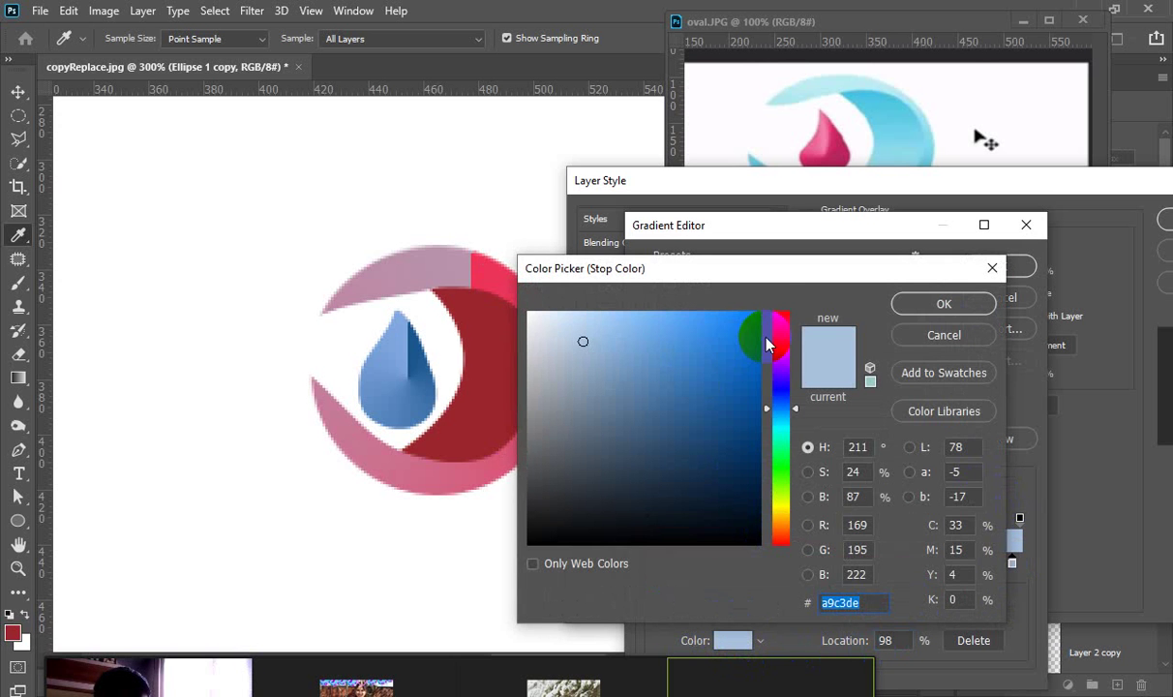
left_click(785, 321)
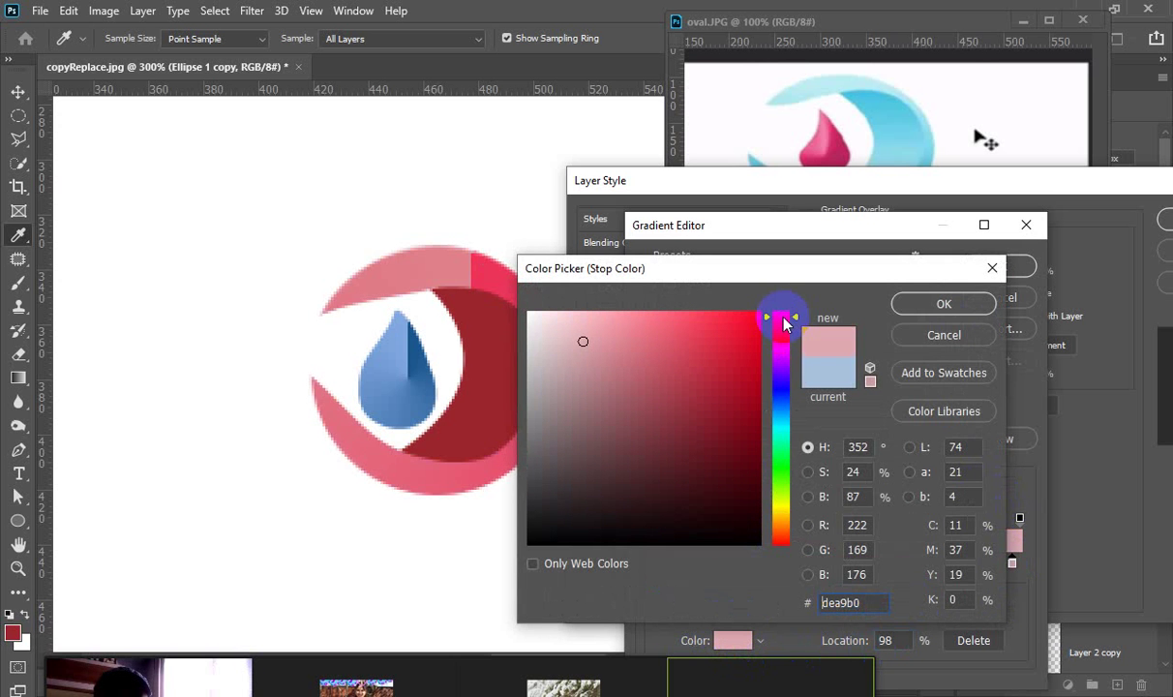
left_click(492, 271)
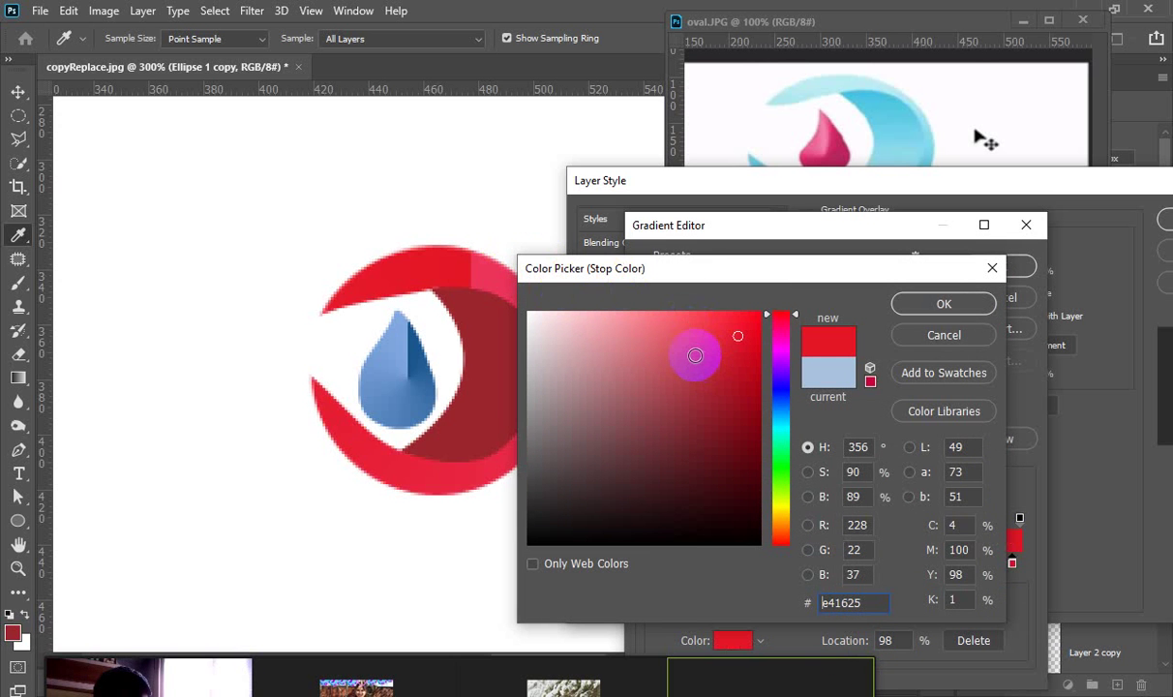
left_click_drag(692, 352, 683, 373)
left_click(927, 306)
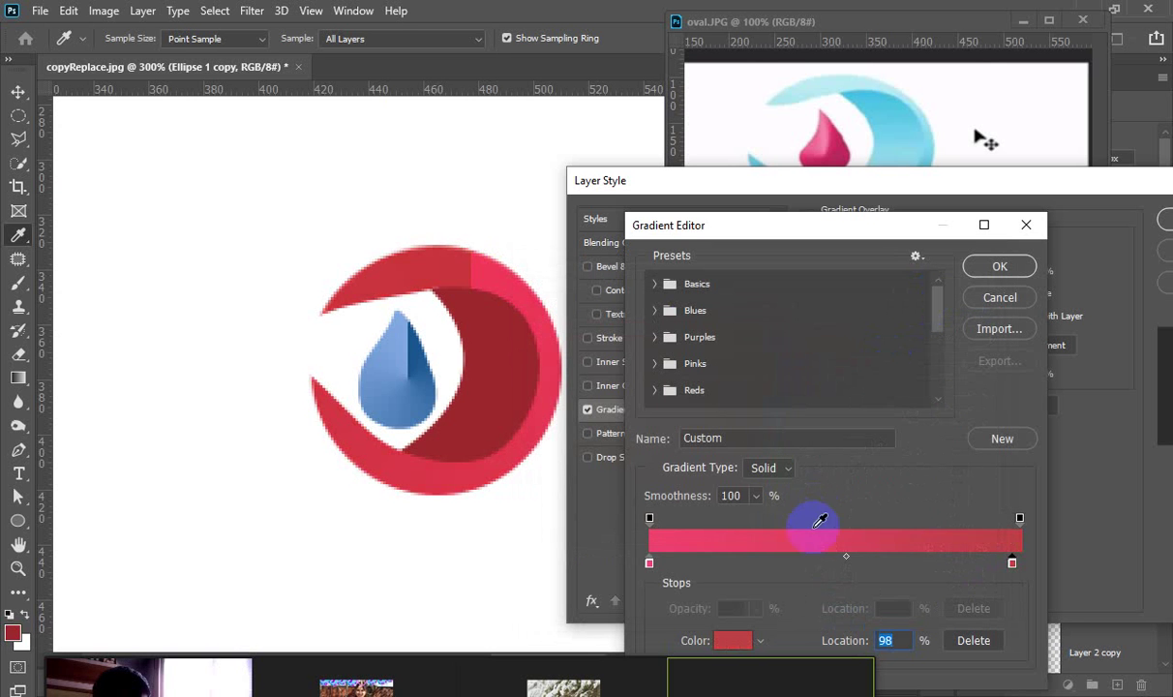
Change the starting color stop of the swoosh's overlay gradient to light pink #ea89a2 and accept the gradient.
left_click(649, 564)
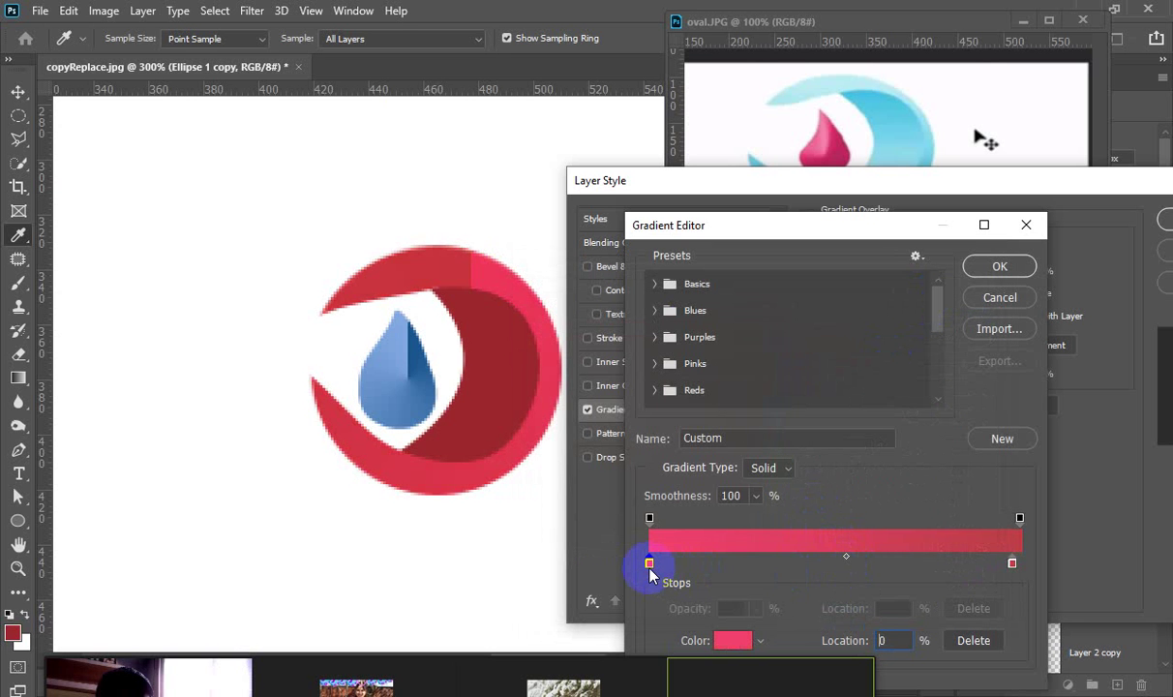
left_click(739, 646)
left_click(661, 366)
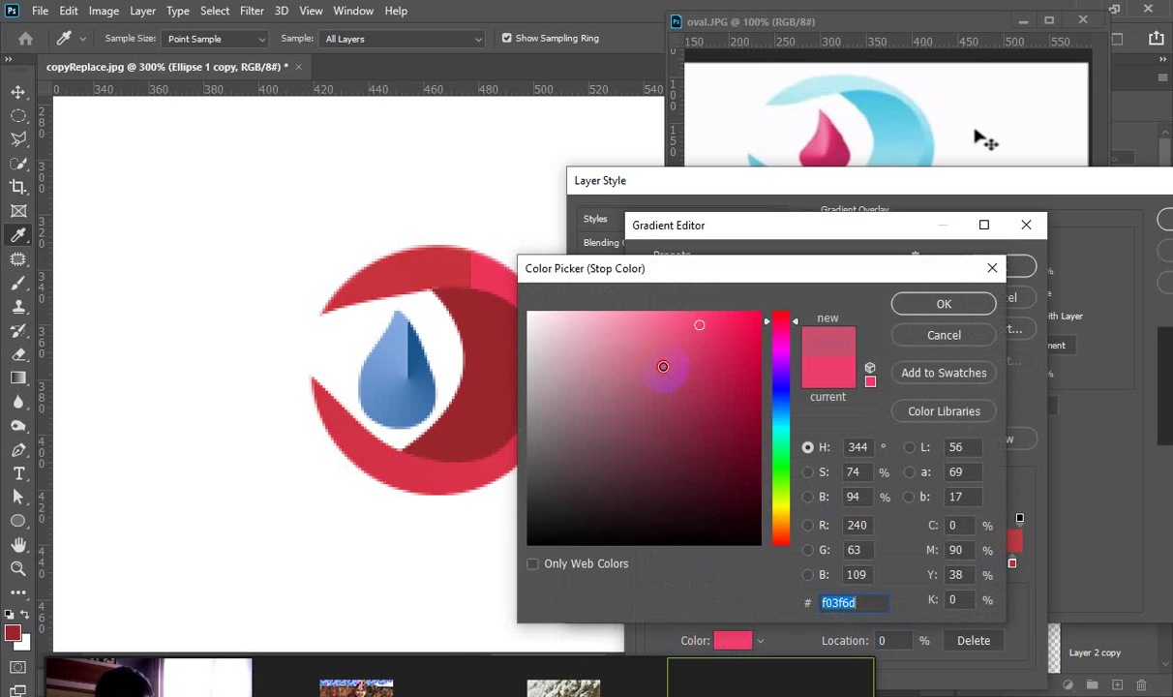
left_click_drag(661, 366, 624, 331)
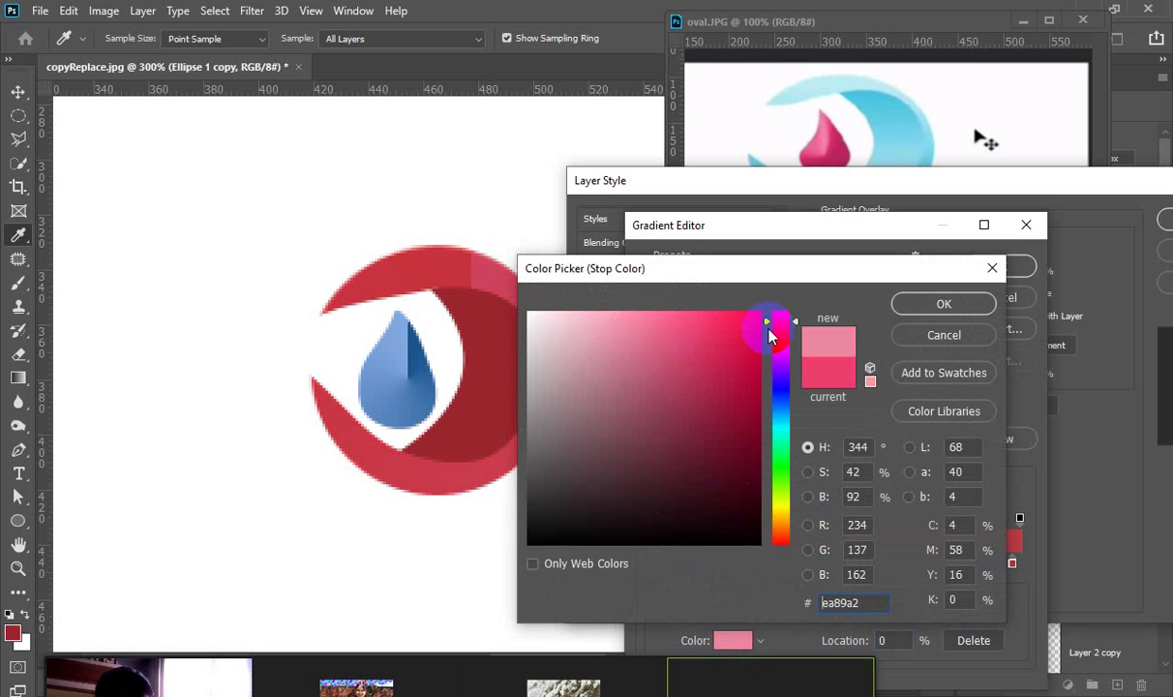
left_click(916, 305)
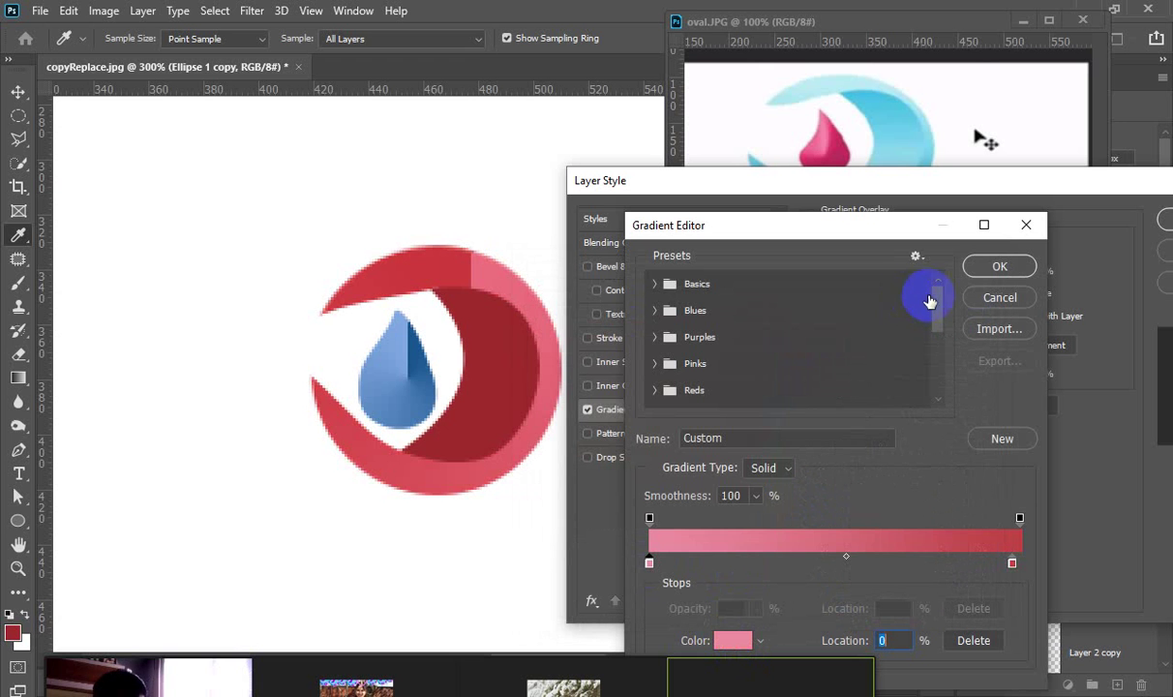
left_click(987, 269)
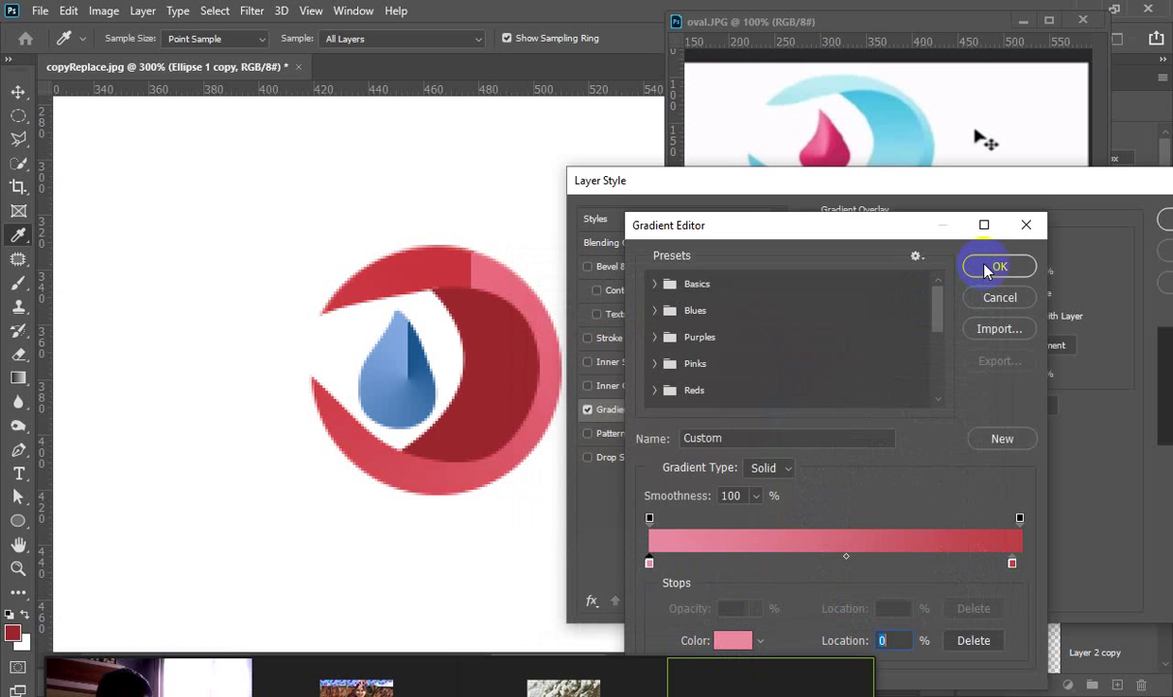
left_click(987, 269)
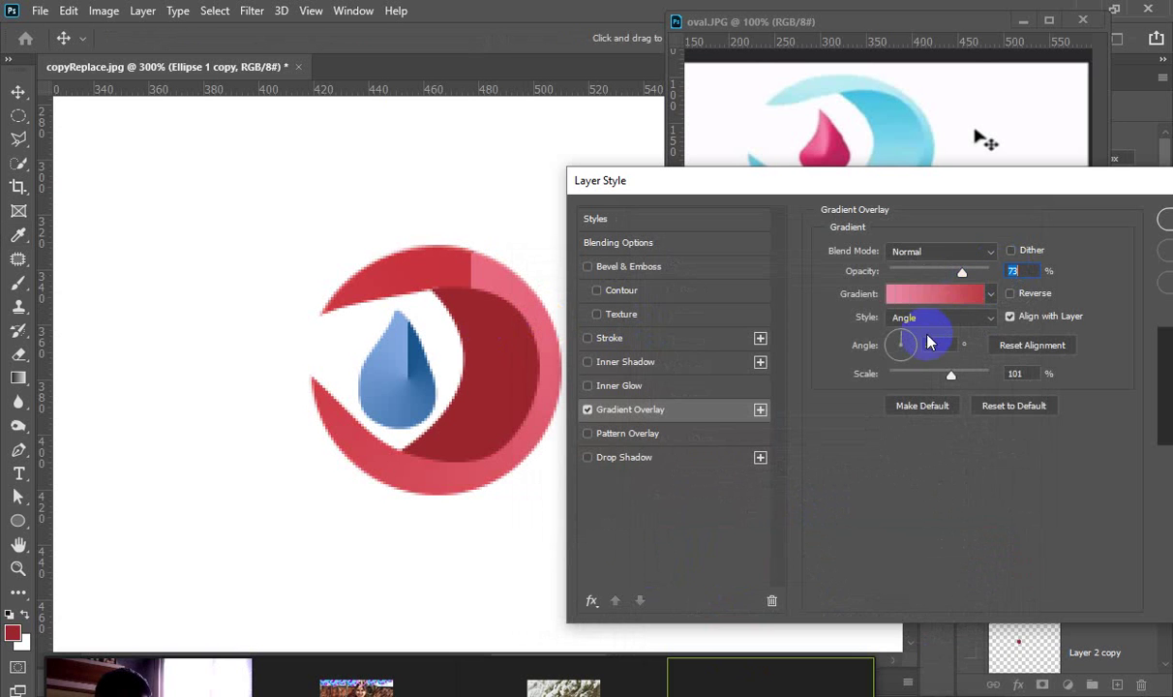
Set the swoosh's Gradient Overlay style to Linear, reverse its colors and apply the layer style.
left_click(927, 319)
left_click(914, 328)
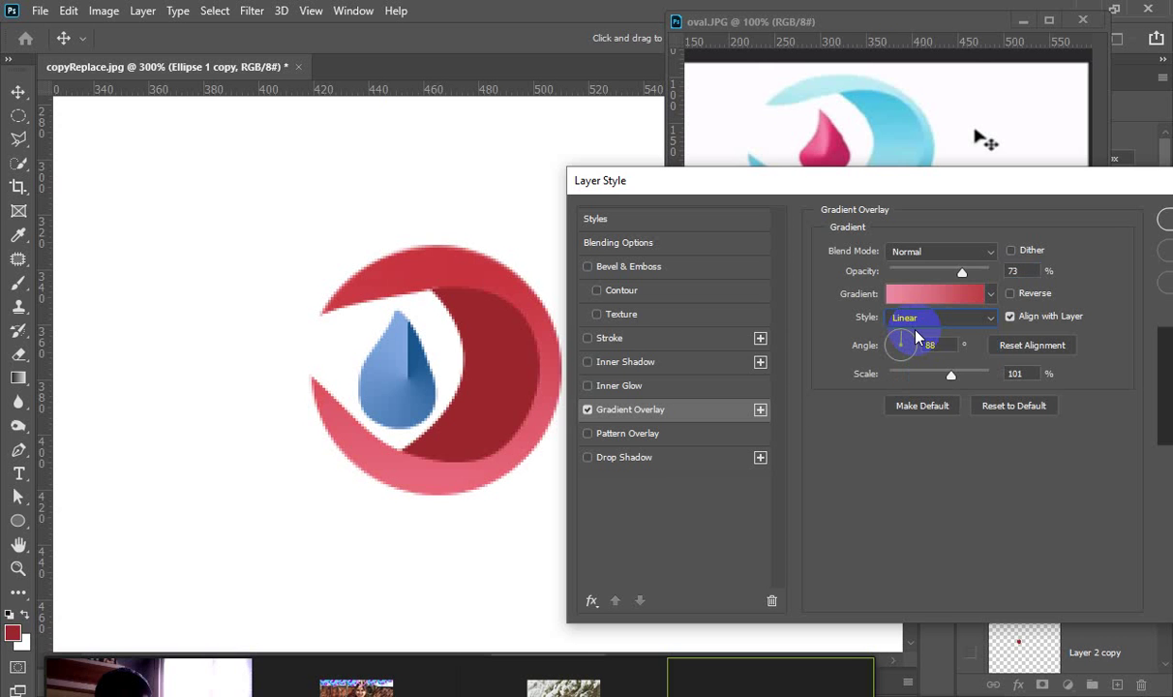
left_click_drag(887, 184, 904, 310)
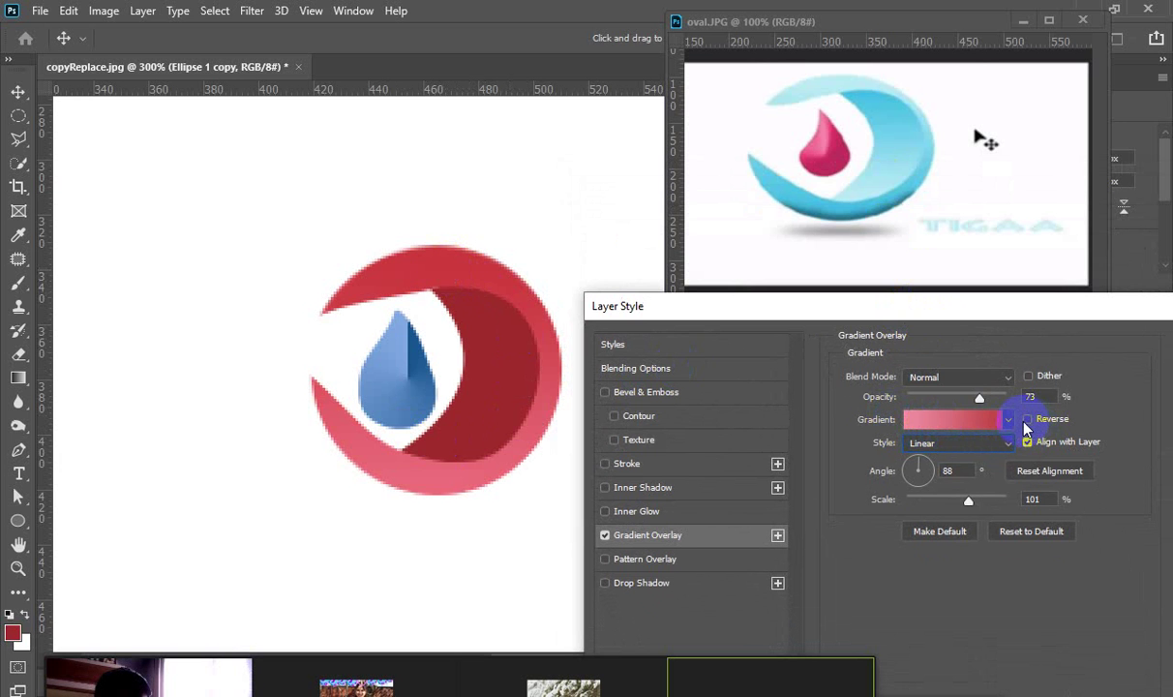
left_click(967, 421)
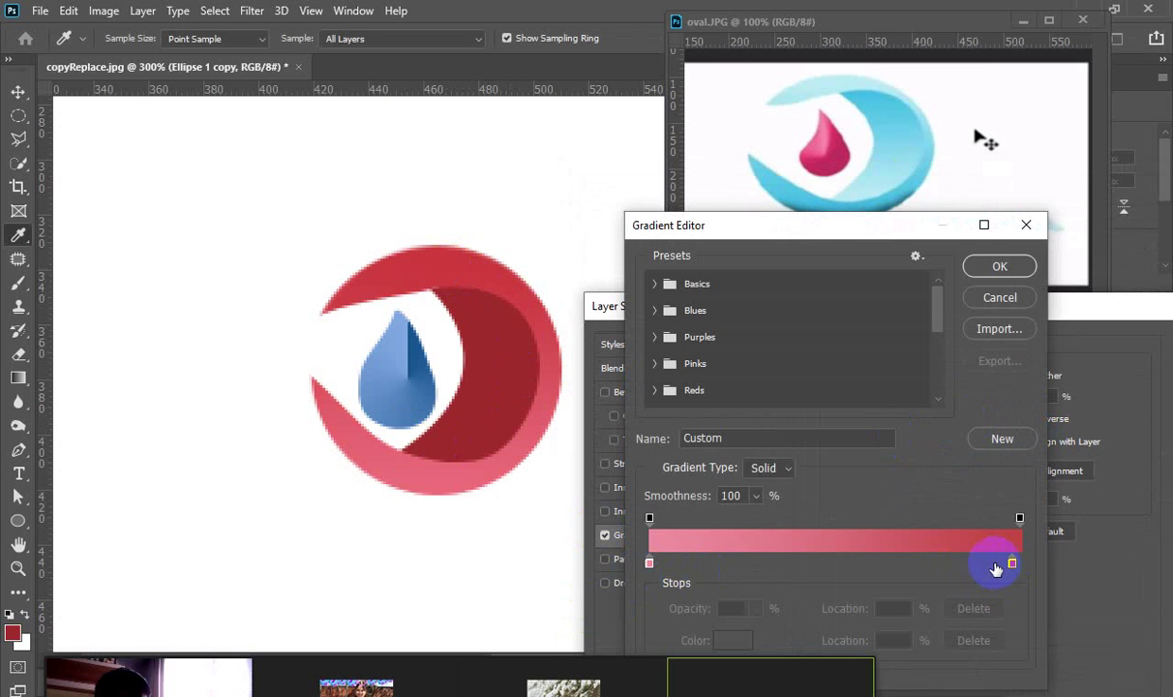
left_click(992, 278)
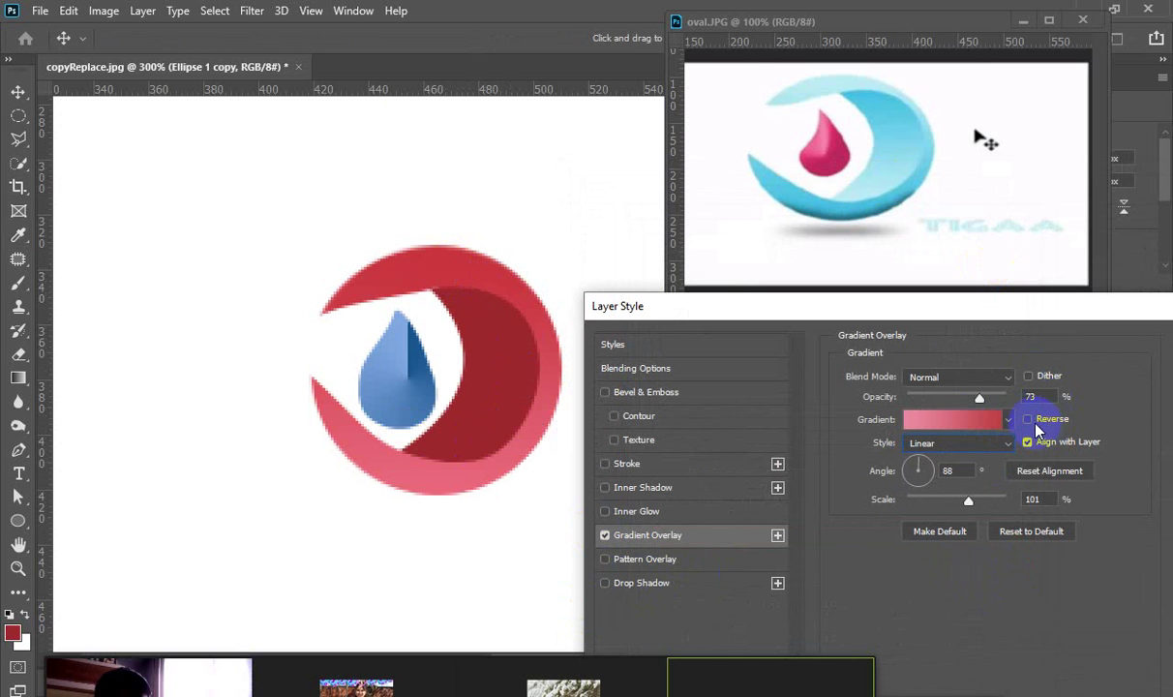
left_click(1030, 420)
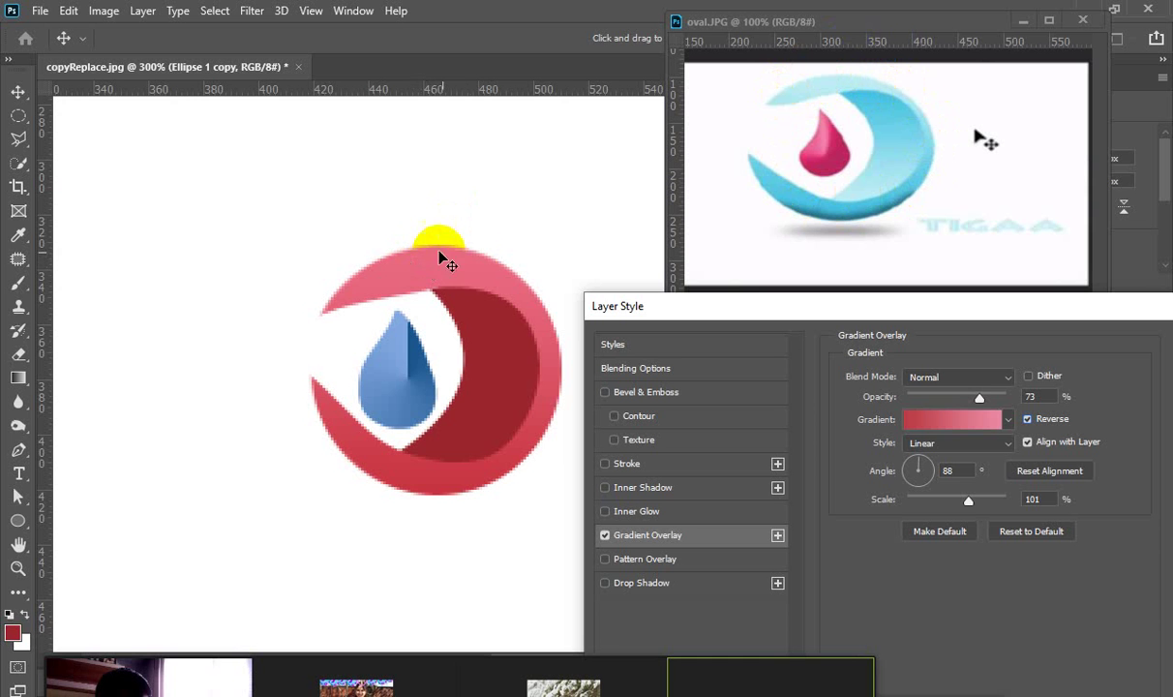
left_click_drag(1053, 312, 974, 178)
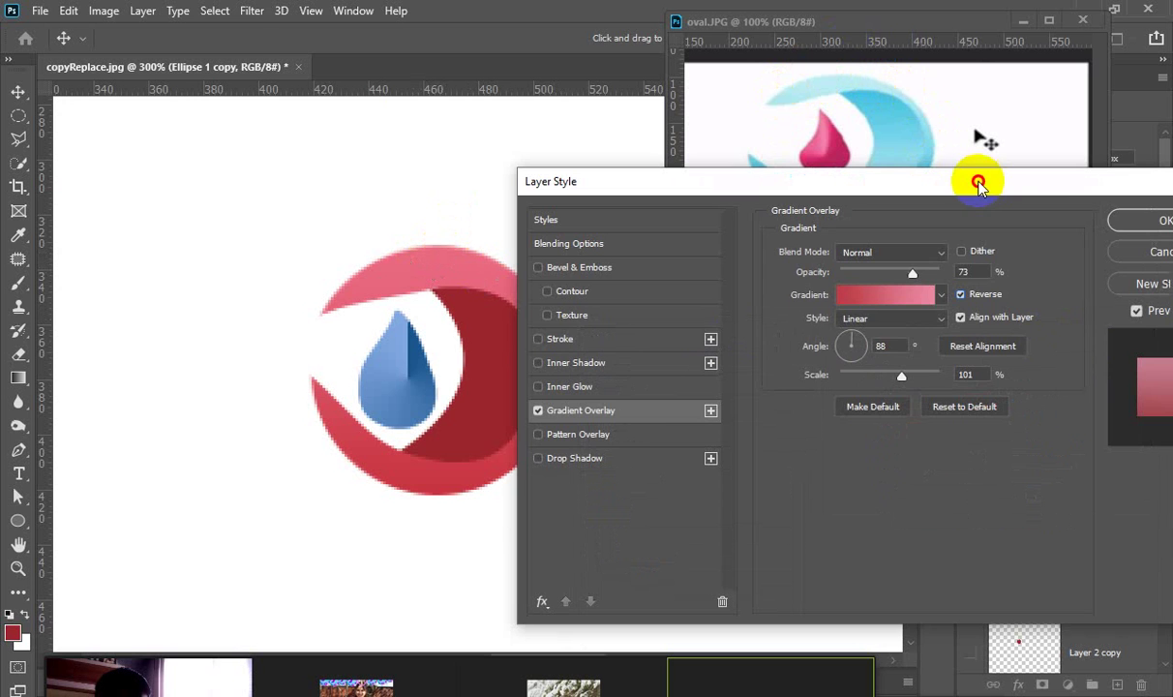
left_click(1151, 222)
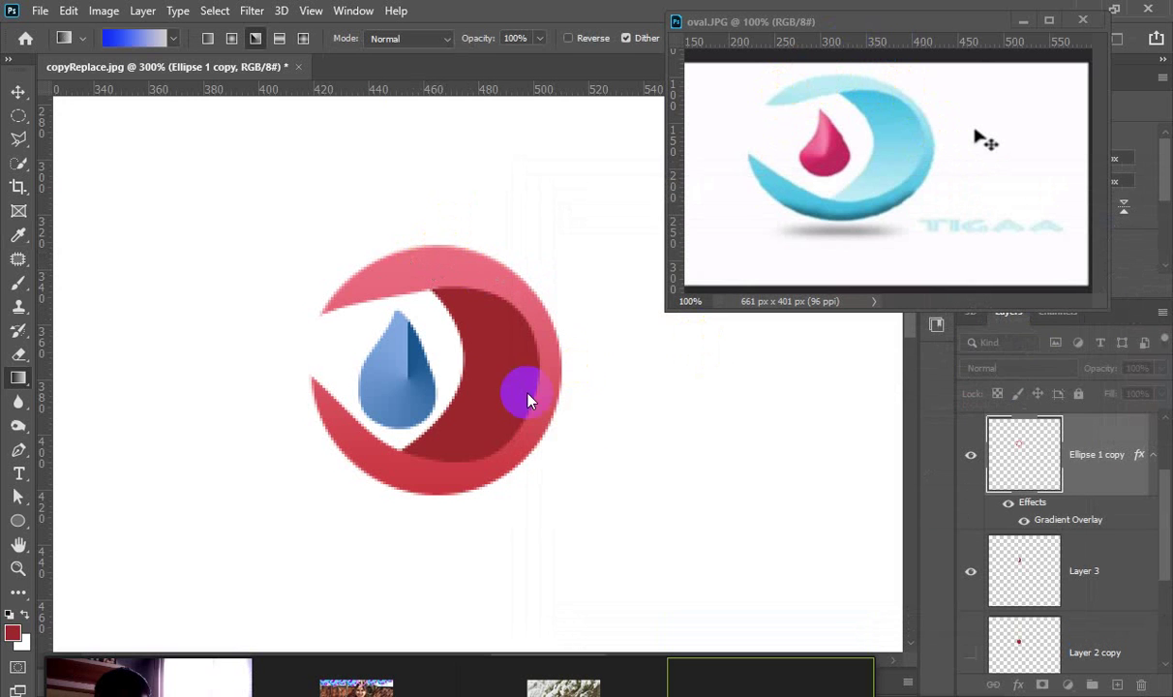
Select the dark red inner crescent on Layer 3 with the Move tool and toggle its visibility to identify it.
left_click_drag(524, 393, 497, 380)
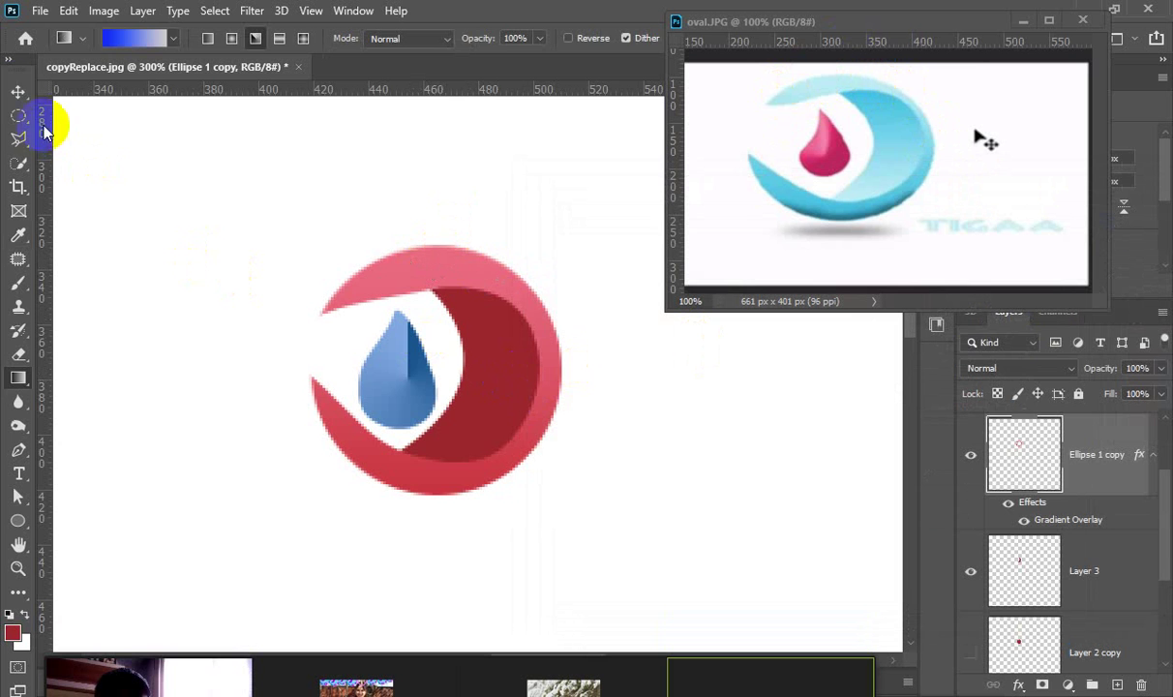
left_click(17, 91)
left_click(489, 360)
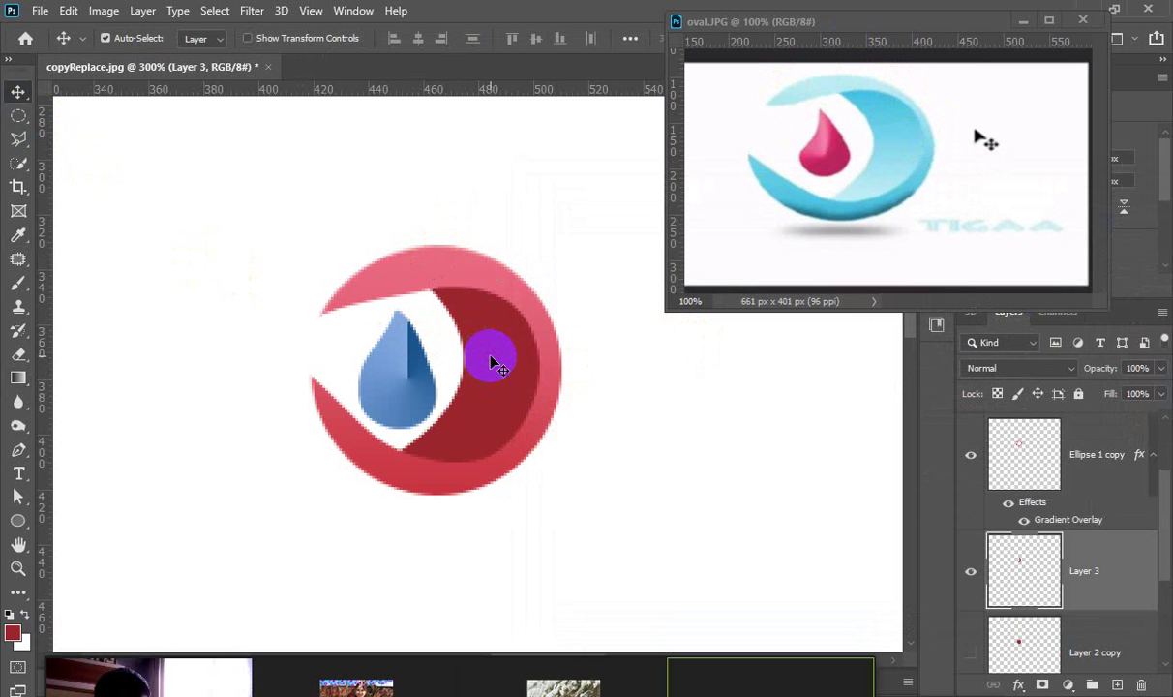
mouse_move(491, 360)
left_mouse_down()
mouse_move(481, 339)
mouse_move(489, 358)
left_mouse_up()
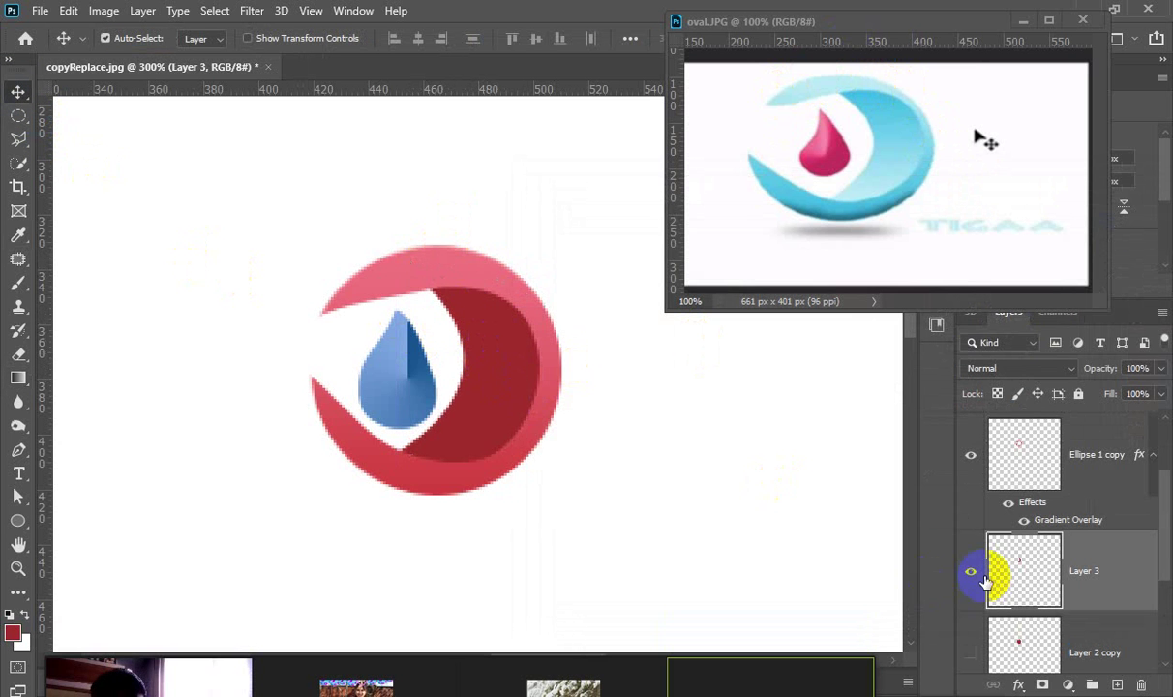
left_click(972, 574)
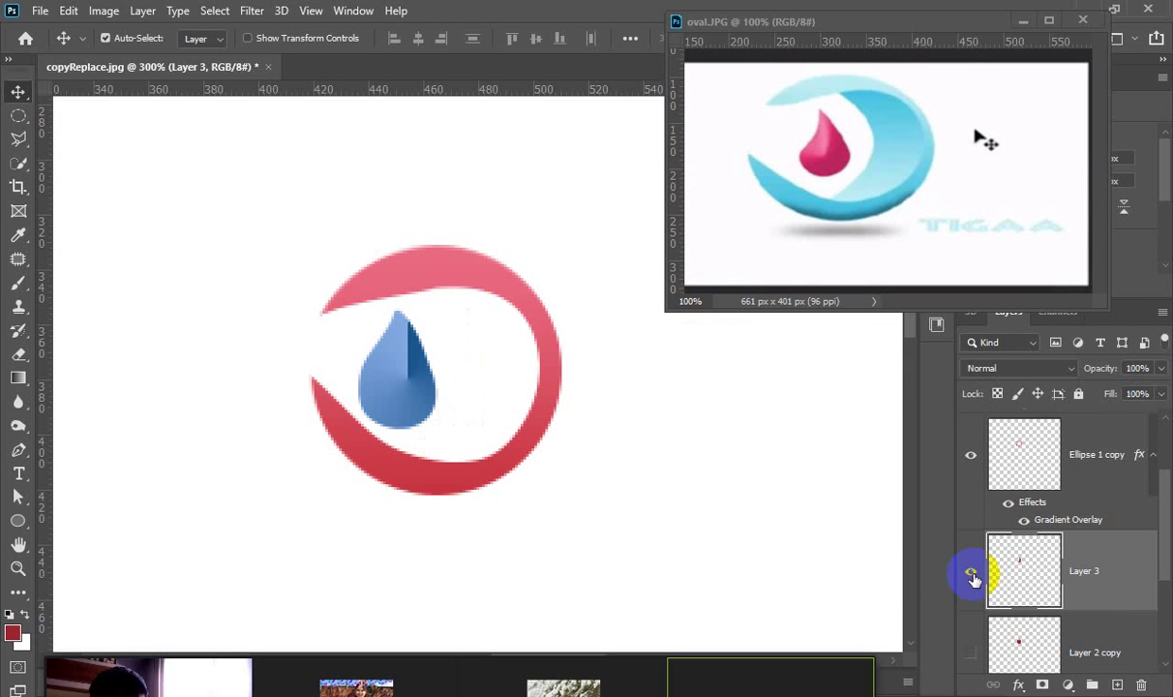
left_click(971, 575)
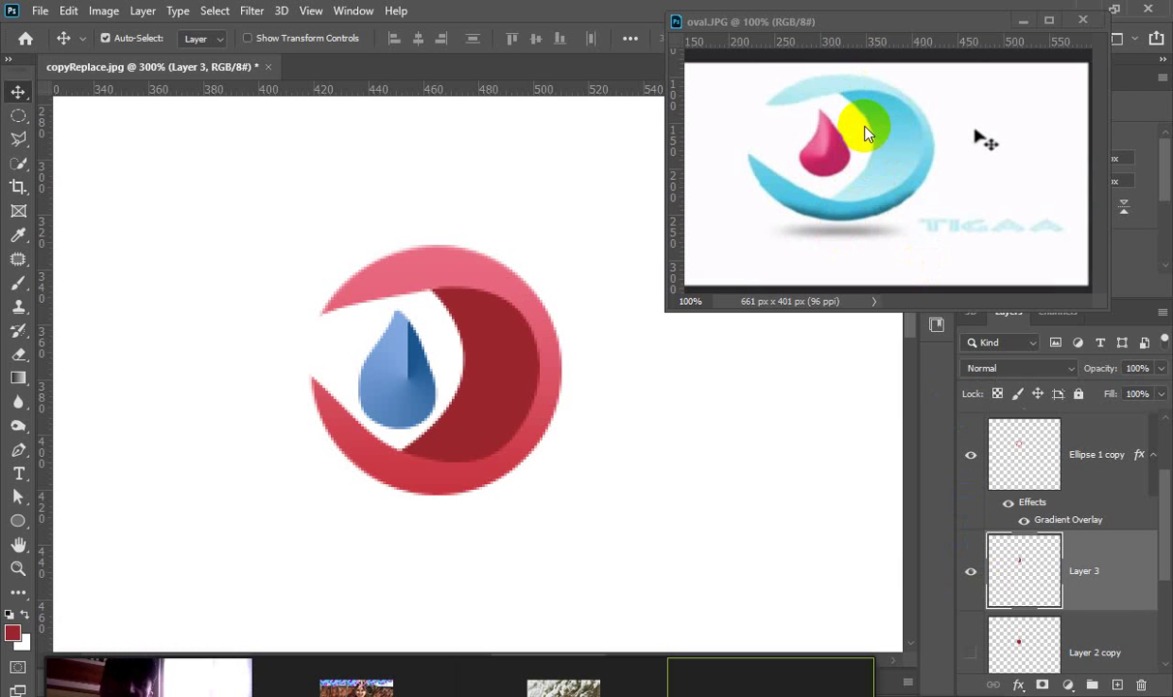
Apply a linear Gradient Overlay to the Layer 3 crescent with Reverse turned off.
left_click(1018, 685)
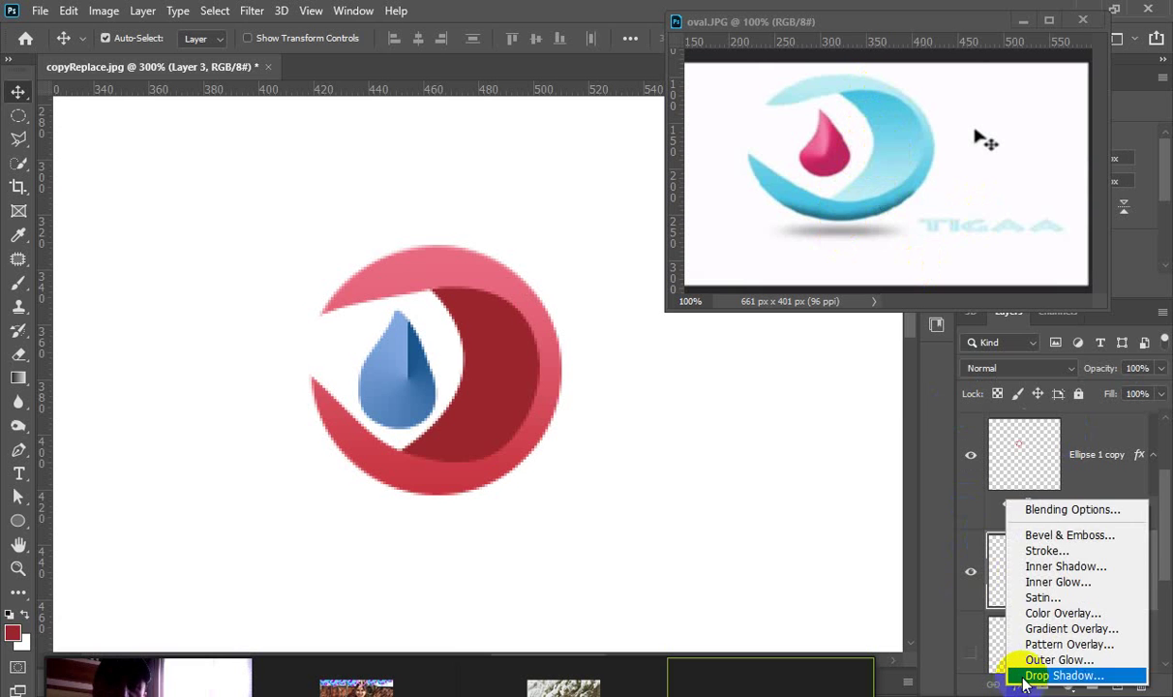
left_click(1045, 630)
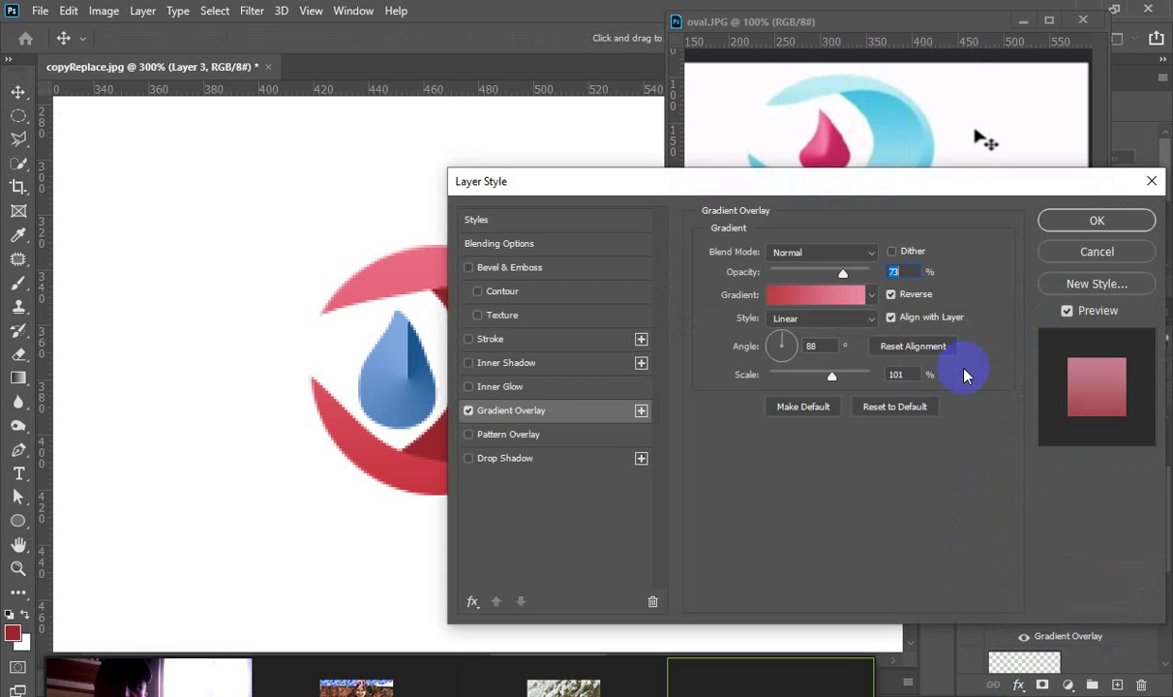
left_click_drag(876, 193, 962, 416)
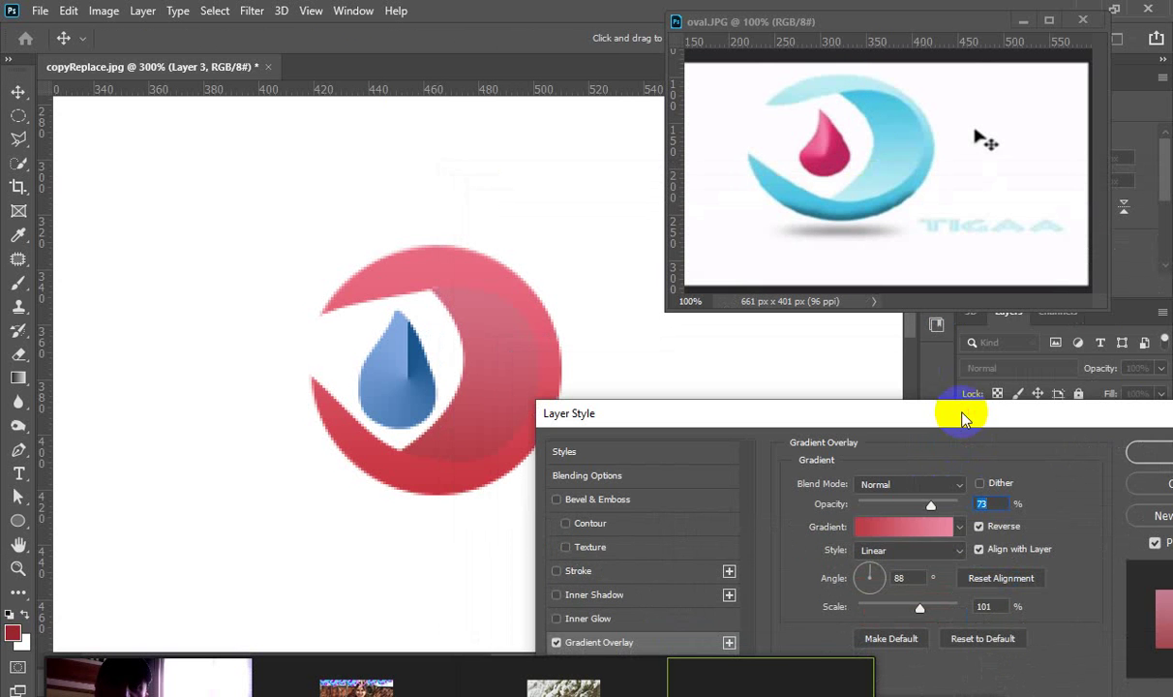
left_click(978, 525)
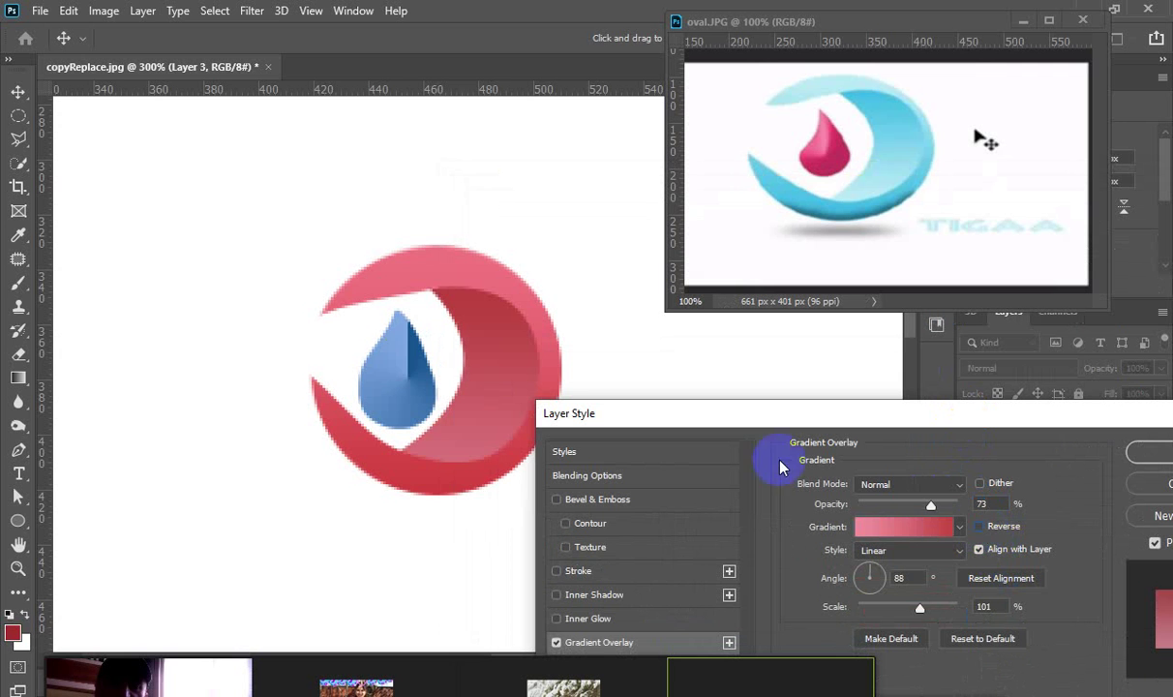
left_click_drag(455, 291, 506, 346)
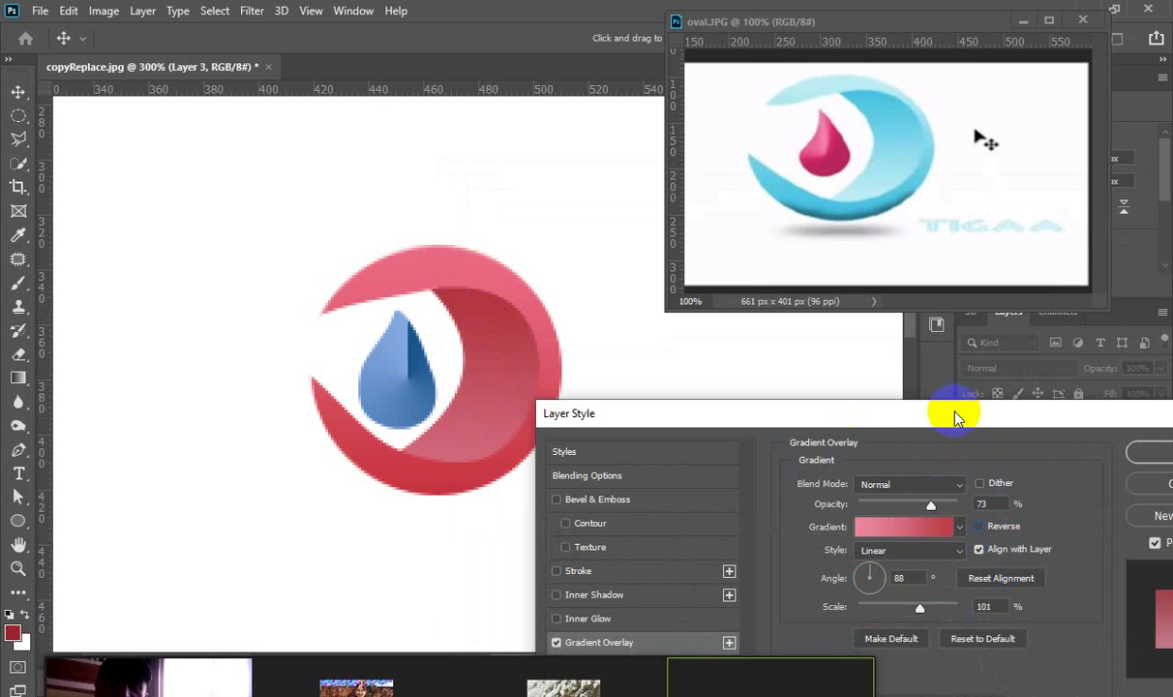
left_click_drag(958, 414, 782, 255)
left_click(1009, 291)
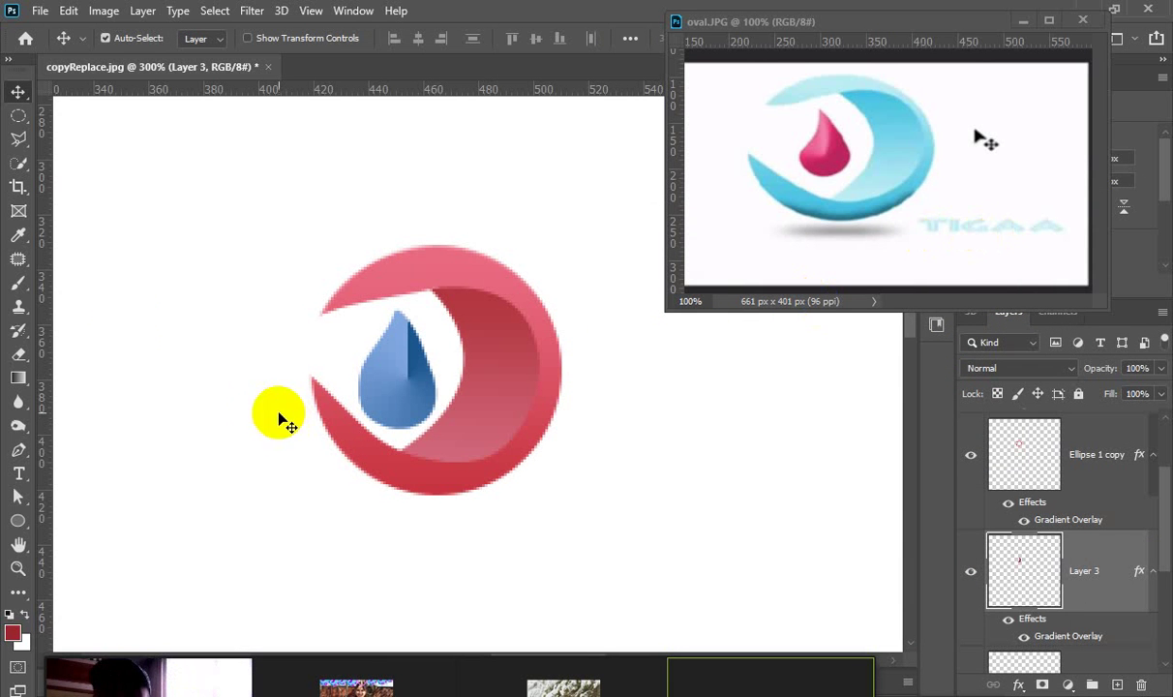
Add the placeholder text "Lorem Ipsum" below the swoosh's lower edge with a font size of 24 pt.
left_click(19, 474)
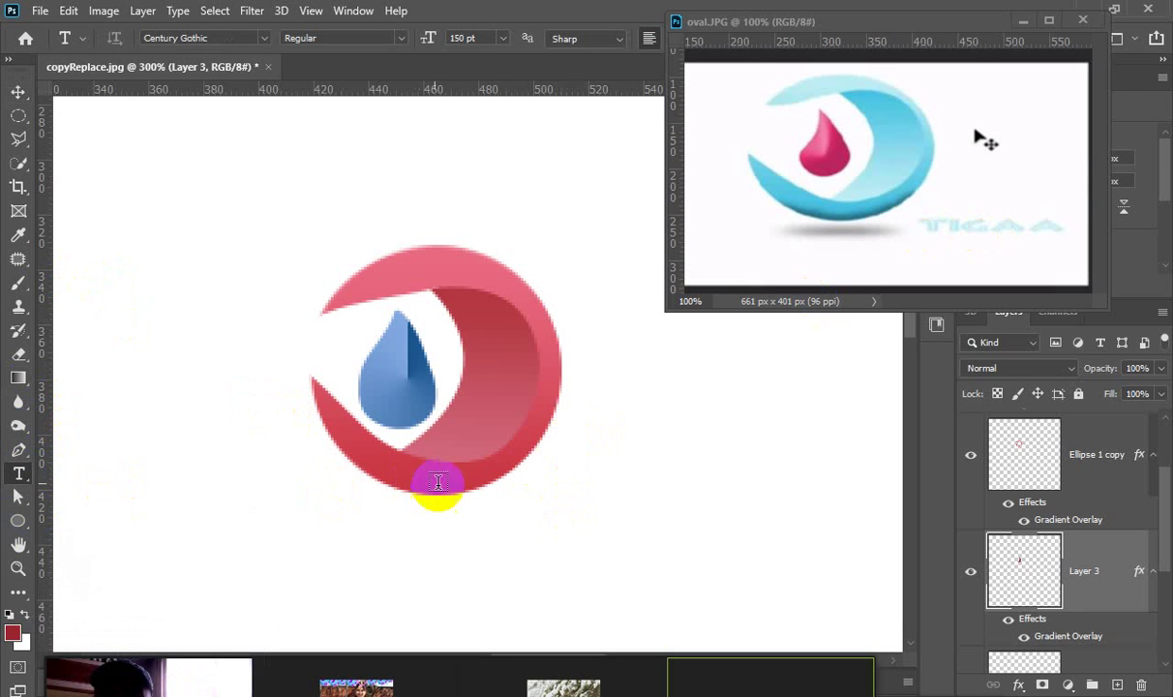
left_click(498, 543)
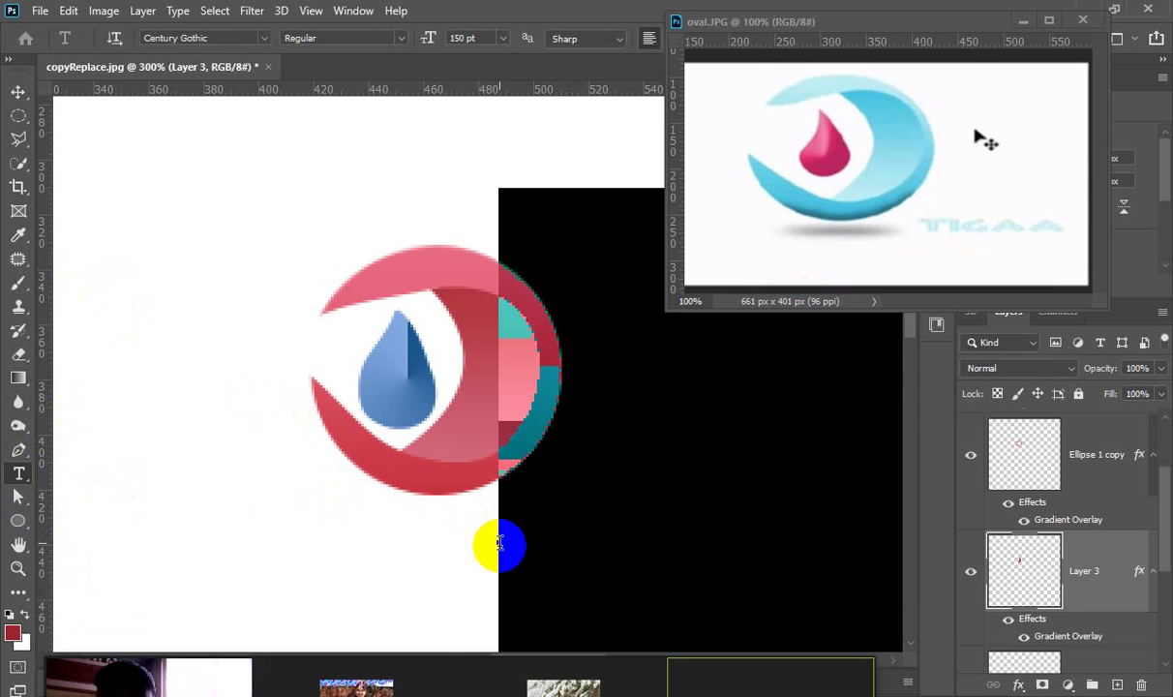
left_click(1024, 21)
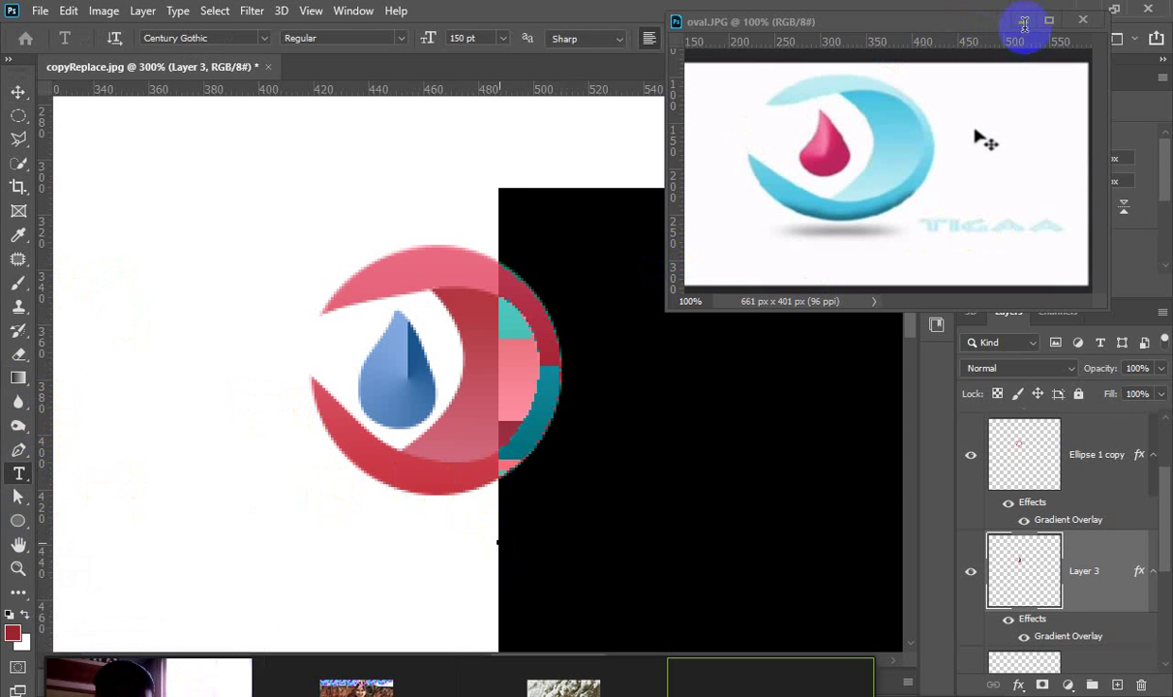
type("LO")
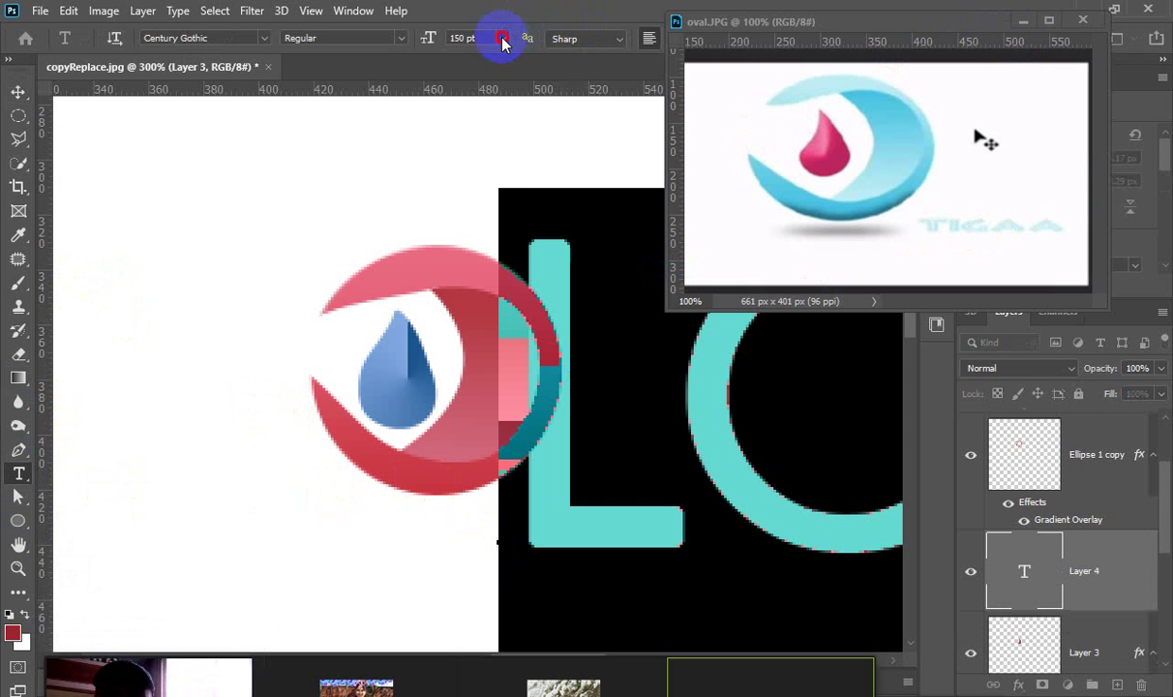
left_click(502, 39)
left_click(477, 201)
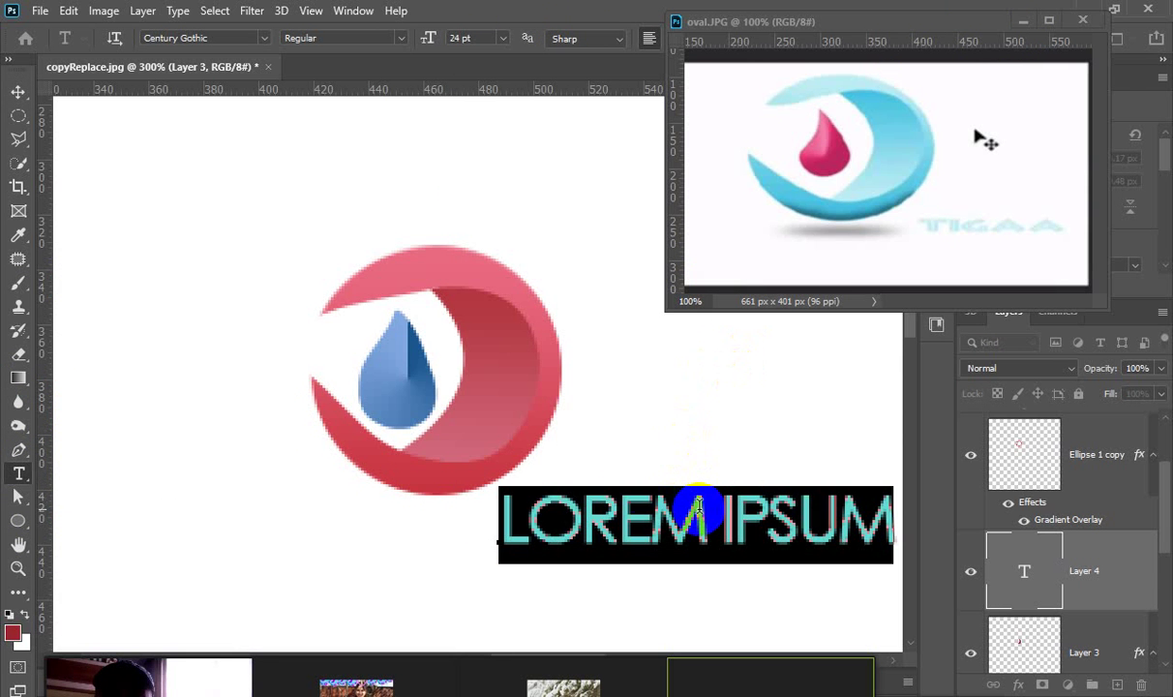
left_click(18, 92)
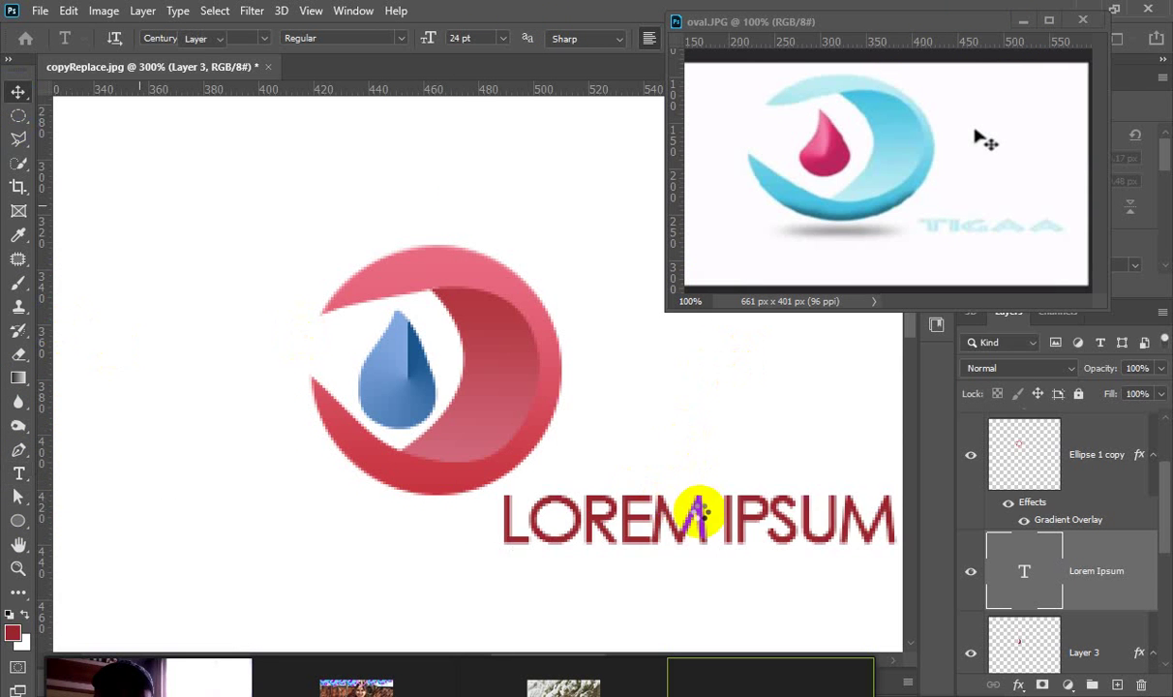
Reposition the "Lorem Ipsum" text line below the swoosh, leaving a clear gap and offsetting it toward the right.
left_click_drag(677, 515, 605, 529)
key("ctrl+minus")
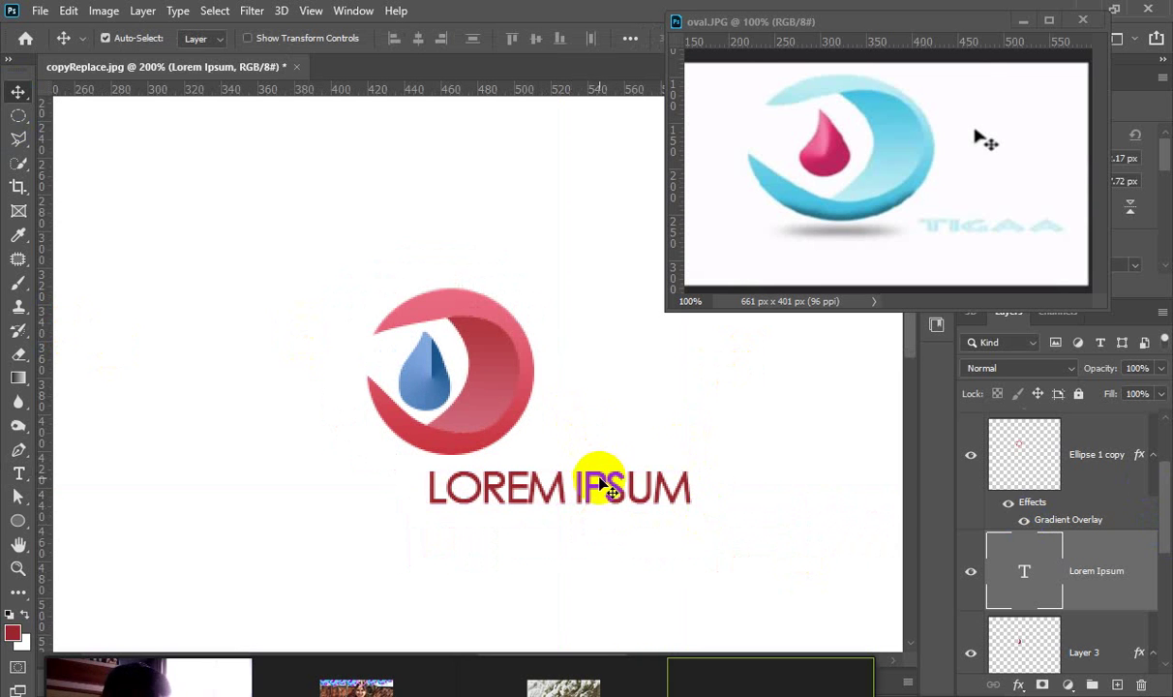
left_click_drag(605, 487, 654, 520)
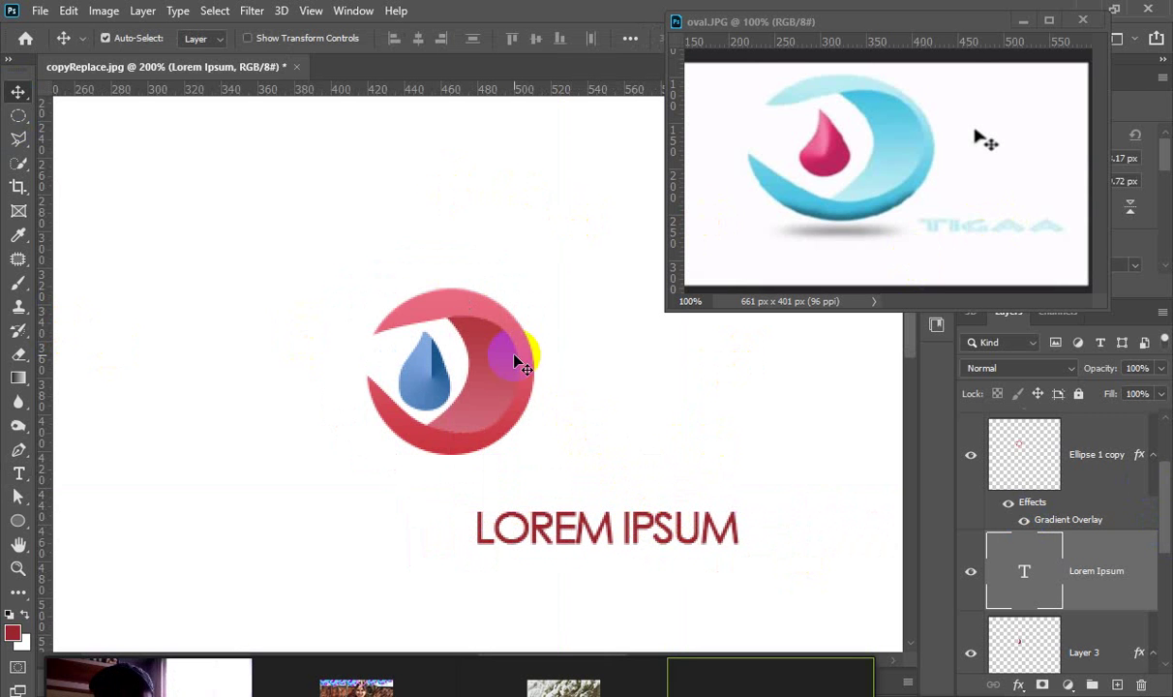
Browse the font list and change the whole "Lorem Ipsum" text to the Century font.
key("t")
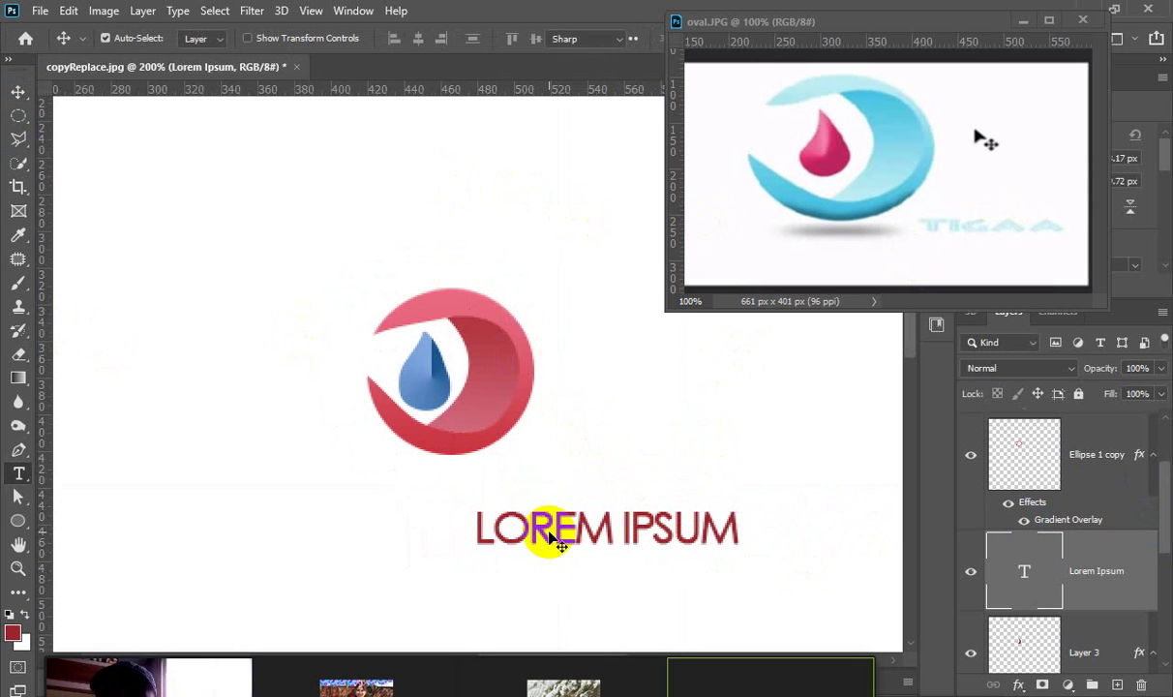
triple_click(539, 522)
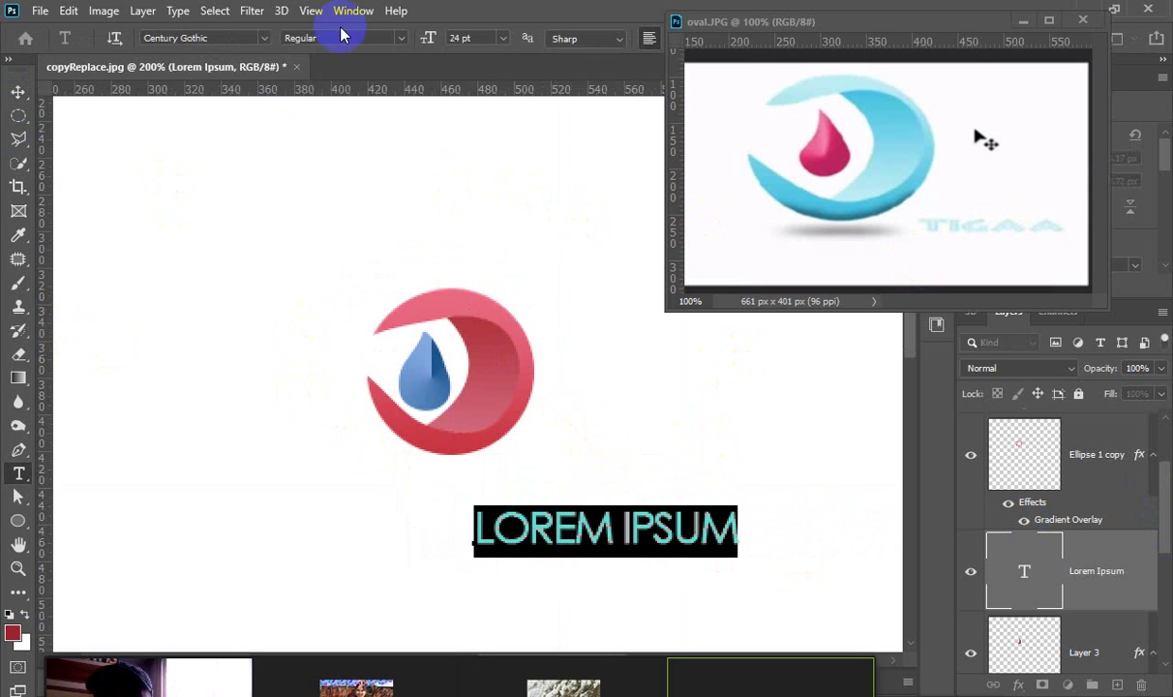
left_click(263, 39)
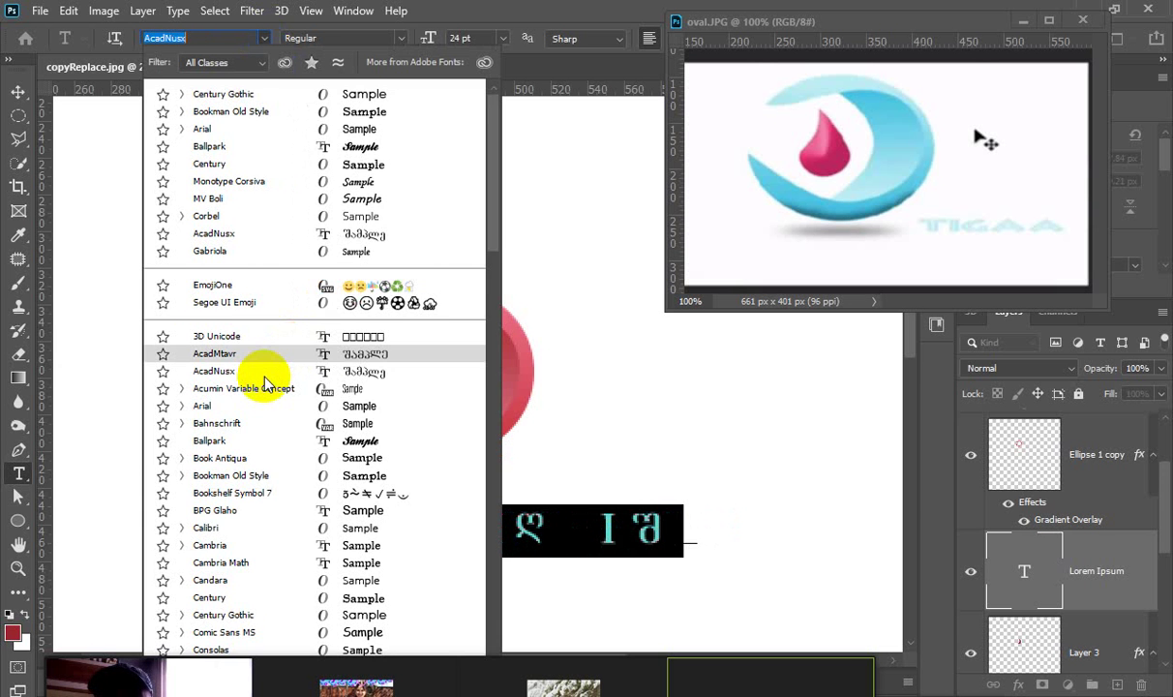
scroll(263, 380, "down", 5)
scroll(263, 381, "down", 5)
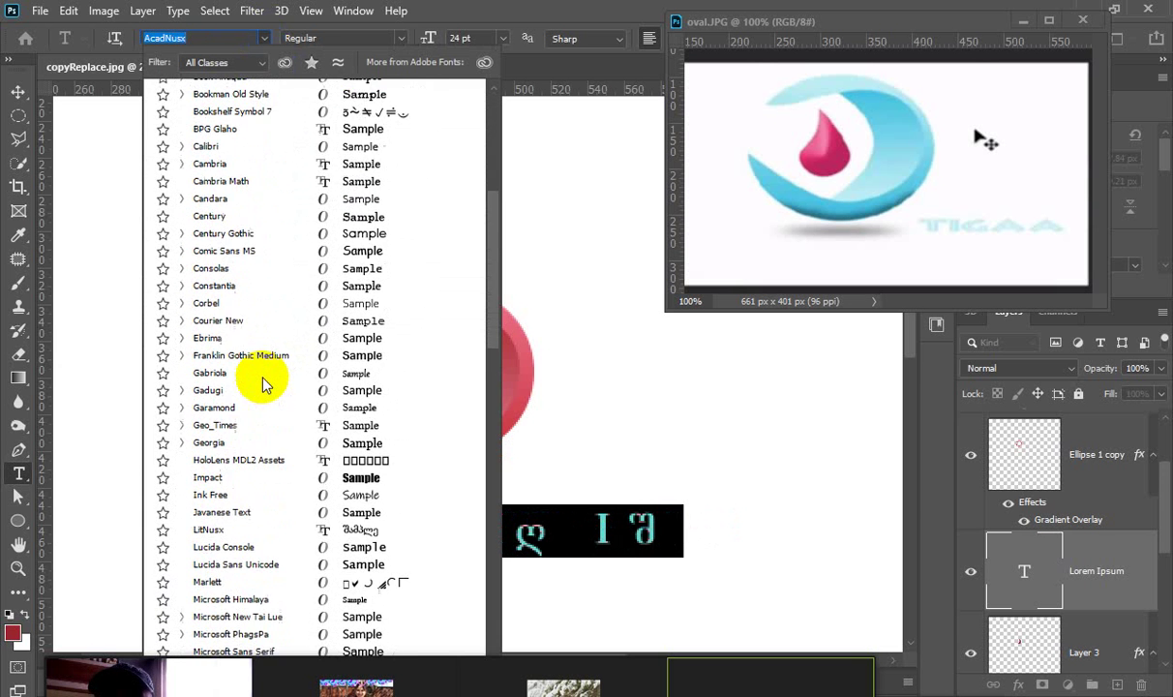
scroll(264, 385, "down", 4)
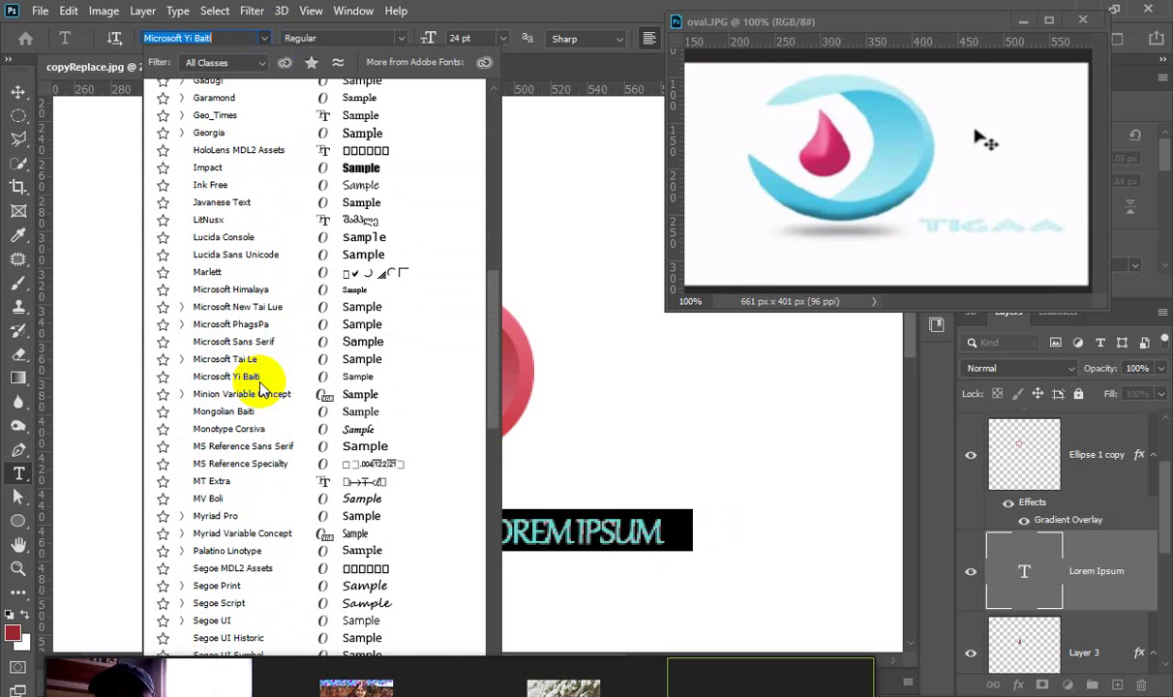
scroll(266, 382, "down", 3)
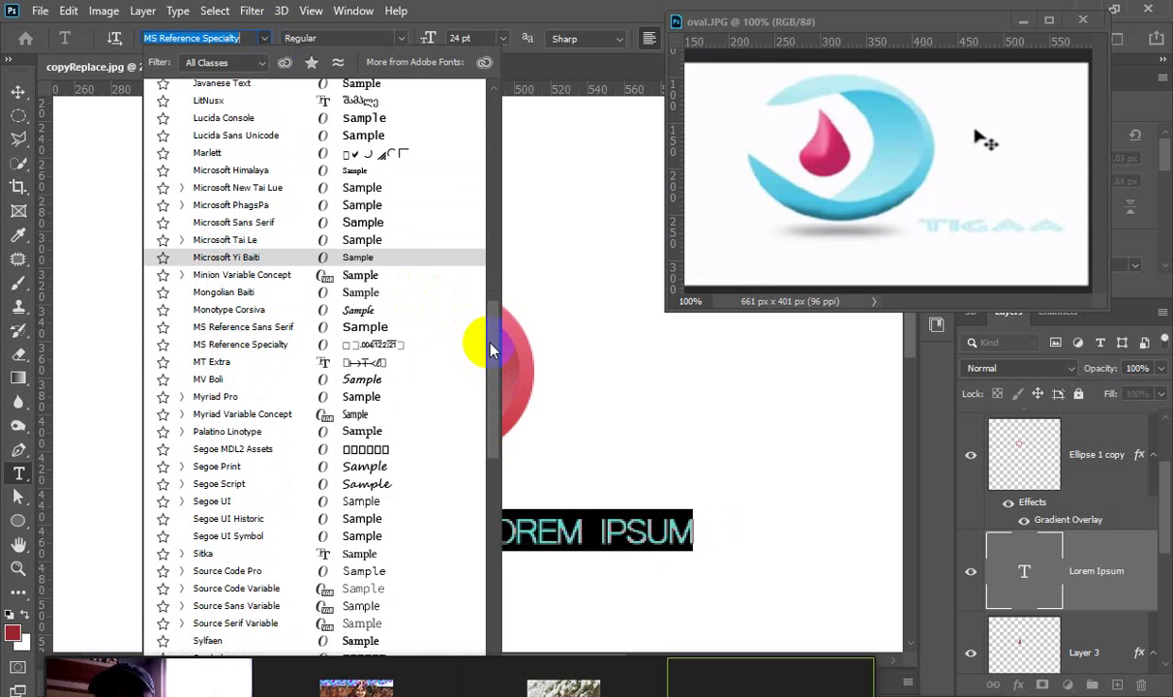
scroll(491, 385, "down", 4)
left_click_drag(502, 463, 478, 121)
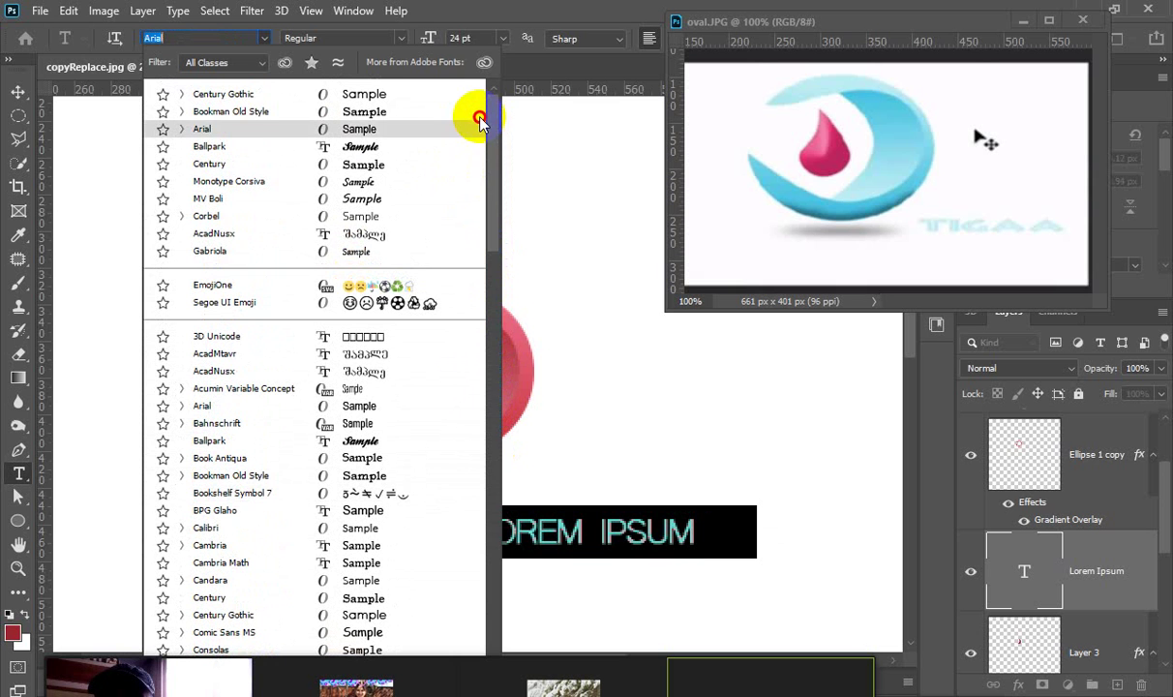
key("Up")
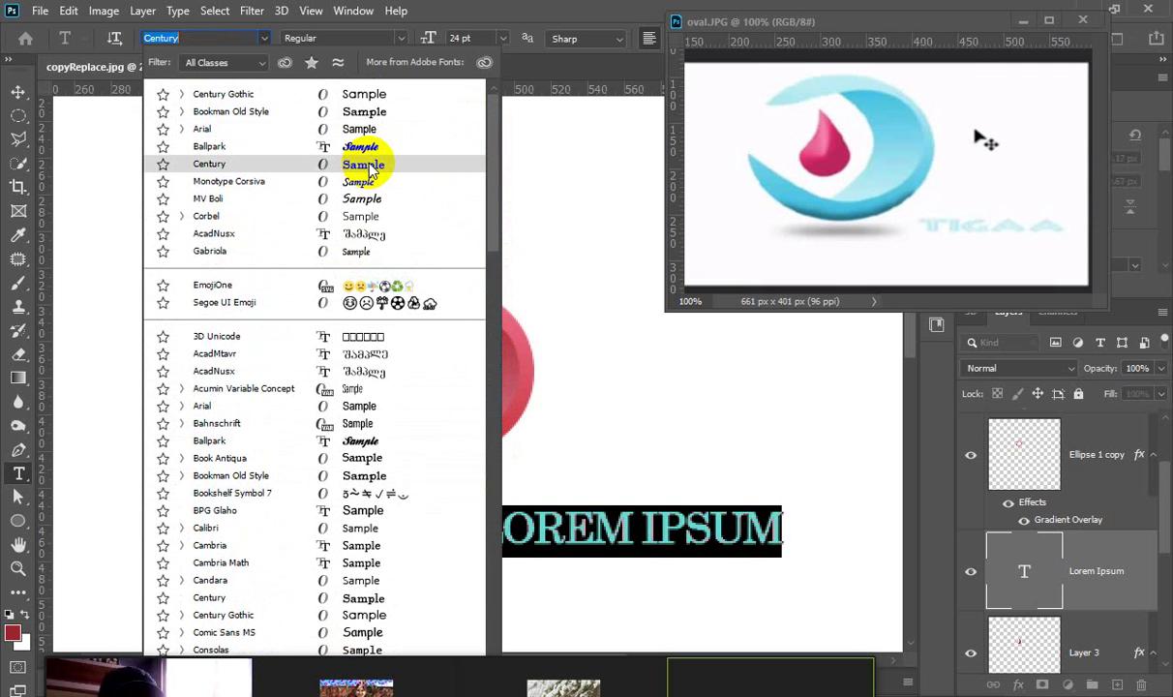
left_click(366, 167)
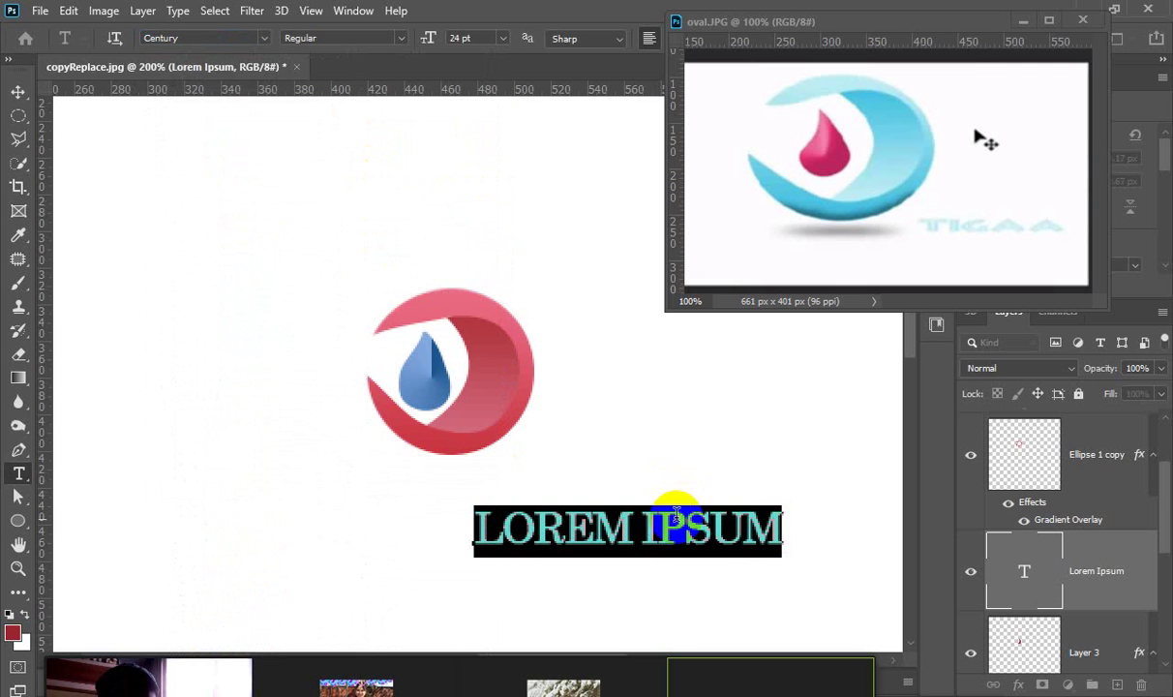
left_click(671, 524)
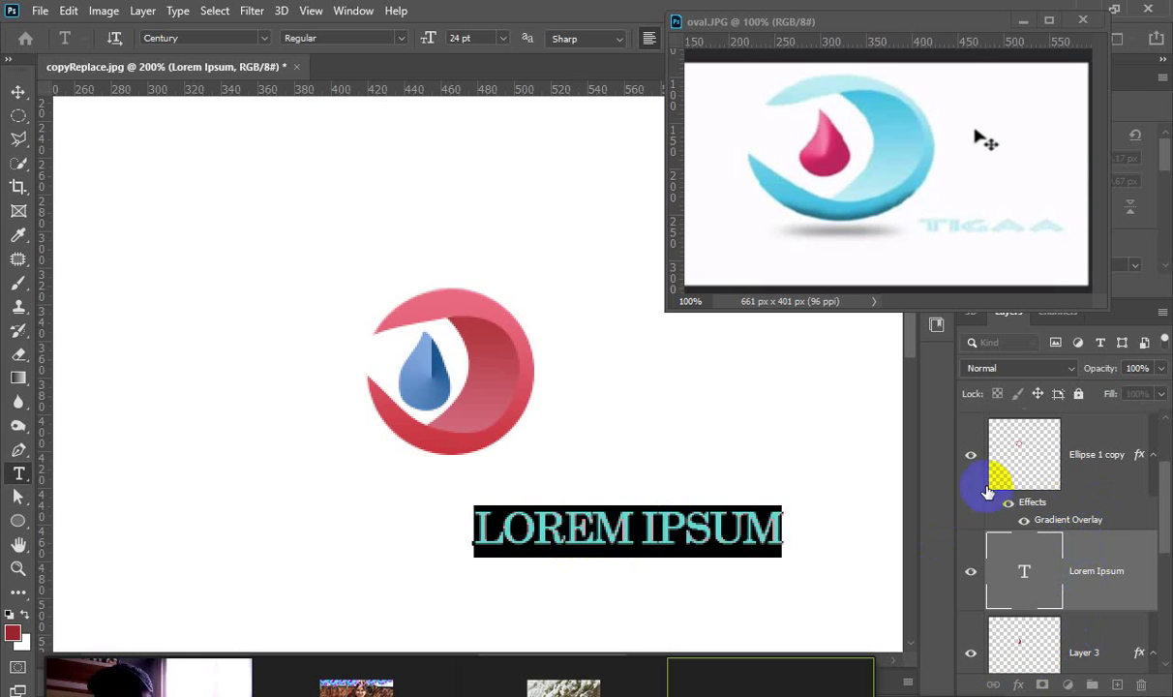
left_click(17, 91)
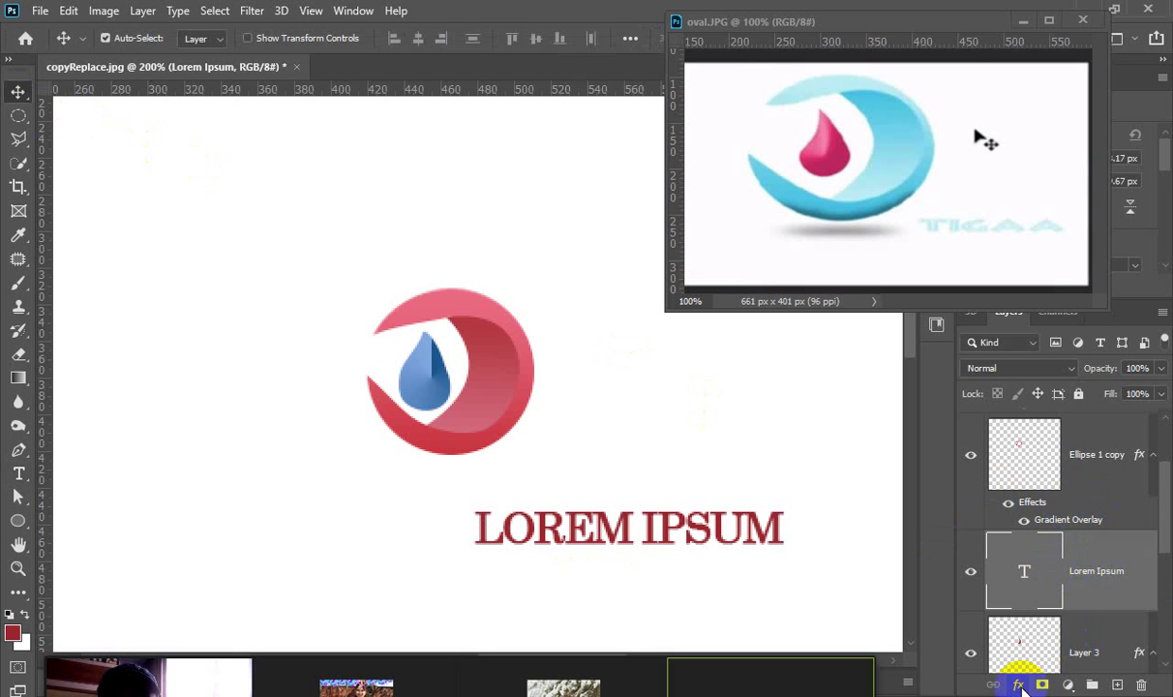
Apply a linear Gradient Overlay to the "Lorem Ipsum" text layer with Reverse turned on.
left_click(1019, 684)
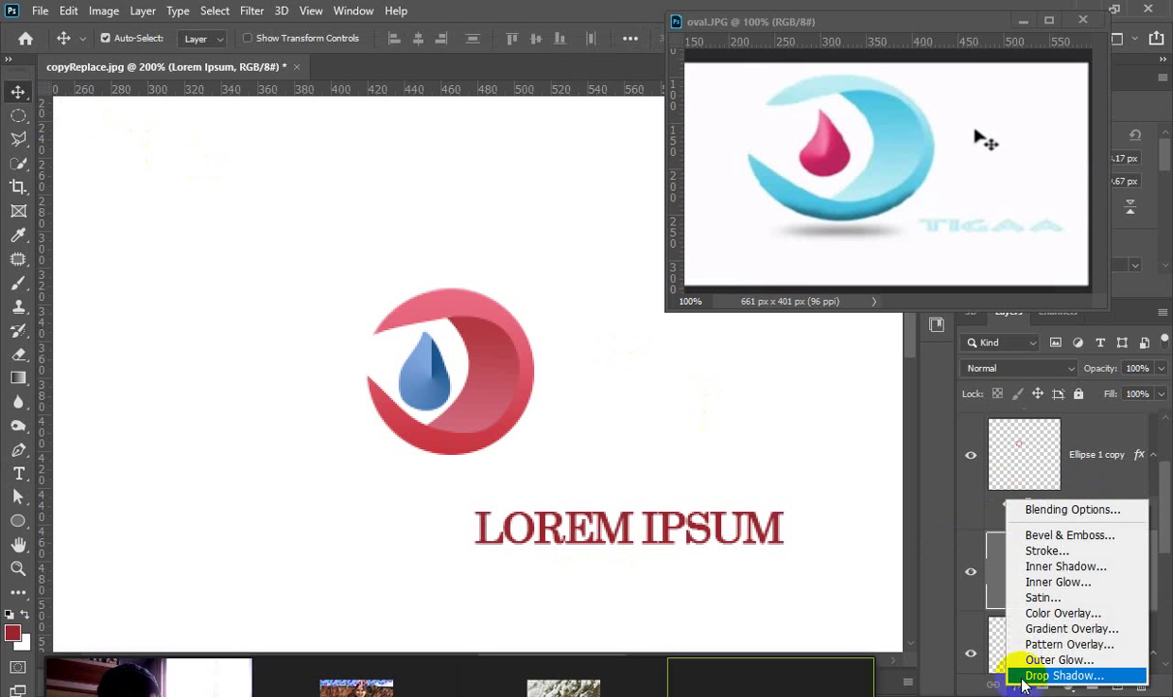
left_click(1050, 628)
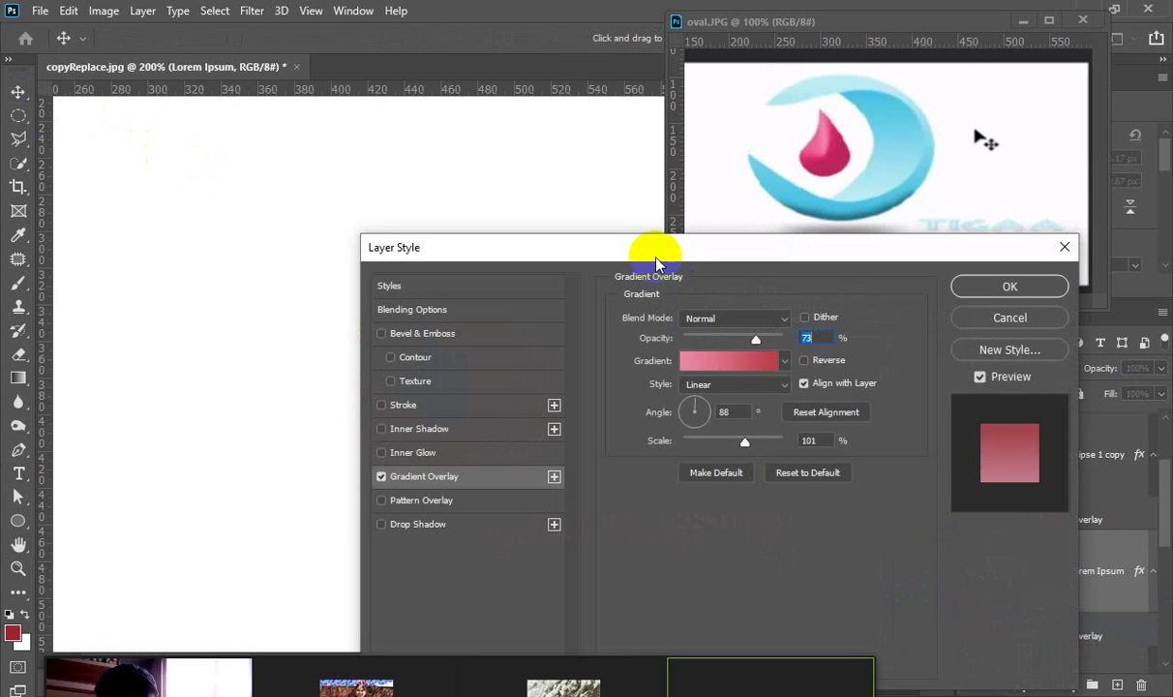
left_click_drag(665, 245, 383, 36)
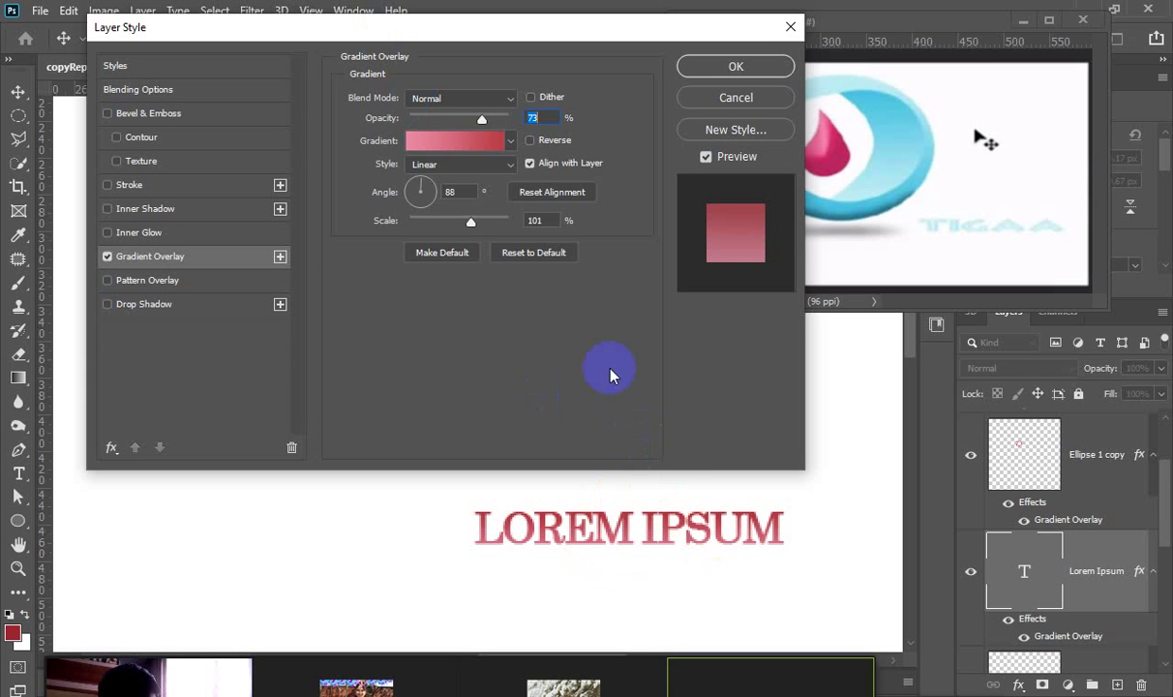
left_click(530, 141)
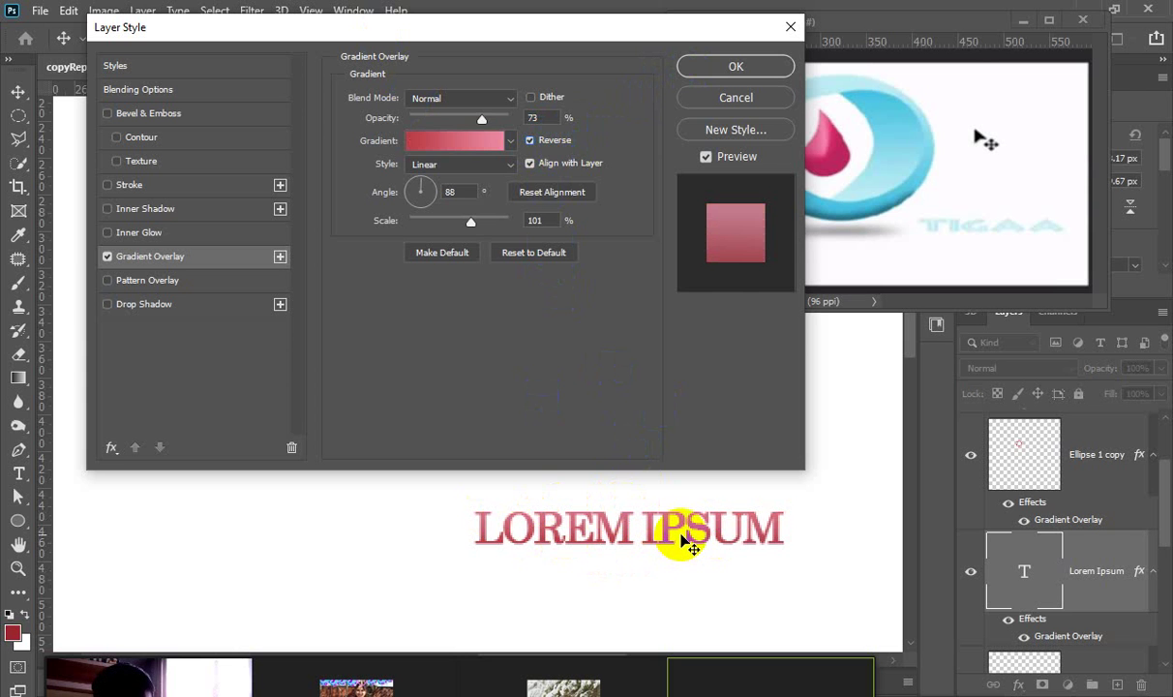
left_click(733, 65)
left_click_drag(470, 333, 544, 371)
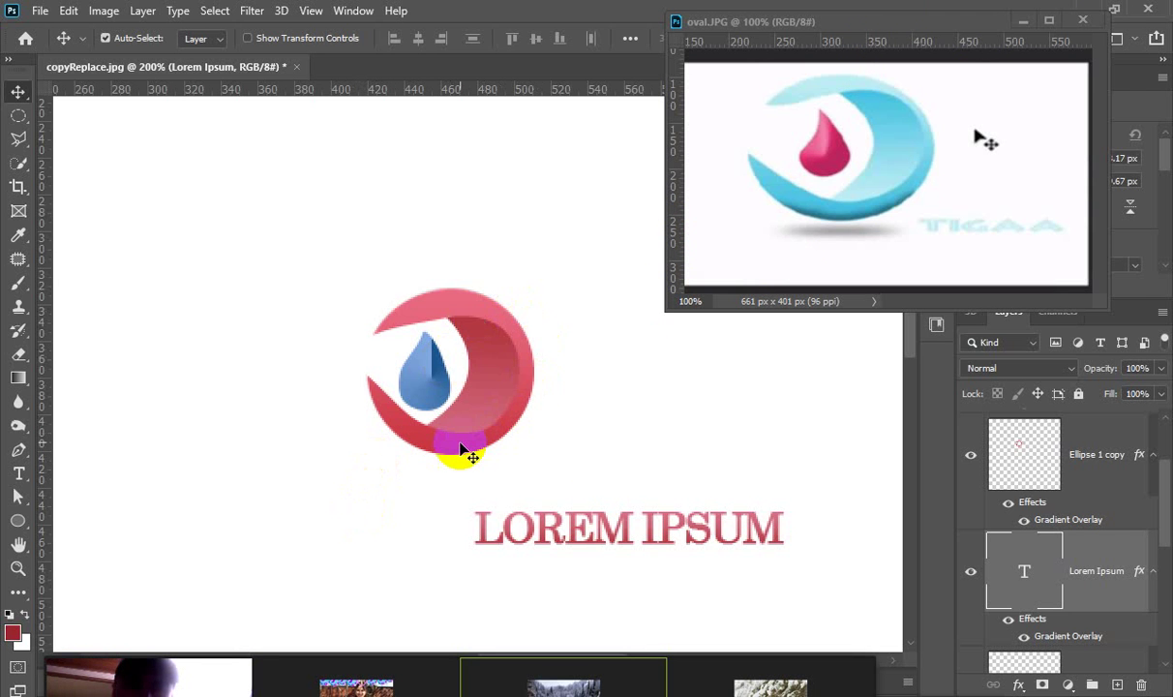
left_click_drag(467, 452, 440, 457)
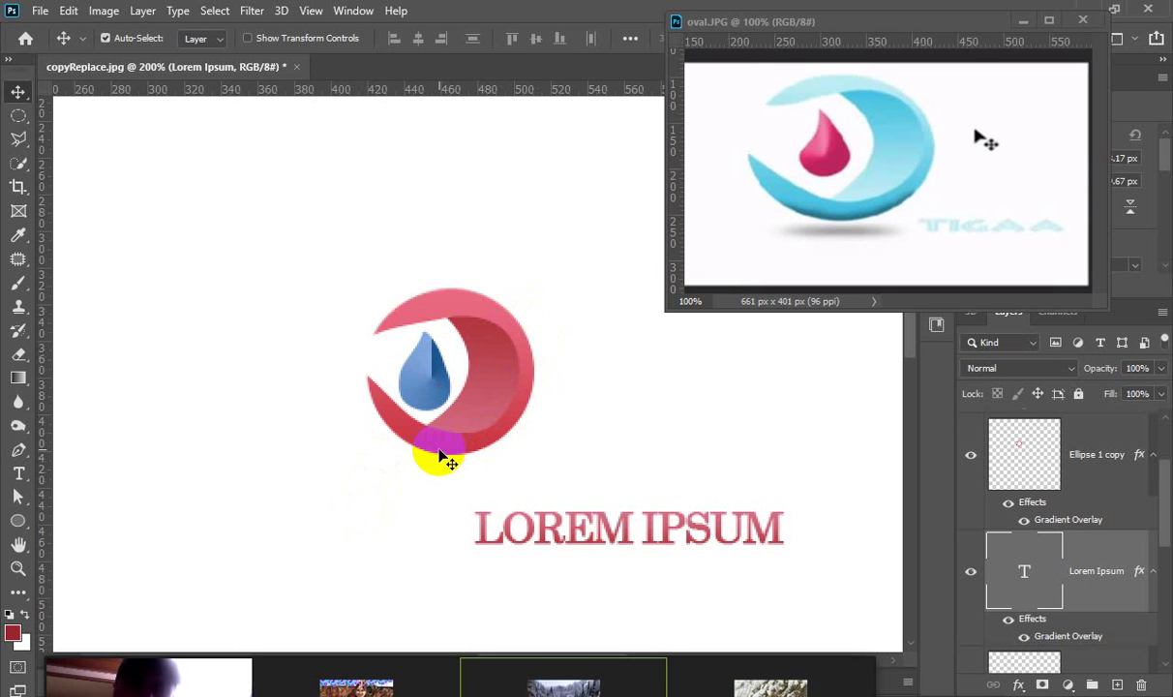
left_click_drag(441, 456, 479, 458)
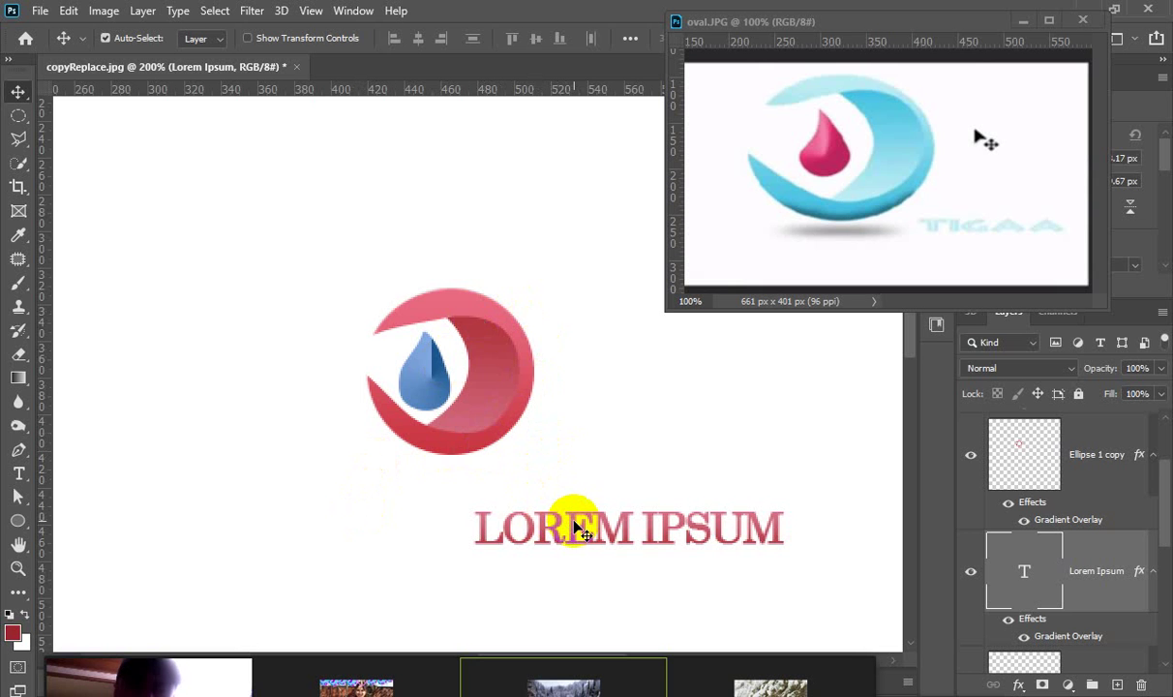
Move the "Lorem Ipsum" text 33 px horizontally so its start aligns with the swoosh's right edge.
left_click_drag(576, 527, 638, 529)
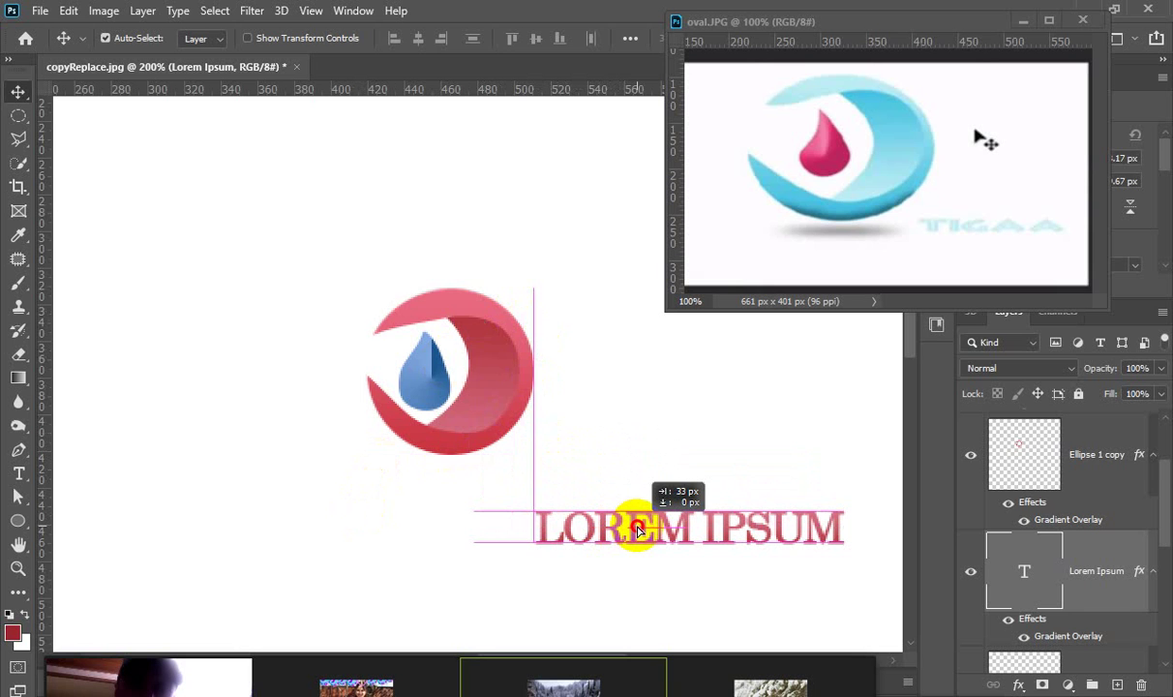
left_click_drag(638, 529, 638, 529)
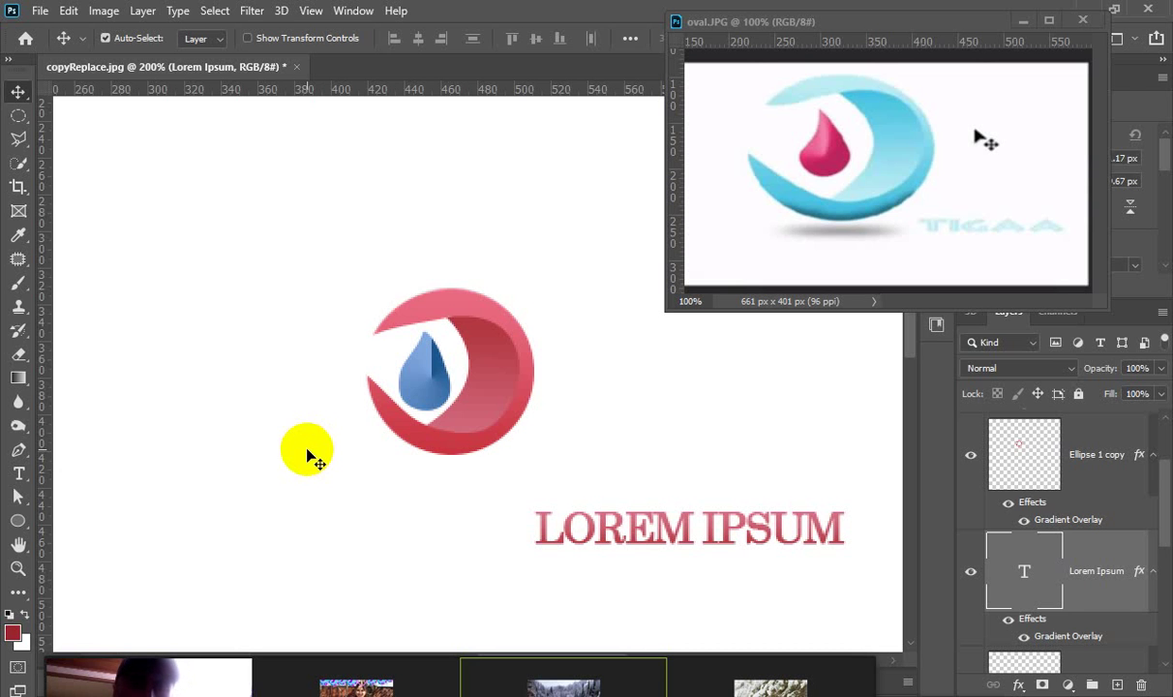
left_click(488, 347)
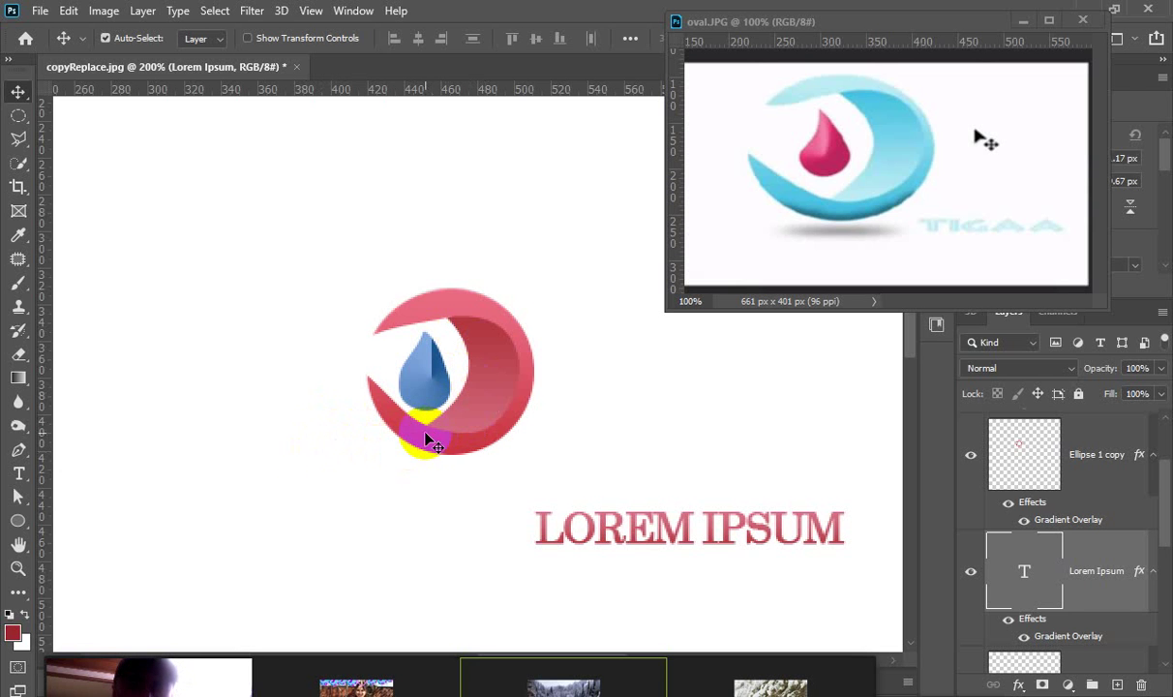
left_click_drag(425, 433, 441, 435)
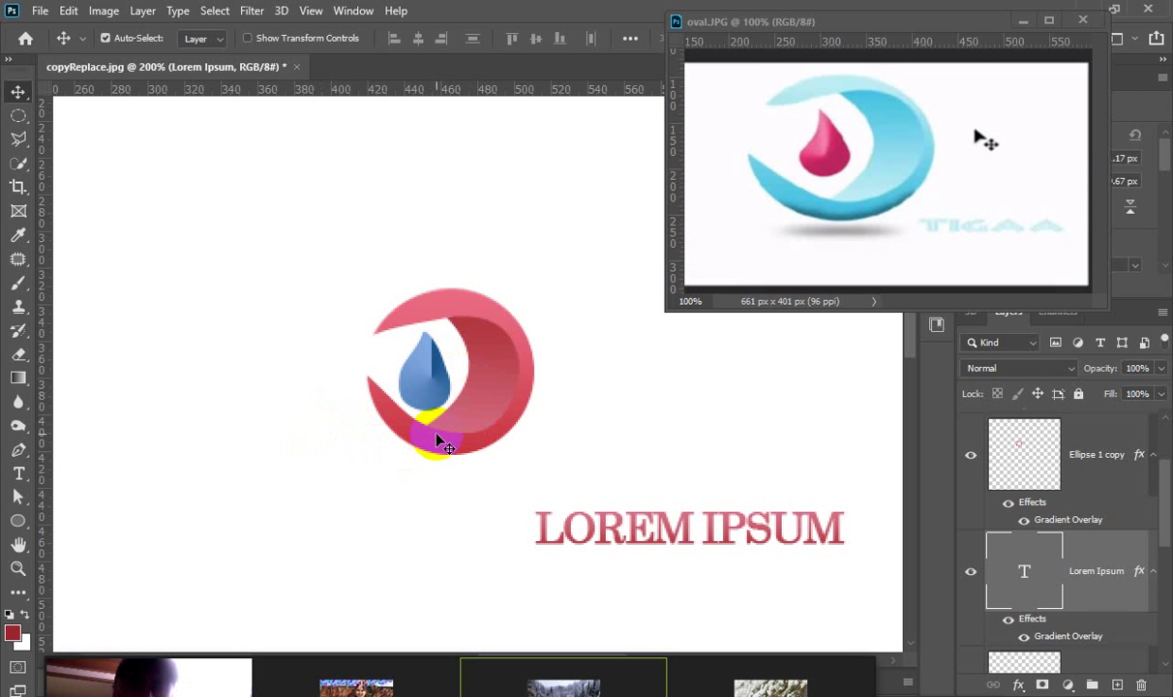